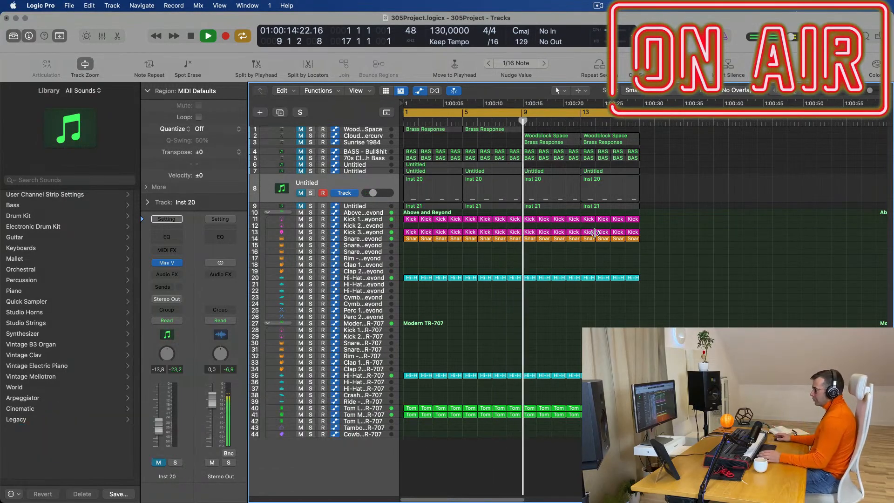
- Duplicate the Woodblock Space and Brass Response regions on tracks 1 to 3 so all three tracks fill bars 1 to 17
click(385, 376)
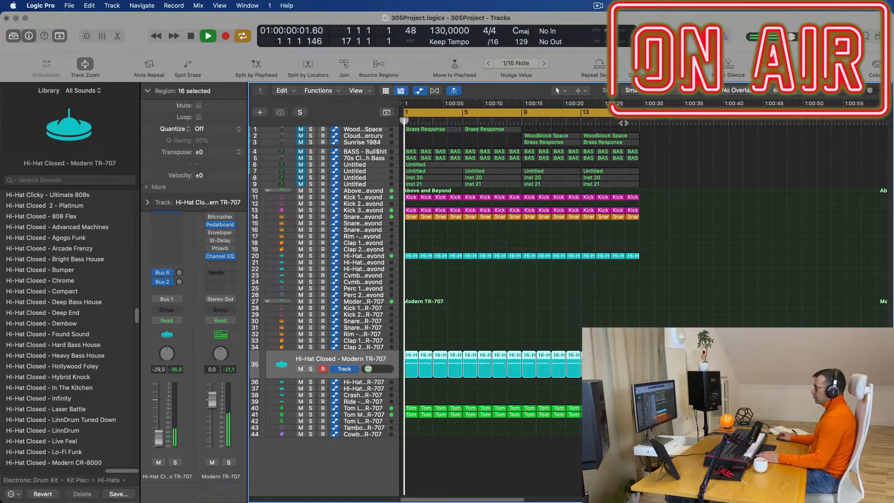
drag(672, 136, 439, 141)
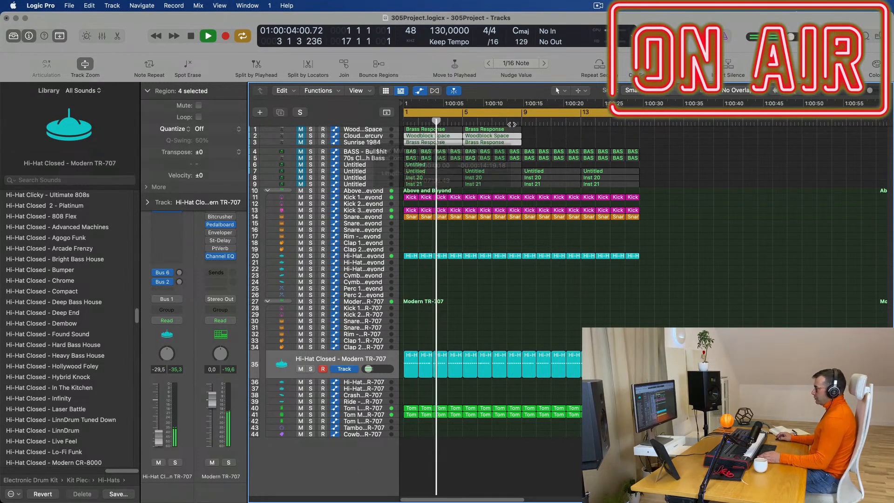
key(super+r)
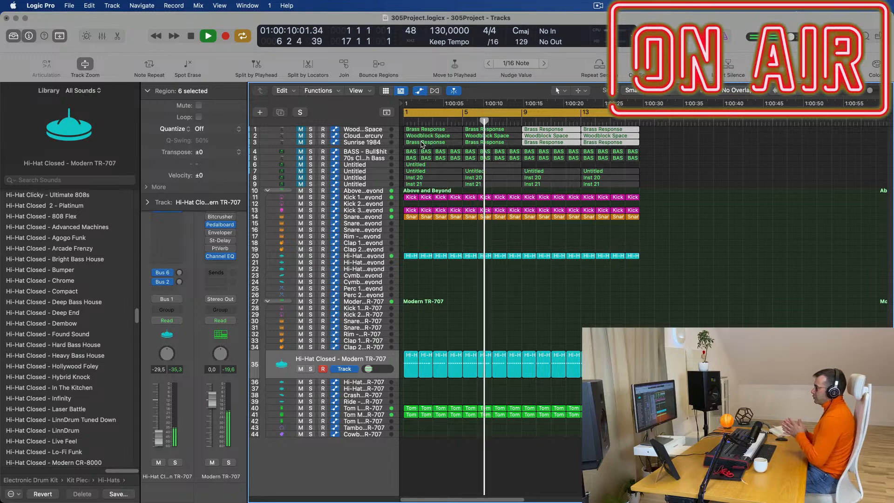
click(719, 221)
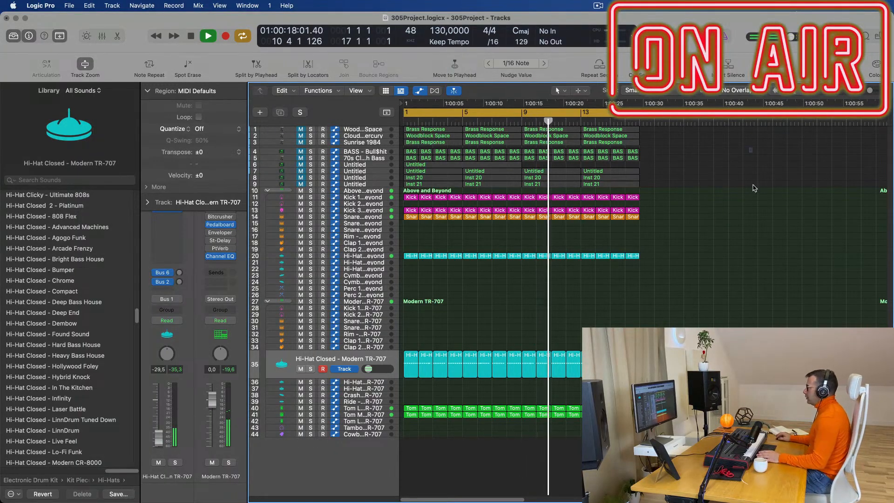
- Select track 9, open its first Inst 21 region in the Piano Roll and play it from the project start
key(Return)
click(364, 185)
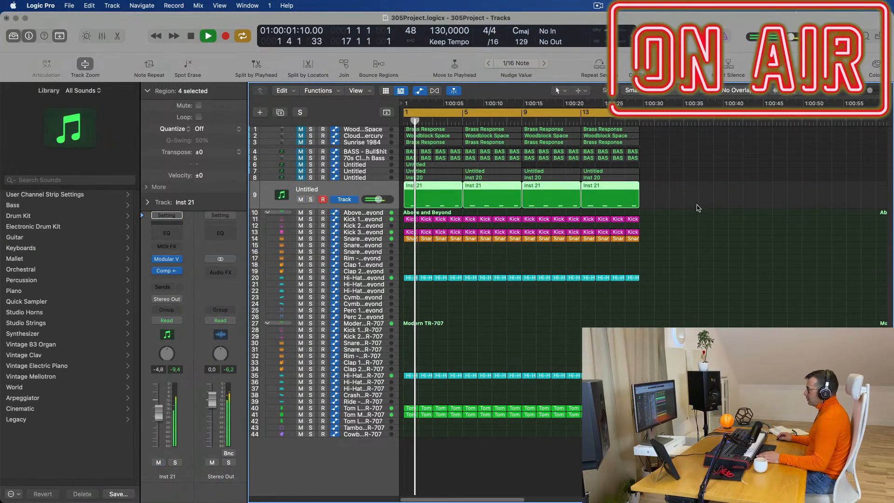
key(Return)
double_click(447, 188)
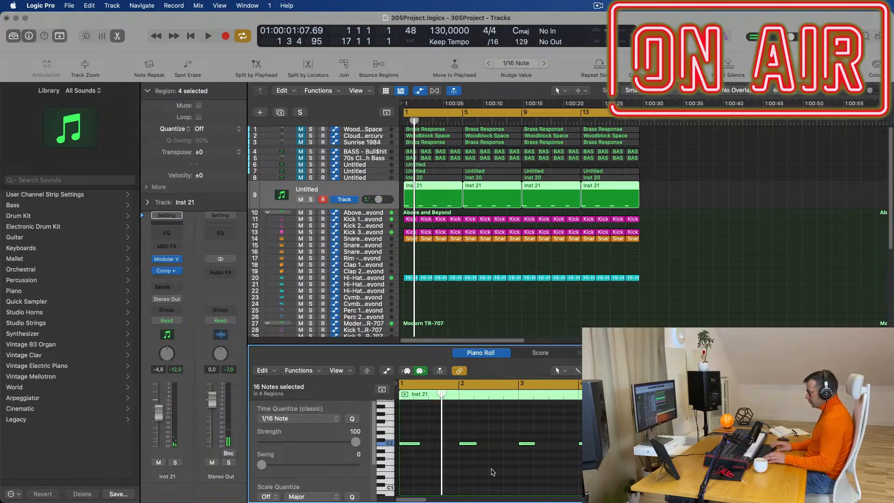
key(space)
key(Return)
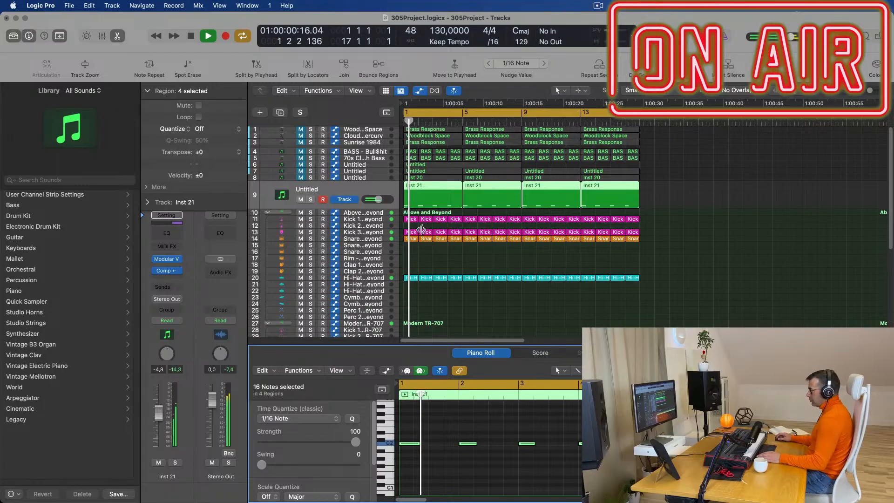
- Open the Modular V instrument on track 9, listen to its sound during playback and close its window
click(334, 188)
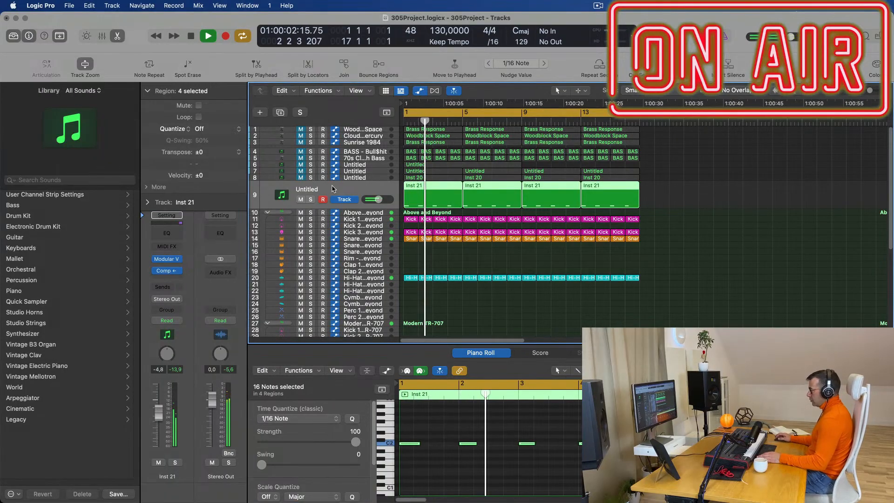
key(Return)
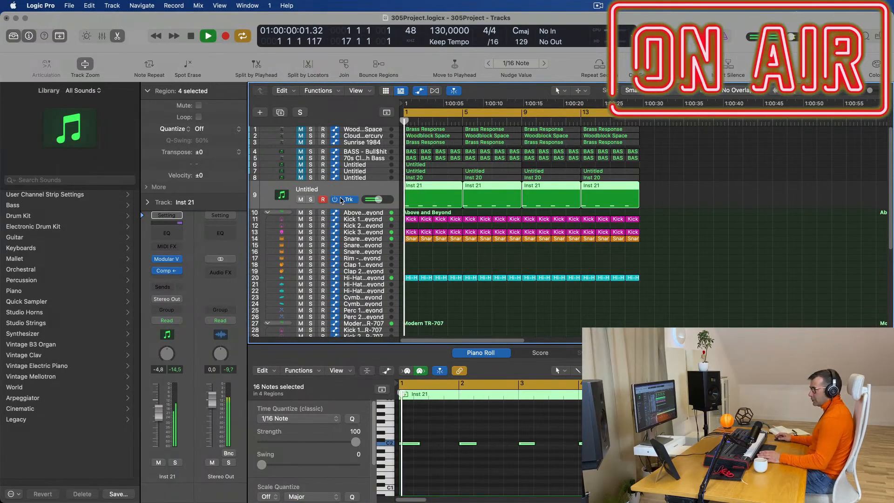
click(163, 260)
key(space)
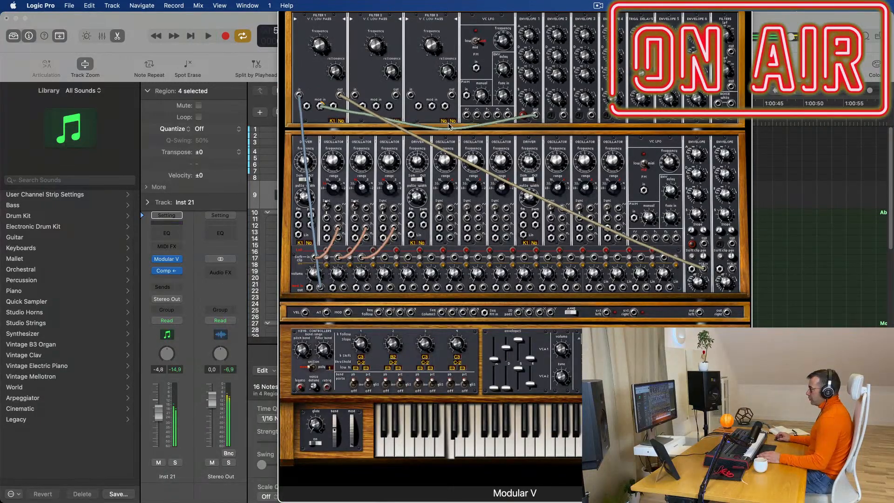
key(space)
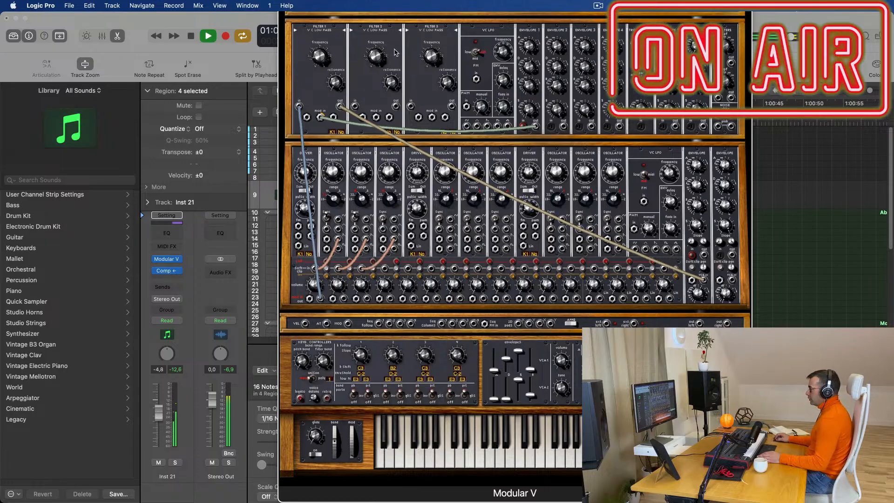
click(166, 259)
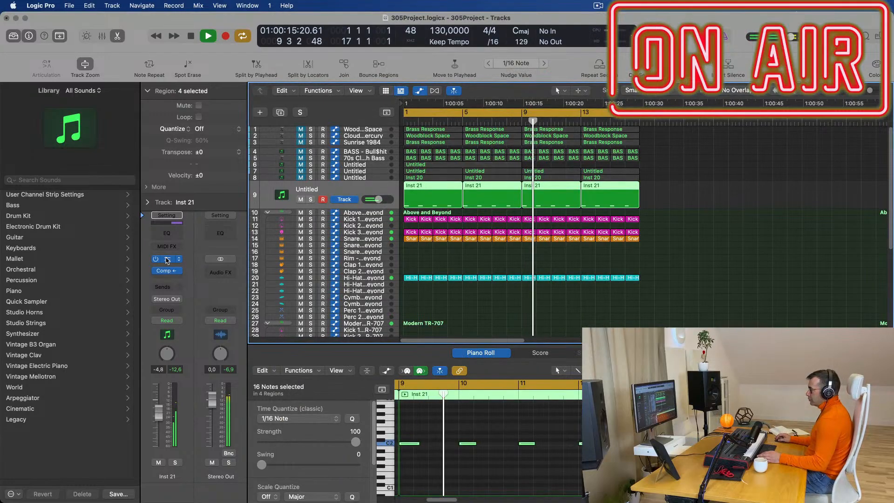
- Replace the Modular V instrument on track 9 with Sylenth1 and decline the offered update download
click(167, 260)
click(178, 260)
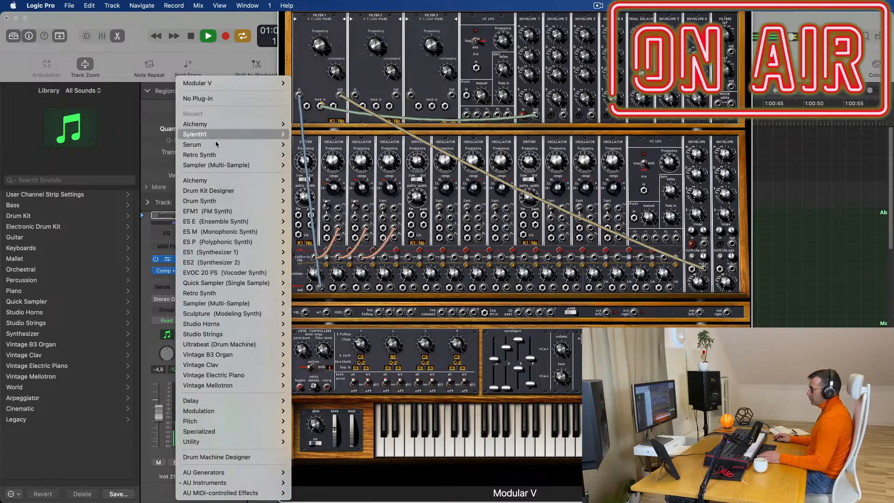
click(306, 139)
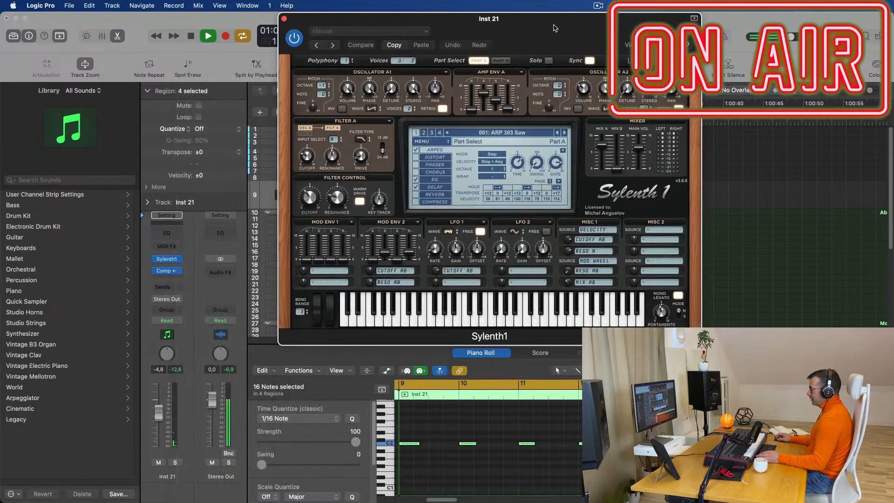
drag(553, 28, 594, 99)
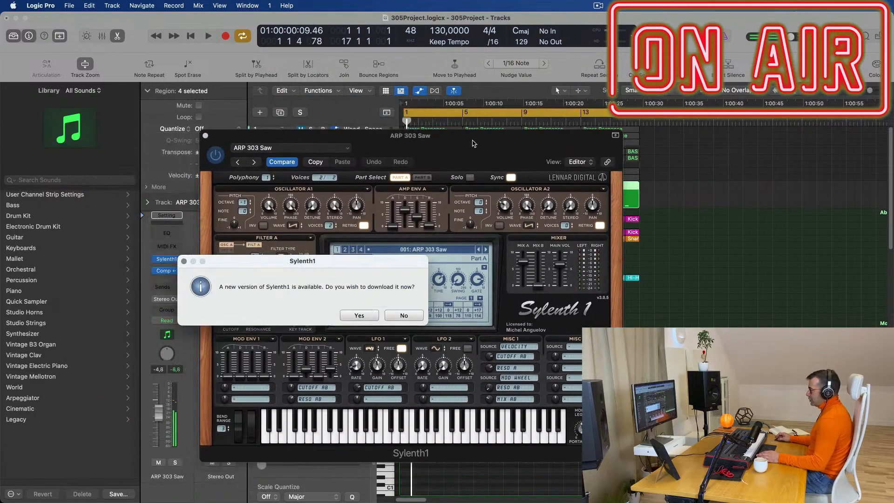
click(404, 315)
- Load the factory bank Sylenth1 Definitive Collection and choose the preset 027: BASS - Acid Bass
drag(482, 147, 529, 93)
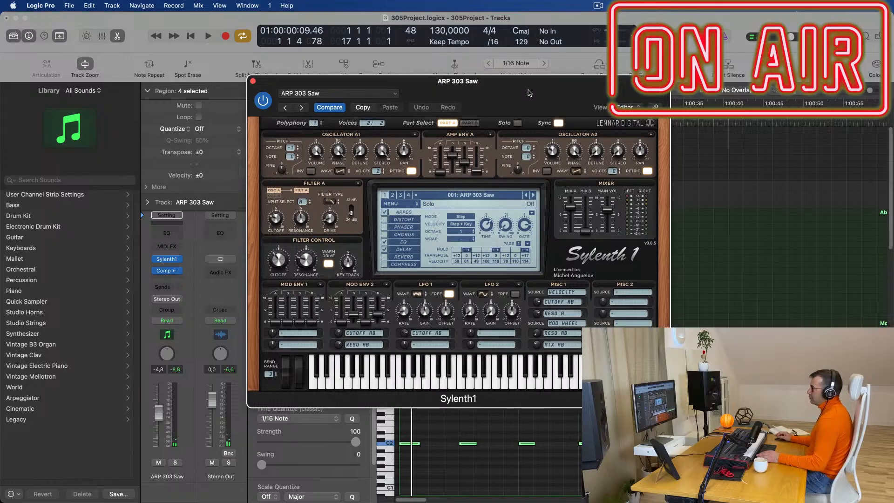
click(487, 196)
click(412, 206)
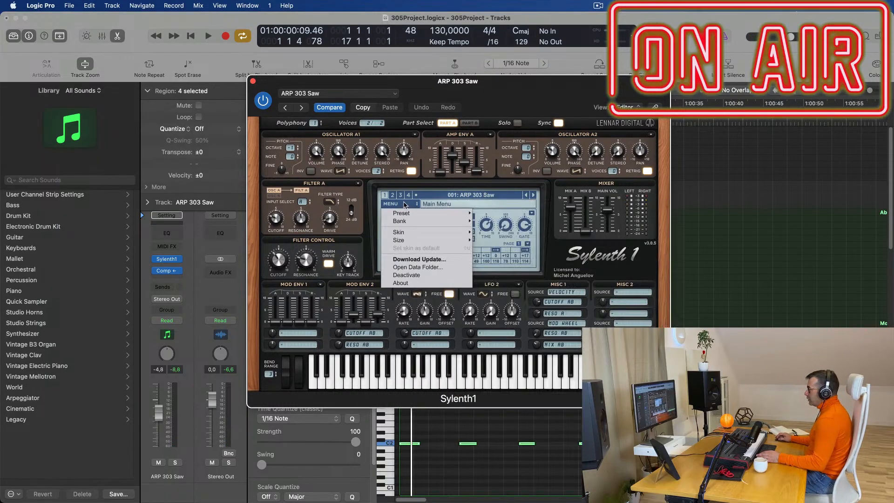
mouse_move(433, 222)
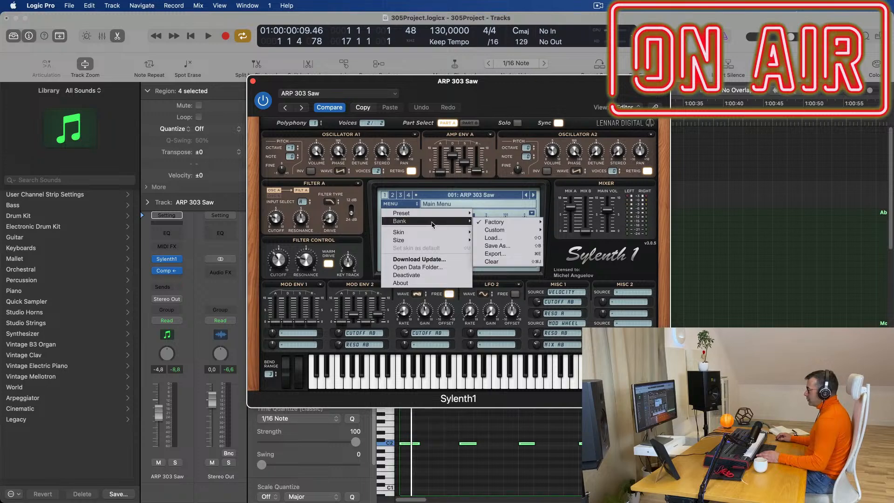
mouse_move(502, 222)
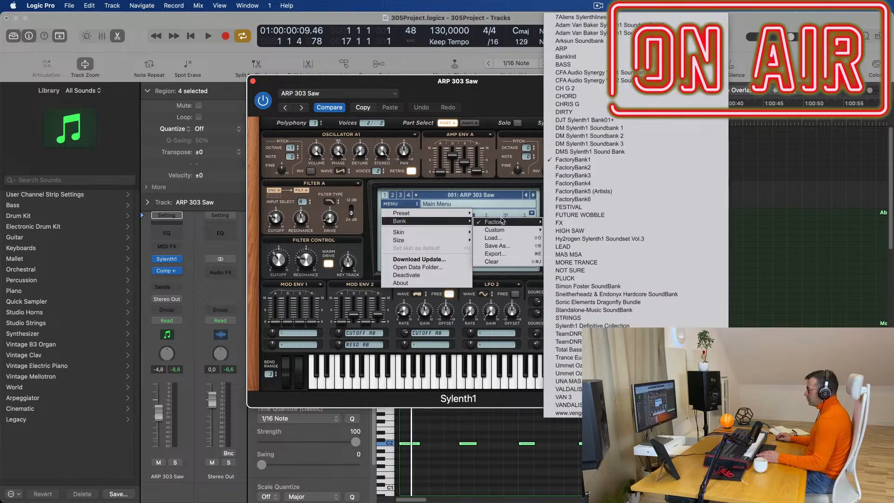
click(627, 326)
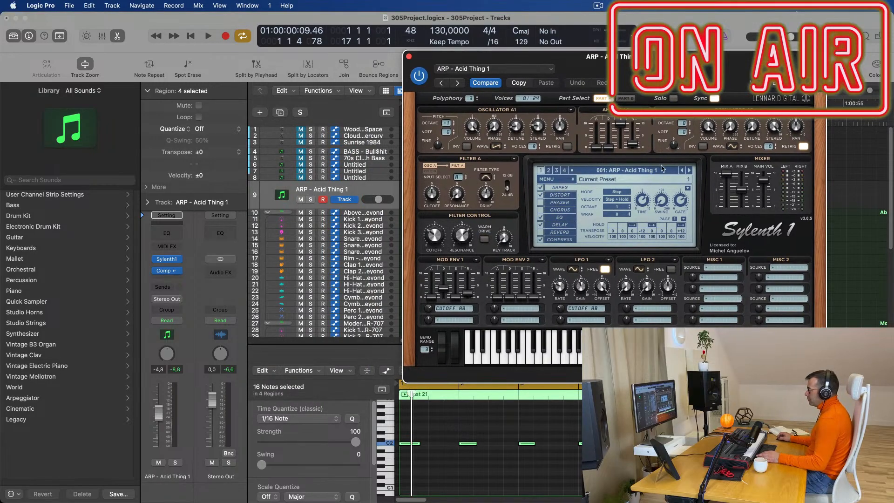
click(631, 173)
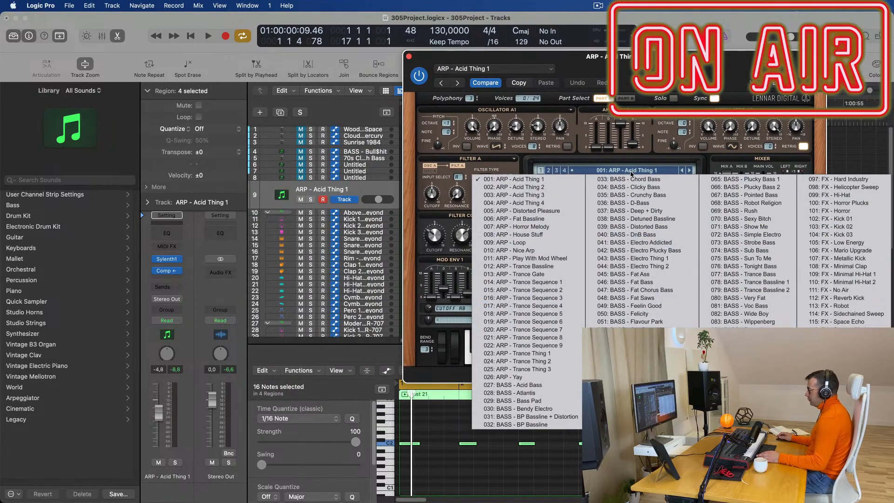
click(539, 385)
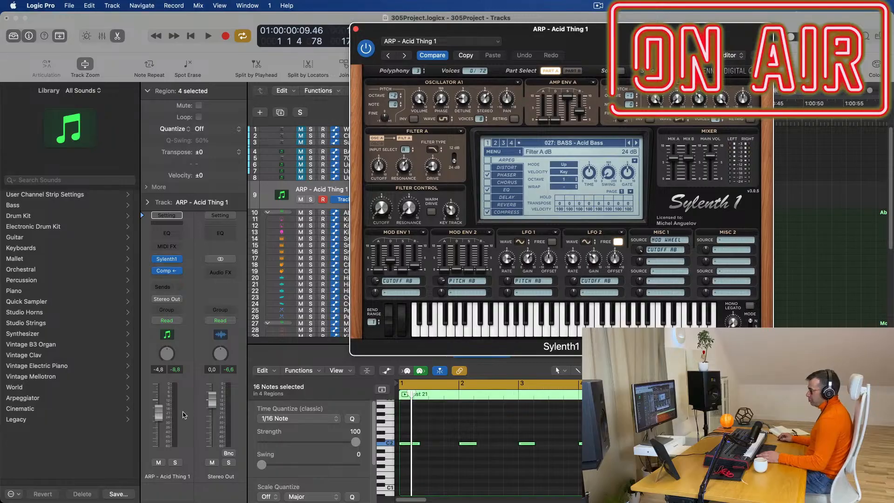
- Lower track 9's volume to -9.0 dB and listen to the Acid Bass preset
drag(164, 410, 157, 420)
key(space)
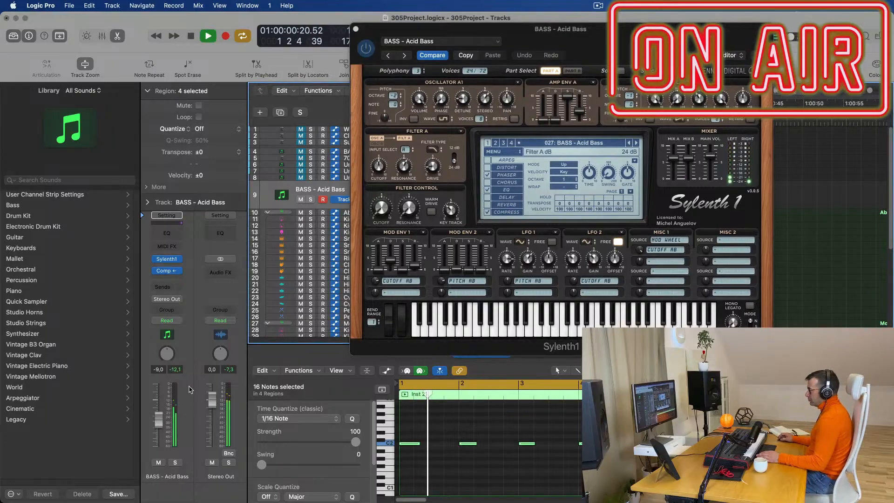
key(space)
- Audition the bass presets from 028 Atlantis to 030 Bendy Electro, going back to 029 Bass Pad
click(636, 143)
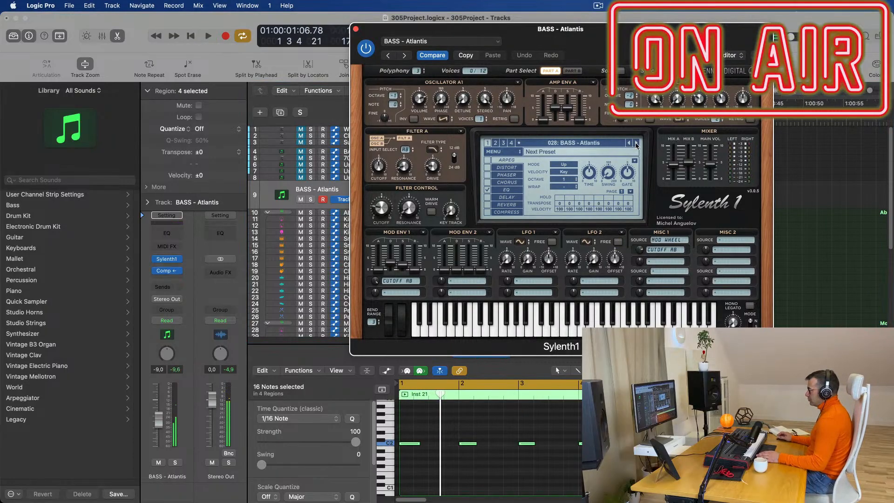
click(636, 143)
click(636, 143)
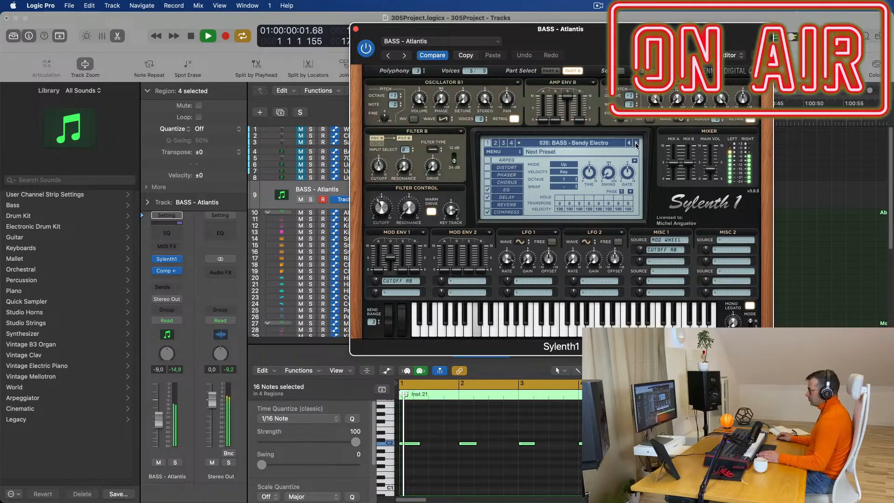
click(628, 143)
key(space)
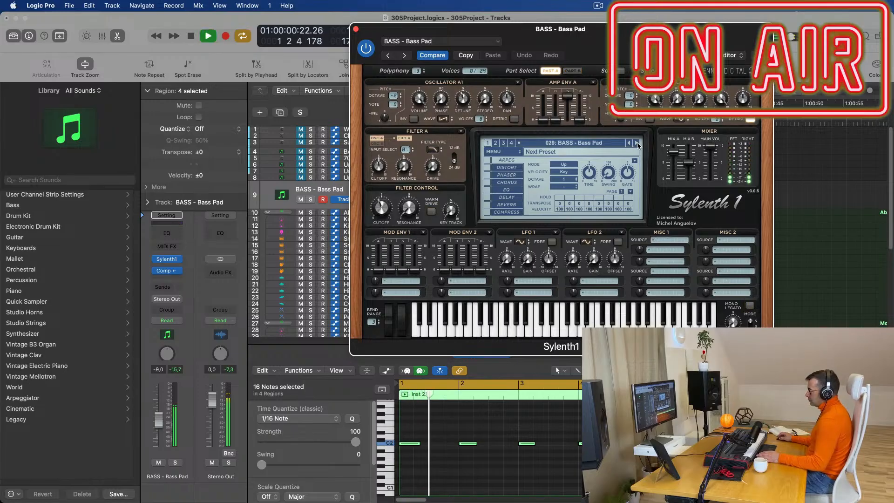
- Audition the bass presets from 030 Bendy Electro to 034 Clicky Bass, going back to 033 Chord Bass
click(636, 143)
click(636, 143)
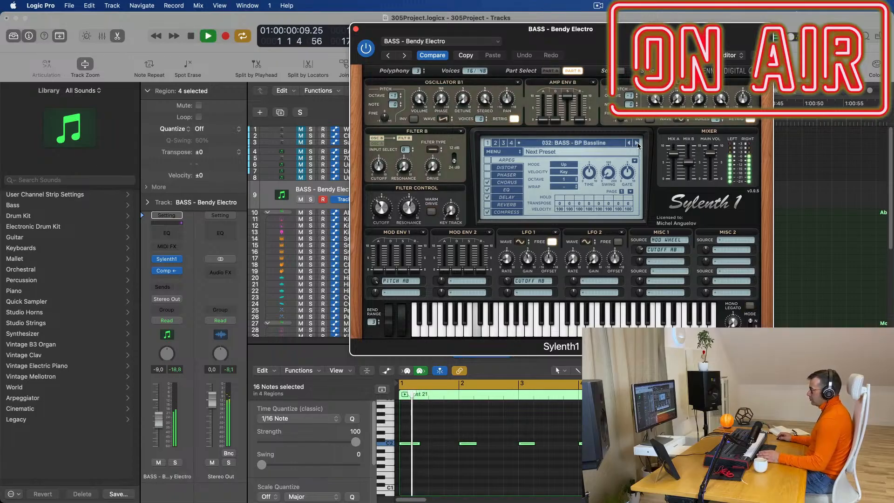
click(636, 143)
click(636, 143)
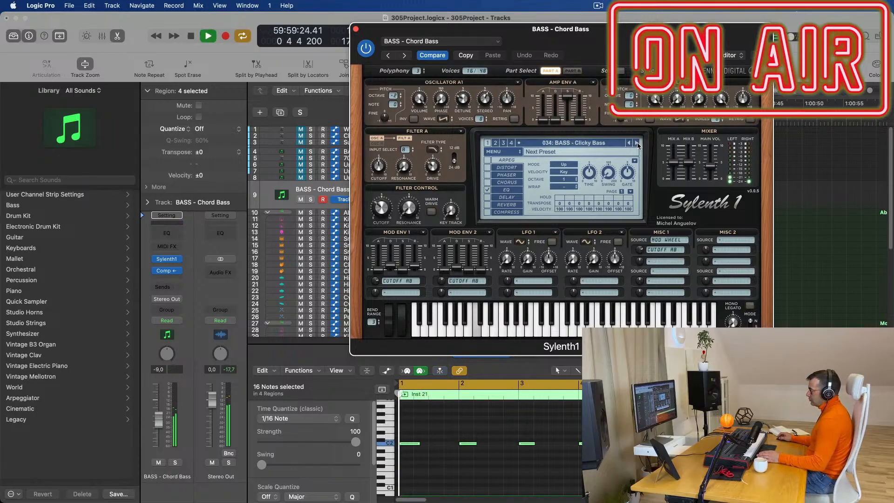
click(629, 143)
key(space)
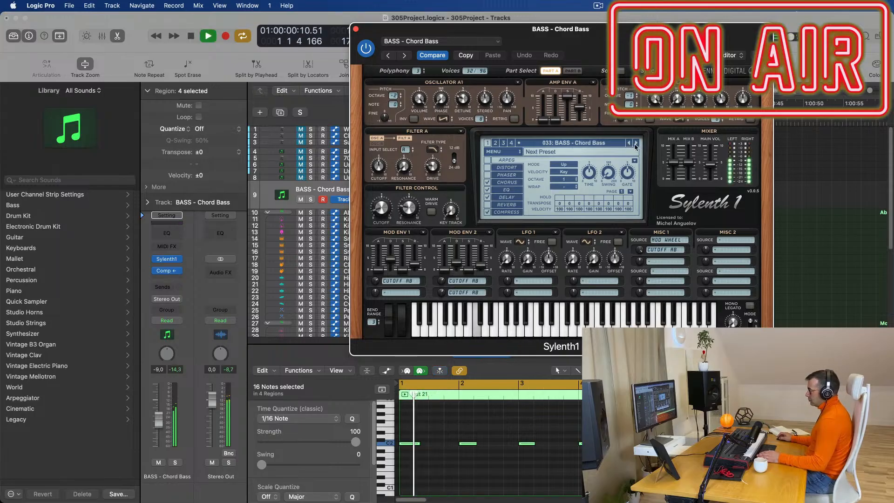
- Step forward through the bass presets from Clicky Bass to 037 Deep + Dirty, playing the part to compare them
click(636, 143)
click(636, 143)
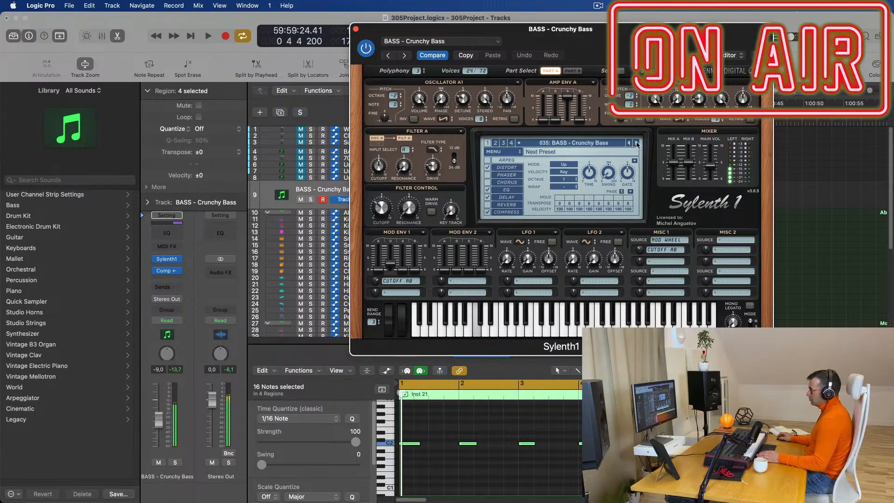
click(636, 142)
key(space)
click(636, 143)
key(space)
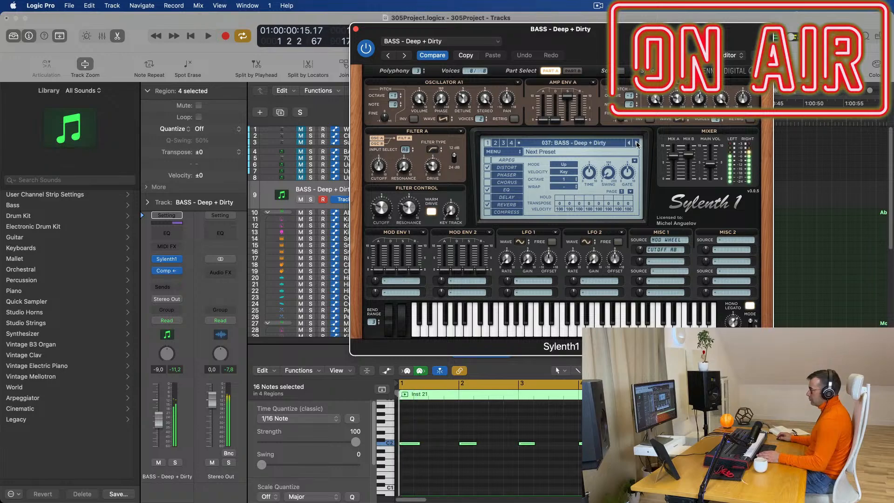
- Audition the bass presets from 038 Detuned Bassline to 040 DnB Bass against the playing part on track 9
drag(644, 29, 646, 62)
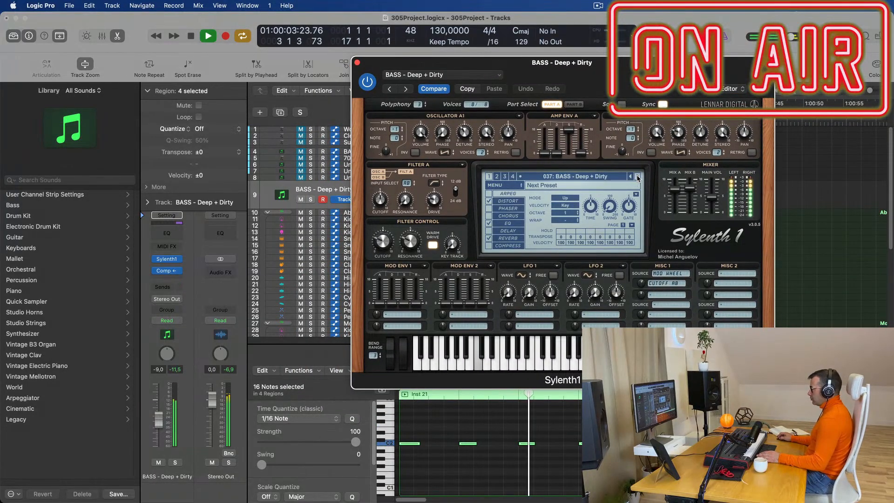
click(638, 177)
key(space)
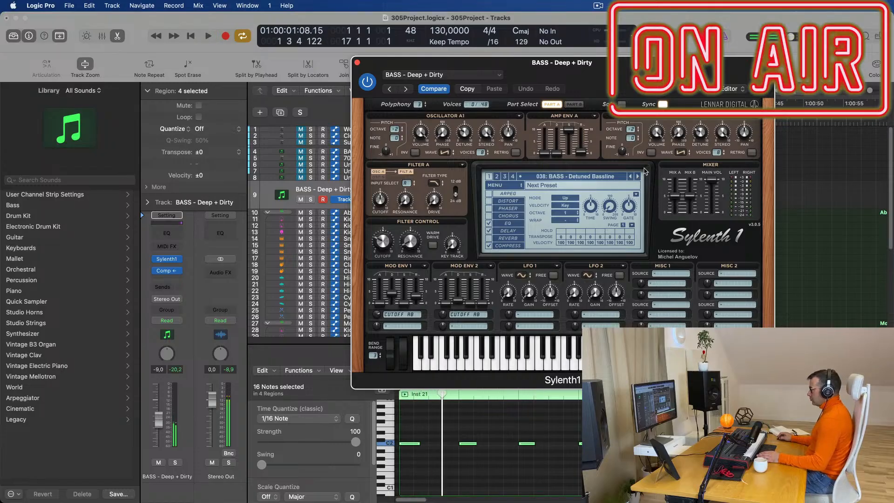
drag(645, 76, 583, 98)
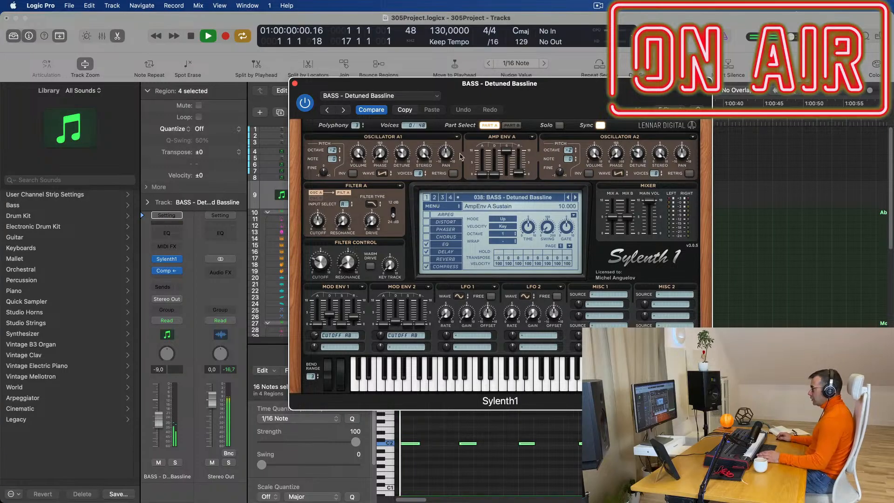
click(576, 197)
key(space)
click(576, 198)
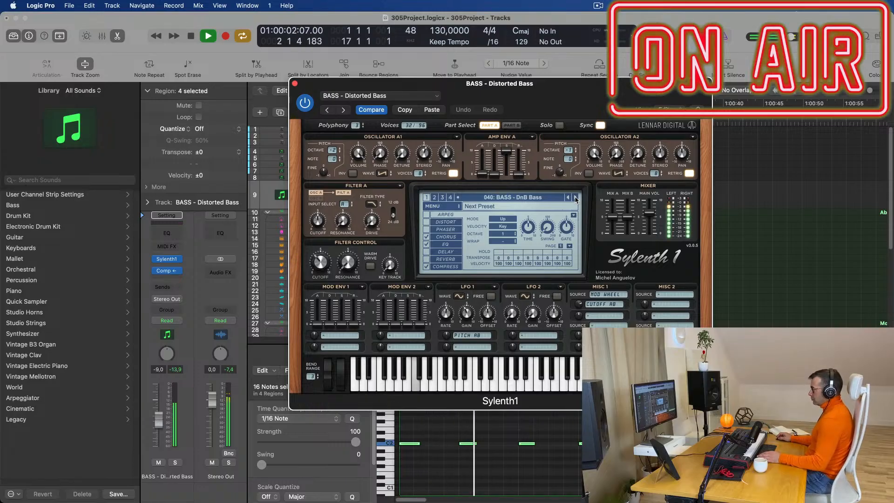
- Continue through the bass presets after DnB Bass up to 044 Electro Thing 2, playing the part to compare them
click(575, 198)
click(576, 198)
key(space)
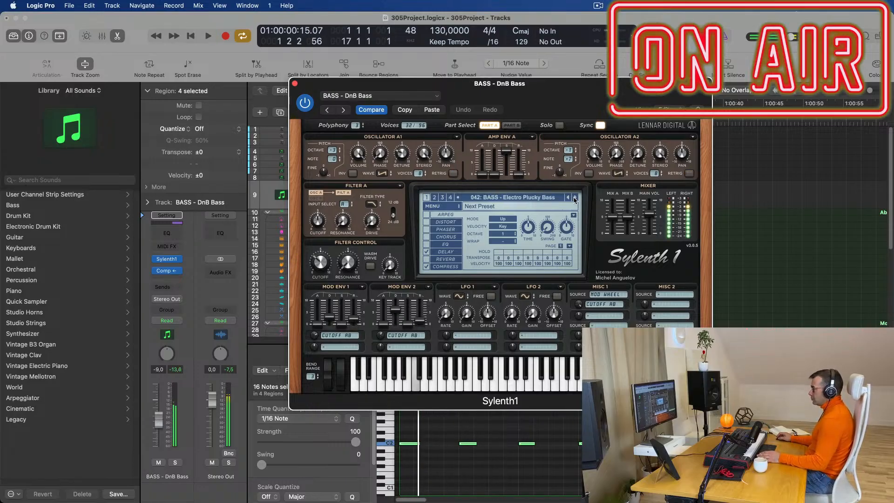
click(576, 198)
click(576, 198)
key(space)
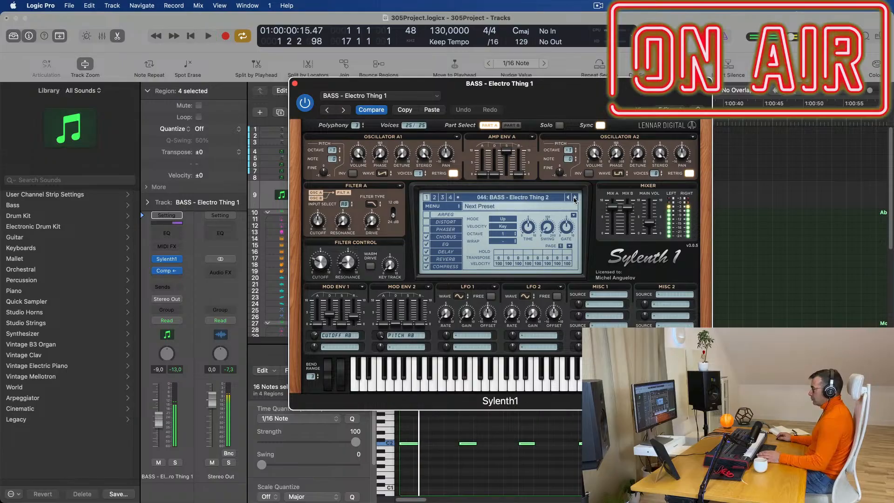
- Step forward through the bass presets to 047 Fat Chorus Bass, listen to it, and close the synth window
click(576, 198)
click(576, 198)
key(space)
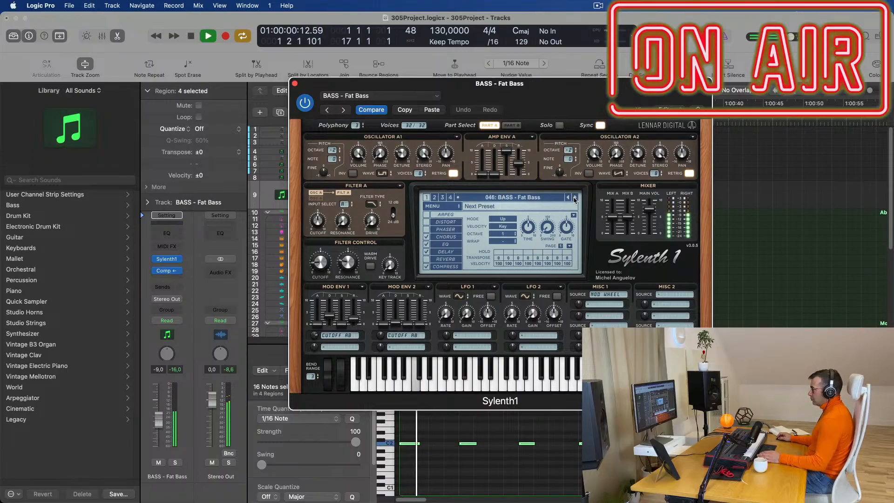
click(576, 198)
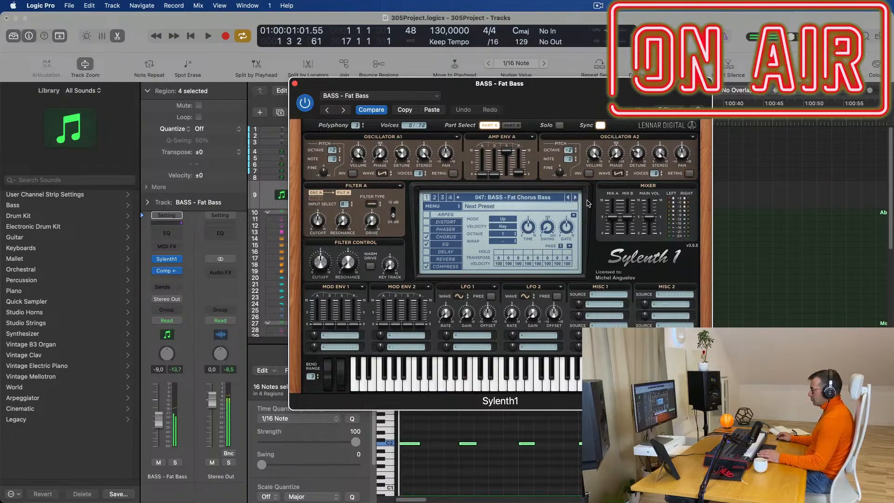
drag(292, 88, 376, 37)
key(space)
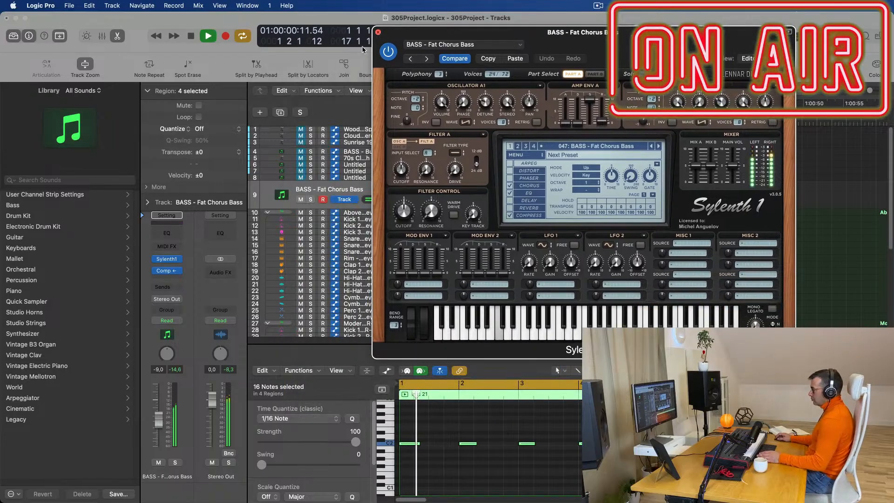
click(377, 33)
key(space)
- Select all notes in track 9's Inst 21 regions, lengthen them slightly, and play the part
click(499, 472)
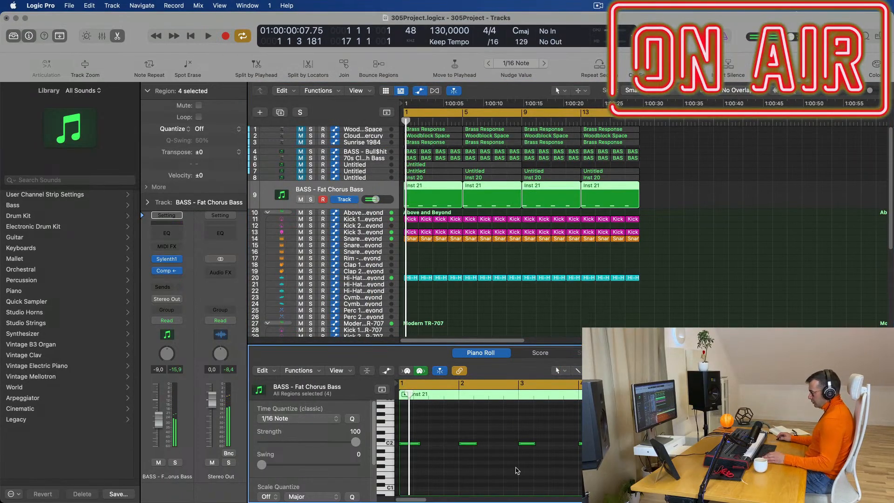
ctrl+alt+click(514, 468)
key(super+a)
ctrl+alt+click(466, 465)
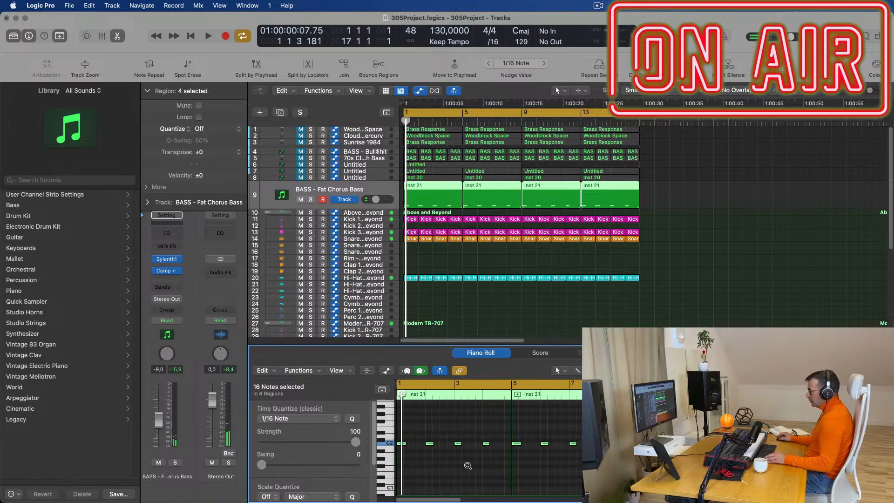
drag(416, 443, 422, 443)
key(space)
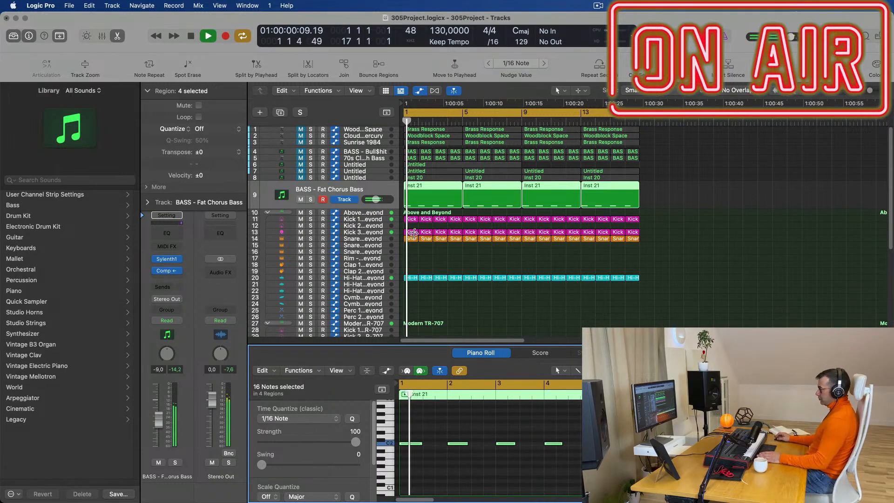
- Lower the volume of the Fat Chorus Bass track to -15.2 dB and replay the loop from the start
drag(376, 199, 371, 199)
key(Return)
key(Return)
drag(160, 431, 161, 431)
key(Return)
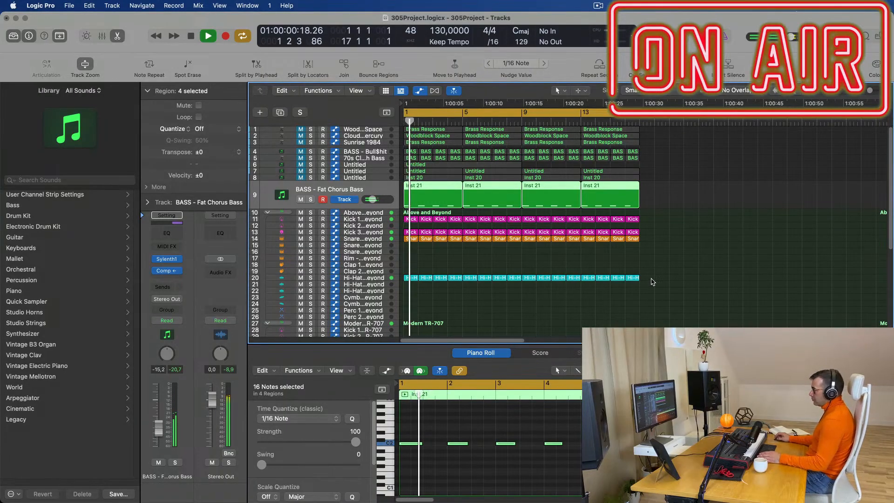
key(space)
key(space)
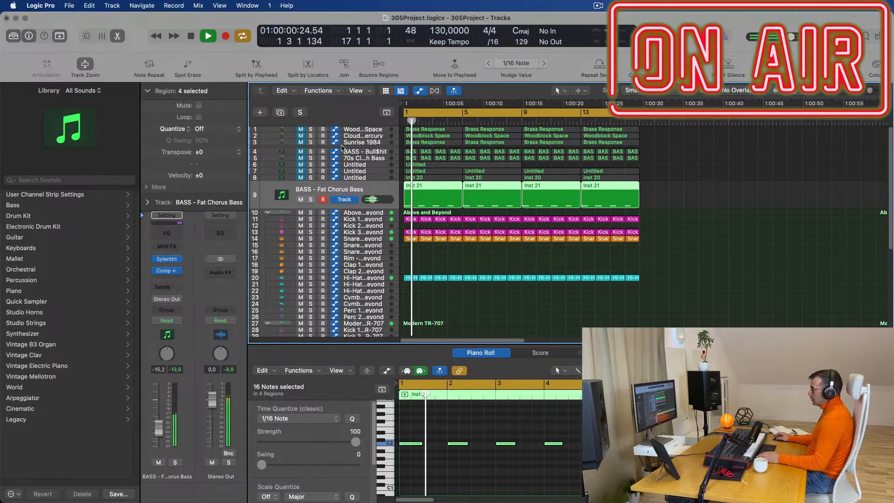
- Check track 4, BASS - Bull$hit, and unmute track 5, 70s Classic Synth Bass, while the loop plays
click(371, 155)
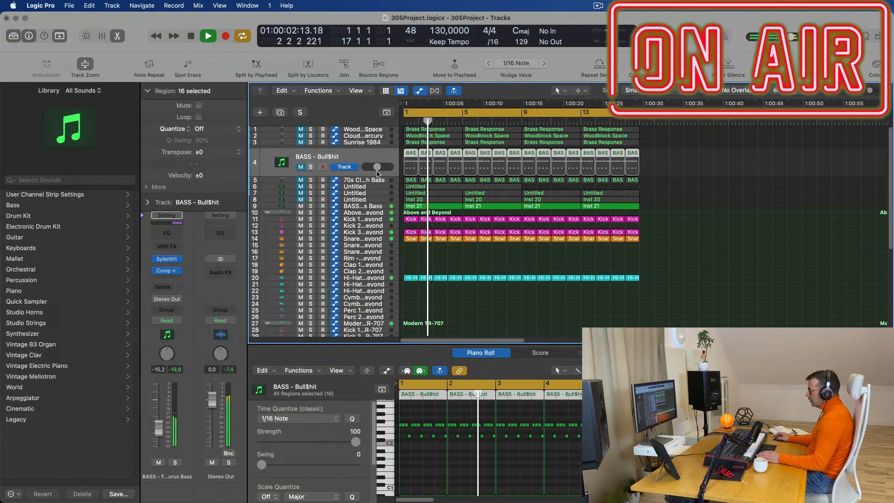
key(Return)
click(372, 180)
key(Return)
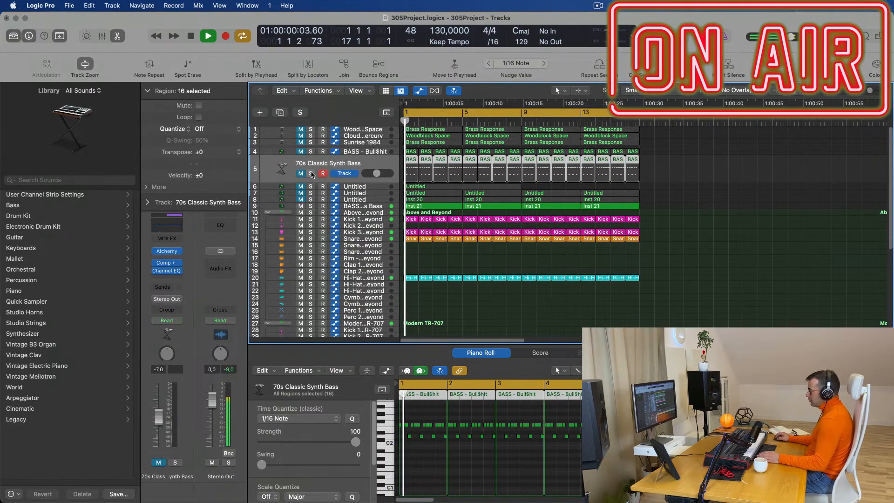
click(301, 174)
key(space)
- Delete the lower row of notes from all regions on the 70s Classic Synth Bass track and play the result
scroll(459, 466, up, 3)
scroll(460, 464, down, 5)
click(483, 463)
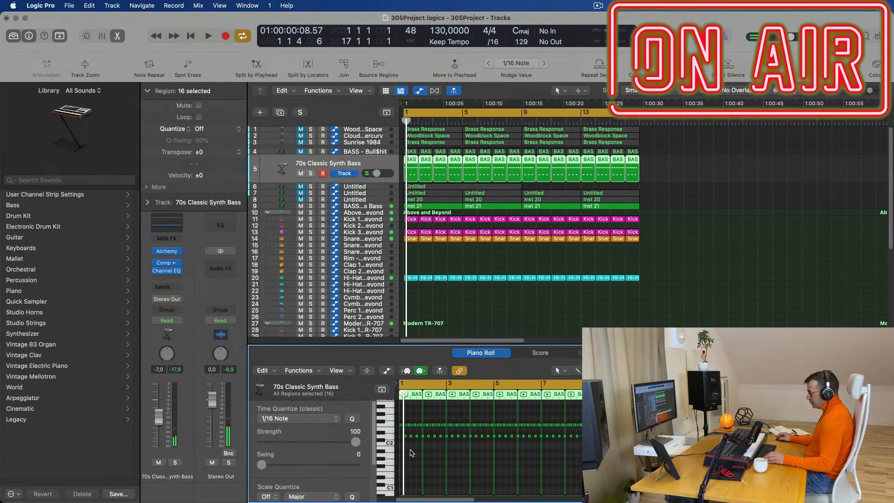
drag(792, 452, 395, 434)
scroll(419, 474, up, 3)
scroll(419, 473, up, 3)
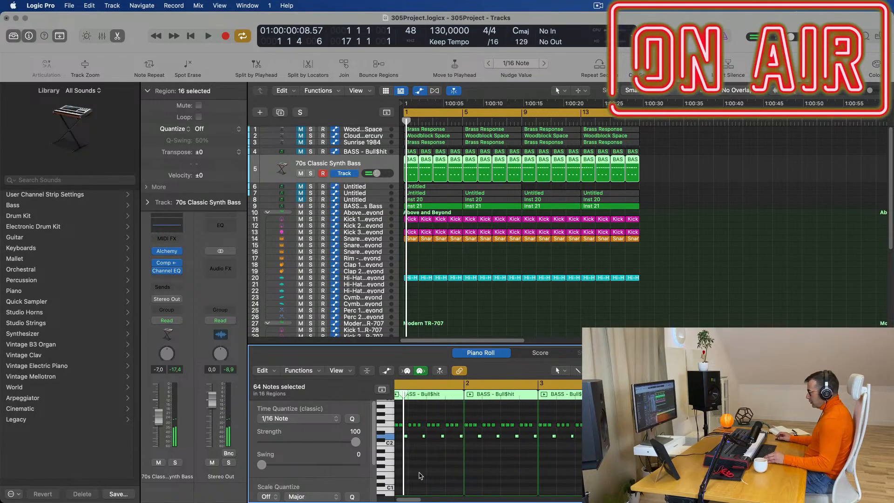
key(space)
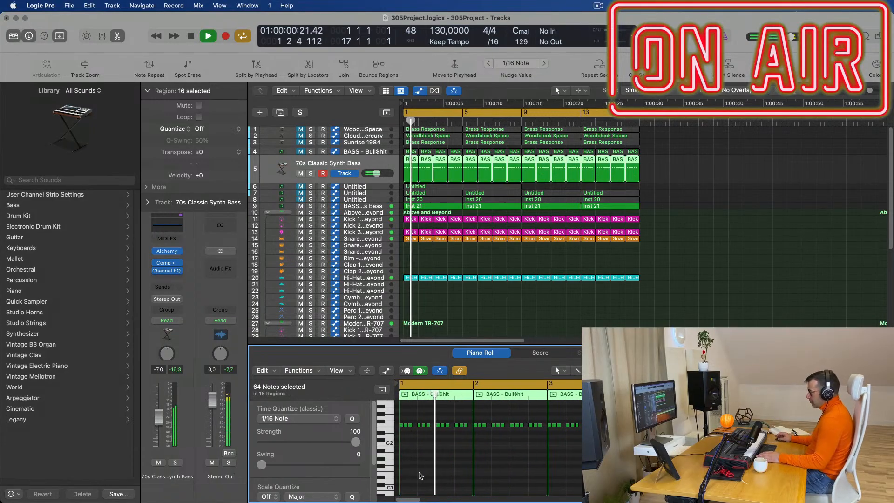
- Lower the 70s Classic Synth Bass track's volume to -12.2 dB and replay the loop from the start
click(376, 165)
key(Return)
drag(158, 419, 158, 428)
key(Return)
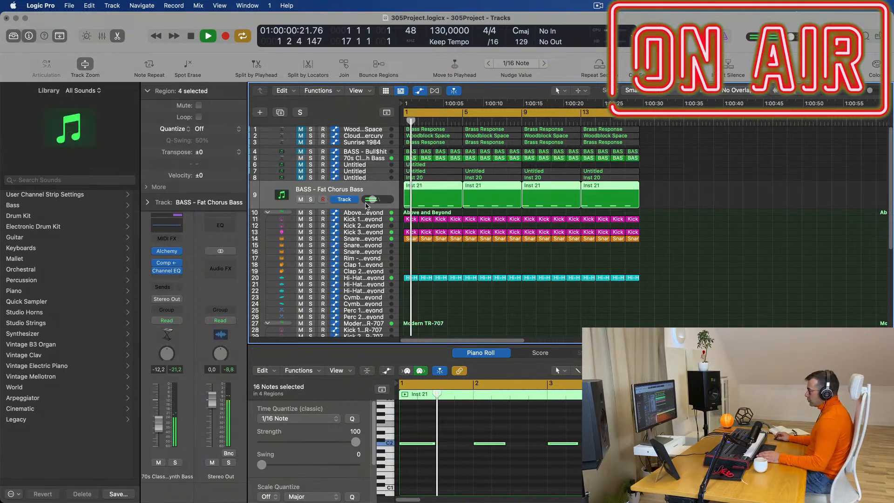
- Duplicate the Fat Chorus Bass track as track 10, move track 5's bass regions onto it, and play them
click(367, 206)
key(space)
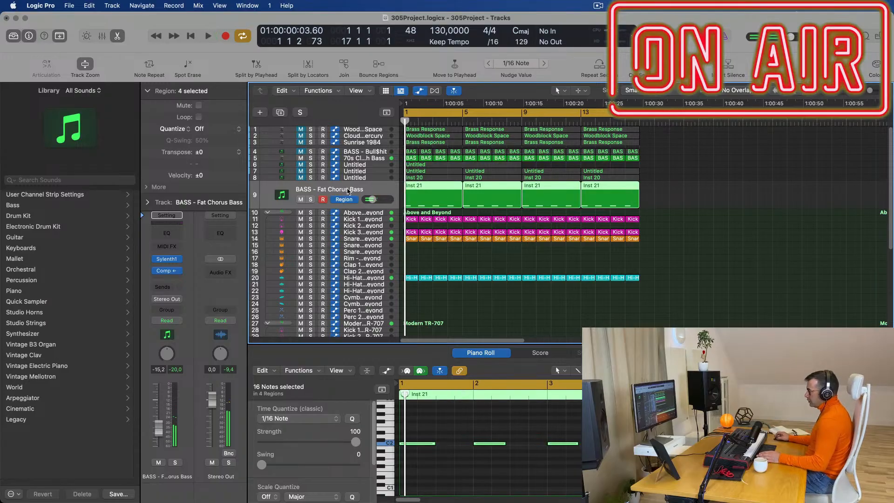
key(super+d)
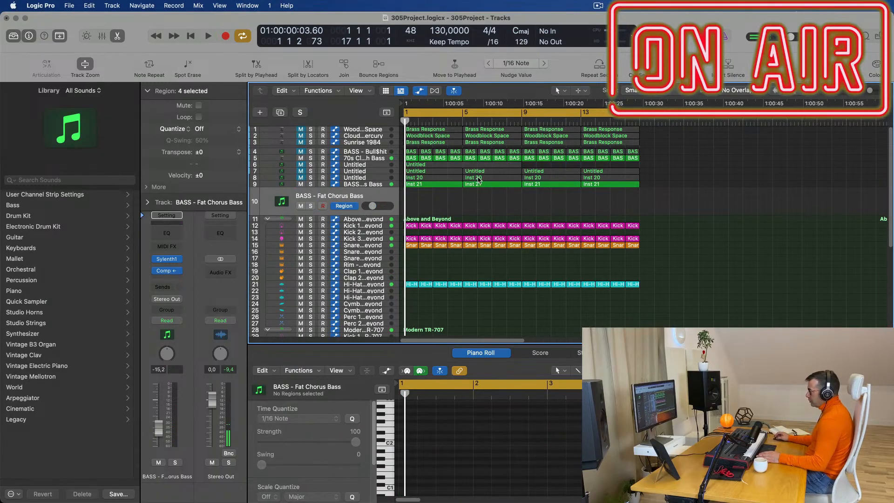
drag(665, 158, 409, 202)
key(space)
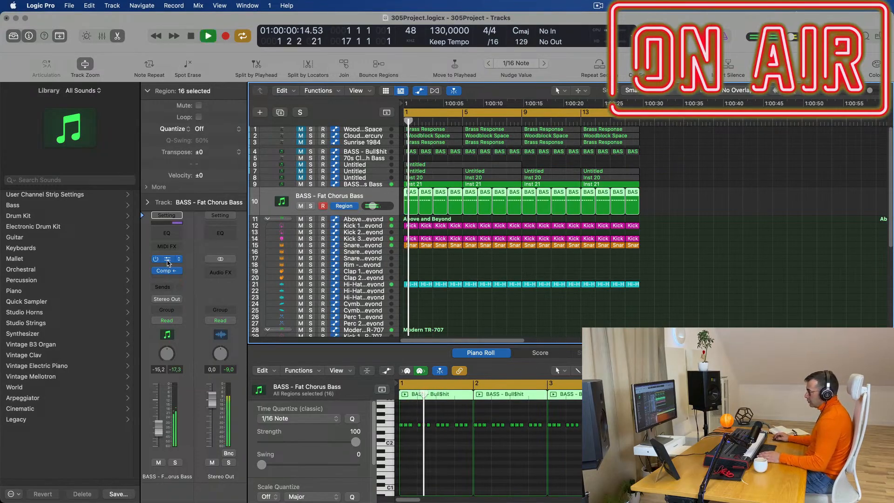
- Open the Sylenth1 on track 10 and audition the bass presets 048 Fat Saws and 049 Feelin Good
click(167, 260)
key(space)
drag(538, 137, 506, 145)
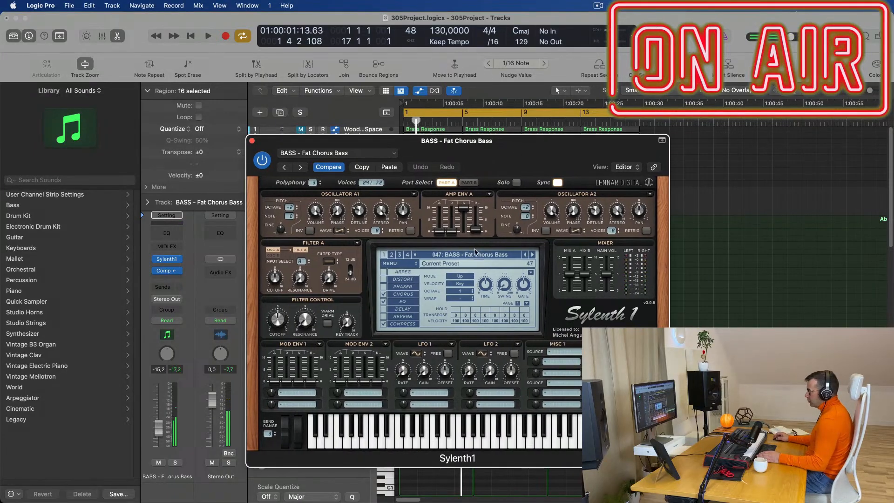
key(space)
click(532, 258)
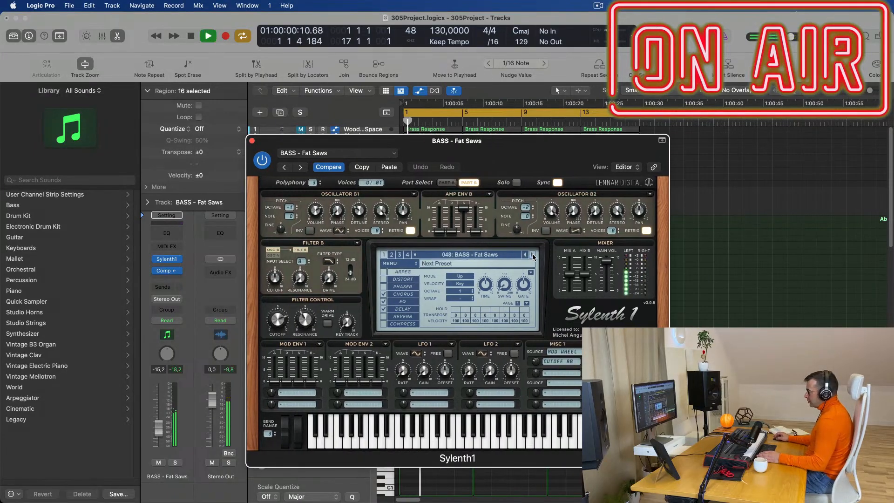
click(533, 258)
drag(519, 174, 691, 140)
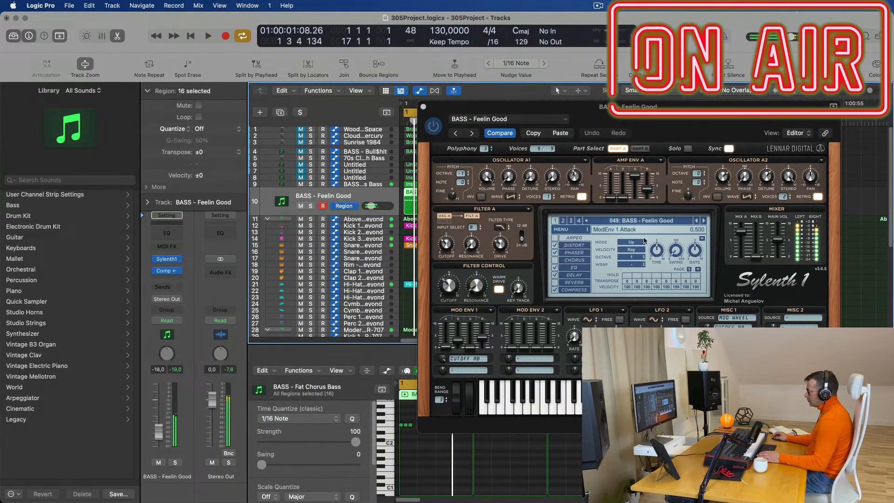
- Advance track 10's sound to preset 052 Get Outta My Way, set the track's volume to -21.5 dB, and close the synth window
click(705, 221)
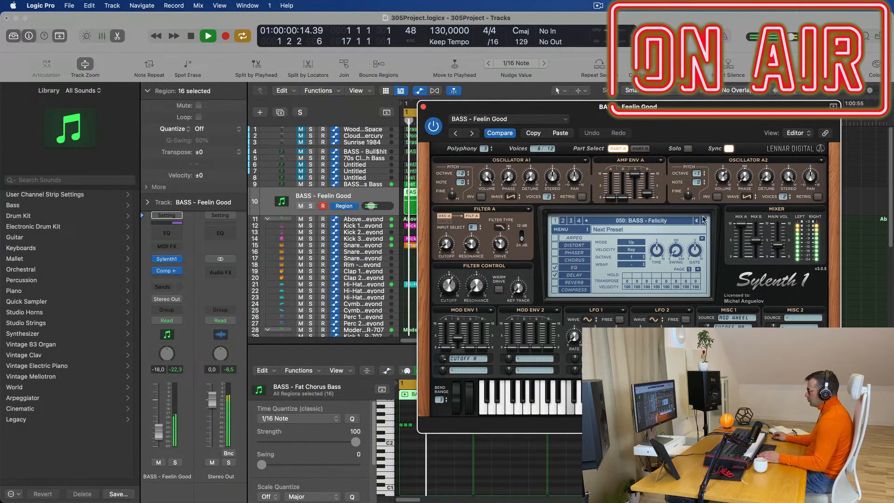
drag(691, 129, 524, 126)
key(space)
click(463, 241)
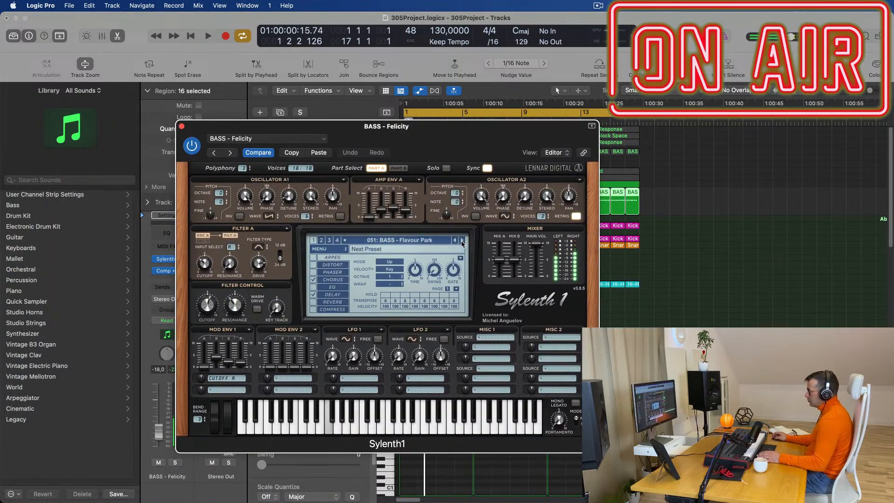
click(462, 241)
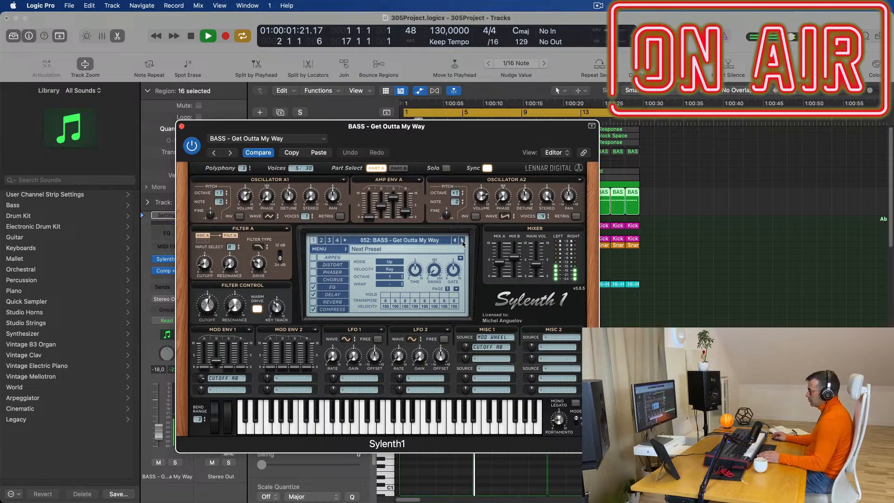
drag(475, 144, 523, 153)
click(229, 136)
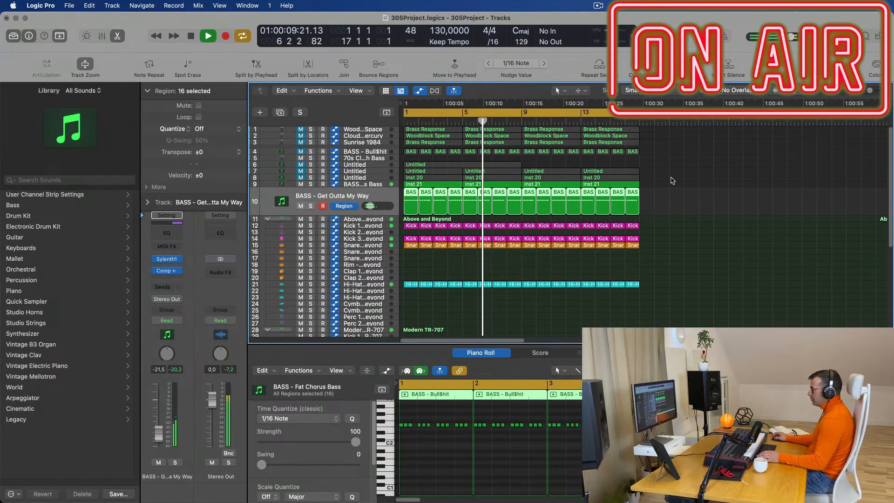
click(694, 220)
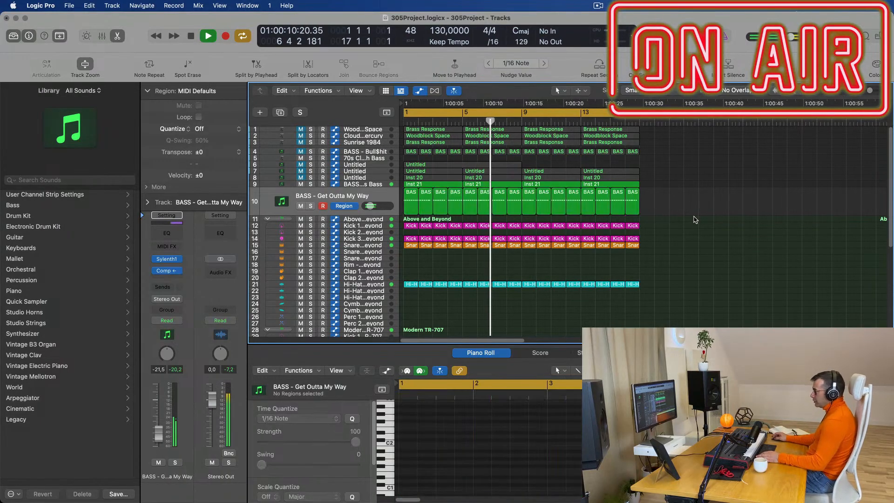
- Check tracks 9 and 8, unmute track 1, Woodblock Space, and play the arrangement from the start
click(366, 184)
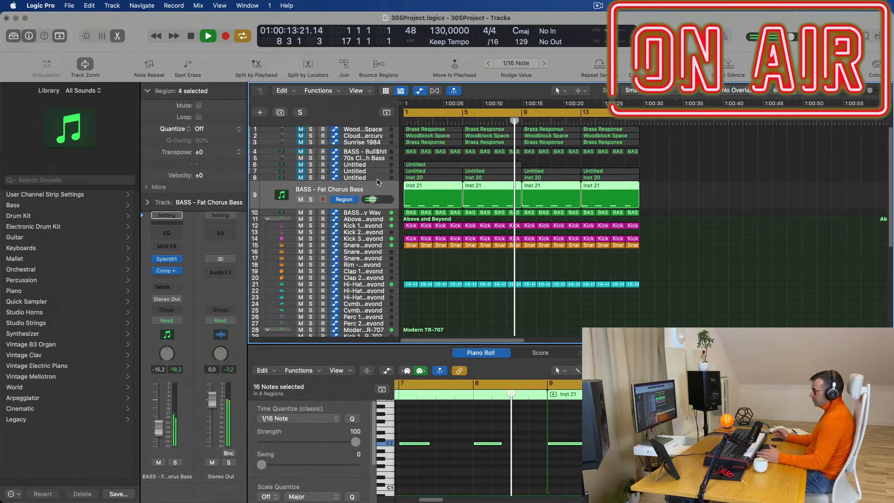
click(368, 178)
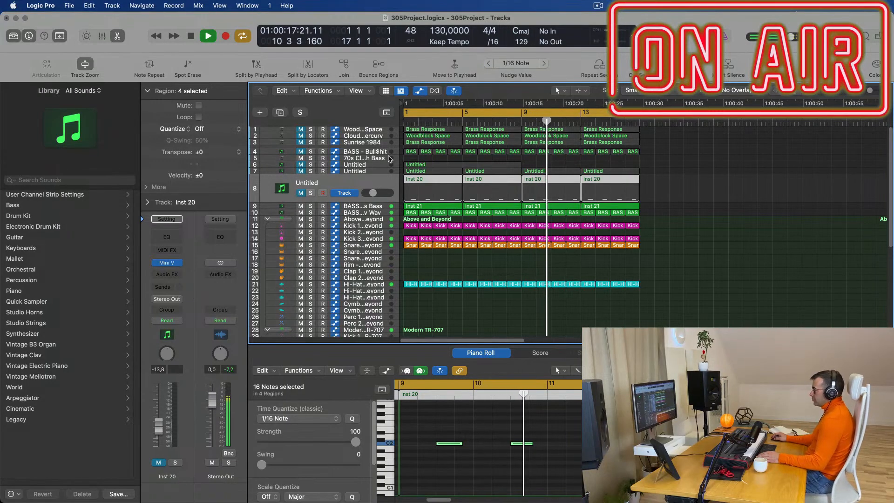
click(371, 130)
key(Return)
key(space)
key(space)
key(space)
key(space)
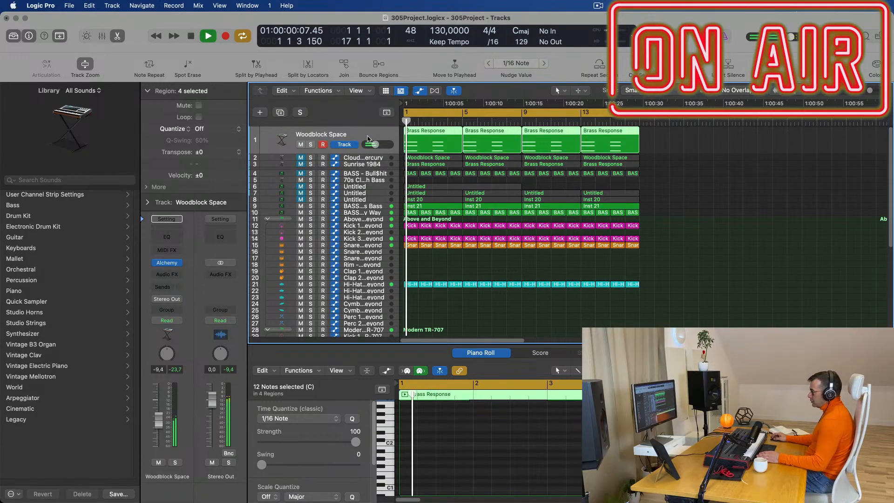
- Check the Alchemy instrument options on track 1, restart playback from the beginning, and select track 10
click(176, 263)
mouse_move(208, 210)
click(689, 266)
key(Return)
click(367, 213)
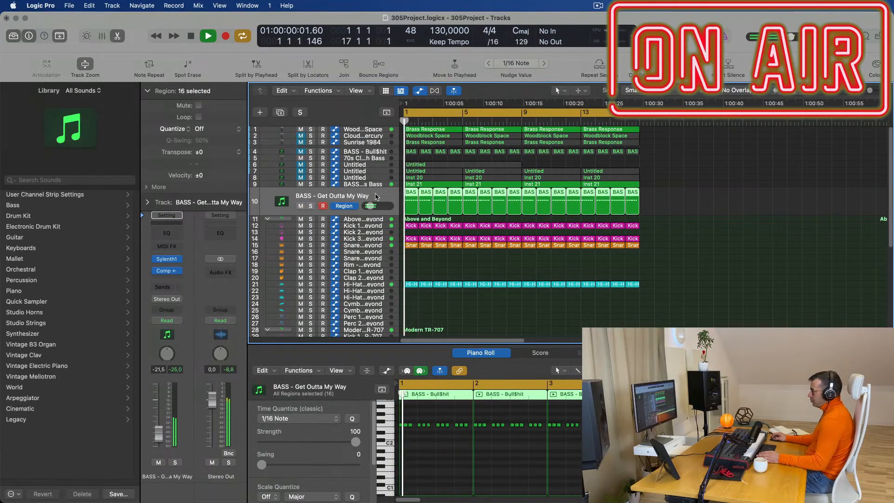
- Duplicate track 10 as a new track 11 and move the first Brass Response region from track 1 onto it
click(279, 114)
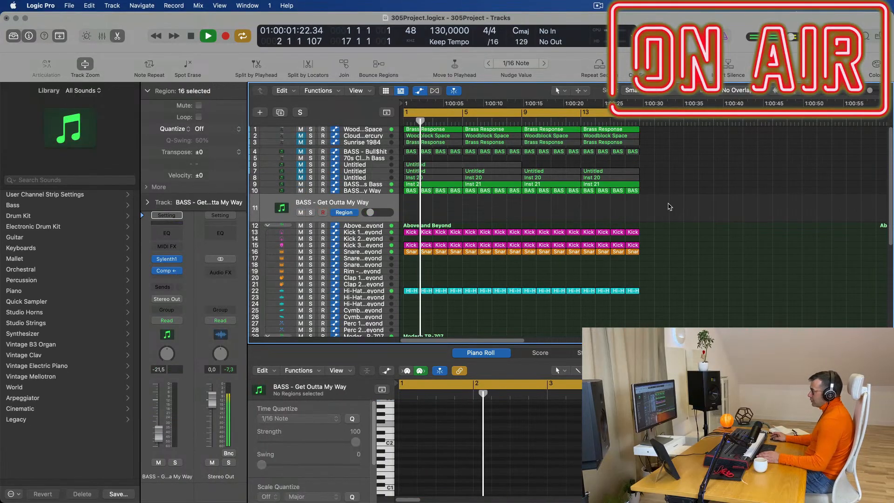
key(space)
drag(435, 129, 440, 212)
key(space)
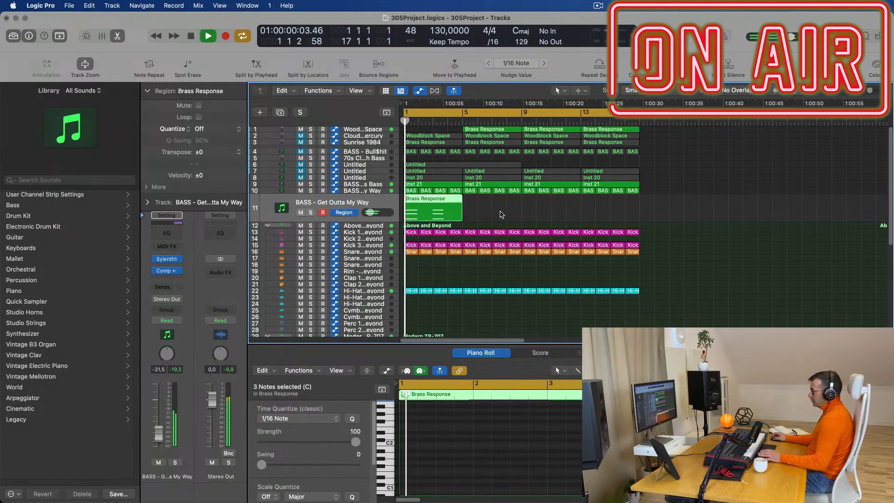
- Play the relocated Brass Response region on track 11 and examine its chord notes in the Piano Roll
key(space)
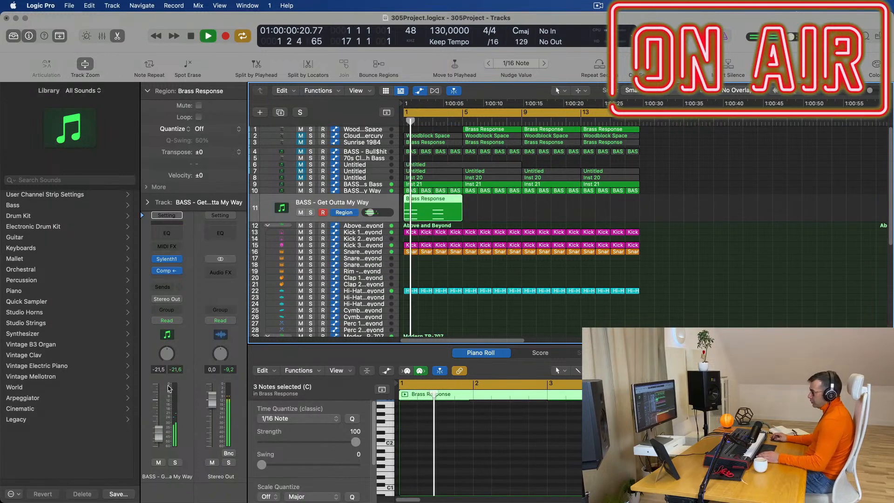
key(space)
key(space)
click(425, 211)
scroll(447, 439, up, 4)
scroll(447, 438, up, 2)
key(space)
key(space)
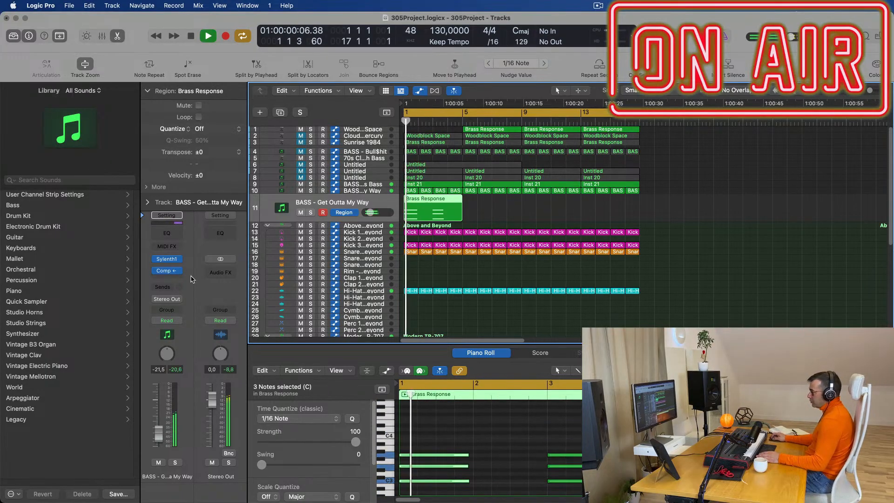
- Open track 11's Sylenth1, load preset 002 ARP - Acid Thing 2, and play the arrangement
click(167, 259)
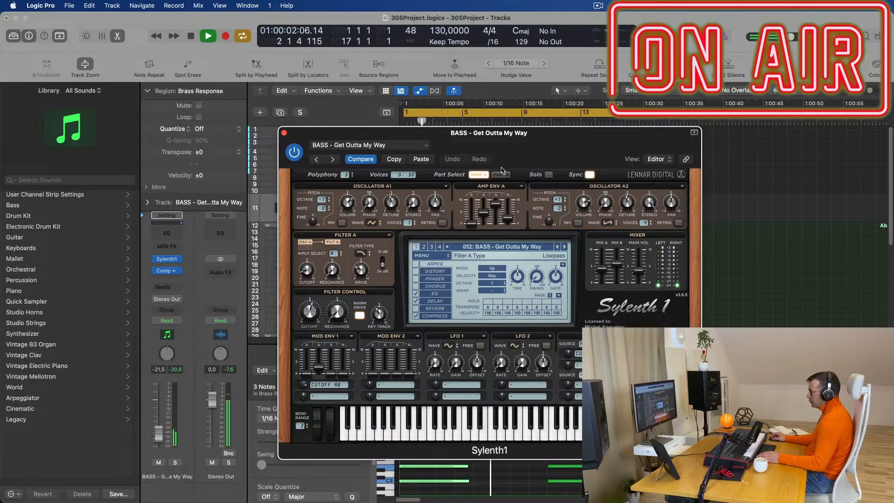
drag(545, 142, 612, 128)
click(547, 233)
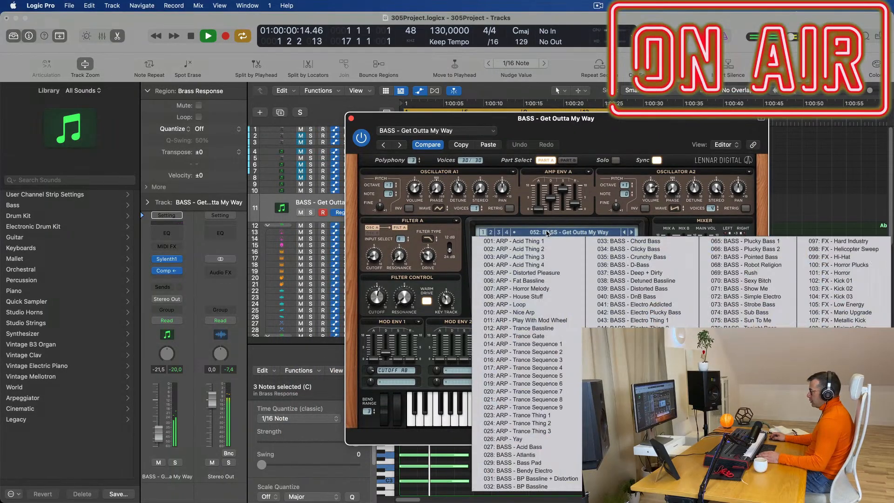
click(517, 249)
drag(603, 127, 679, 136)
key(space)
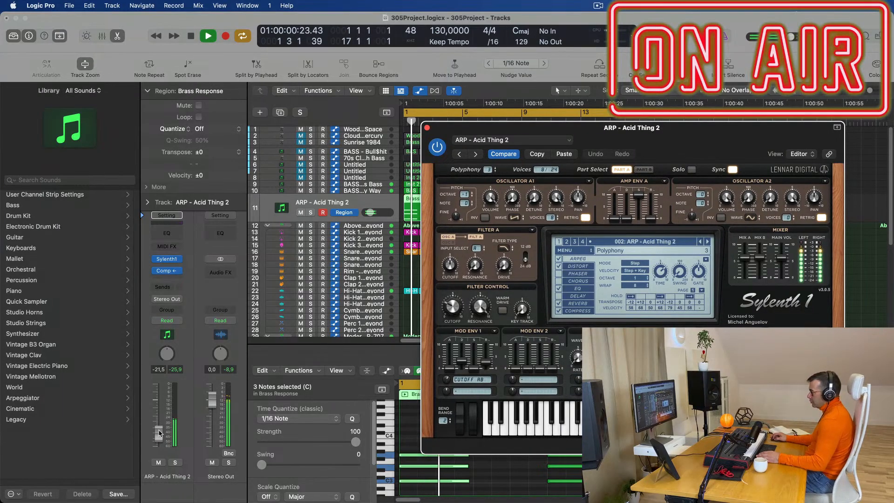
- Close the synth window and shift all the Brass Response chord notes on track 11 one bar later
click(657, 121)
drag(682, 127, 514, 203)
key(space)
key(space)
click(259, 204)
key(space)
scroll(588, 465, down, 3)
drag(593, 486, 529, 414)
scroll(488, 469, up, 1)
click(594, 454)
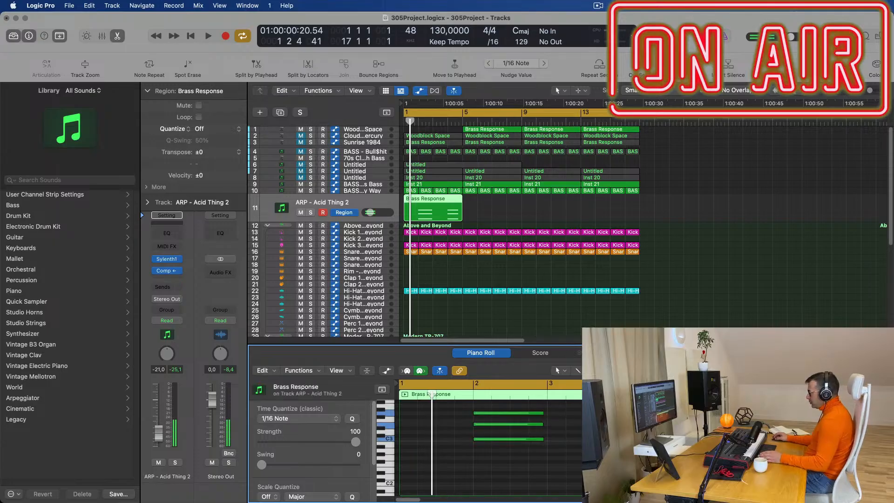
- Set track 11's volume to -21.0 dB while replaying the arrangement from the start
key(space)
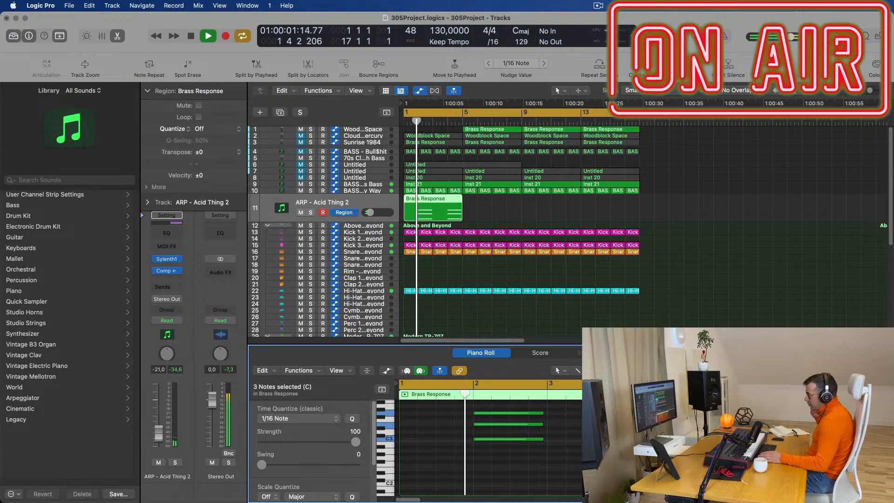
key(space)
key(space)
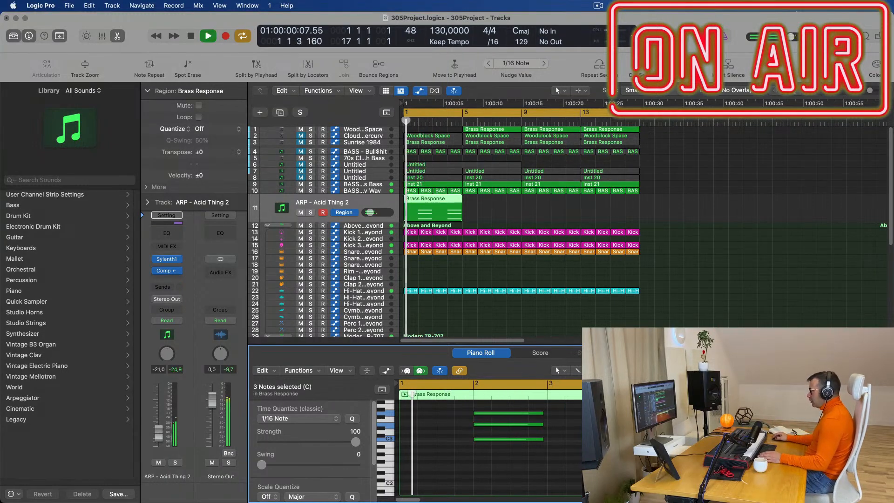
scroll(559, 222, down, 2)
key(space)
- Listen with bass tracks 10 and 9 selected in turn and examine the Inst 21 notes on track 9
click(368, 183)
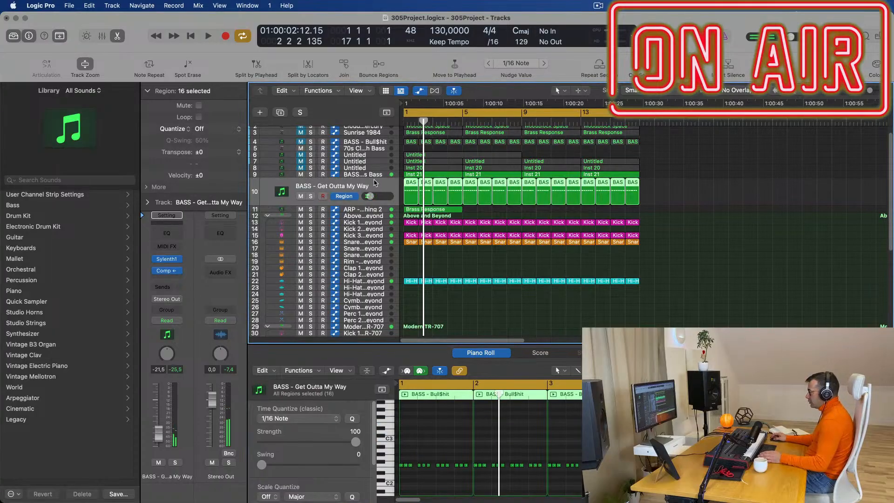
key(space)
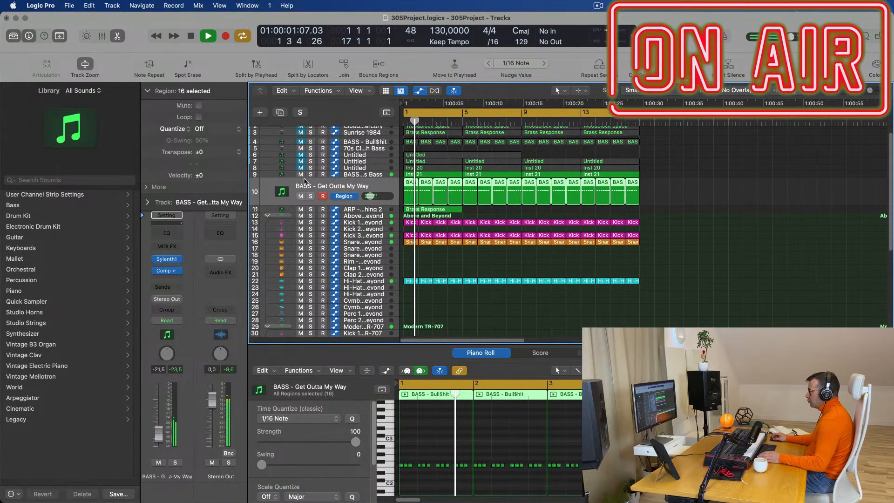
key(Up)
key(space)
click(489, 484)
key(space)
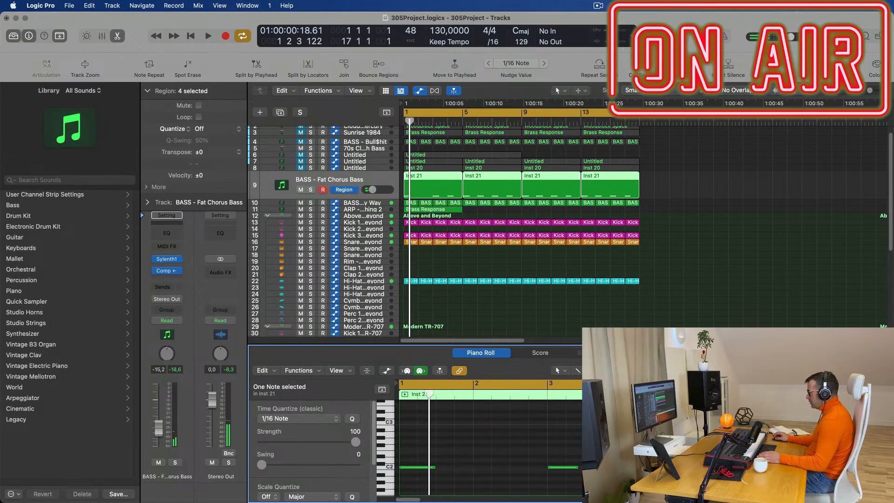
key(space)
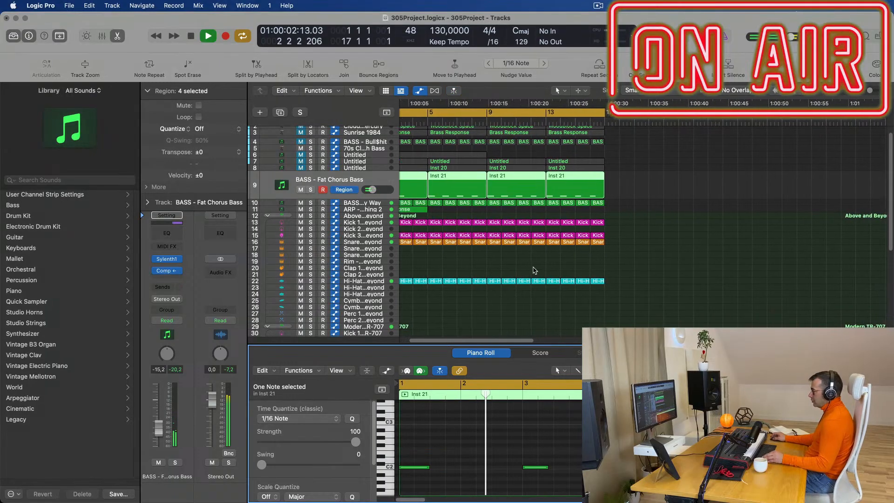
key(space)
- Reopen track 11's Sylenth1 during playback and advance through the arpeggio presets to 006 ARP - Fat Bassline
click(350, 210)
key(Return)
key(space)
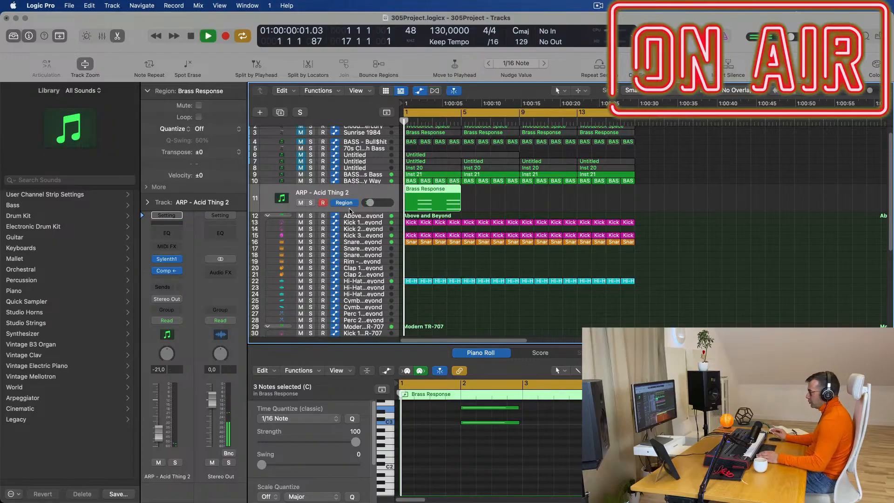
click(168, 260)
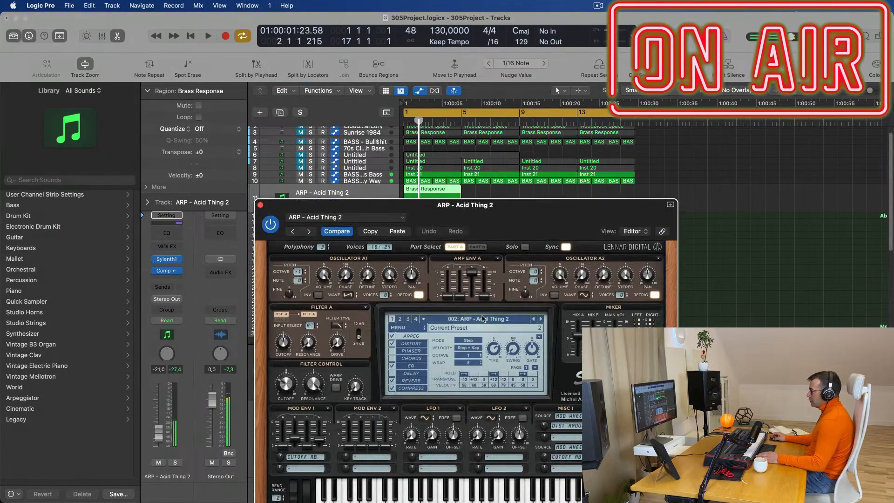
click(540, 319)
click(541, 319)
click(541, 319)
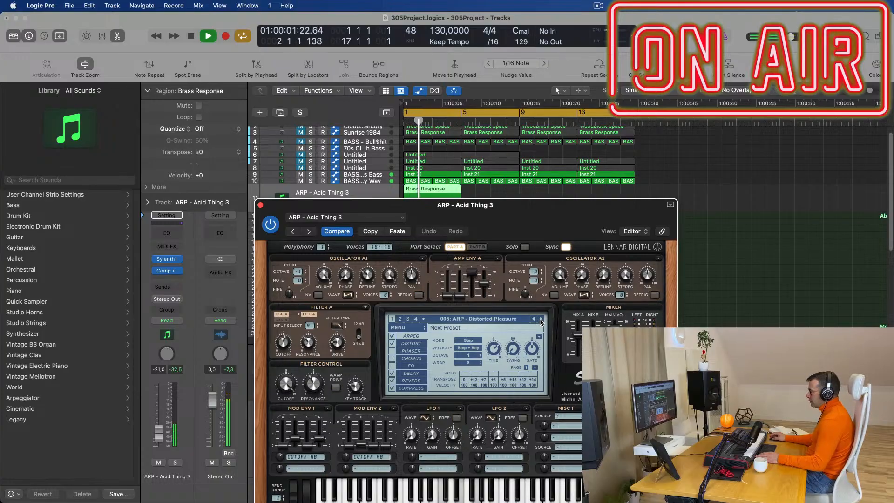
click(541, 319)
key(Return)
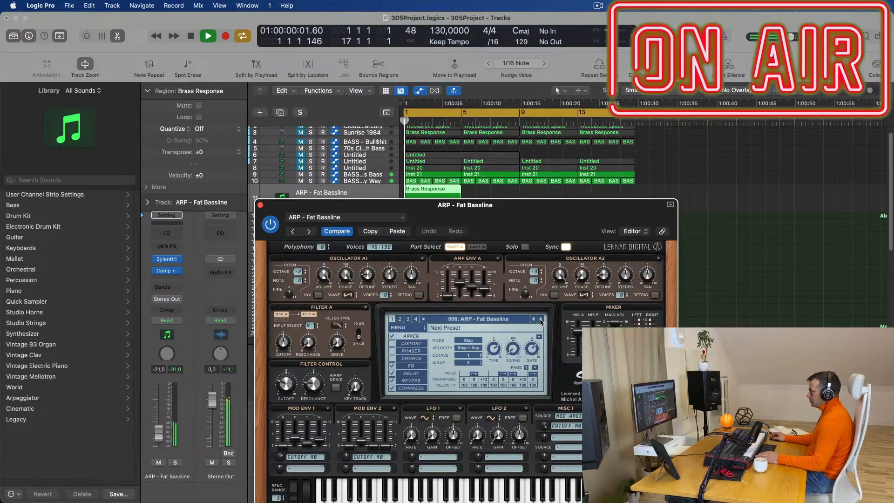
- Raise track 11's volume to -14.2 dB and reposition the synth window to uncover the arrangement
drag(546, 219, 670, 193)
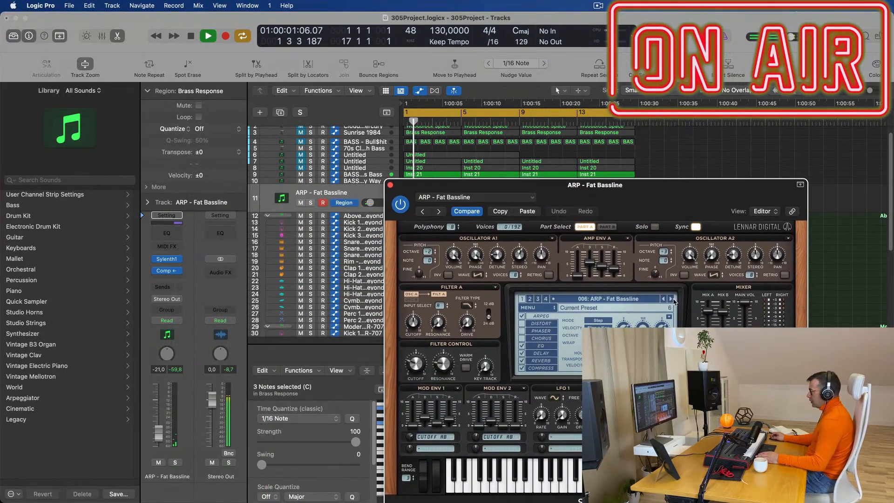
drag(152, 425, 152, 424)
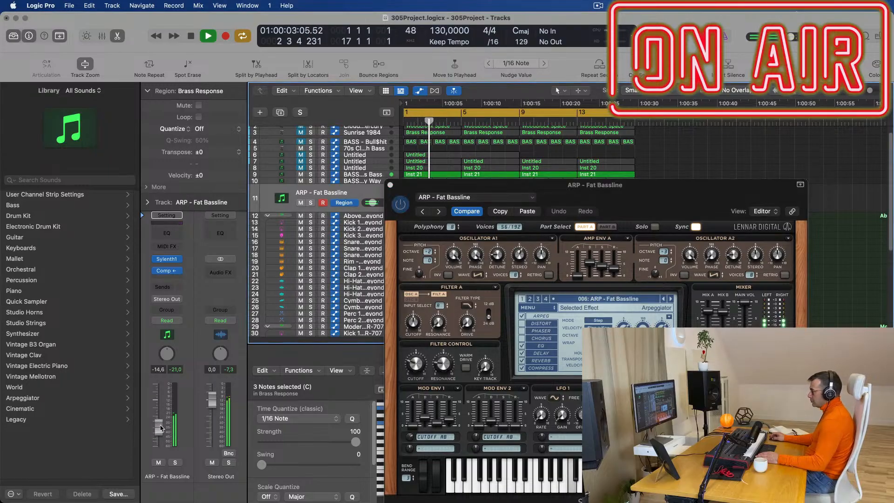
key(space)
drag(642, 189, 637, 252)
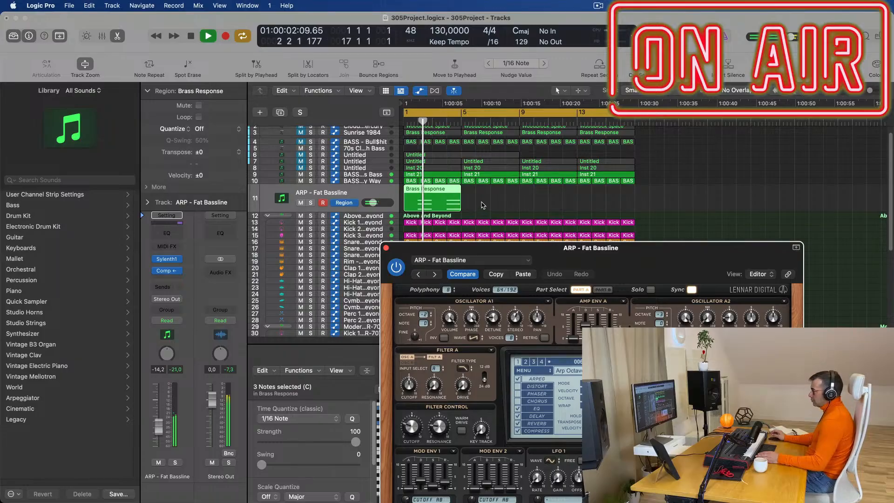
key(space)
- Show the Brass Response region's notes in the Piano Roll, mute track 9, BASS - Fat Chorus Bass, and restart playback
double_click(450, 191)
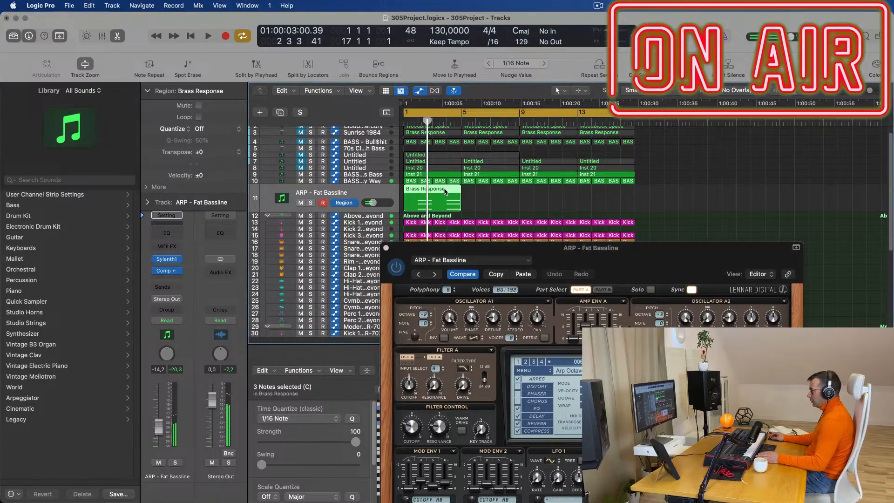
double_click(443, 200)
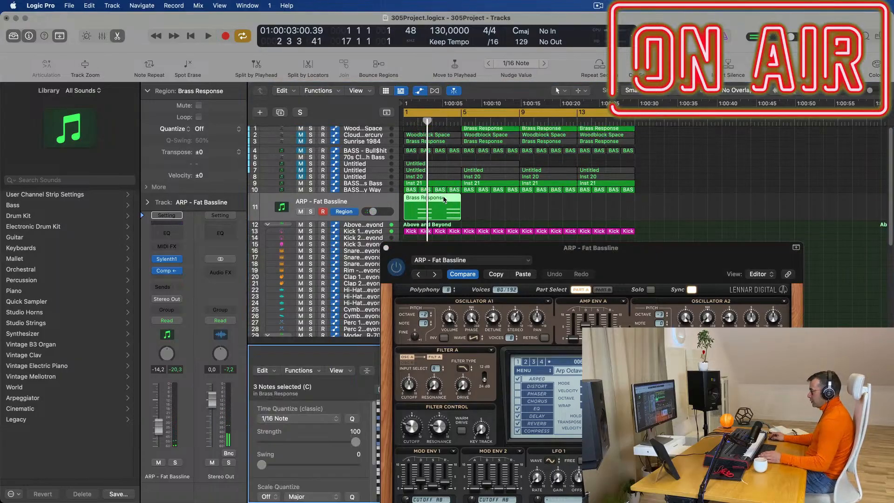
key(space)
click(300, 183)
key(space)
key(space)
- Select all six Brass Response notes, move the chords back to start at bar 1, and lengthen each note to two bars
drag(502, 252, 848, 233)
key(space)
key(space)
scroll(561, 484, up, 1)
key(space)
drag(477, 410, 612, 493)
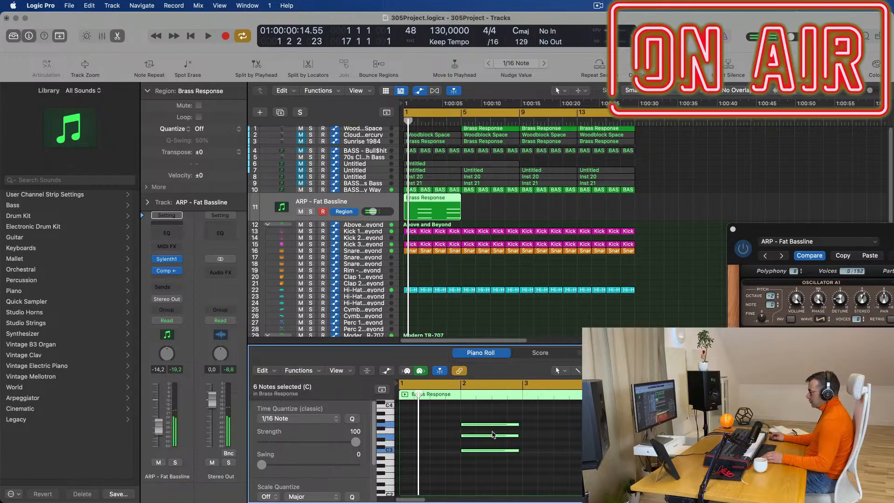
drag(489, 426, 522, 425)
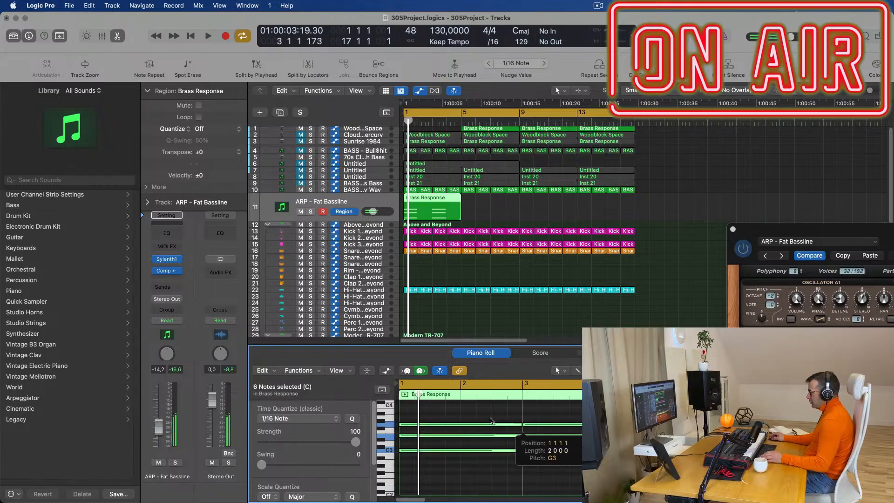
key(space)
- Close track 11's synth window, select track 10, BASS - Get Outta My Way, and restart playback
drag(731, 233, 428, 246)
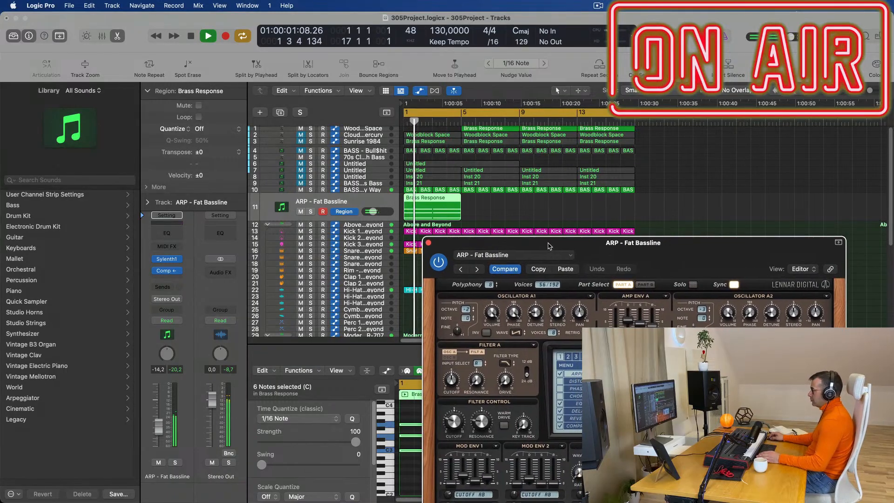
click(430, 244)
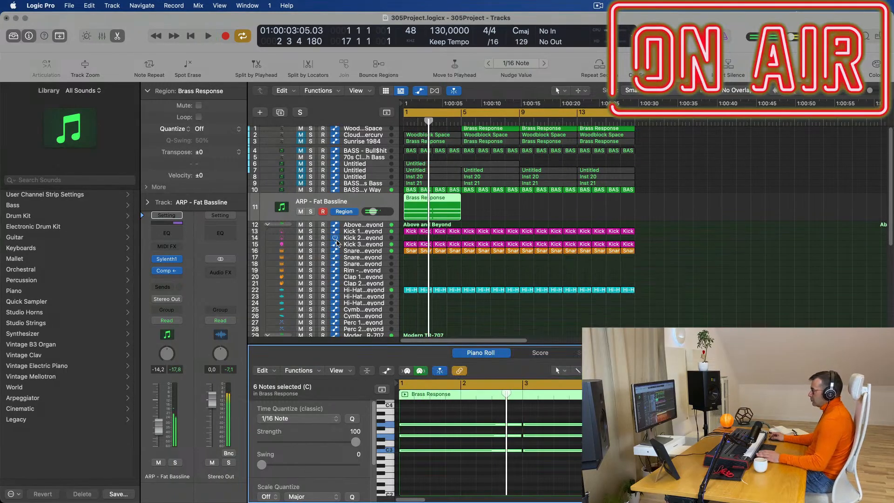
click(373, 190)
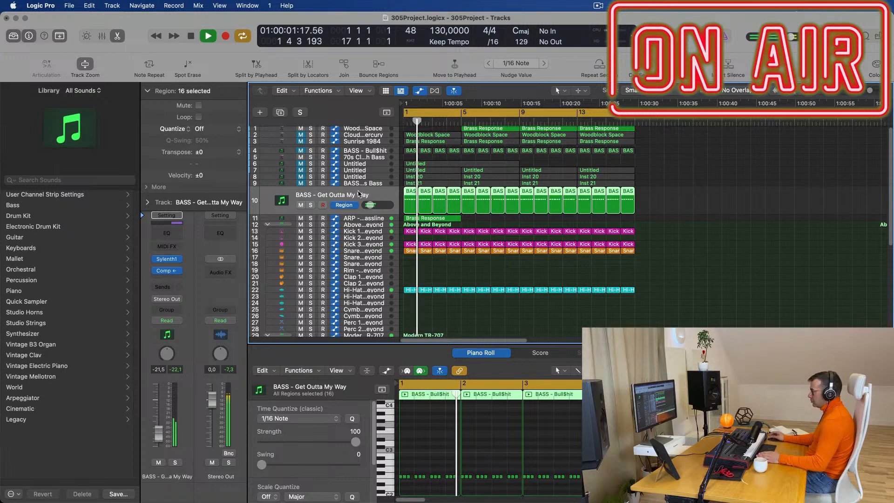
key(space)
key(space)
- Unmute track 9, BASS - Fat Chorus Bass, and play the arrangement with it
key(Up)
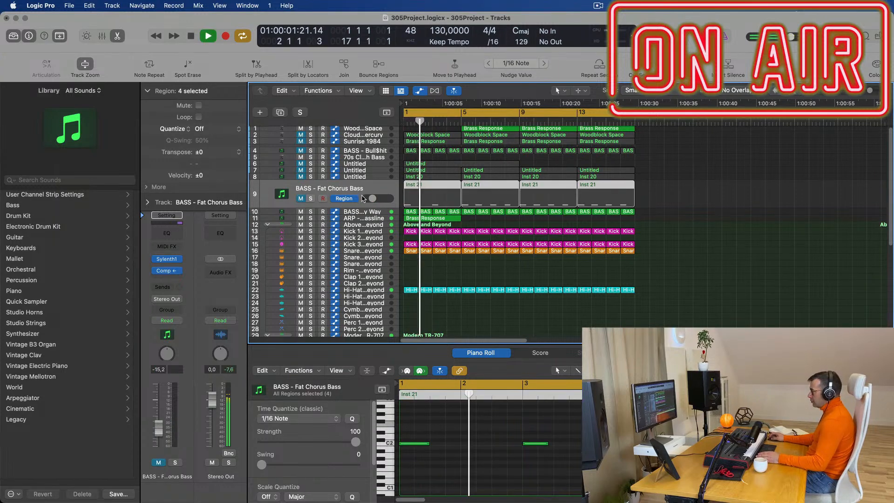
key(space)
key(space)
click(301, 200)
key(space)
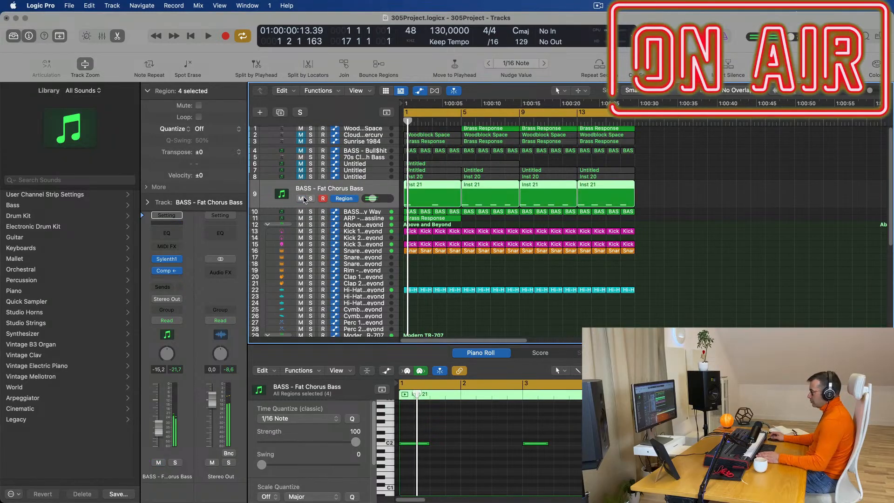
key(space)
- Delete the last three Inst 21 regions on track 9, keeping the one at bars 1 to 4
scroll(723, 242, up, 3)
scroll(721, 243, down, 3)
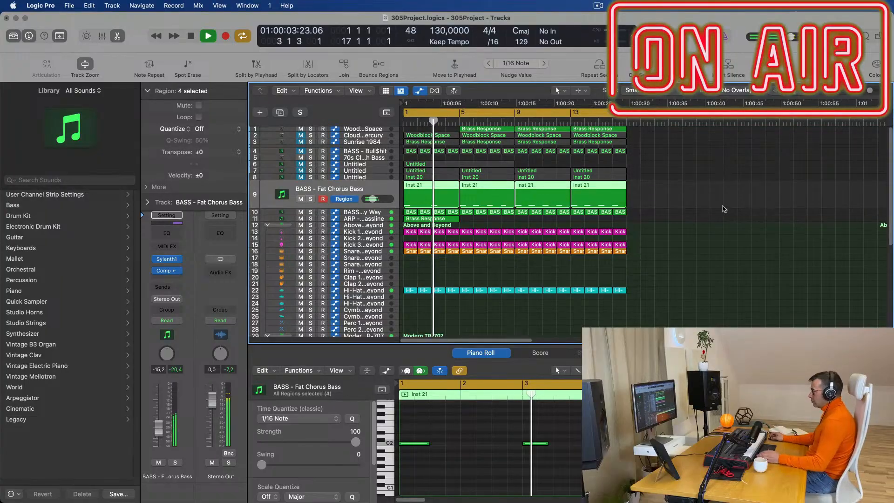
drag(687, 199, 490, 197)
key(Delete)
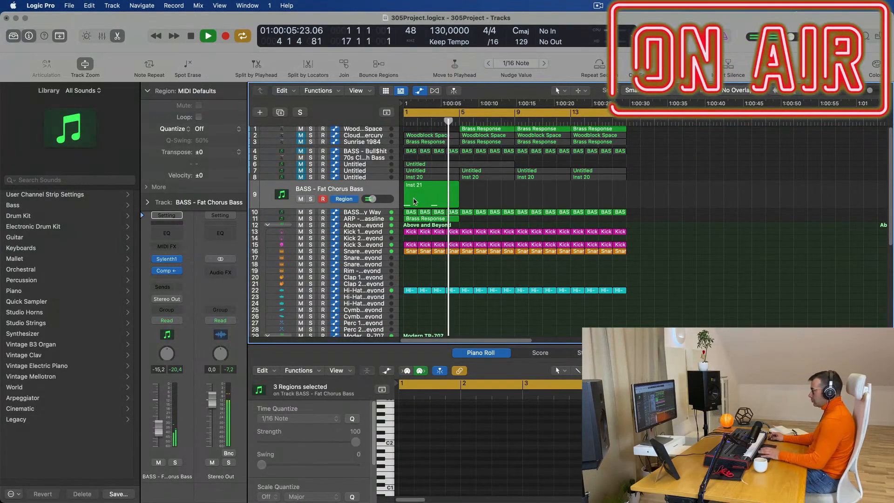
key(space)
- Select both notes in the remaining Inst 21 region on track 9, transpose them, and play the result
click(425, 195)
key(space)
key(space)
click(568, 468)
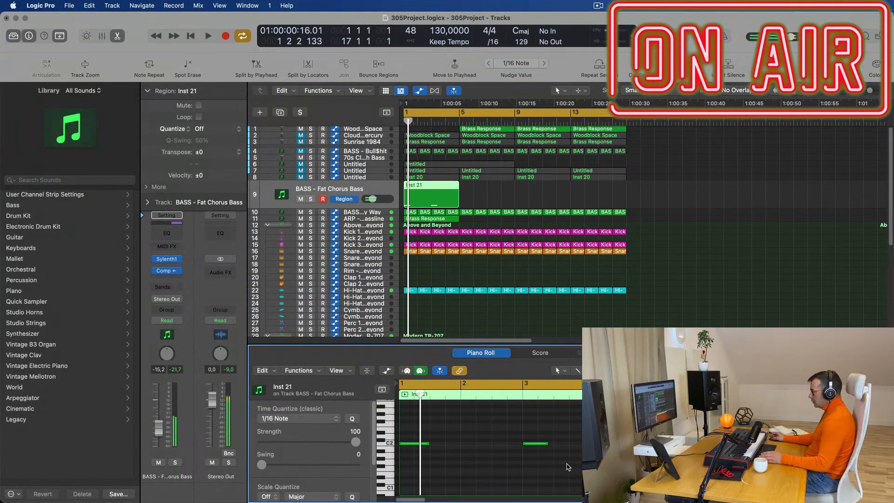
key(super+a)
key(space)
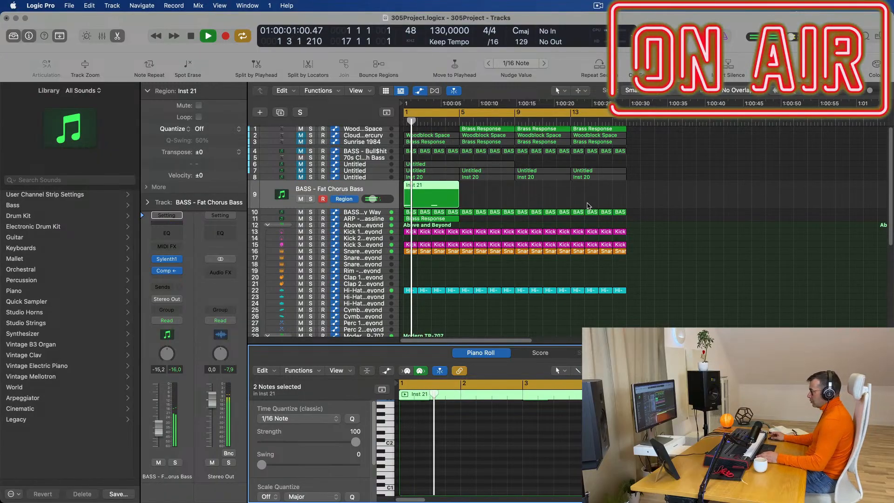
key(space)
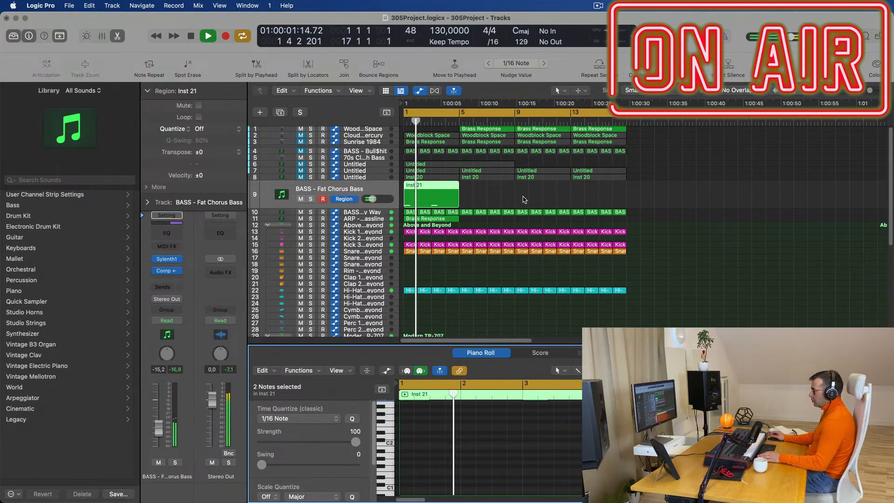
- Lengthen the second note of the Inst 21 region on track 9 slightly and restart playback
click(381, 213)
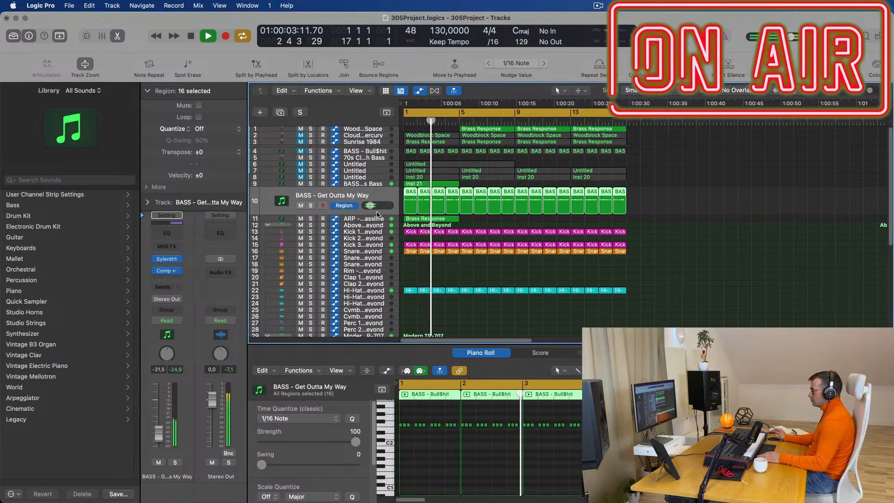
click(381, 186)
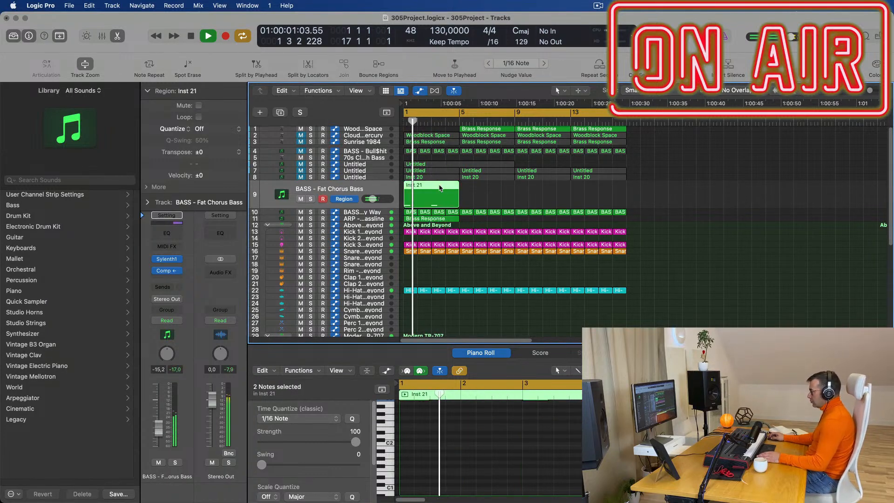
double_click(439, 189)
scroll(439, 188, right, 1)
double_click(441, 188)
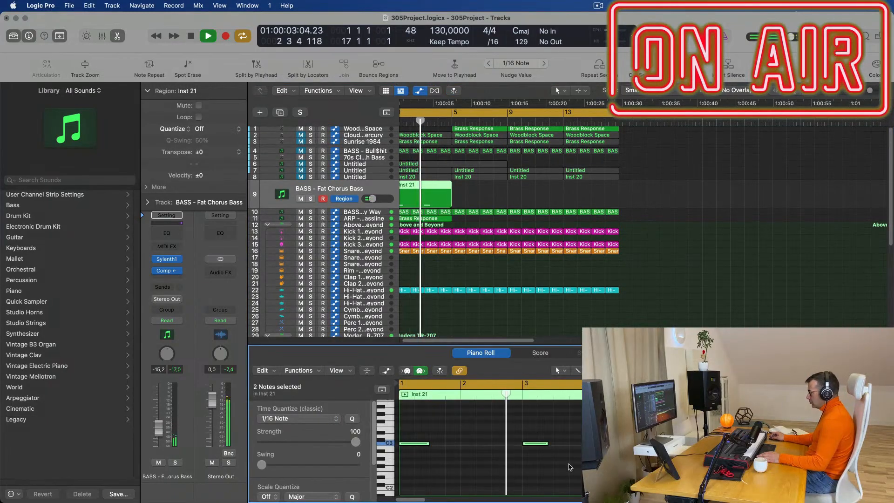
click(547, 443)
drag(548, 443, 553, 443)
key(space)
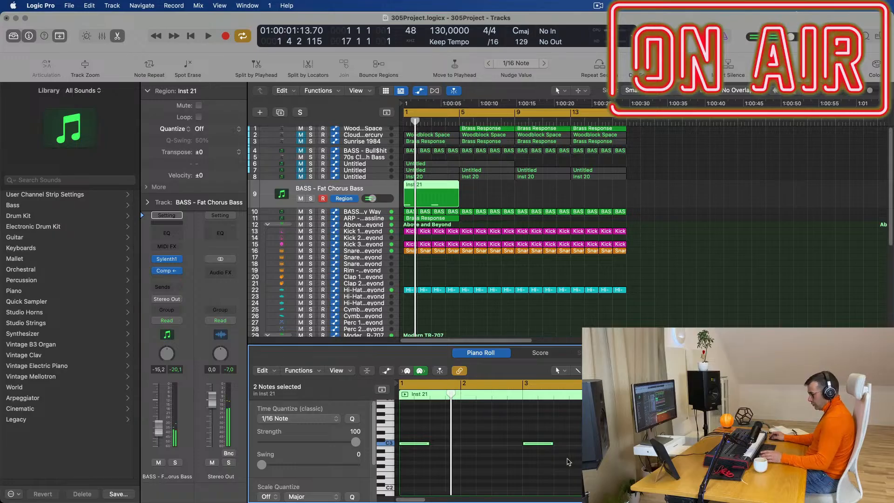
key(space)
- Repeat the Inst 21 region on track 9 three times to fill bars 5 to 16
click(424, 191)
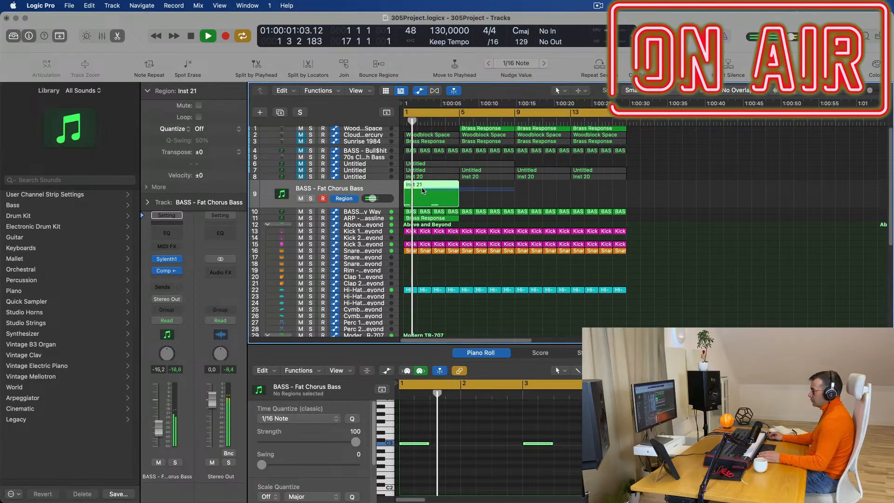
key(super+r)
key(super+r)
key(super+r)
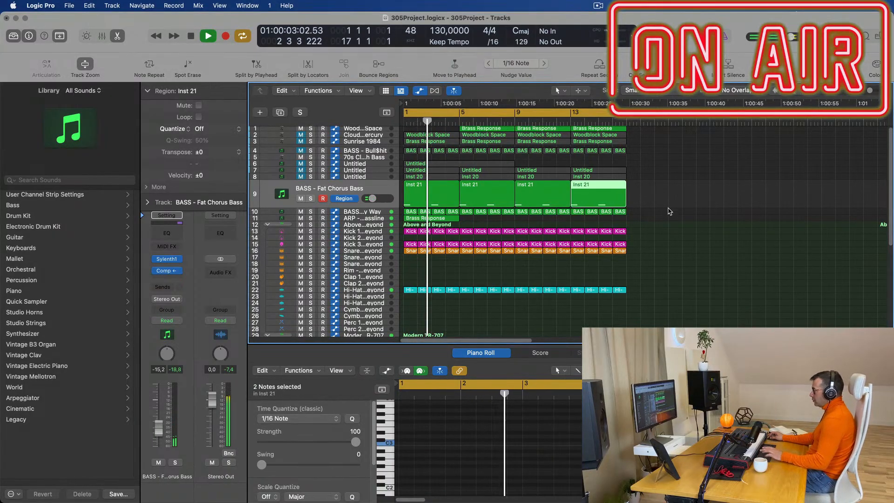
click(669, 212)
key(super+Left)
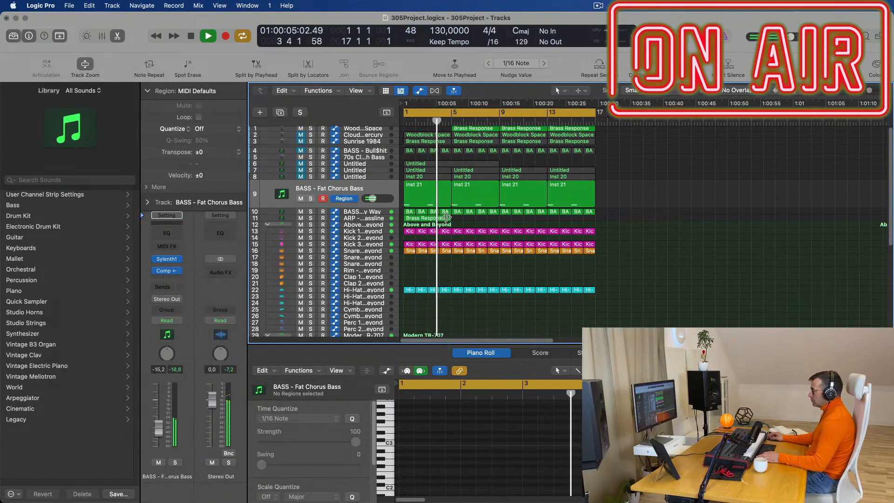
- Repeat the Brass Response region on track 11, ARP - Fat Bassline, three times to fill bars 5 to 16
click(366, 219)
key(space)
key(space)
drag(511, 213, 385, 209)
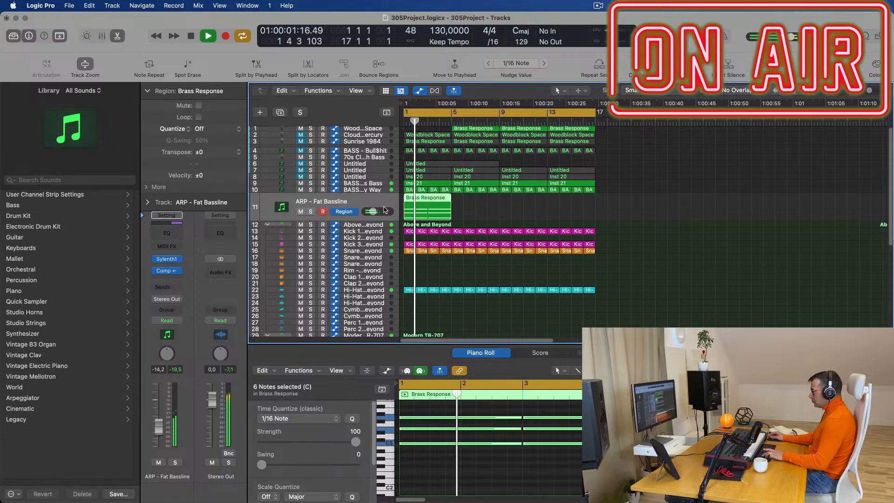
key(super+r)
key(super+r)
key(super+r)
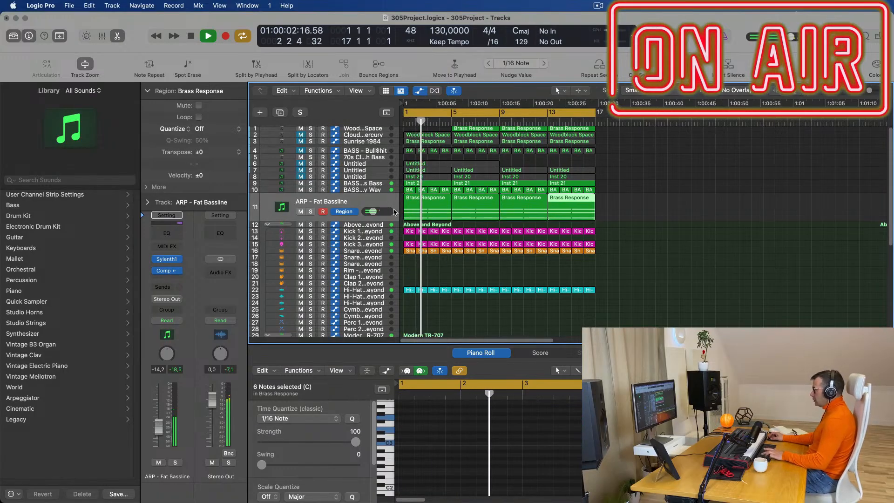
- Compare track 10, BASS - Get Outta My Way, soloed, muted and within the full arrangement during playback
click(365, 191)
click(310, 206)
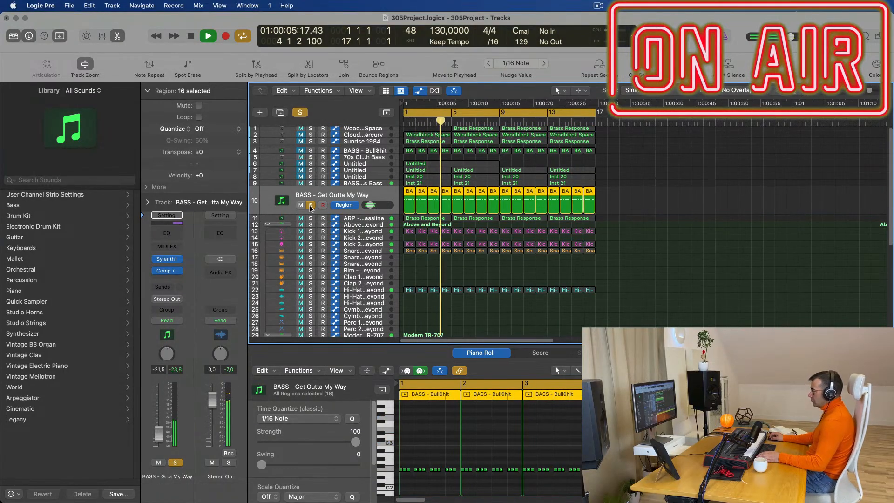
click(310, 206)
key(Return)
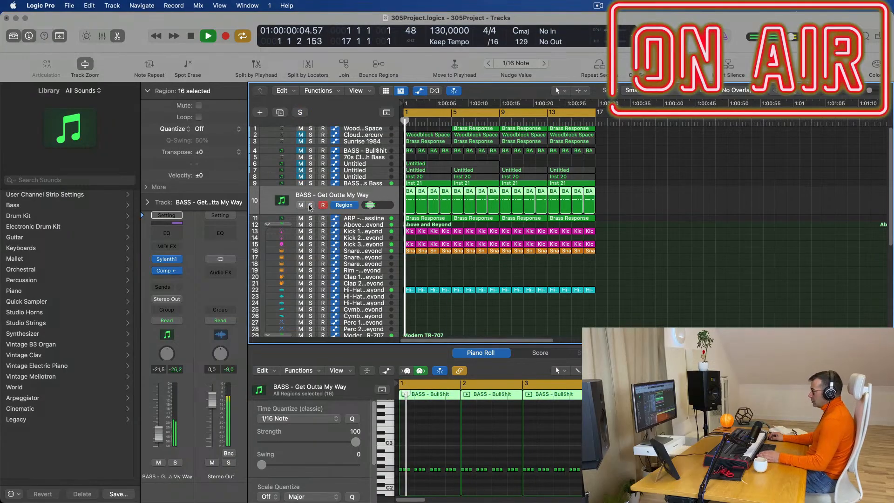
click(311, 206)
click(310, 205)
key(Return)
click(301, 206)
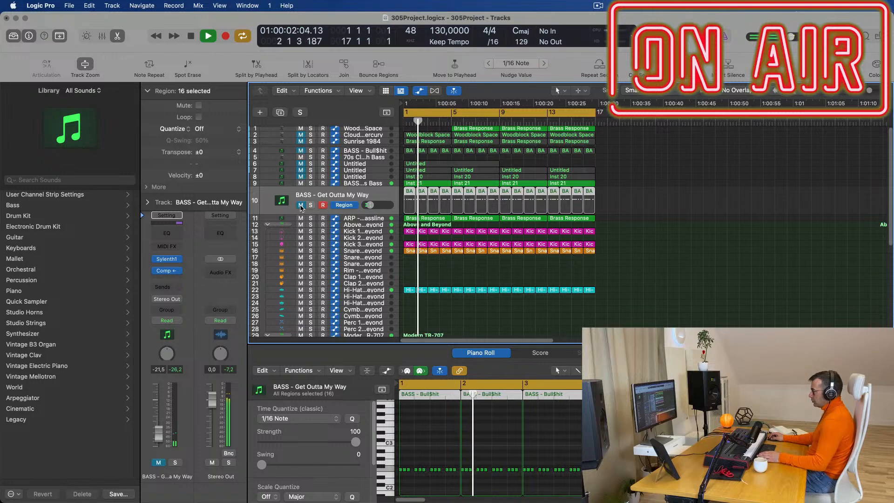
click(301, 206)
key(Return)
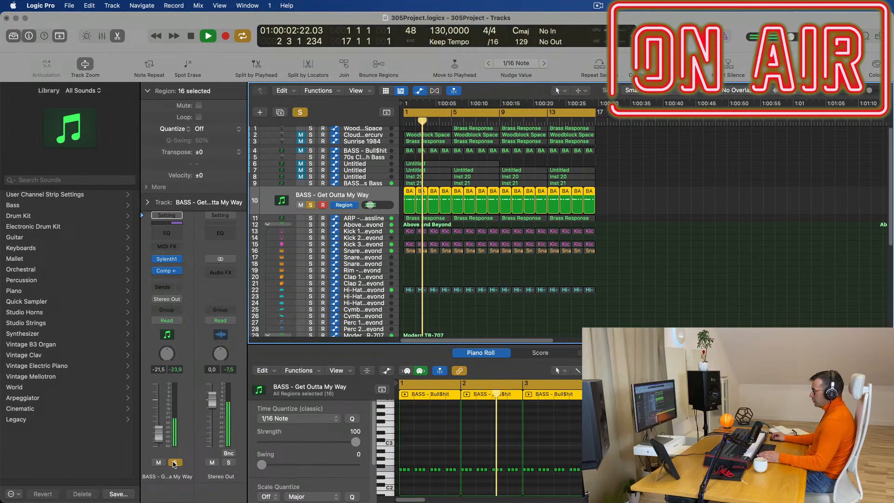
- Rebalance track 10, BASS - Get Outta My Way, to a volume of -22.0 dB while playing the arrangement
drag(158, 432, 158, 429)
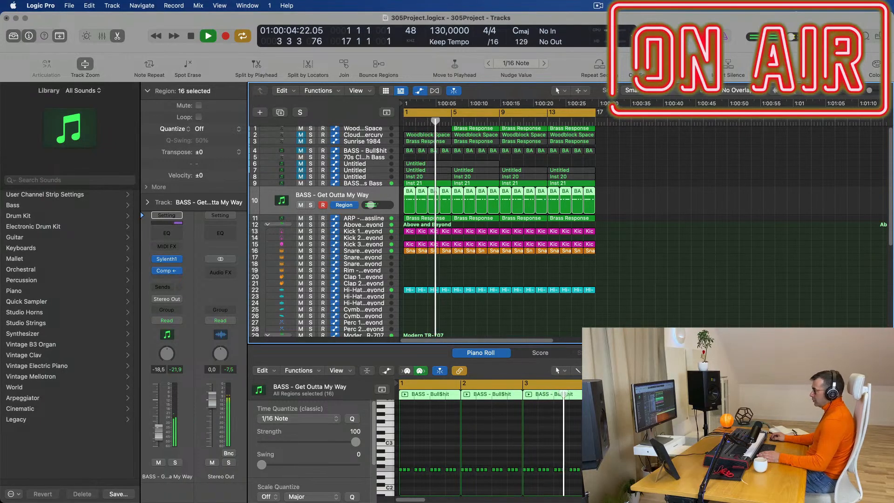
scroll(675, 248, down, 3)
scroll(651, 237, up, 2)
key(space)
key(space)
drag(588, 131, 459, 128)
click(669, 190)
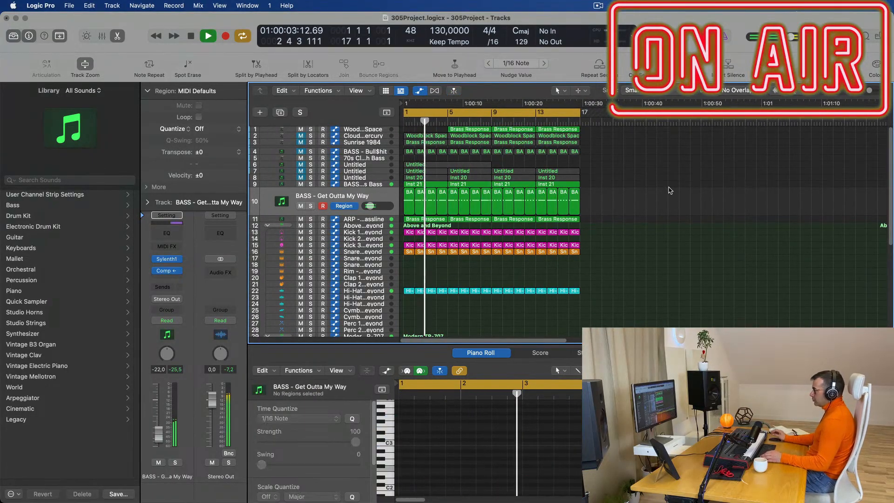
scroll(606, 181, down, 2)
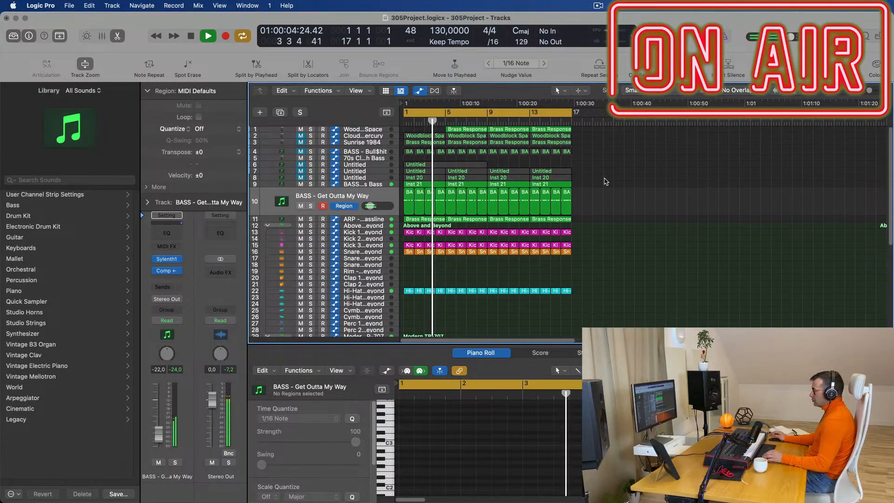
- Audition the arrangement from bar 1 several times while checking tracks 9 and 11, ending with track 9 selected
click(368, 185)
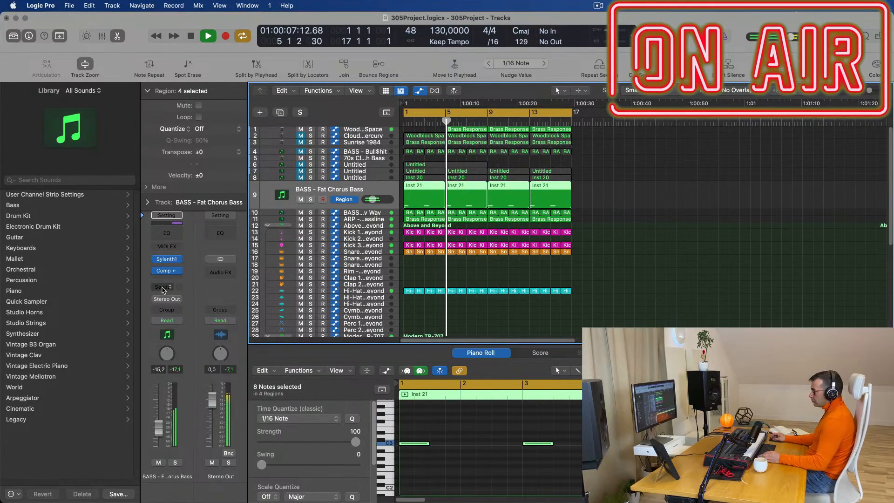
key(Return)
key(space)
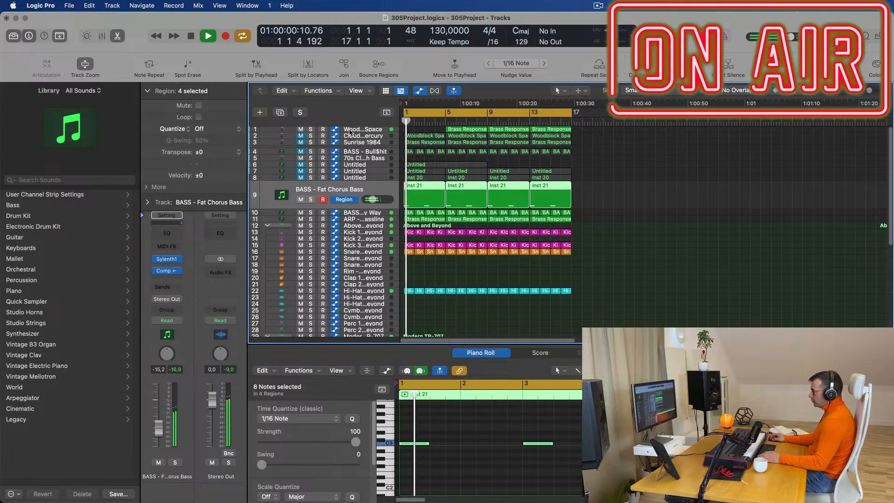
key(Return)
key(space)
key(Return)
key(space)
click(383, 218)
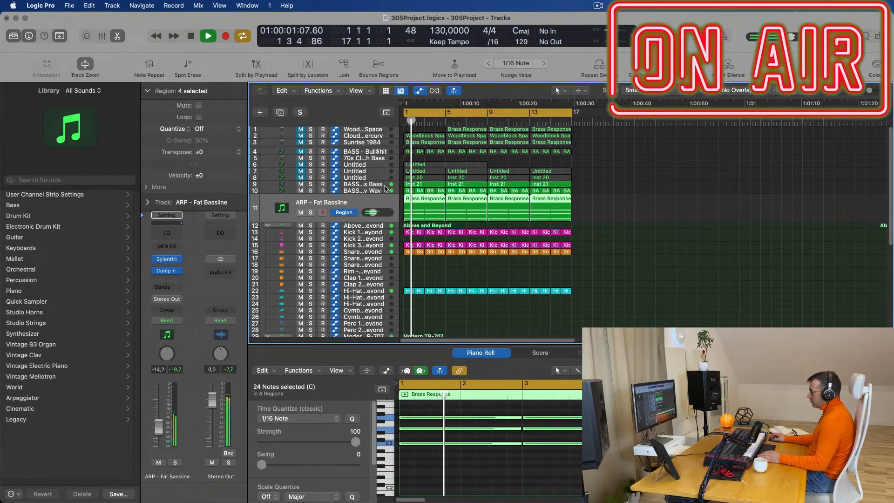
click(377, 185)
key(Return)
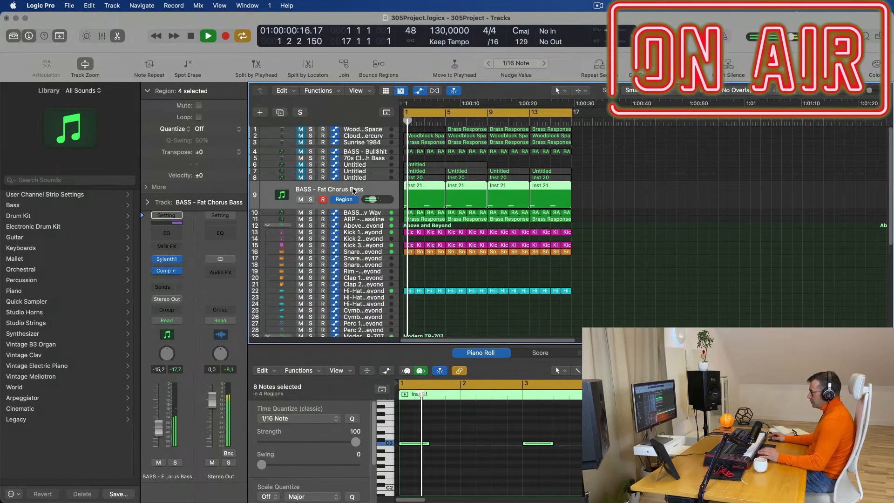
key(Return)
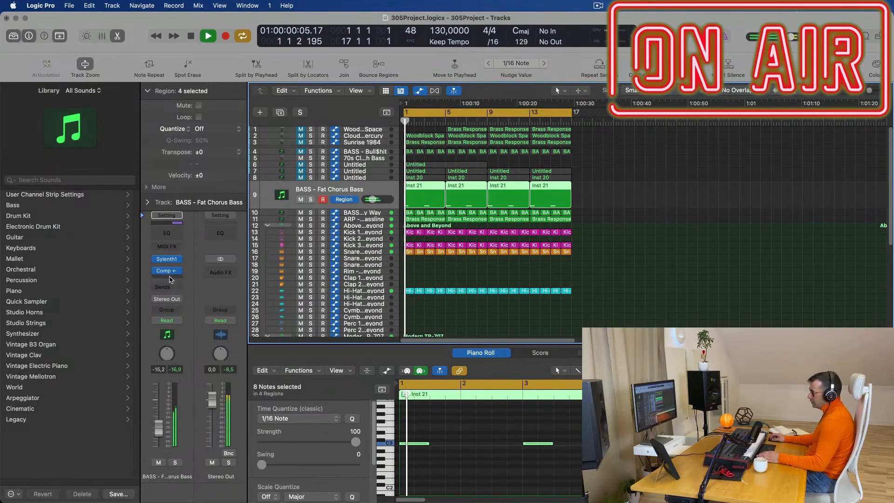
- Insert a stereo Vintage Tube EQ after the compressor on track 9, BASS - Fat Chorus Bass
click(170, 278)
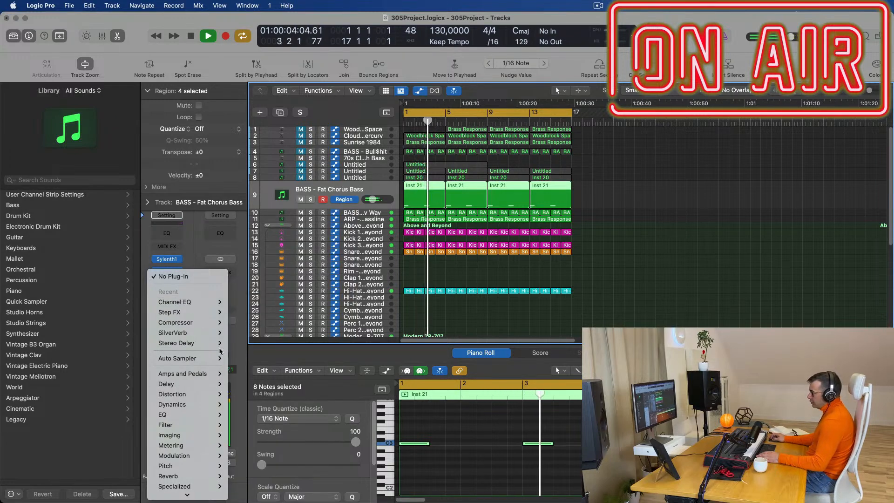
mouse_move(212, 414)
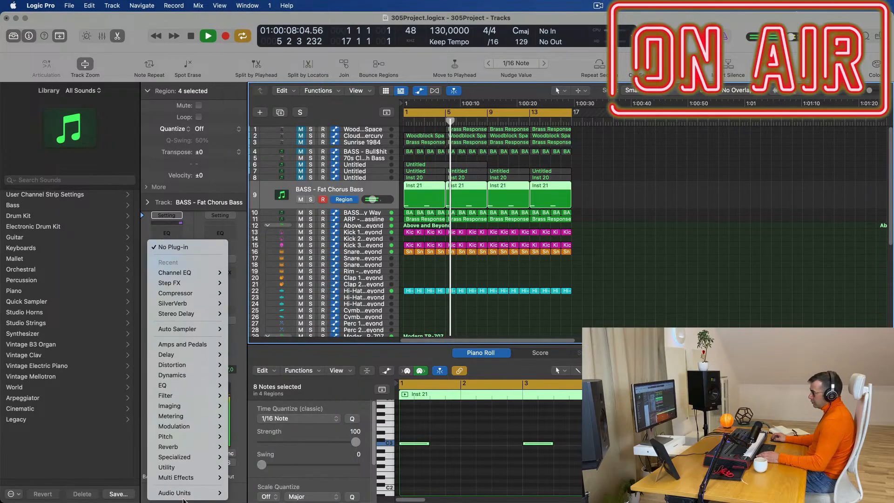
mouse_move(185, 492)
mouse_move(261, 436)
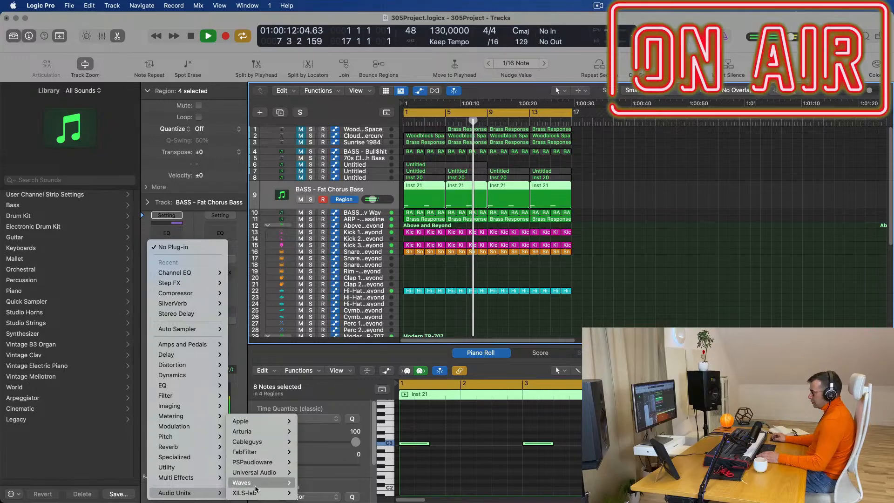
mouse_move(177, 386)
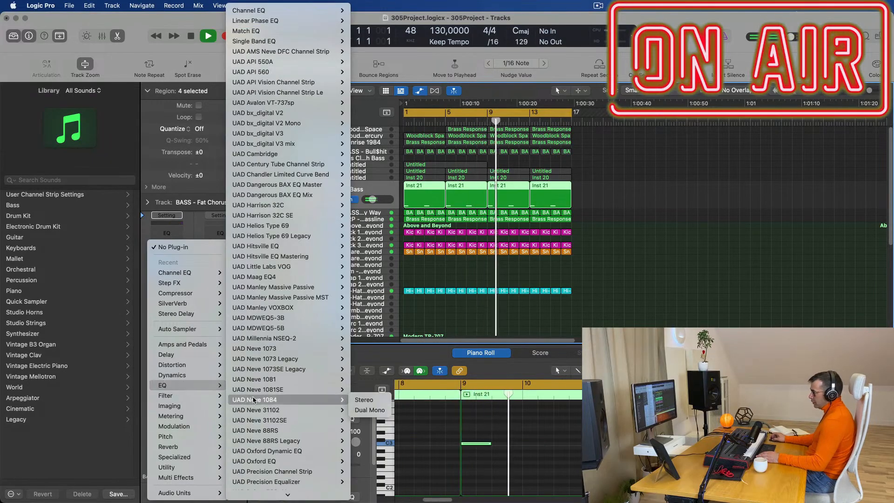
mouse_move(310, 74)
mouse_move(305, 11)
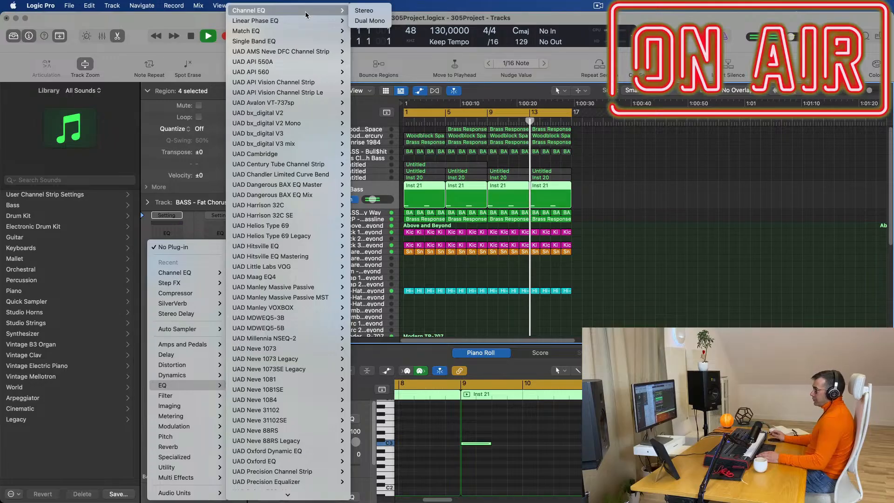
scroll(282, 87, down, 5)
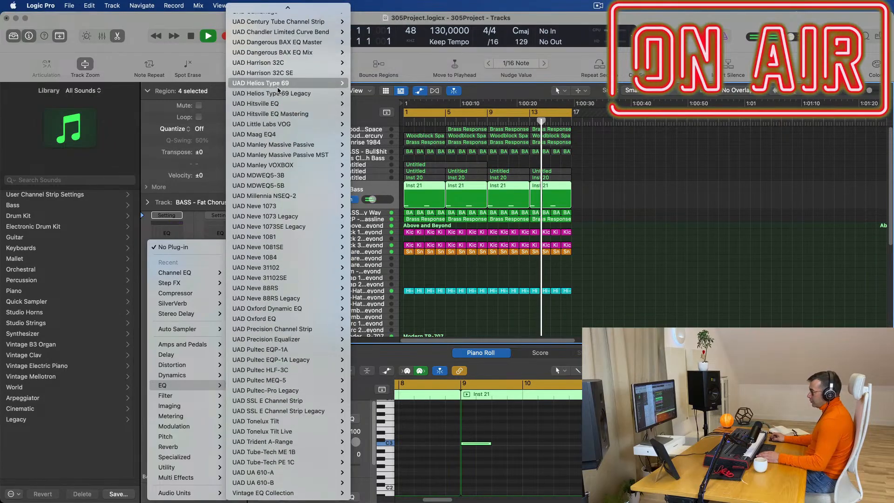
mouse_move(289, 493)
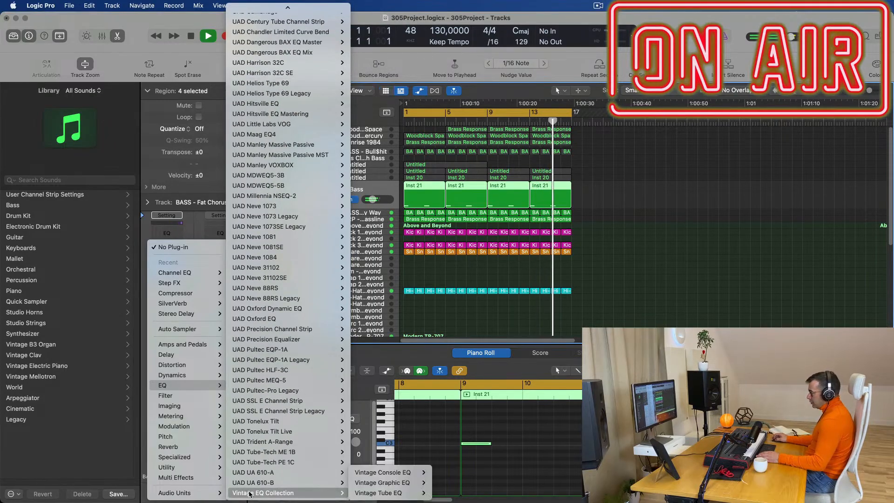
mouse_move(389, 491)
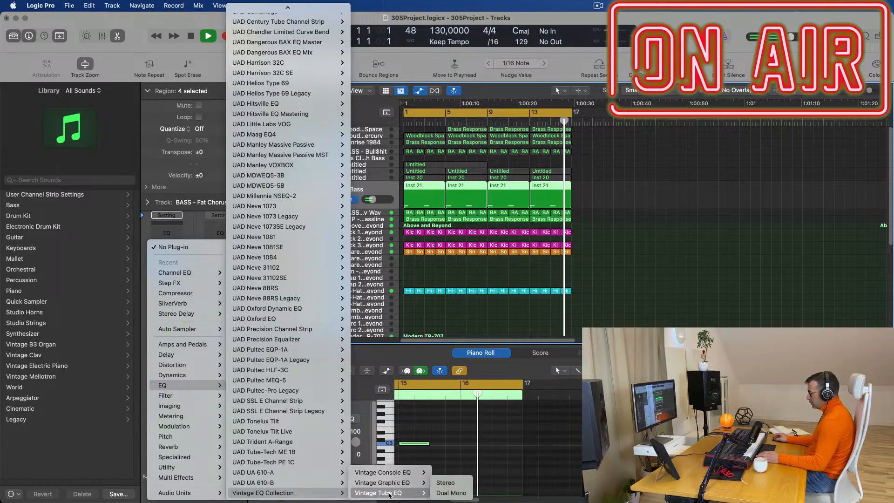
click(445, 483)
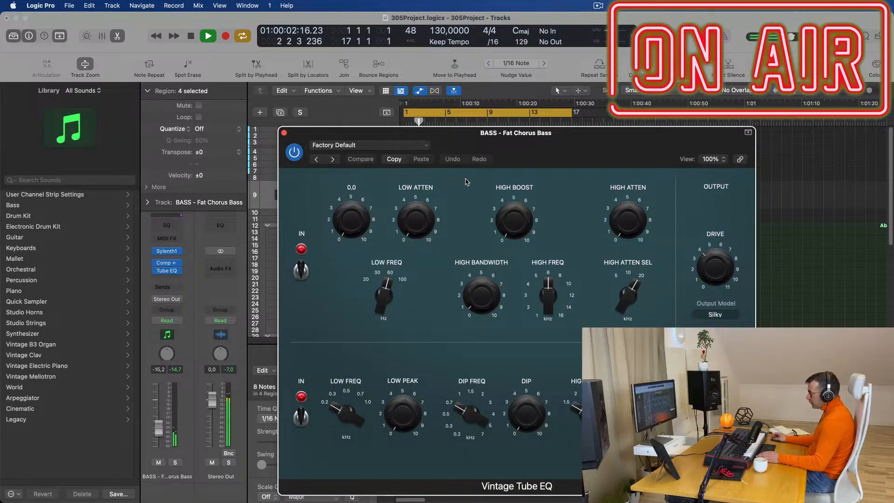
- Load the Big Synth preset in the Vintage Tube EQ, close its window, and play the result
click(396, 146)
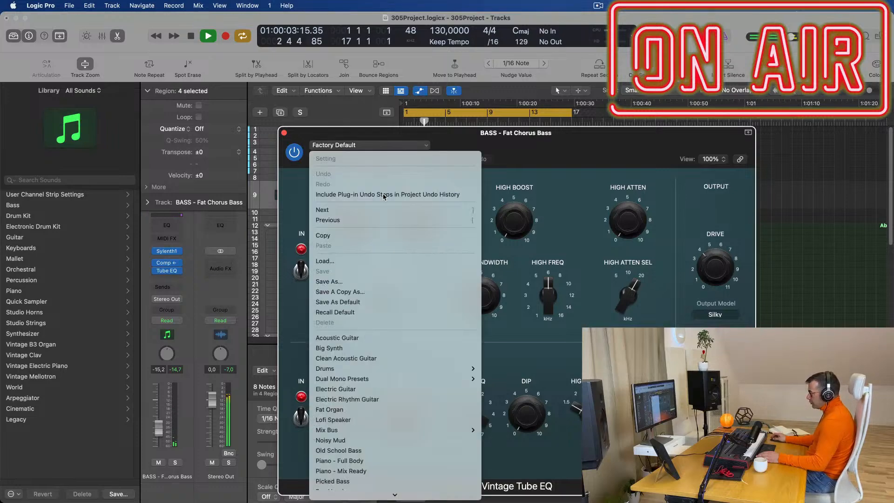
click(364, 350)
drag(334, 133, 207, 152)
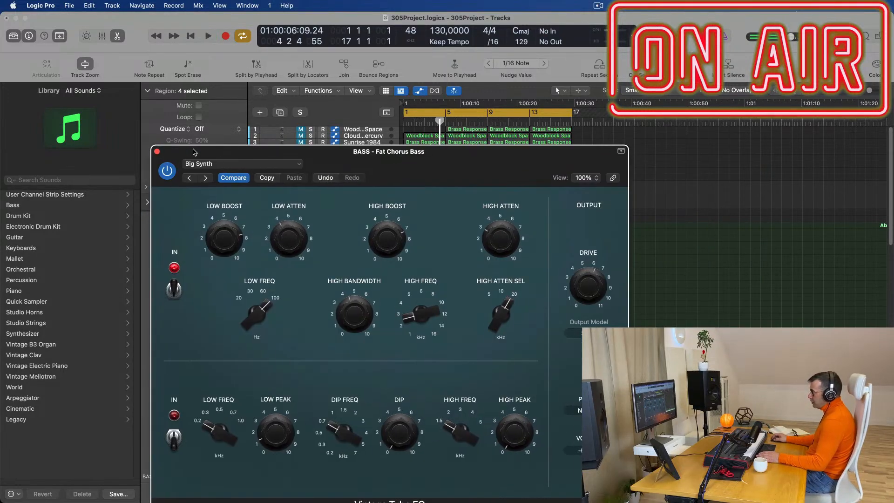
click(157, 152)
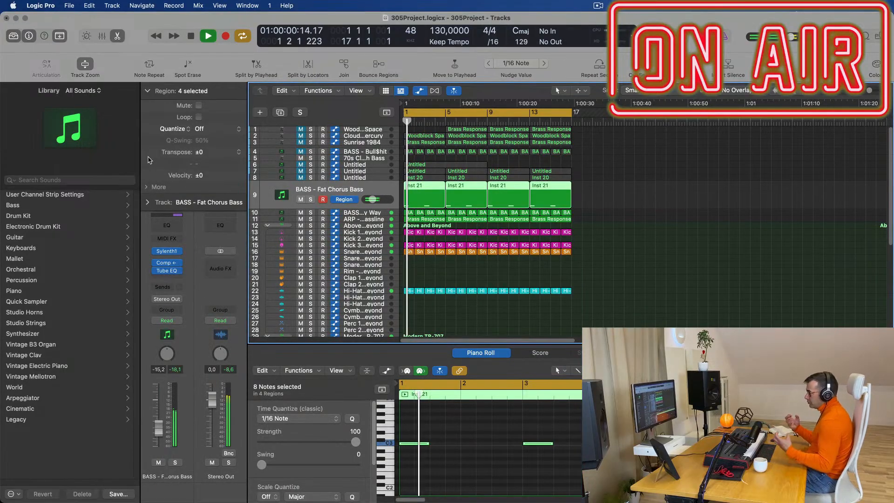
key(space)
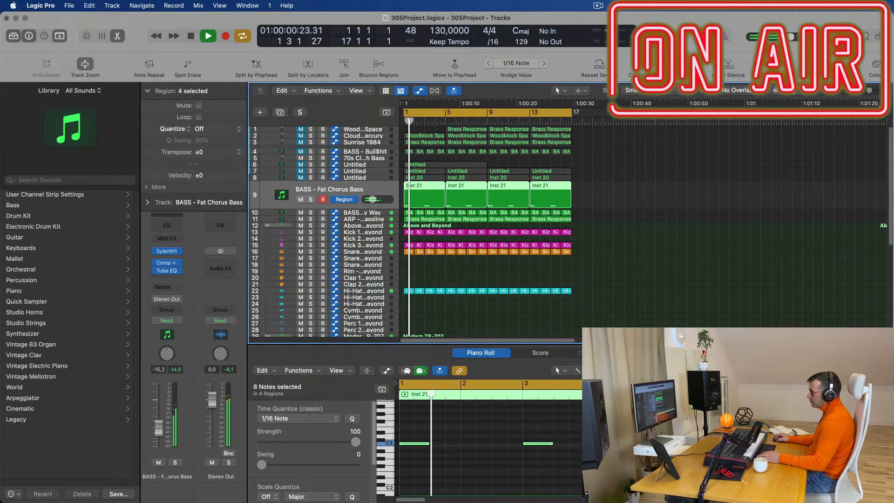
key(space)
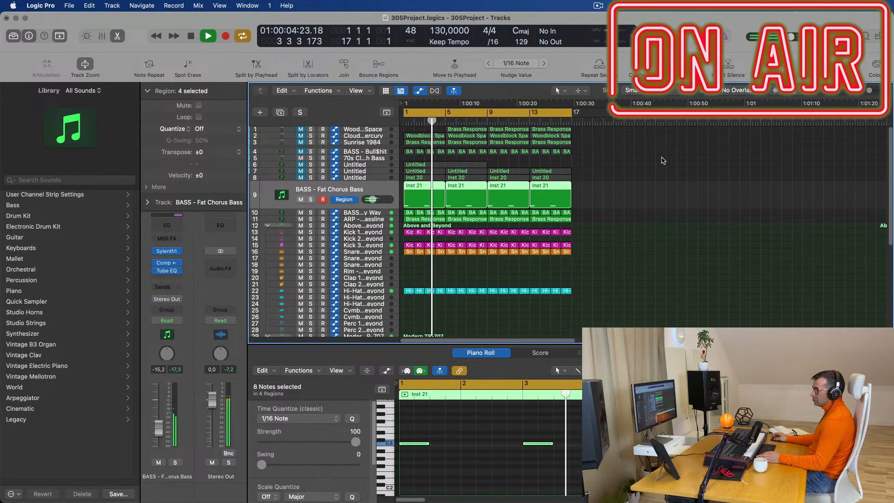
- Stop playback, check track 1, and duplicate track 9, BASS - Fat Chorus Bass, with its settings onto a new track 10
key(space)
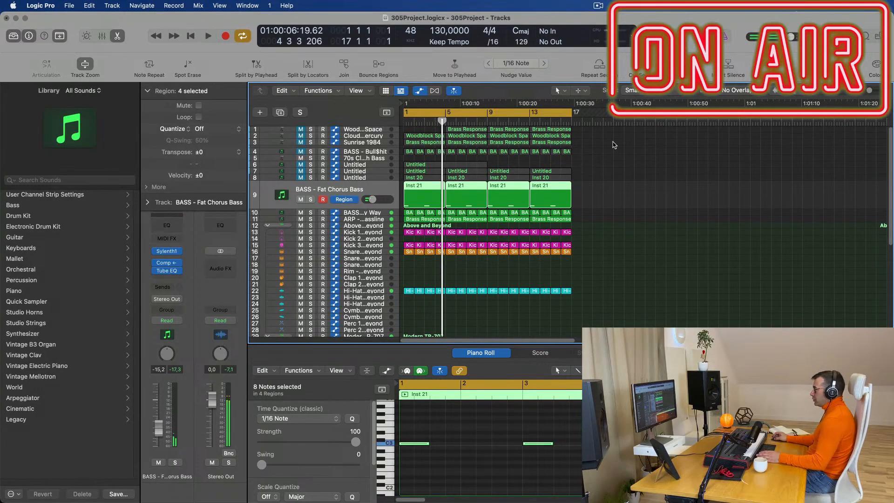
click(360, 130)
click(588, 152)
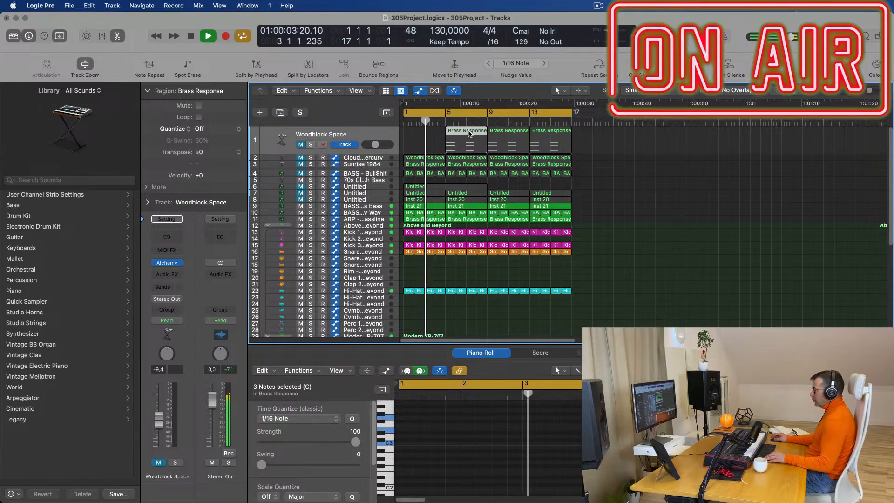
click(394, 205)
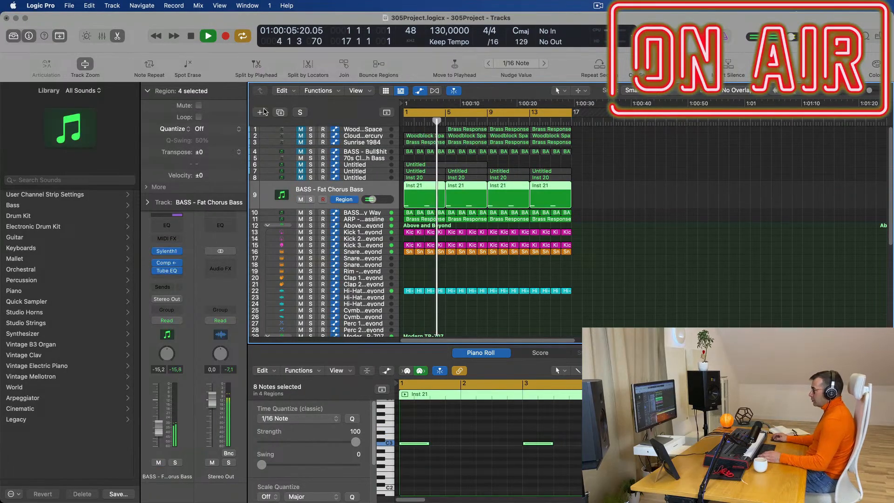
key(super+d)
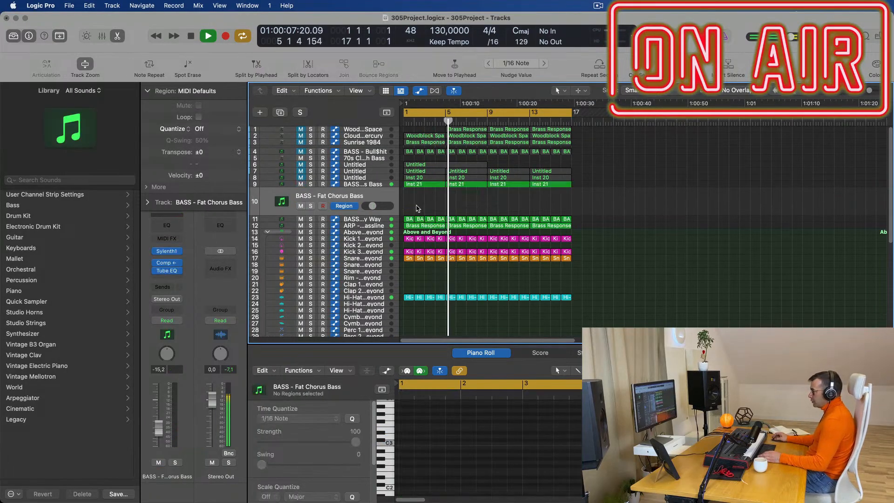
- Move the Brass Response region at bar 5 of track 1 to bar 1 of the new track 10 and play it
click(467, 131)
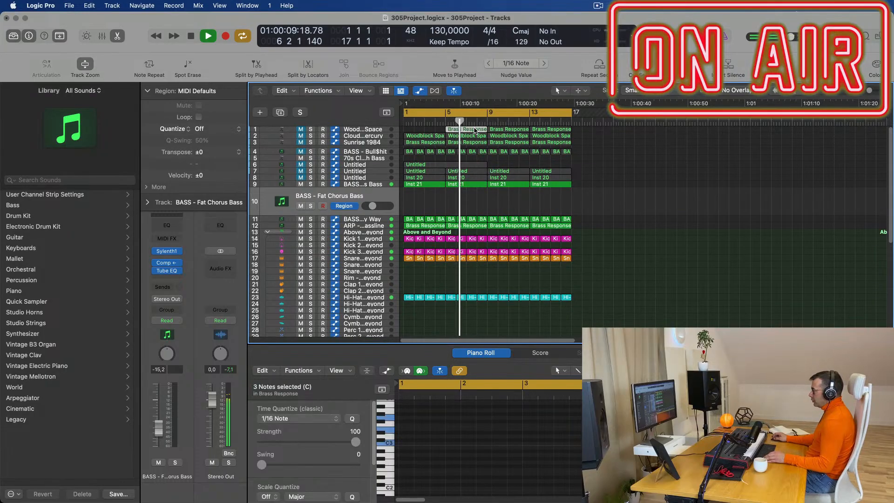
drag(470, 131, 418, 206)
key(space)
key(space)
key(space)
scroll(495, 451, down, 1)
- Lengthen the notes of both chords in the Brass Response region on track 10 so each sustains for two bars, and audition it
drag(588, 410, 439, 472)
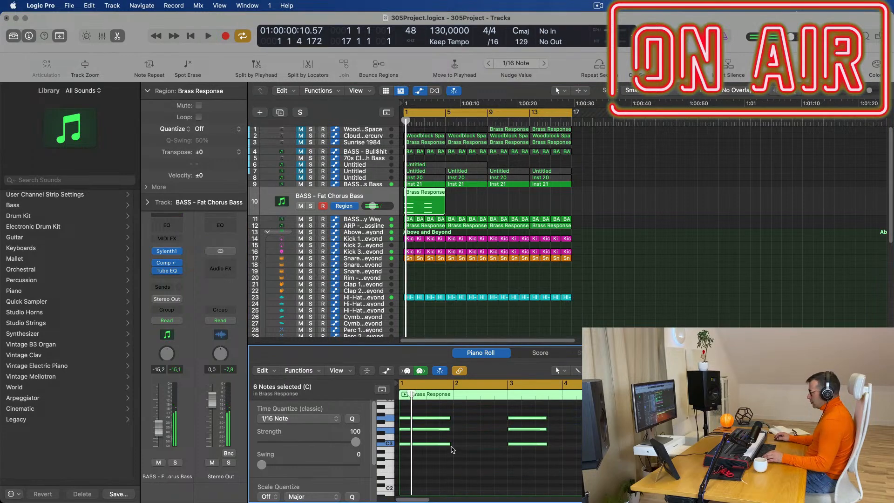
drag(448, 443, 505, 448)
drag(572, 413, 588, 450)
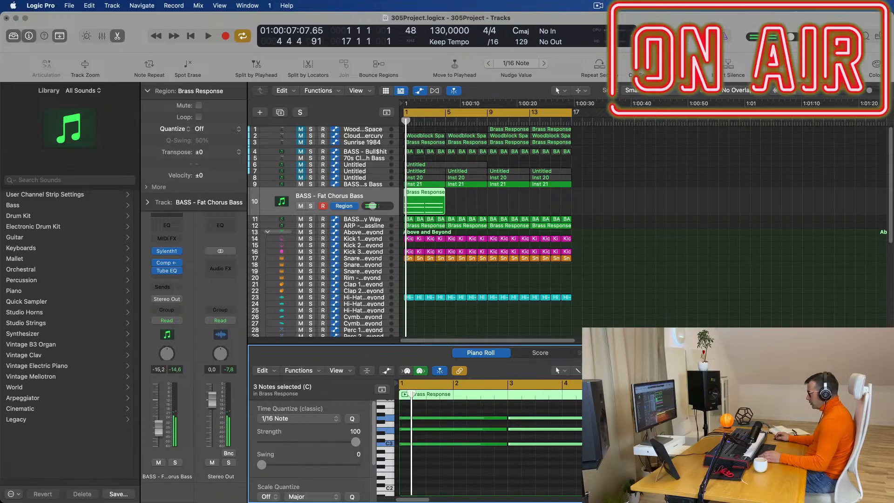
key(space)
key(space)
click(352, 199)
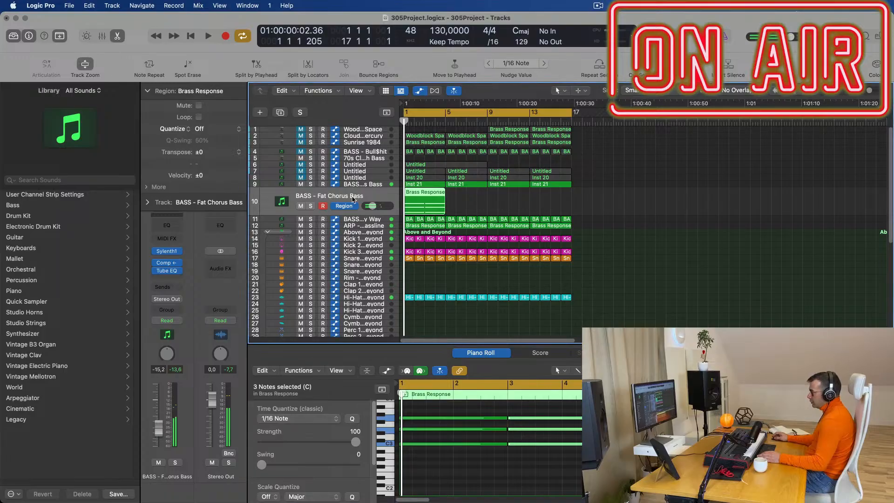
- Transpose all six notes of the track 10 region down one octave
click(460, 459)
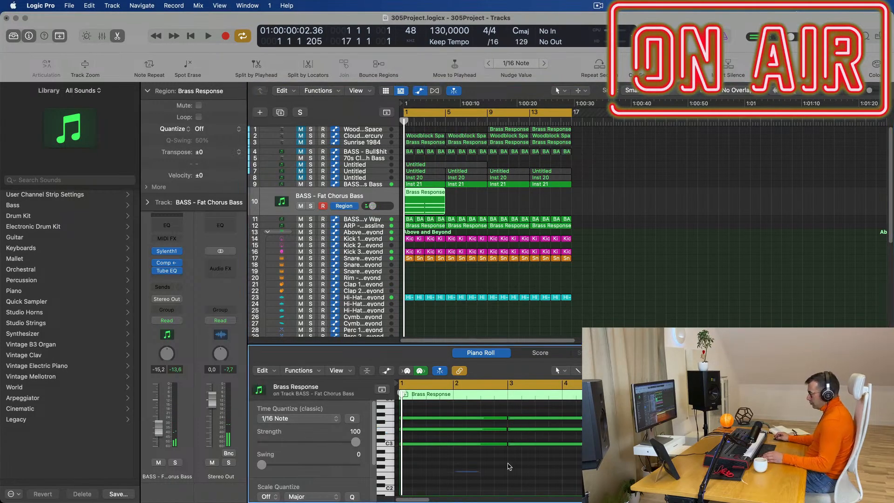
key(super+a)
key(alt+shift+Down)
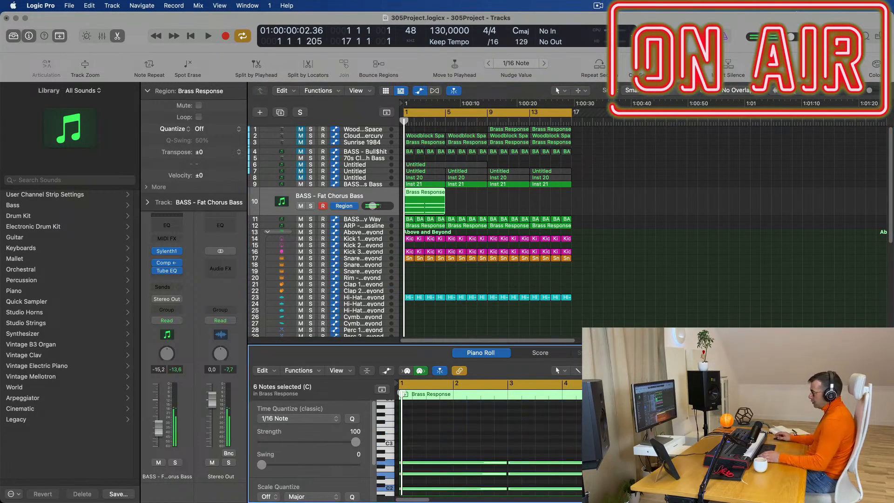
- Load a fresh stereo Sylenth1 on track 10 and choose preset 247, PAD - Anjuna Pad, from sub-bank 2
click(178, 251)
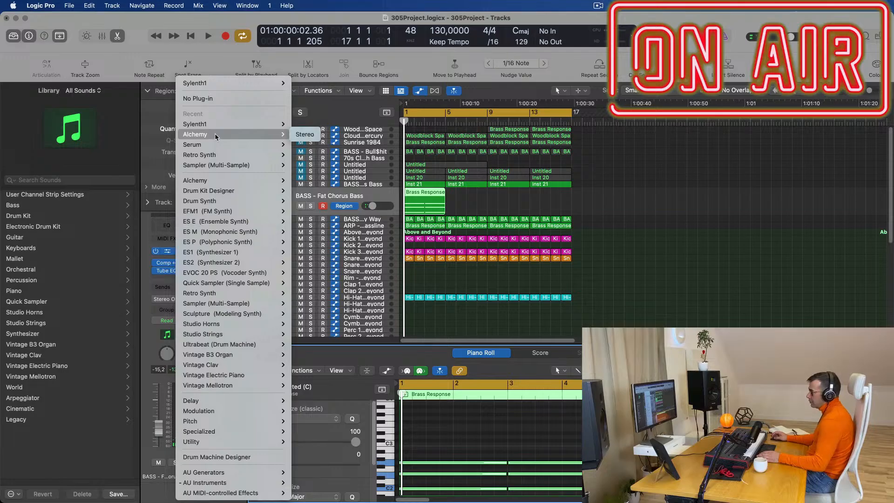
mouse_move(219, 127)
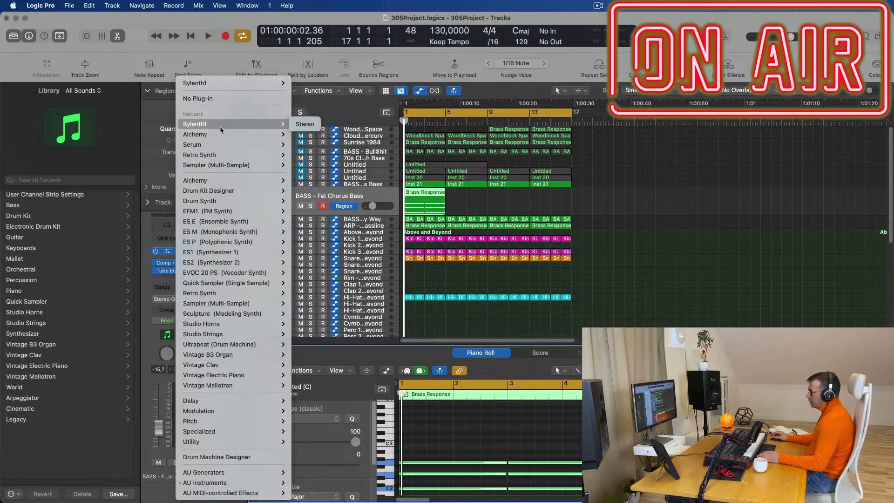
click(307, 125)
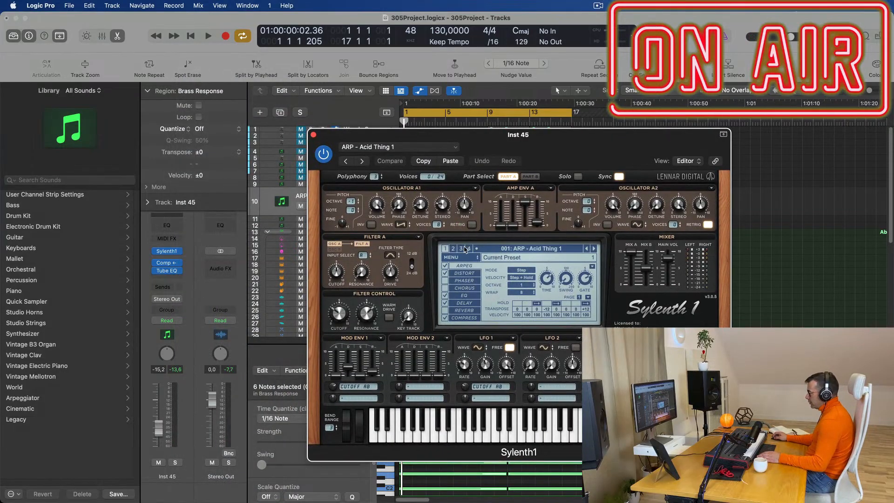
click(550, 252)
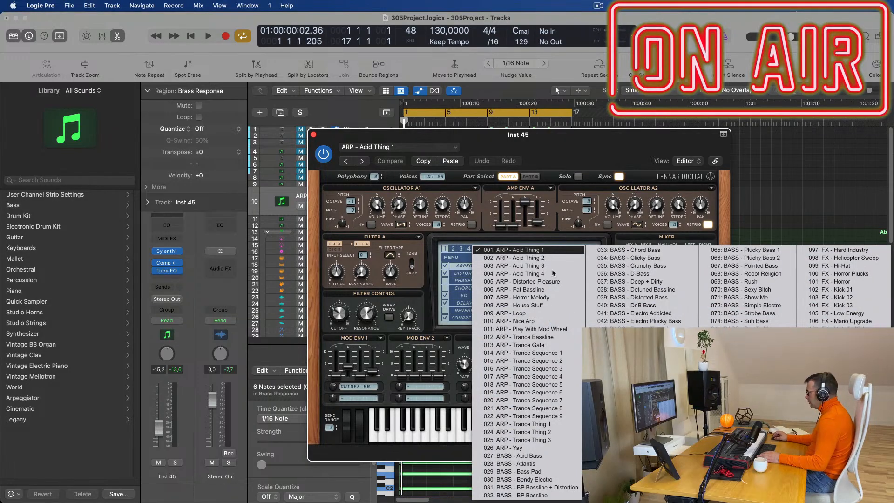
click(455, 252)
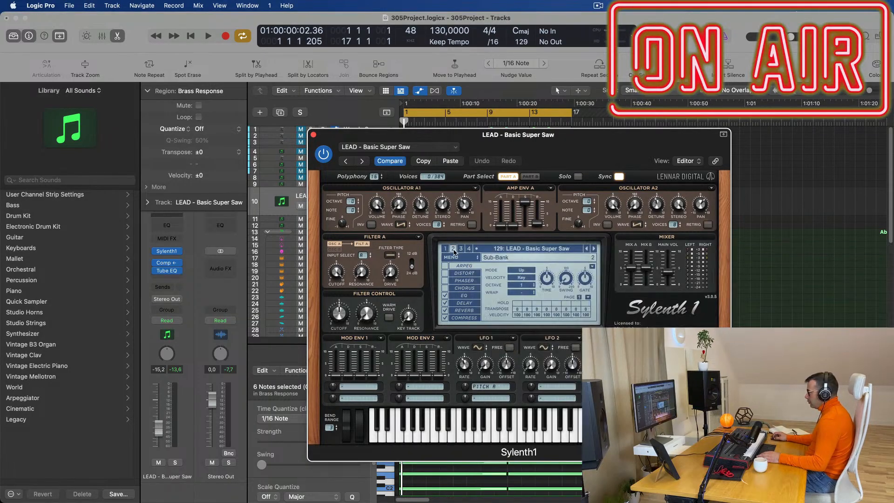
click(547, 253)
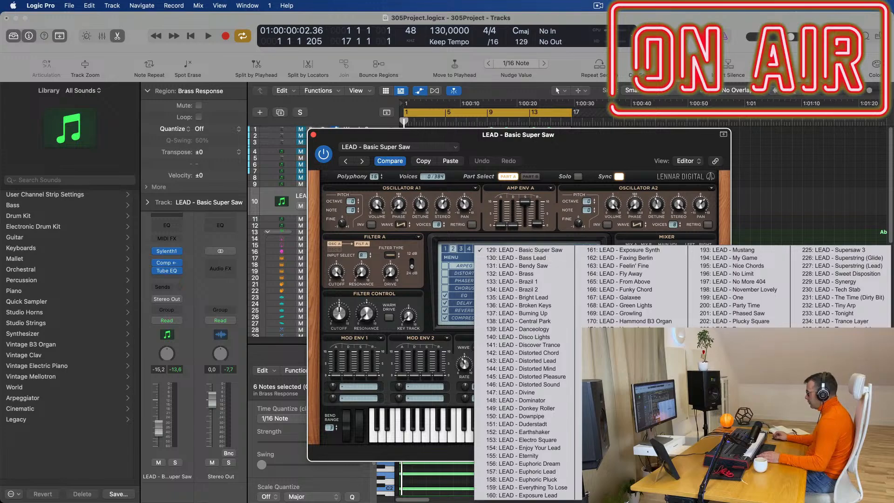
click(834, 425)
- Audition the Anjuna Pad with the arrangement, moving the Sylenth1 window aside and closing it
key(space)
drag(599, 147, 752, 84)
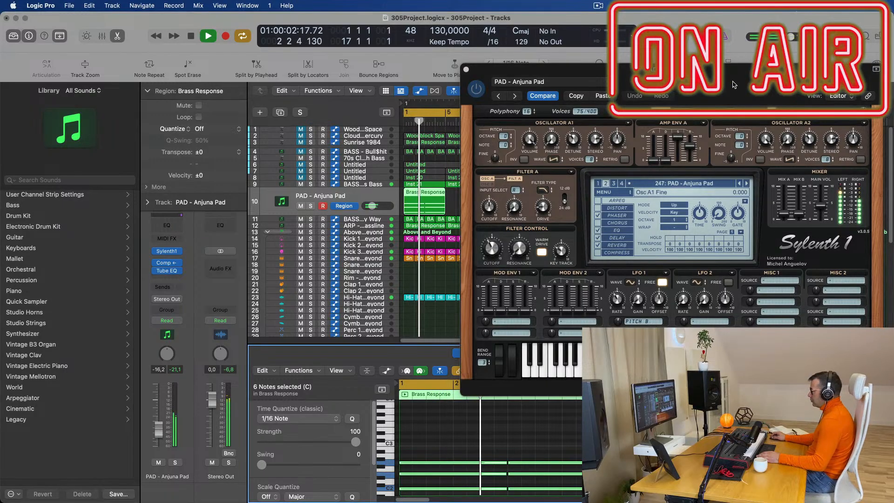
drag(731, 84, 484, 169)
key(space)
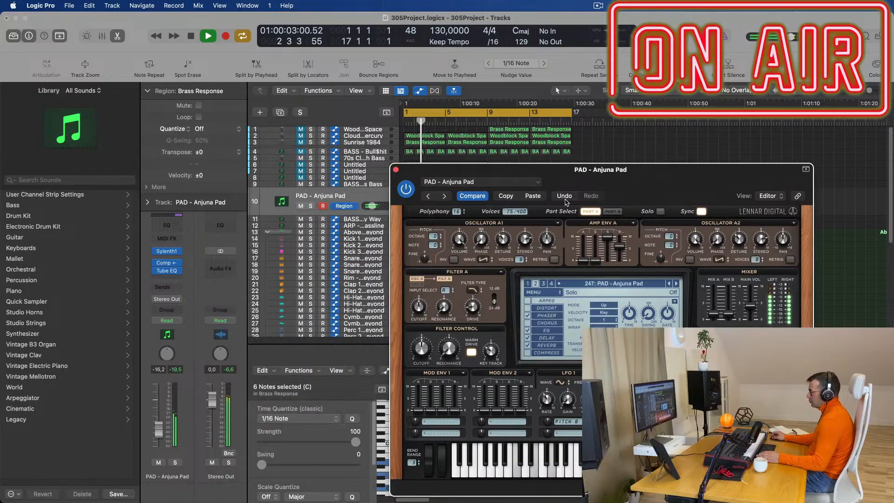
click(396, 169)
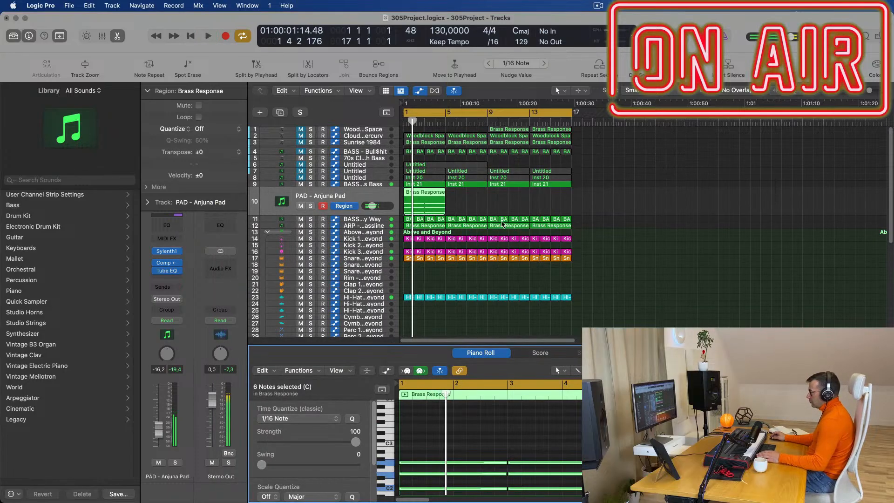
key(space)
key(space)
- Shorten both pad chords to short stabs and move them to start at bars 2 and 4 while playing the region
scroll(493, 467, up, 4)
key(space)
drag(479, 422, 596, 484)
scroll(489, 447, up, 2)
drag(585, 431, 520, 431)
scroll(459, 455, up, 3)
key(space)
scroll(480, 457, up, 1)
key(space)
drag(411, 422, 483, 424)
key(space)
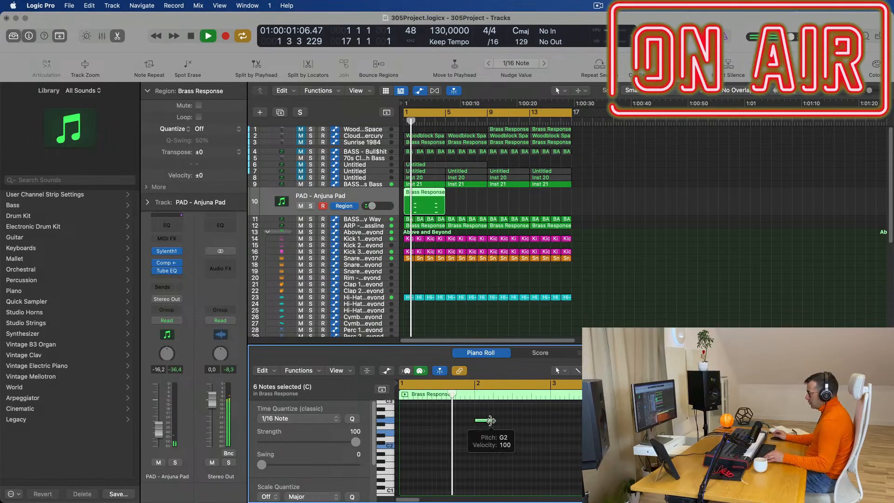
- Shorten all six notes of the pad stabs further at a closer zoom
key(super+Right)
drag(513, 414, 495, 468)
key(space)
drag(448, 425, 585, 468)
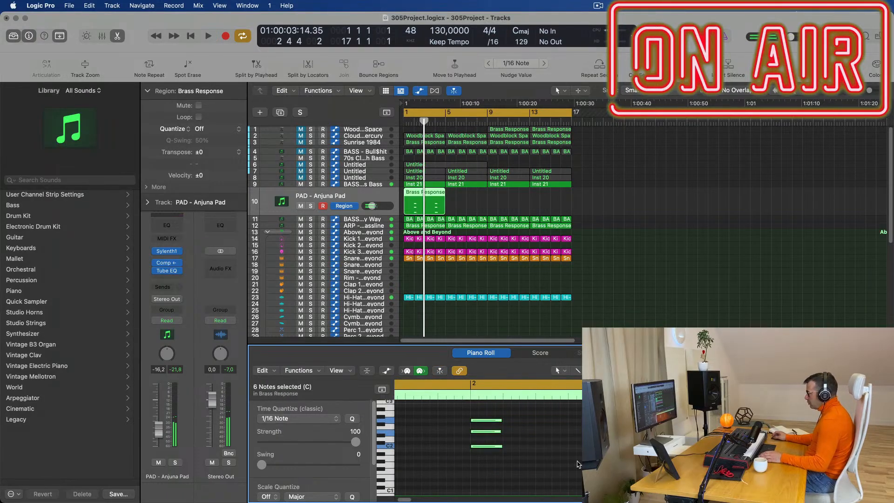
drag(501, 446, 483, 453)
key(super+Right)
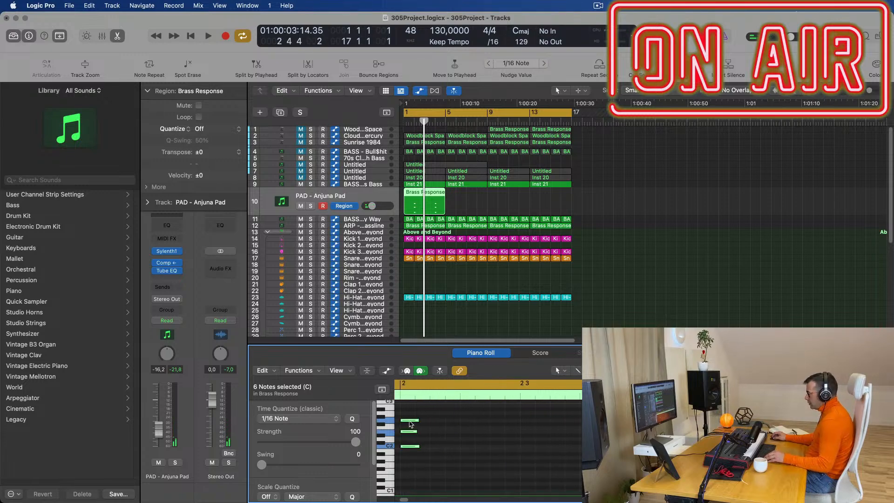
- Copy the pad stabs to build a repeating rhythm from bars 2 and 4, and play it from bar 1
drag(410, 421, 501, 424)
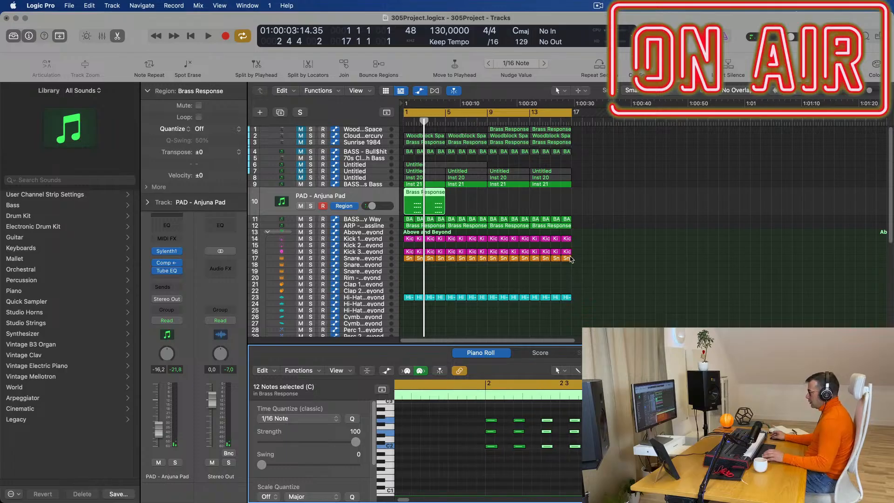
key(Return)
key(space)
scroll(638, 236, down, 5)
scroll(645, 244, up, 1)
scroll(617, 247, left, 1)
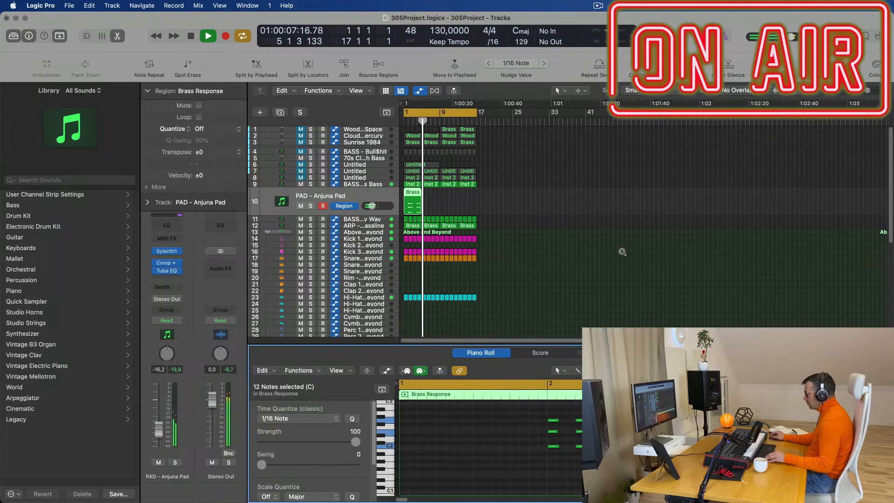
scroll(622, 252, down, 1)
key(Return)
- Reshape the Anjuna Pad's Amp Env A in Sylenth1 during playback, lowering the release to 0.000
click(374, 196)
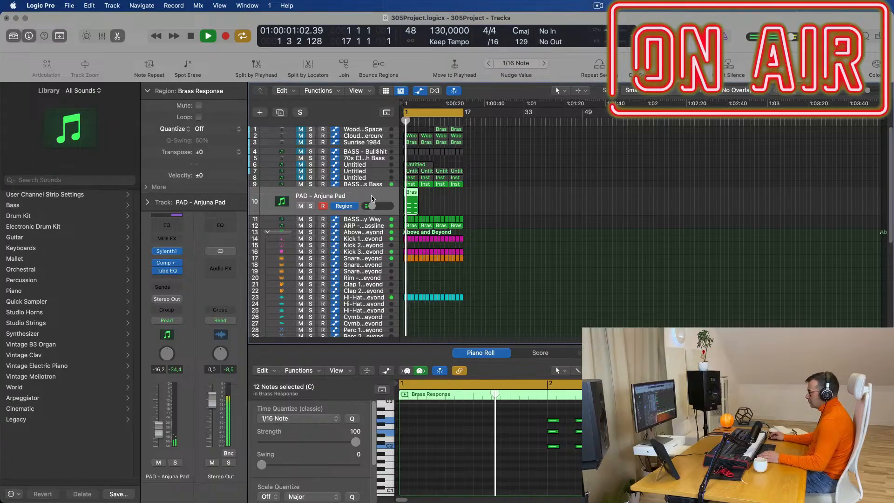
click(168, 252)
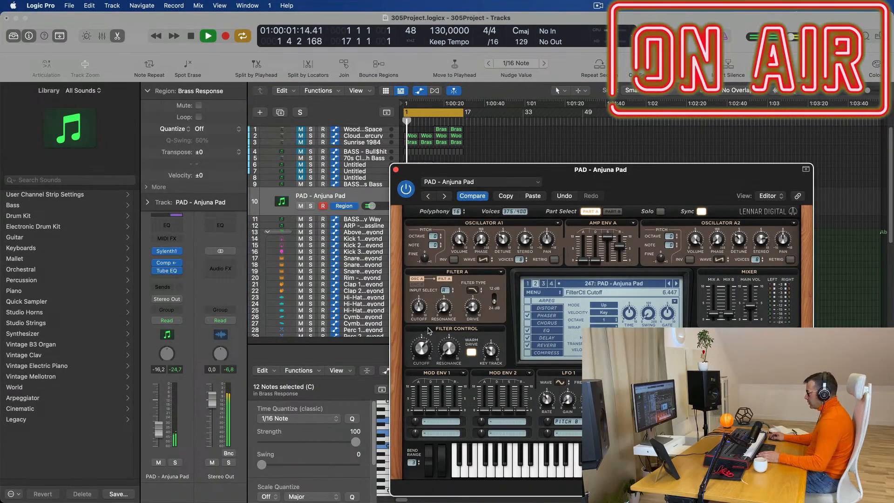
key(space)
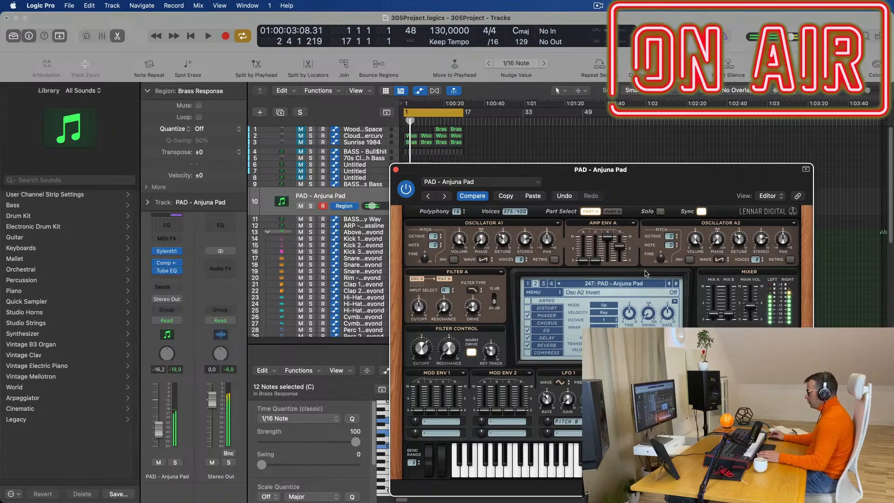
drag(641, 188, 721, 172)
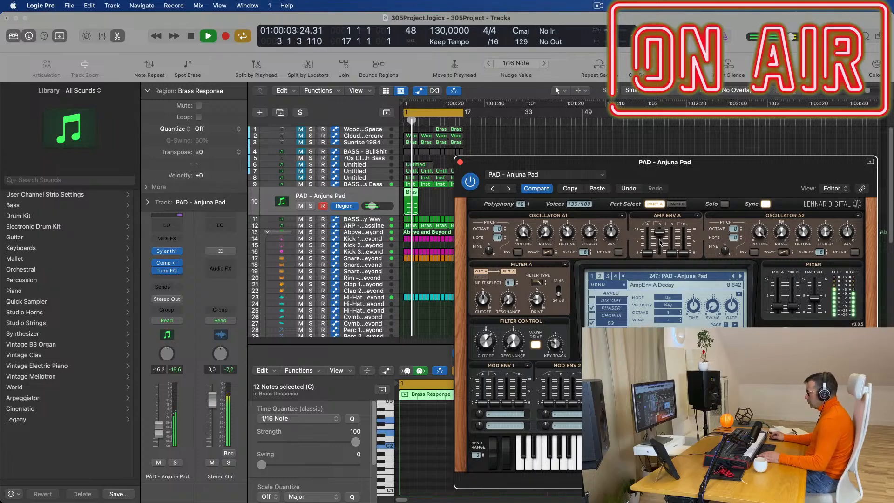
drag(745, 163, 707, 108)
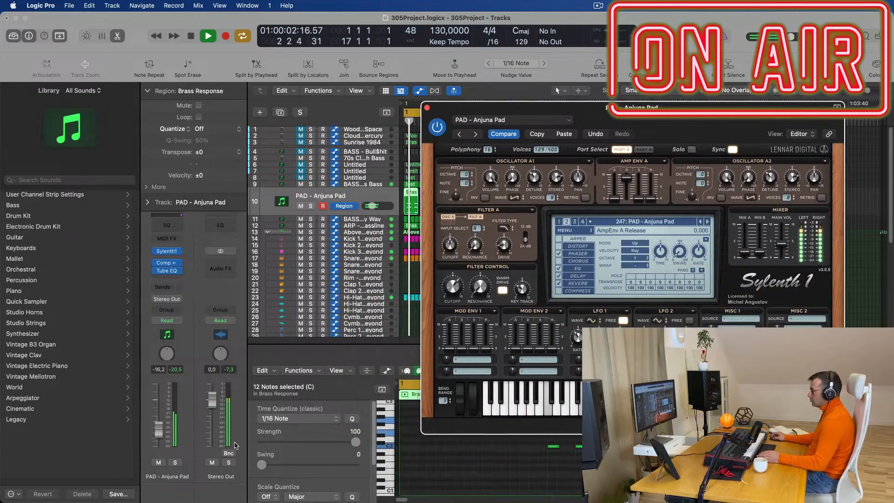
- Set track 10, PAD - Anjuna Pad, to a volume of -15.0 dB and close the Sylenth1 window
drag(372, 206, 373, 206)
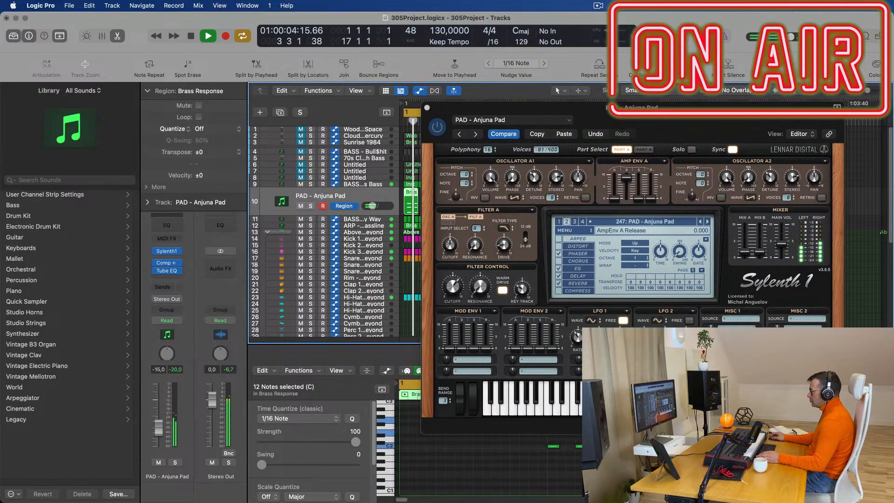
drag(441, 108, 401, 126)
key(space)
click(388, 125)
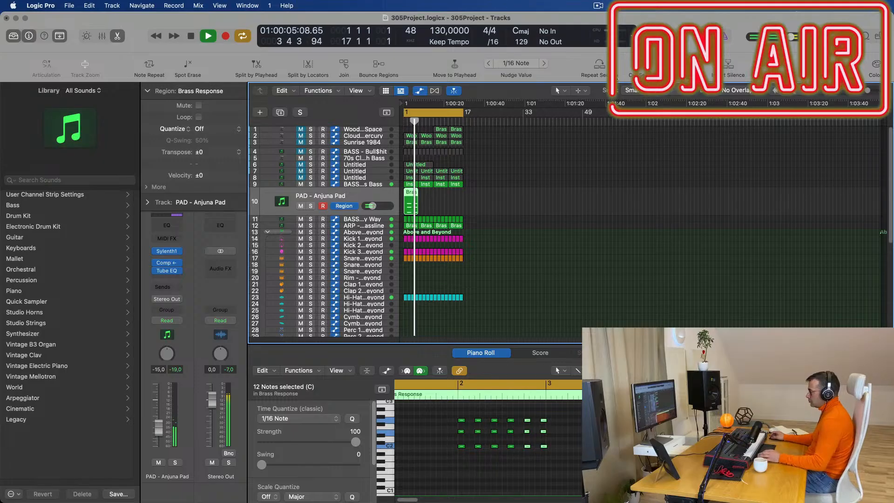
- Repeat the four-bar pad region on track 10 three times to fill all 16 bars
click(437, 202)
click(411, 205)
key(Return)
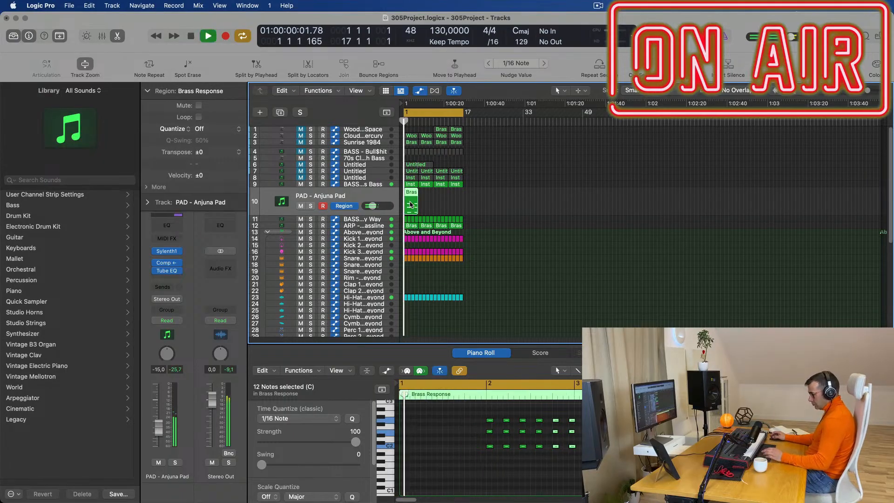
key(super+r)
key(super+r)
key(super+r)
- Load the LEAD - Basic Super Saw preset in track 10's Sylenth1 and lower the track volume to -16.6 dB
click(312, 197)
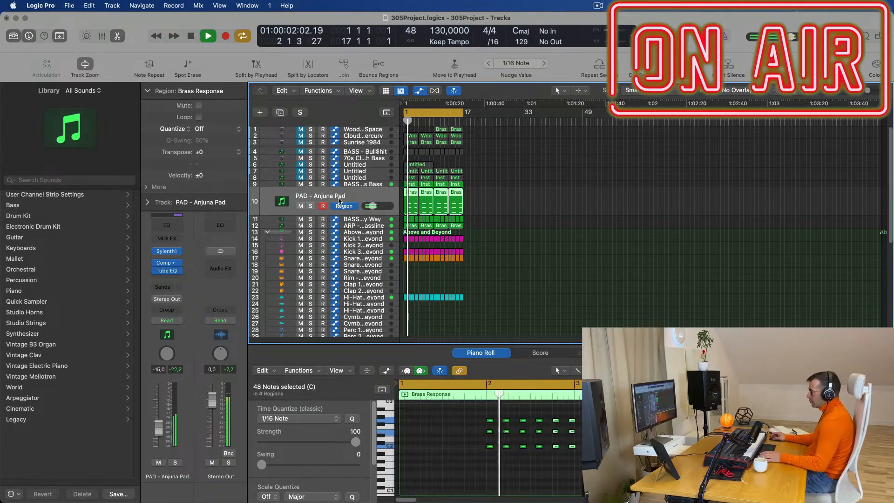
click(164, 251)
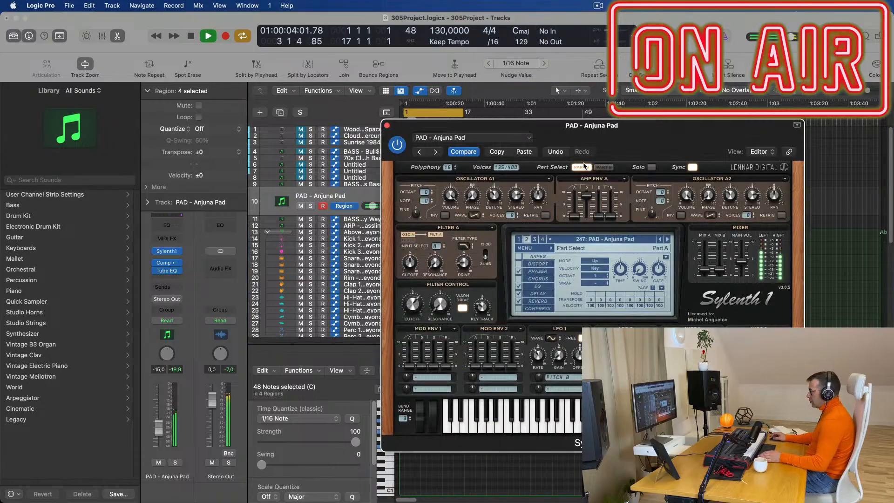
key(space)
click(612, 240)
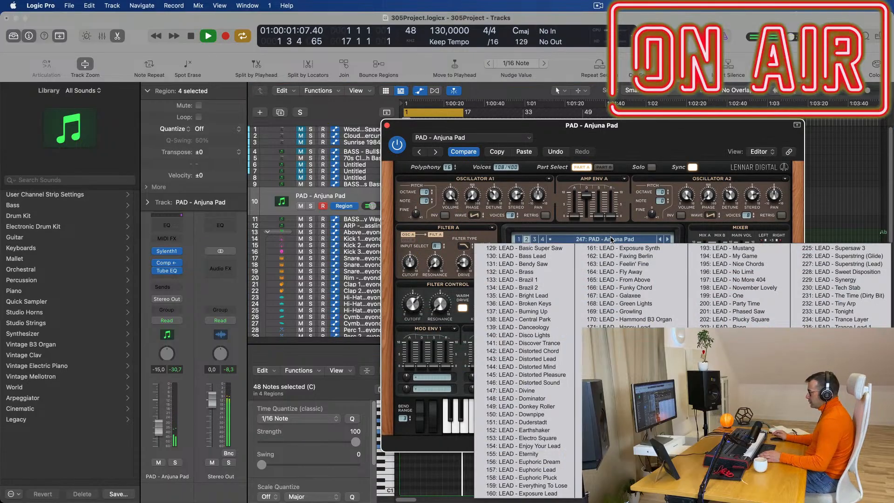
click(543, 249)
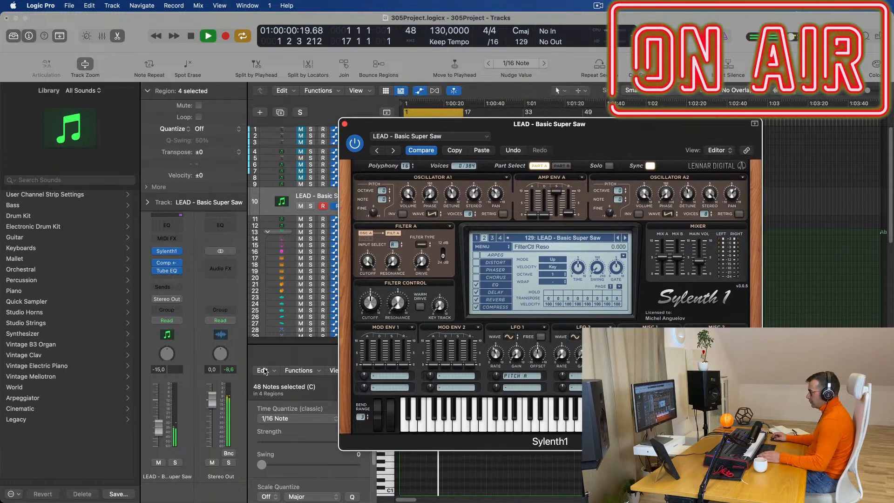
drag(156, 432, 156, 435)
- Audition the following Sylenth1 presets one by one during playback, from LEAD - Bass Lead through to LEAD - Bright Lead
click(625, 238)
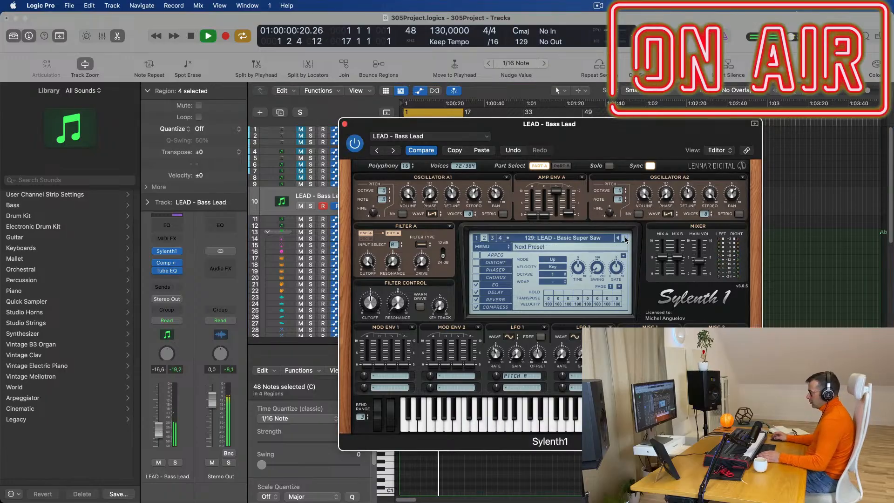
key(space)
key(space)
click(625, 238)
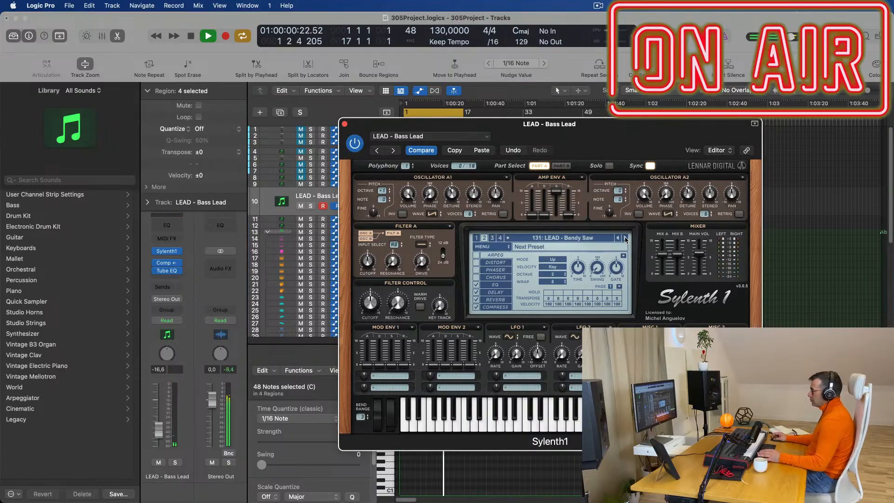
click(626, 238)
click(625, 238)
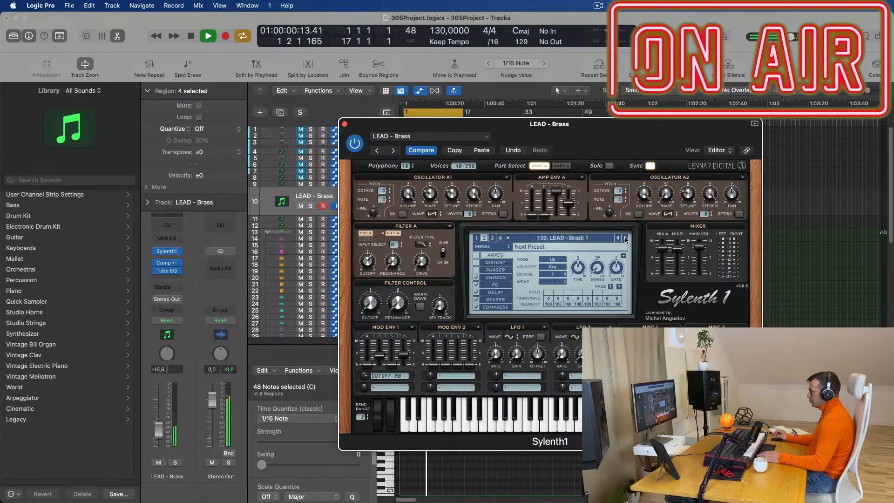
click(625, 238)
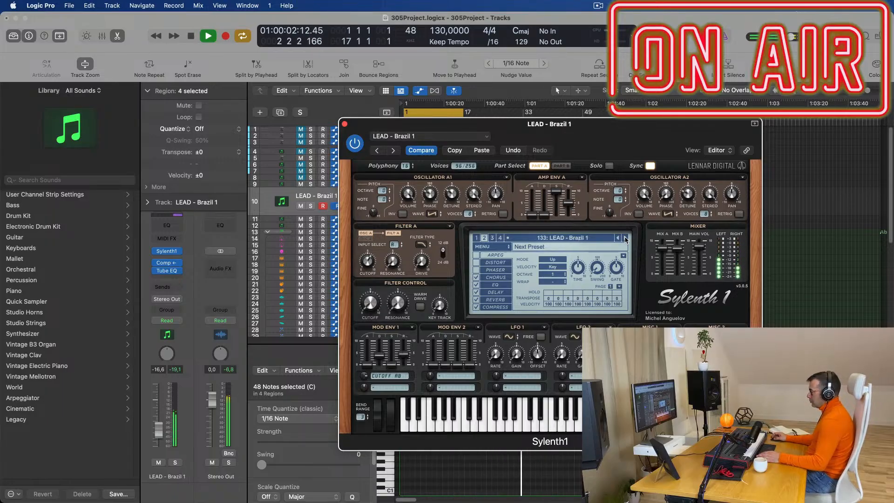
click(625, 238)
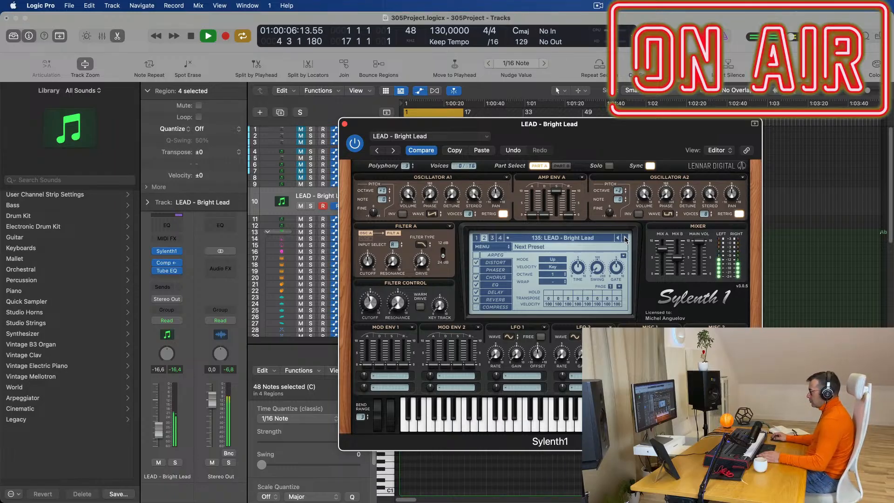
click(495, 250)
mouse_move(522, 264)
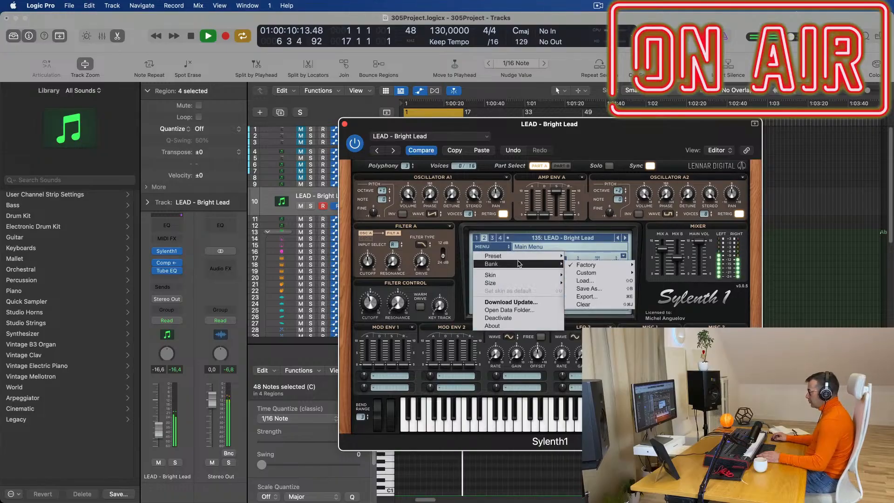
mouse_move(586, 264)
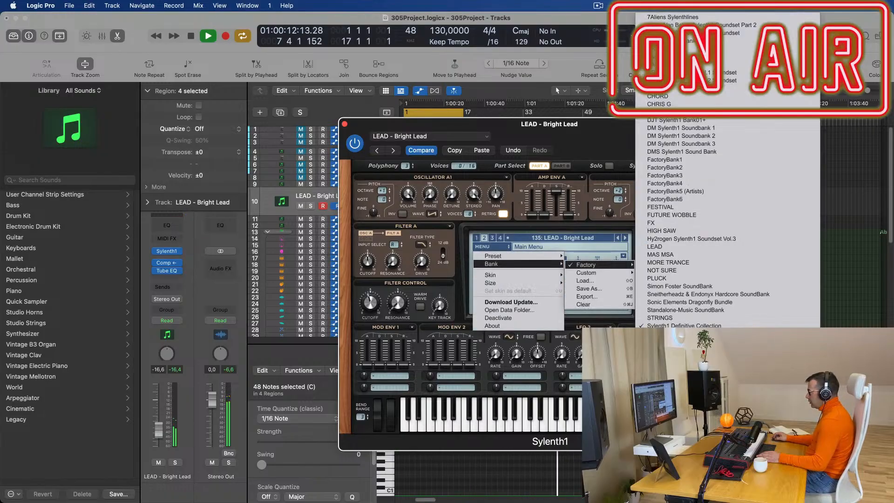
click(531, 219)
- Continue auditioning the lead presets in order, from LEAD - Broken Keys to LEAD - Distorted Chord, replaying the loop from bar 1
click(625, 238)
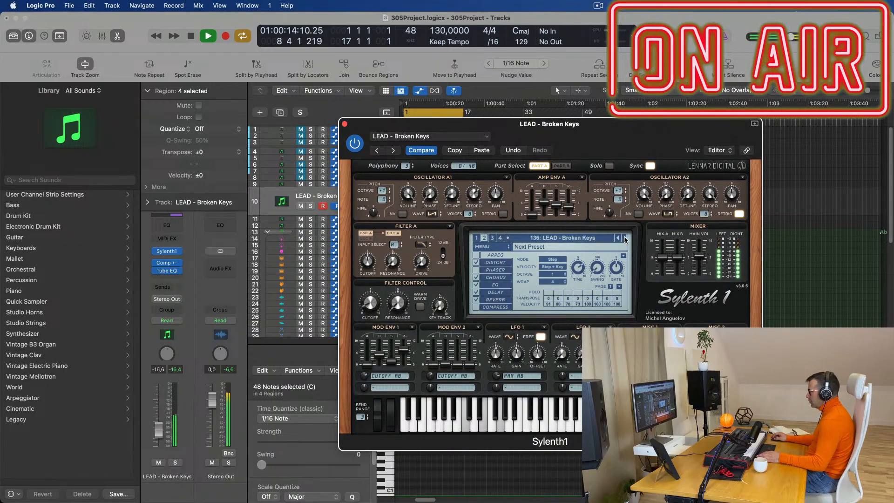
click(626, 238)
key(space)
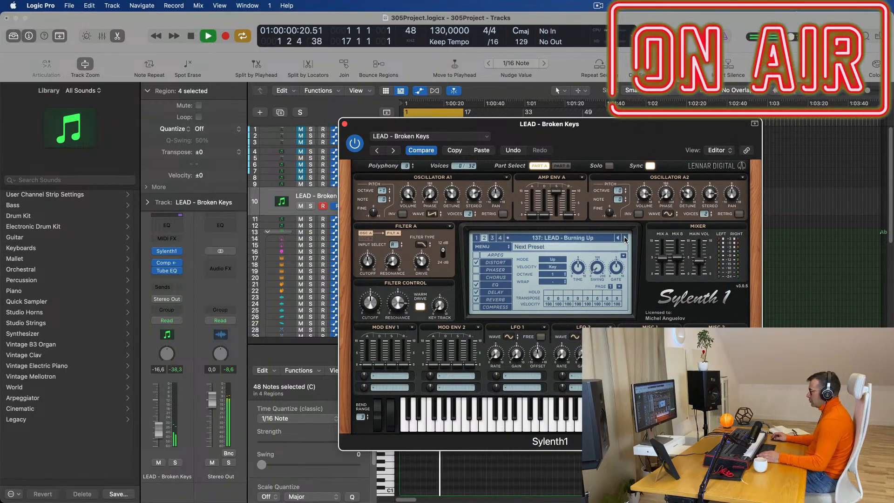
click(626, 238)
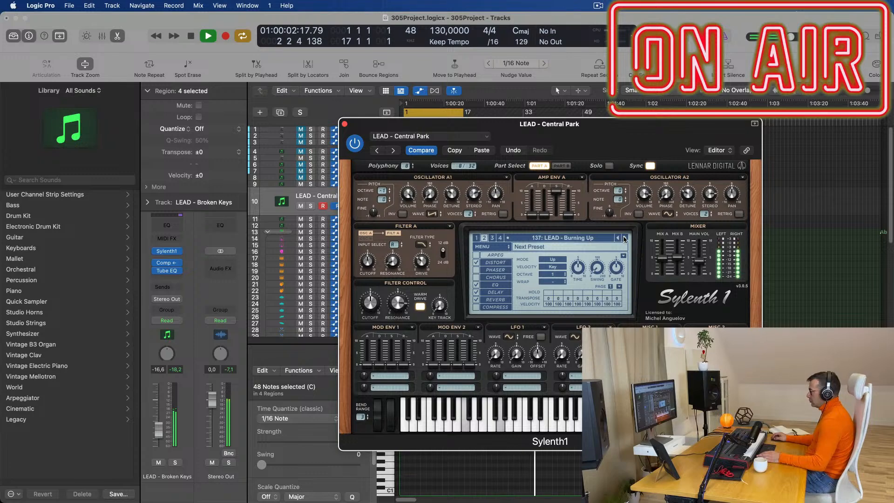
click(625, 238)
click(625, 238)
click(626, 238)
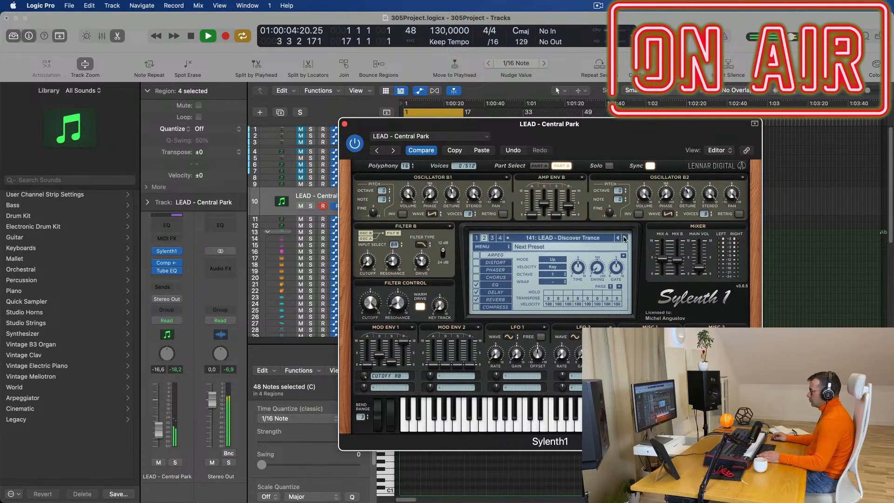
click(626, 238)
key(space)
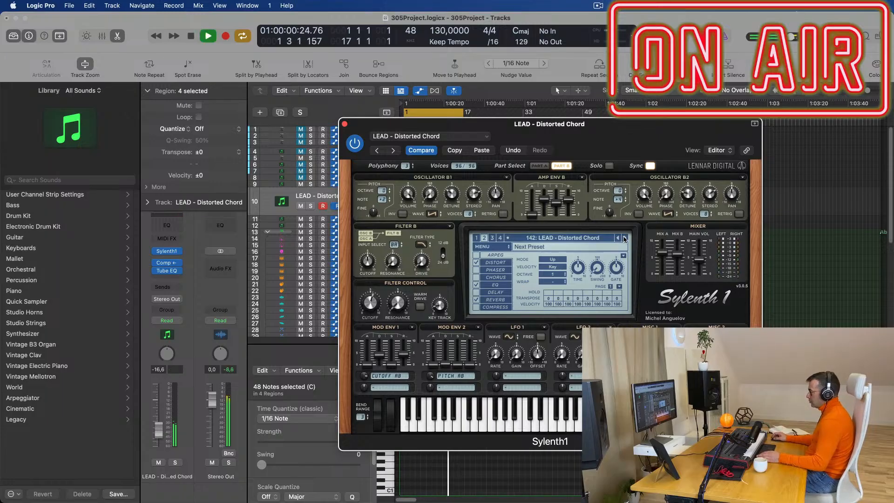
- Advance through the lead presets from LEAD - Distorted Lead to LEAD - Duderstadt, listening to them against the track
click(625, 238)
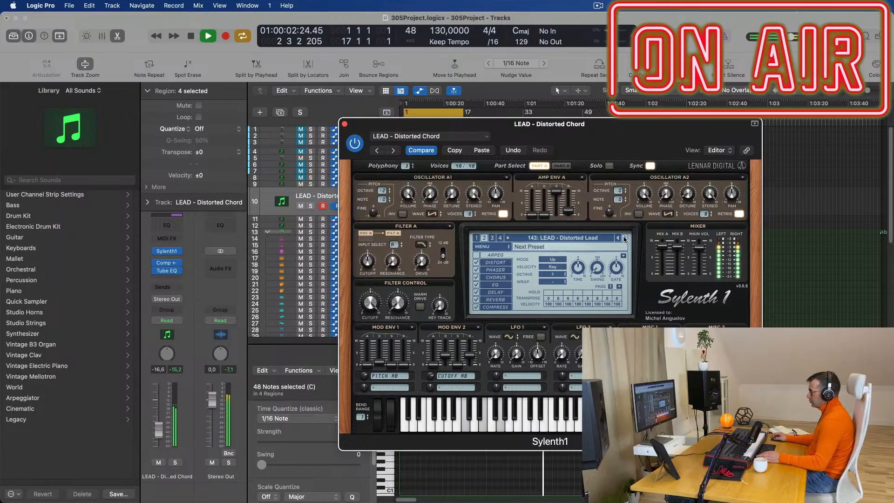
click(626, 238)
click(625, 238)
click(626, 238)
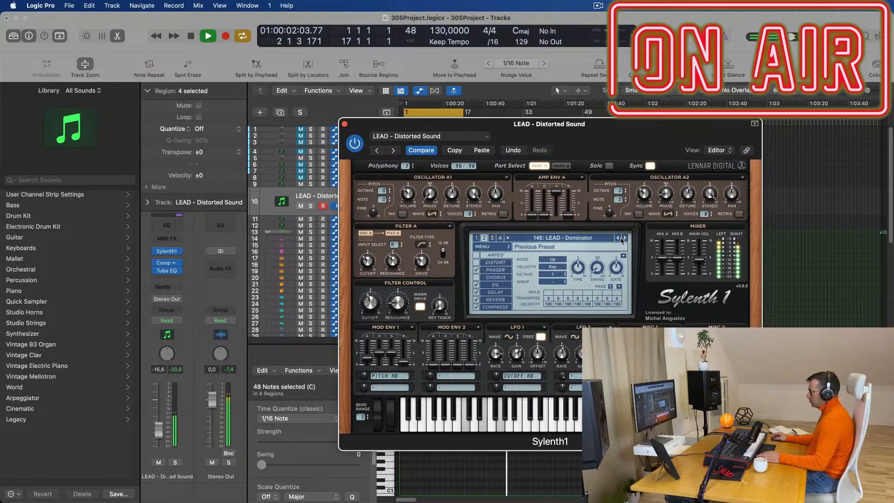
click(625, 238)
click(625, 238)
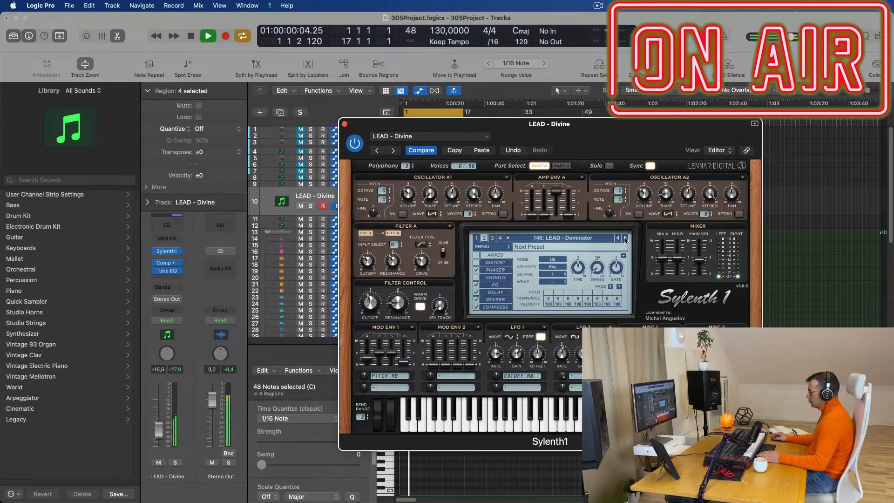
click(626, 238)
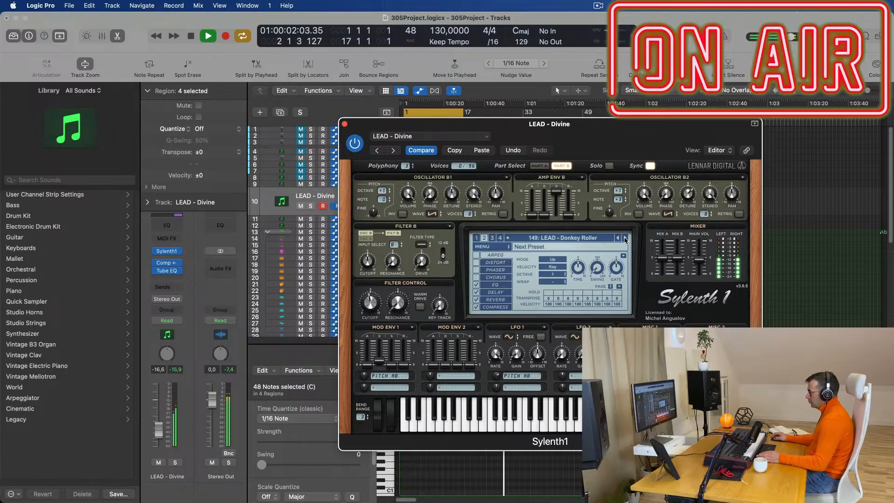
click(625, 238)
click(625, 238)
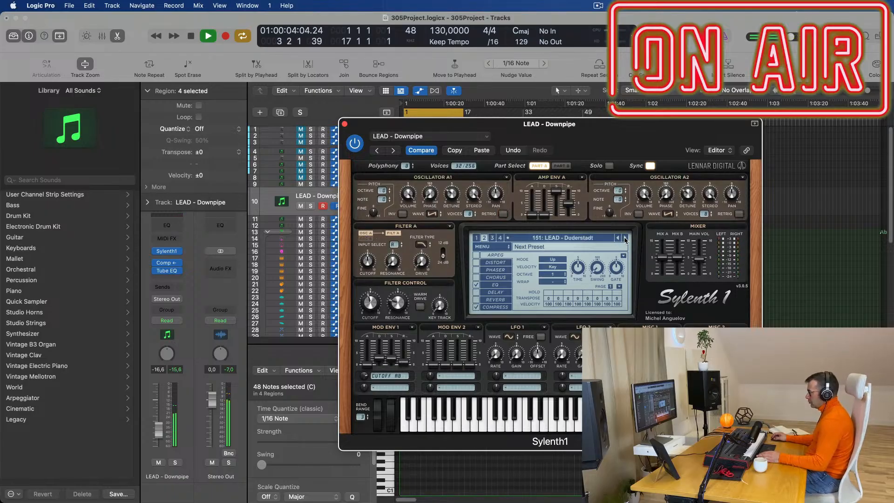
- Try the lead presets from LEAD - Earthshaker to LEAD - Euphoric Lead, replaying the loop from bar 1
click(625, 238)
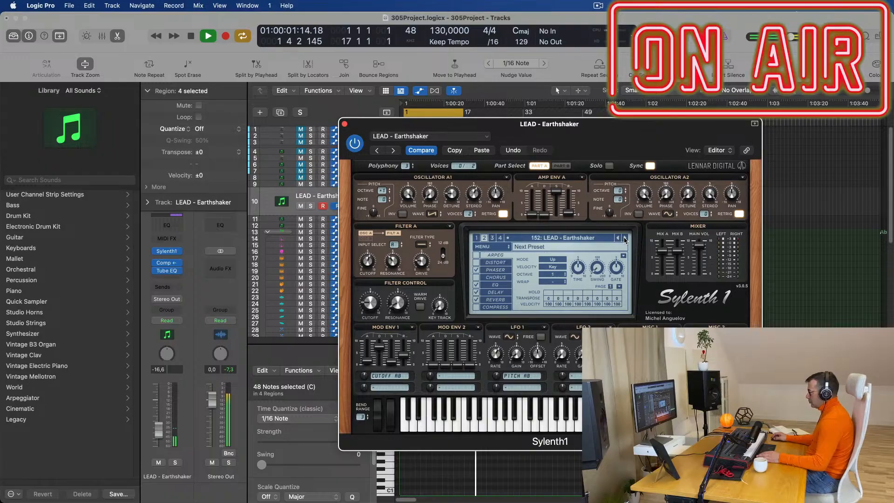
click(626, 238)
click(625, 238)
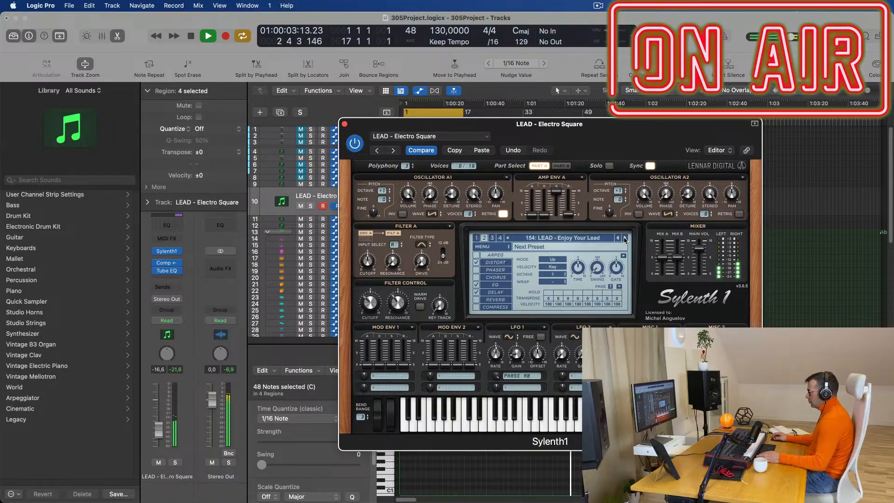
click(625, 238)
click(625, 238)
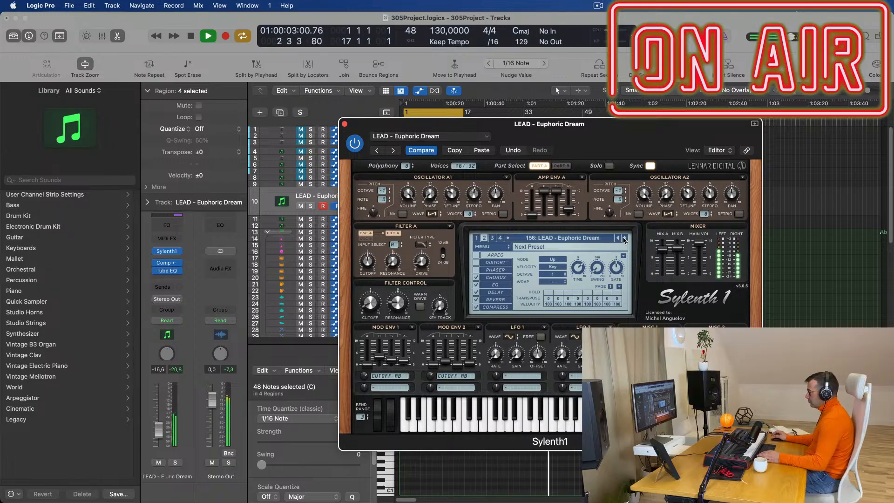
click(626, 238)
key(space)
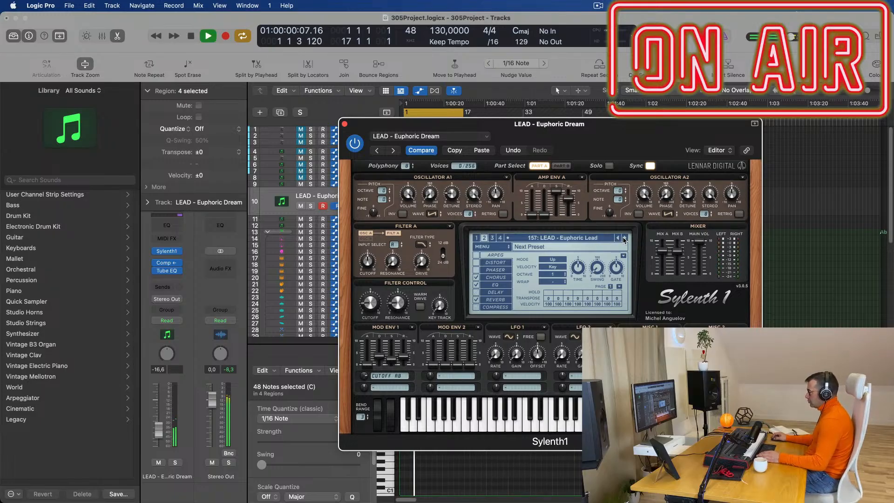
- Step on through the lead presets from LEAD - Euphoric Pluck, settle on LEAD - From Above and play it from bar 1
click(625, 238)
click(625, 239)
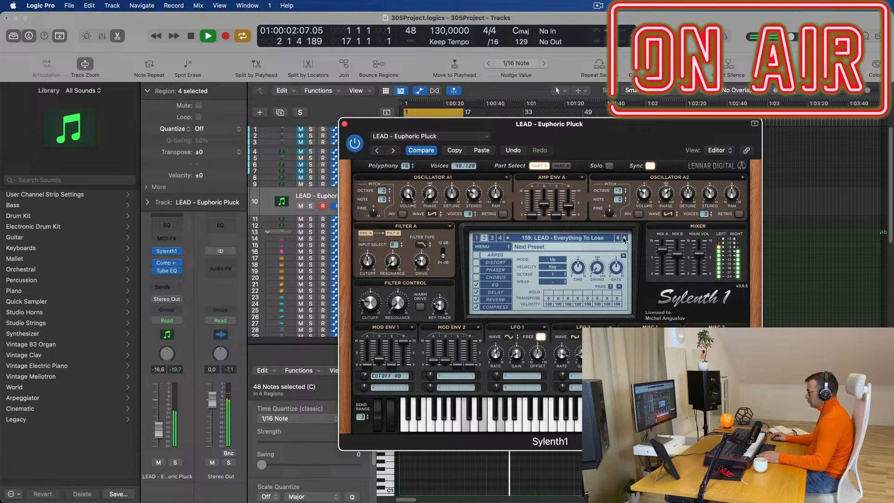
click(625, 239)
click(625, 239)
click(625, 238)
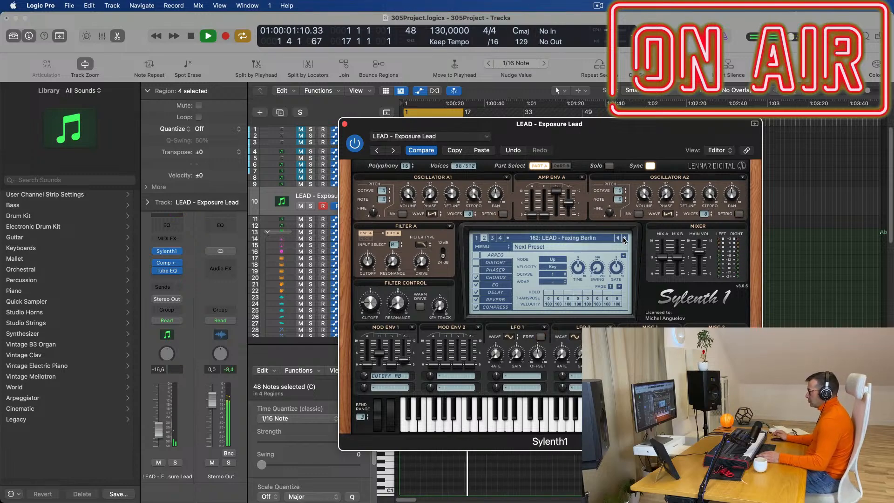
click(625, 239)
click(625, 238)
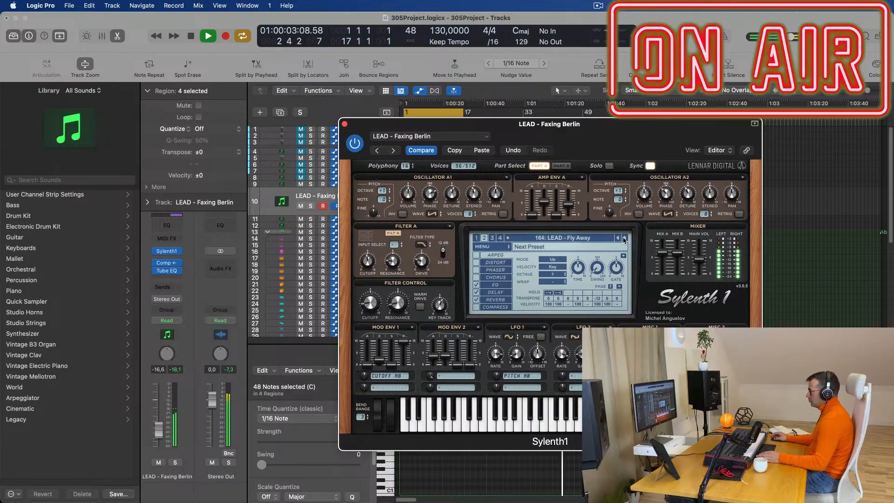
click(625, 238)
key(space)
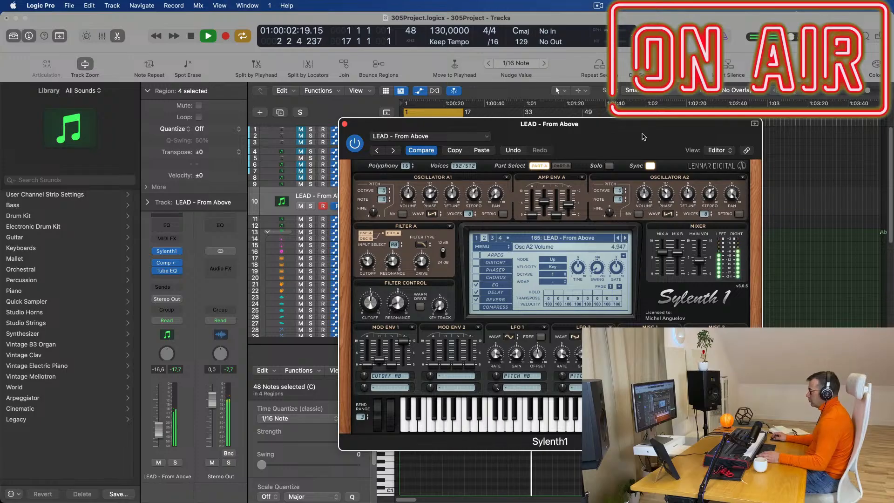
- Close the Sylenth1 window and replay the arrangement from bar 1 with the LEAD - From Above sound
drag(645, 140, 662, 143)
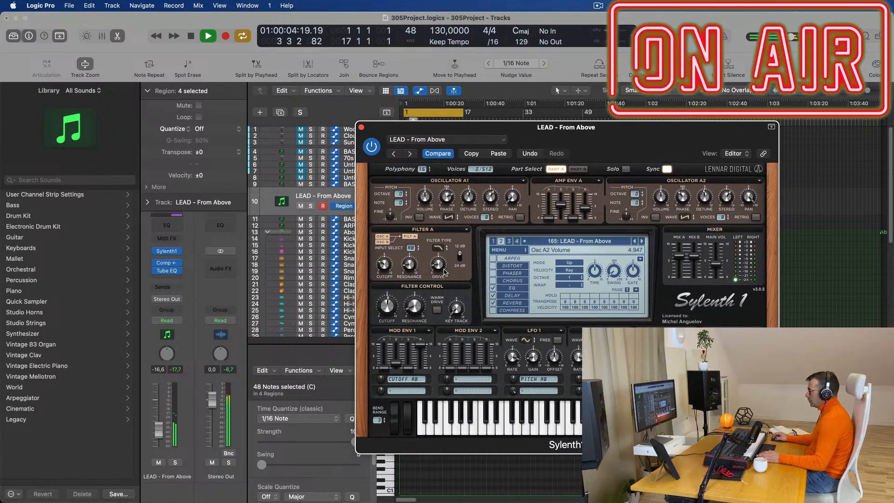
click(361, 127)
scroll(555, 420, up, 3)
key(space)
key(space)
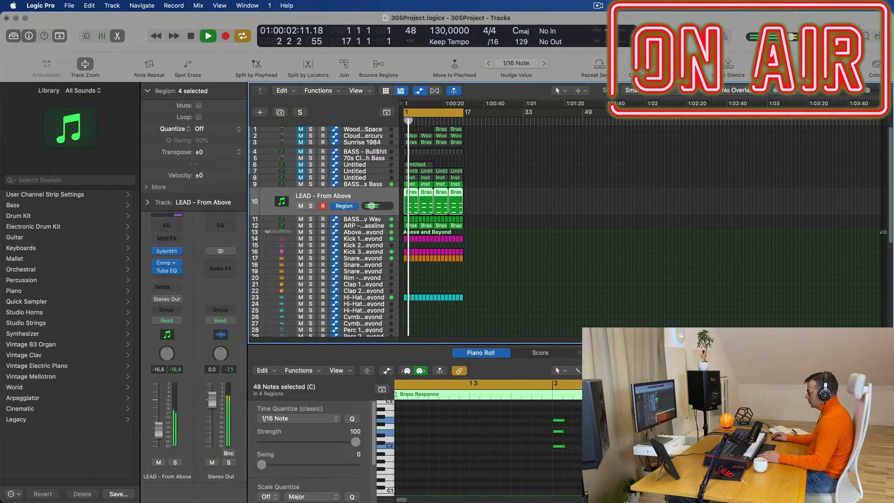
- Refine the rhythm of the stab chords in the first Brass Response region of the lead track while replaying the loop from bar 1
key(space)
key(space)
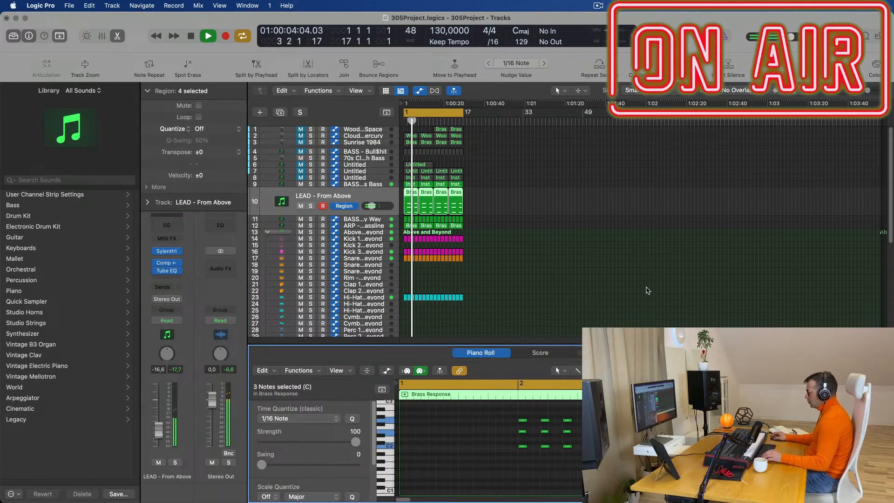
key(space)
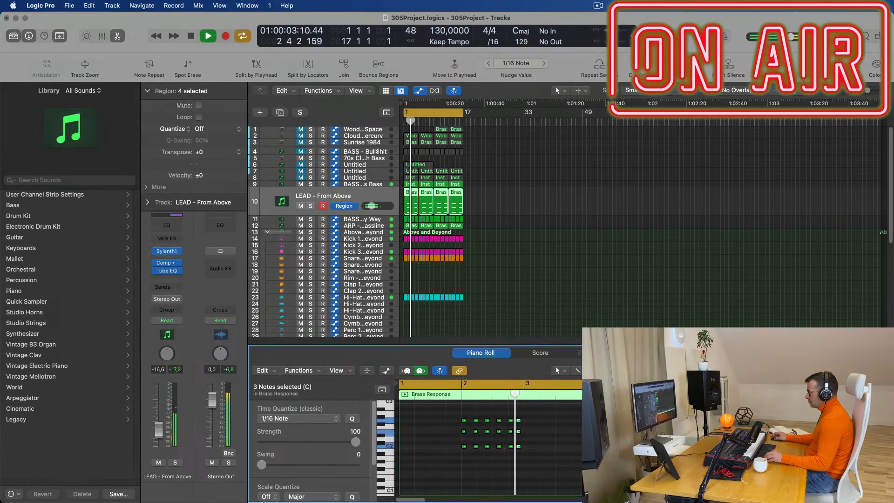
key(space)
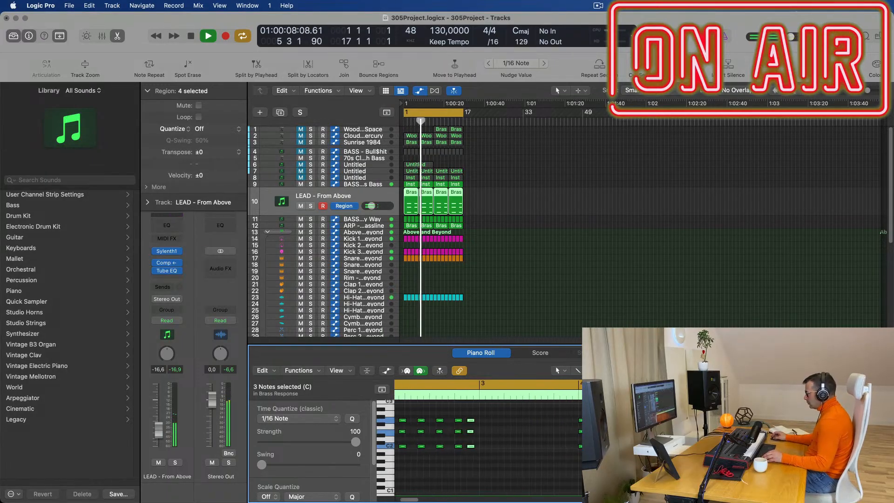
drag(600, 411, 643, 459)
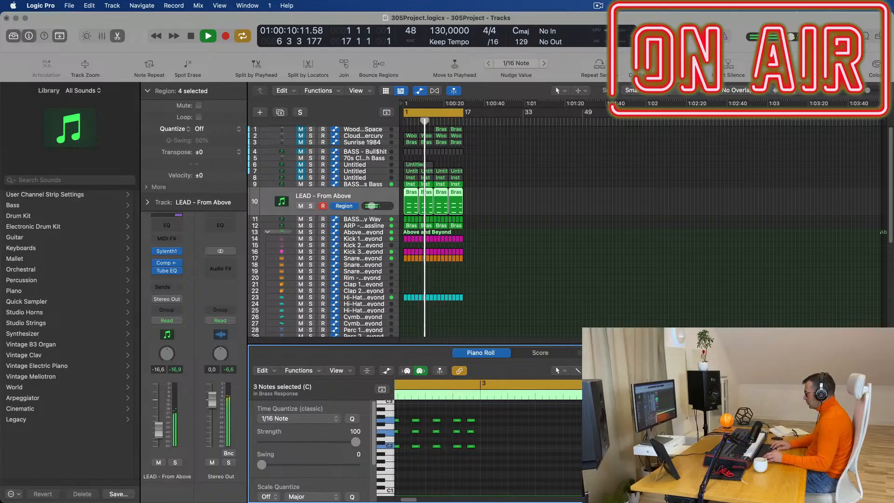
key(space)
key(space)
- Delete the three later lead regions, repeat the edited first region until it fills the 16-bar loop, and play it
drag(510, 199, 434, 203)
key(Delete)
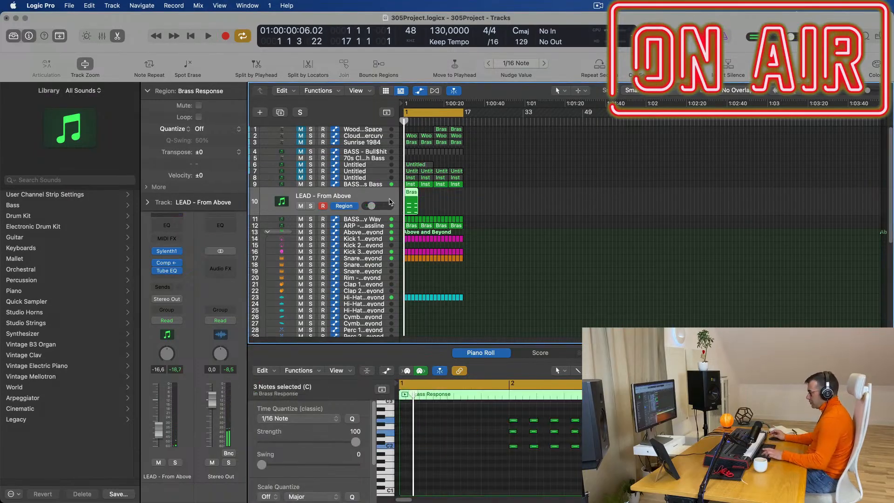
key(super+r)
key(super+r)
key(space)
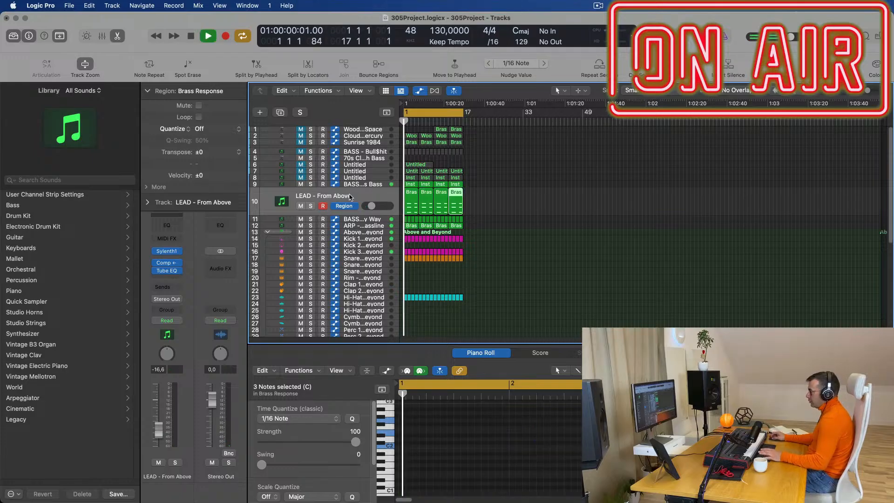
- Set the LEAD - From Above track's volume to about -14.2 dB and send it to Bus 7 at about -9.7 dB
click(351, 197)
drag(159, 431, 158, 430)
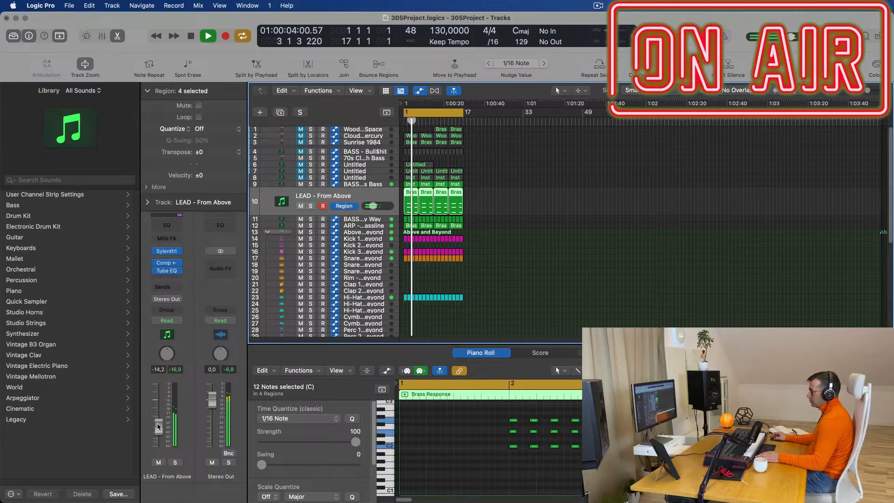
click(156, 287)
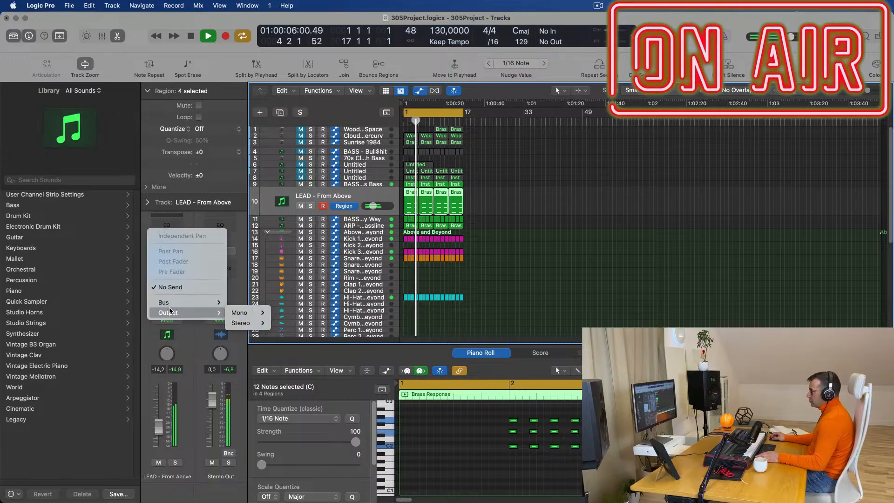
mouse_move(186, 302)
click(287, 160)
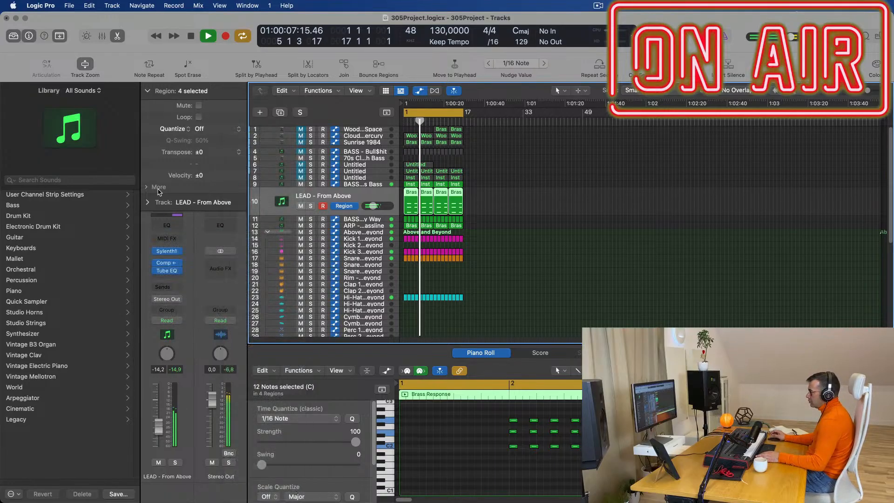
key(space)
key(space)
drag(180, 284, 179, 282)
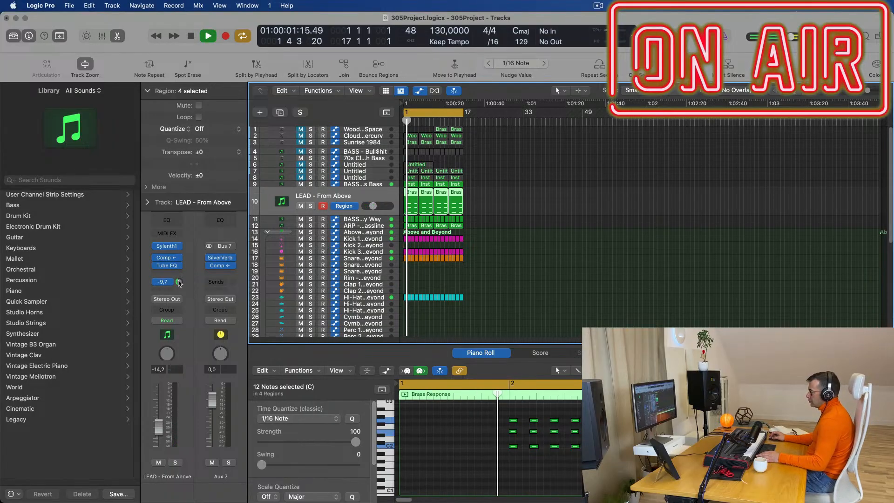
double_click(179, 282)
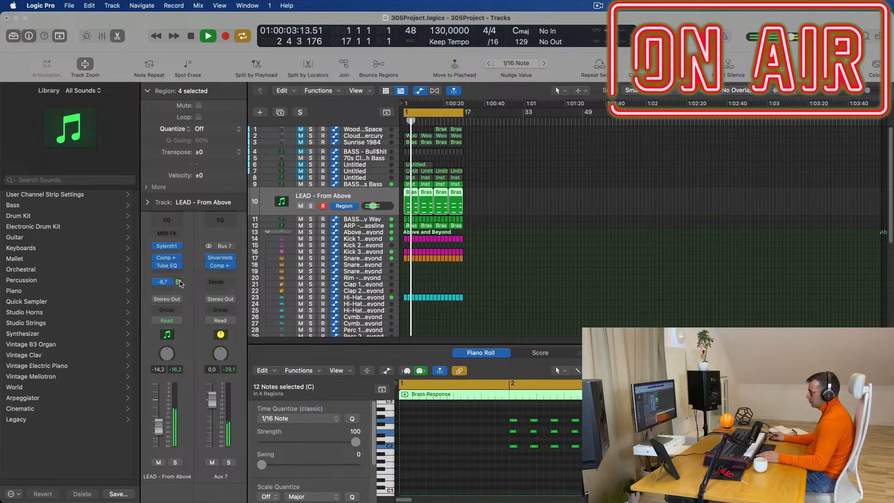
- Adjust the filter control cutoff in the lead's Sylenth1, set Filter A cutoff to about 2.729, and close the plug-in
click(169, 247)
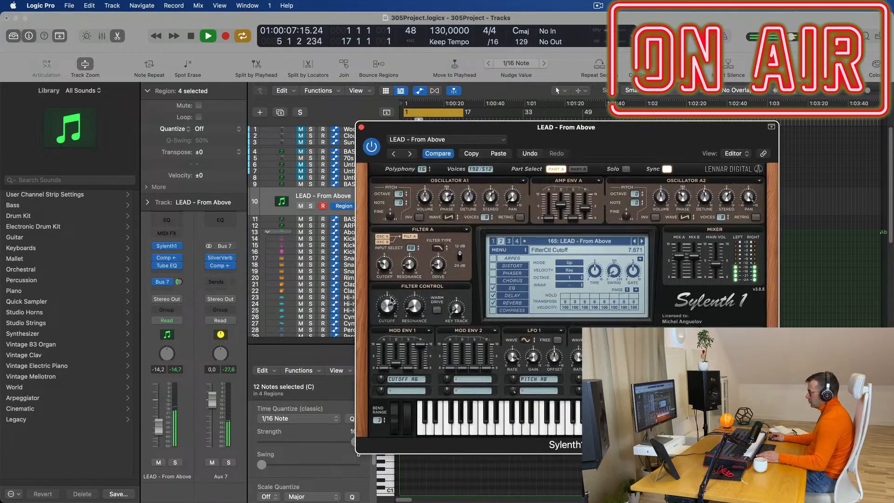
drag(385, 312, 388, 324)
key(space)
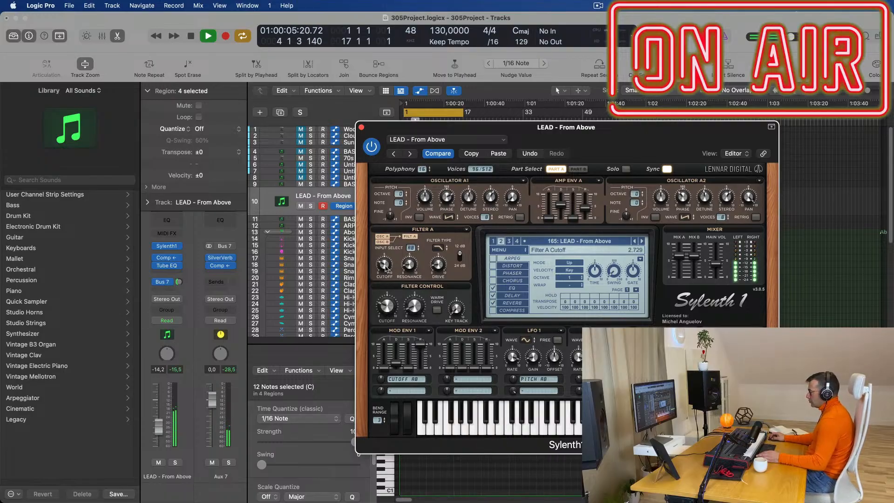
click(361, 127)
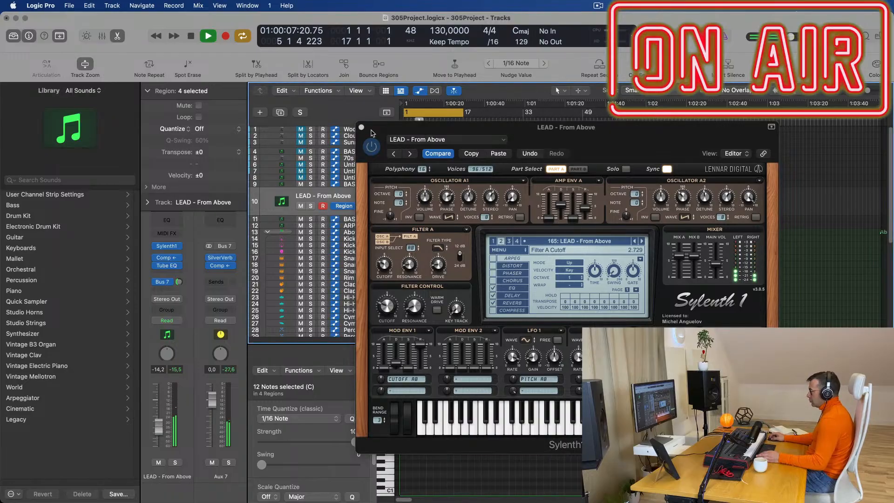
click(362, 127)
- Try transposing all notes in the four lead regions up one octave and play from bar 1
click(547, 464)
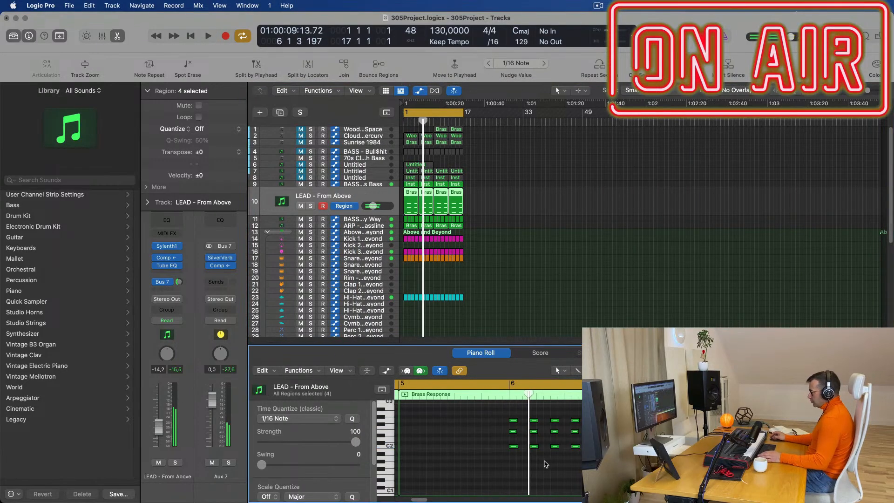
key(super+a)
key(alt+shift+Up)
key(space)
key(space)
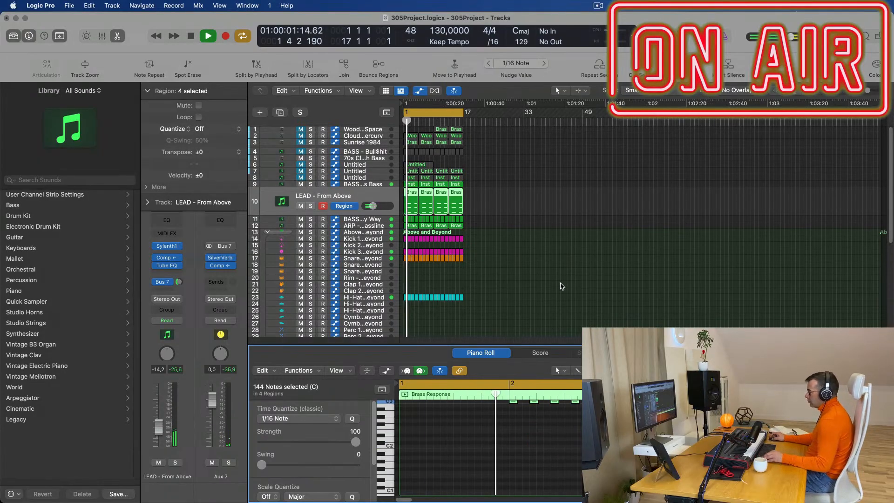
scroll(581, 286, up, 3)
scroll(582, 287, up, 2)
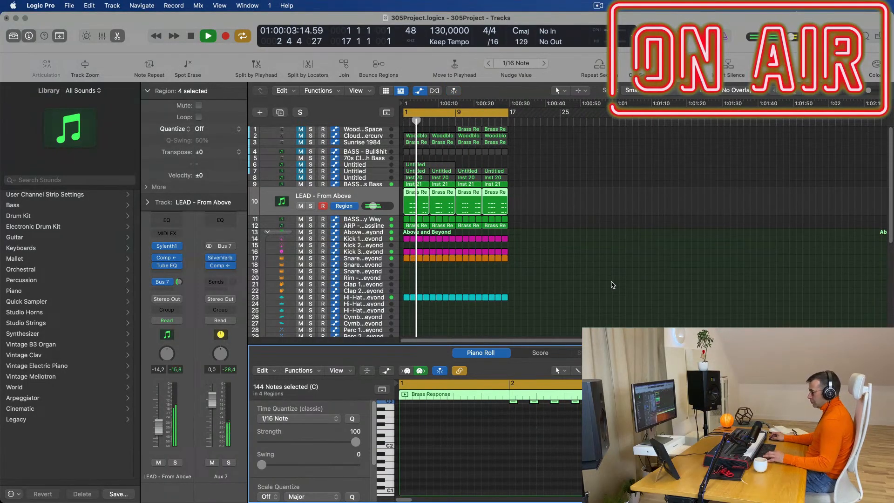
- Transpose all the lead notes back down one octave and replay from bar 1
key(alt+shift+Down)
key(space)
key(space)
scroll(605, 286, down, 5)
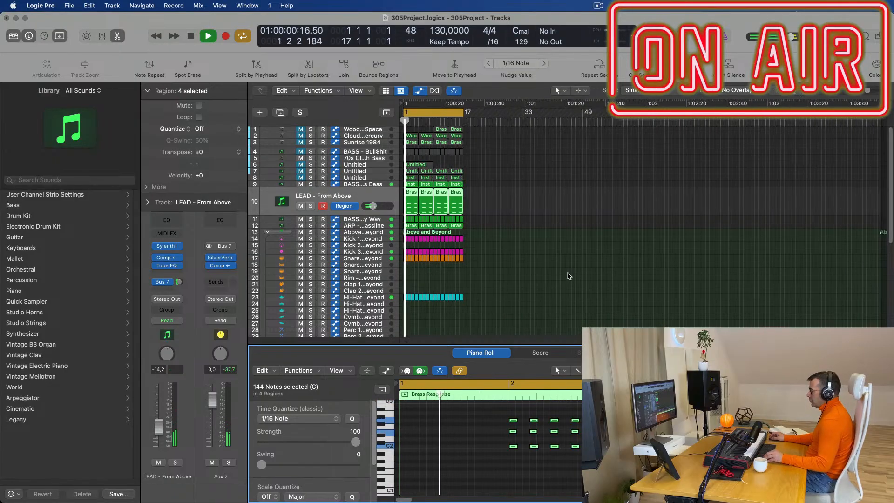
- Select every region in the 16-bar arrangement and repeat them all until the track reaches bar 65
click(569, 274)
scroll(573, 271, up, 5)
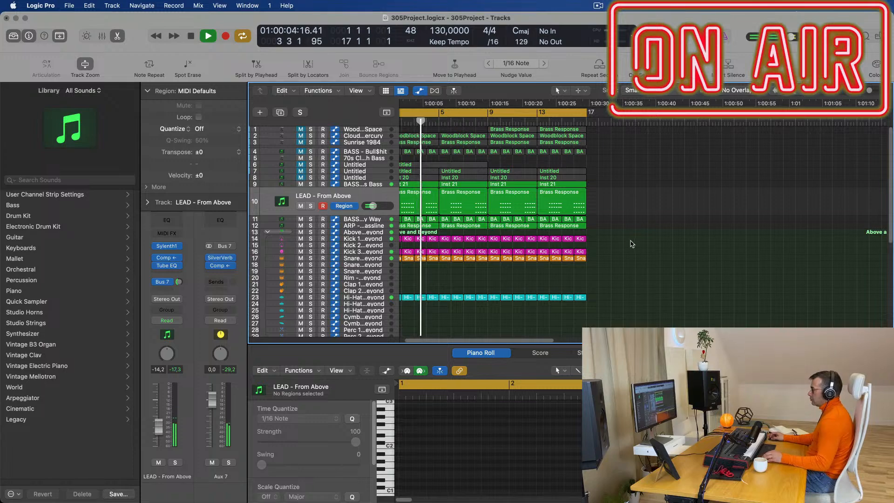
scroll(612, 261, left, 2)
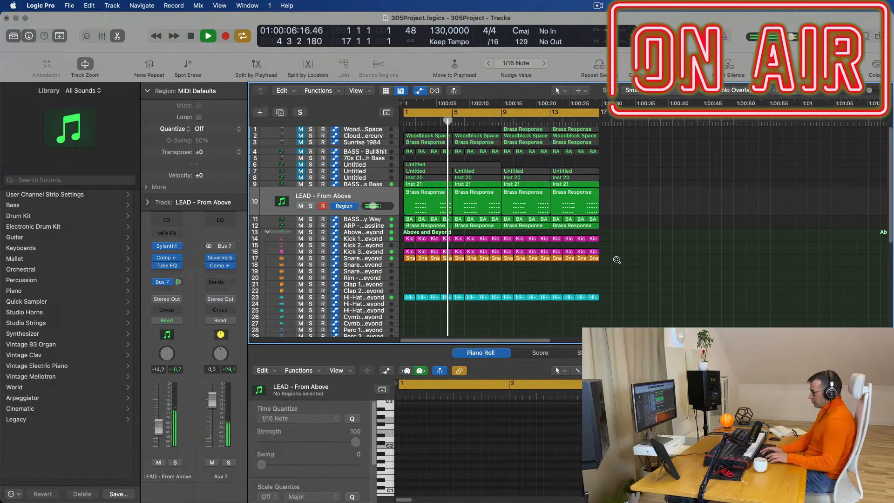
key(super+a)
key(super+r)
key(super+r)
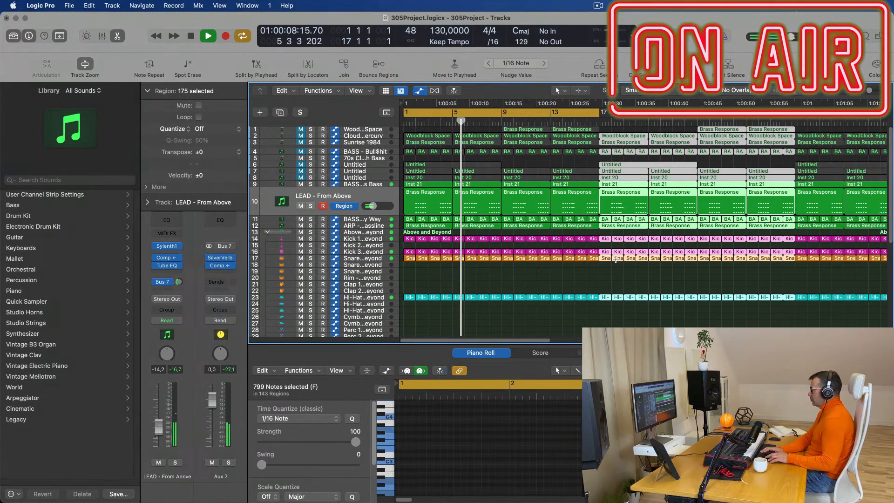
scroll(519, 289, down, 8)
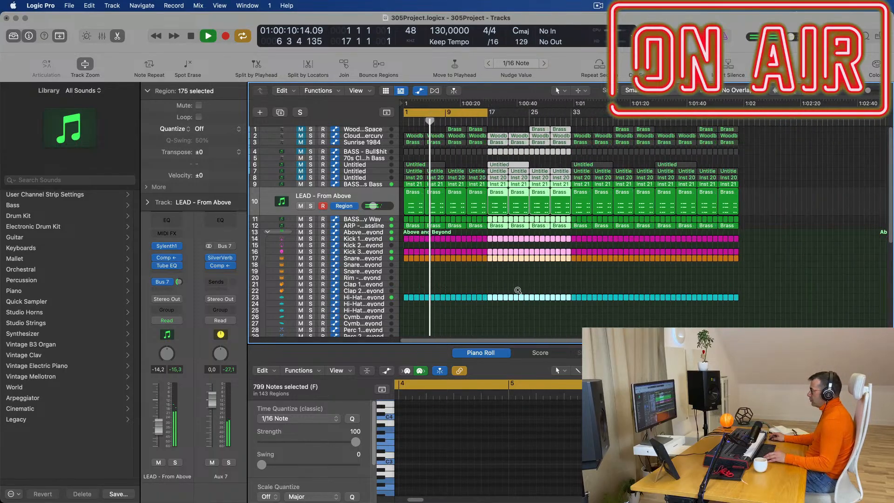
click(476, 289)
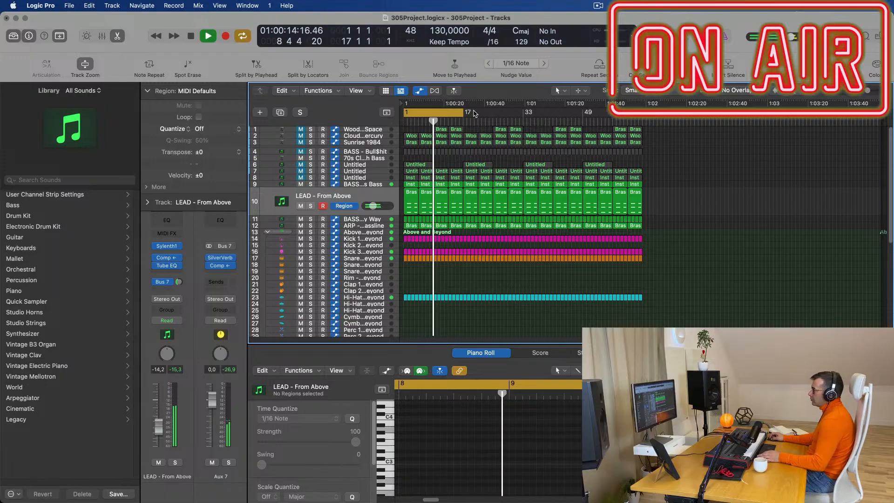
- Extend the cycle range to 64 bars, ending at bar 65, and play from bar 1
drag(463, 112, 644, 114)
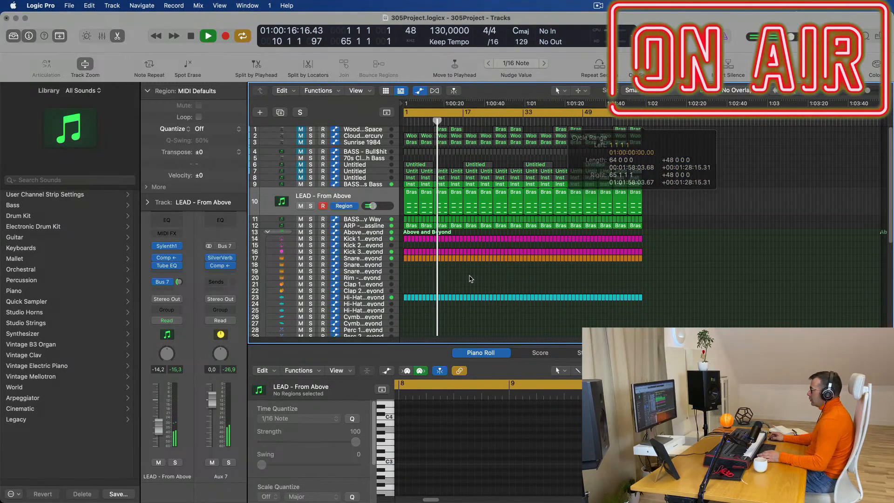
key(space)
key(space)
- Delete the first four-bar regions of the bass on track 9 and the lead on track 10, and replay from bar 1
scroll(488, 272, up, 5)
scroll(488, 272, up, 2)
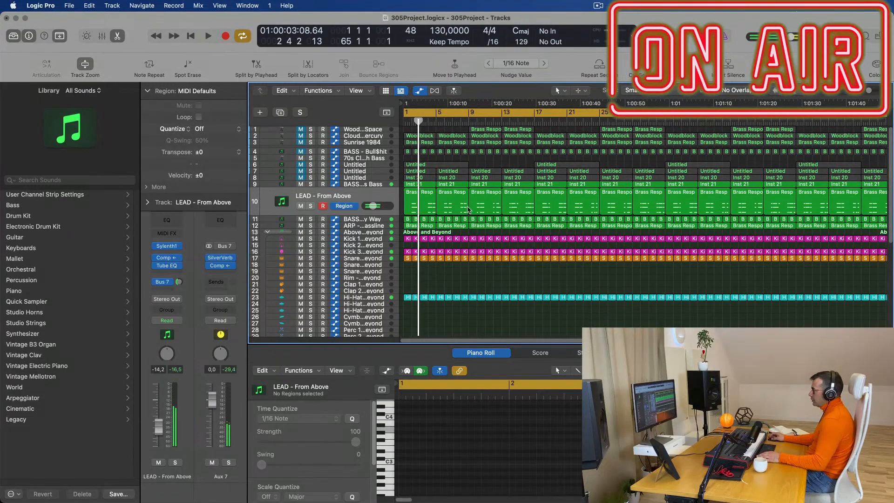
key(space)
click(429, 185)
key(Delete)
key(space)
key(space)
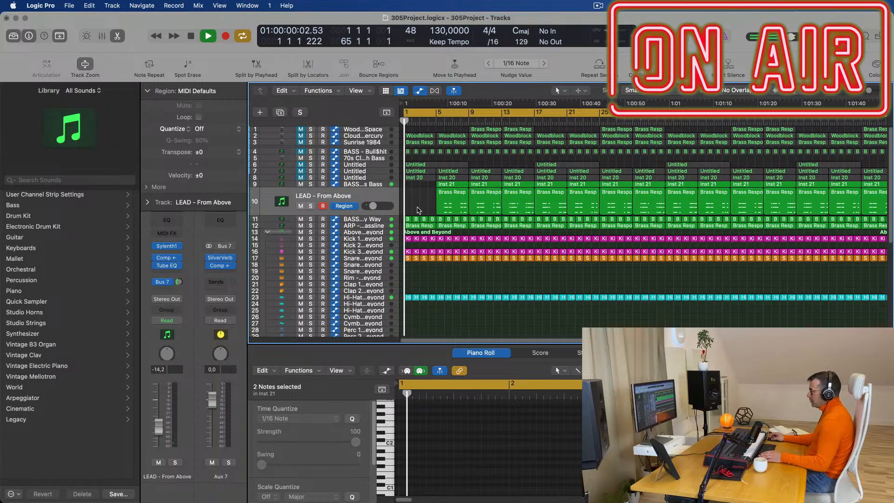
- Solo the ARP - Fat Bassline track briefly to hear it alone, unsolo it and replay the intro
click(373, 226)
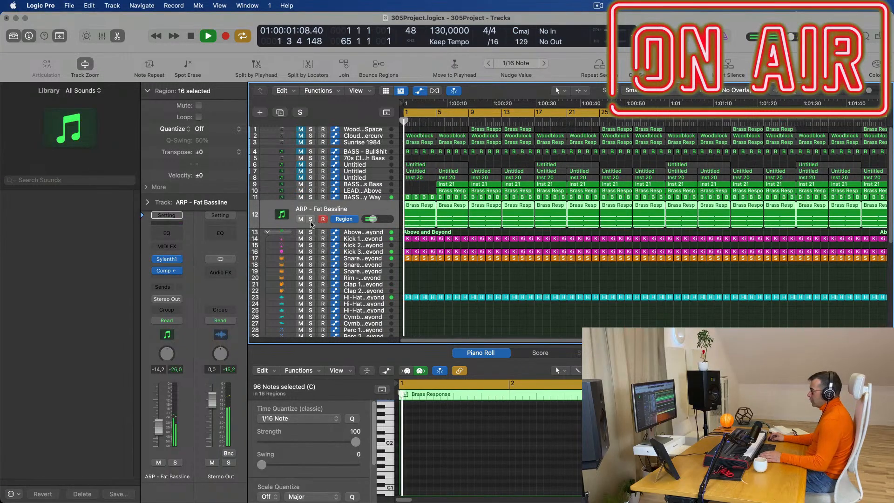
key(space)
key(space)
click(311, 218)
click(311, 219)
key(space)
key(space)
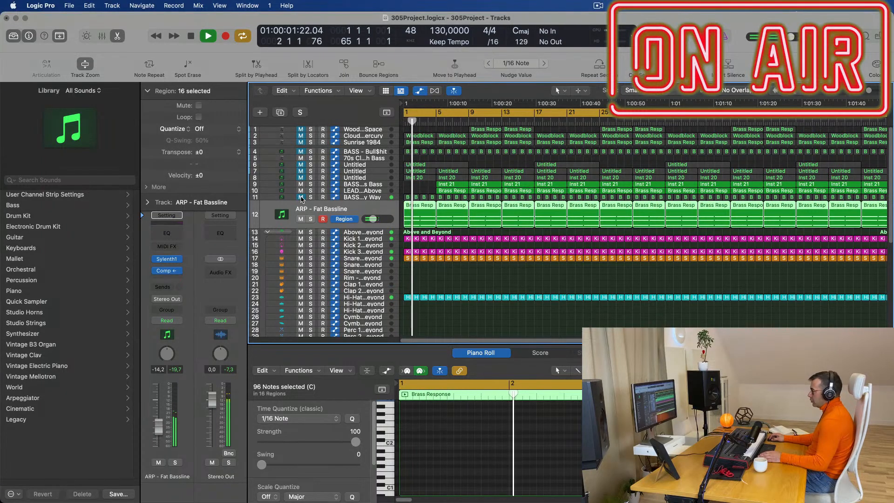
- Toggle the mute on the BASS - Get Outta My Way track and compare the intro from bar 1
click(301, 197)
key(space)
key(space)
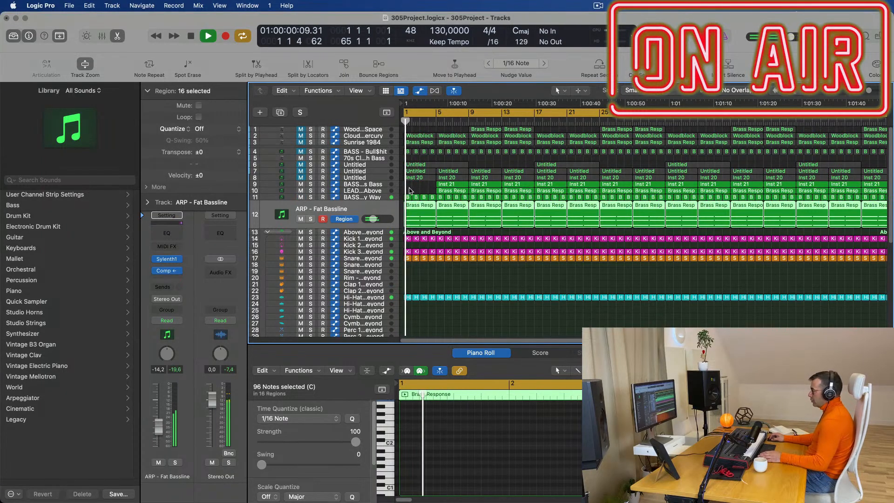
- Delete the four BASS - Get Outta My Way regions in bars 1 to 4 and replay the intro
click(407, 191)
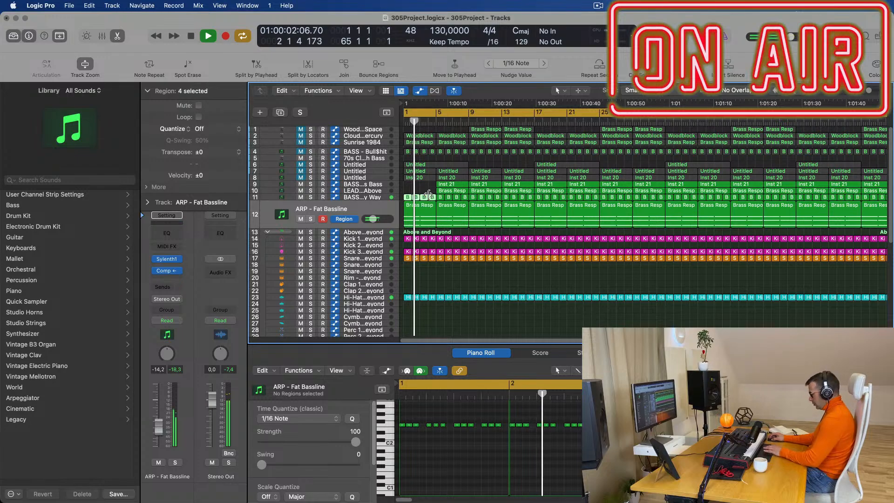
scroll(445, 229, up, 3)
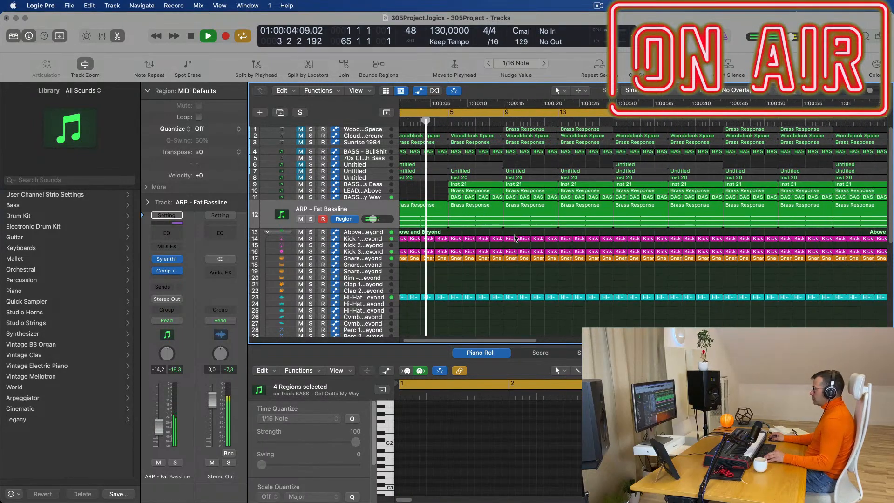
key(space)
scroll(496, 236, down, 5)
key(space)
key(space)
- Delete the regions on tracks 9 to 11 from bar 5 up to bar 17 and replay the arrangement from bar 1
drag(422, 184, 501, 197)
key(Delete)
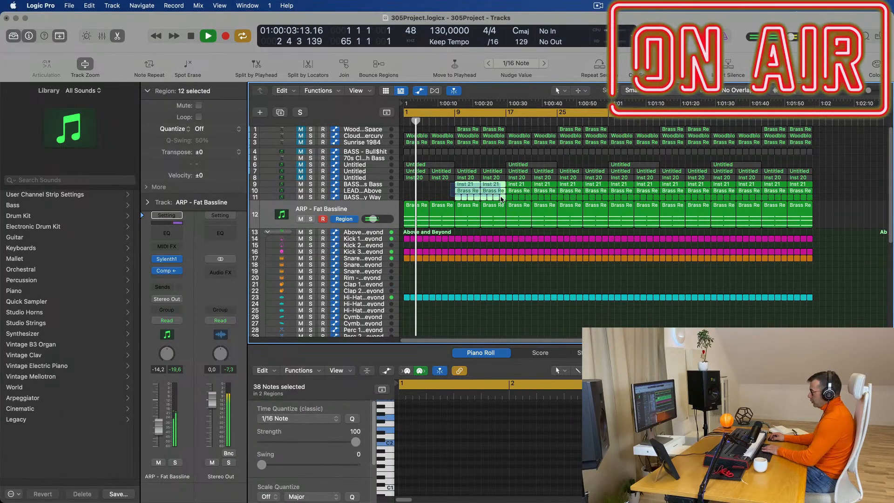
key(Delete)
key(space)
key(space)
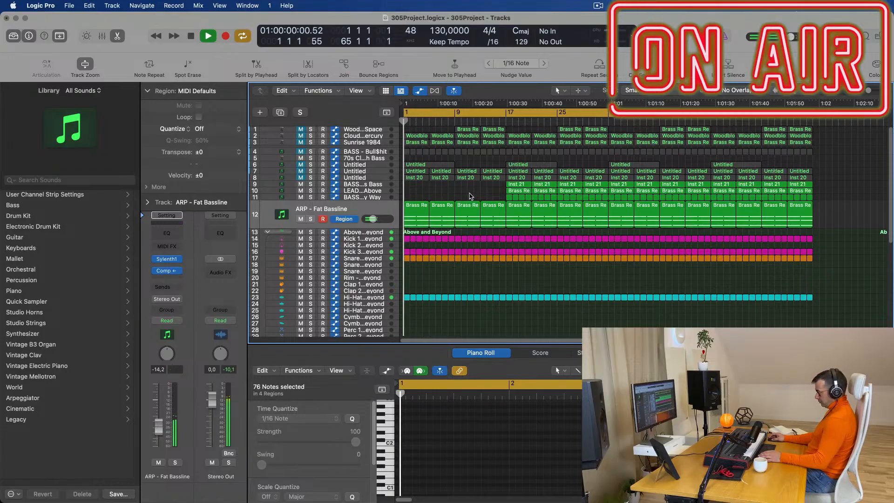
scroll(497, 233, up, 3)
scroll(494, 235, up, 2)
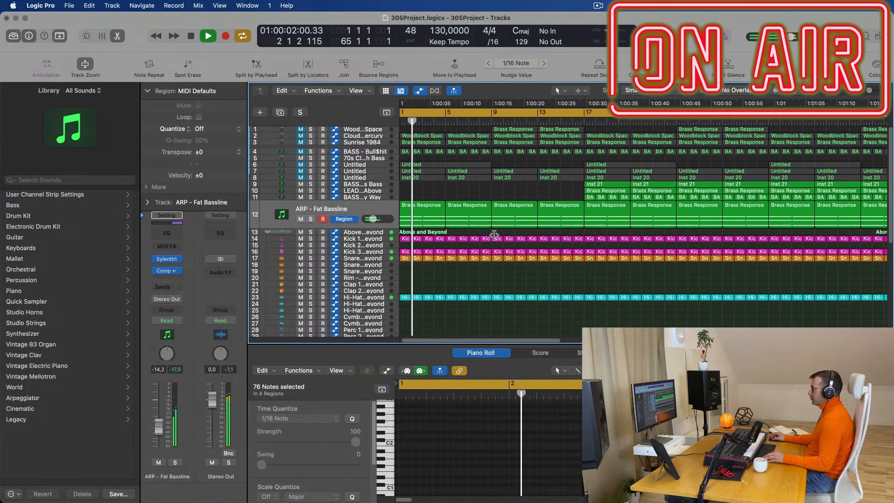
scroll(469, 248, down, 1)
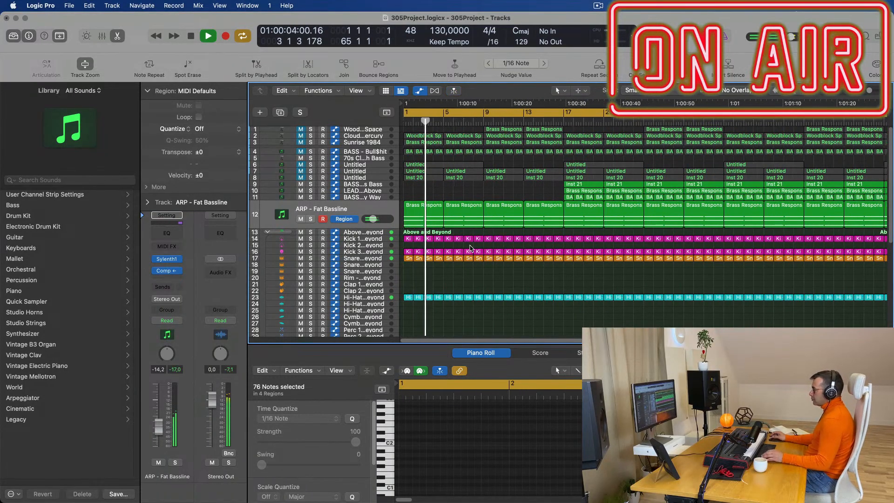
- Delete the Kick 3 Sub regions in bars 1 to 16 and replay the arrangement from bar 1
key(space)
click(375, 254)
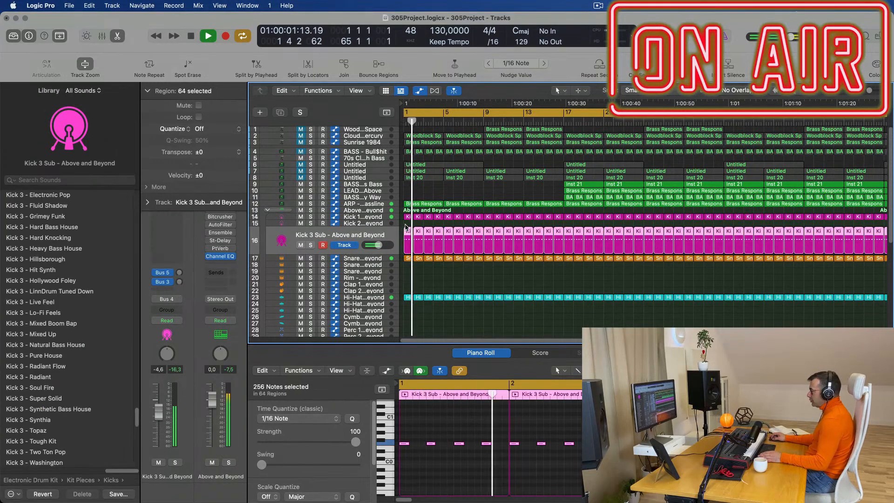
drag(408, 227, 558, 240)
key(Delete)
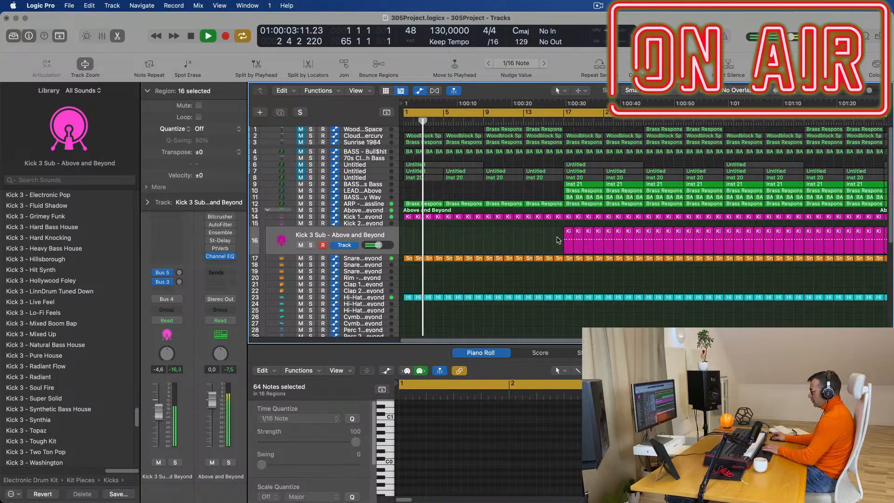
scroll(485, 239, down, 5)
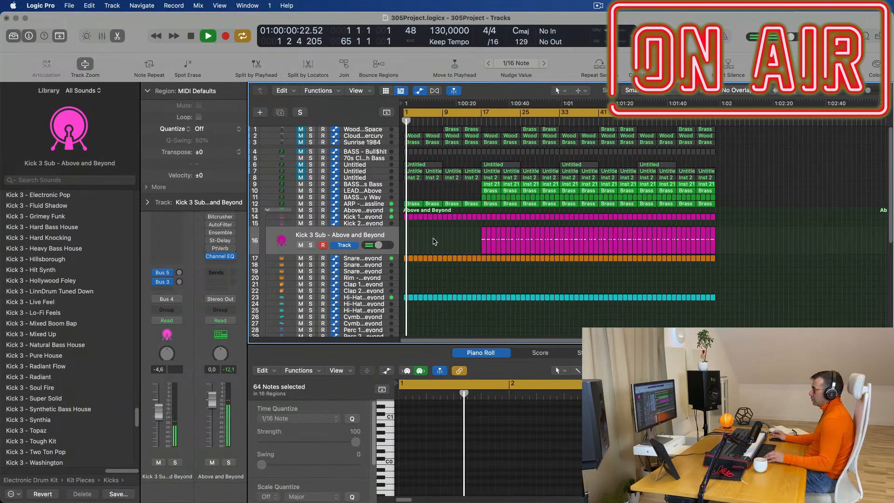
scroll(434, 239, up, 2)
- Set the ARP - Fat Bassline track's automation to Touch and record a filter control cutoff movement in its Sylenth1 during playback
click(379, 207)
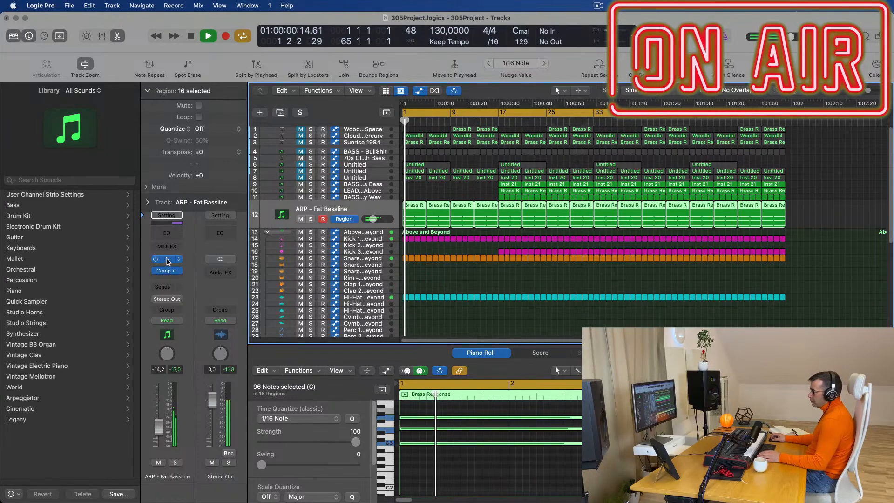
click(168, 261)
click(173, 321)
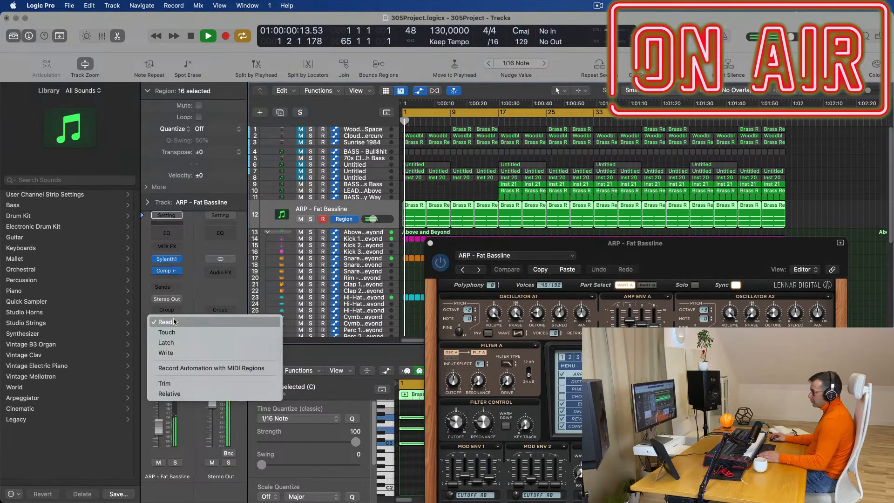
click(175, 332)
drag(448, 423, 453, 432)
click(430, 243)
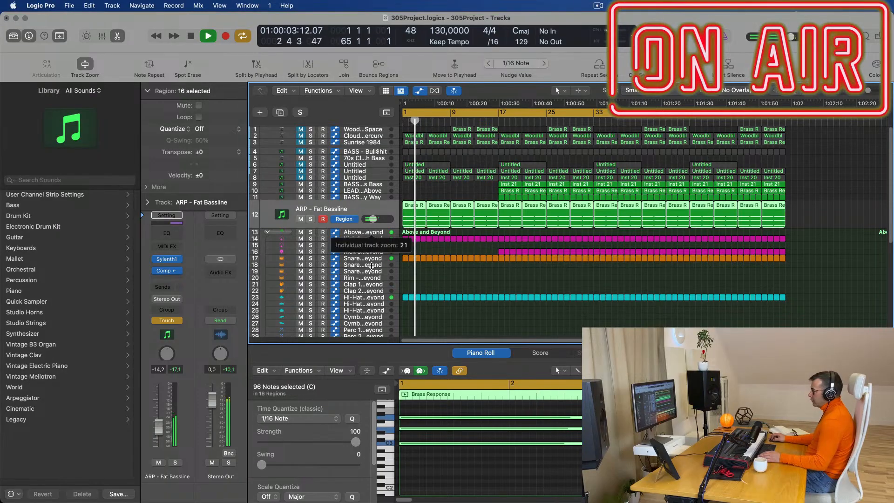
- Enlarge the ARP - Fat Bassline track and delete all its regions from bar 5 onward, keeping the automated first one
drag(371, 263, 371, 270)
key(Return)
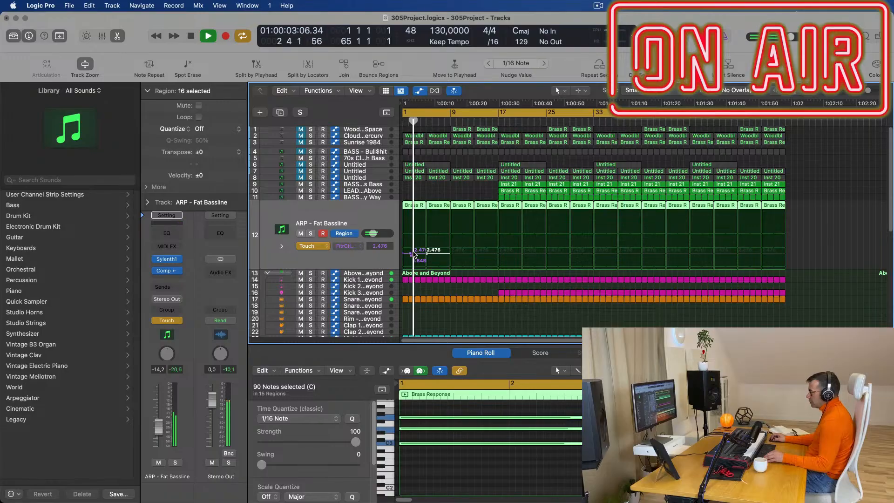
drag(412, 254, 493, 256)
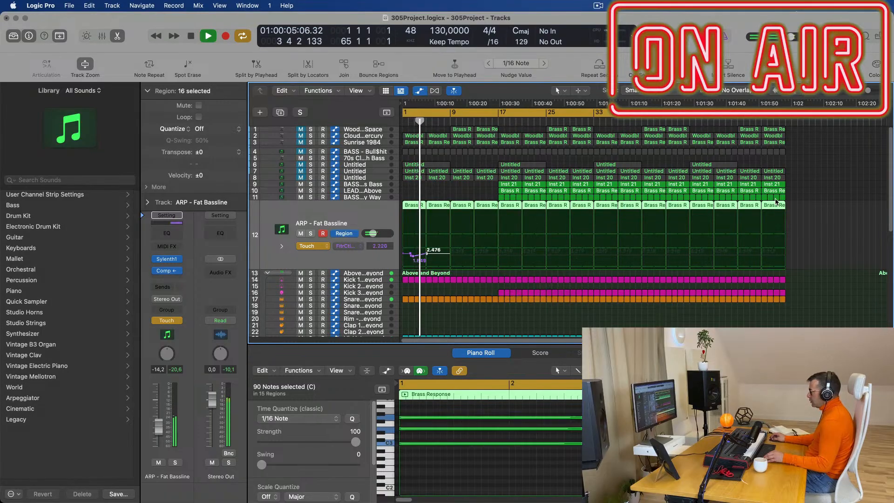
drag(803, 208, 440, 210)
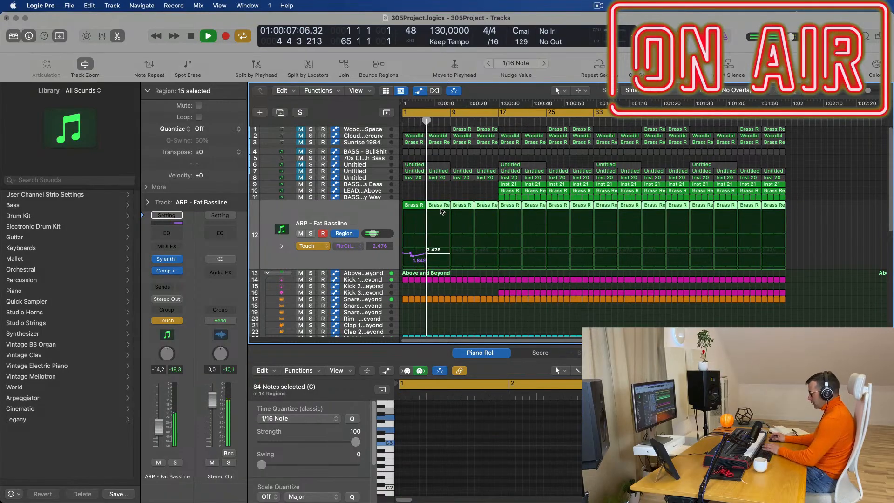
key(Delete)
key(space)
- Repeat the automated ARP - Fat Bassline region 15 times to fill the track through bar 64
click(416, 204)
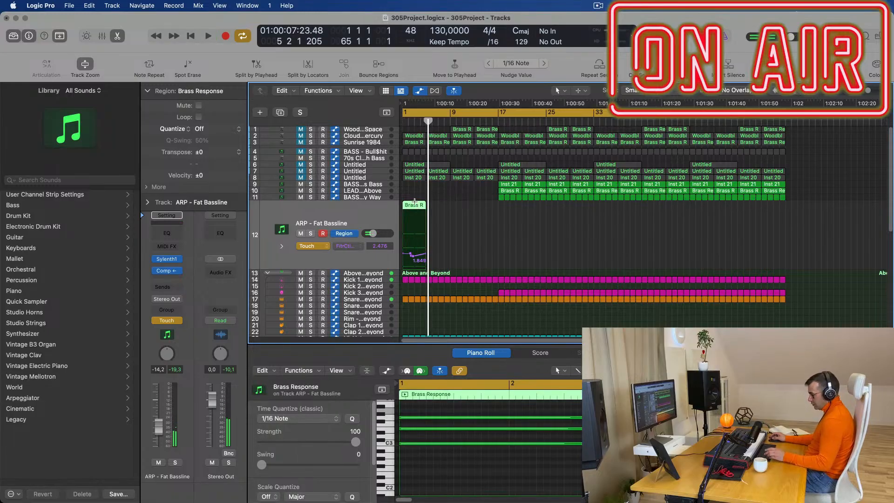
click(415, 202)
click(418, 208)
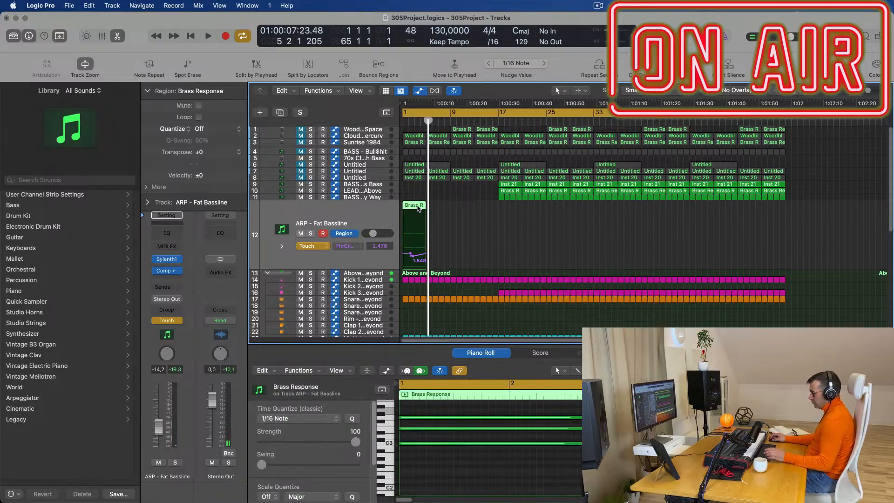
key(super+r)
key(super+r)
key(super+r)
key(super+r)
key(super+r)
key(super+r)
key(super+r)
key(super+r)
key(super+r)
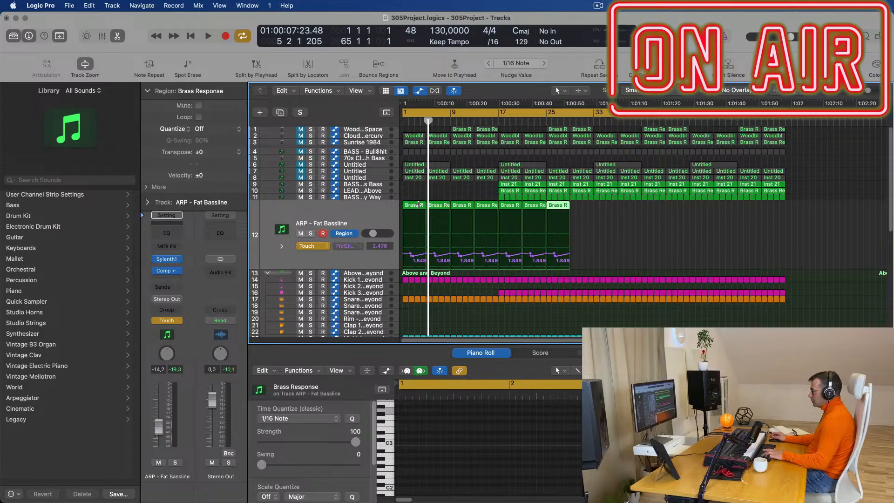
key(super+r)
key(super+r)
key(super+r)
key(super+r)
key(super+r)
key(super+r)
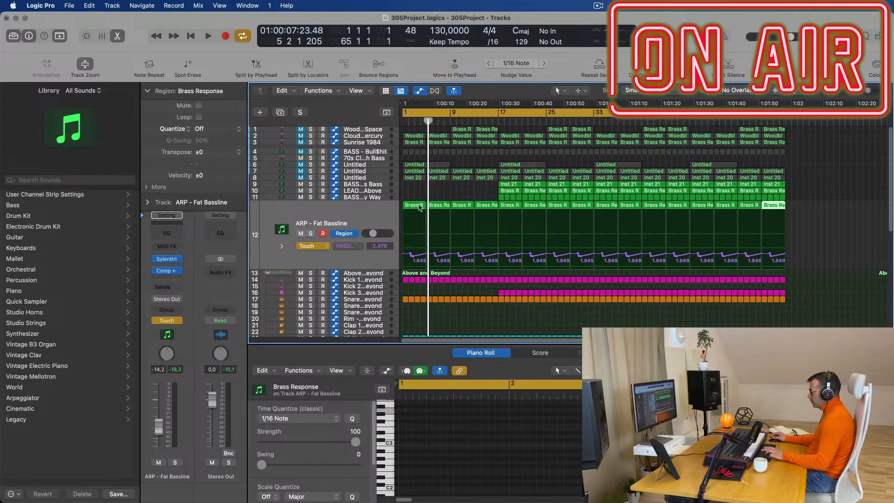
- Redraw the filter cutoff automation as rising ramps from about 1.563 at bar 1 and 1.327 at bar 5, and return the track to Read
key(space)
key(super+Right)
key(super+Right)
key(super+Right)
key(super+Right)
key(super+Right)
key(super+Right)
drag(501, 256, 406, 261)
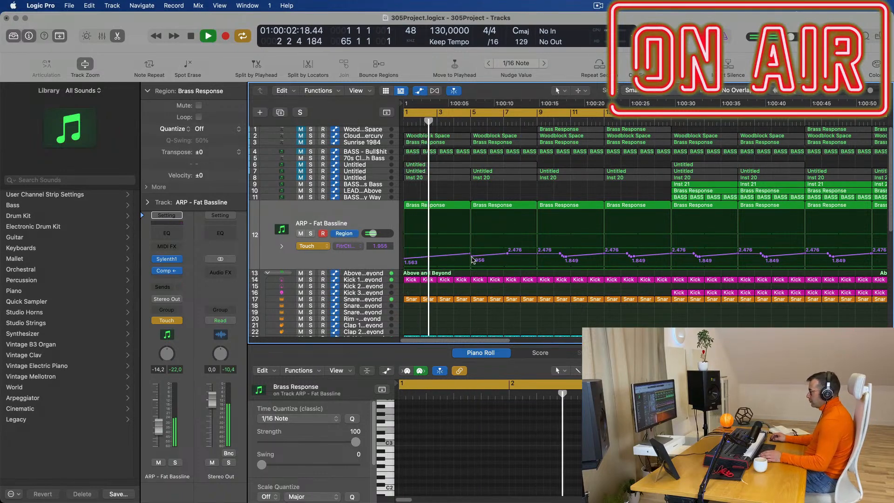
drag(471, 260, 535, 258)
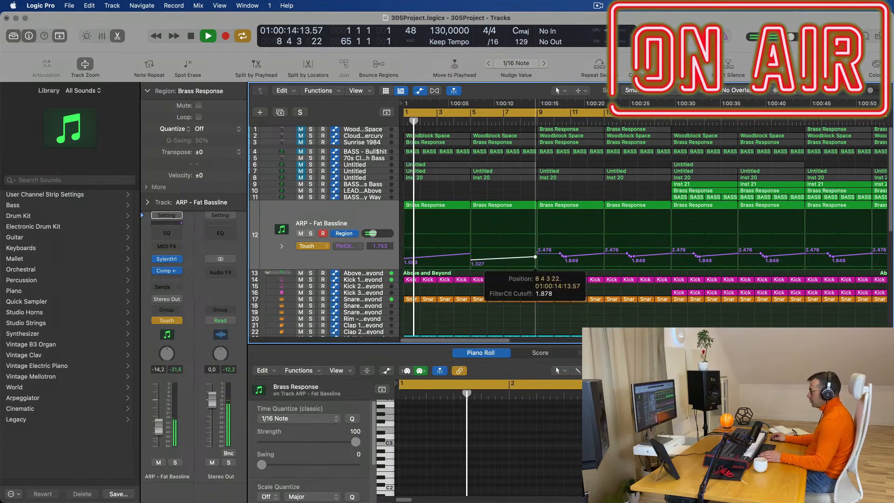
click(315, 247)
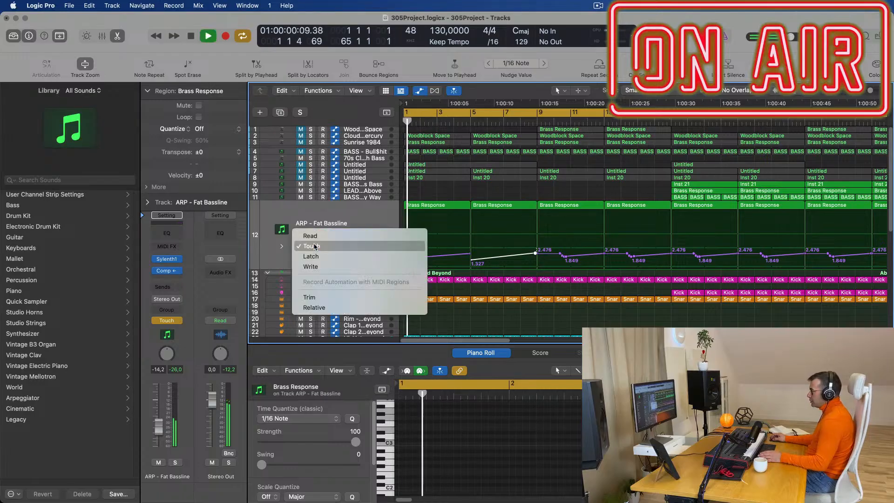
click(310, 235)
- Reshape the start of the bar 5 cutoff ramp to fall from 2.586 at 5 1 1 1 to 1.354, and replay from bar 1
key(super+Left)
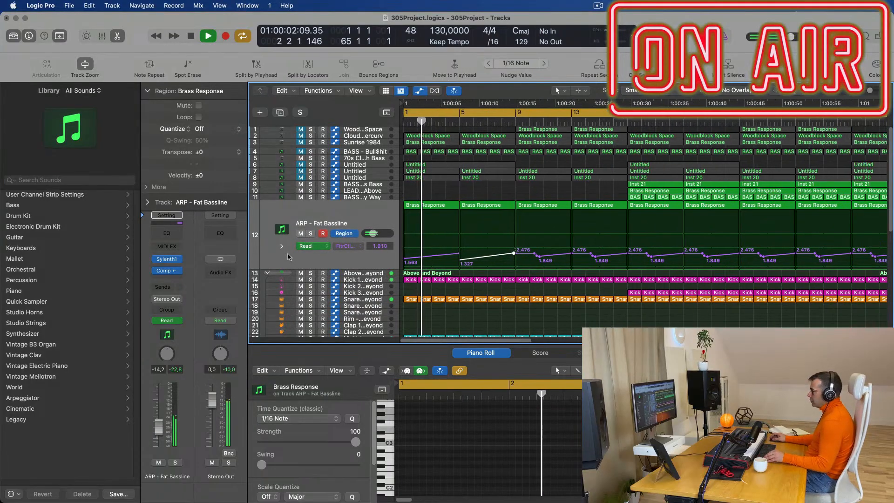
key(super+Left)
key(super+Left)
key(super+Right)
key(super+Right)
key(super+Right)
key(super+Right)
key(super+Right)
key(super+Right)
key(space)
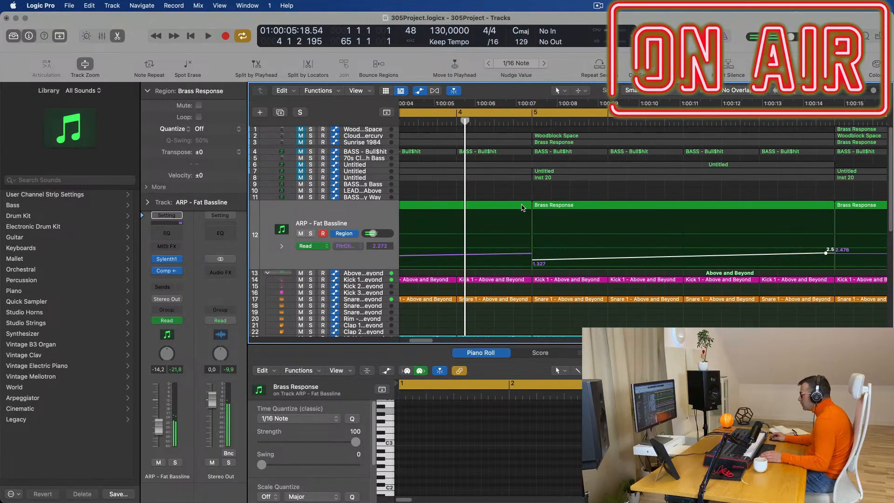
click(523, 207)
click(555, 208)
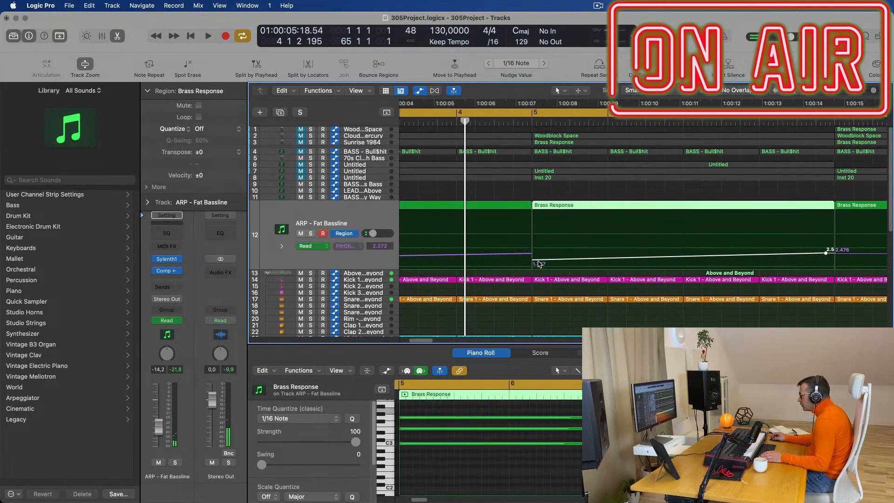
drag(536, 258, 533, 253)
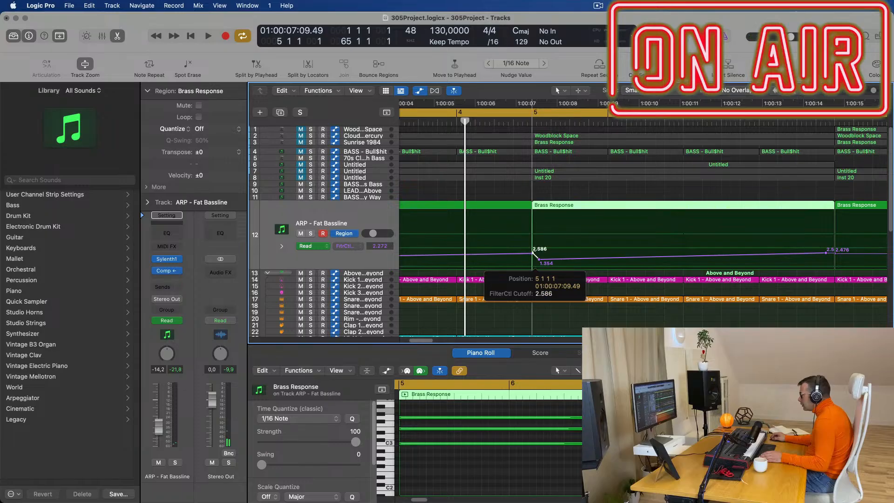
key(Return)
key(space)
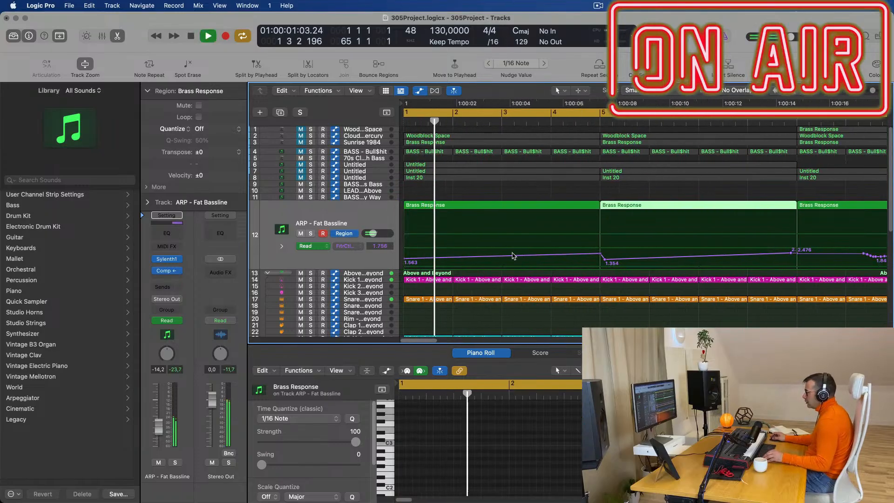
- Unmute the Untitled pad on track 6 and play the intro from bar 1 with it
scroll(510, 256, down, 5)
key(Return)
scroll(487, 288, down, 5)
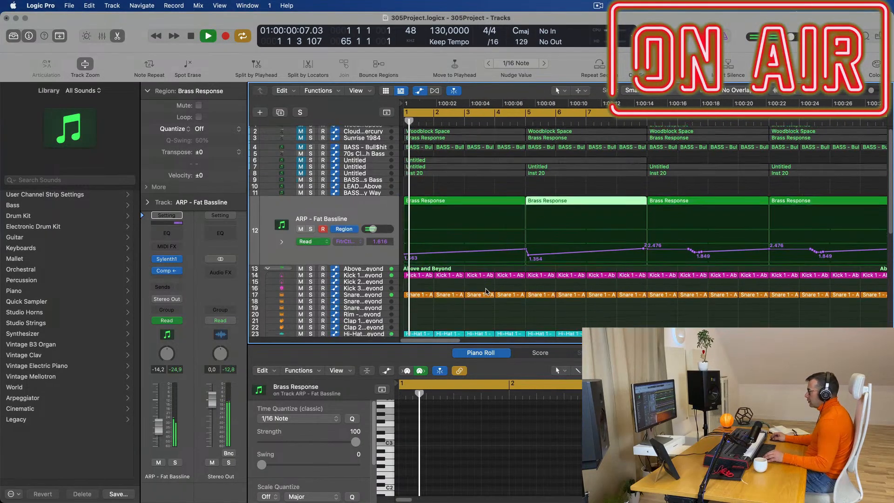
scroll(489, 261, right, 1)
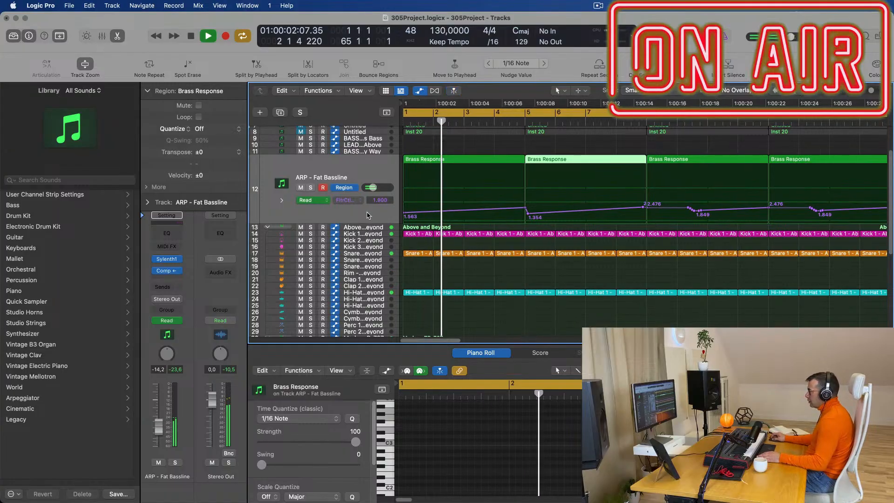
click(322, 172)
scroll(481, 214, up, 5)
key(Return)
key(space)
click(333, 165)
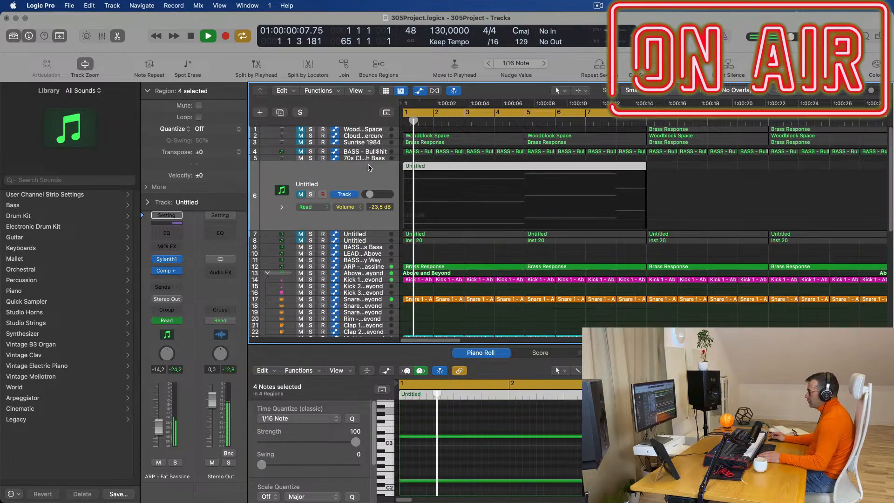
key(space)
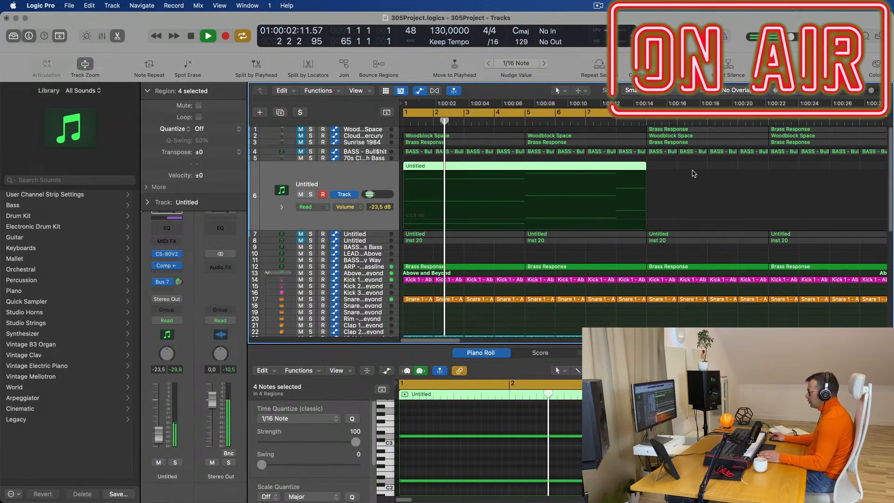
- Split track 6's first Untitled region at bar 5 and delete its second half, replaying the intro
key(Return)
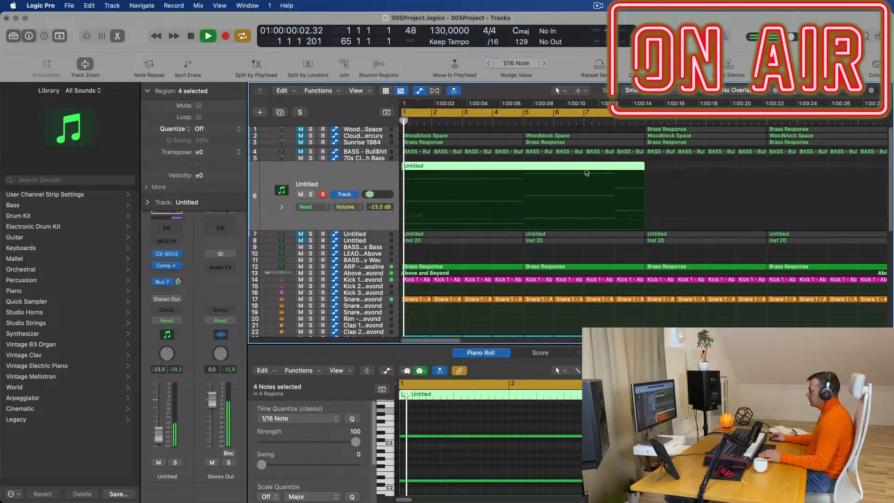
click(522, 168)
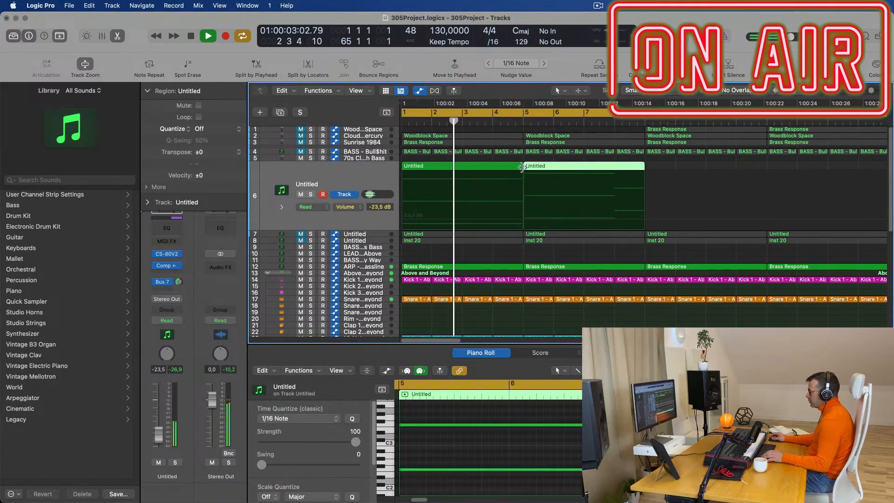
key(Delete)
- Replace the CS-80V2 instrument on track 6 with a stereo Sylenth1
click(352, 186)
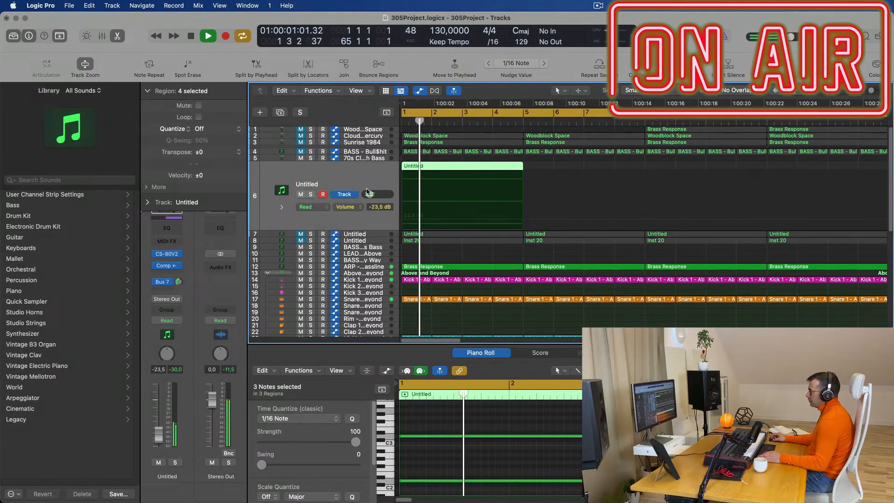
click(178, 254)
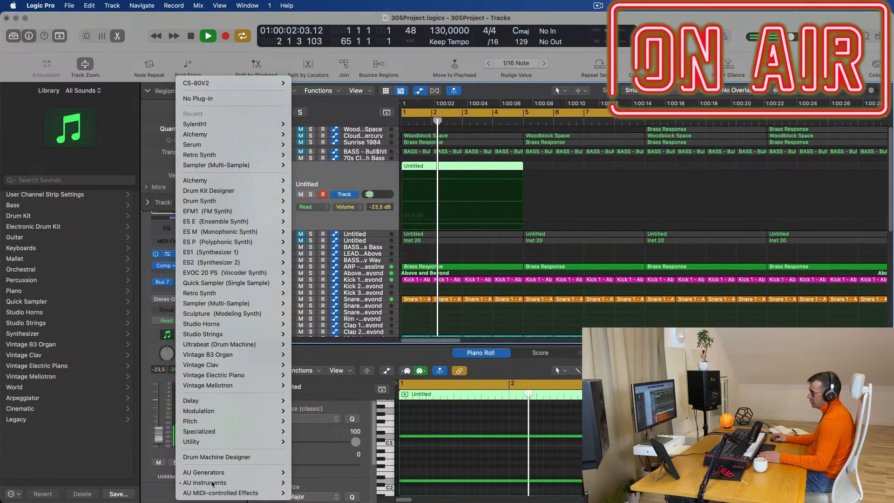
mouse_move(221, 483)
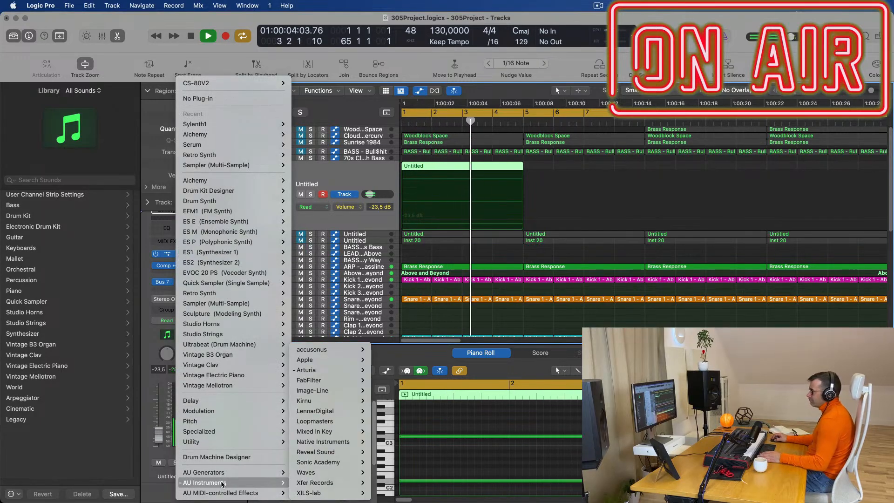
mouse_move(259, 124)
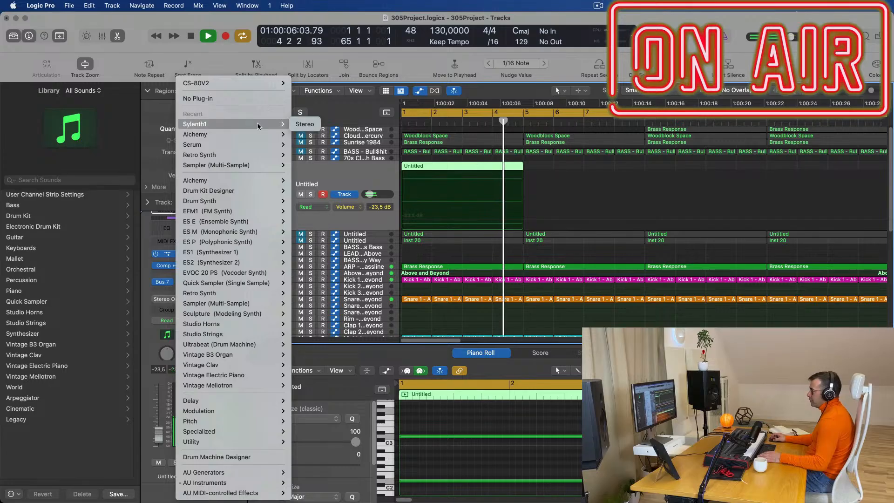
click(304, 124)
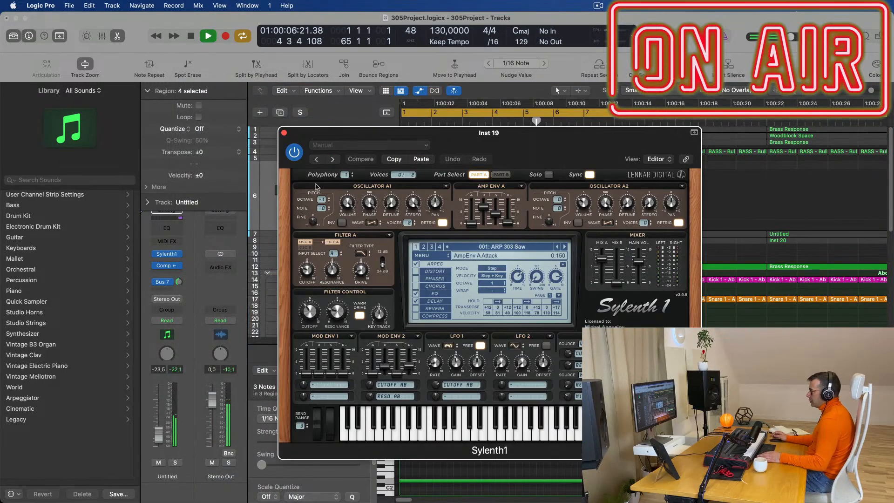
- Move the Sylenth1 window aside, look over the presets and switch to bank 2, starting with ARP 1985 Dav&Len 2
key(space)
drag(576, 145, 511, 124)
key(space)
key(space)
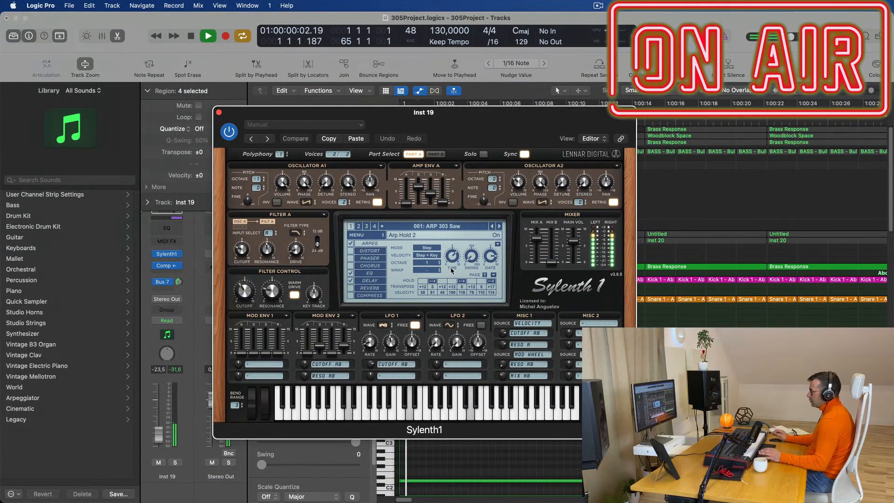
click(456, 227)
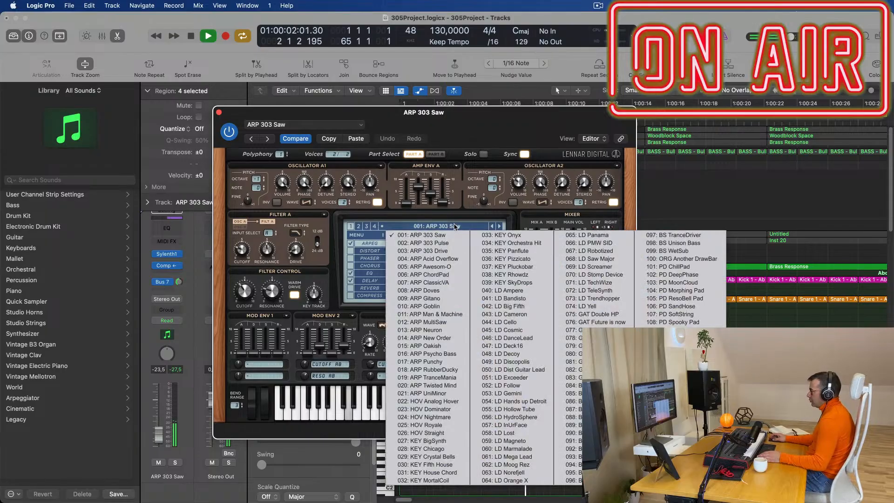
click(359, 226)
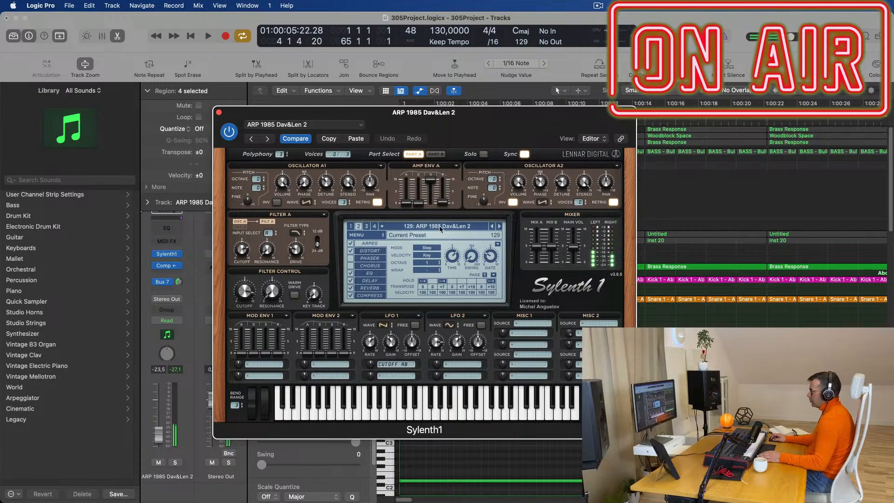
- Look through Sylenth1's bank 2 presets, switch to bank 3 and load 258: PD Lost Memories for the track 6 pad
click(404, 228)
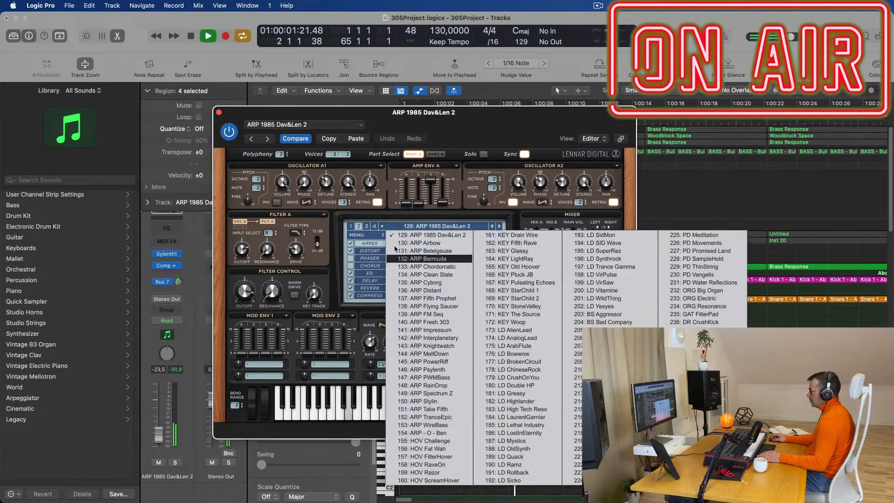
click(367, 227)
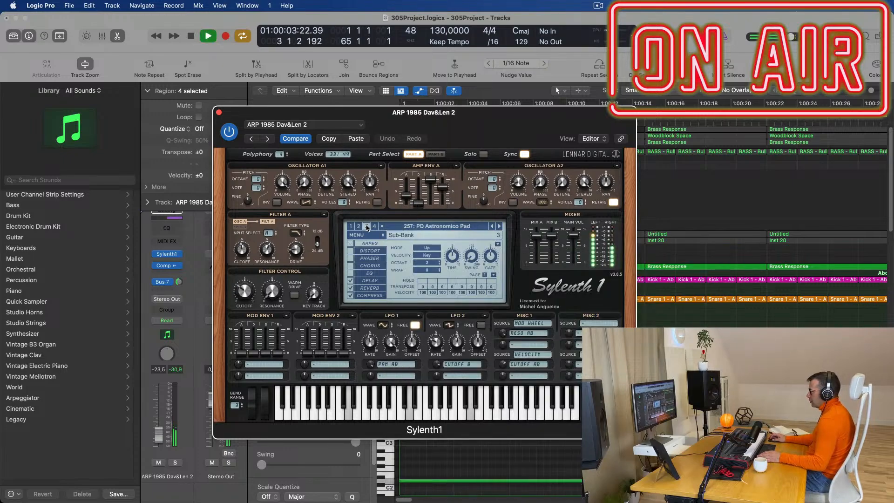
click(436, 226)
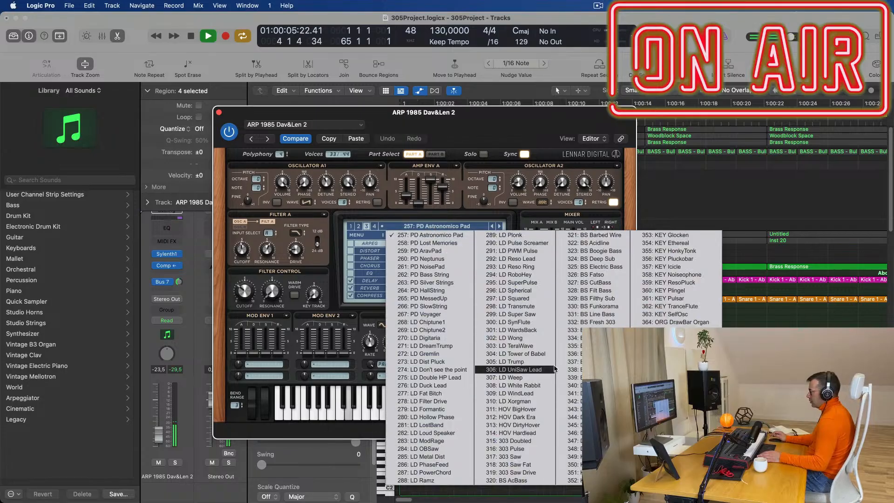
click(452, 243)
key(space)
key(space)
- Move the Sylenth1 window aside, step forward through the pad presets to 261: PD NoisePad and close the plug-in window
drag(489, 113, 724, 113)
click(738, 227)
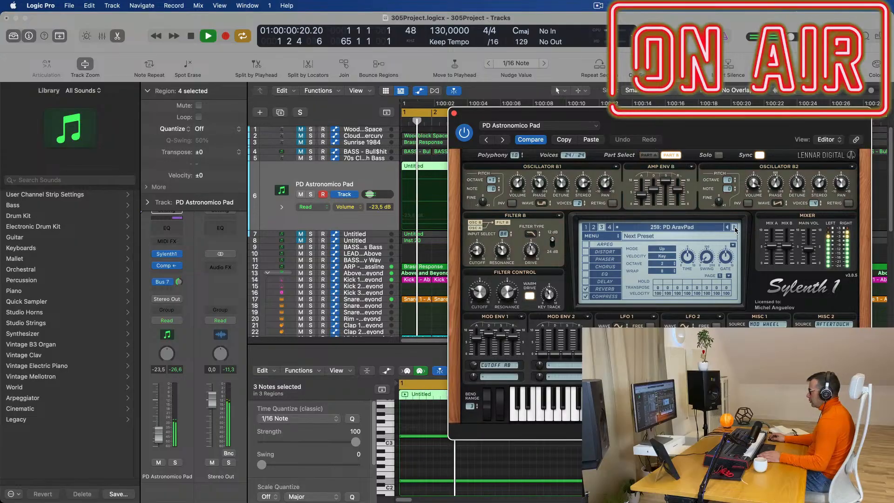
click(736, 227)
click(735, 227)
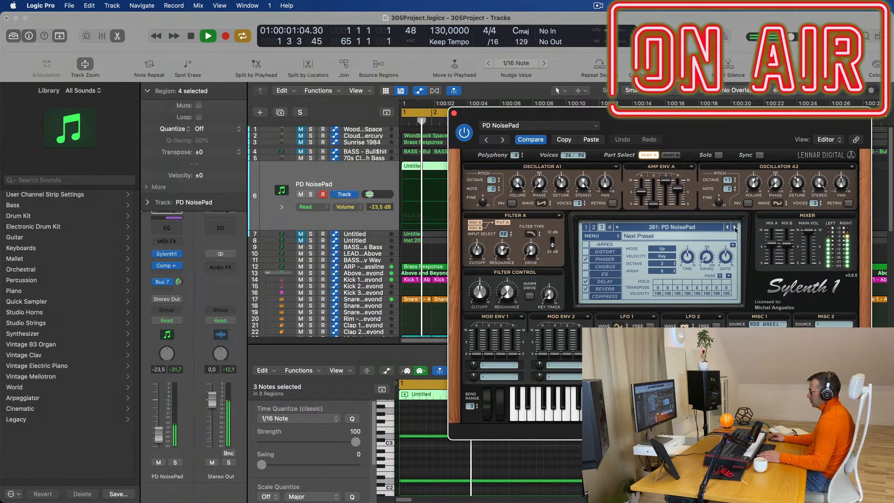
drag(741, 115, 577, 152)
key(Return)
click(291, 149)
- Lower the PD NoisePad track's volume to -27.5 dB while playing the intro from bar 1
key(space)
key(space)
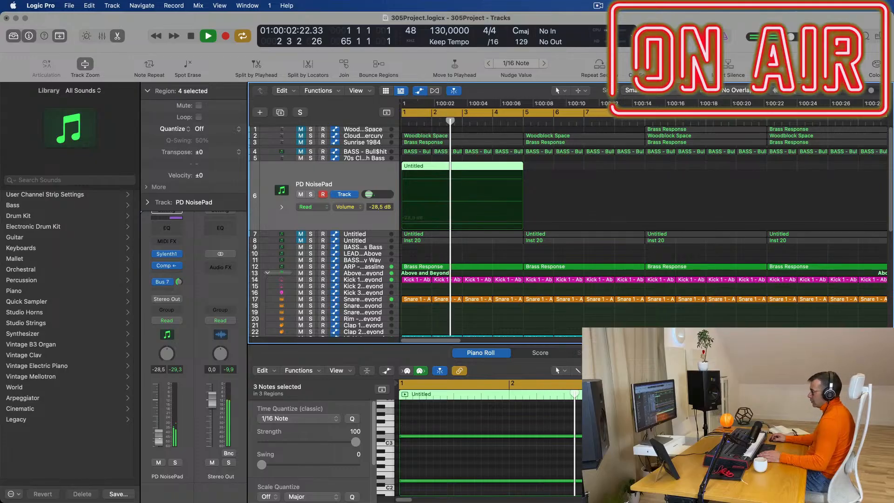
key(Return)
- Delete all Untitled regions from bar 17 onward on the PD NoisePad track
scroll(549, 180, down, 2)
scroll(506, 166, down, 3)
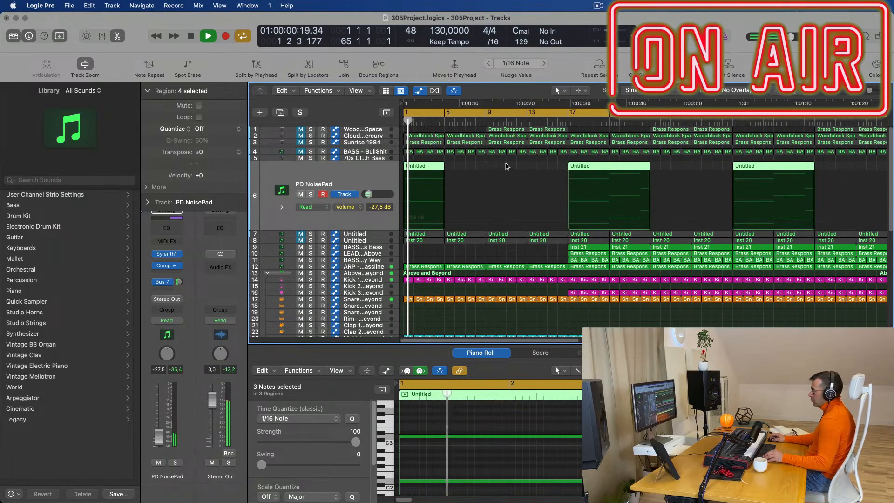
scroll(551, 163, down, 2)
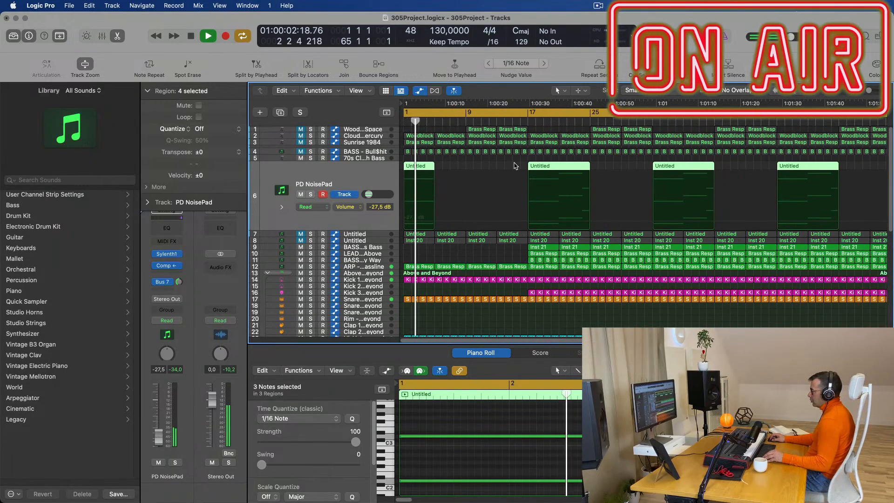
drag(514, 165, 815, 173)
key(Delete)
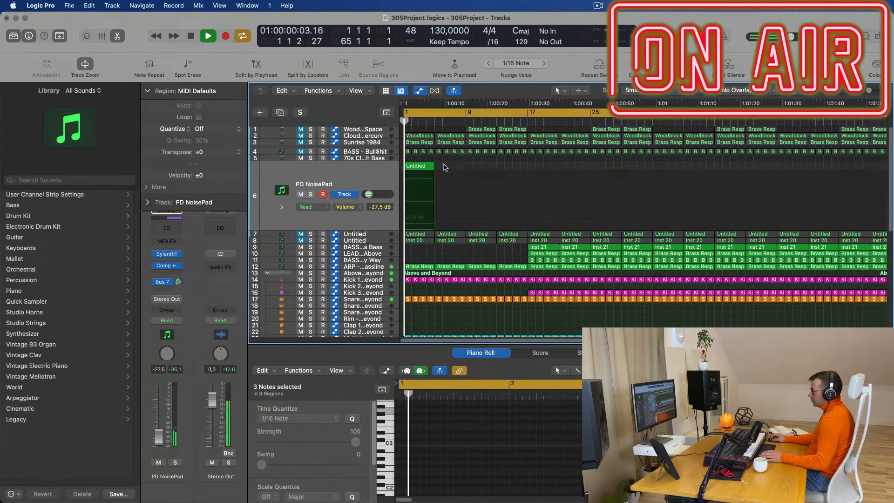
- Repeat the remaining four-bar Untitled region on the PD NoisePad track to fill bars 1 to 16, and replay the intro
click(408, 168)
key(super+z)
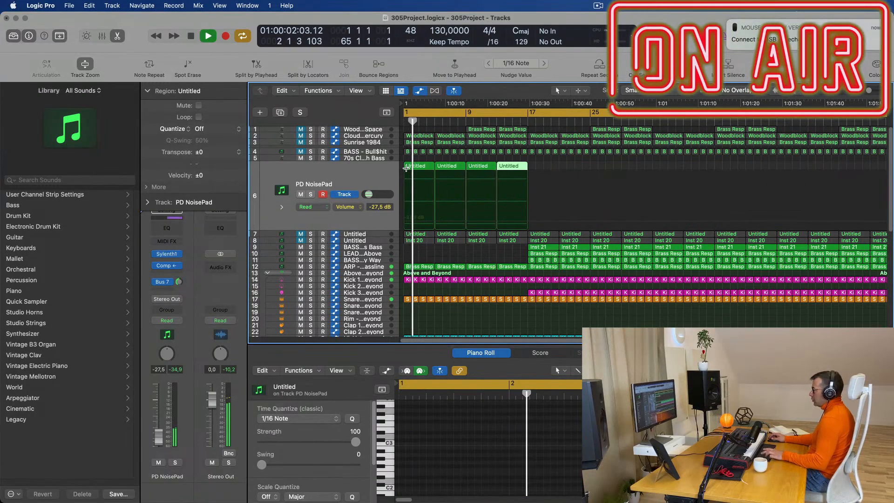
key(Return)
key(space)
click(373, 181)
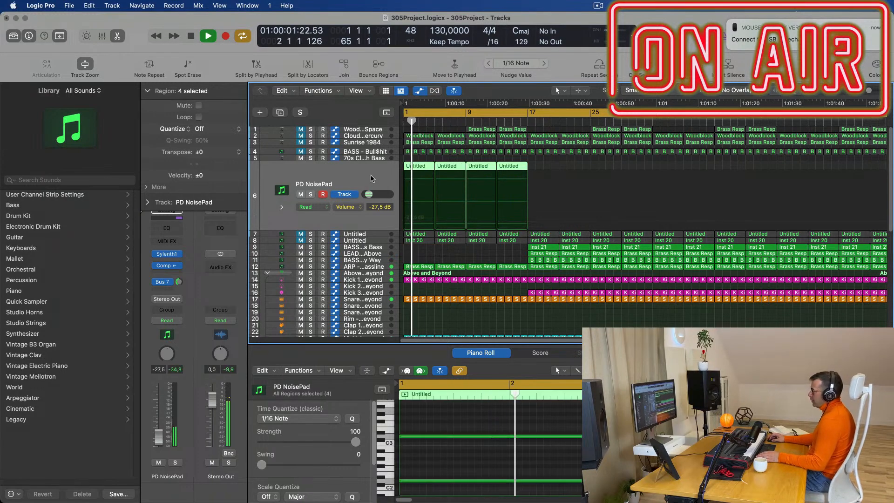
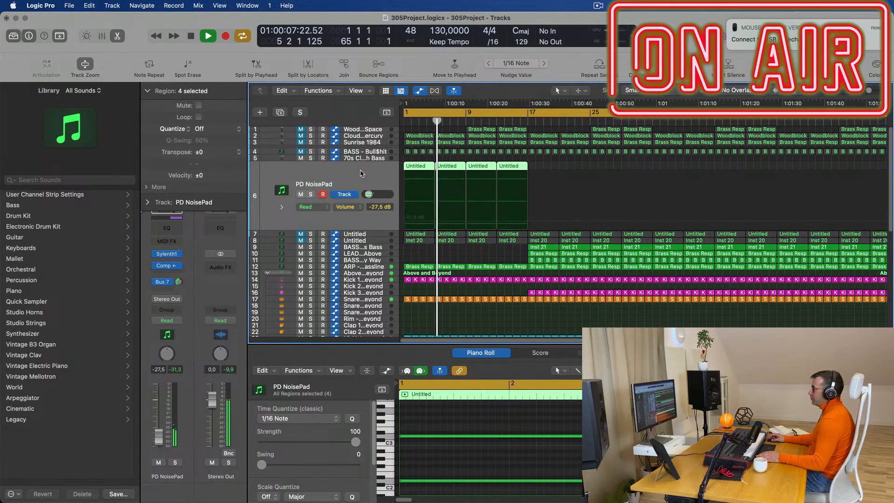
key(Return)
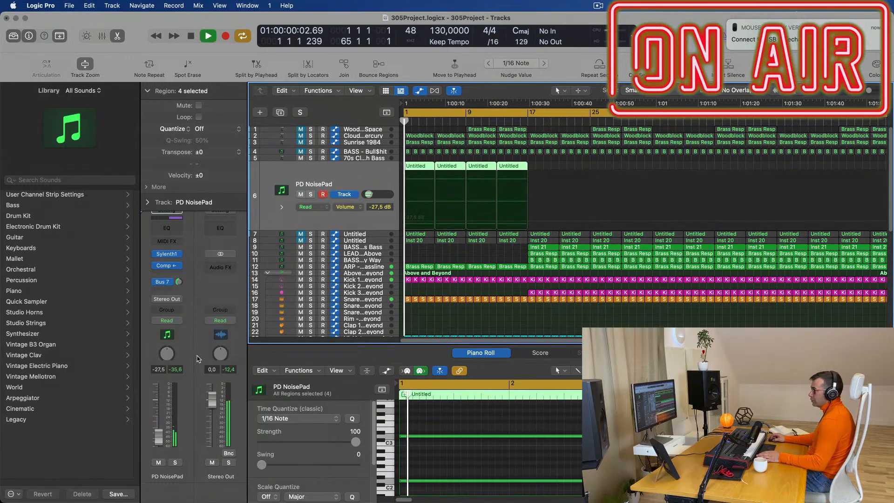
- Set Filter A Cutoff to 4.866 in the pad's Sylenth1 and the PD NoisePad track's volume to -22.0 dB
click(169, 256)
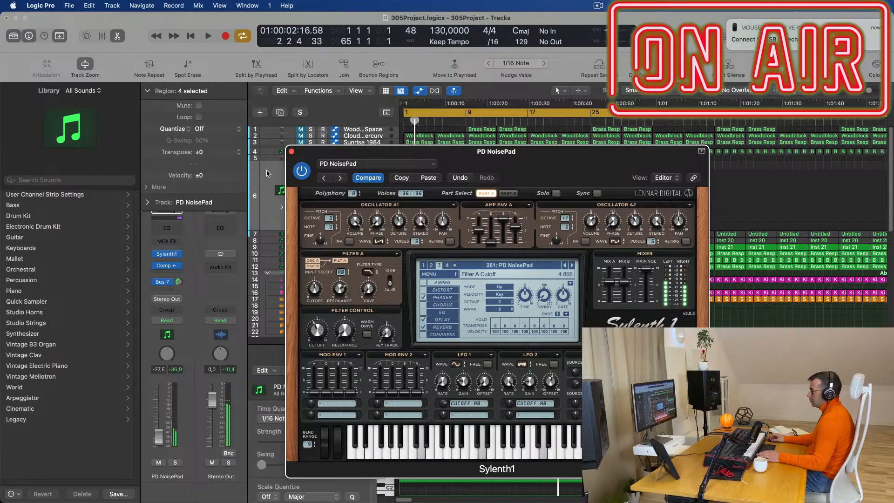
click(292, 151)
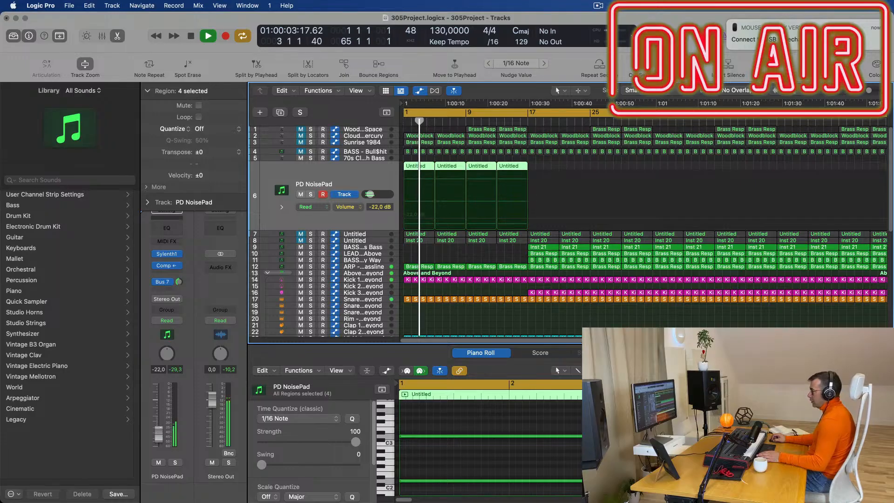
scroll(433, 212, down, 5)
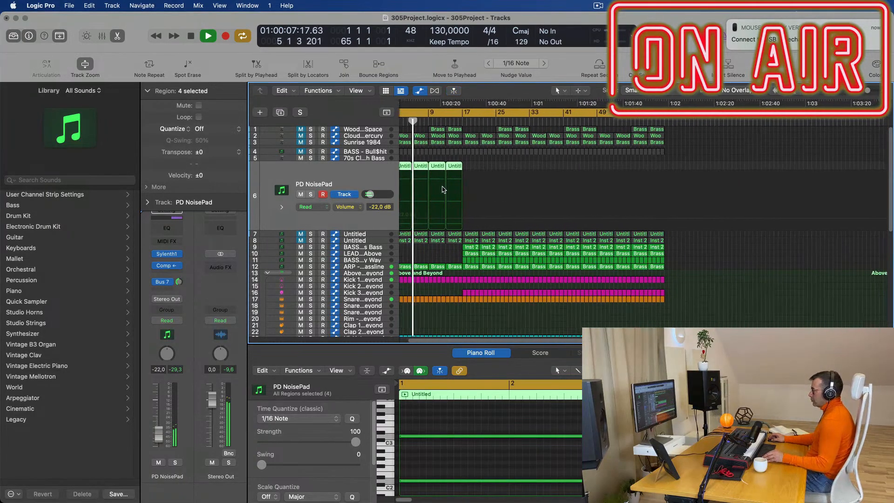
scroll(550, 191, up, 3)
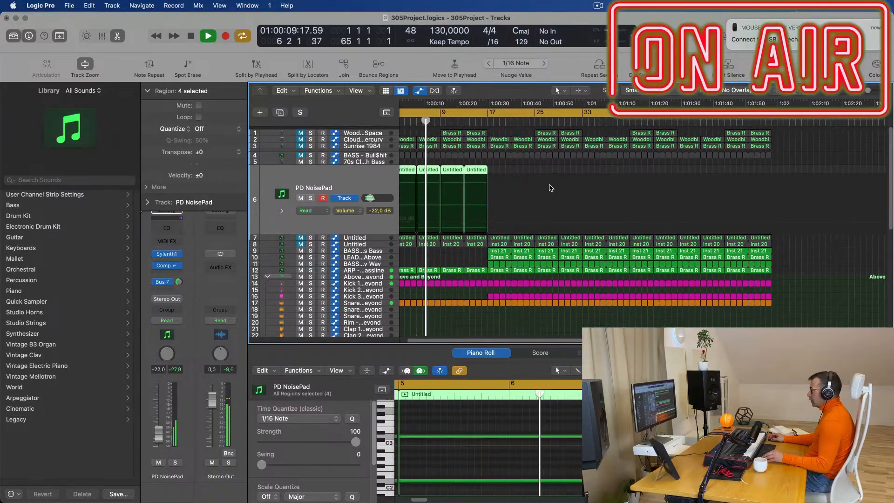
scroll(592, 186, up, 5)
key(Return)
- Set the volume of the Snare 1 - Above and Beyond track to -14.4 dB during playback
scroll(446, 274, down, 3)
scroll(410, 261, down, 2)
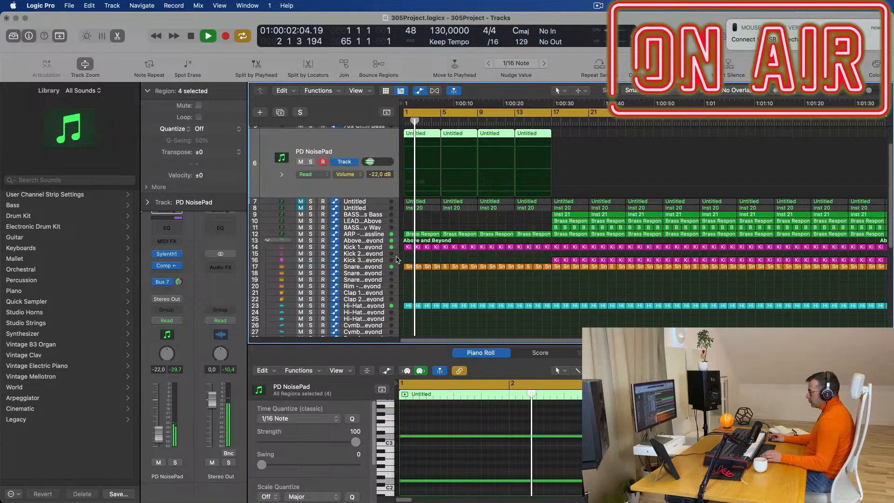
click(385, 268)
key(space)
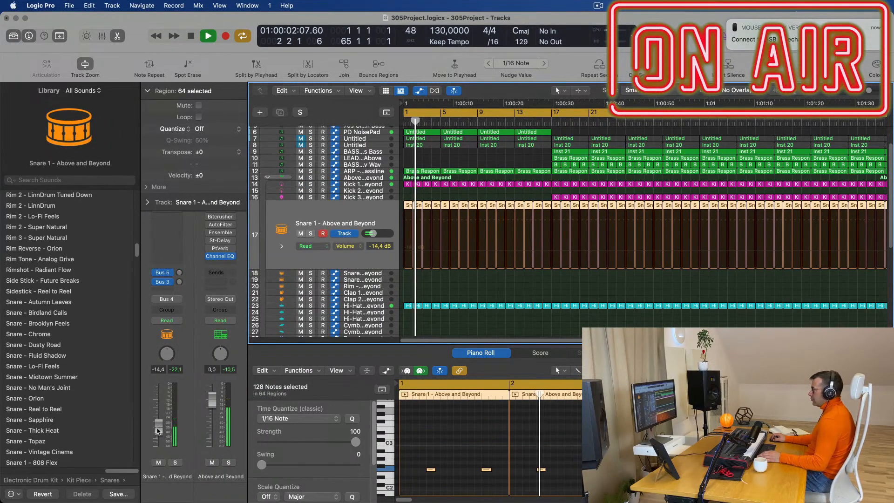
- Copy the bar 1 hi-hat region from track 38 to bar 1 of the Snare 1 - Modern TR-707 track
scroll(454, 256, down, 5)
scroll(454, 256, down, 1)
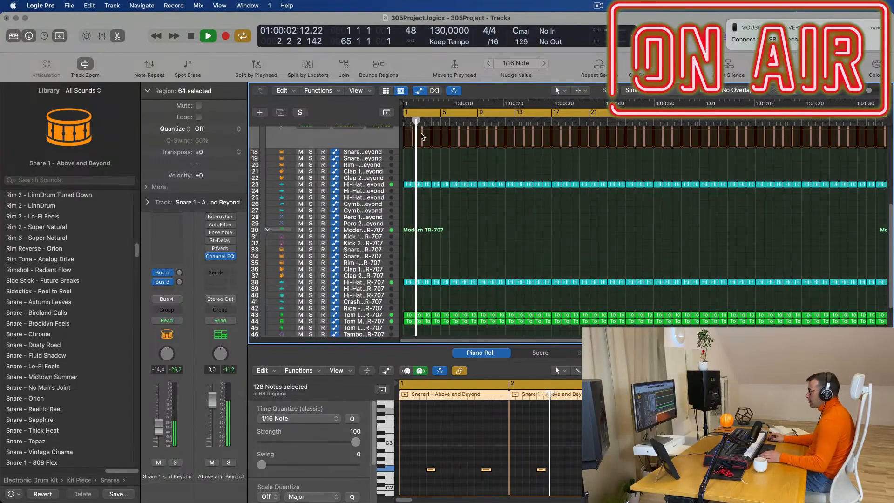
scroll(414, 167, up, 2)
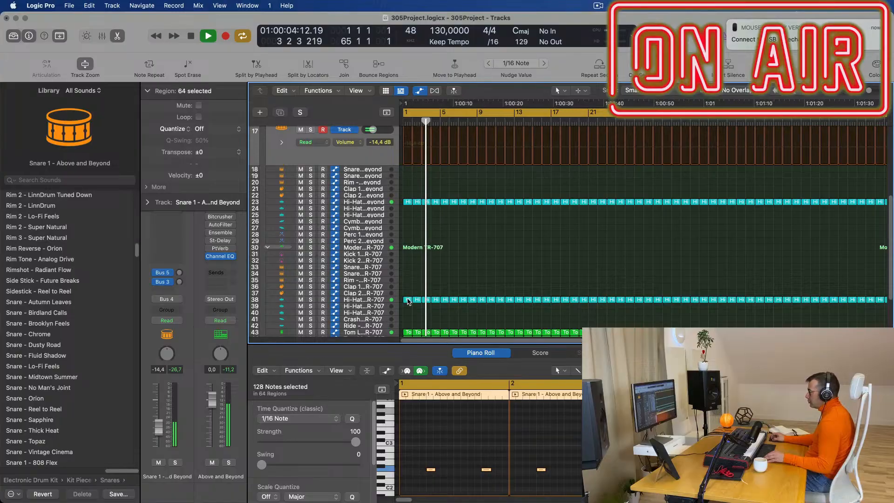
click(408, 299)
drag(408, 300, 408, 268)
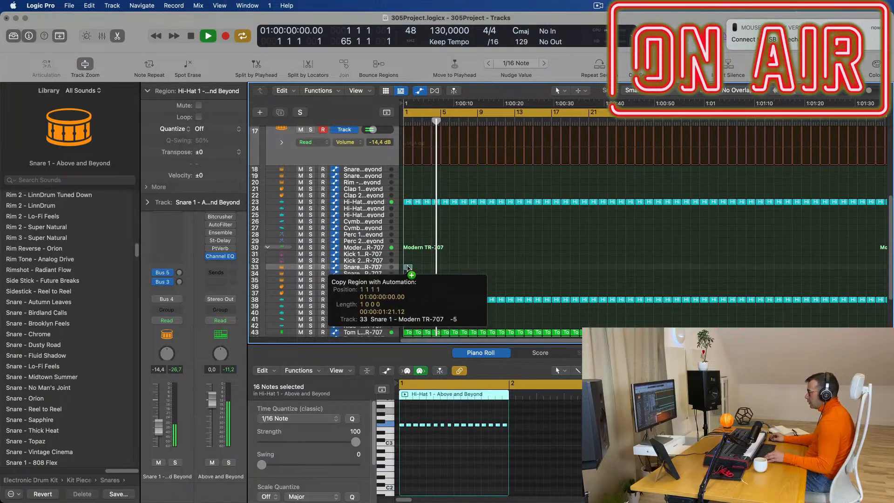
drag(430, 321, 430, 321)
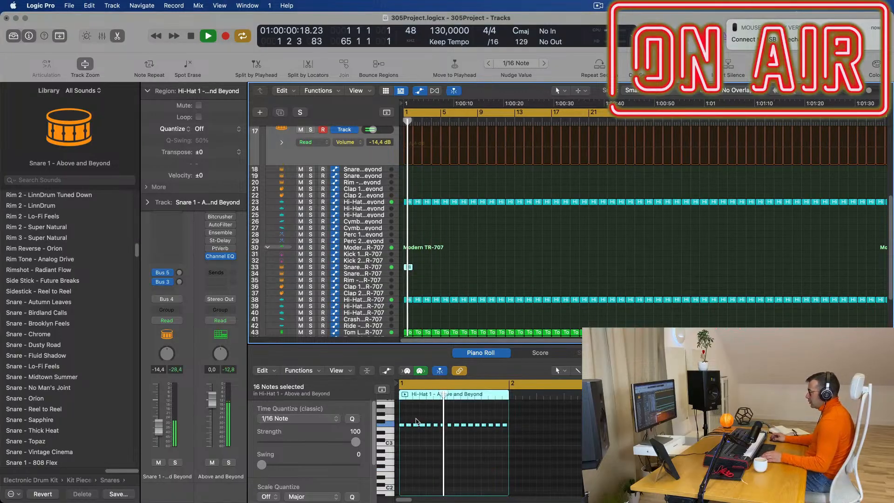
- Delete all notes except the first in the region copied to the Snare 1 - Modern TR-707 track
key(space)
drag(406, 419, 510, 431)
key(Delete)
key(space)
key(space)
scroll(447, 465, up, 5)
key(space)
key(space)
scroll(471, 435, right, 1)
- Move the remaining note to the last sixteenth of beat 2 and copy it to the last sixteenth of the bar
drag(404, 425, 477, 426)
key(space)
key(space)
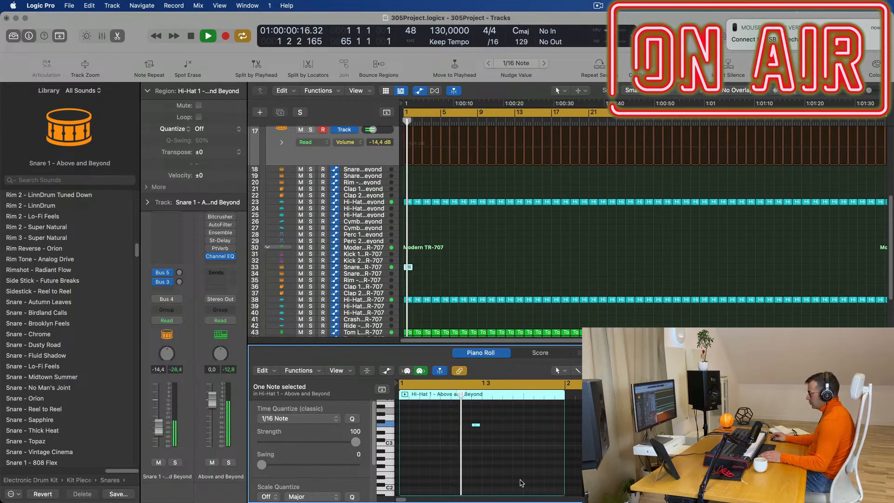
key(space)
key(space)
drag(477, 426, 560, 428)
key(space)
key(space)
- Transpose both notes down one octave and replay the bar
drag(465, 415, 566, 445)
key(alt+shift+Down)
key(space)
key(space)
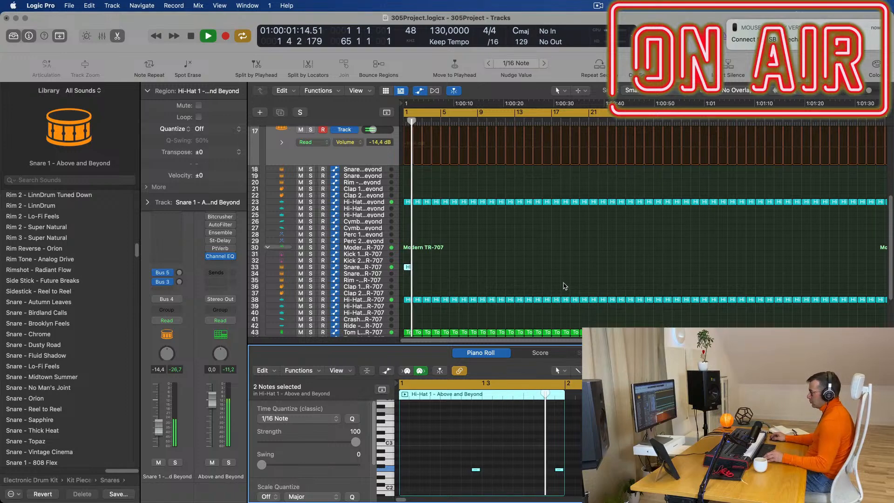
- Repeat the one-bar region on the Snare 1 - Modern TR-707 track until it fills all 64 bars
scroll(565, 286, down, 5)
key(space)
key(space)
drag(459, 265, 391, 272)
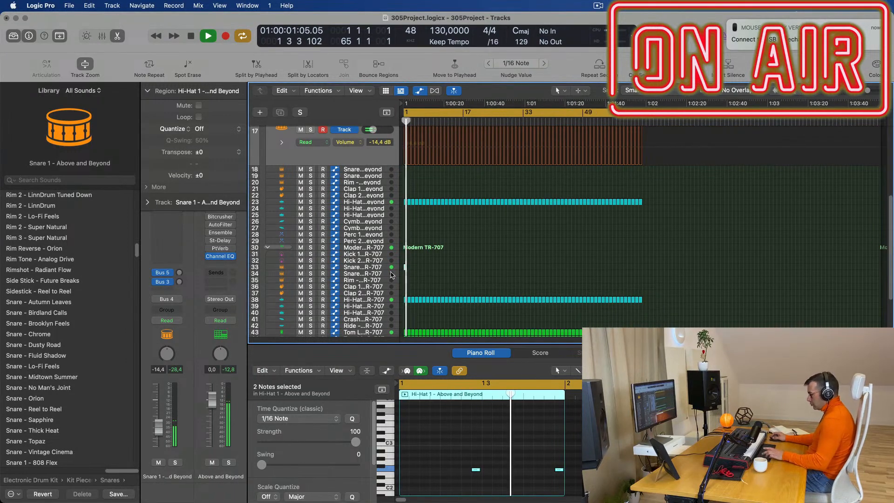
key(super+r)
key(super+r)
drag(475, 265, 385, 271)
key(super+r)
key(super+r)
key(super+r)
key(super+r)
key(super+r)
key(super+r)
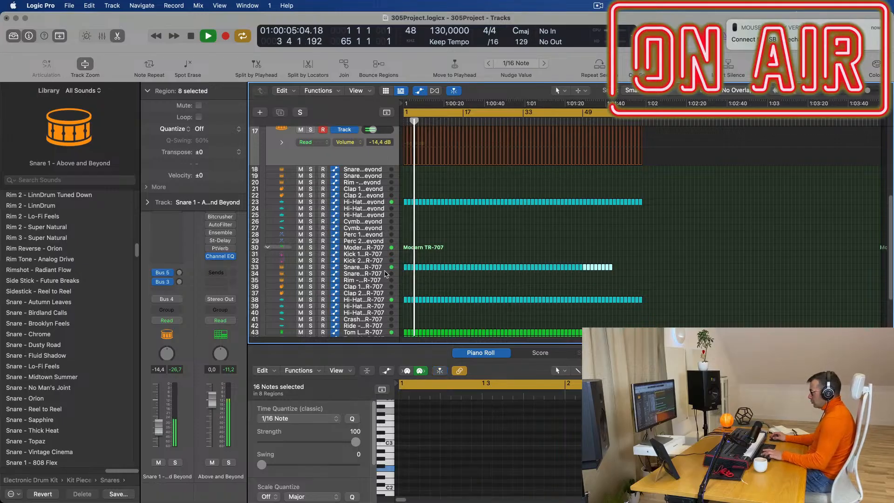
key(space)
- Set the Snare 1 - Modern TR-707 track's volume to -14.0 dB and replay the arrangement from bar 1
click(372, 270)
key(space)
key(space)
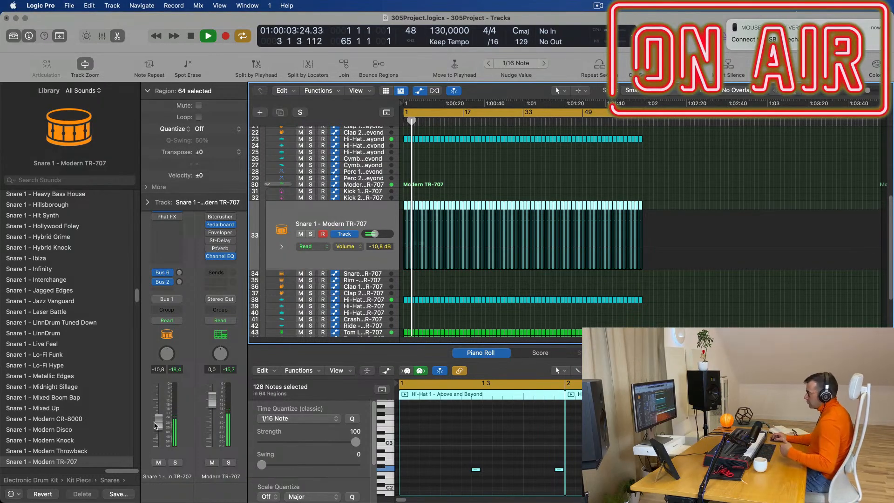
drag(159, 424, 160, 426)
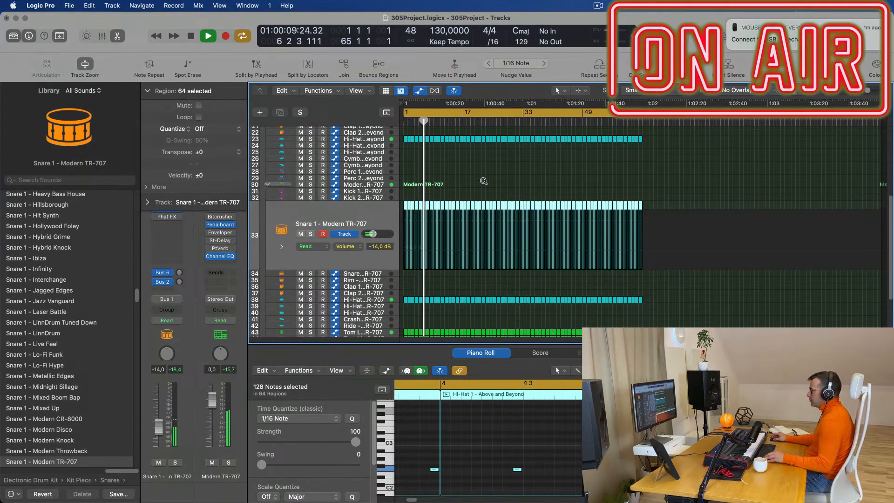
scroll(490, 209, down, 2)
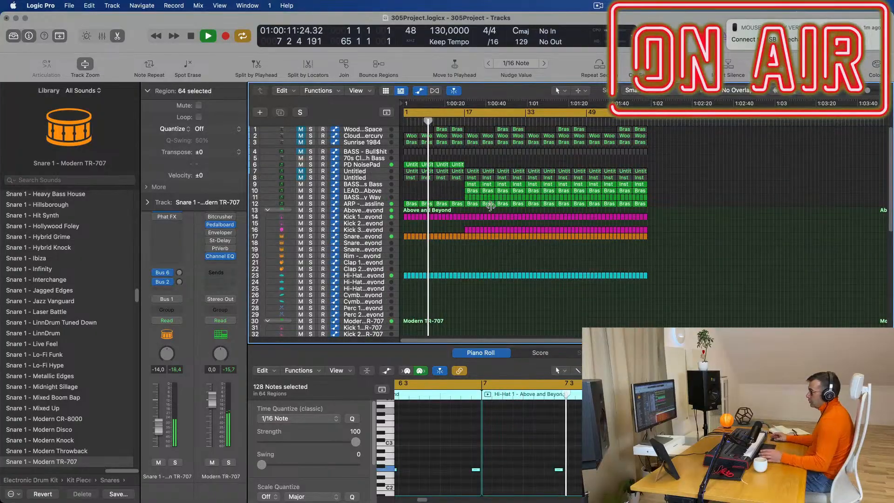
key(Return)
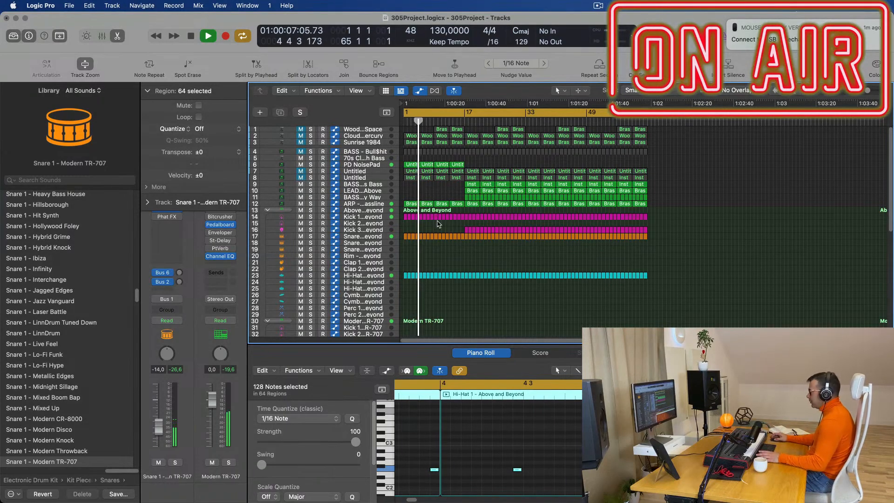
- Copy the bar 1 hi-hat region from track 38 to bar 1 of the Modern TR-707 rim track (35)
scroll(457, 246, up, 2)
scroll(457, 244, down, 5)
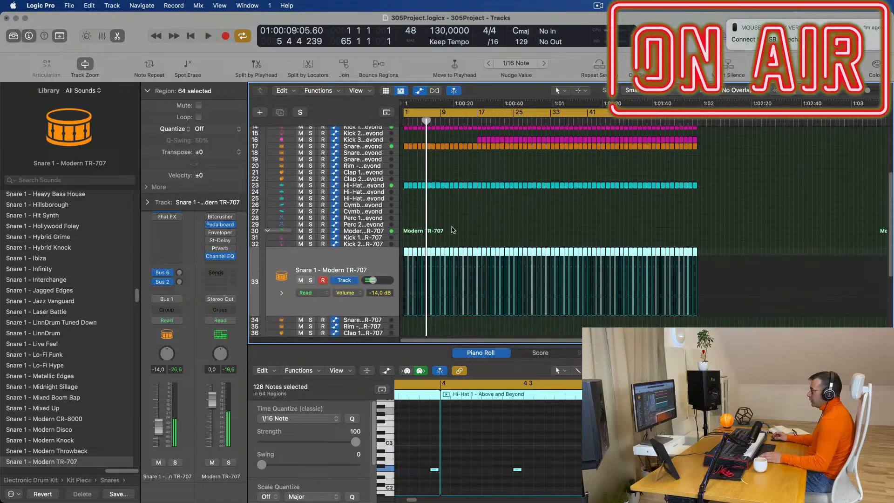
key(Return)
scroll(415, 229, down, 1)
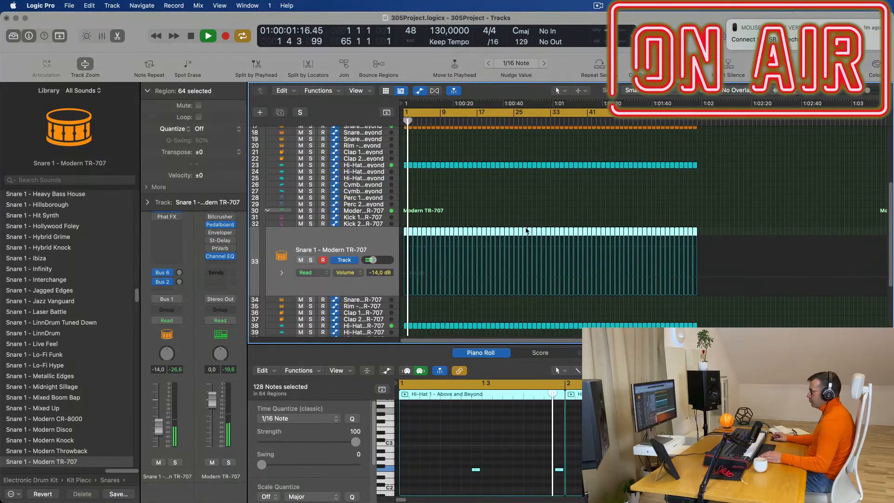
scroll(526, 230, down, 3)
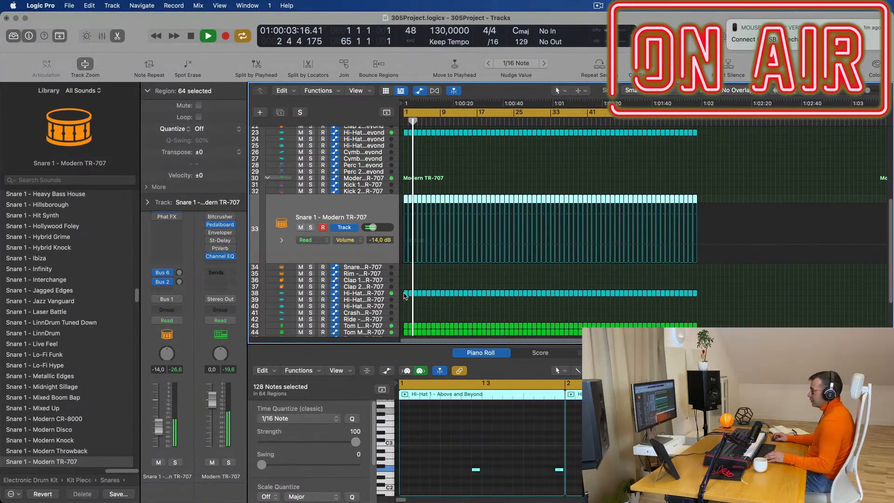
drag(404, 296, 406, 274)
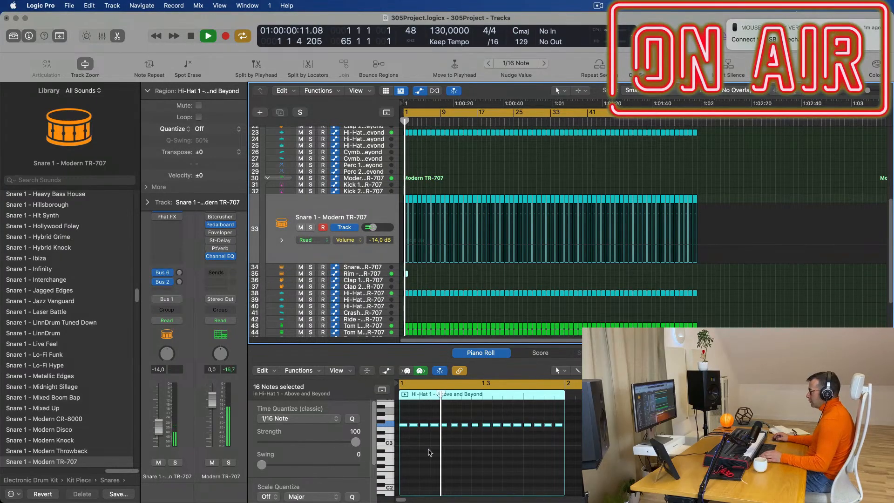
- Delete the first four notes and the eighth note of the one-bar region on the Modern TR-707 rim track
click(454, 465)
scroll(456, 465, right, 2)
key(super+Right)
key(super+Right)
key(space)
scroll(465, 459, left, 4)
drag(408, 413, 468, 433)
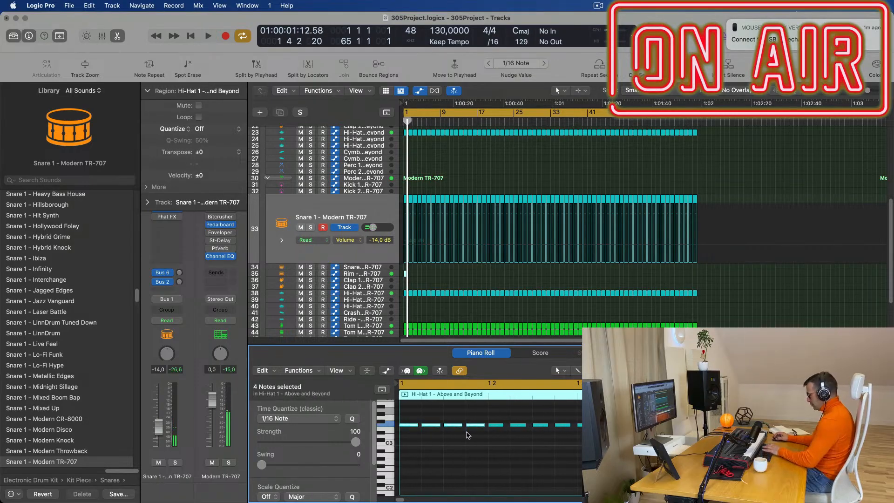
key(space)
scroll(478, 438, left, 5)
key(space)
key(space)
scroll(457, 445, right, 3)
scroll(418, 421, left, 2)
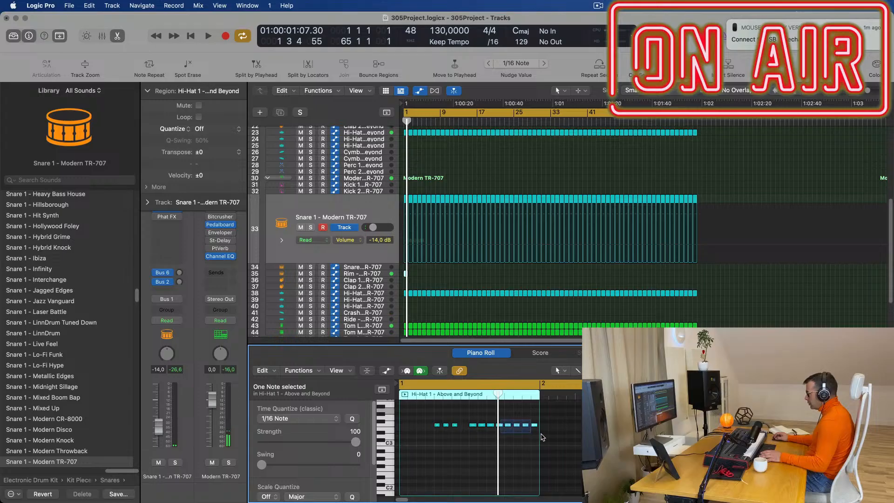
- Delete the ninth to thirteenth notes of the rim region, keeping the bar's last three, and replay the bar
drag(550, 434, 551, 434)
drag(470, 414, 500, 436)
key(Delete)
key(space)
scroll(483, 305, down, 3)
scroll(484, 305, up, 1)
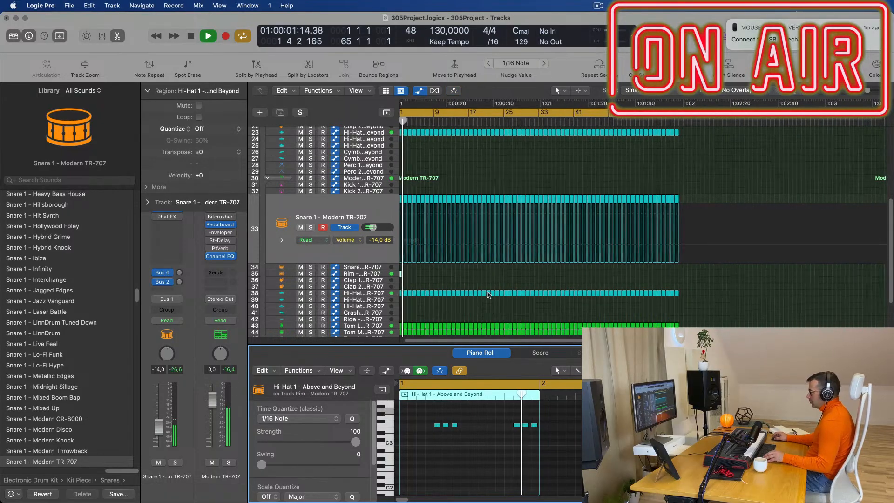
- Transpose all six rim notes down one octave and set the Rim - Modern TR-707 track's volume to -19.5 dB
click(412, 275)
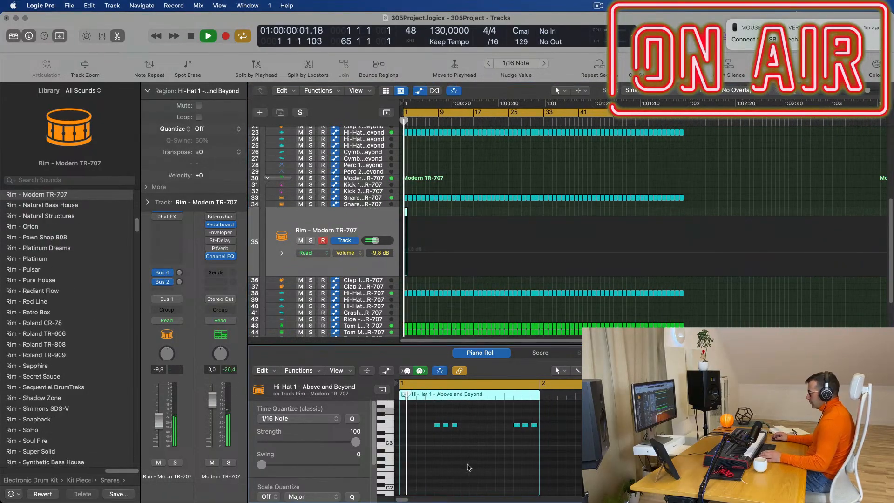
key(super+a)
key(alt+shift+Down)
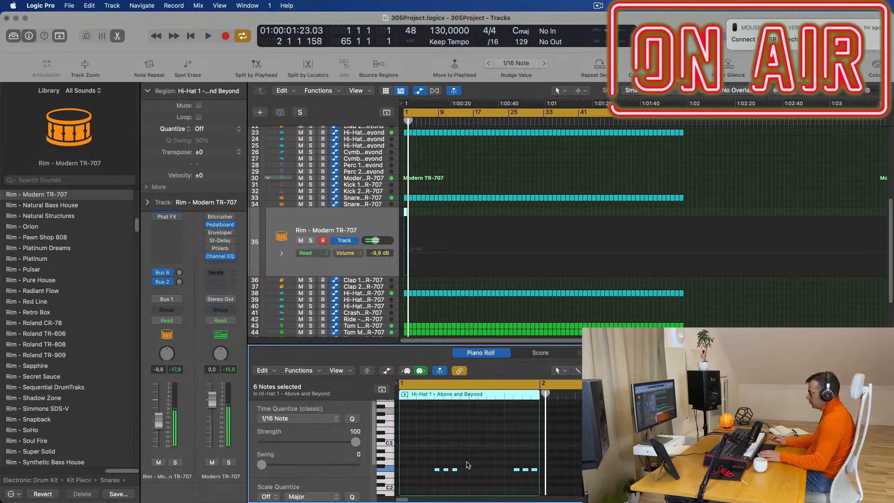
click(359, 264)
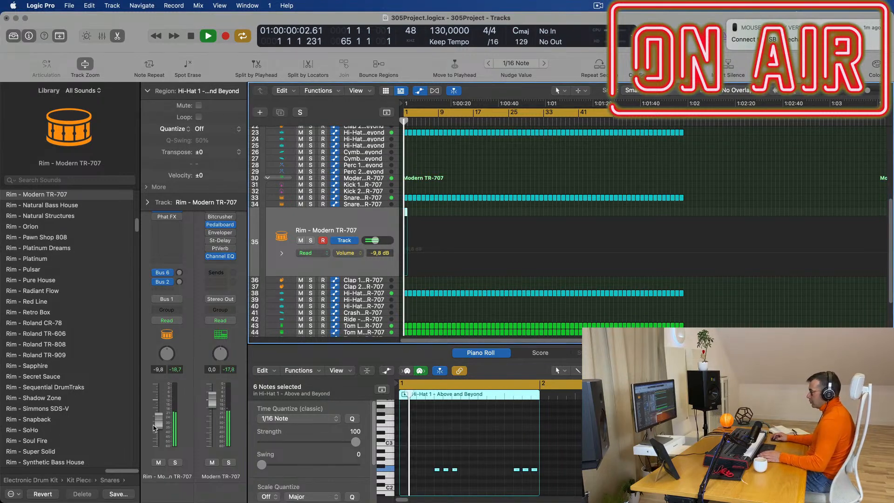
mouse_move(159, 419)
mouse_down()
mouse_move(166, 429)
mouse_move(158, 435)
mouse_up()
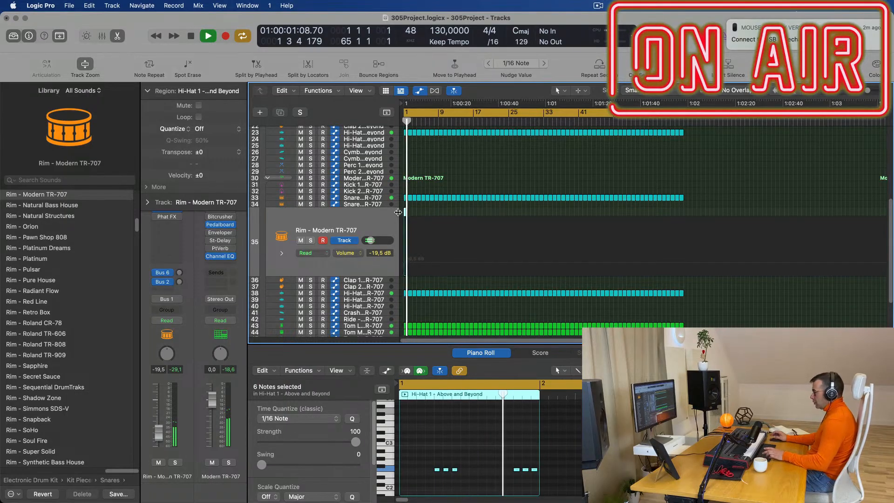
- Lengthen the rim region to two bars and repeat it five times along its track
key(super+Right)
key(super+Right)
key(super+Right)
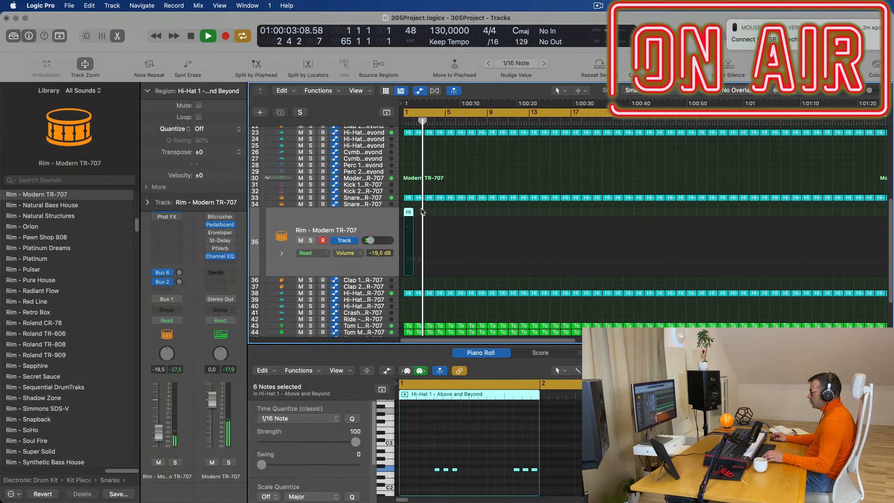
drag(409, 212, 424, 213)
key(super+r)
key(super+r)
key(super+r)
key(super+r)
key(super+r)
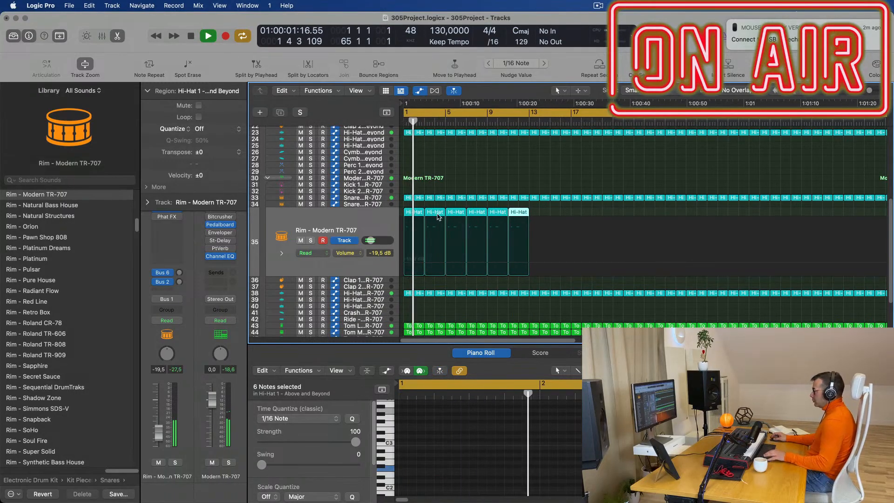
- Select the six two-bar rim regions and repeat the block five times, past the end of bar 64
scroll(441, 214, down, 3)
scroll(441, 214, down, 3)
drag(499, 211, 410, 213)
key(super+r)
key(super+r)
key(super+r)
key(super+r)
key(super+r)
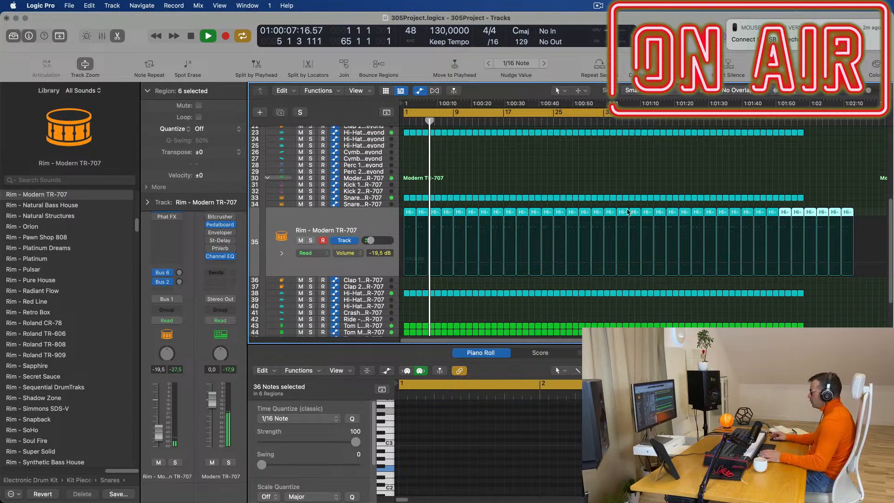
- Delete the four surplus rim regions beyond bar 64 and replay the arrangement from bar 1
drag(868, 210, 813, 217)
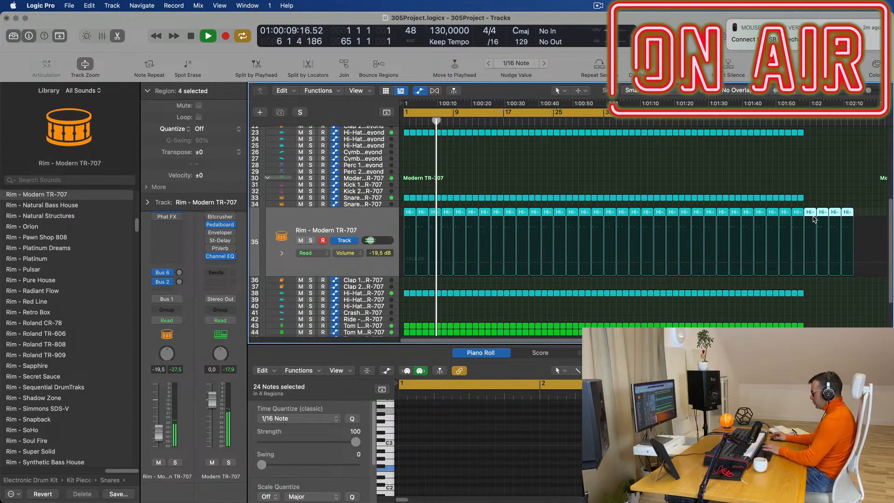
key(Delete)
key(space)
key(Return)
key(space)
key(super+Right)
key(super+Right)
key(super+Right)
key(super+Right)
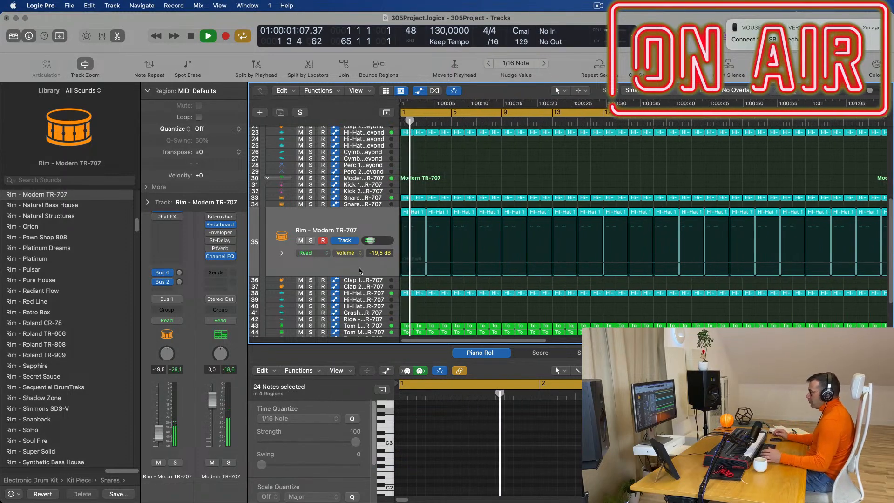
key(super+Right)
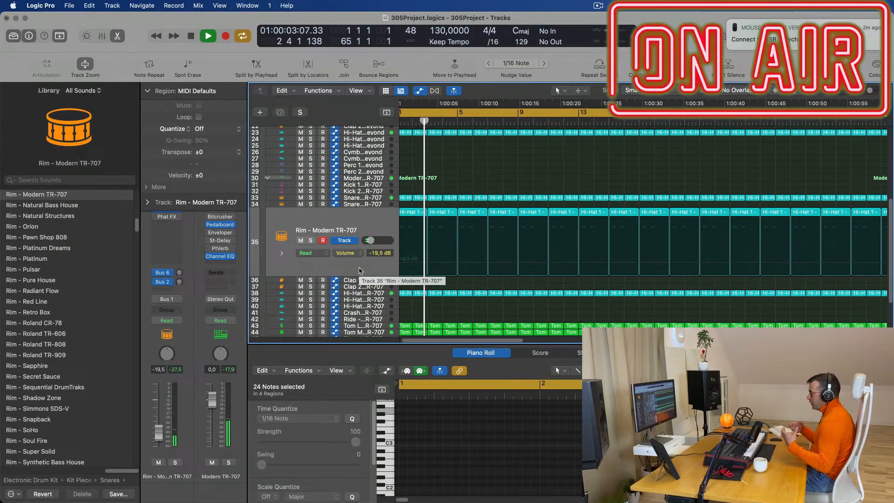
- Copy the bar 1 hi-hat region from track 38 to the Modern TR-707 crash track (41) and delete every note except the first
scroll(360, 270, down, 1)
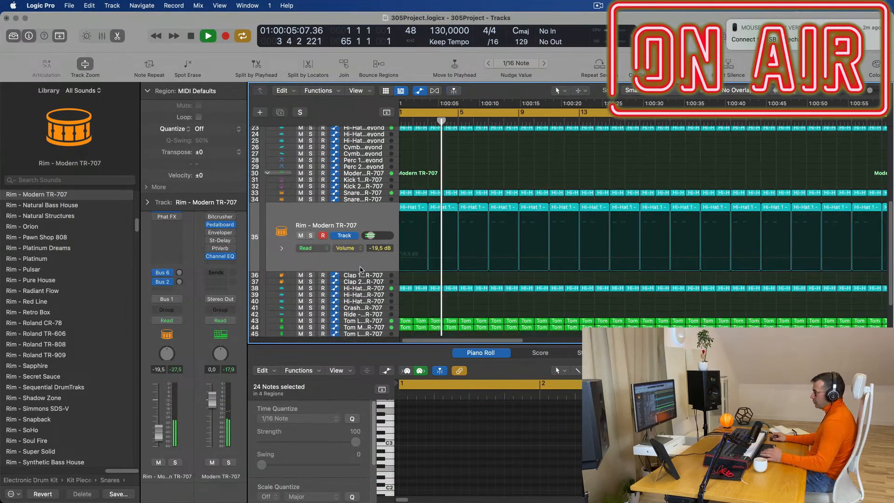
scroll(401, 259, down, 4)
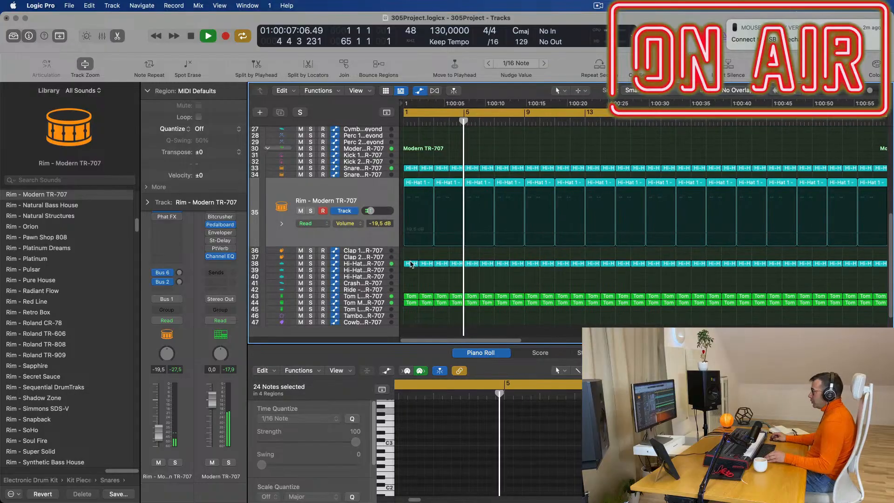
click(412, 264)
drag(410, 265, 411, 283)
drag(414, 418, 537, 439)
key(Delete)
key(space)
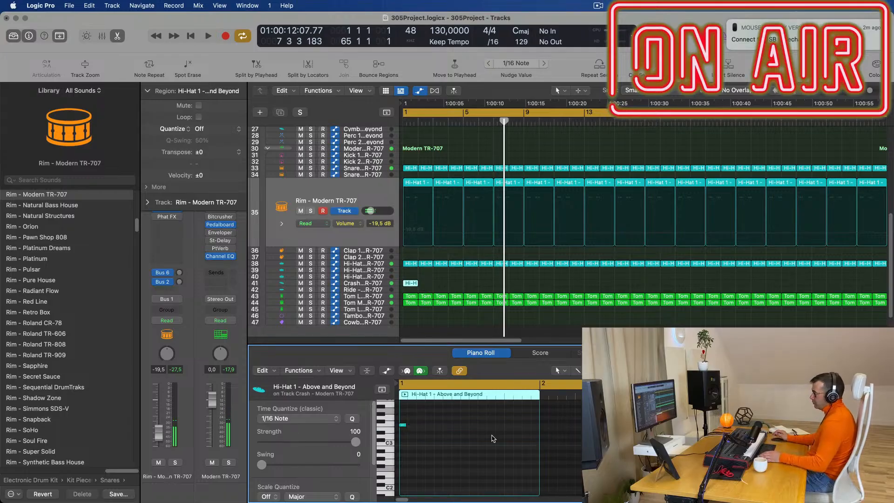
- Audition the crash hit from bar 1 and place the one-note crash region at bar 17 of its track
key(space)
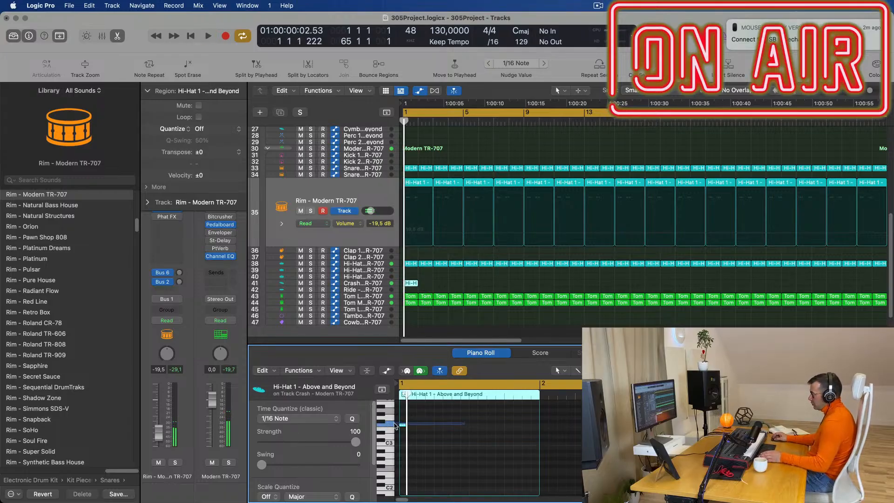
drag(387, 425, 388, 425)
key(space)
scroll(440, 282, down, 3)
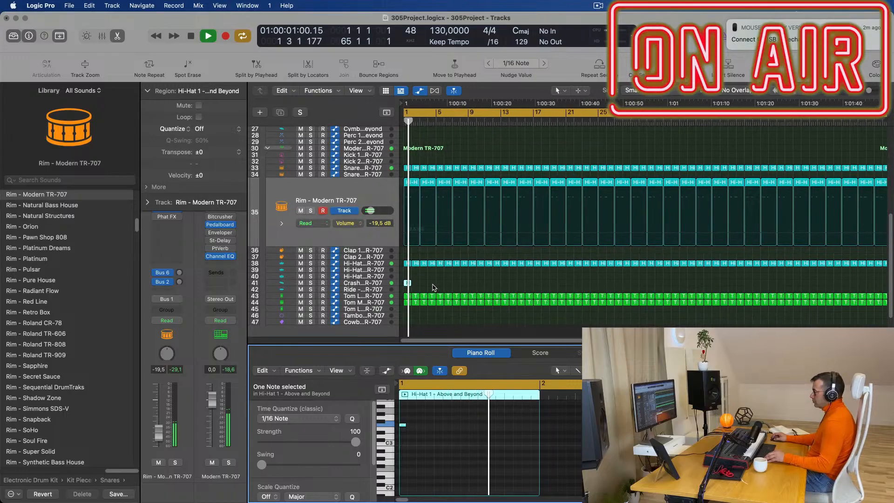
scroll(405, 285, up, 3)
click(374, 283)
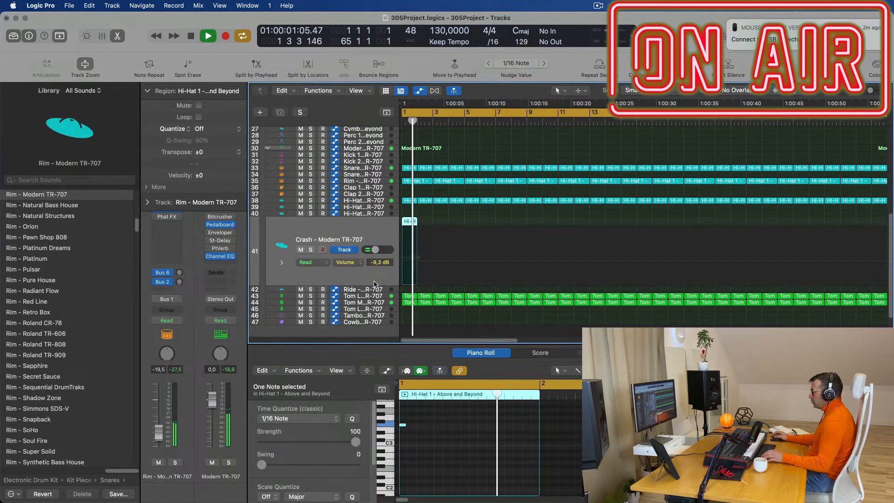
scroll(454, 251, down, 2)
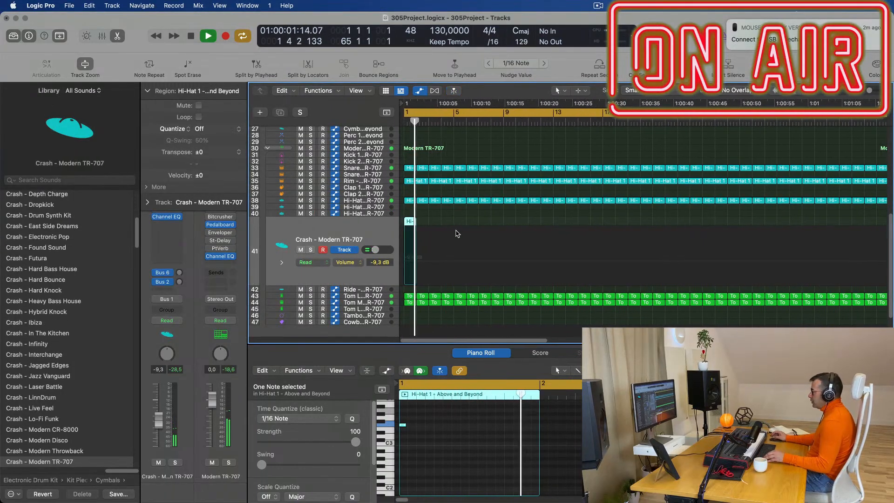
scroll(452, 228, down, 1)
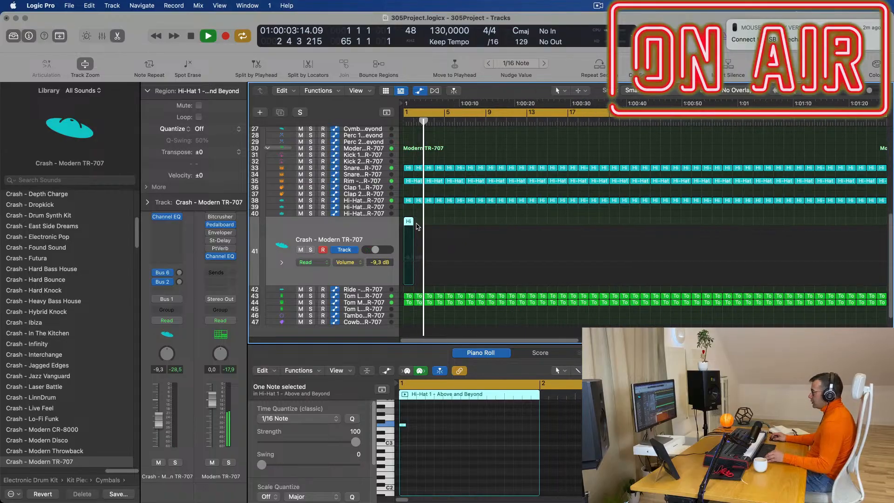
drag(409, 224, 573, 225)
- Replay the intro from bar 1 with the PD NoisePad track selected and duplicate that track with its settings
scroll(536, 227, up, 5)
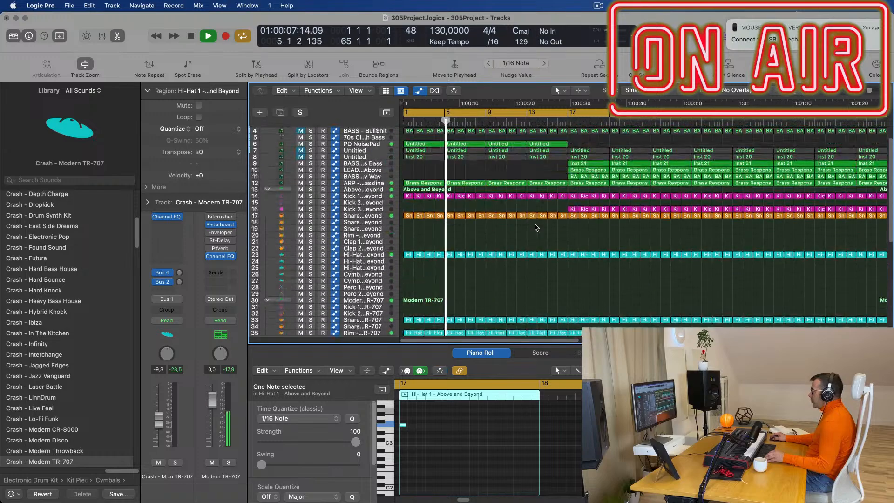
key(super+Left)
scroll(535, 234, up, 3)
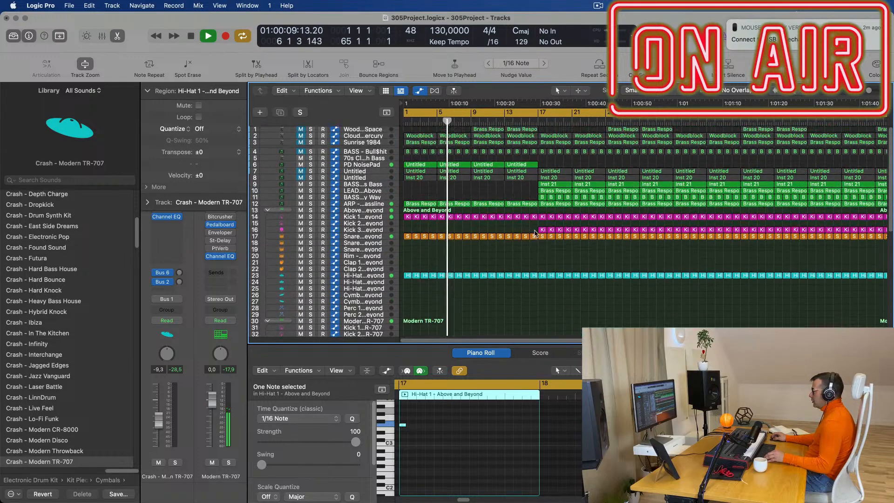
key(super+Left)
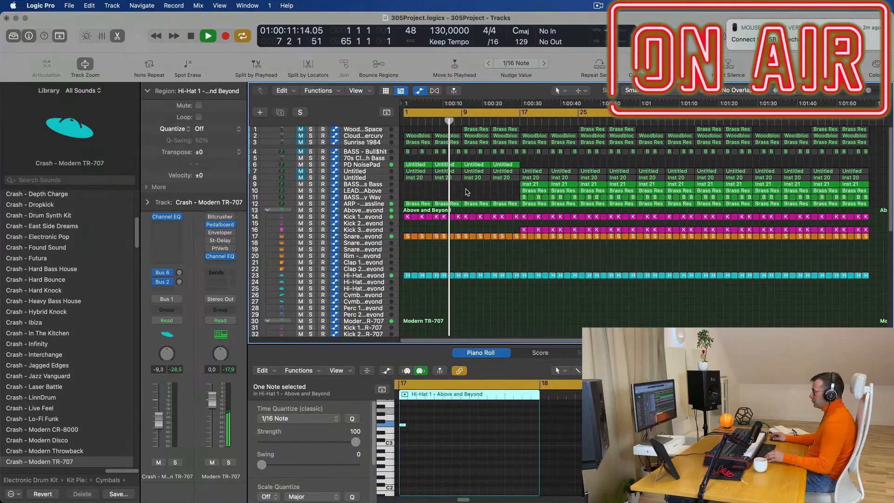
key(super+Left)
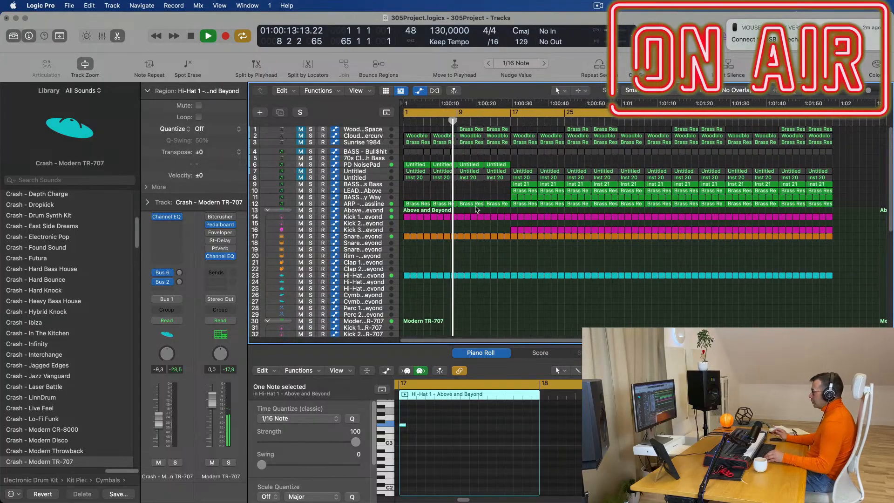
click(373, 165)
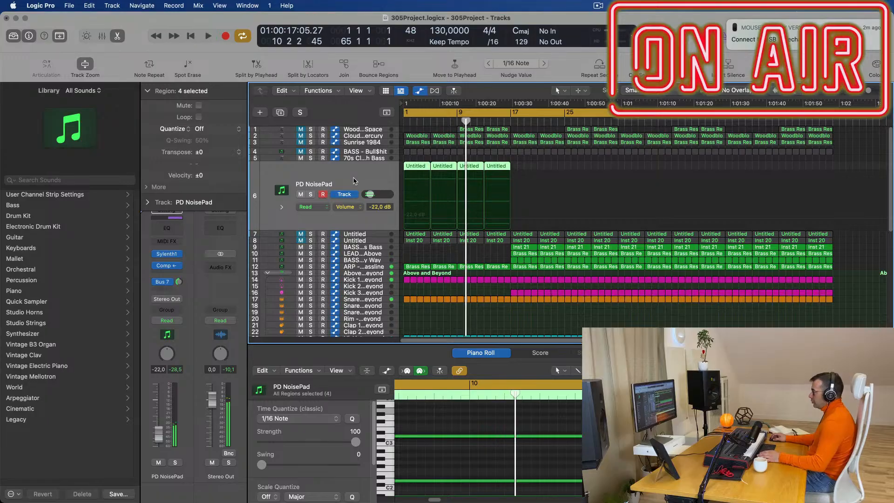
key(Return)
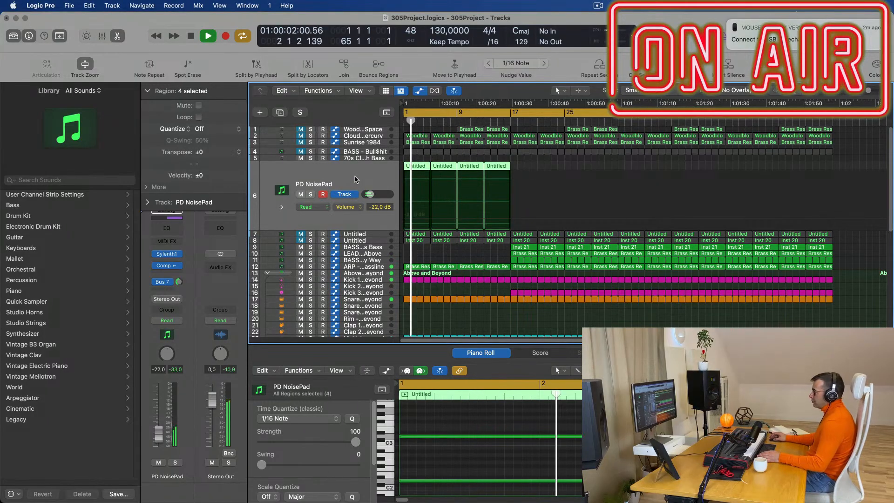
click(281, 113)
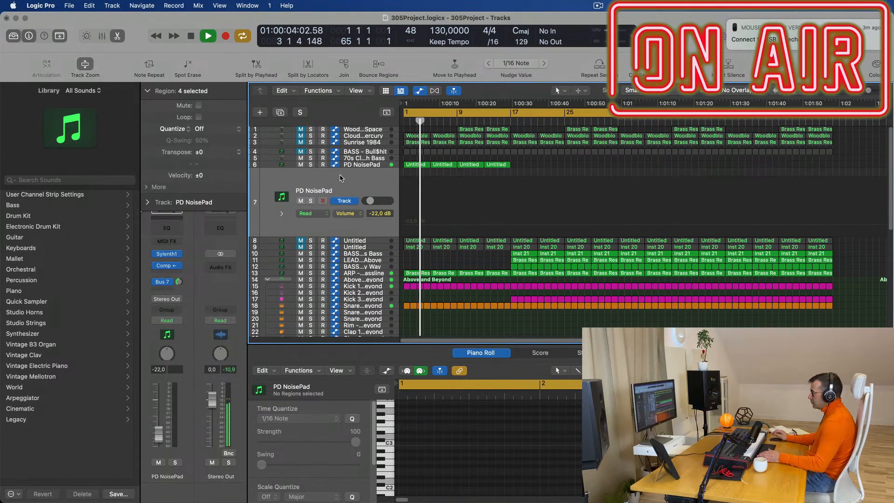
- Open Sylenth1 on the duplicated track and load the preset 372: SFX Drops of Electricity
click(167, 254)
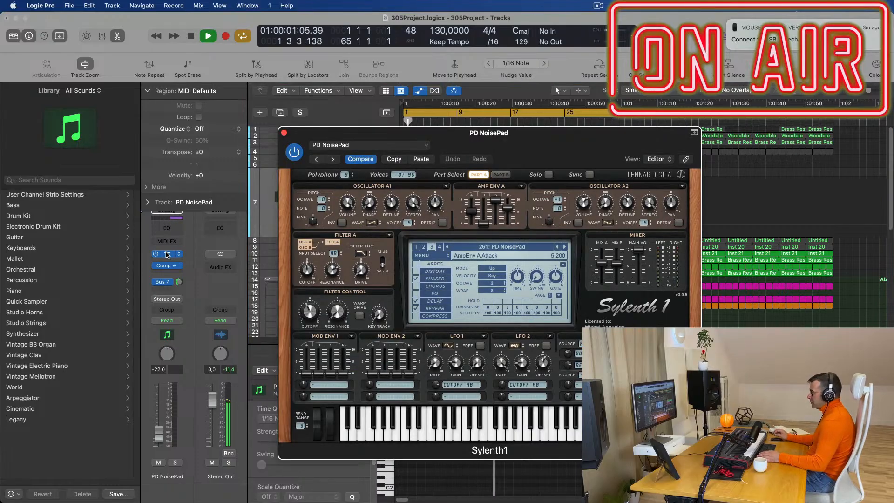
click(565, 248)
click(494, 247)
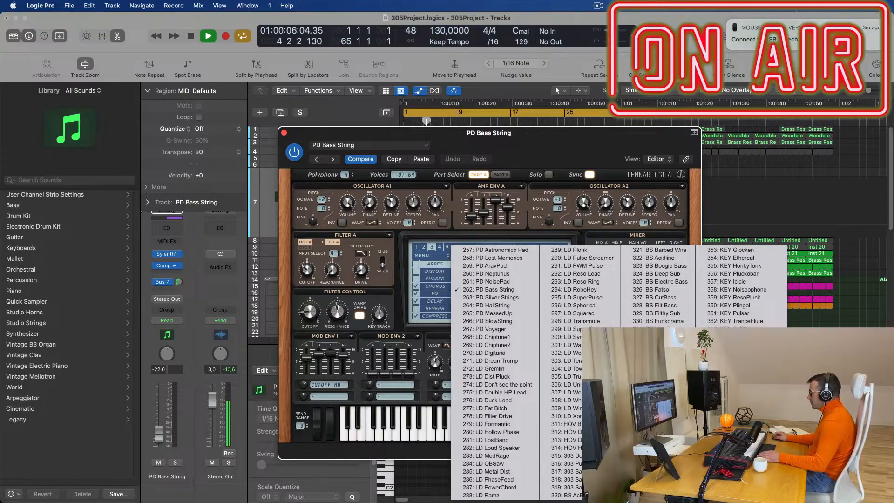
click(740, 400)
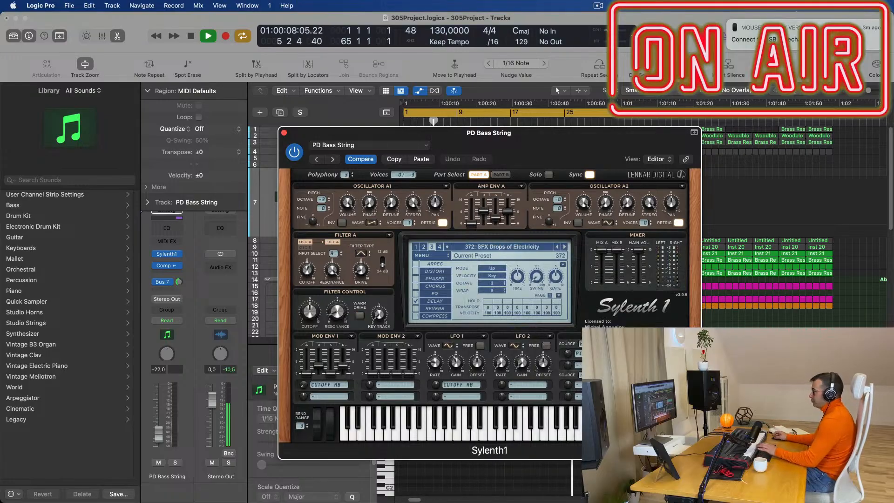
- Audition the following Sylenth1 presets one by one up to 375: SFX Helicopter
drag(534, 129, 410, 223)
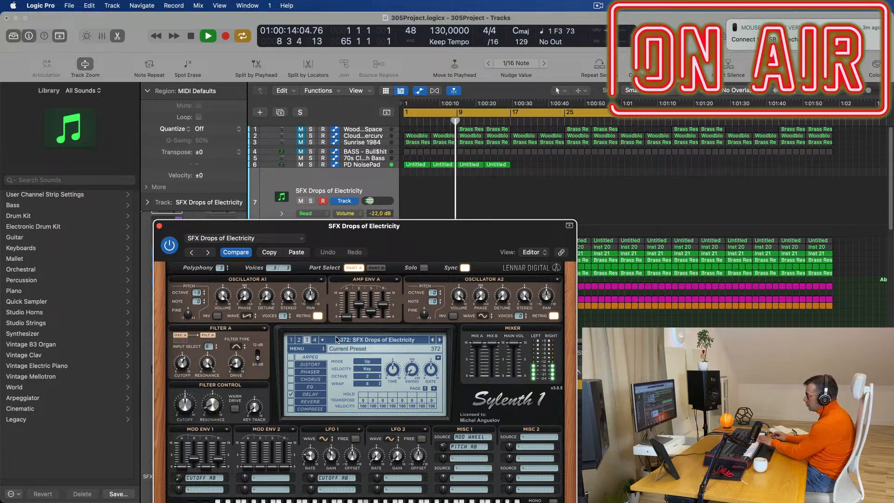
click(440, 340)
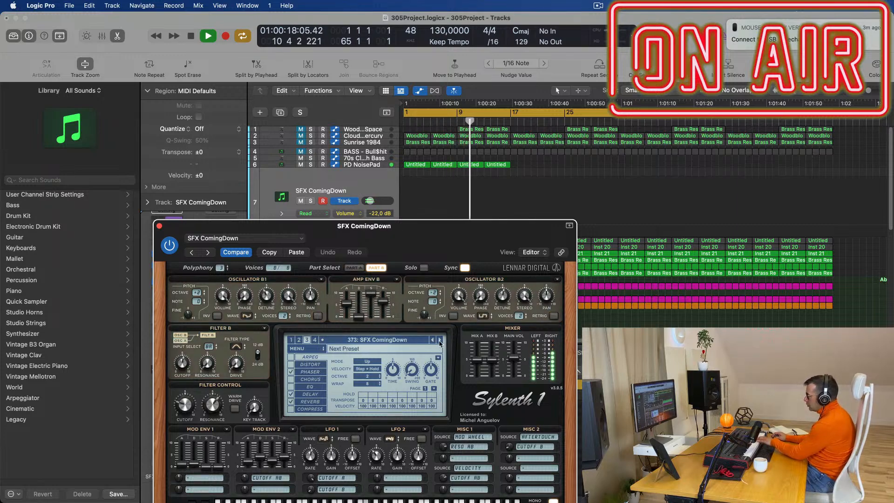
click(440, 340)
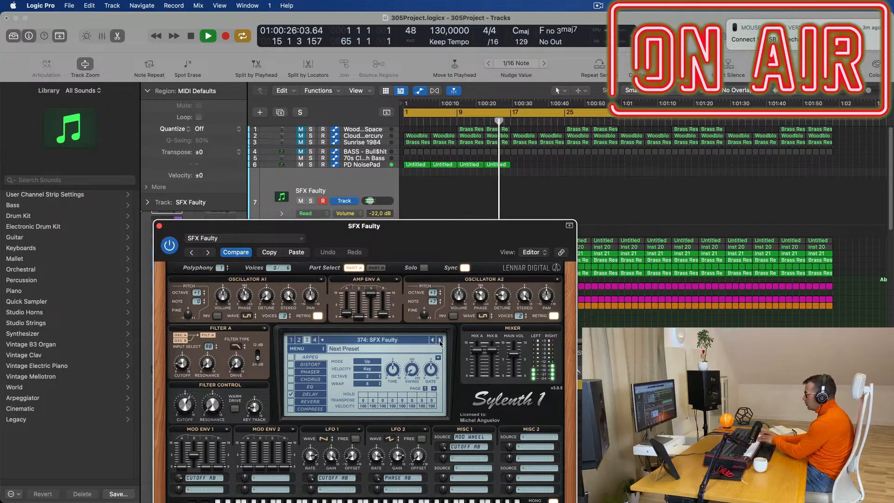
click(440, 341)
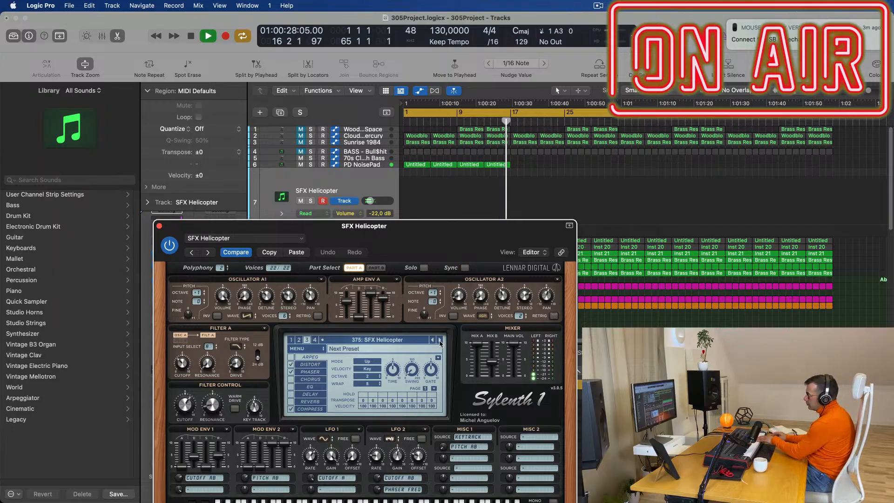
- Replay the intro from bar 1, load preset 376: SFX Modulator and clear the plug-in window from the arrangement
drag(431, 250, 577, 276)
key(space)
key(space)
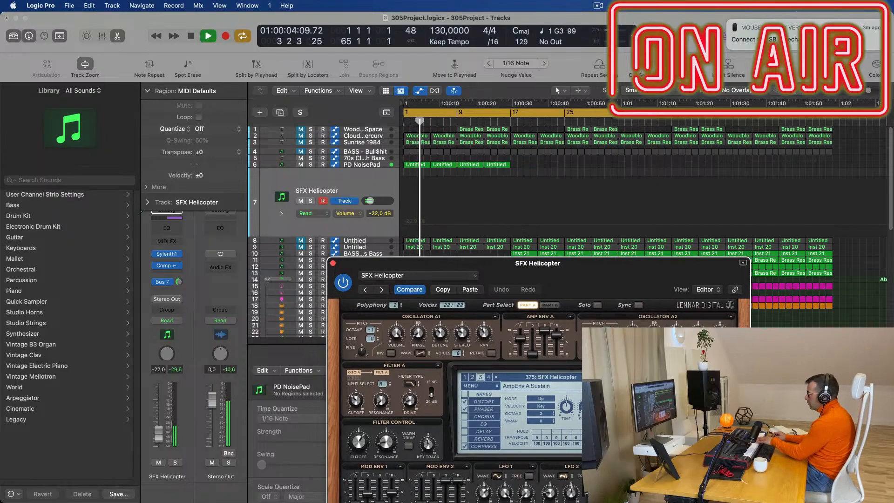
click(498, 386)
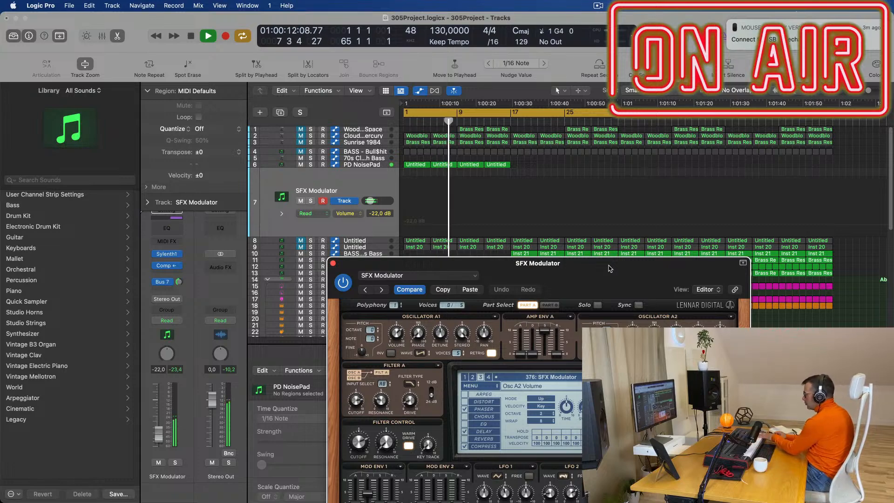
drag(611, 269, 574, 496)
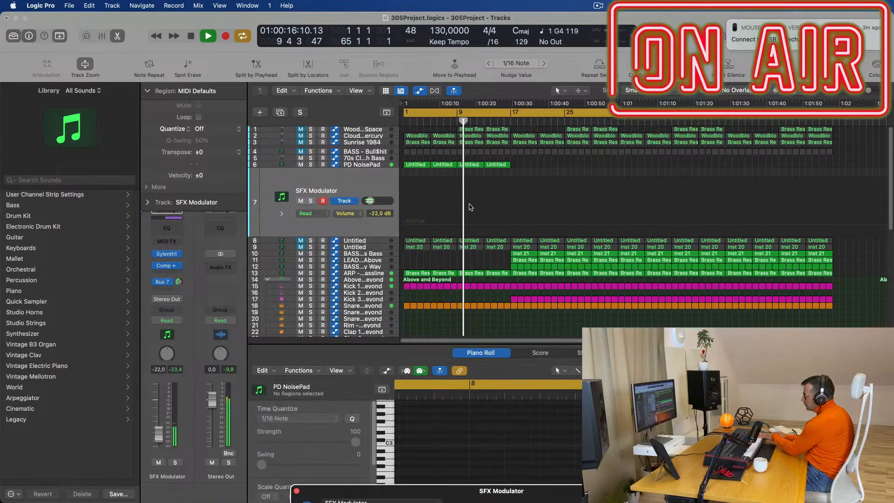
- Copy the PD NoisePad region at bar 9 to the SFX Modulator track and reduce its notes to one low pitch
click(469, 166)
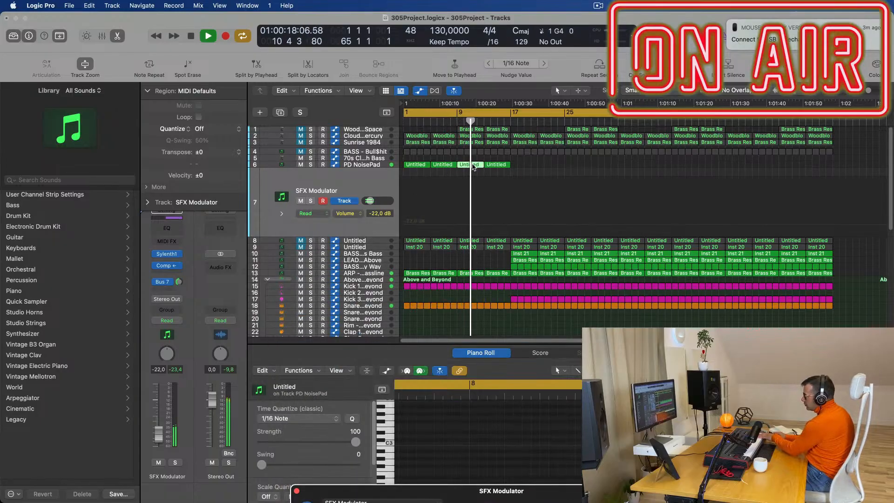
drag(473, 166, 472, 233)
scroll(482, 417, down, 5)
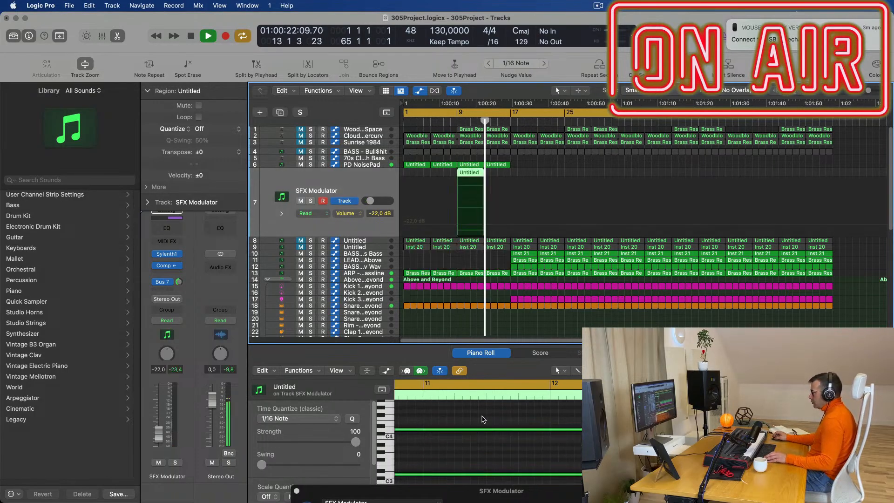
scroll(485, 433, down, 3)
scroll(488, 438, down, 3)
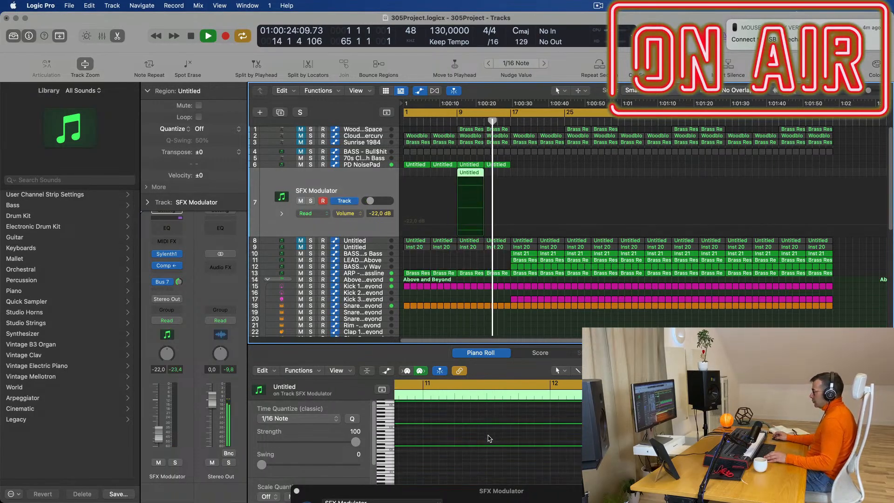
drag(515, 422, 529, 470)
- Audition the effect from bar 9 and lengthen its region to end at bar 17
key(space)
key(space)
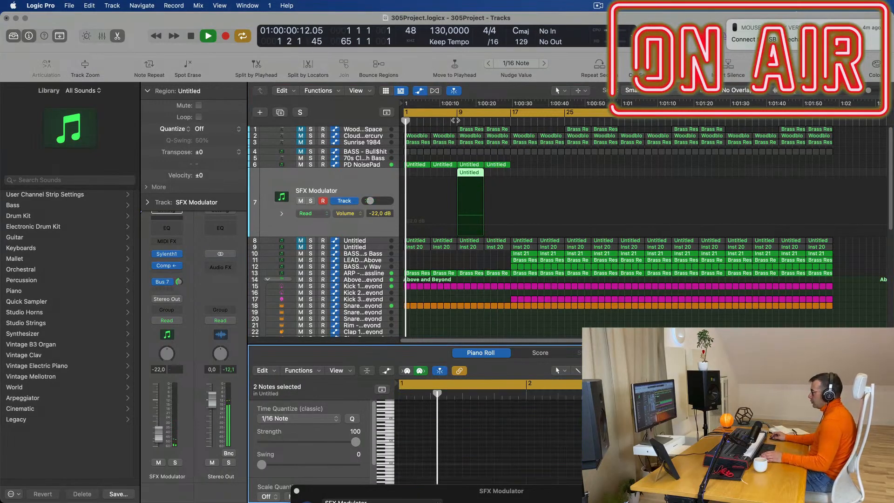
click(456, 120)
scroll(474, 176, down, 1)
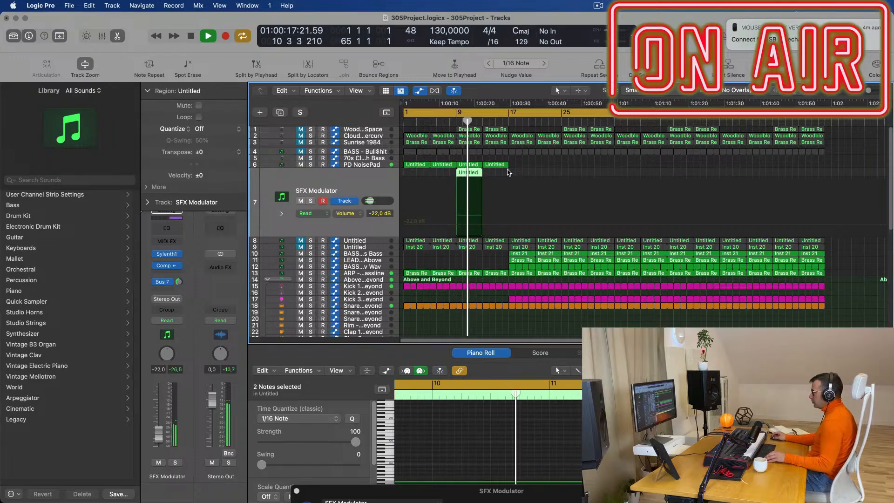
drag(482, 173, 508, 175)
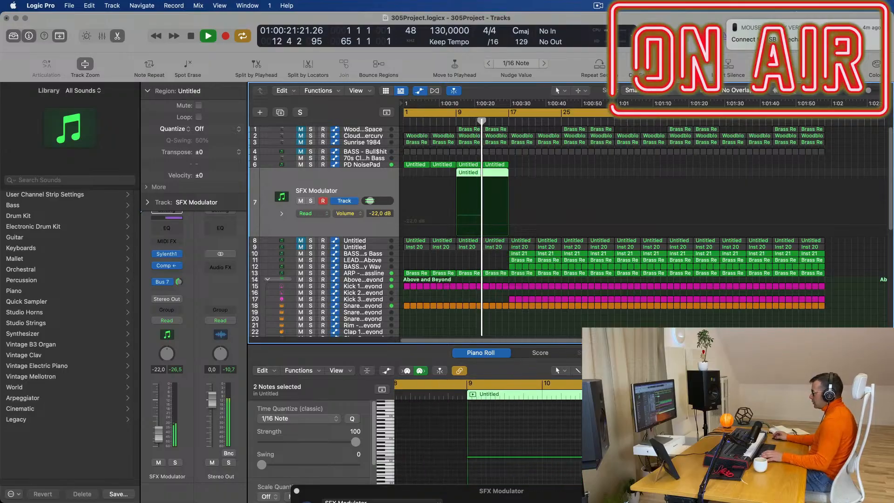
- Restart playback from bar 1 and lengthen the note in the SFX Modulator region to the region's end at bar 17
key(space)
key(space)
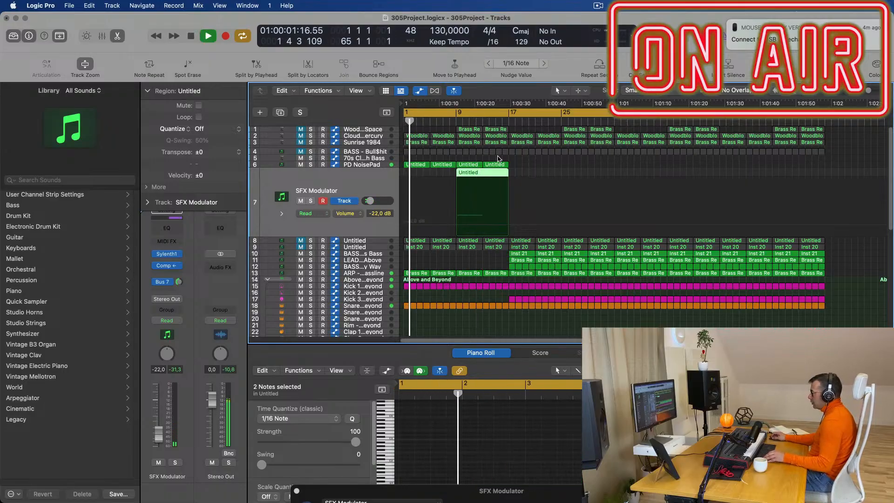
scroll(550, 442, right, 5)
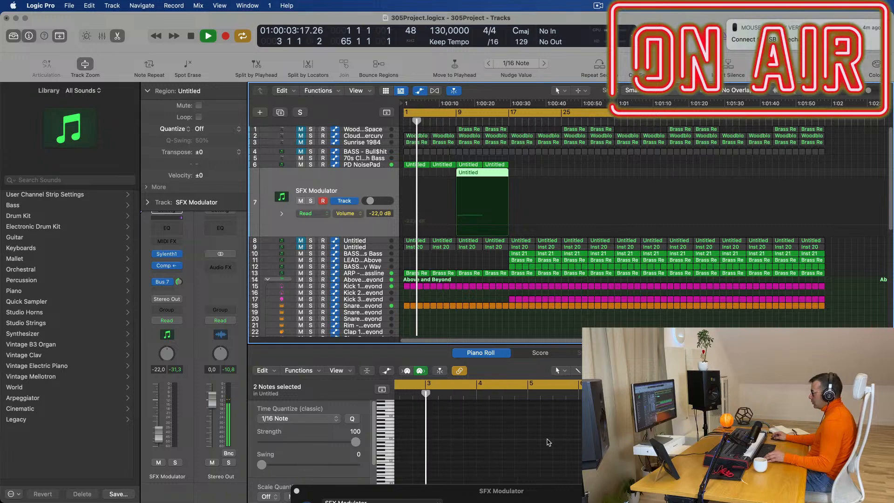
scroll(548, 442, right, 5)
scroll(542, 442, right, 1)
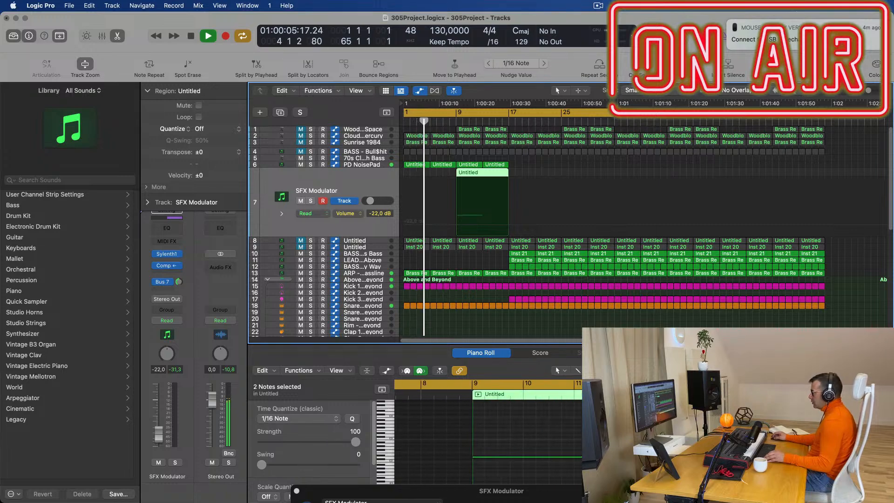
click(535, 457)
scroll(535, 443, right, 2)
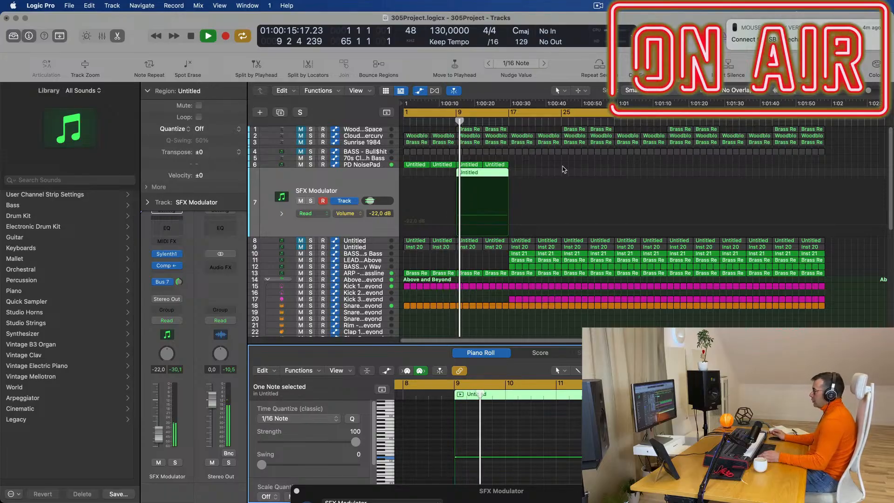
- Set the SFX Modulator track's volume to -19.0 dB
scroll(561, 166, down, 1)
click(371, 183)
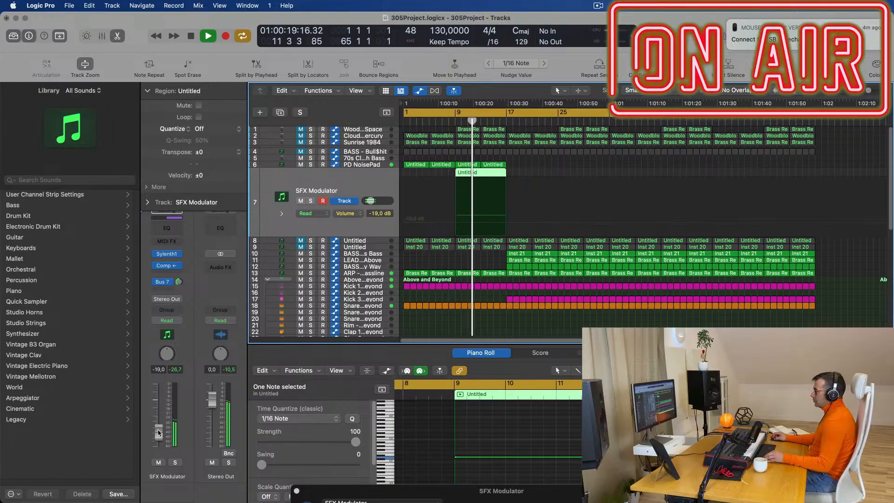
- Create a marker spanning bars 1 to 65 along the timeline and deselect all regions
scroll(524, 237, up, 5)
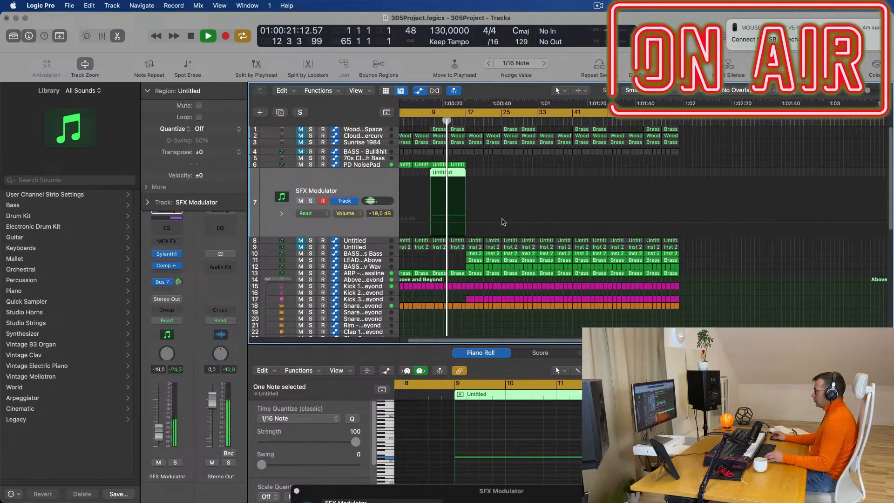
scroll(512, 254, down, 1)
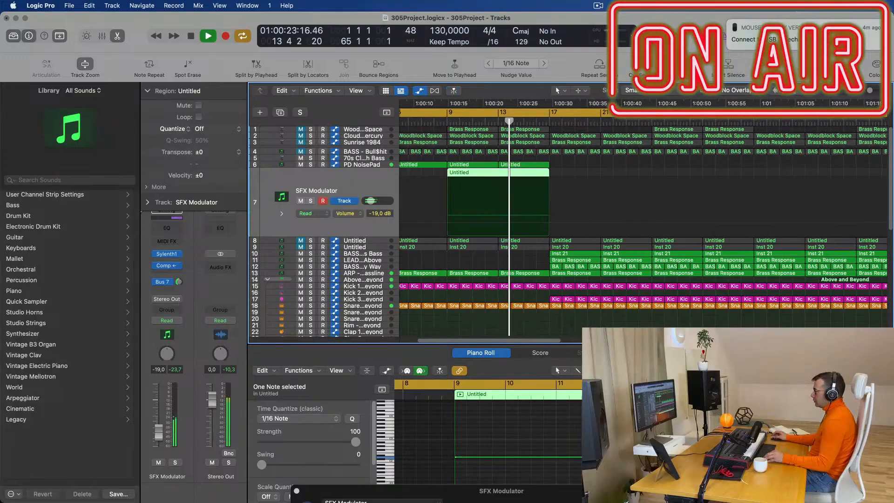
scroll(506, 268, down, 1)
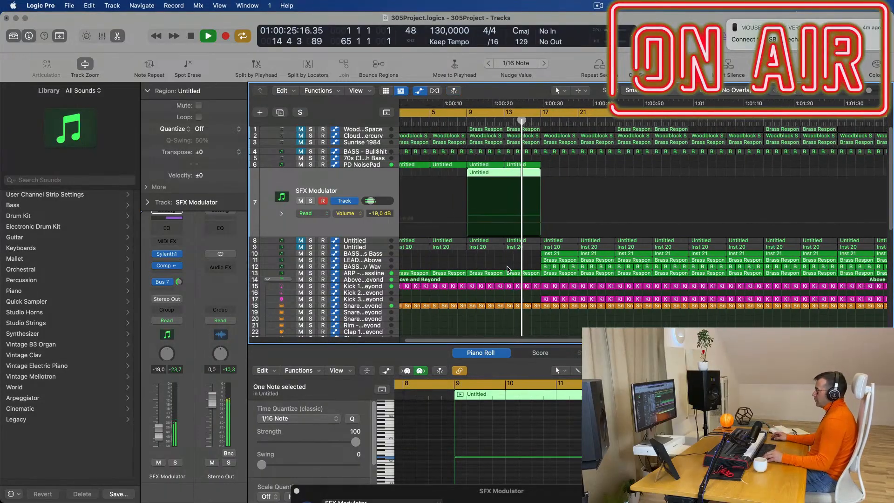
double_click(458, 120)
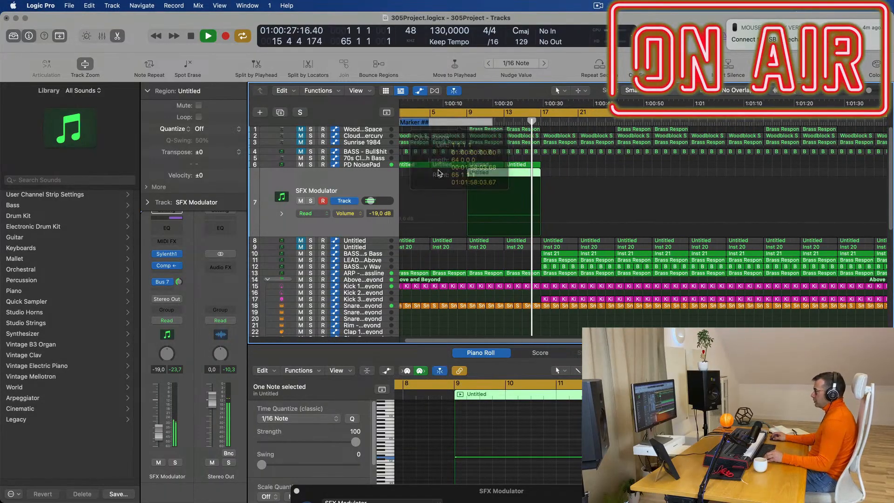
click(453, 131)
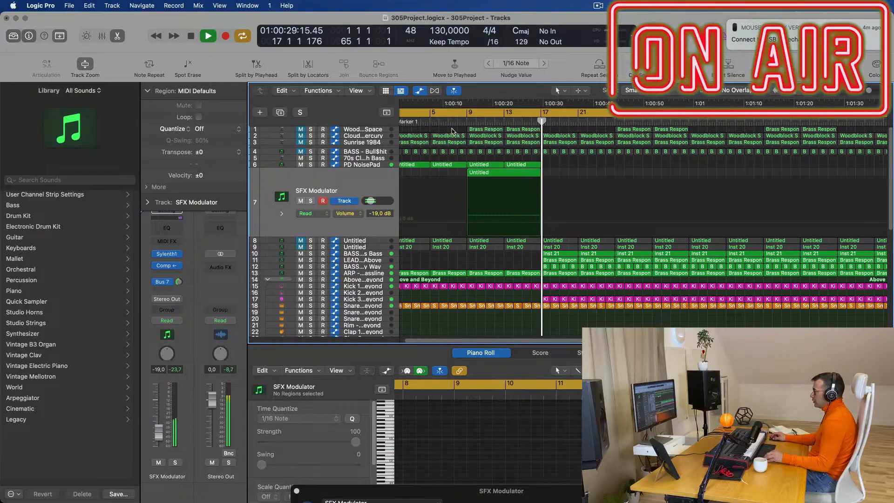
- Select the Above and Beyond drum kit track and restart playback
scroll(443, 147, down, 2)
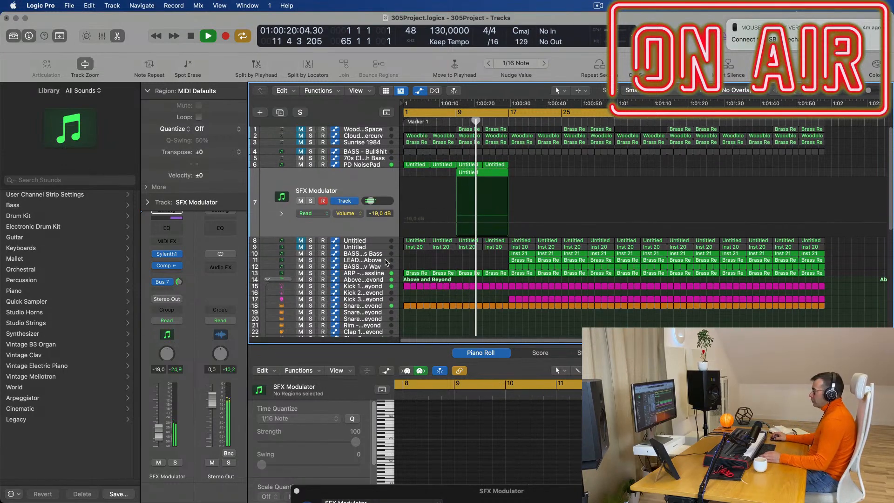
scroll(386, 262, down, 2)
click(370, 259)
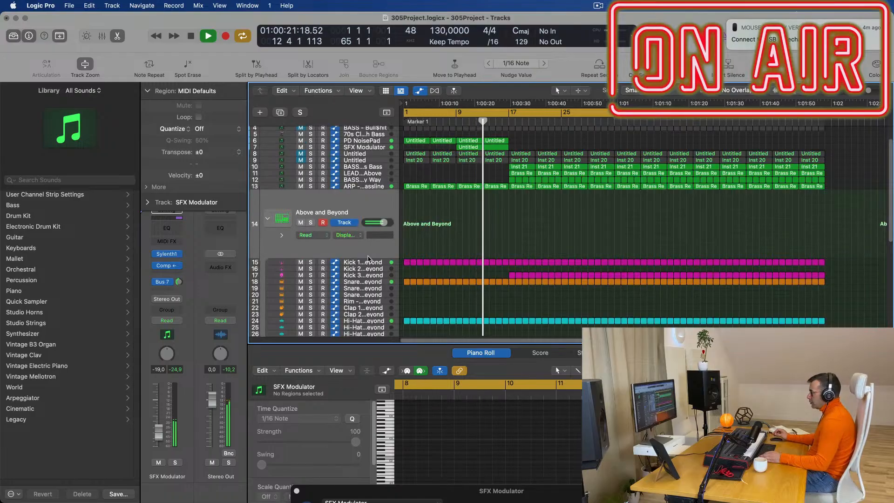
key(space)
key(space)
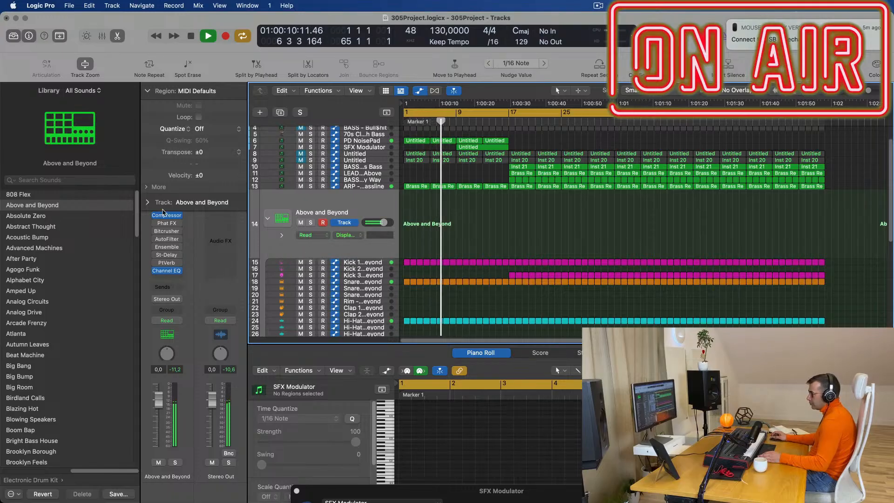
- Open the Above and Beyond kit's drum machine instrument from the mixer, close the mixer and set the instrument window aside
click(147, 204)
click(147, 204)
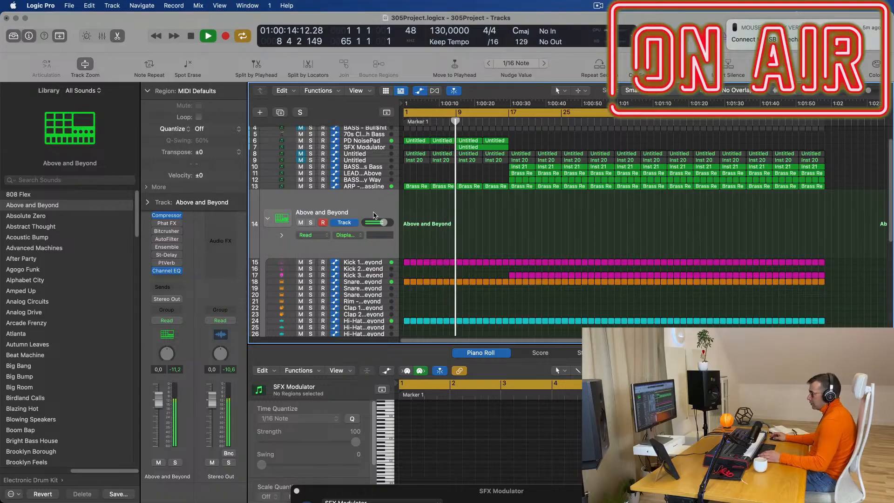
scroll(380, 215, up, 3)
key(Return)
key(x)
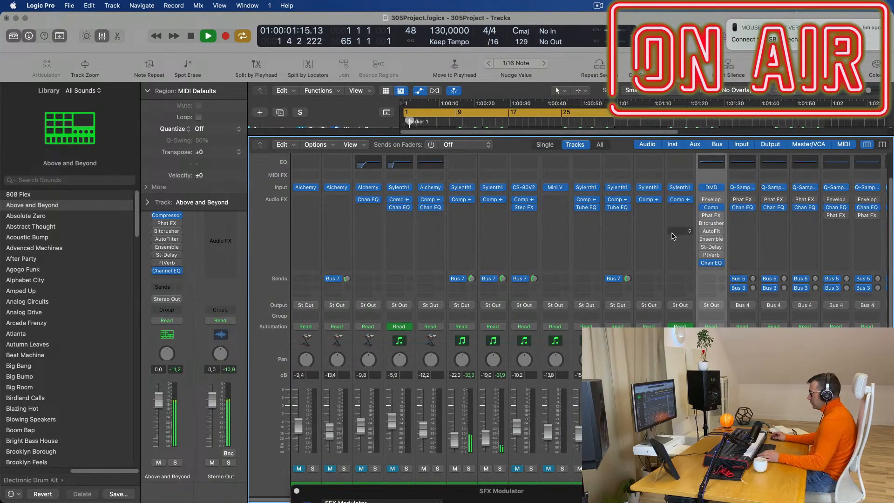
click(711, 187)
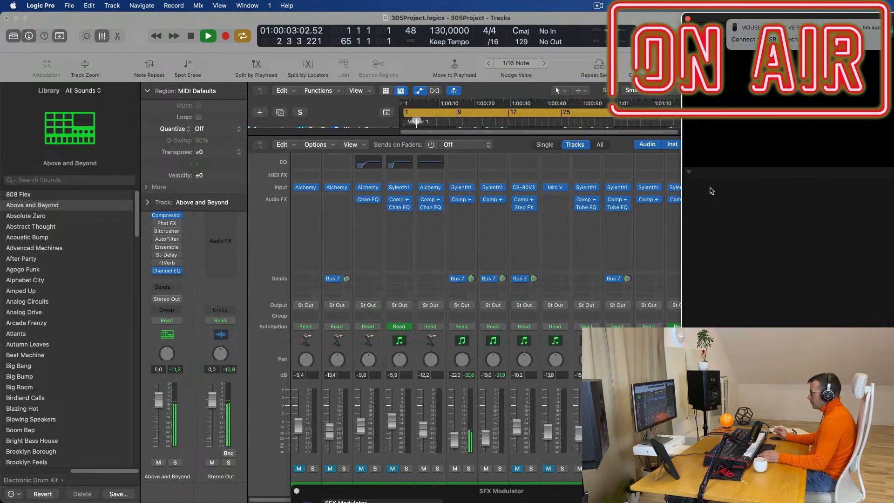
drag(706, 167, 435, 159)
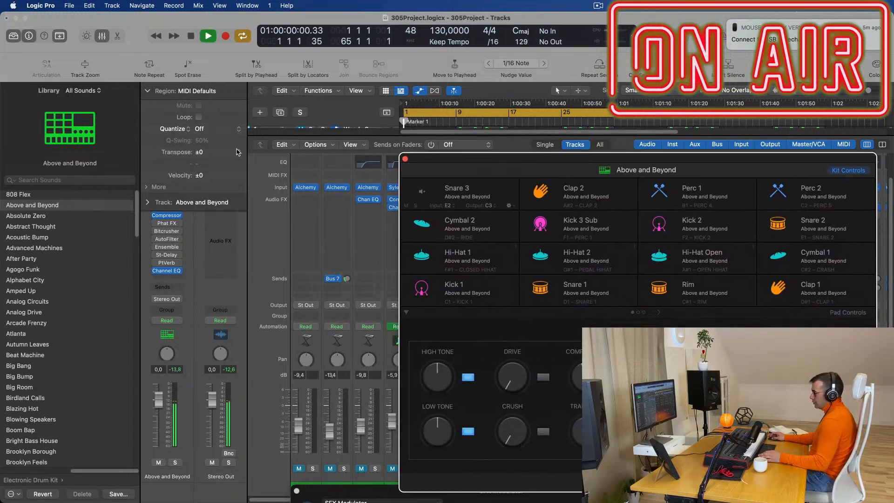
key(x)
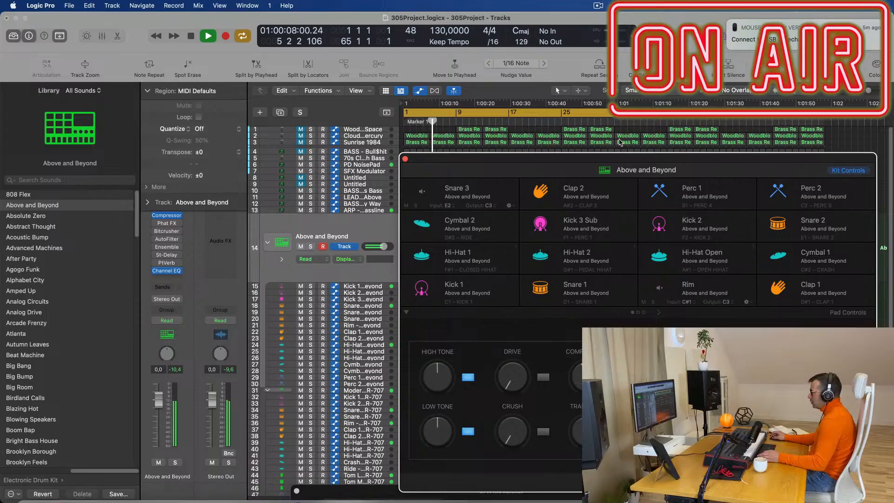
drag(452, 158, 730, 191)
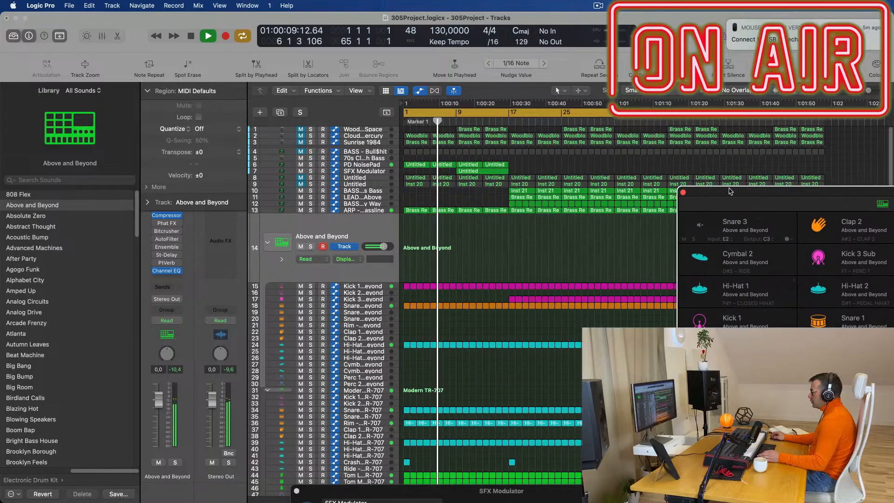
- Hide the instrument window and shorten the cycle range so that it starts at bar 13
click(480, 121)
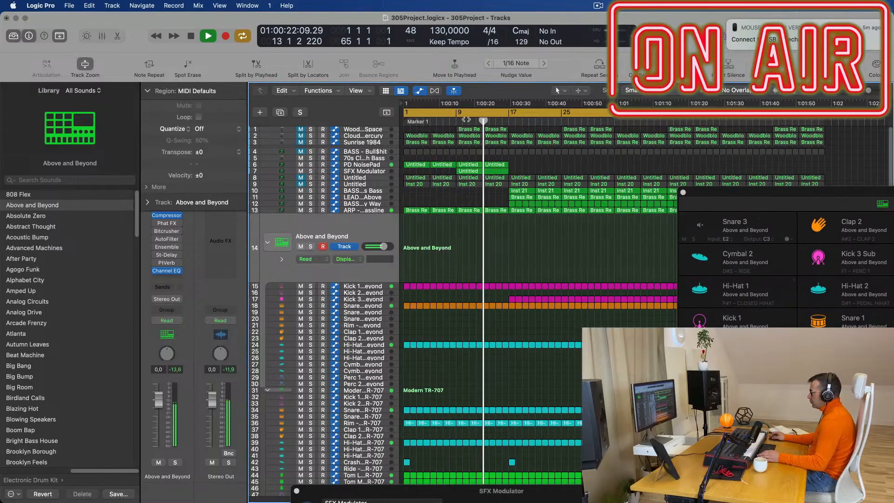
key(space)
key(v)
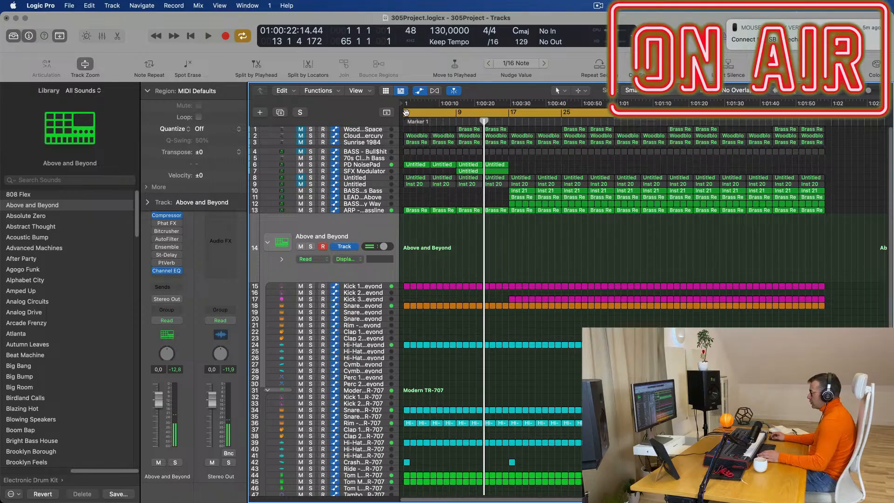
drag(406, 112, 484, 122)
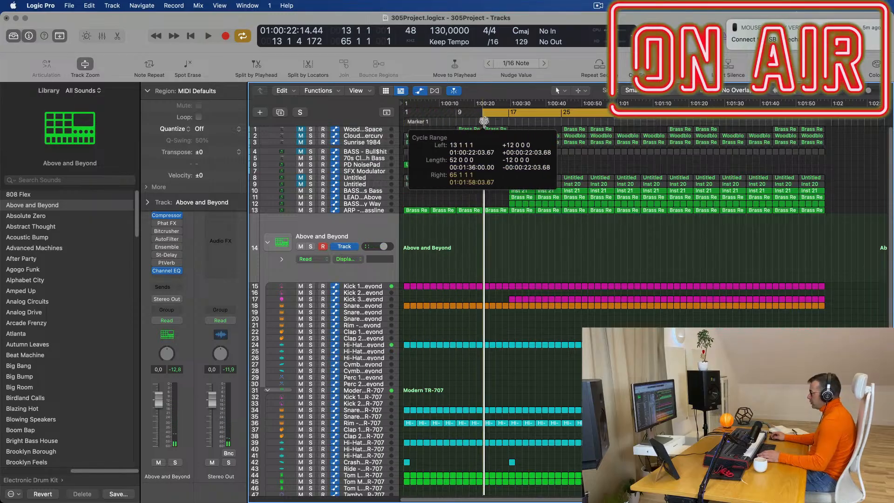
key(space)
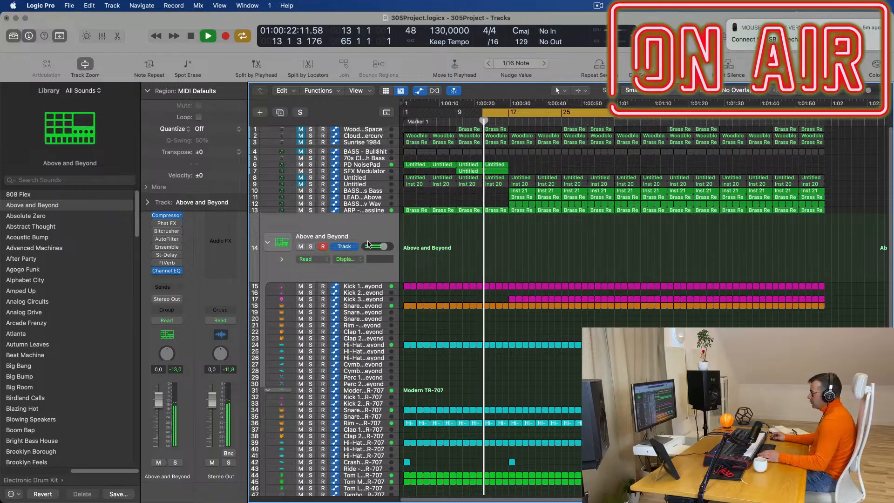
key(space)
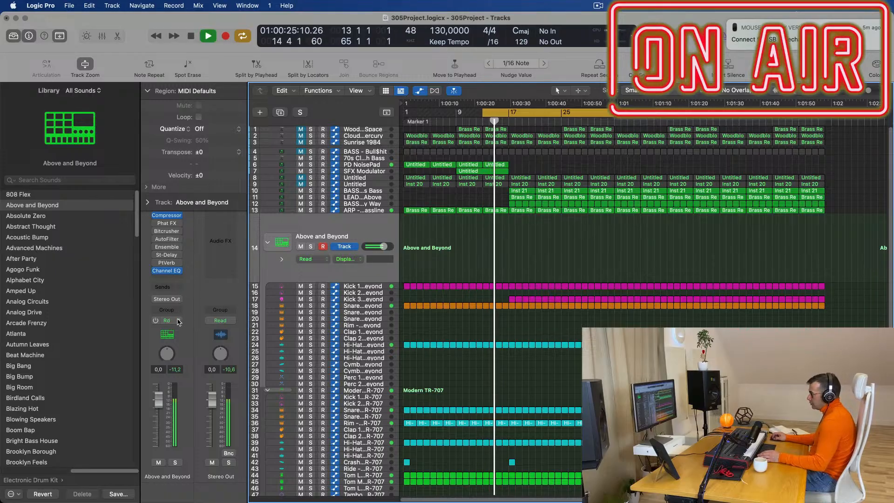
- Set the Above and Beyond track's automation mode to Touch and stop playback
click(178, 321)
click(169, 333)
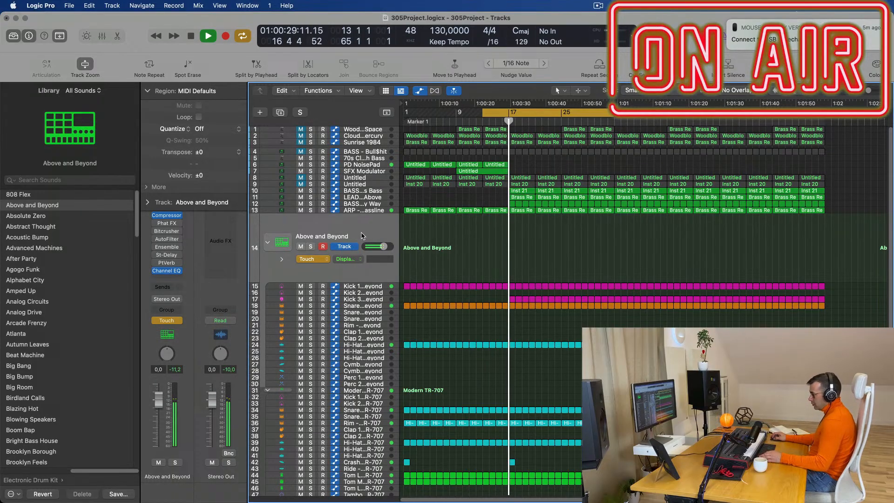
key(space)
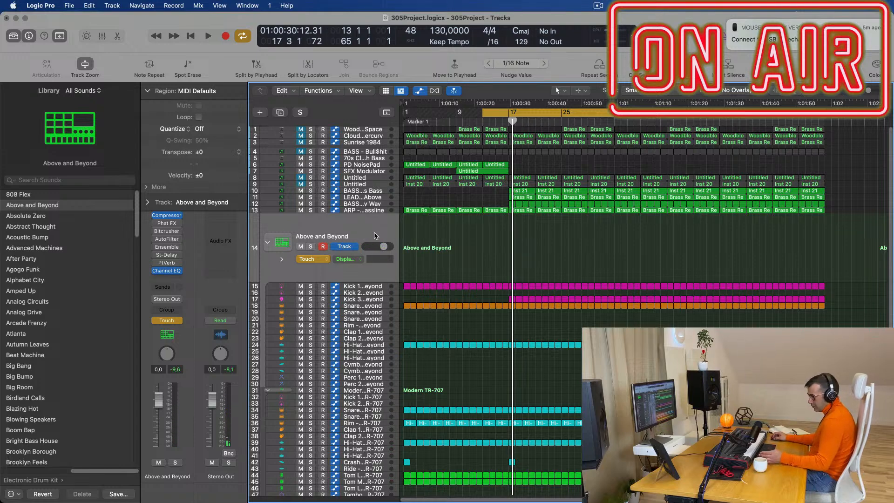
- Bring up the Above and Beyond kit controls again over the arrangement, with the mixer closed
key(x)
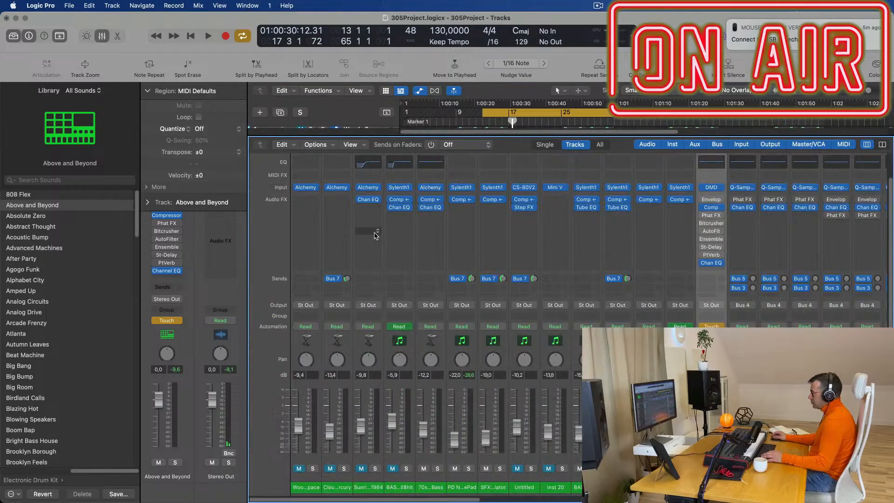
click(716, 188)
drag(703, 20, 378, 91)
key(x)
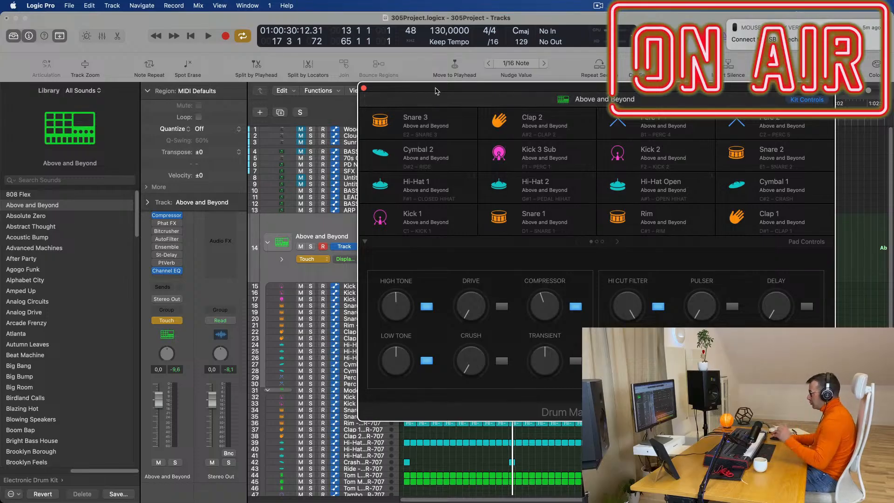
- Record a Low Cut filter movement on the Above and Beyond kit during playback from bar 13, and hide the instrument window
key(space)
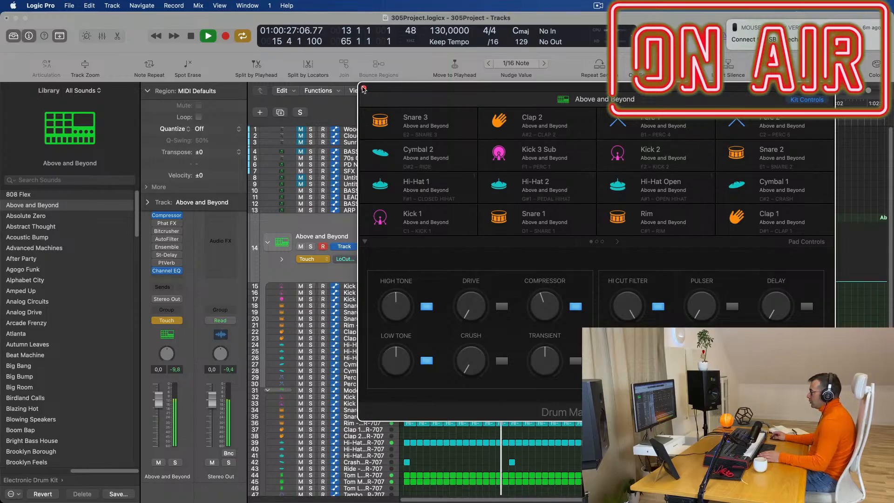
key(v)
key(Return)
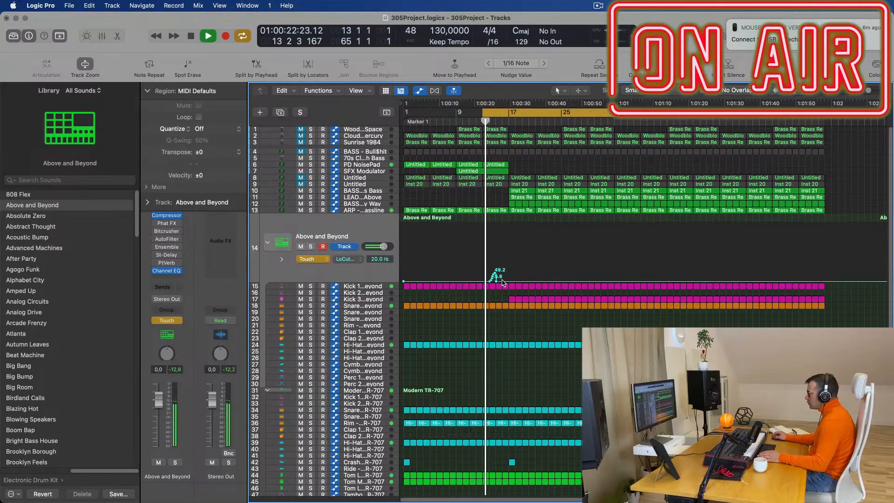
- Reshape the Low Cut automation into a ramp from about 20.8 Hz at bar 13 to about 8250 Hz just before bar 17
drag(492, 281, 507, 229)
drag(491, 281, 483, 281)
key(space)
key(space)
- Add a Low Cut automation point at bar 17 that drops the filter to 20.0 Hz
key(super+Right)
key(super+Right)
key(super+Right)
key(super+Right)
key(super+Right)
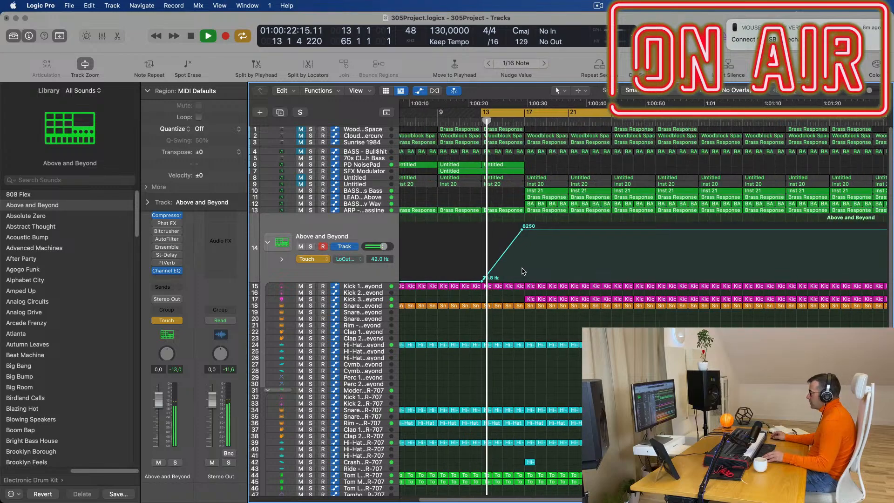
key(super+Right)
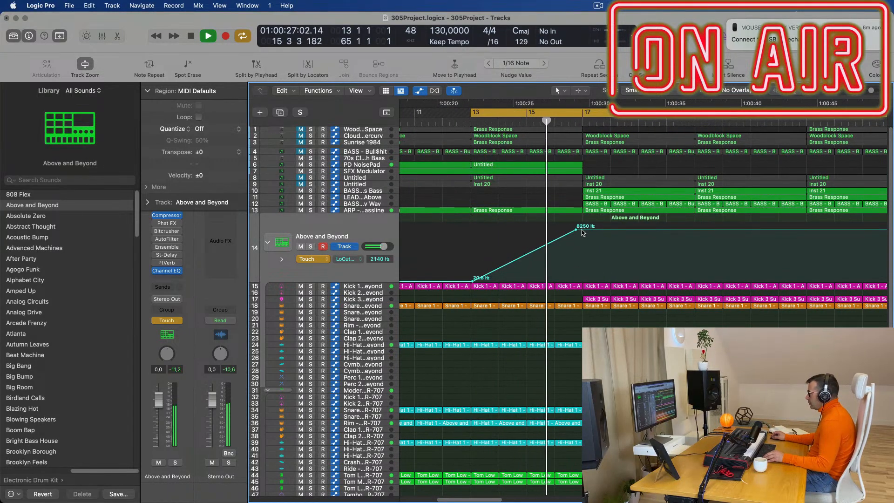
click(582, 229)
drag(584, 230, 583, 282)
key(space)
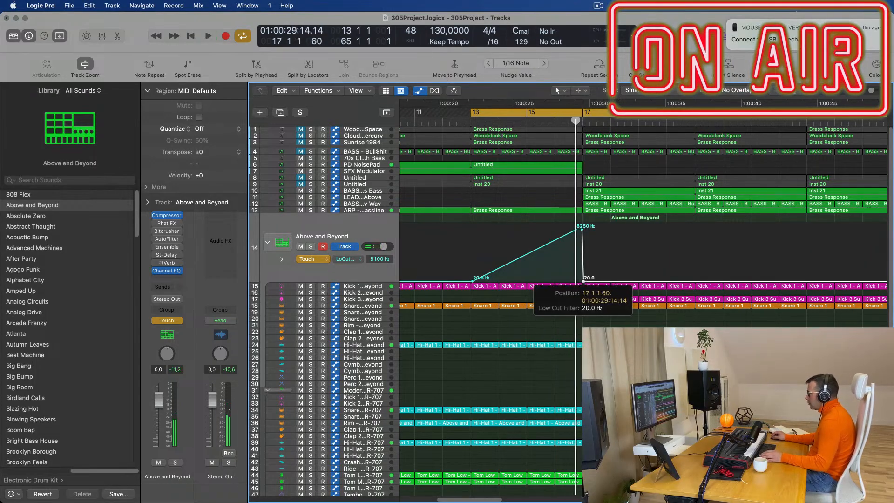
- Add a point midway through the Low Cut ramp between bars 13 and 17 and lower it to about 51.5 Hz
key(space)
key(super+Left)
key(super+Left)
key(super+Left)
key(super+Left)
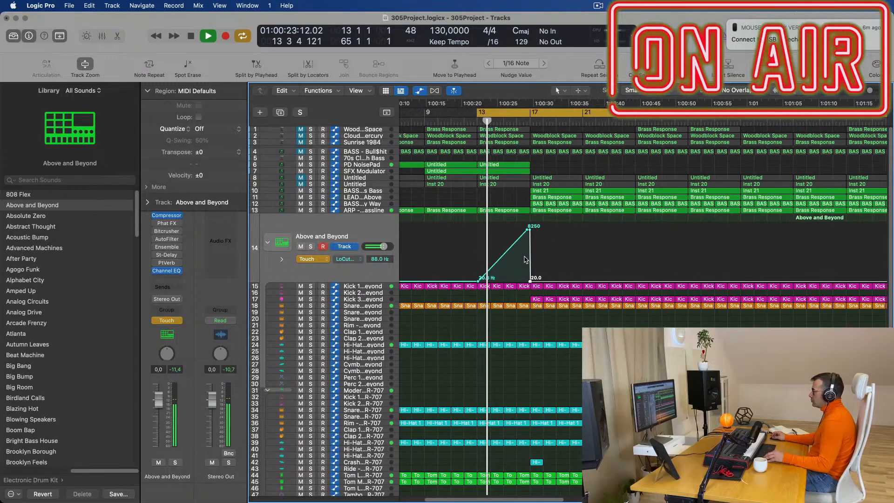
key(super+Right)
key(super+Right)
click(508, 260)
key(space)
key(space)
drag(508, 262, 523, 276)
- Align the Low Cut ramp's peak with the vertical drop at bar 17 and replay the sweep
drag(578, 230, 574, 283)
scroll(565, 214, down, 2)
key(space)
key(space)
scroll(490, 184, down, 3)
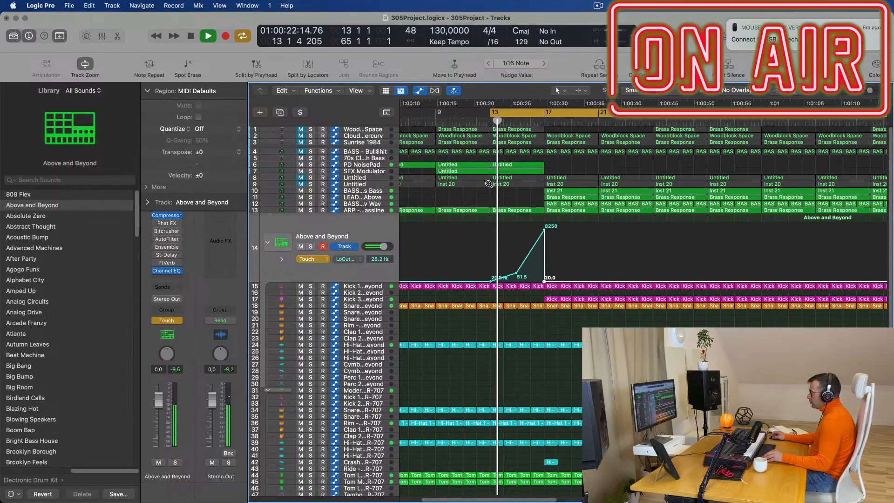
- Delete the Brass Response region at bar 17 on the LEAD - From Above track
click(363, 191)
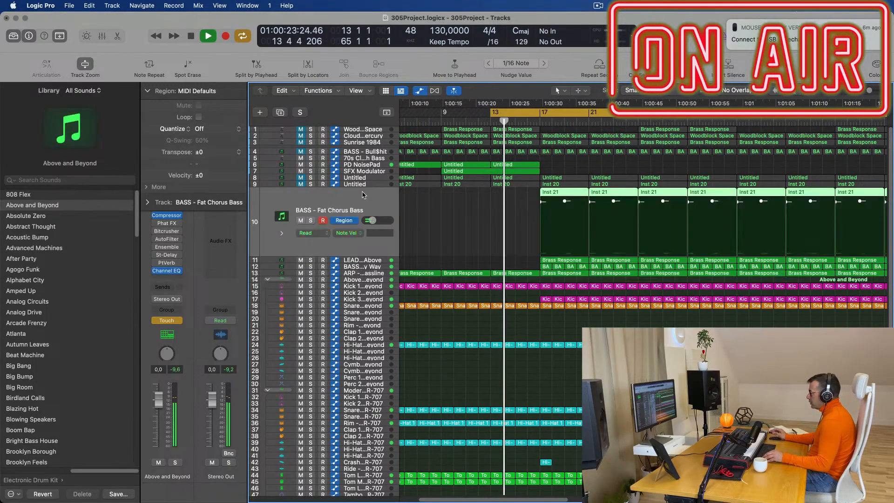
click(375, 260)
click(534, 200)
click(549, 200)
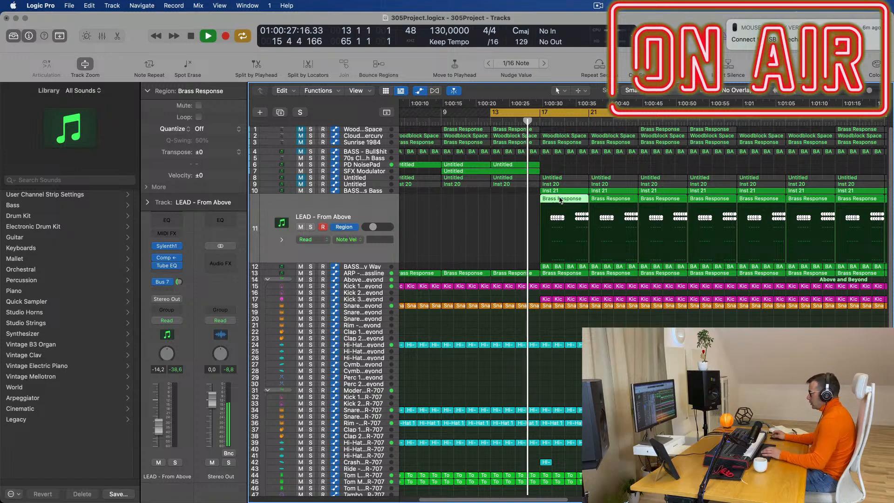
key(Delete)
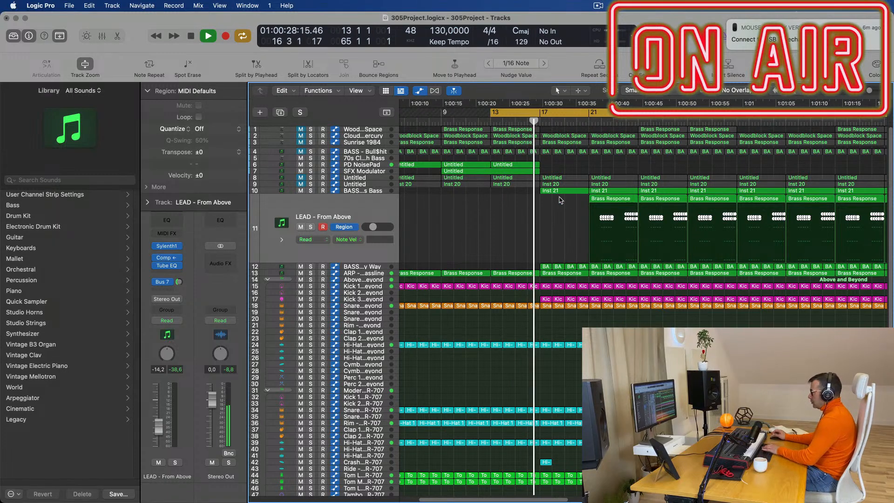
- Delete the Inst 21 region at bar 17 on the BASS - Fat Chorus Bass track and replay from bar 13
click(601, 199)
click(564, 192)
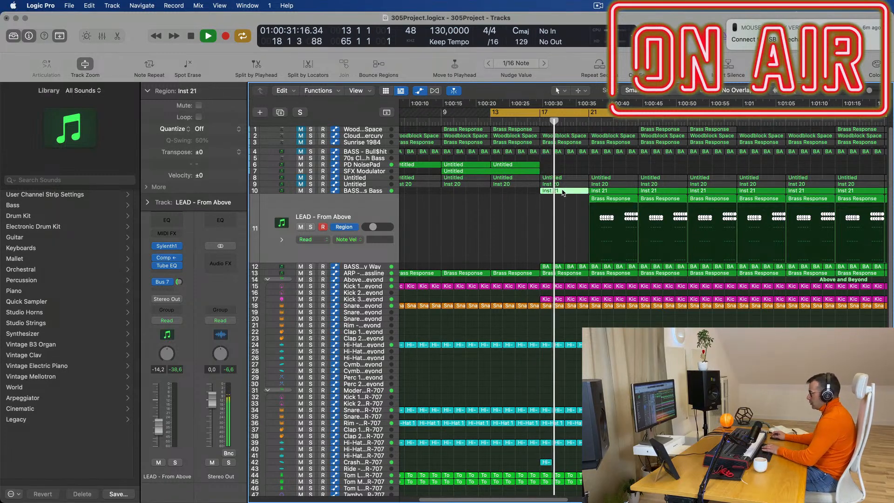
key(Delete)
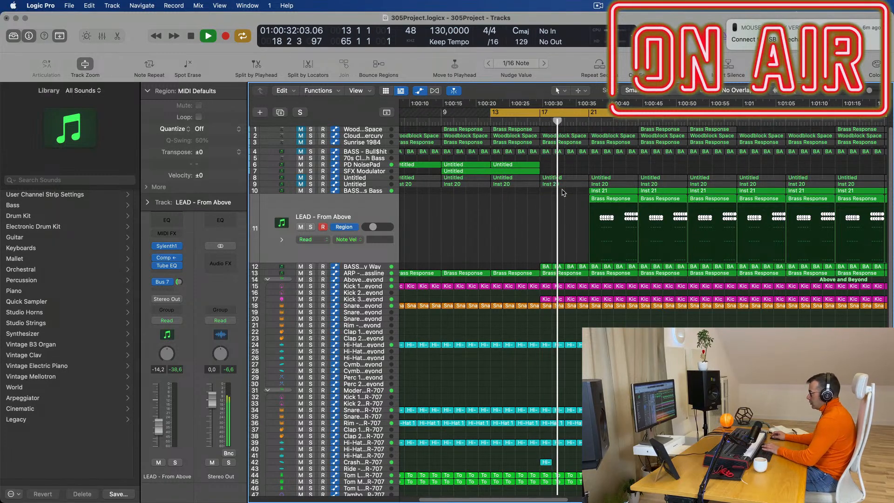
click(491, 123)
scroll(499, 282, left, 3)
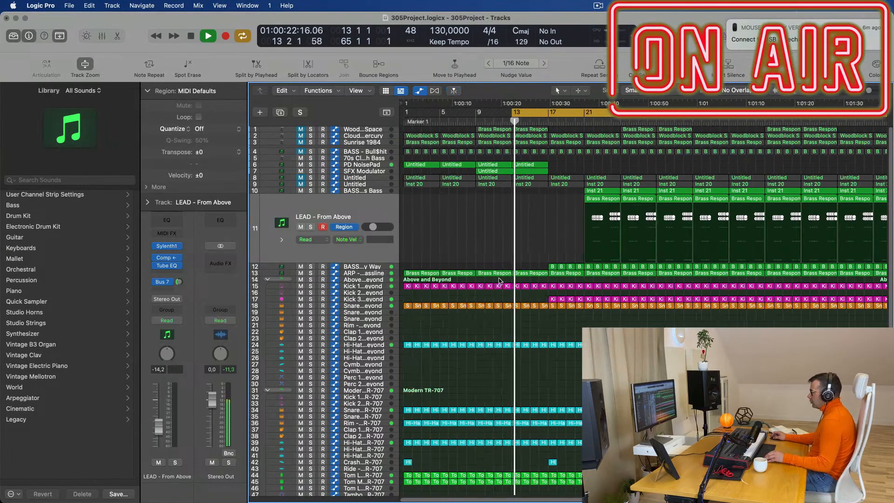
- Switch the BASS - Get Outta My Way track from region automation to track volume automation and listen to its entry at bar 17
click(368, 266)
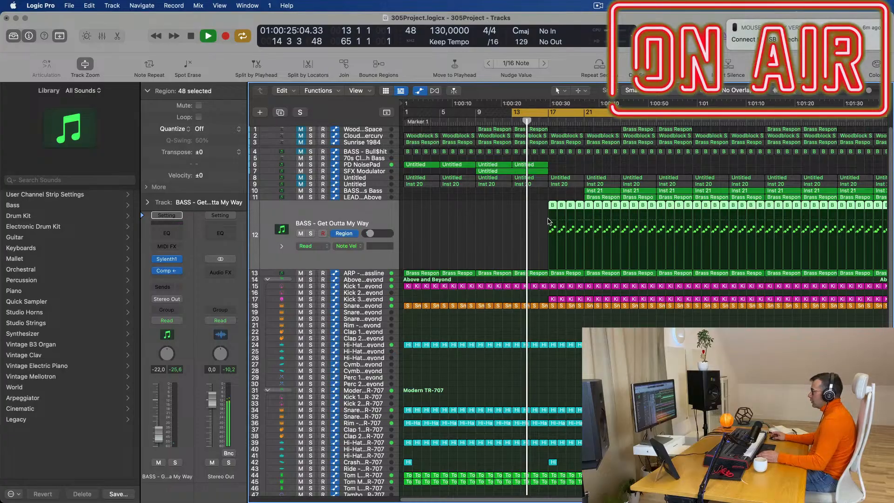
scroll(550, 236, up, 5)
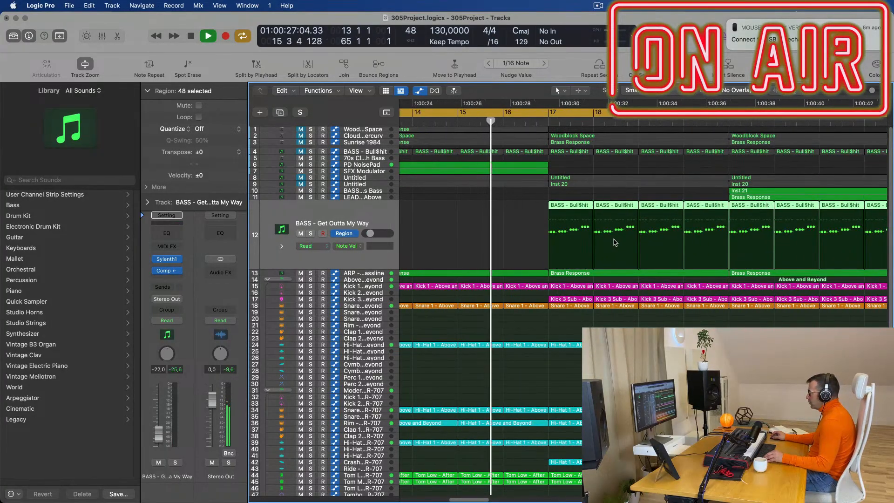
click(344, 235)
key(super+Left)
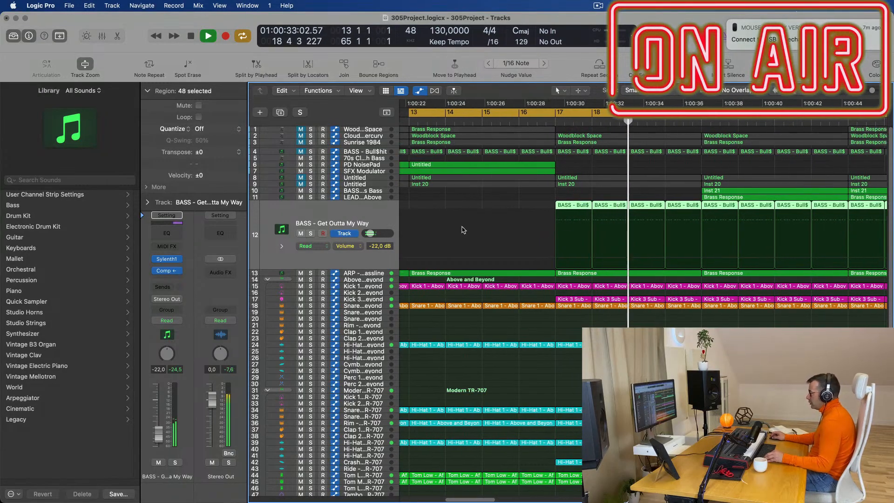
scroll(463, 229, down, 10)
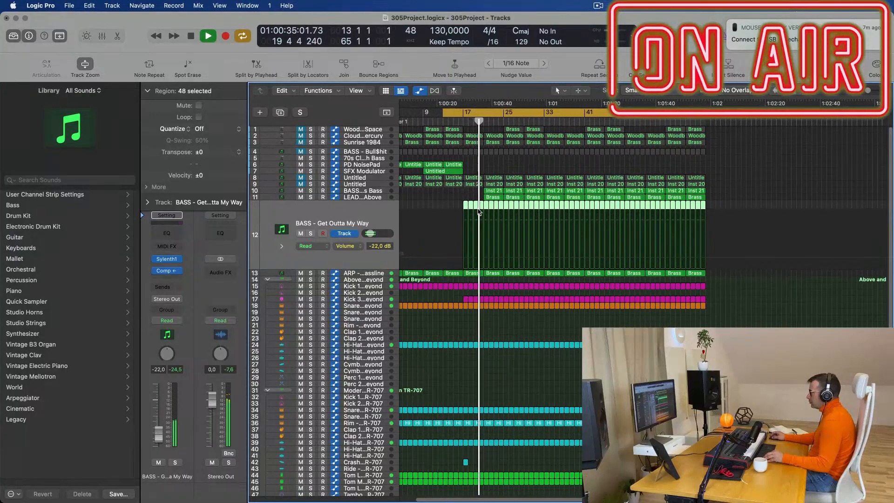
scroll(479, 212, up, 3)
scroll(463, 202, up, 3)
scroll(452, 275, down, 2)
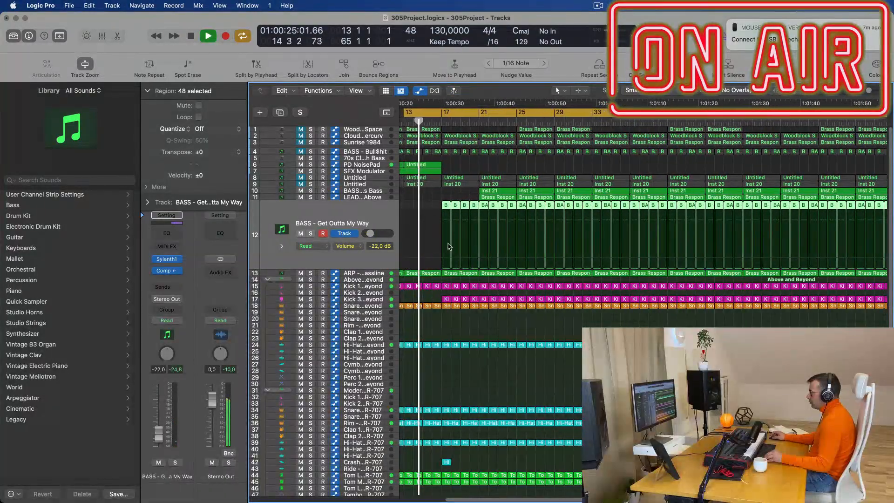
- Delete the bar 21 regions on both the LEAD - From Above and BASS - Fat Chorus Bass tracks
click(501, 196)
key(Delete)
click(501, 192)
key(Delete)
- Copy two PD NoisePad regions to bars 17 and 21 and replay the transition into bar 17
scroll(484, 177, down, 3)
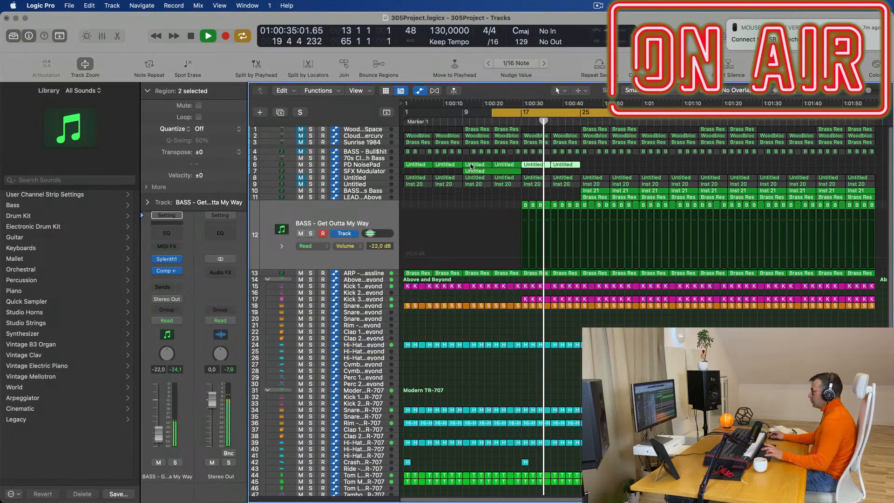
click(519, 122)
scroll(519, 164, down, 4)
scroll(536, 164, up, 4)
scroll(557, 165, up, 2)
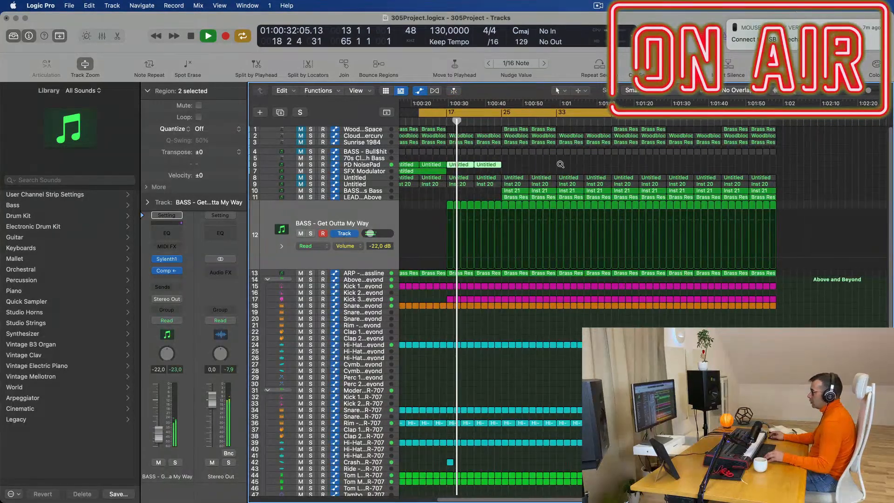
- Set the cycle range from bar 17 to bar 25 and start looped playback
click(371, 212)
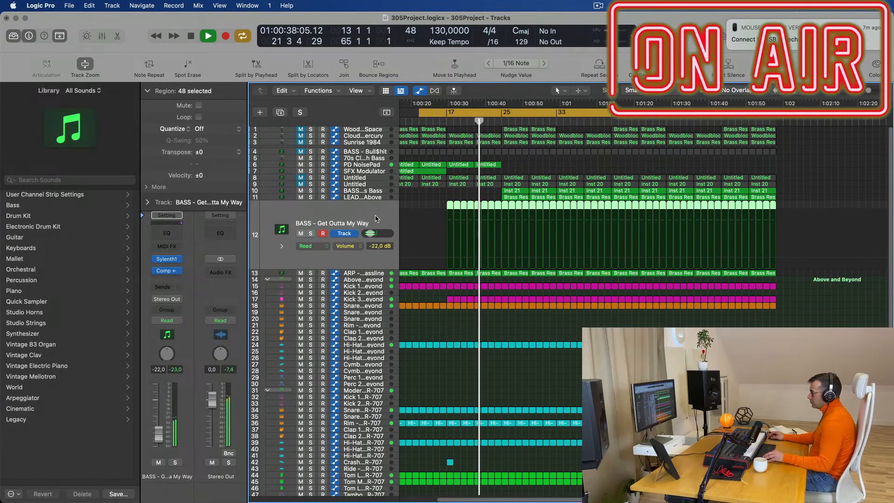
scroll(374, 214, up, 5)
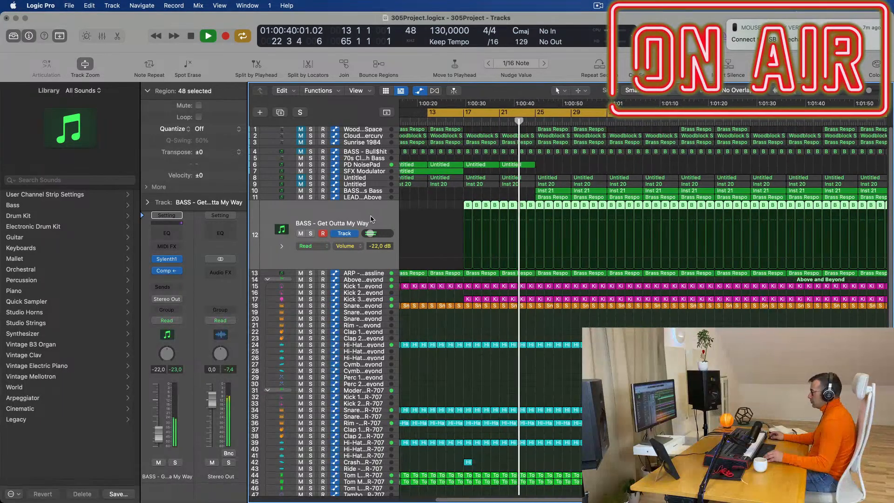
scroll(373, 217, down, 3)
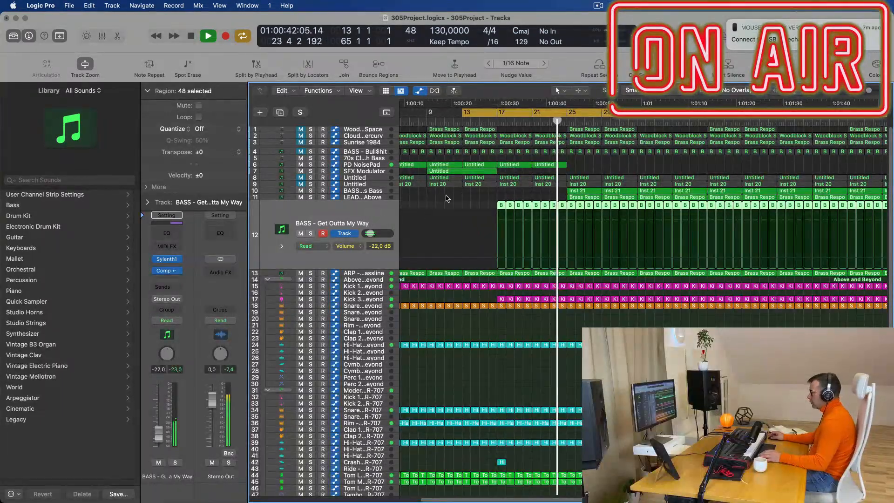
key(space)
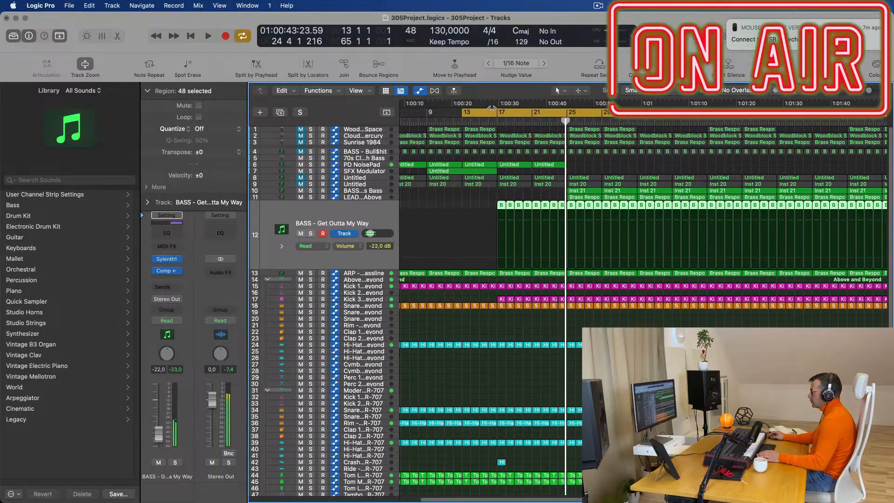
key(space)
drag(422, 114, 452, 114)
drag(869, 113, 523, 133)
key(space)
- Copy the Hi-Hat 1 region at bar 17 onto the Ride - Modern TR-707 track and open it in the Piano Roll
scroll(474, 401, down, 3)
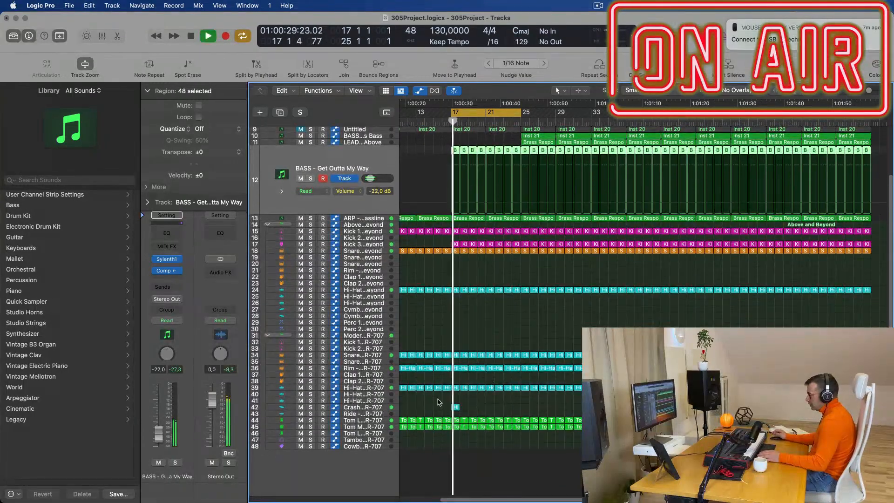
drag(456, 393, 456, 414)
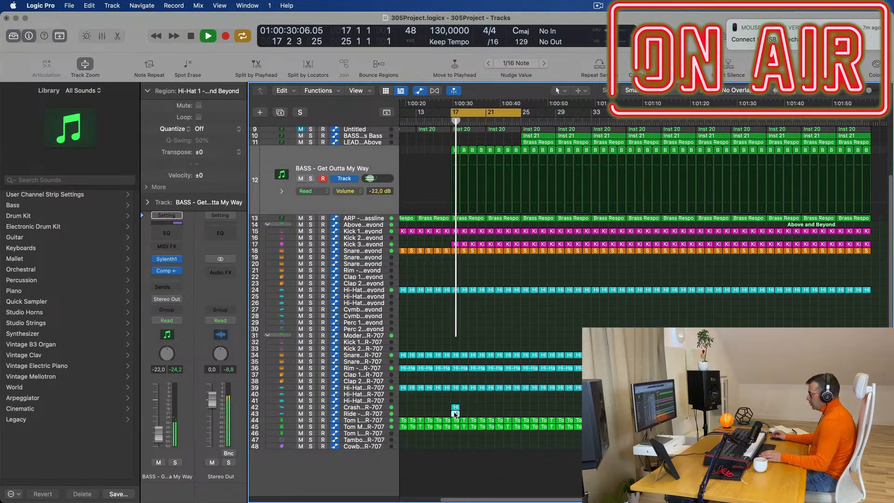
double_click(456, 413)
key(space)
scroll(463, 465, left, 10)
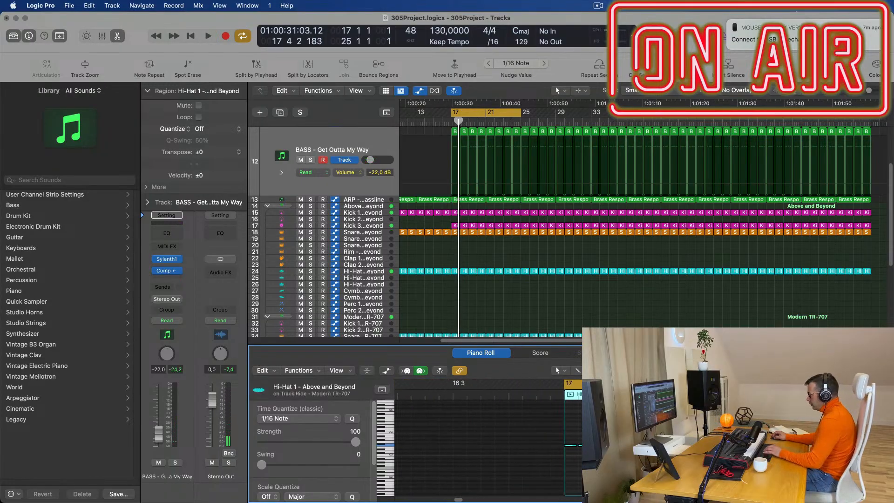
click(598, 445)
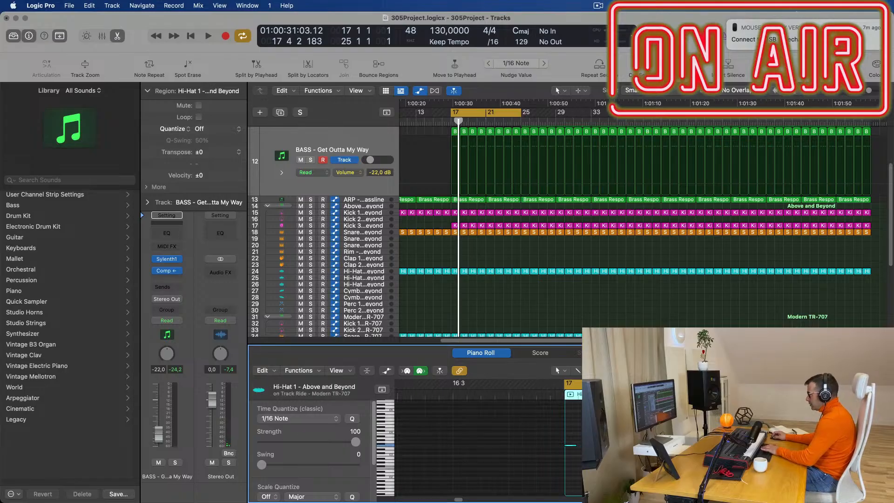
- Select the four notes in the Ride region and audition them from bar 17
key(space)
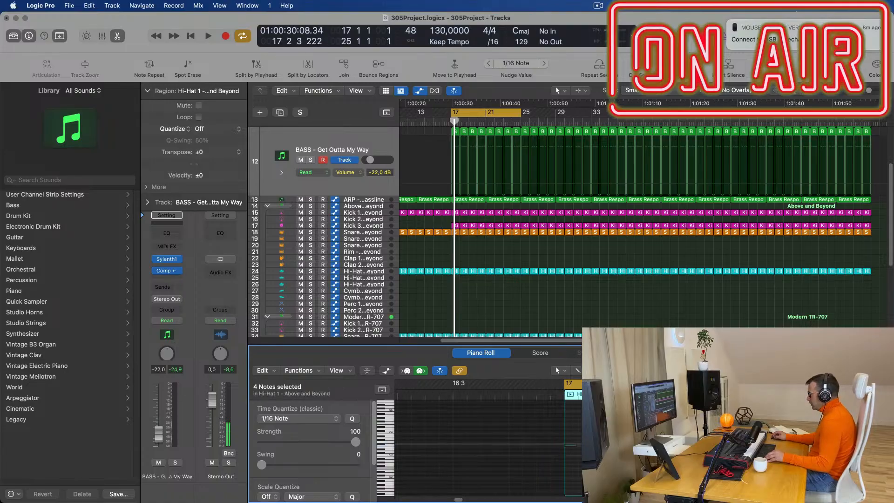
key(space)
key(space)
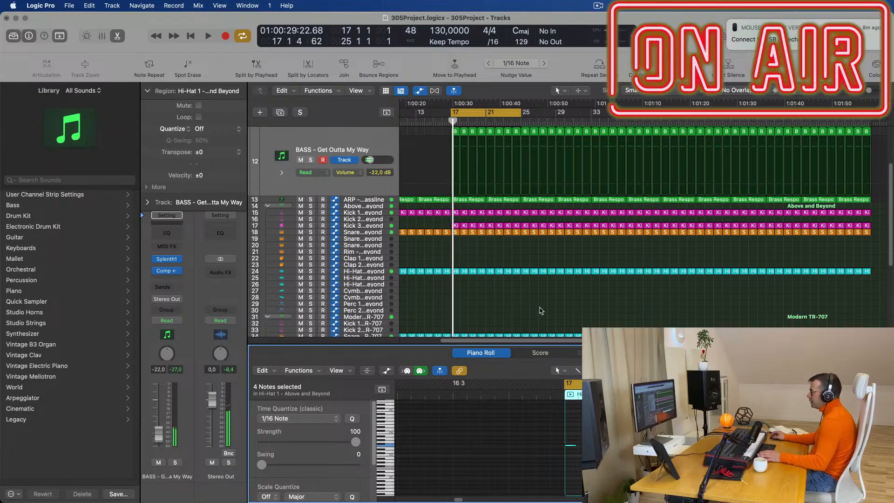
- Lower the Ride - Modern TR-707 track volume to -25.0 dB and replay from bar 17
scroll(523, 308, down, 10)
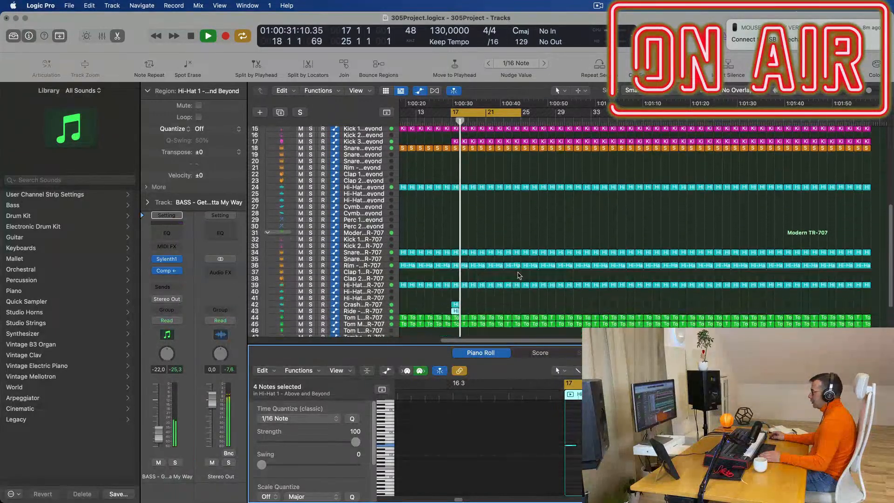
key(space)
key(space)
click(333, 280)
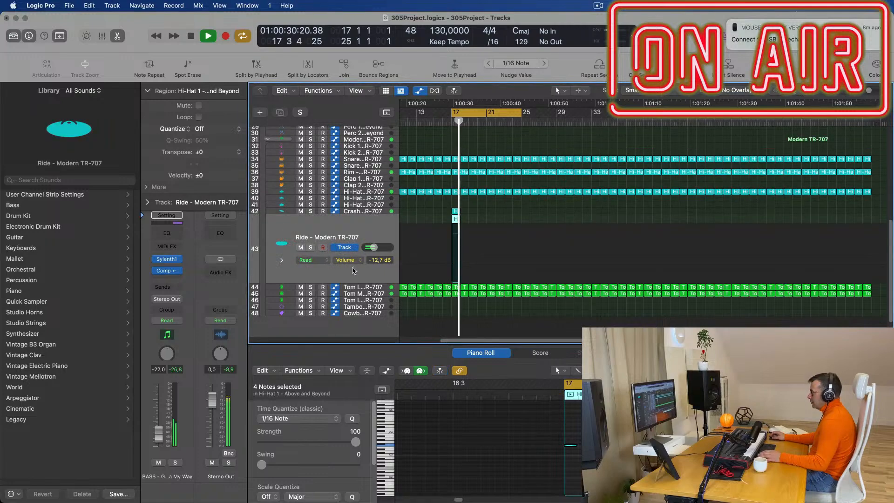
key(space)
key(space)
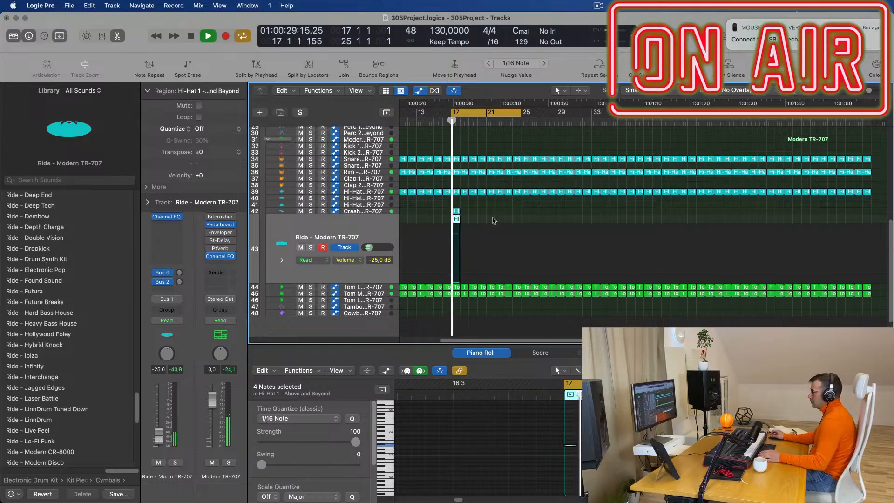
- Repeat the one-bar Ride region along its track from bar 17 up to bar 25
key(space)
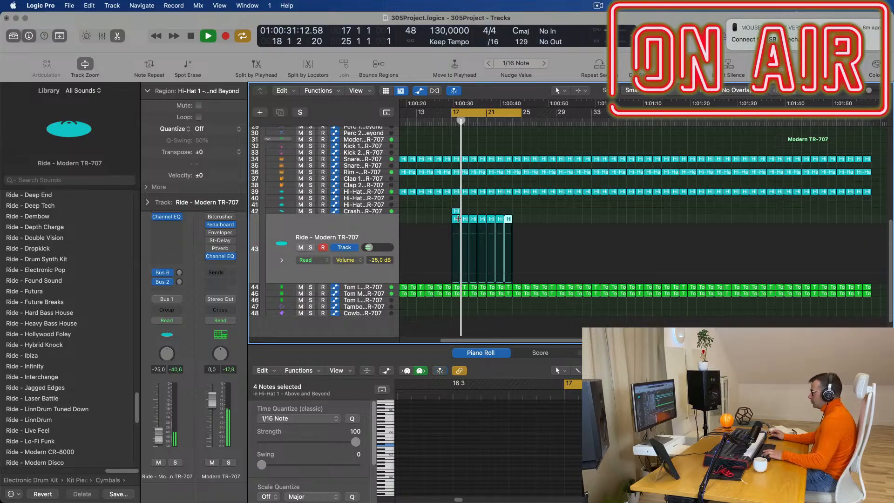
scroll(529, 210, up, 5)
scroll(530, 232, left, 3)
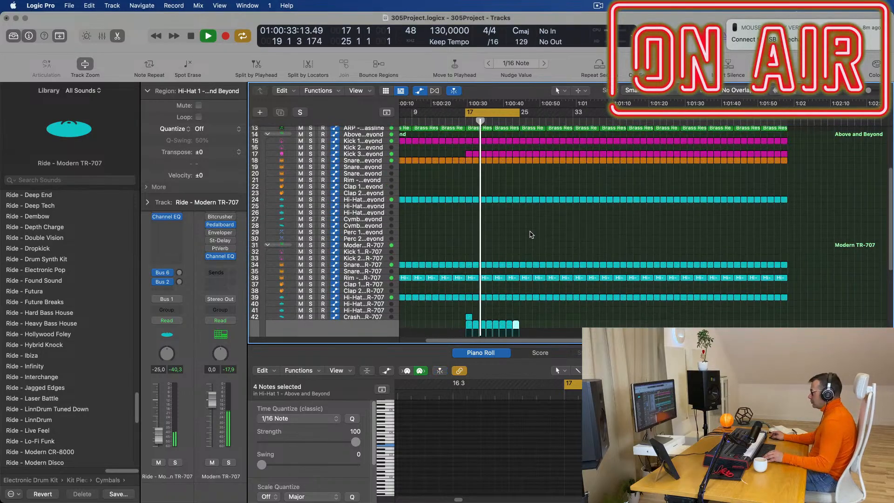
- Reshape the filter automation in the bar 17 ARP - Fat Bassline region into a ramp rising to about 4.7 at bar 21
scroll(530, 232, up, 3)
scroll(529, 233, up, 2)
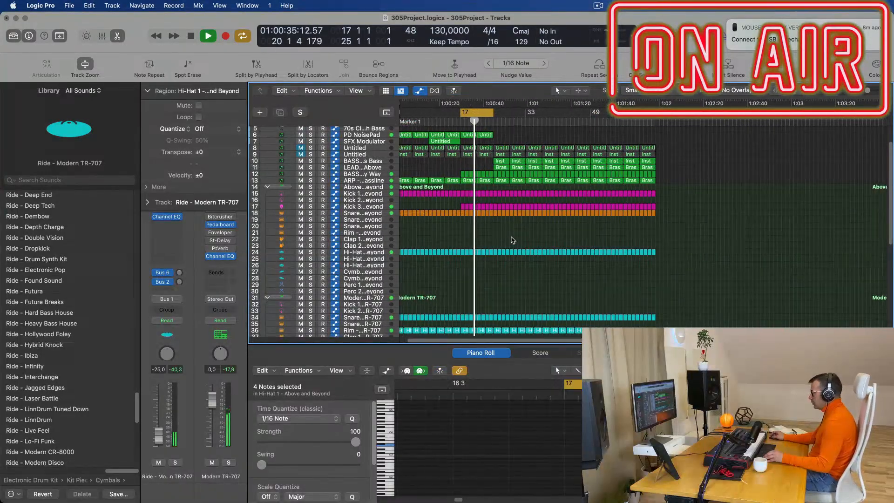
click(369, 180)
scroll(490, 238, down, 2)
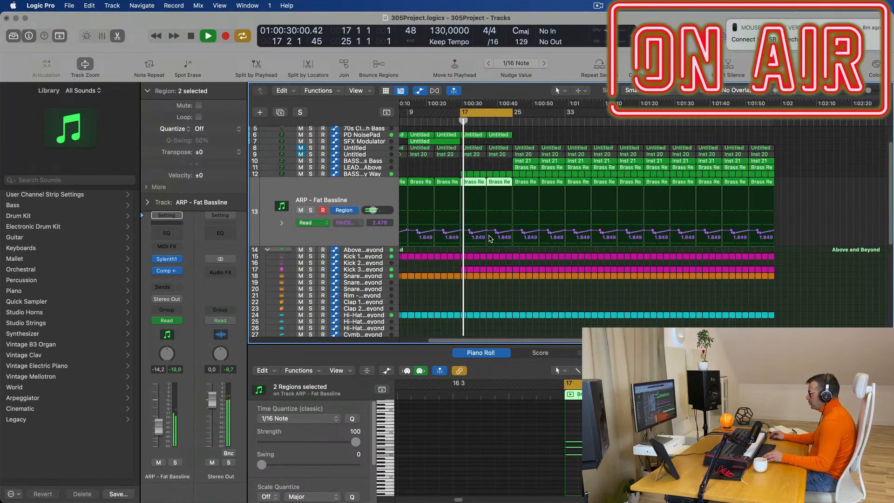
scroll(489, 239, down, 2)
drag(512, 233, 512, 218)
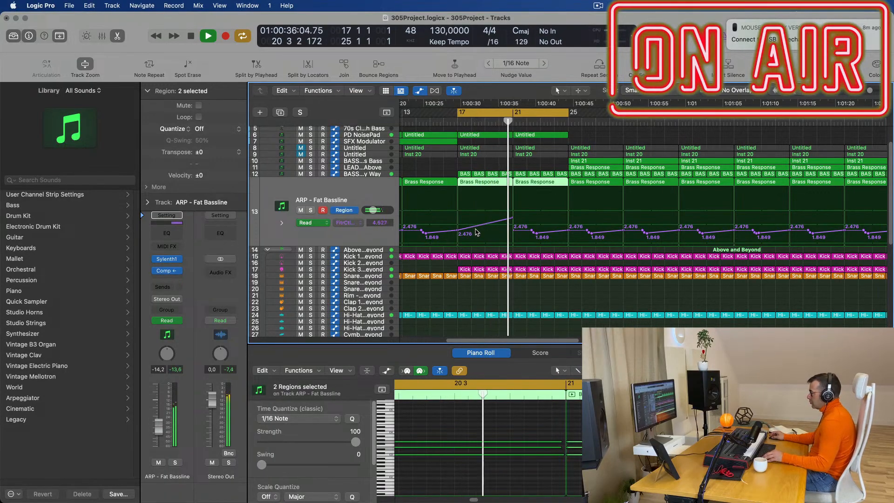
- Copy the Inst 21 region from bar 25 to bar 21 on the BASS - Fat Chorus Bass track
scroll(484, 227, up, 1)
key(space)
drag(590, 161, 542, 164)
key(super+Left)
key(super+Left)
key(super+Left)
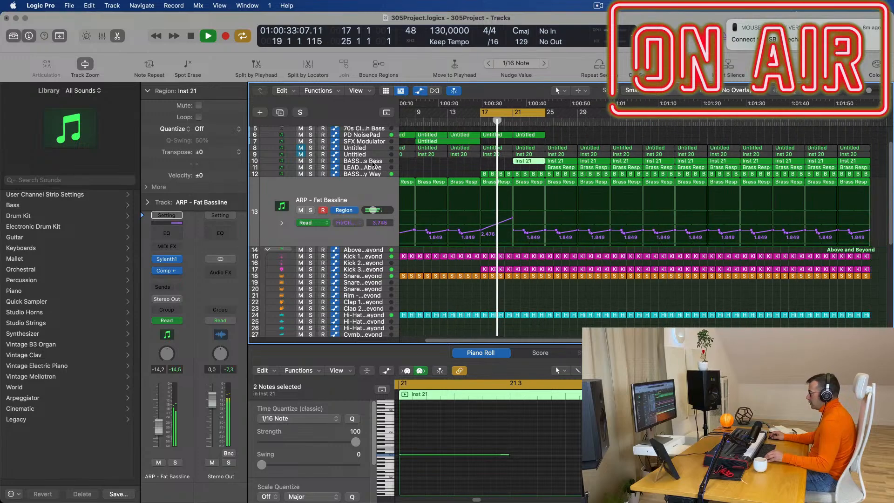
- Examine the BASS - Fat Chorus Bass track around its bar 21 entry while replaying the cycle from bar 17
click(372, 162)
scroll(458, 194, right, 5)
scroll(445, 195, left, 6)
scroll(459, 194, left, 2)
scroll(482, 194, right, 6)
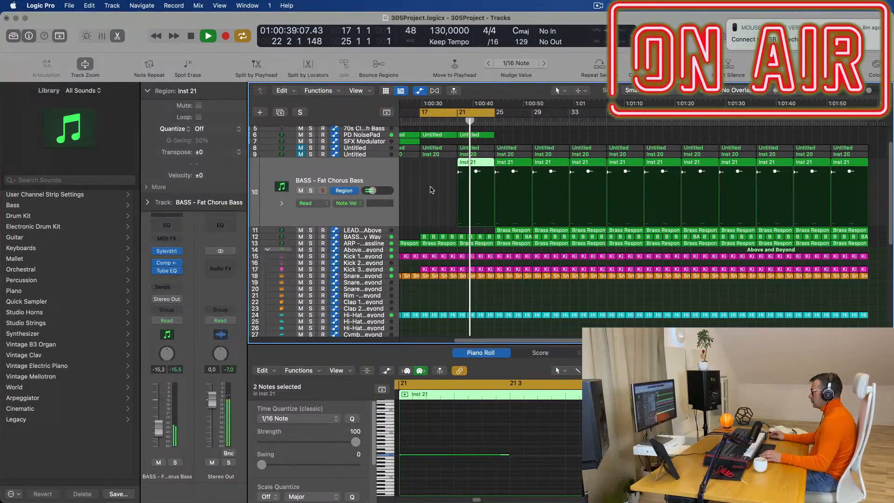
key(space)
key(space)
scroll(433, 193, left, 5)
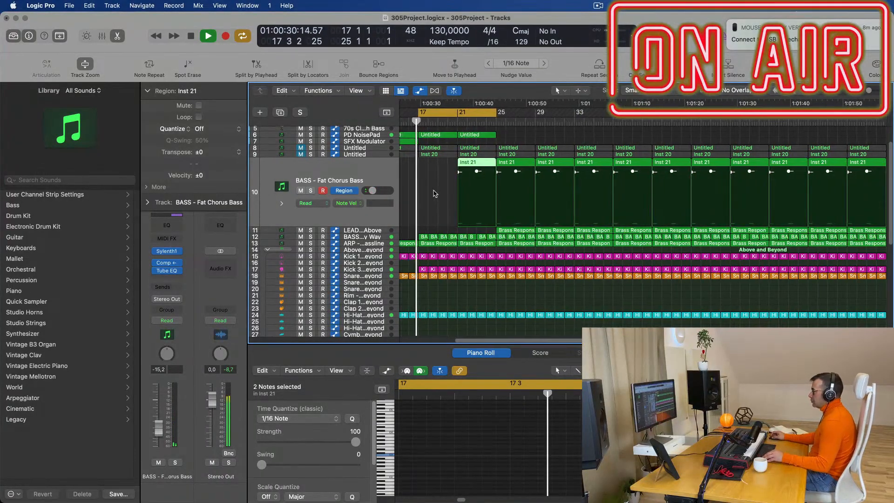
scroll(499, 195, right, 2)
key(super+Left)
key(super+Left)
key(super+Left)
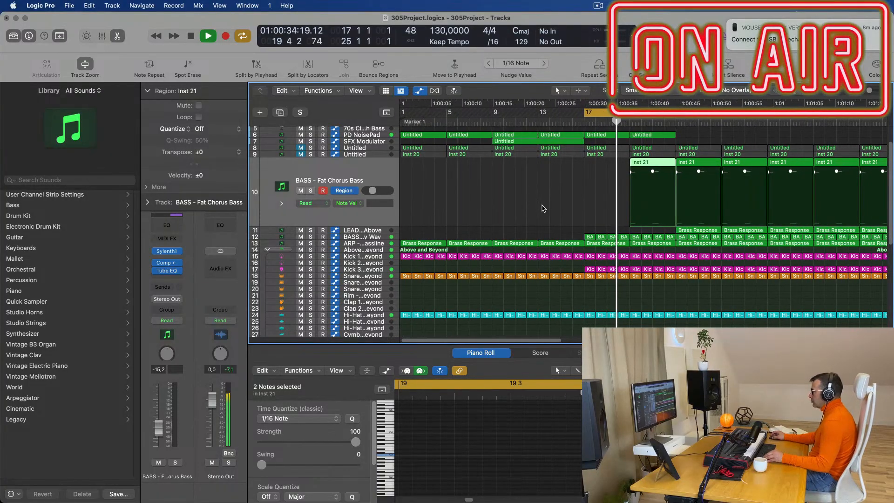
key(super+Right)
key(super+Right)
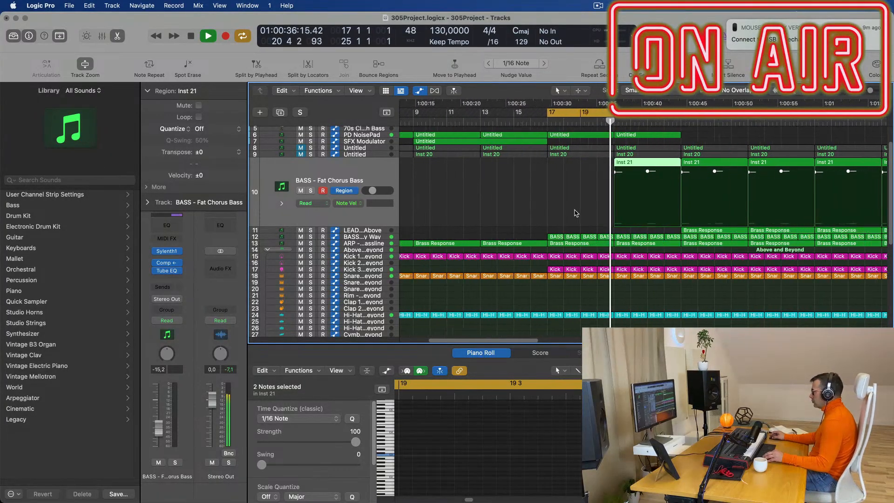
- Join the ARP - Fat Bassline regions at bars 17 and 21 and adjust the filter automation drop at bar 21
click(379, 238)
click(377, 244)
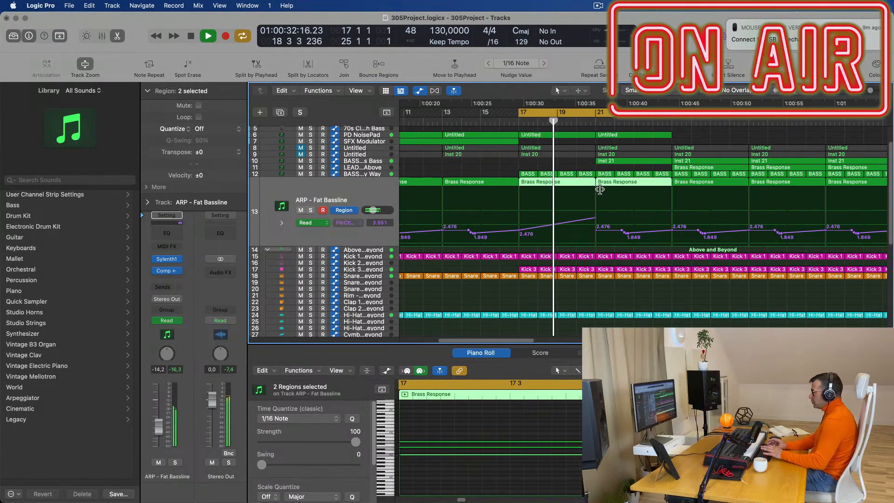
key(super+j)
drag(597, 231, 599, 230)
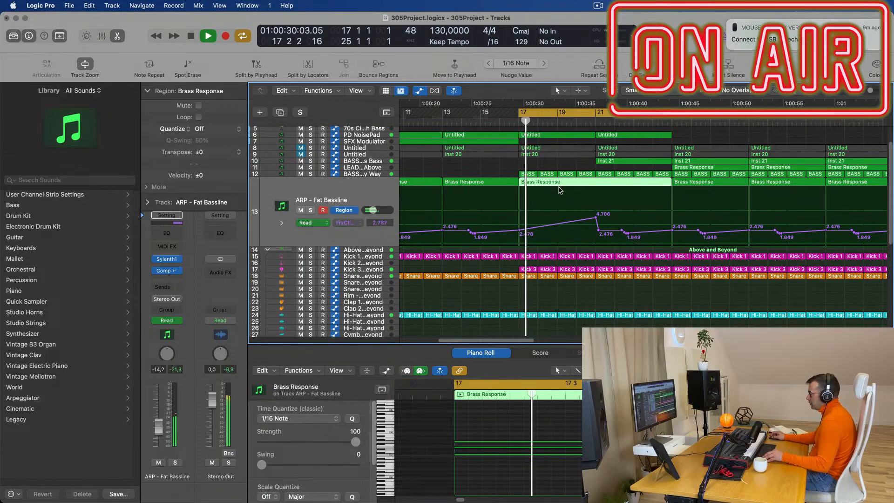
- Shorten the C3 note at the start of the bar 21 Inst 21 region on BASS - Fat Chorus Bass to 0 0 3 0
scroll(560, 190, down, 2)
scroll(524, 177, down, 2)
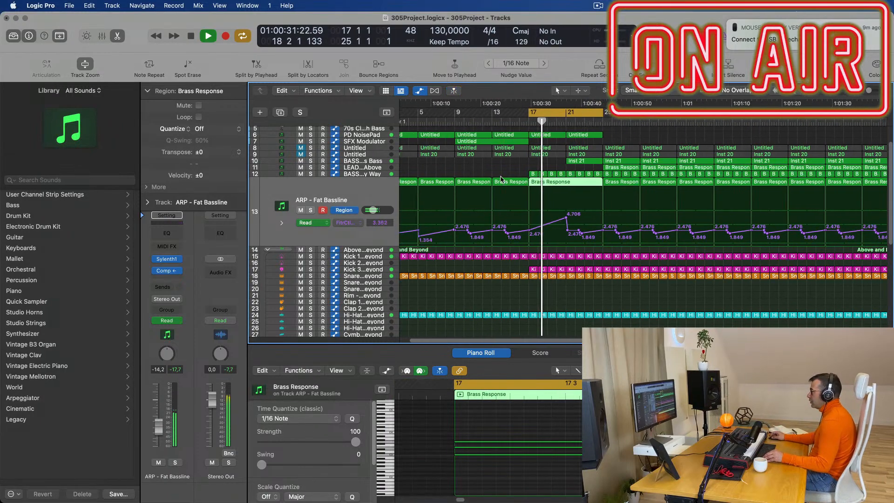
scroll(505, 180, down, 1)
scroll(508, 180, up, 2)
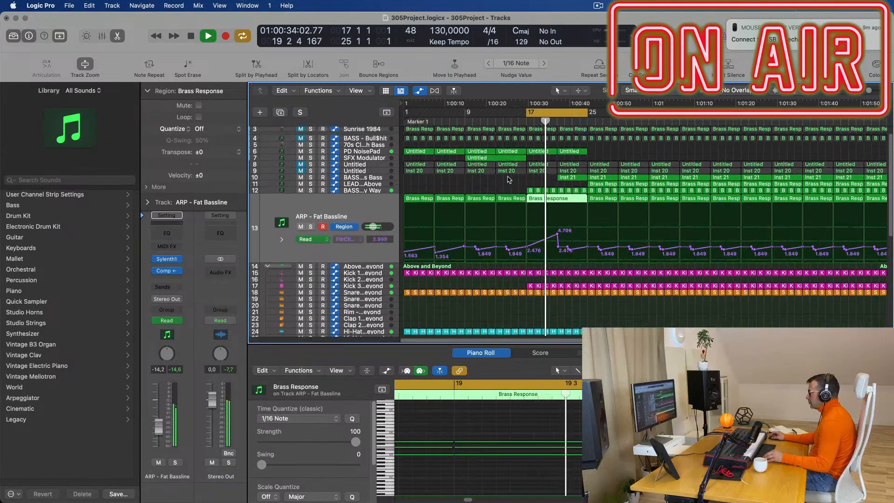
scroll(555, 215, up, 2)
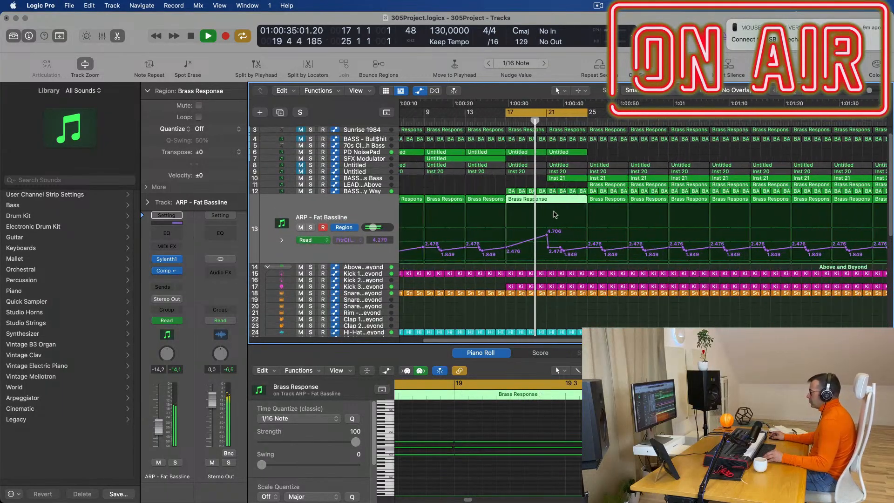
click(390, 180)
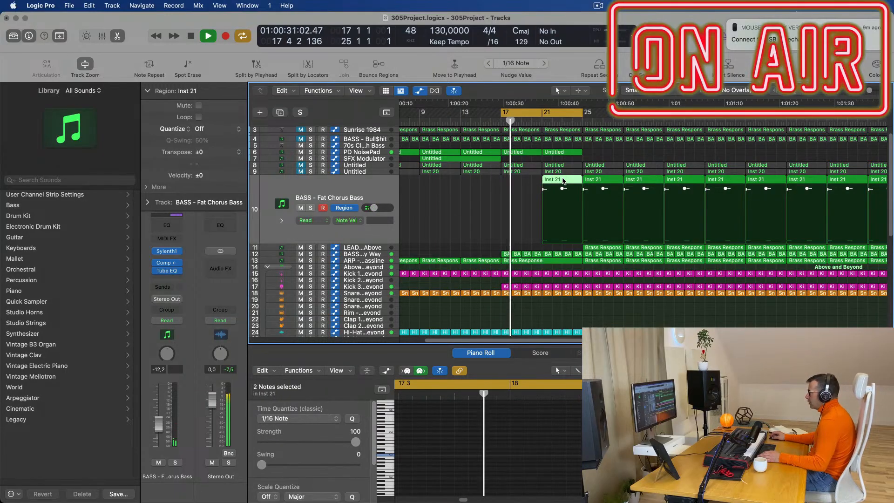
key(e)
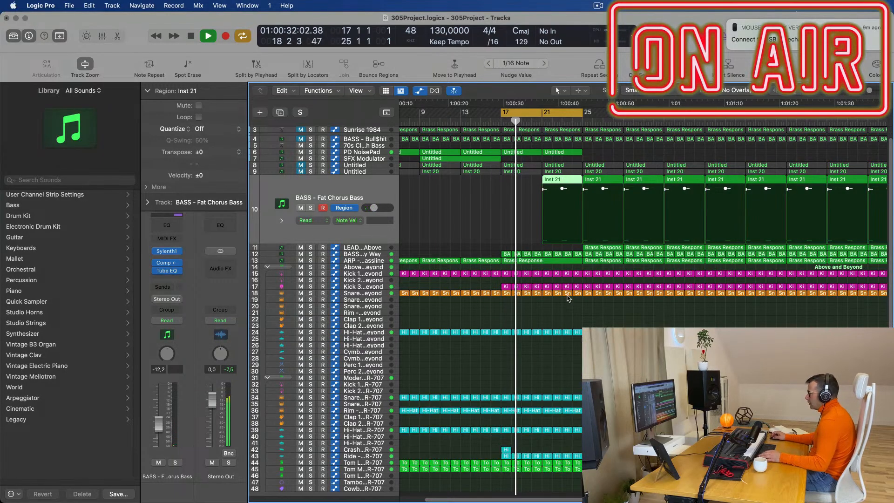
double_click(563, 181)
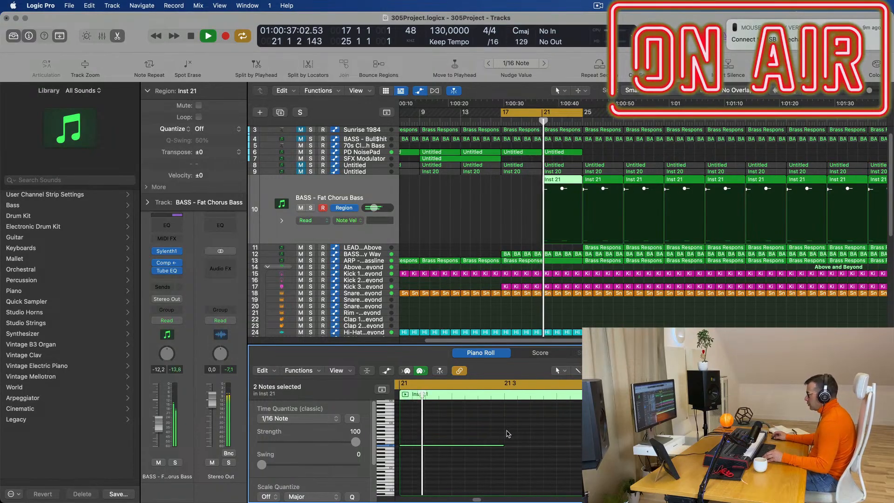
click(468, 429)
drag(501, 445, 439, 452)
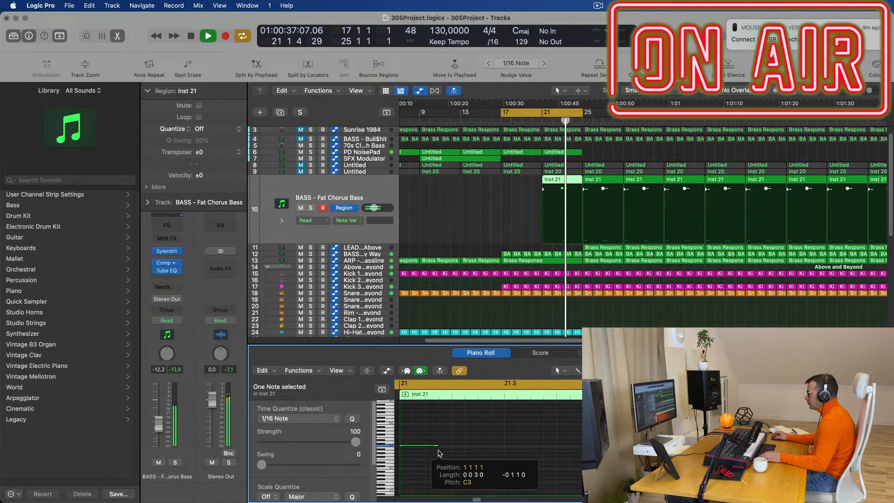
- Examine the transition from bar 17 into the bar 21 bass entry while replaying the cycle
key(Return)
scroll(446, 449, left, 5)
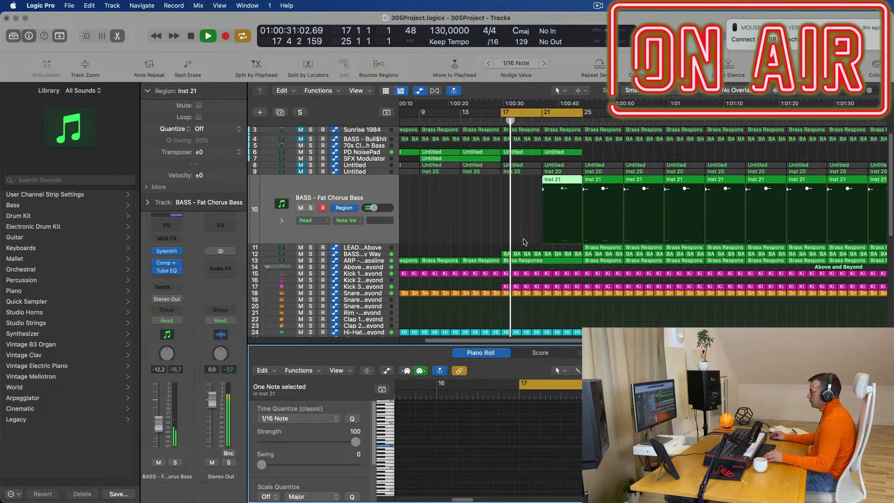
scroll(472, 214, left, 5)
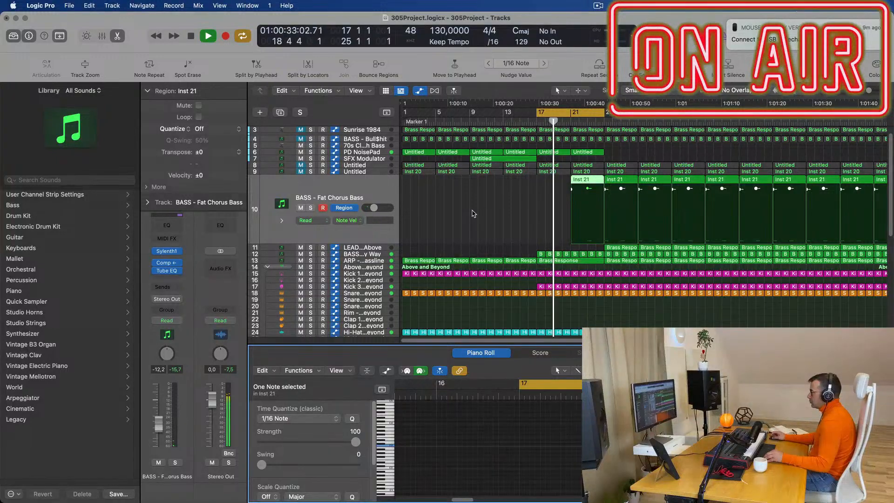
scroll(509, 213, right, 5)
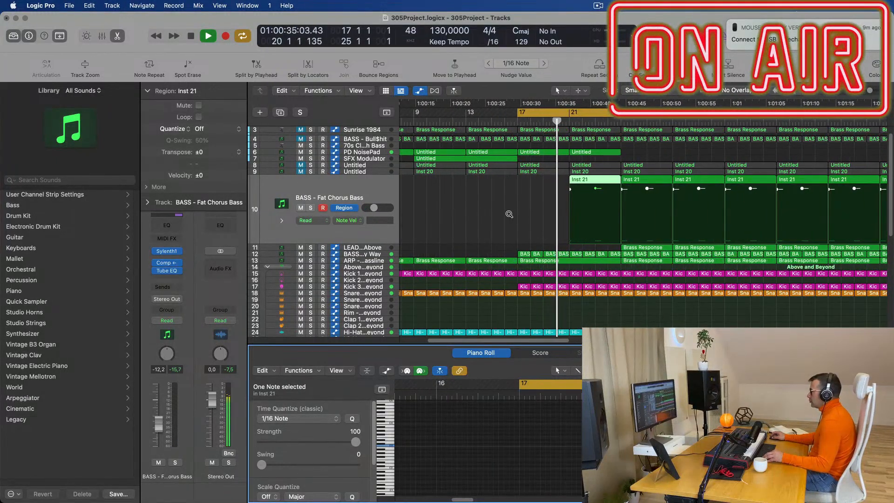
scroll(509, 217, right, 2)
scroll(512, 213, left, 4)
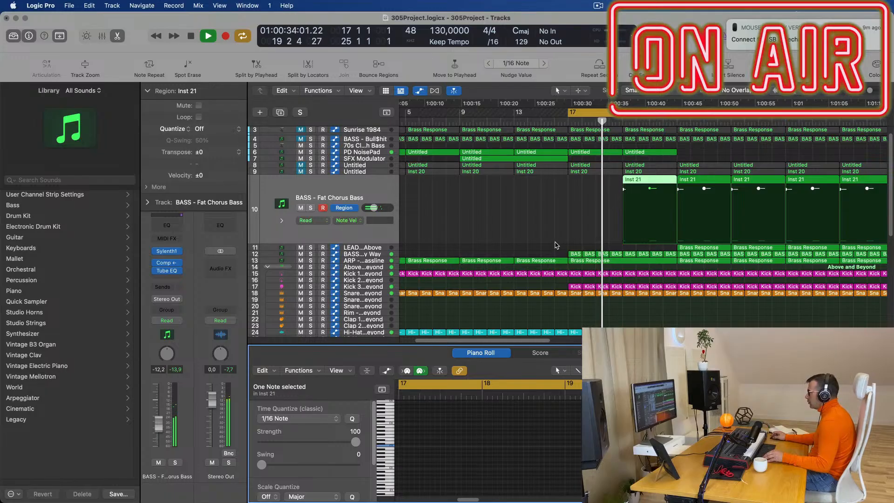
click(379, 188)
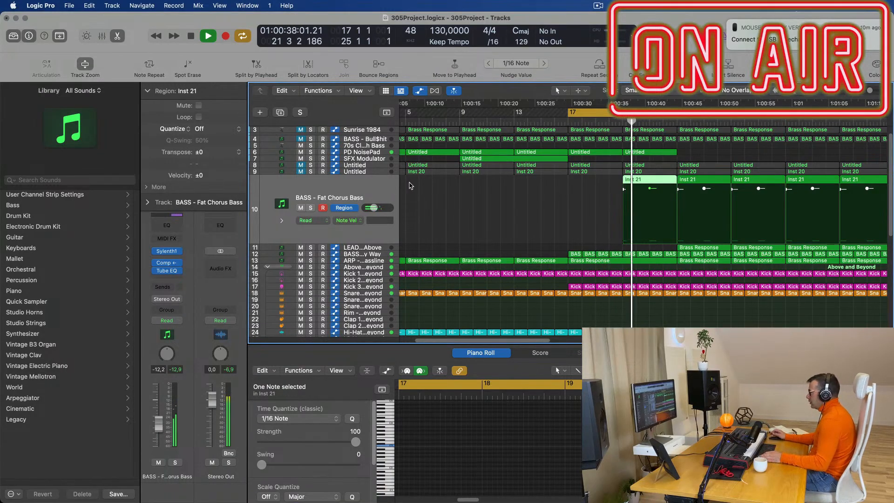
scroll(541, 208, up, 5)
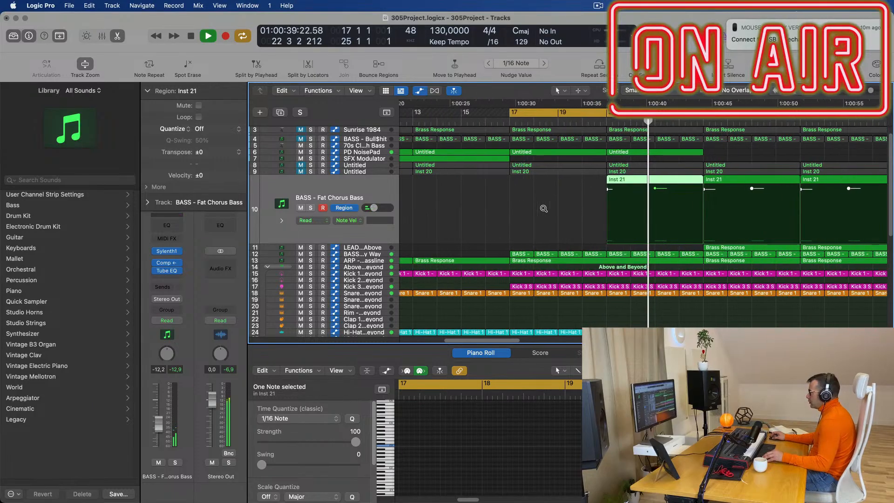
key(Return)
- Copy the bar 20 Snare 1 region to just after the start of bar 21 on the Snare 3 - Above and Beyond track
scroll(643, 232, down, 4)
scroll(643, 233, down, 5)
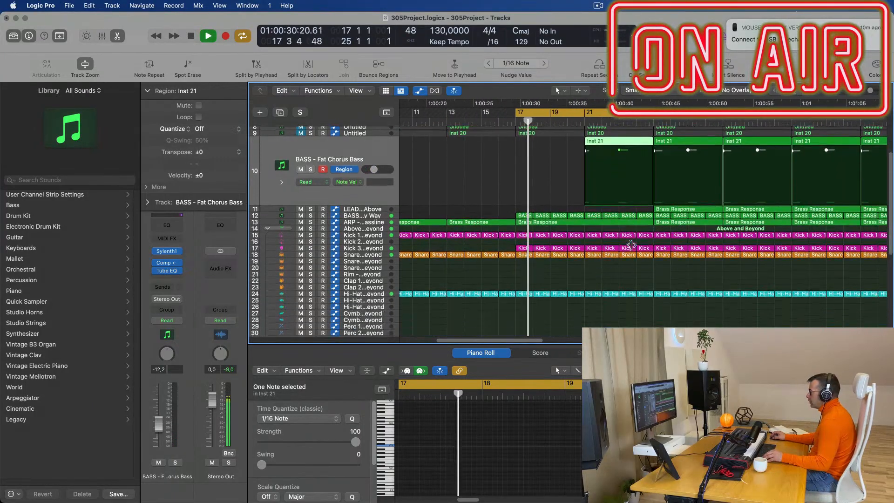
scroll(633, 231, up, 5)
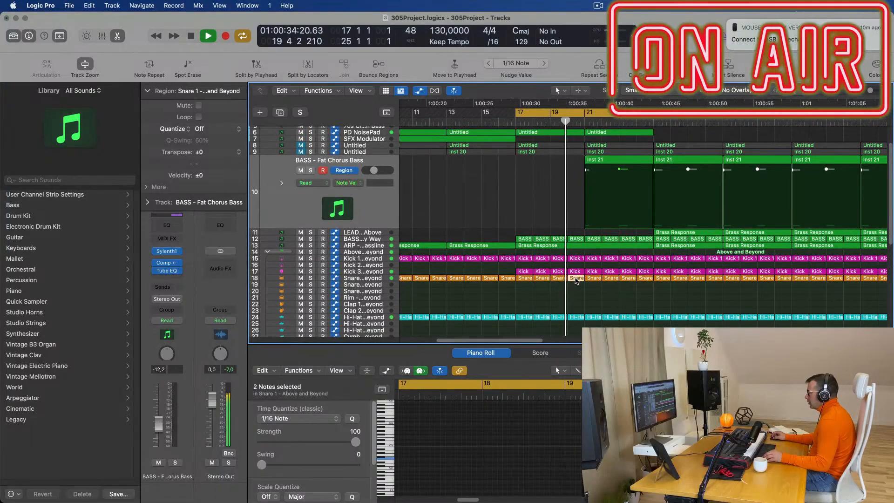
drag(578, 281, 598, 288)
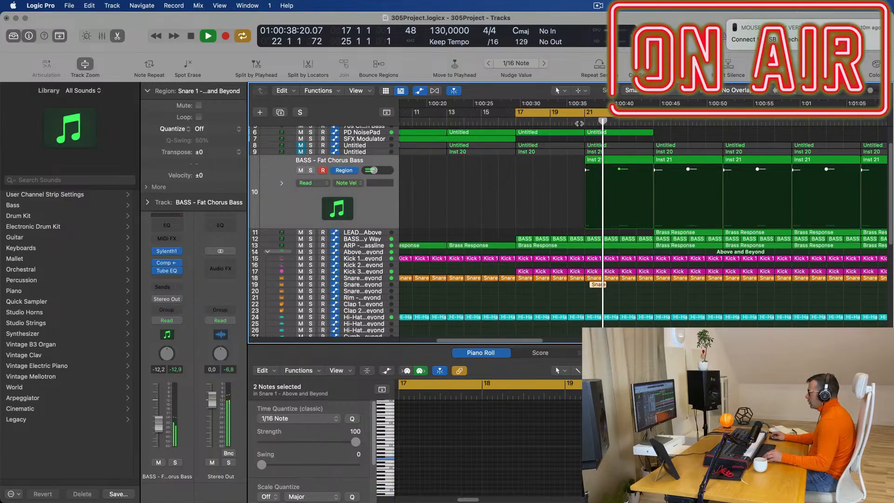
click(365, 287)
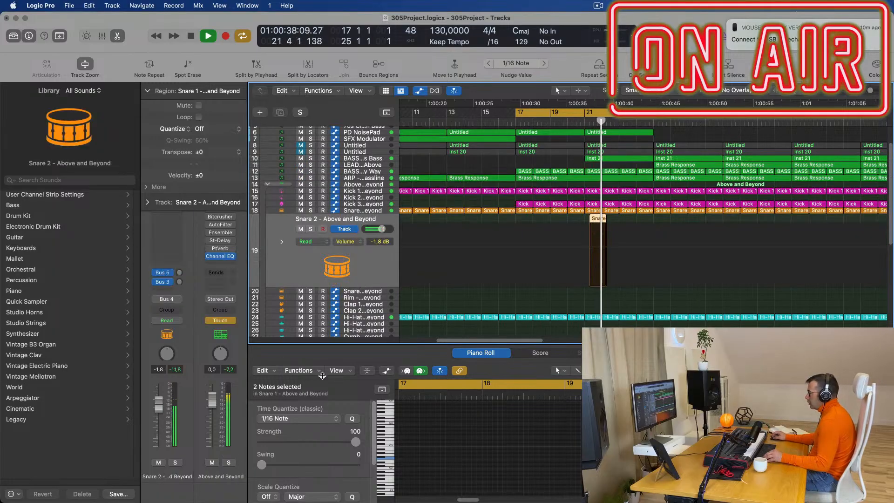
drag(600, 220, 599, 292)
click(583, 122)
- Rework the copied snare region on the Snare 3 track into a two-bar, five-note fill starting at bar 21
scroll(557, 240, left, 5)
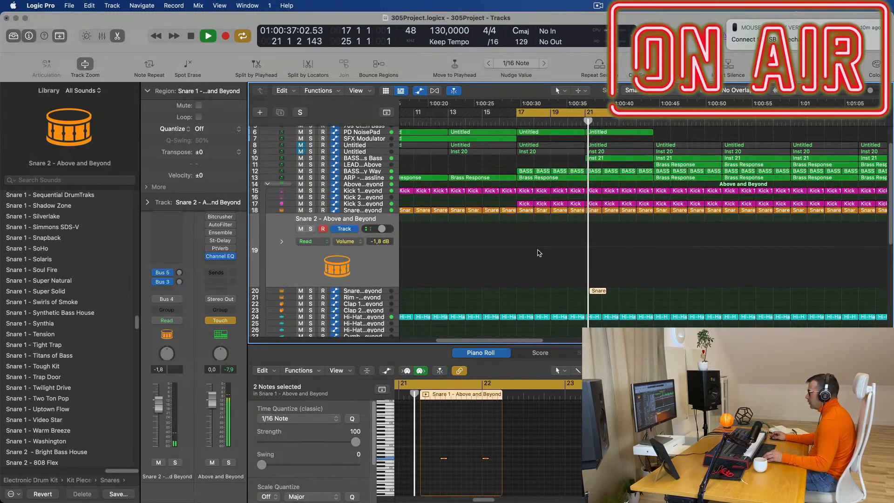
scroll(479, 313, right, 3)
key(super+Right)
key(super+Right)
key(super+Right)
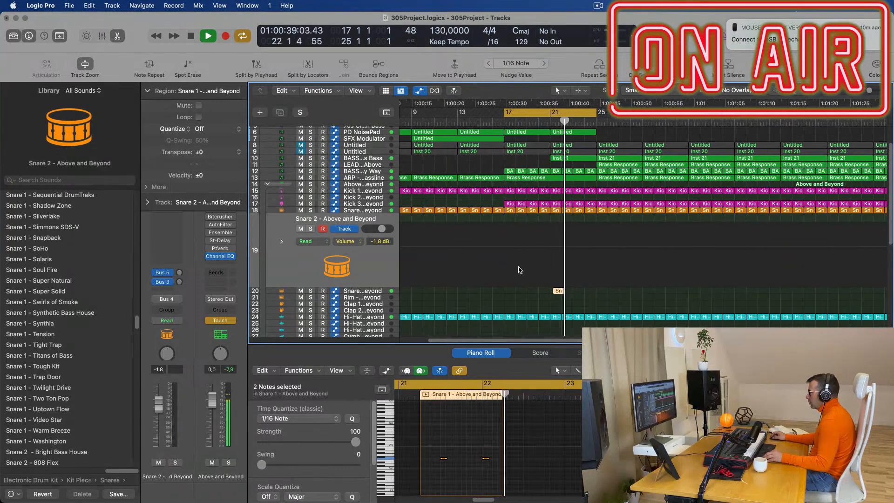
click(531, 121)
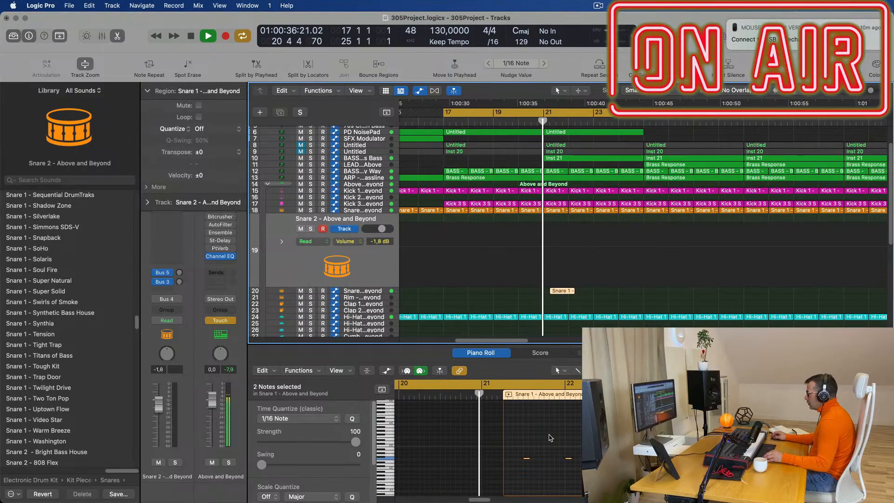
scroll(535, 471, right, 3)
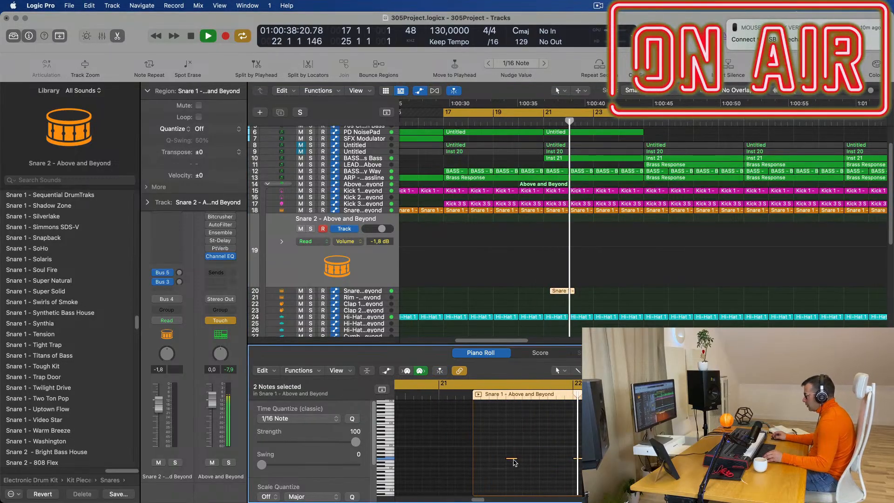
mouse_move(511, 459)
mouse_down()
mouse_move(481, 460)
mouse_move(497, 461)
mouse_up()
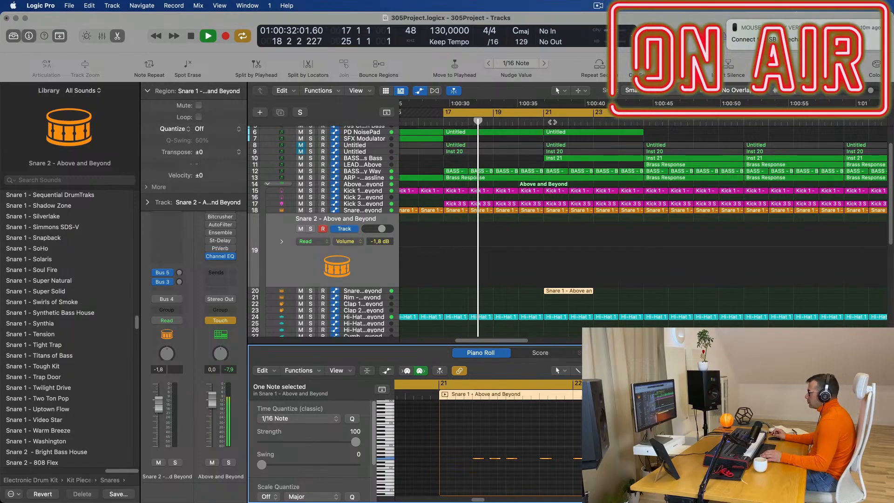
- Set the volume of the Snare 2 - Above and Beyond track to -6.0 dB
click(315, 267)
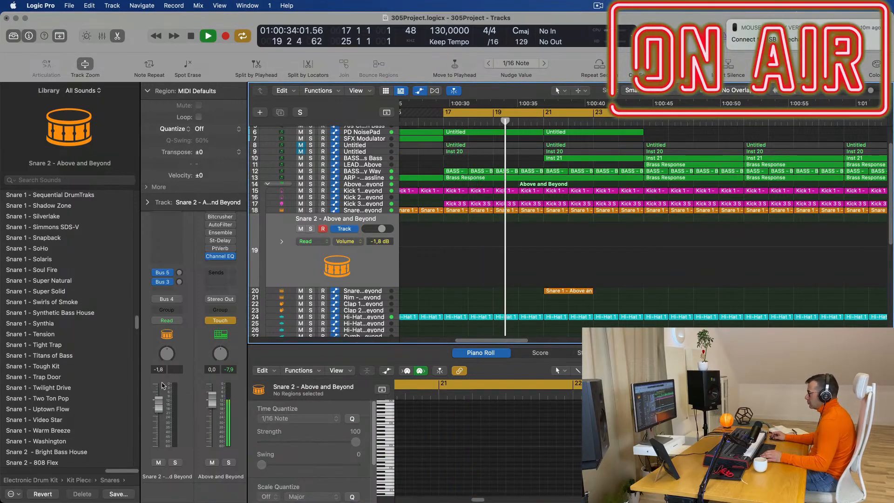
drag(151, 412, 155, 419)
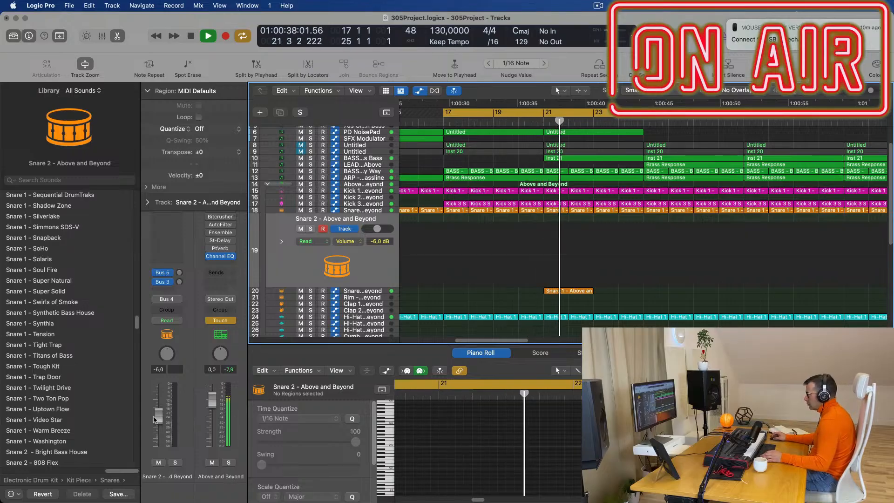
drag(375, 287, 376, 280)
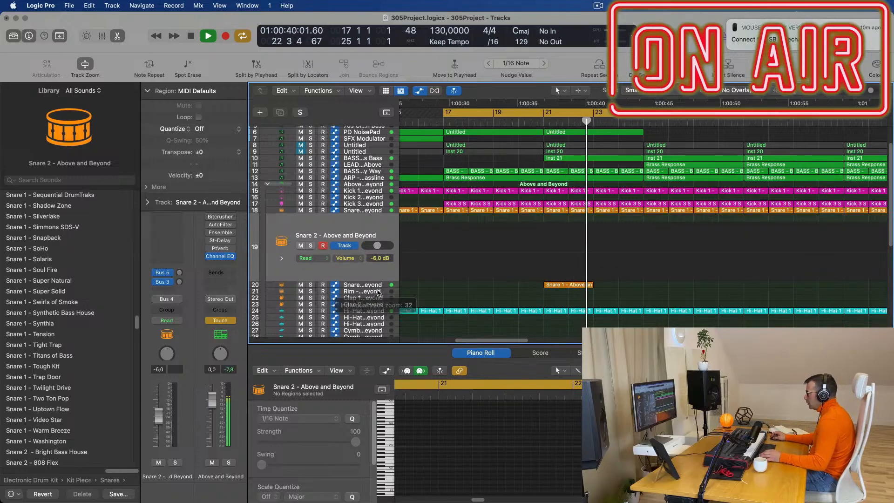
- Copy the bar 21 fill from Snare 3 to the Hi-Hat Open - Modern TR-707 track and delete the original region
click(568, 284)
scroll(605, 279, down, 5)
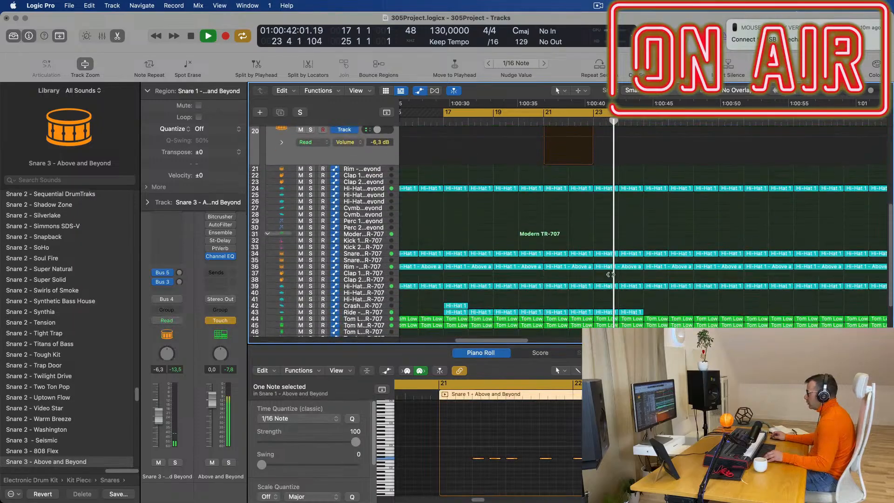
scroll(619, 159, up, 2)
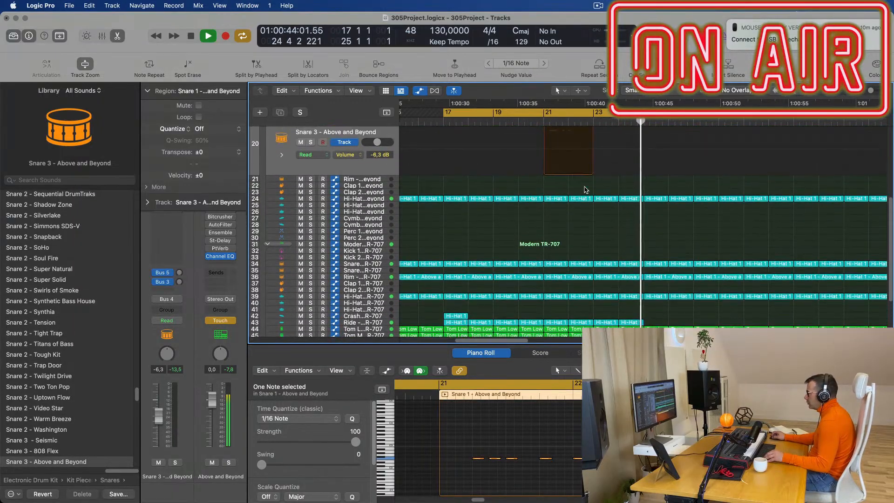
alt+drag(573, 134, 571, 329)
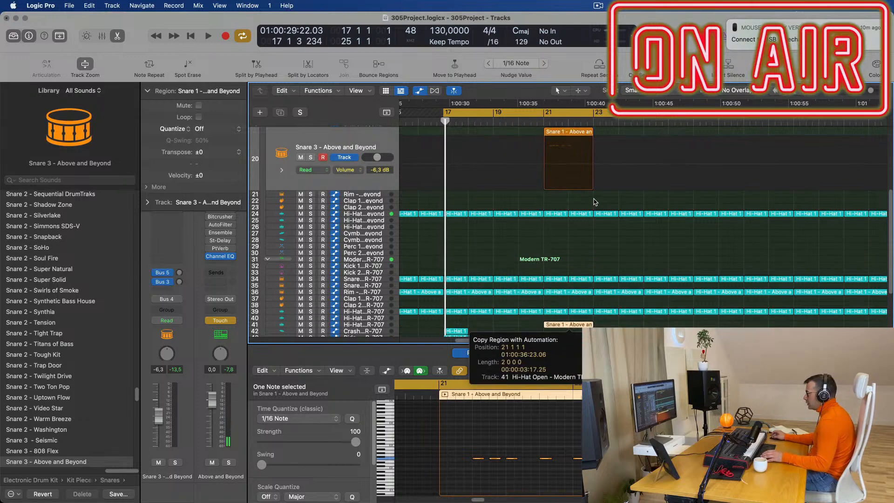
click(584, 134)
key(Delete)
- Examine the Modern TR-707 drum tracks around the bar 21 fill while the cycle plays
key(super+Right)
key(super+Right)
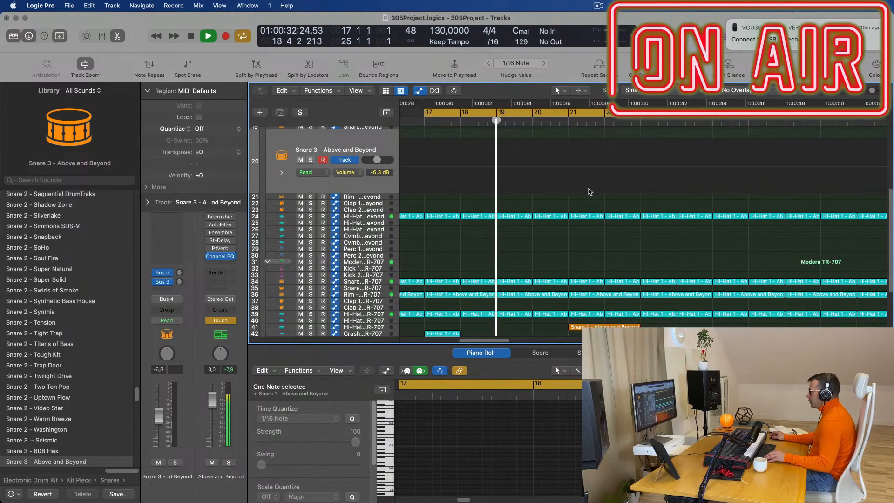
key(super+Left)
key(super+Left)
scroll(606, 218, down, 5)
key(super+Right)
key(super+Right)
scroll(626, 238, right, 1)
key(super+Right)
scroll(635, 246, right, 1)
key(super+Left)
scroll(618, 248, left, 2)
- Raise the pitch of all notes in the bar 21 Hi-Hat Open - Modern TR-707 fill and shift its bar 22 note slightly later
click(587, 249)
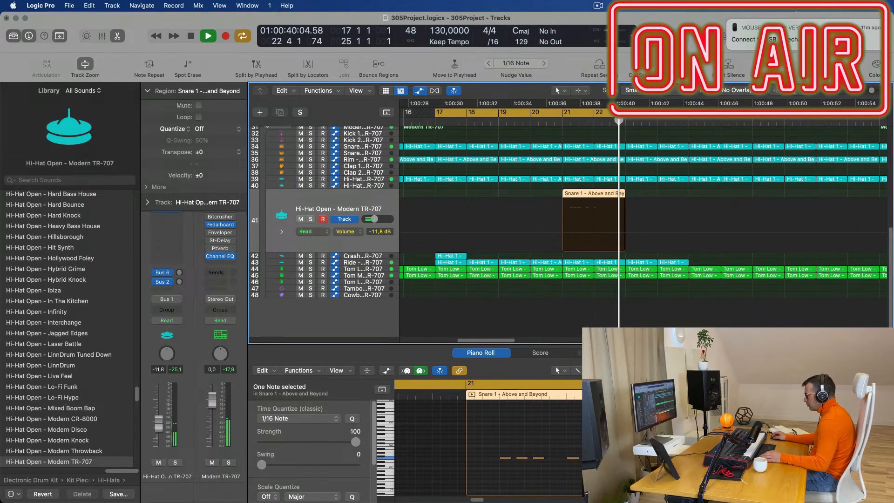
click(601, 479)
click(559, 122)
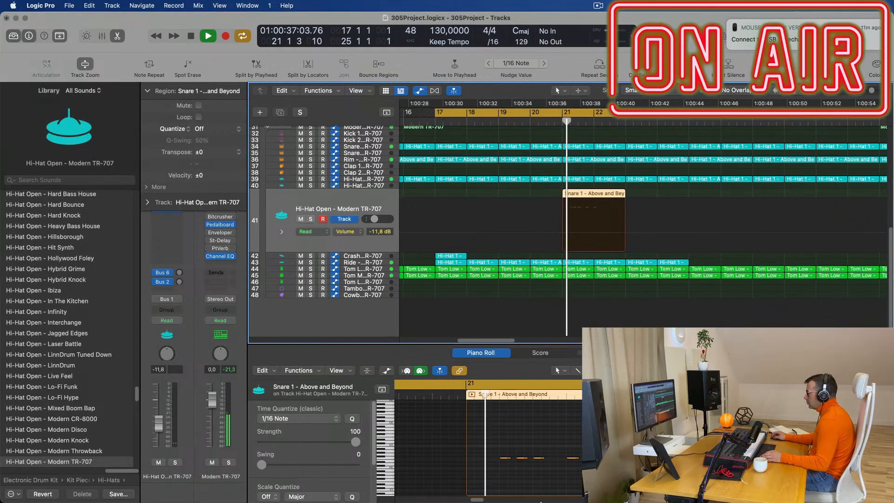
click(514, 456)
key(super+a)
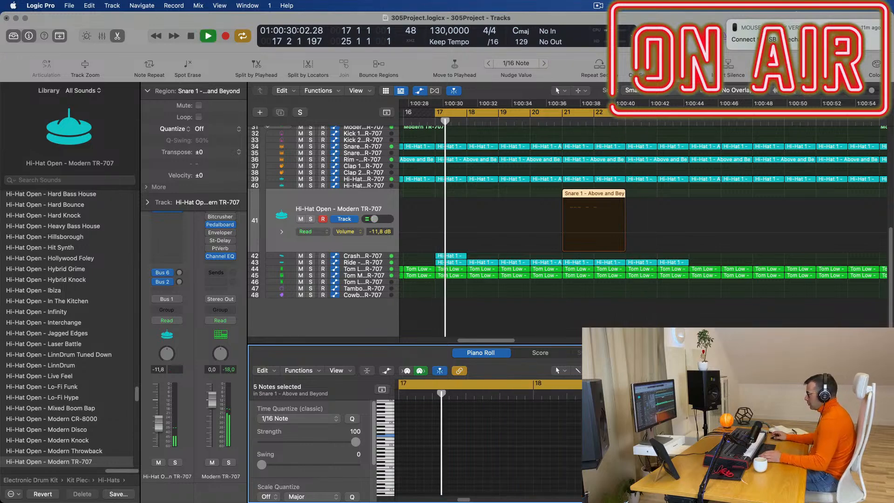
click(385, 214)
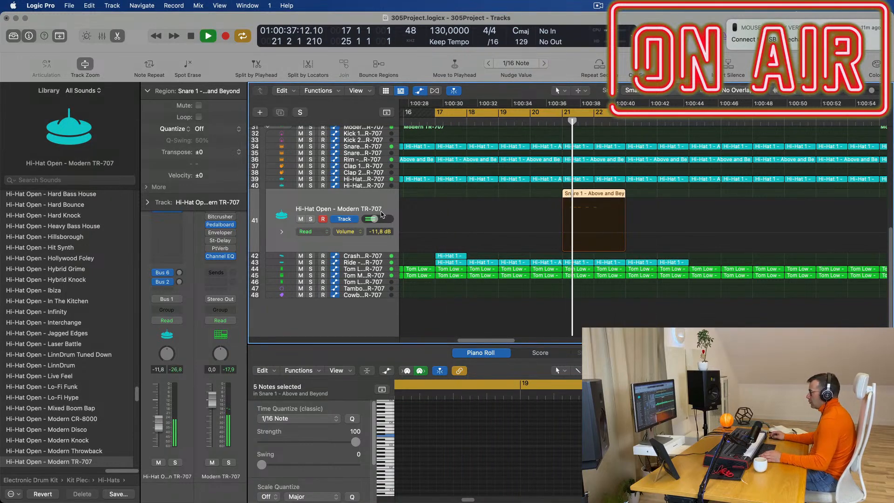
drag(502, 429, 459, 450)
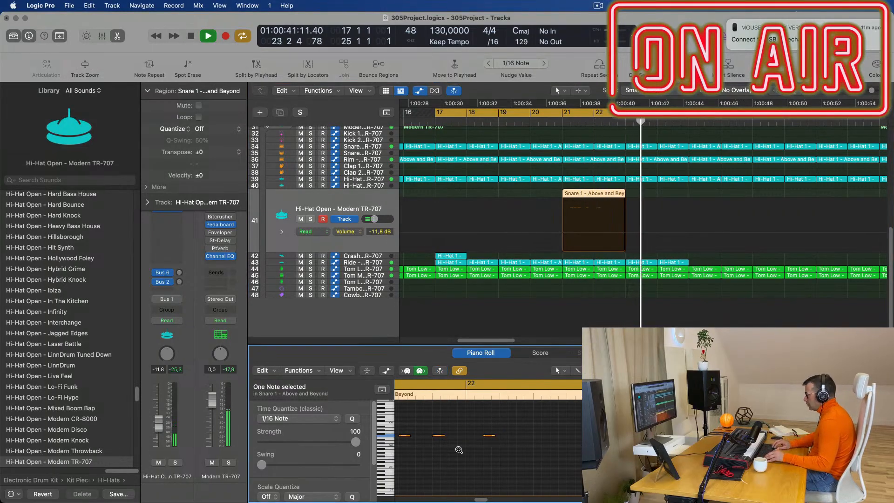
scroll(611, 161, down, 5)
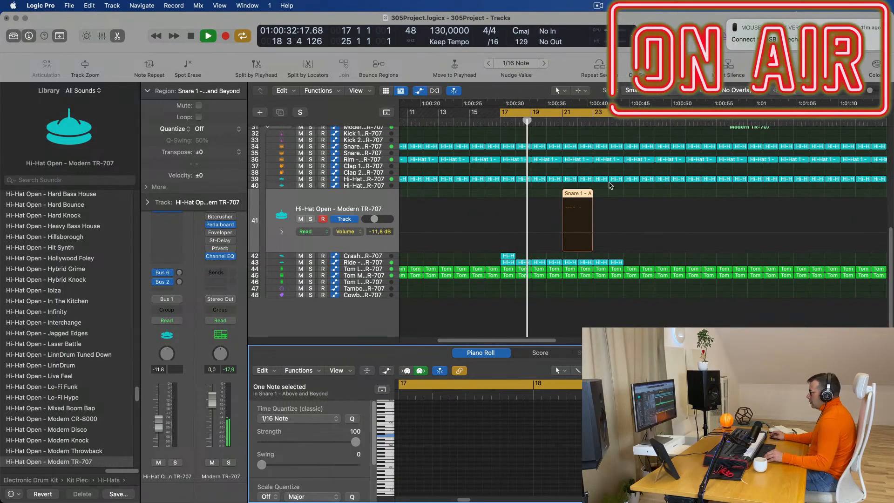
- Move the bar 21 fill from the Hi-Hat Open - Modern TR-707 track to the Snare 2 - Modern TR-707 track
key(super+Right)
scroll(628, 192, up, 10)
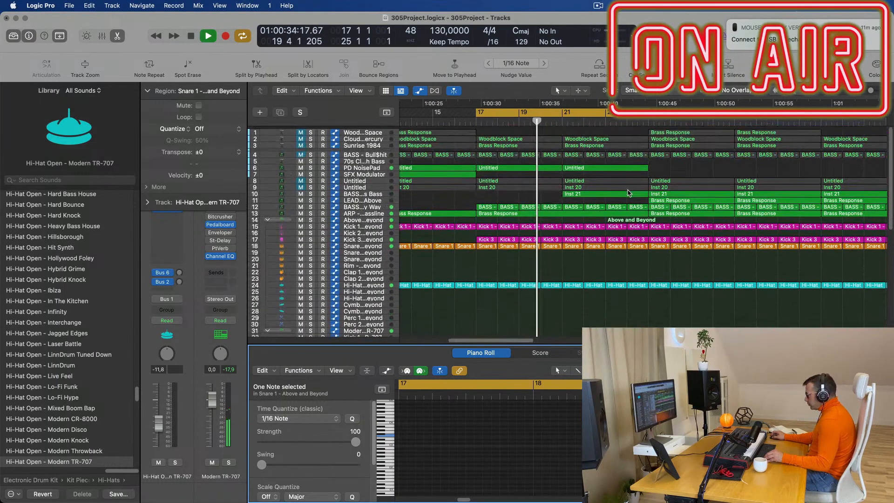
scroll(628, 193, down, 3)
scroll(629, 220, down, 3)
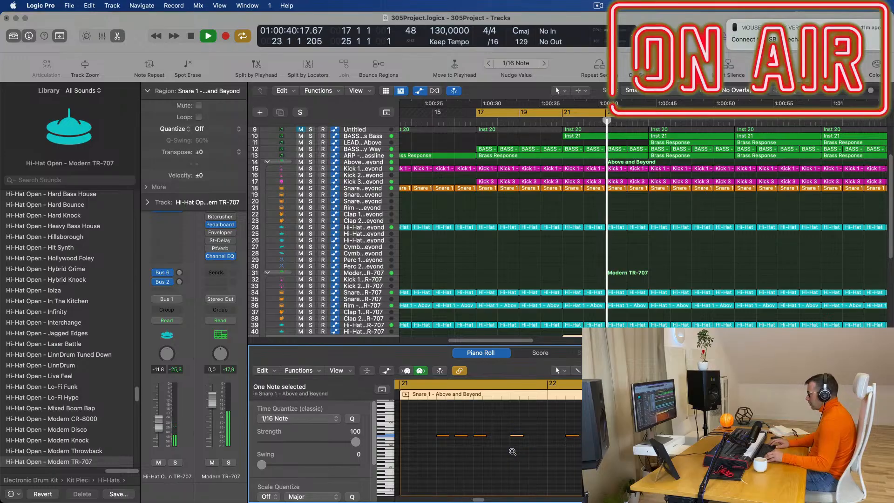
scroll(617, 317, down, 1)
scroll(617, 317, down, 5)
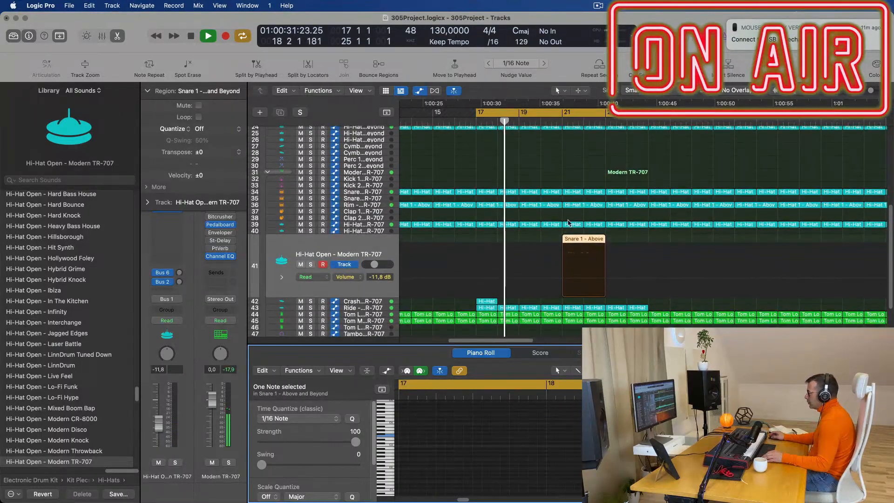
drag(582, 241, 581, 199)
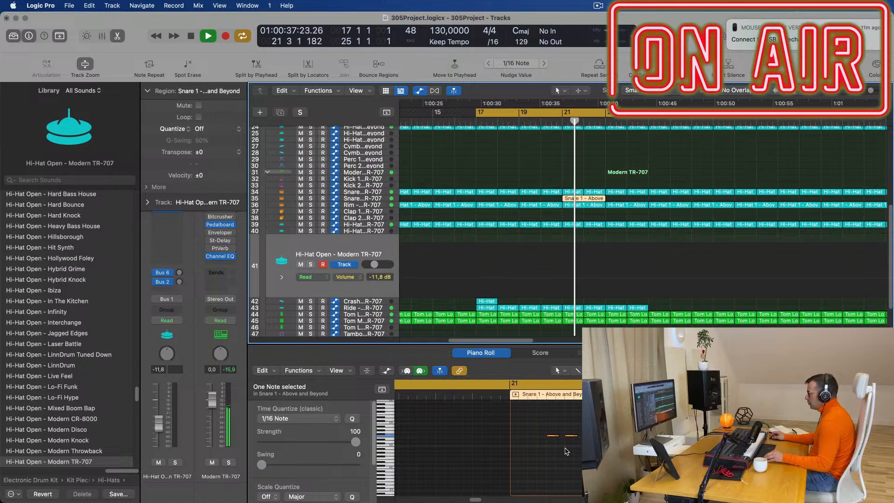
- Lower the pitch of all notes in the bar 21 fill and select the Snare 2 - Modern TR-707 track
click(544, 396)
key(alt+shift+Up)
key(alt+shift+Down)
key(alt+shift+Down)
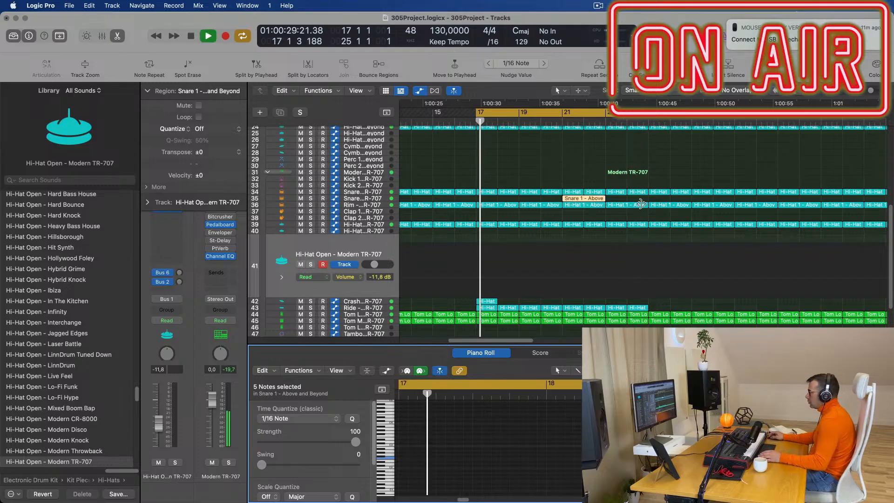
click(441, 172)
scroll(441, 173, left, 1)
click(371, 199)
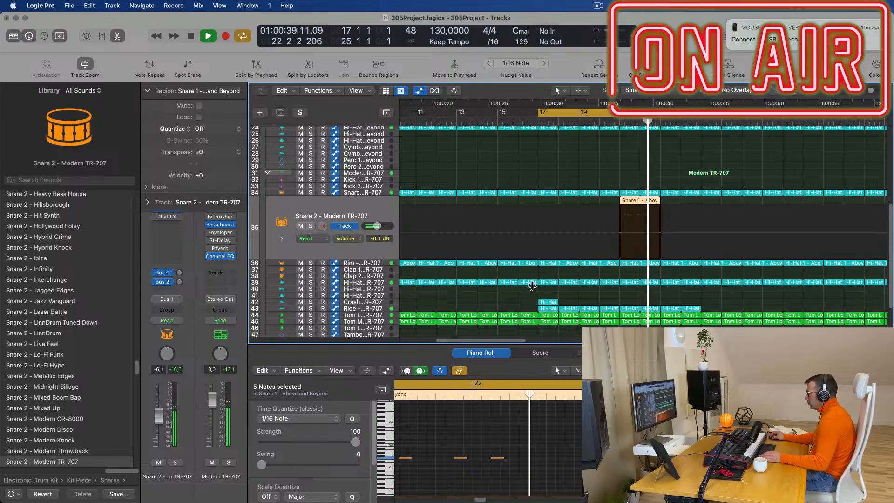
- Play the cycle from bar 17 and examine the instrument and drum tracks around the bar 21 fill
key(space)
key(space)
scroll(596, 177, left, 3)
scroll(598, 180, left, 3)
scroll(624, 179, right, 2)
scroll(633, 182, up, 7)
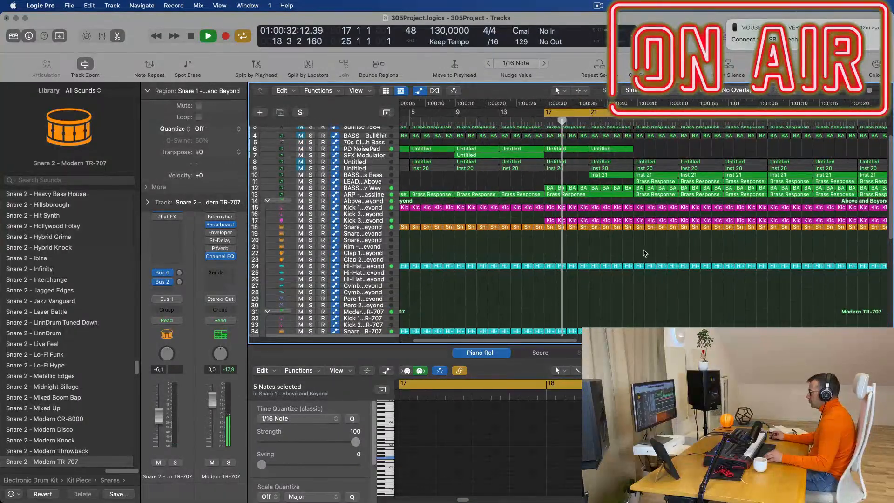
scroll(651, 261, left, 2)
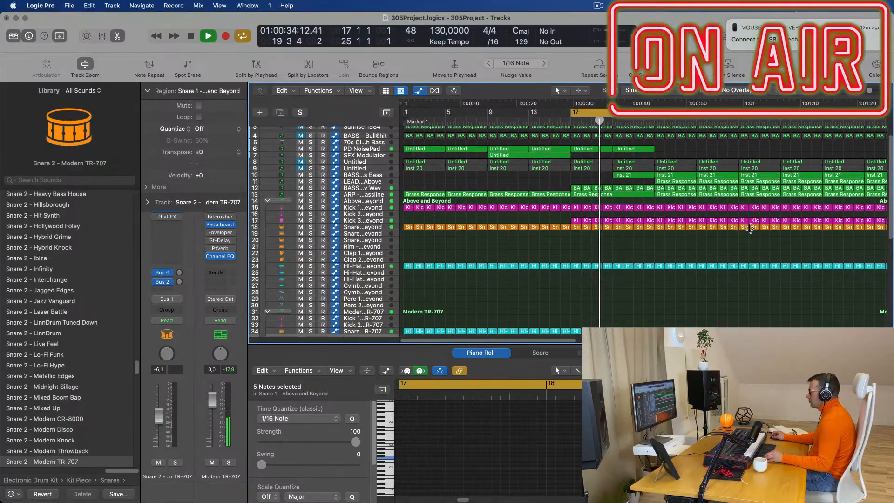
click(728, 21)
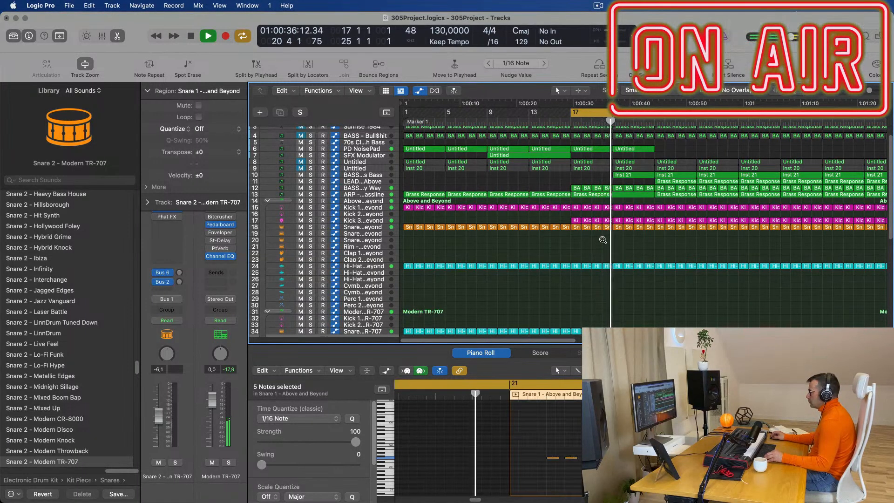
scroll(601, 242, left, 5)
scroll(514, 260, right, 3)
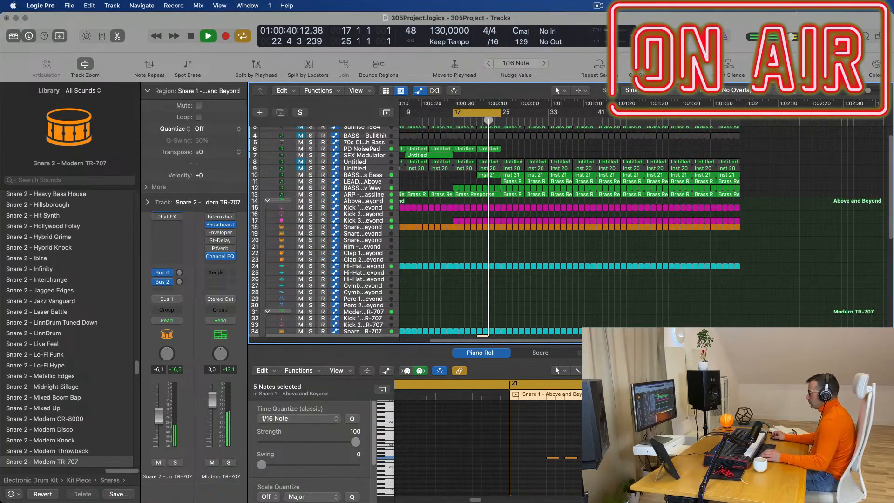
key(space)
key(space)
scroll(494, 258, down, 5)
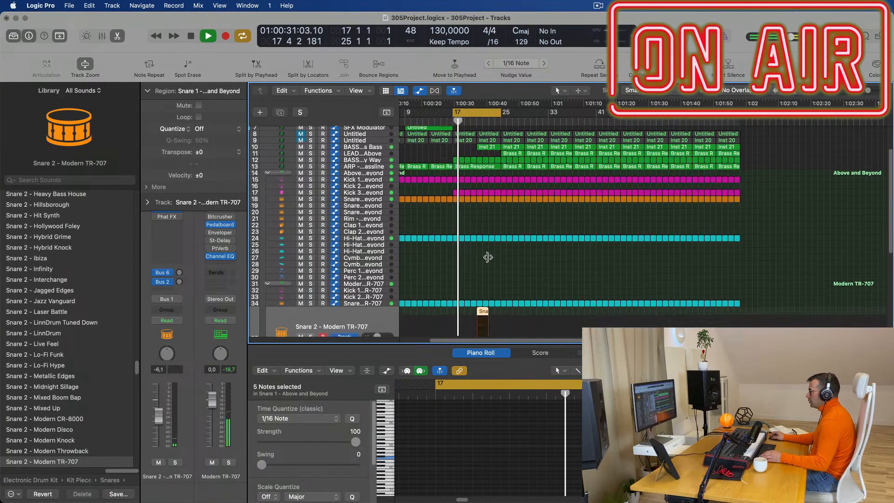
scroll(521, 250, up, 5)
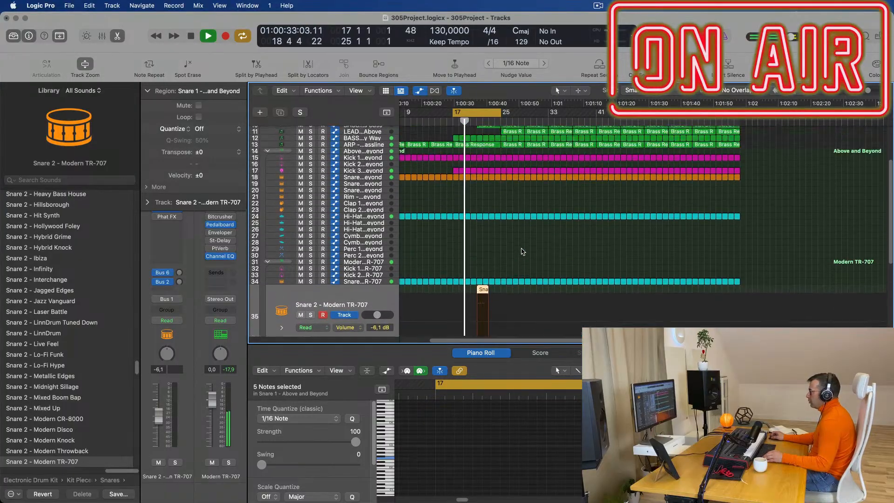
key(super+Right)
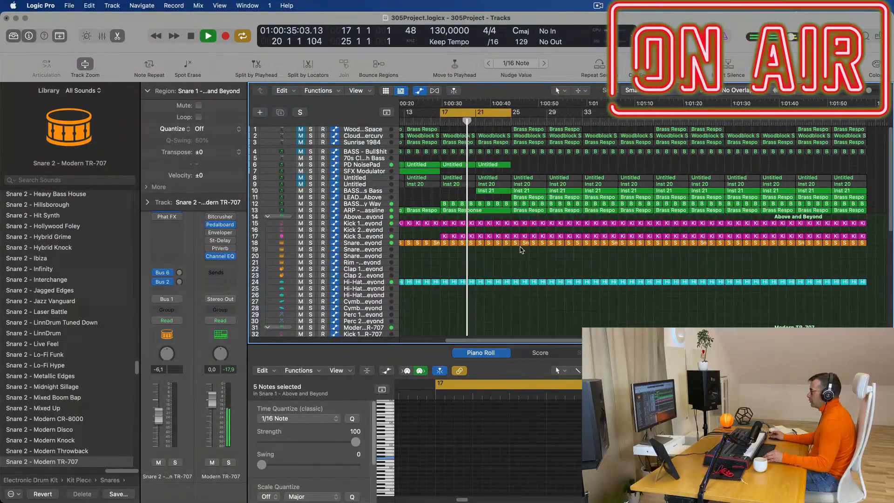
scroll(522, 250, left, 2)
scroll(506, 238, left, 2)
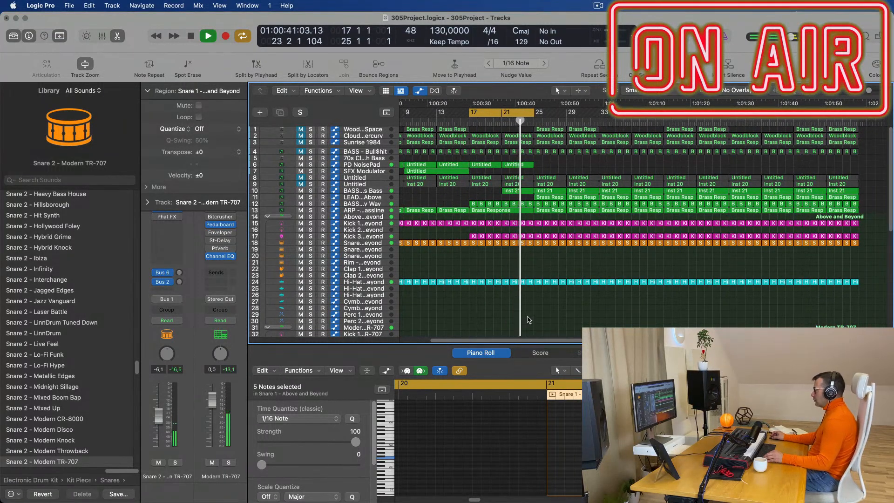
- Copy the bar 21 fill on the Snare 2 - Modern TR-707 track to bar 23 and select both fill regions
scroll(542, 322, down, 6)
key(space)
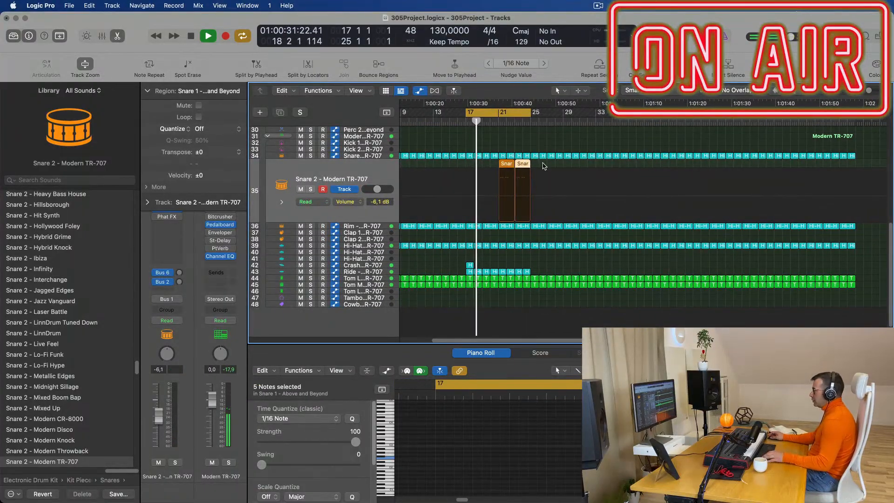
scroll(536, 186, up, 5)
key(super+Left)
key(super+Left)
key(super+Left)
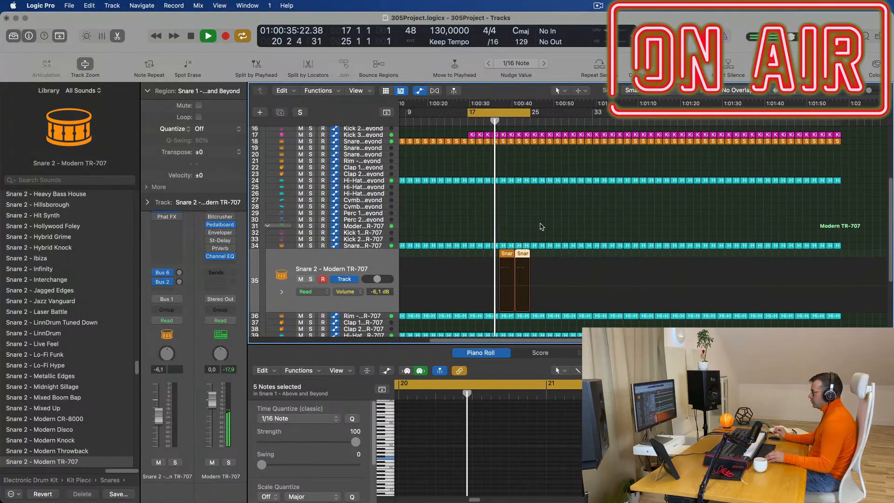
click(545, 226)
scroll(559, 226, up, 4)
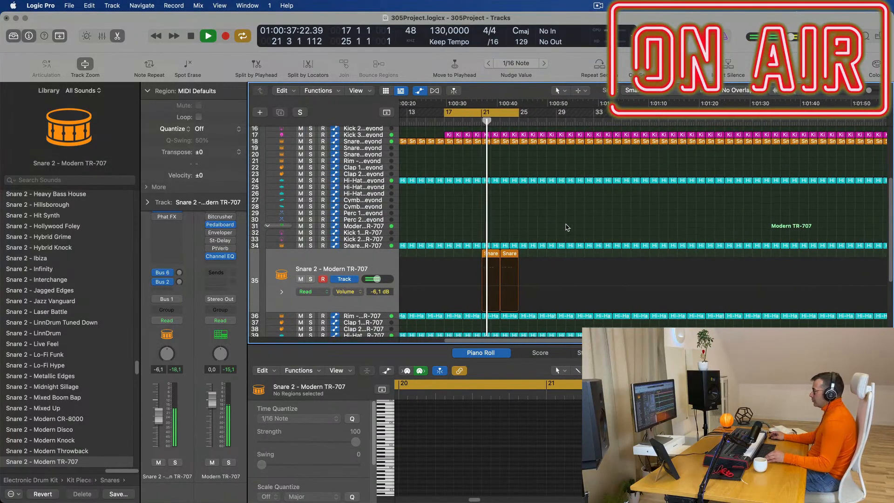
click(386, 265)
scroll(520, 191, up, 6)
scroll(541, 163, up, 4)
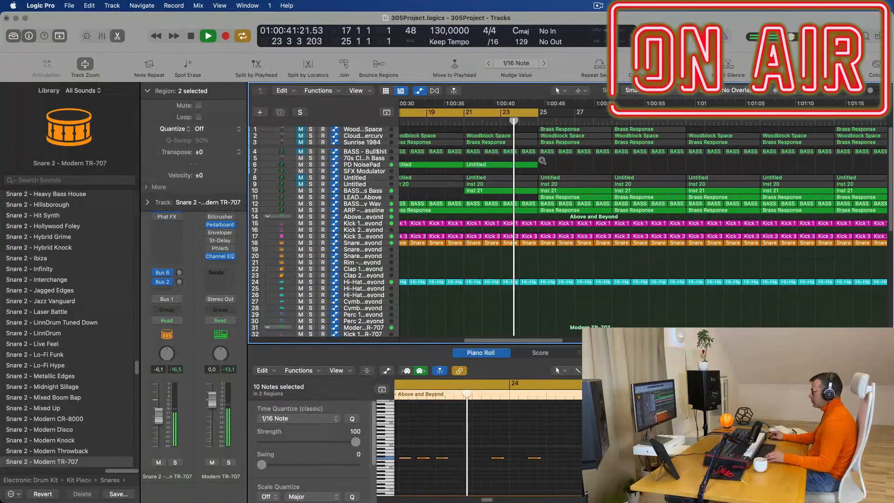
scroll(543, 161, down, 3)
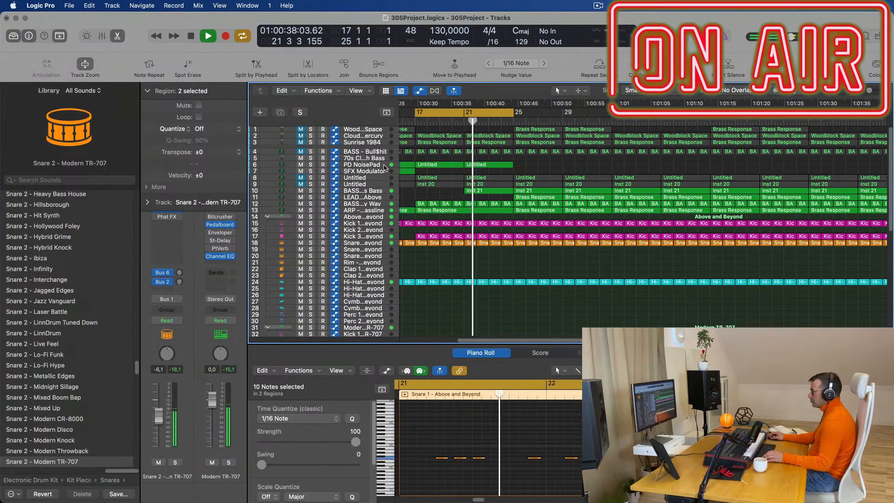
- Select the BASS - Fat Chorus Bass track, shorten the cycle range to bars 21 to 25 and play it
click(374, 191)
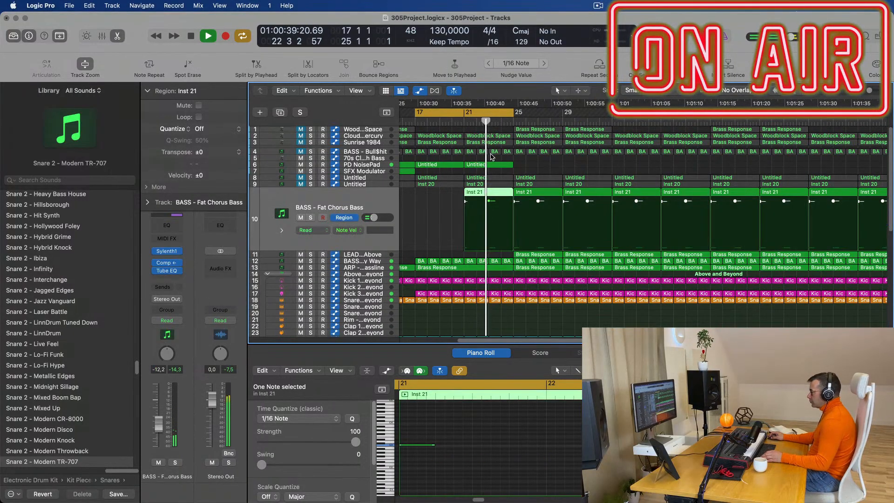
key(space)
drag(415, 113, 465, 114)
key(space)
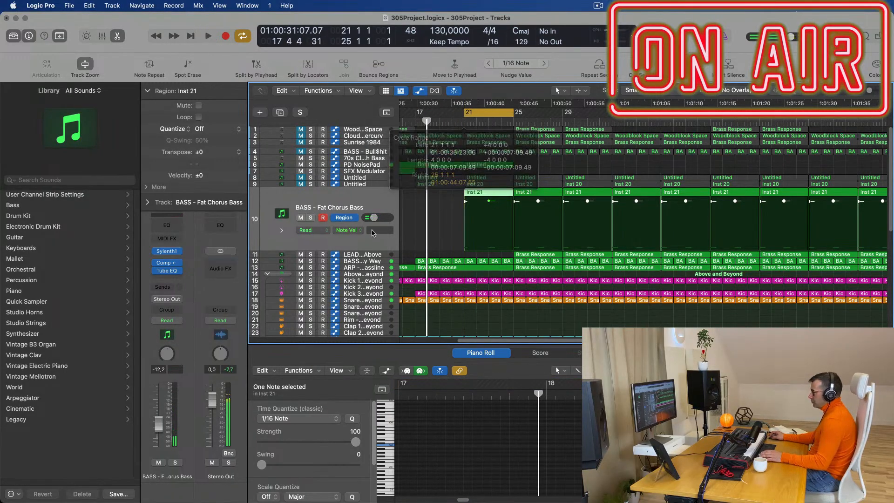
key(space)
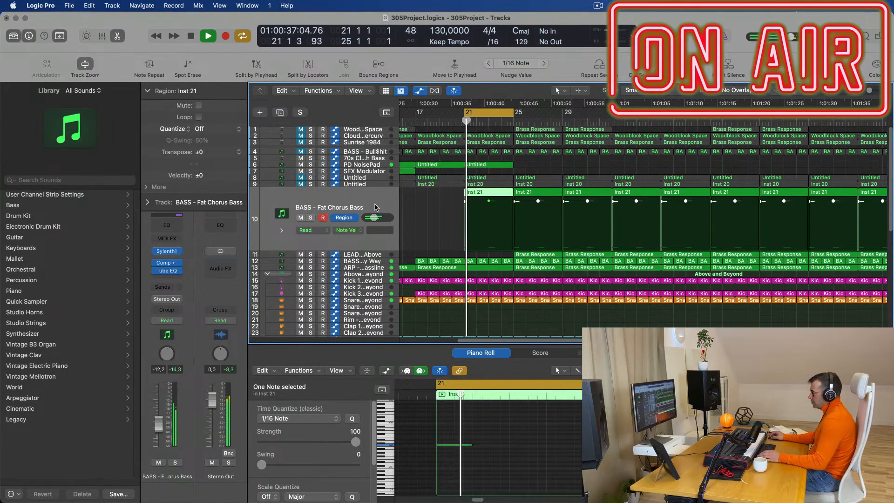
- Open Sylenth1 on the Fat Chorus Bass track and audition its bass presets up to BASS - Heavy House
click(168, 251)
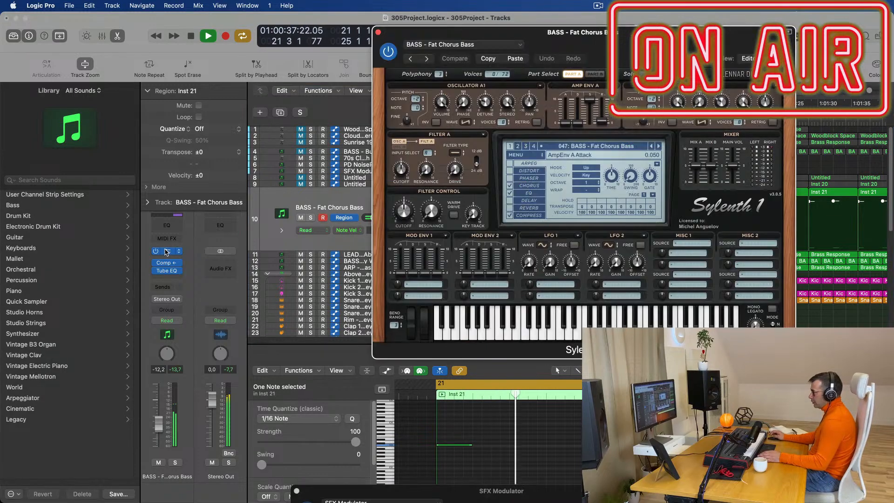
click(658, 146)
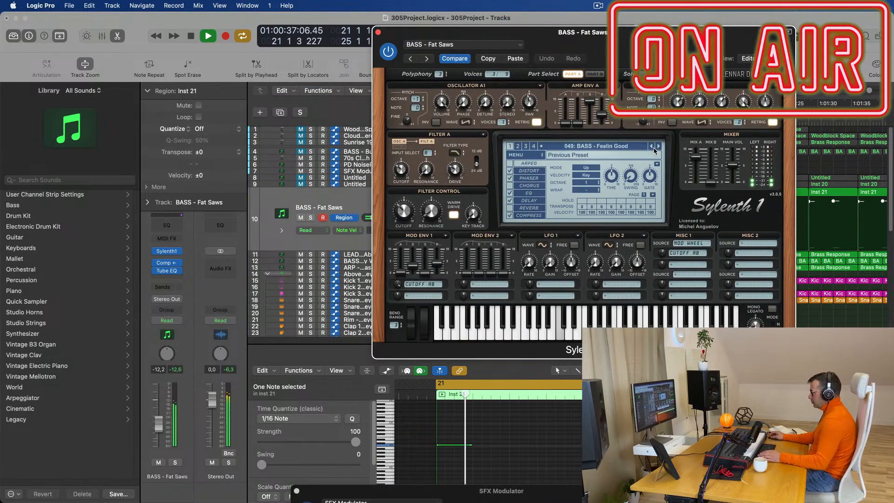
key(space)
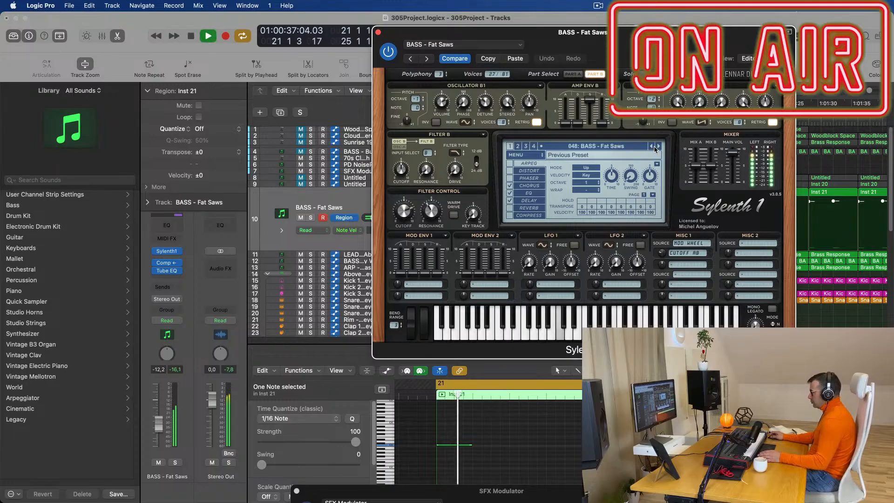
double_click(659, 147)
click(659, 147)
click(659, 147)
click(659, 147)
click(658, 147)
key(space)
click(658, 148)
key(space)
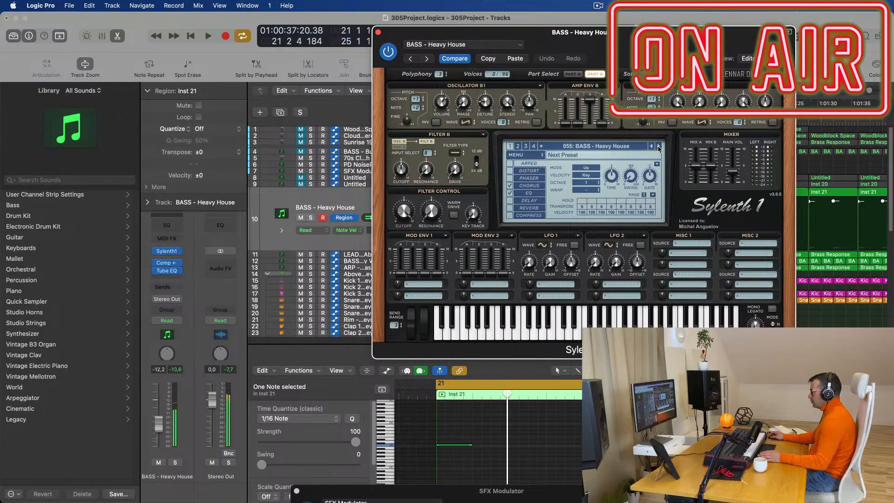
- Advance the Sylenth1 preset to BASS - M-Bass, set the filter control cutoff to about 4.9 and close the plug-in
click(659, 147)
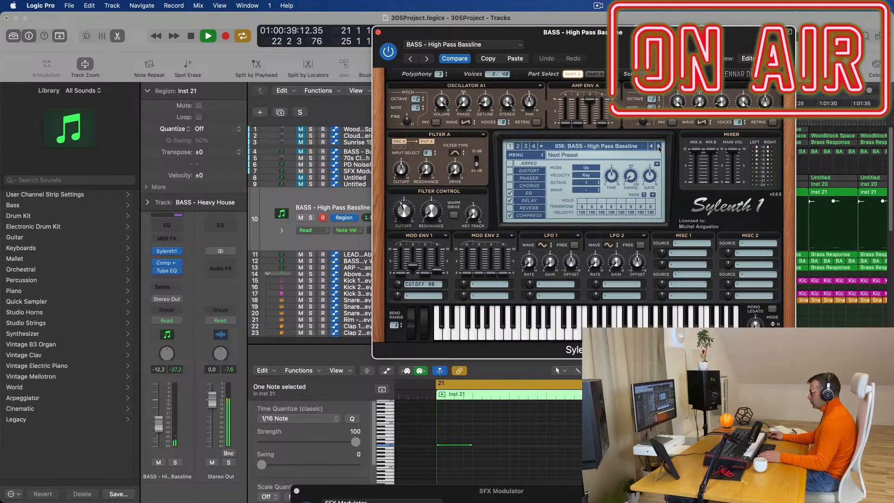
click(659, 147)
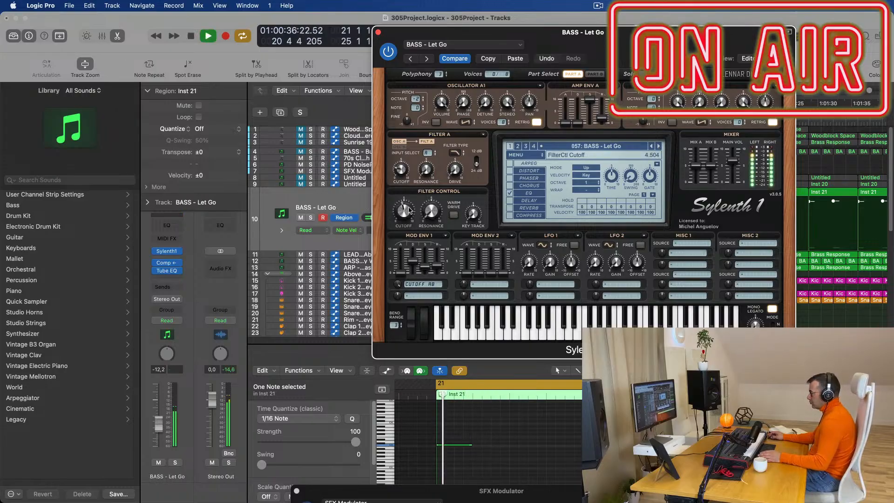
click(658, 147)
click(658, 147)
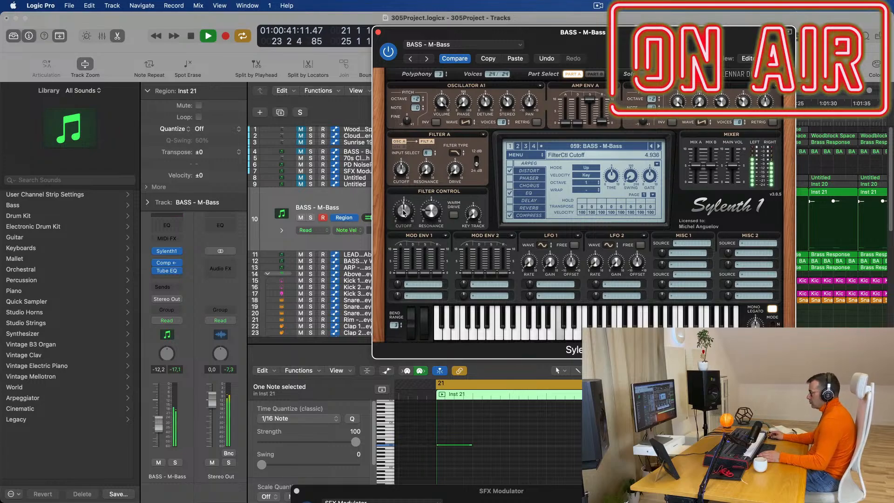
click(378, 32)
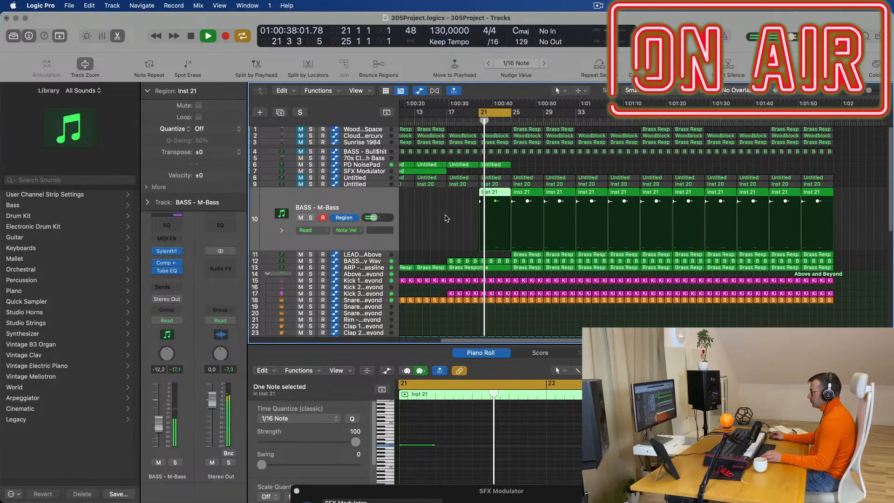
- Examine the Inst 20, lead Brass Response and BASS - M-Bass regions around bars 21 to 25 while the cycle plays
key(cmd+Right)
scroll(447, 218, up, 2)
scroll(448, 216, down, 2)
scroll(448, 216, up, 2)
scroll(448, 215, left, 2)
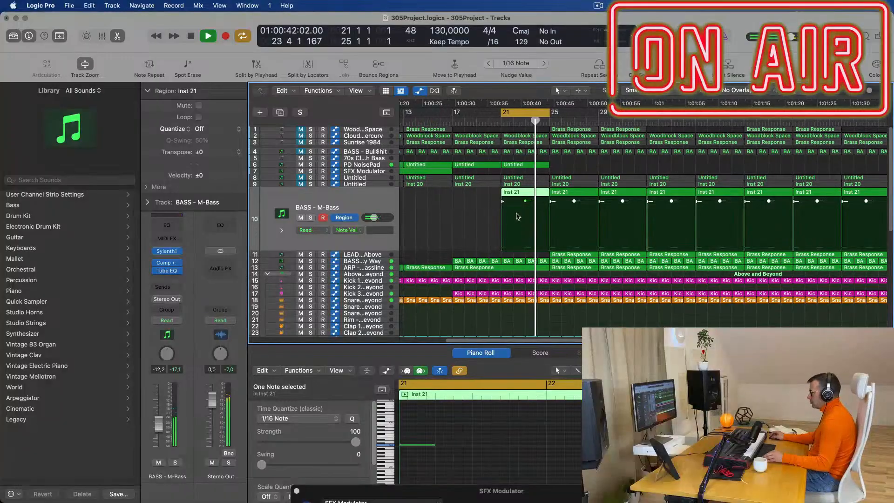
key(super+Right)
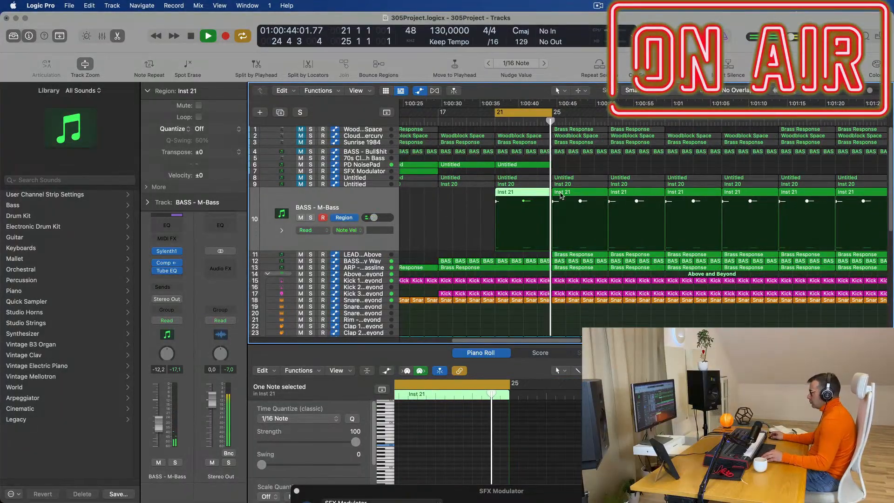
click(372, 185)
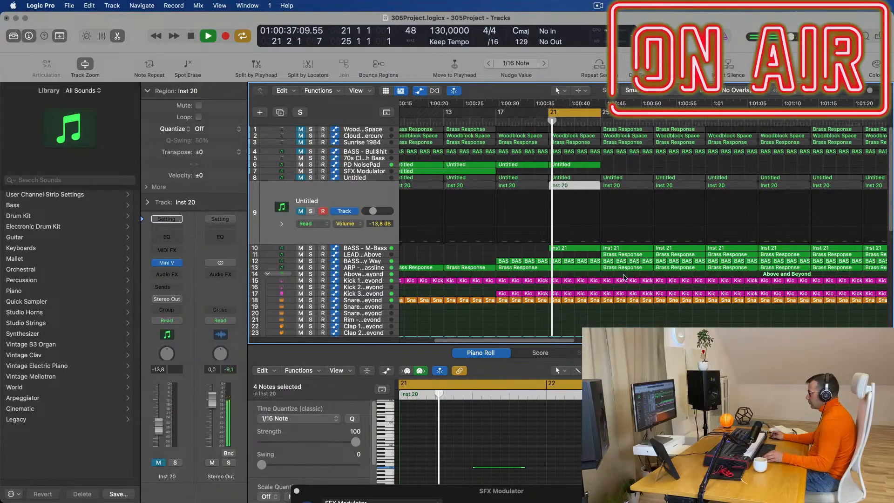
click(604, 254)
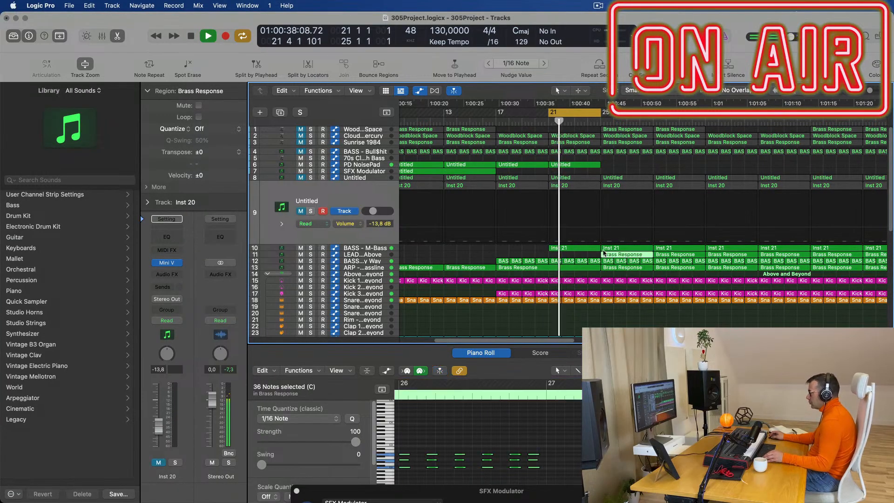
click(373, 249)
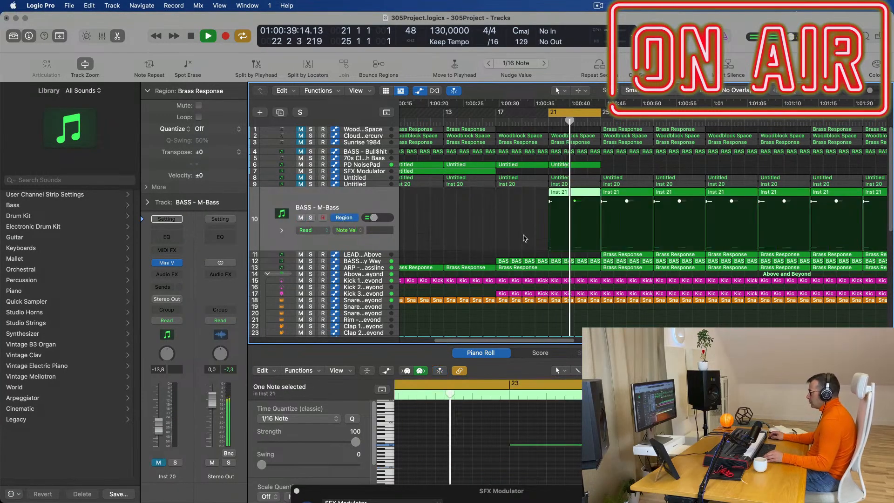
- On the ARP - Fat Bassline track, set the FilterCtl Cutoff automation to 2.270 at bar 21, rising to about 3.6 by bar 25
click(376, 268)
scroll(566, 259, down, 3)
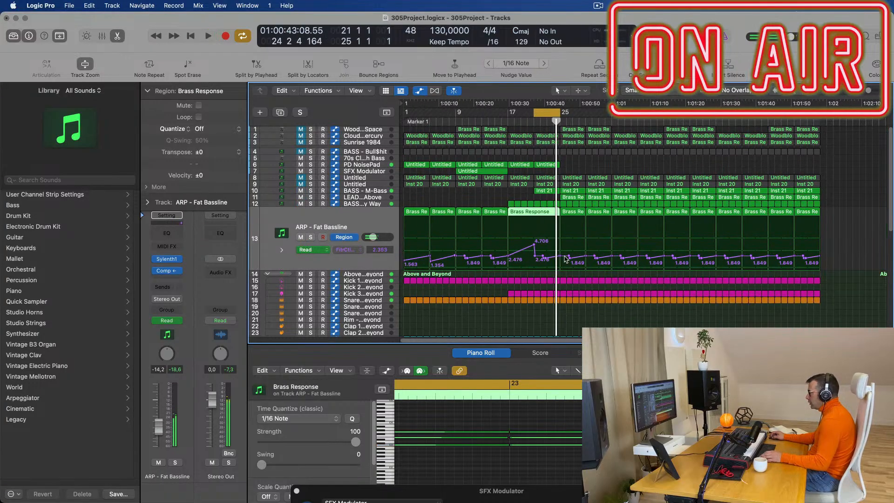
mouse_move(534, 243)
mouse_down()
mouse_move(545, 256)
mouse_move(532, 255)
mouse_up()
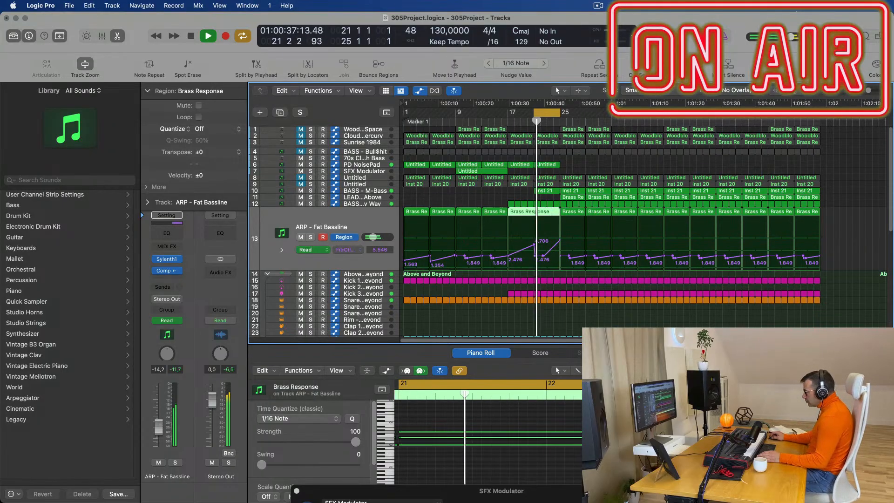
click(540, 259)
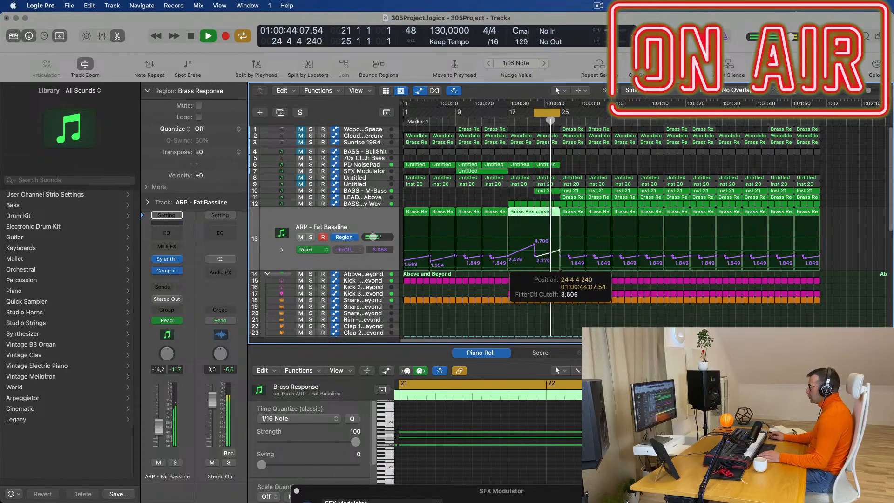
drag(560, 250, 560, 248)
- Restart playback and extend the cycle range's end to bar 29
scroll(557, 245, down, 5)
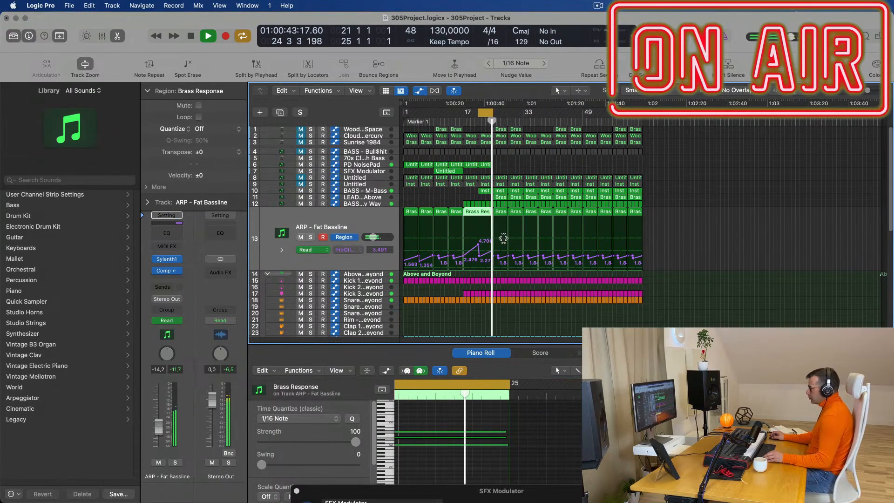
key(space)
key(space)
scroll(502, 112, up, 3)
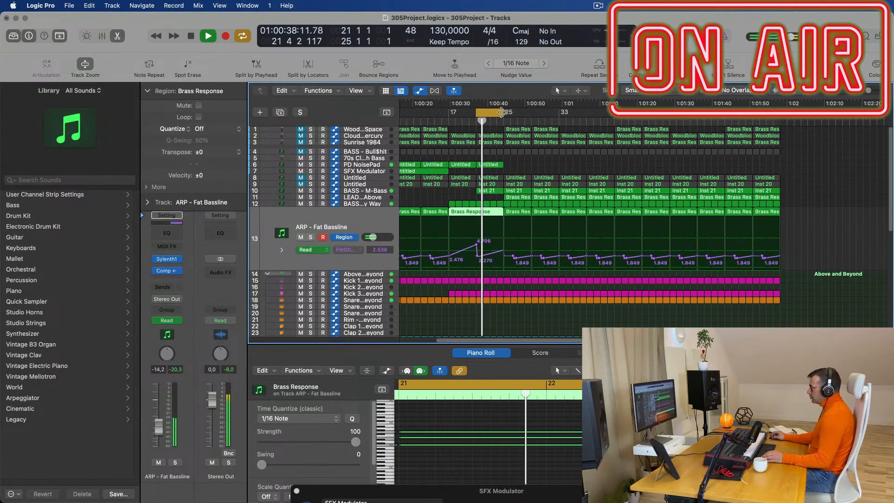
drag(502, 111, 530, 117)
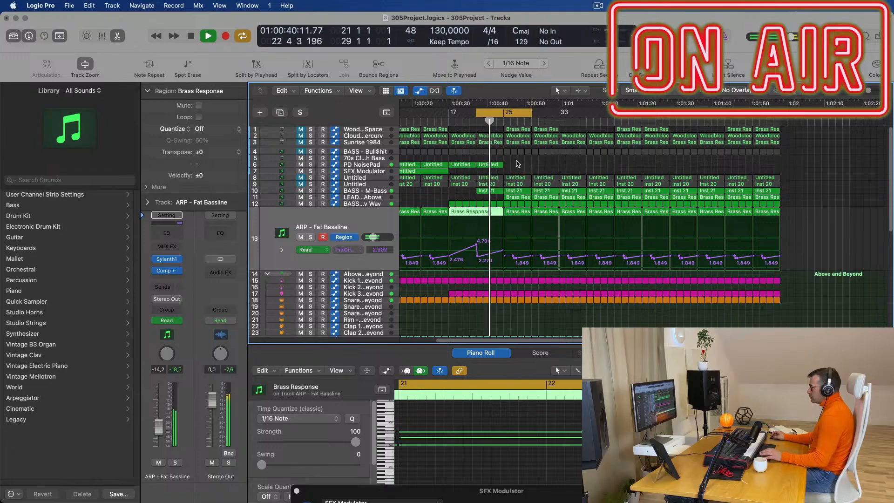
scroll(516, 160, up, 2)
scroll(548, 185, down, 1)
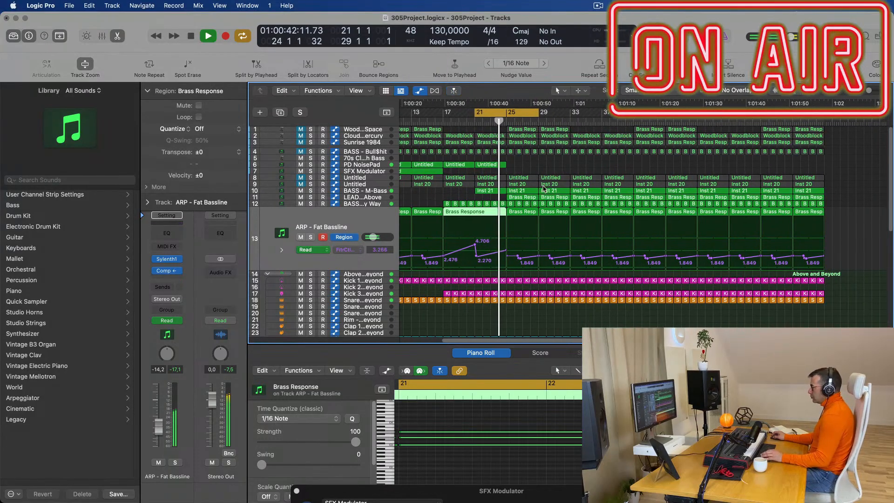
- Delete the Brass Response regions at bars 25 and 29 on the LEAD - From Above track
click(379, 200)
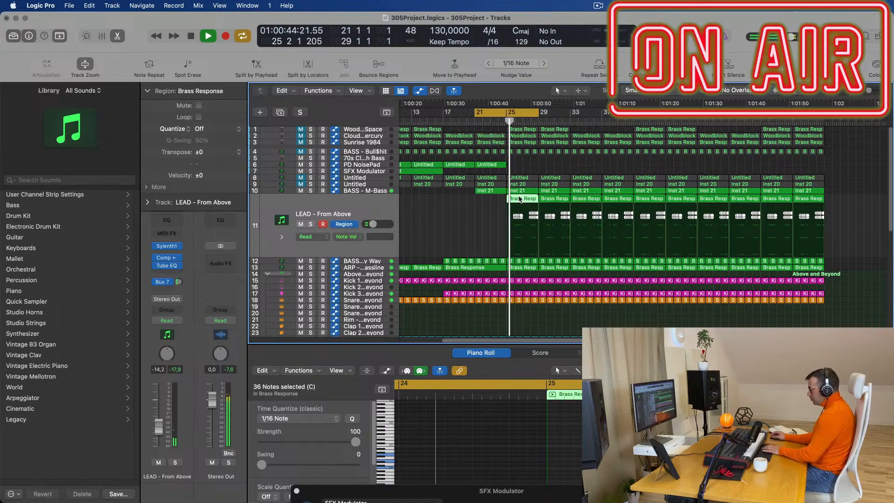
key(Delete)
click(552, 199)
key(Delete)
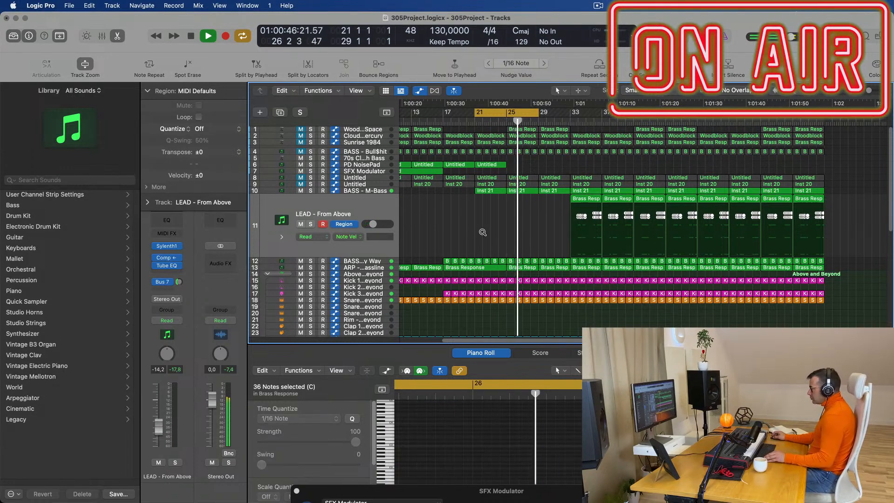
- Select the two PD NoisePad regions at bars 17 and 21 and repeat them from bar 25
scroll(483, 232, right, 5)
scroll(483, 233, left, 10)
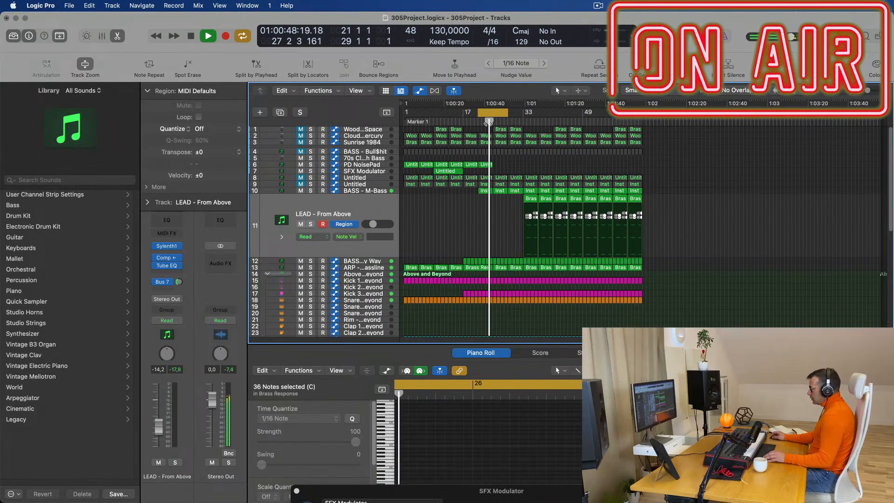
scroll(487, 127, up, 4)
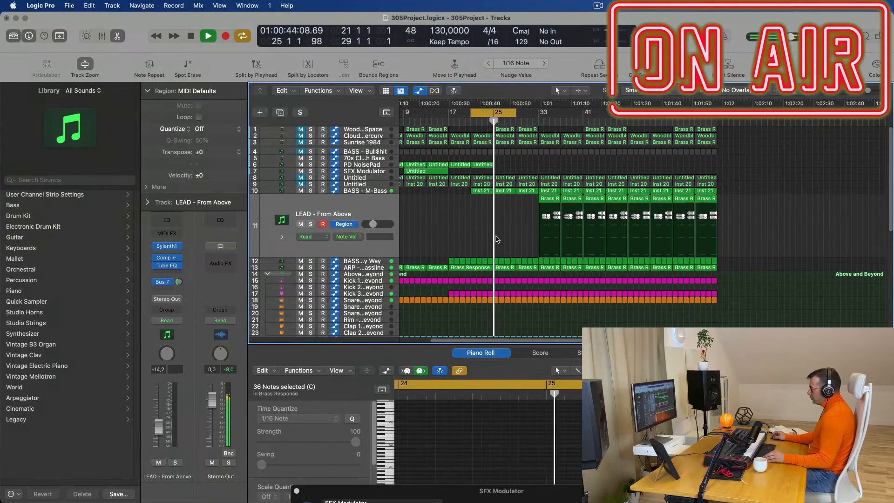
scroll(497, 237, up, 2)
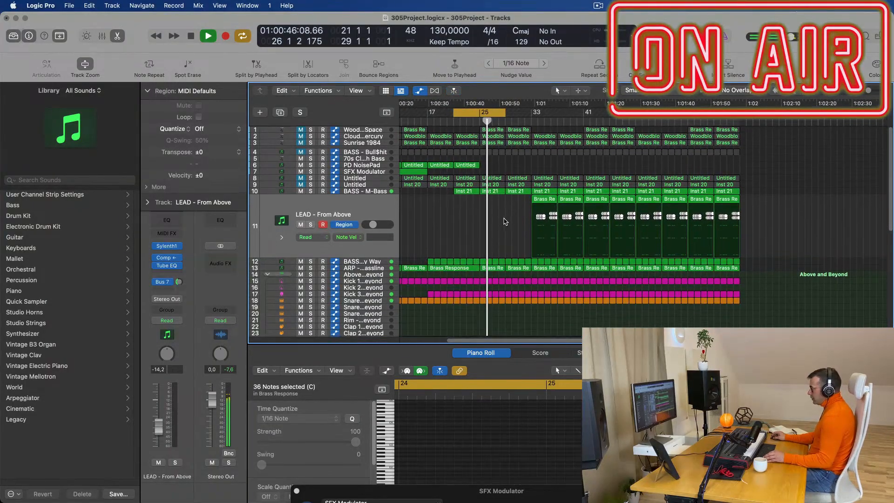
scroll(492, 177, down, 2)
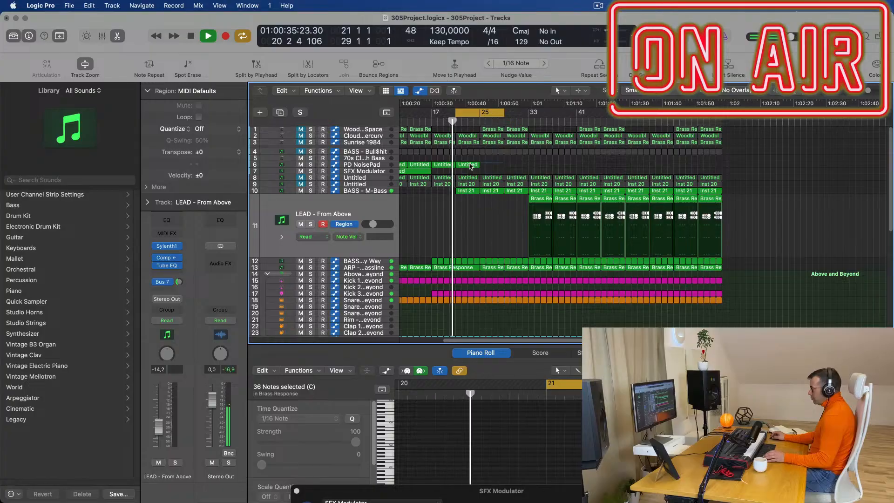
drag(482, 166, 450, 167)
key(super+r)
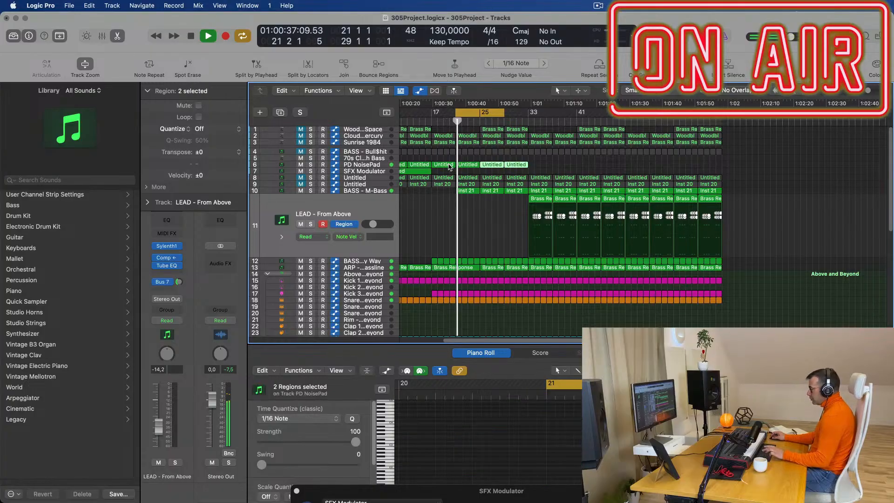
- Repeat the two snare fill regions at bars 21 and 23 on the Modern TR-707 snare track from bar 25
click(424, 231)
scroll(495, 249, up, 2)
scroll(495, 250, down, 5)
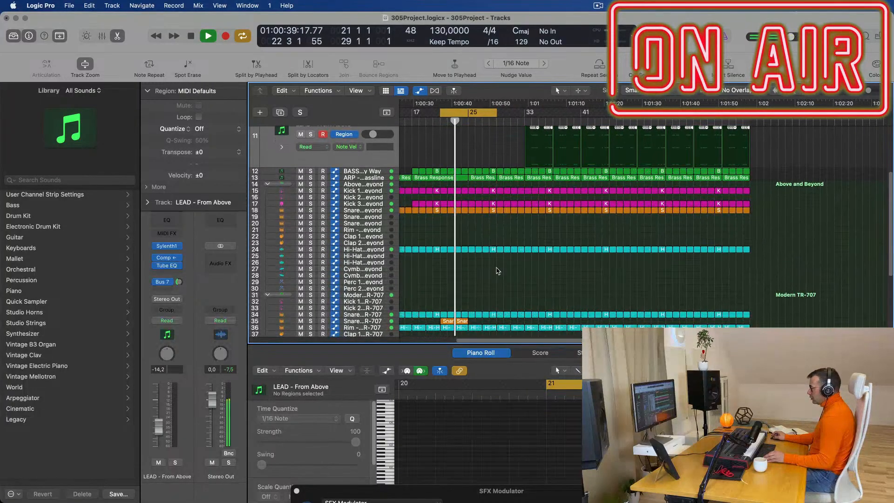
scroll(496, 260, down, 2)
drag(482, 322, 464, 324)
key(super+r)
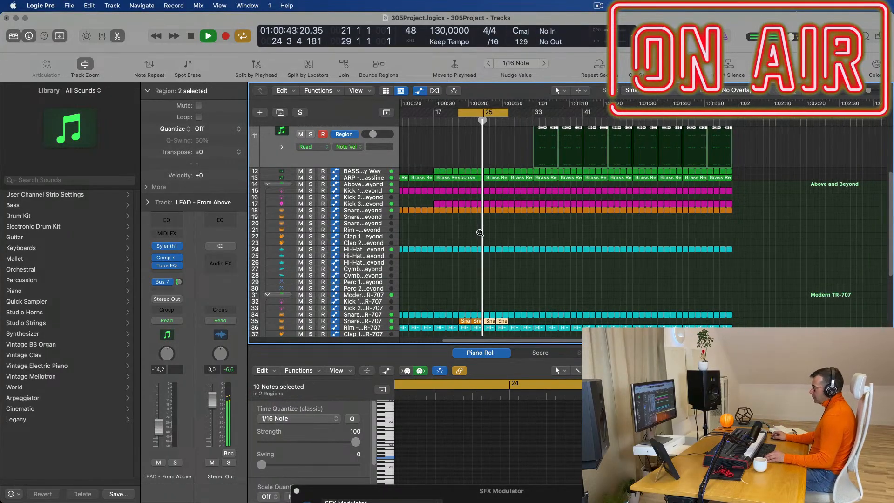
- Review the arrangement around bars 21 to 33, play it from bar 21 and select the PD NoisePad track
scroll(482, 232, up, 5)
scroll(503, 187, up, 5)
scroll(514, 177, up, 2)
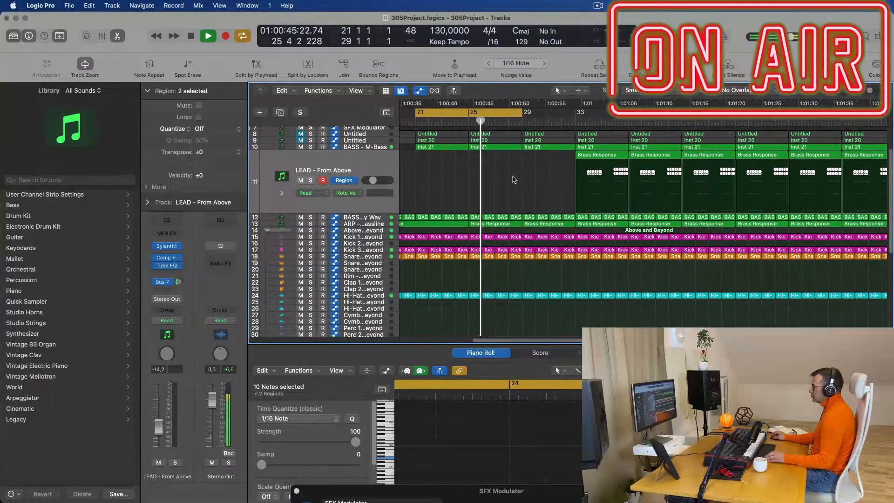
scroll(513, 180, down, 3)
scroll(519, 209, up, 3)
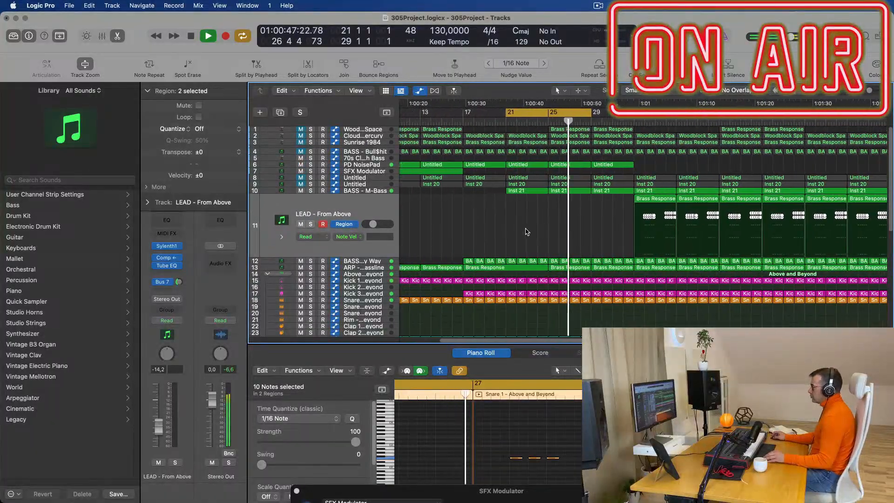
scroll(536, 231, up, 4)
scroll(552, 230, left, 2)
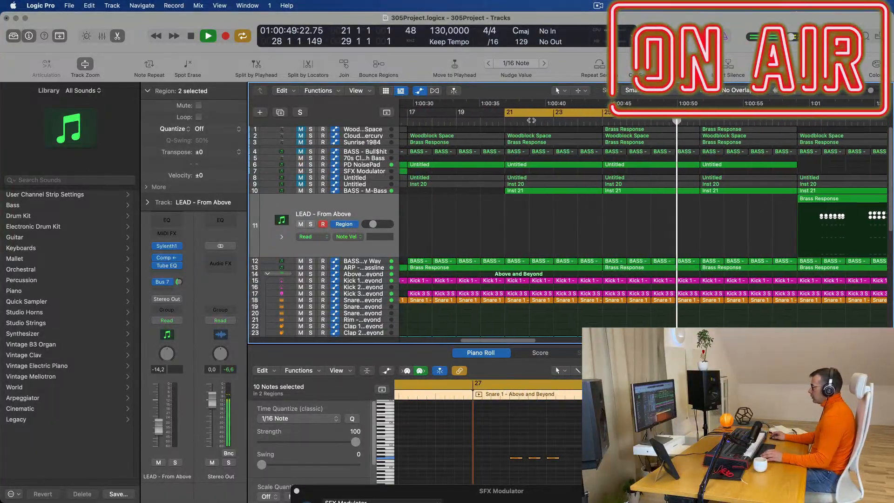
click(510, 121)
click(364, 166)
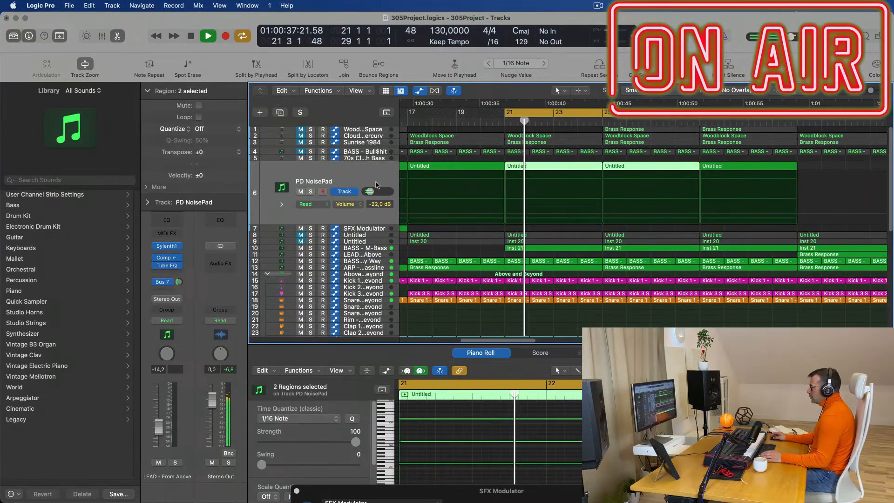
- Duplicate the BASS - M-Bass track and copy its Inst 21 regions at bars 21 and 25 onto the new track
click(363, 248)
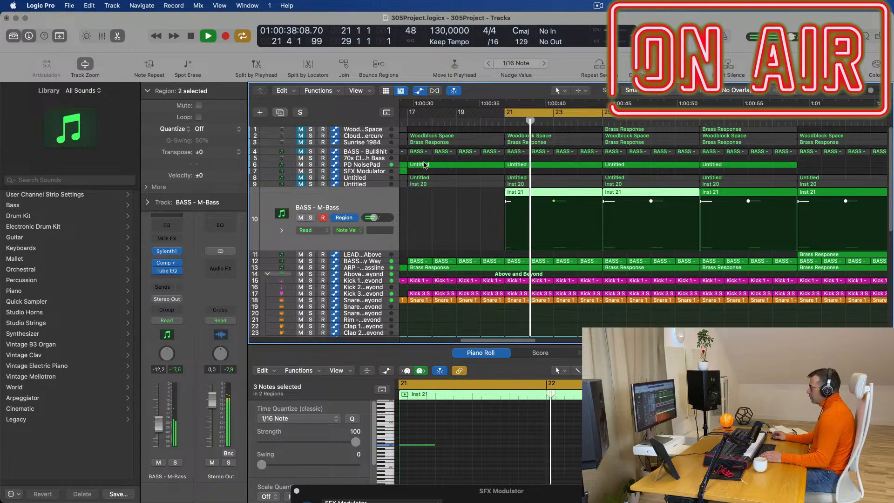
key(super+d)
drag(564, 205, 644, 191)
drag(568, 191, 568, 202)
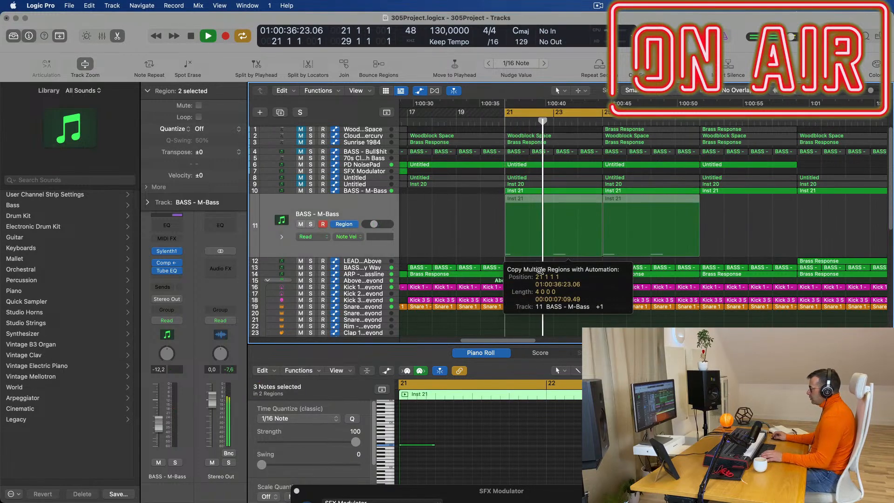
- Move the notes in the copied Inst 21 regions one bar later so the first one starts at bar 22
click(498, 451)
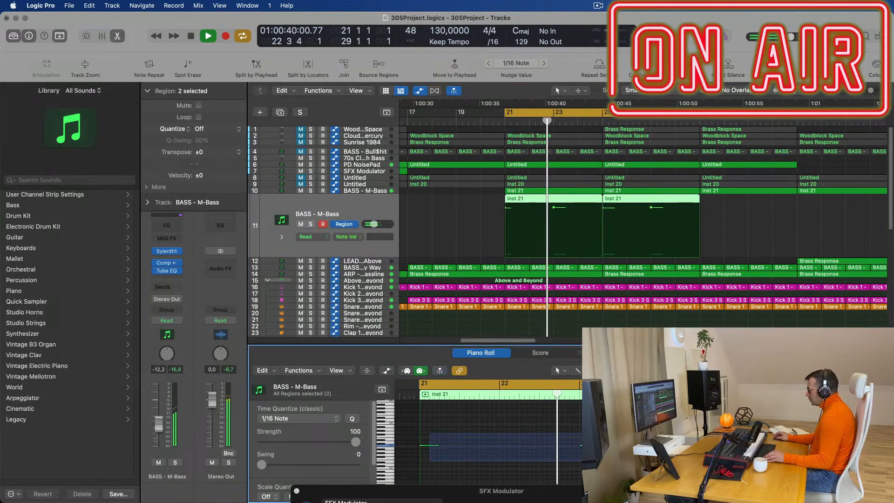
drag(429, 434, 764, 461)
scroll(530, 450, down, 2)
drag(433, 422, 513, 422)
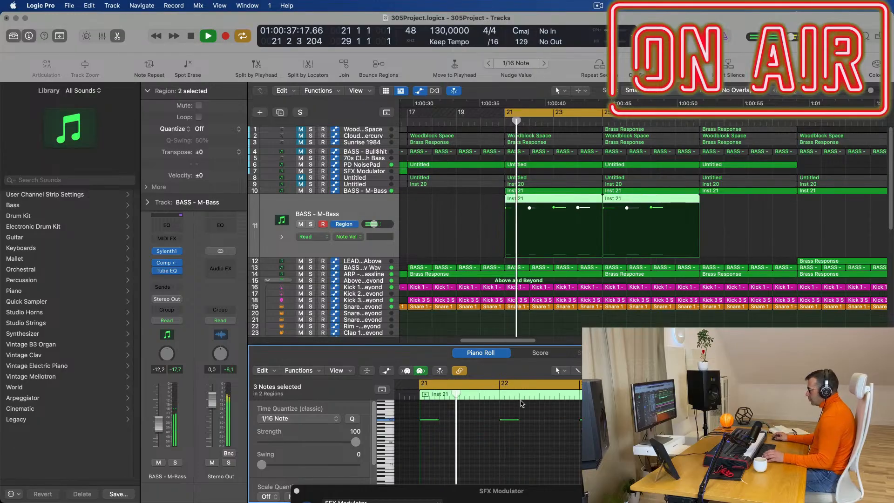
key(super+z)
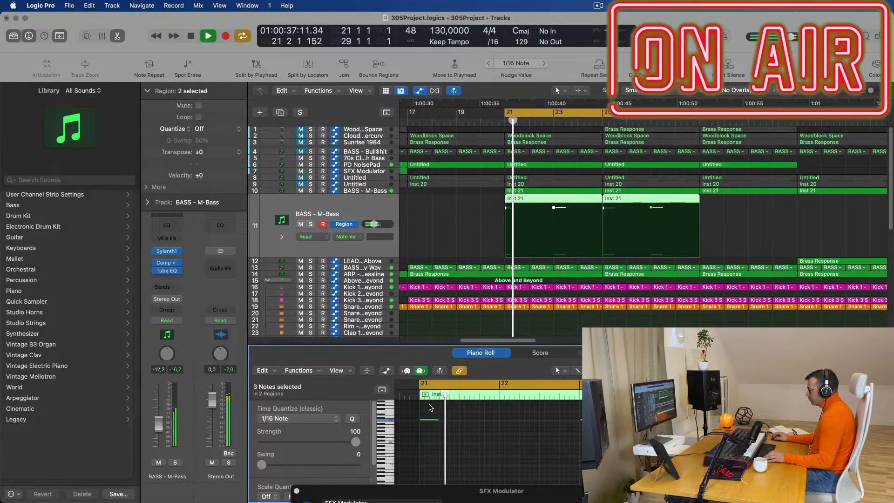
drag(435, 420, 515, 420)
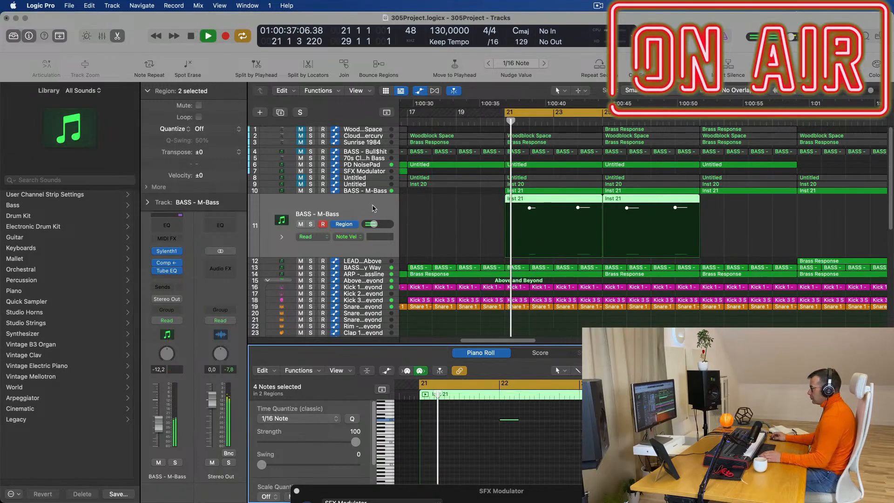
- Open Sylenth1 on the duplicated bass track, audition BASS - Middle Distance Runner and load the preset BASS - DnB Bass
key(space)
key(space)
click(167, 251)
key(space)
key(space)
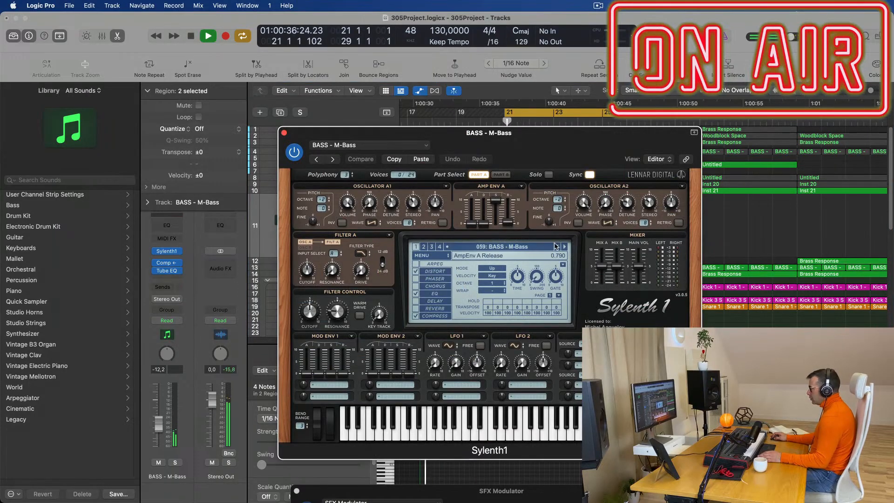
click(564, 247)
key(space)
click(542, 249)
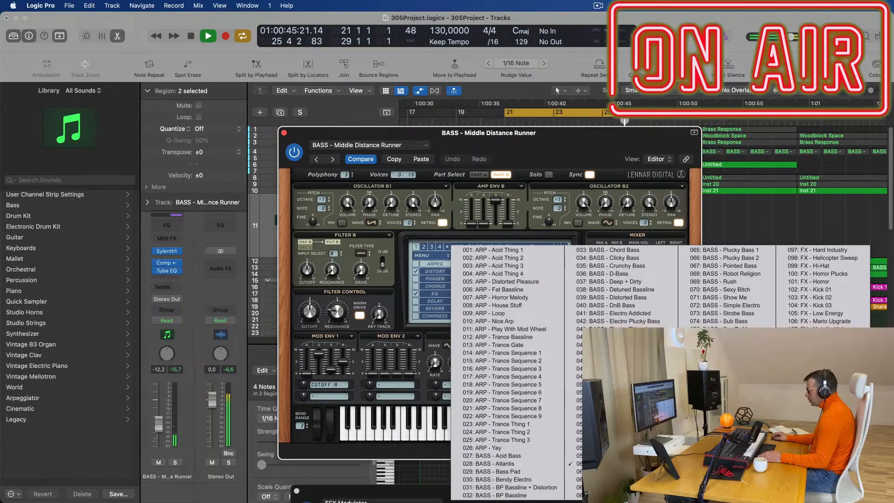
click(612, 306)
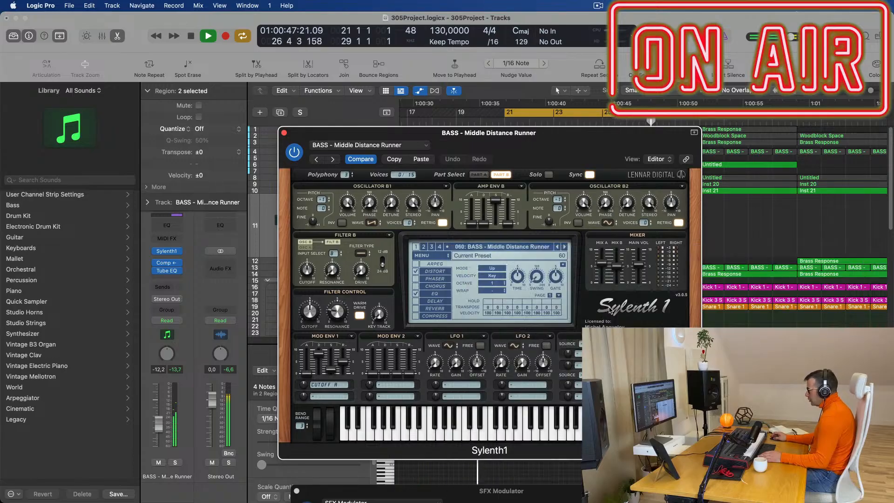
- Adjust the filter control cutoff of BASS - DnB Bass during playback and set the track volume to -11.0 dB
drag(529, 137, 560, 127)
key(space)
drag(338, 297, 338, 294)
drag(159, 422, 160, 418)
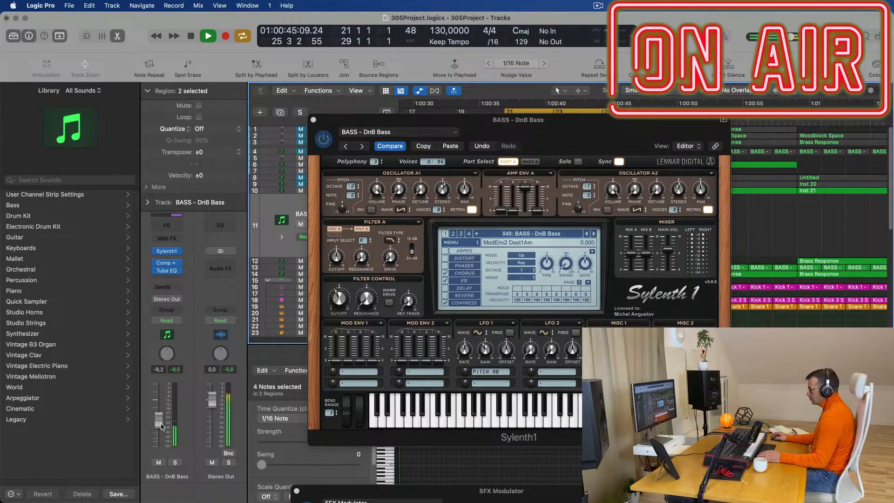
drag(162, 426, 161, 426)
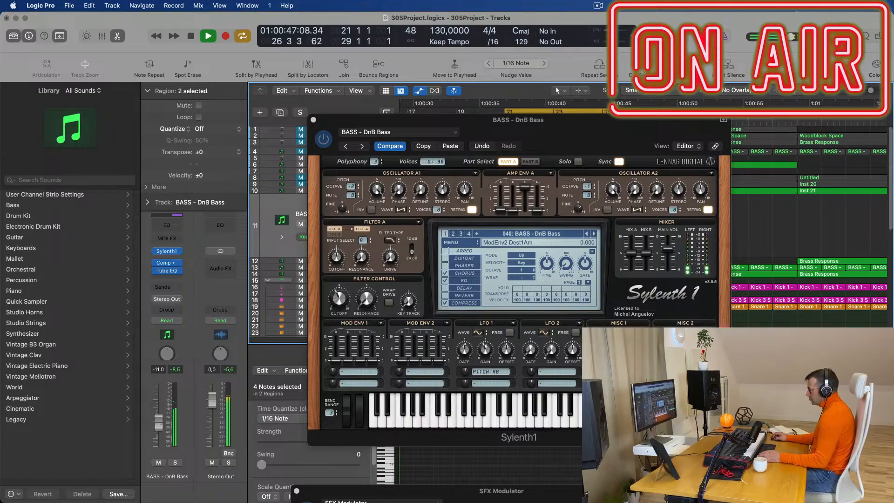
- Switch the DnB Bass EQ off and on, audition BASS - Electro Addicted and load the preset BASS - Acid Bass
click(445, 281)
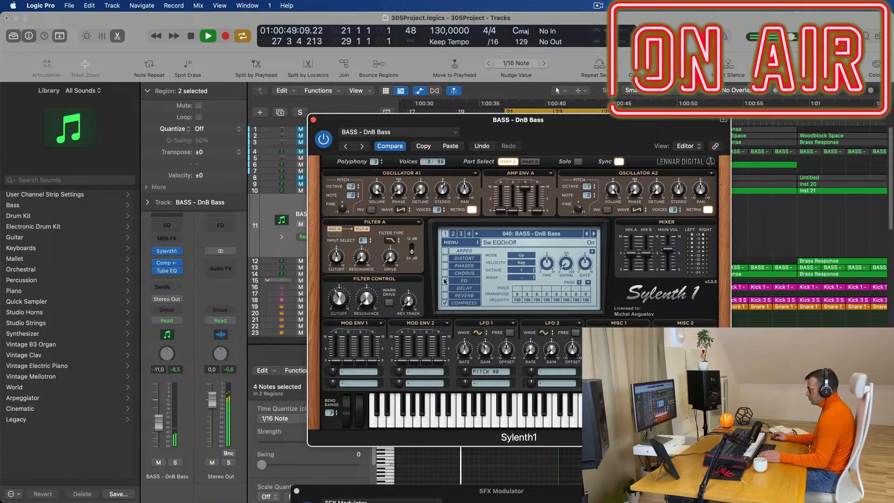
click(445, 281)
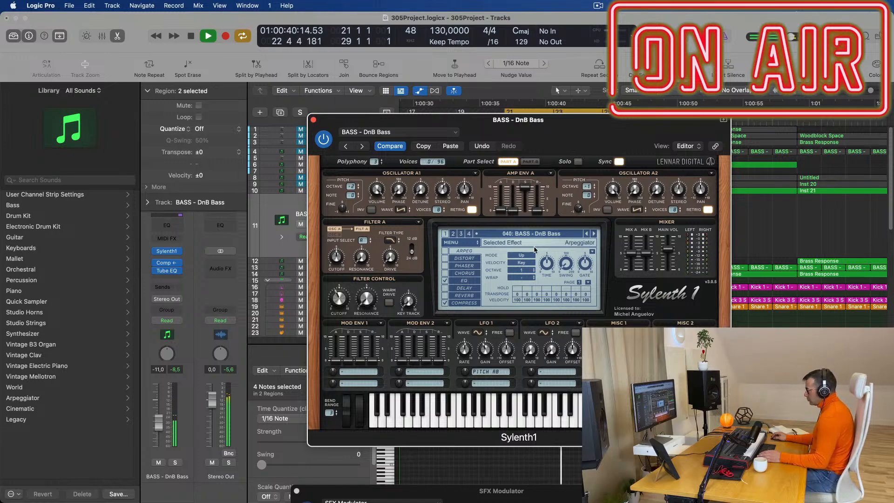
click(593, 237)
click(566, 235)
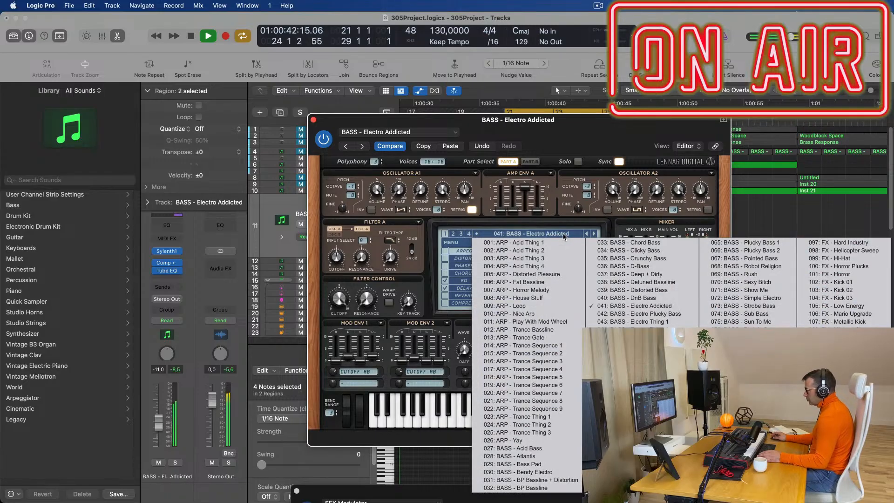
click(536, 448)
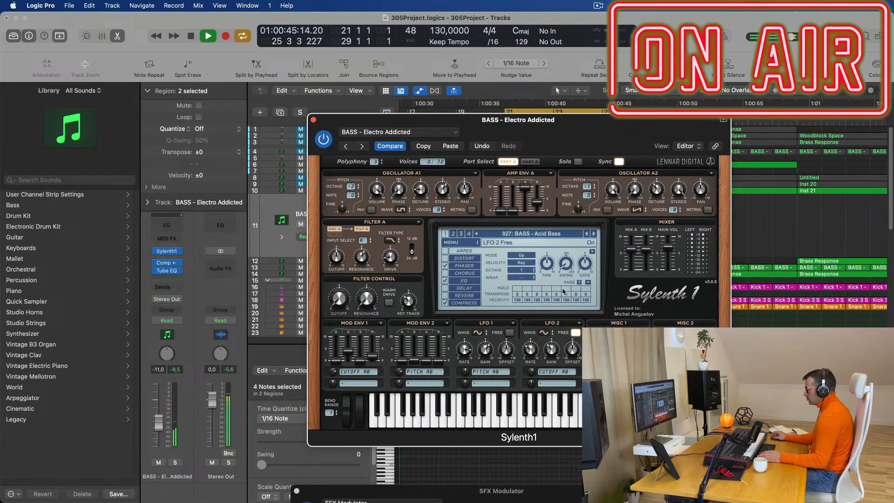
- Audition the Sylenth1 bass presets one by one from BASS - Acid Bass to BASS - Deep + Dirty during playback
click(594, 234)
click(595, 234)
click(595, 234)
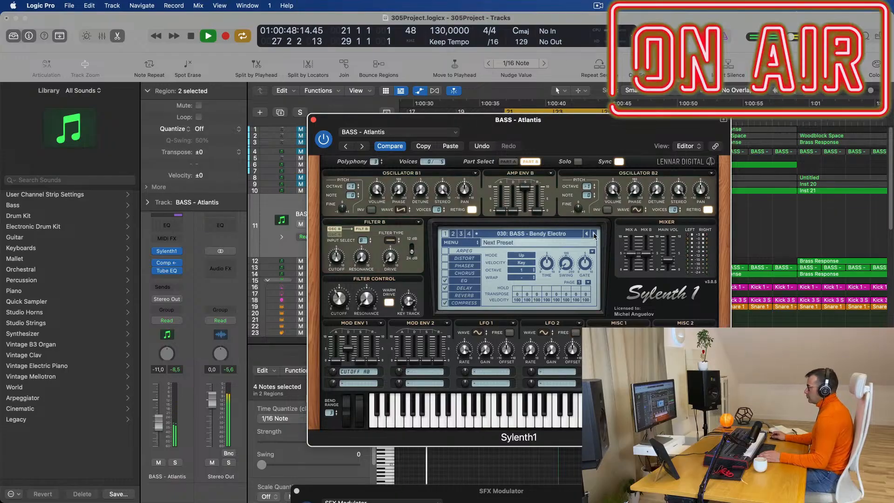
click(594, 234)
click(594, 234)
click(595, 234)
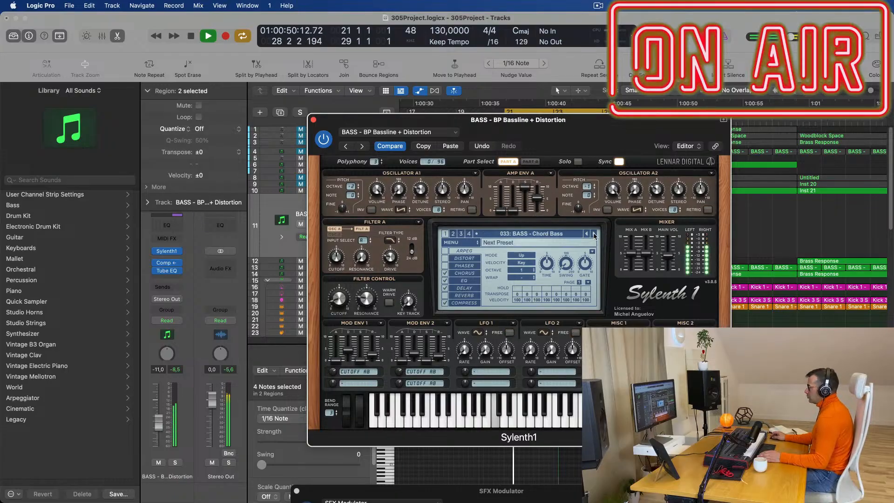
click(594, 234)
click(595, 234)
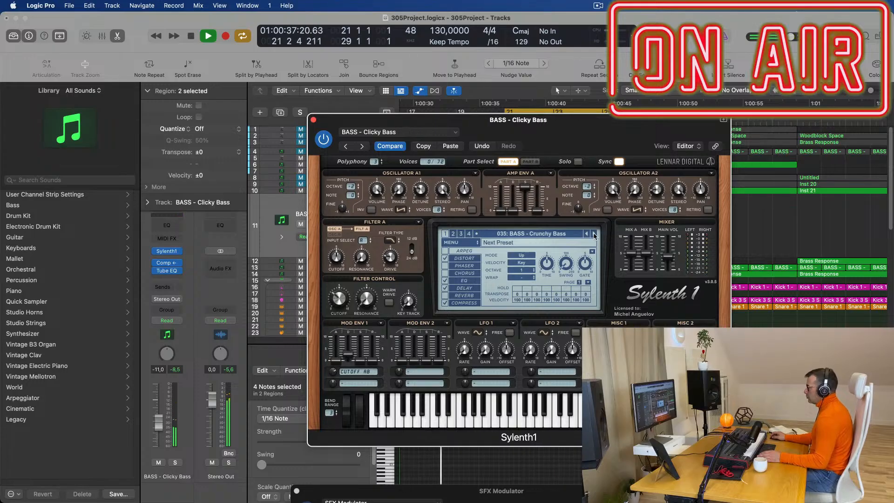
click(594, 234)
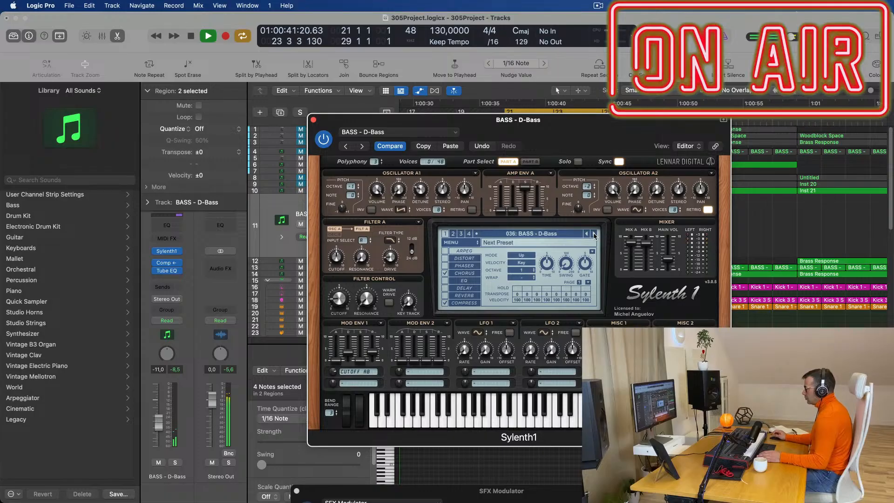
click(594, 234)
- Audition the preset BASS - Zeppelin and load the preset before it, BASS - Wippenberg
click(566, 234)
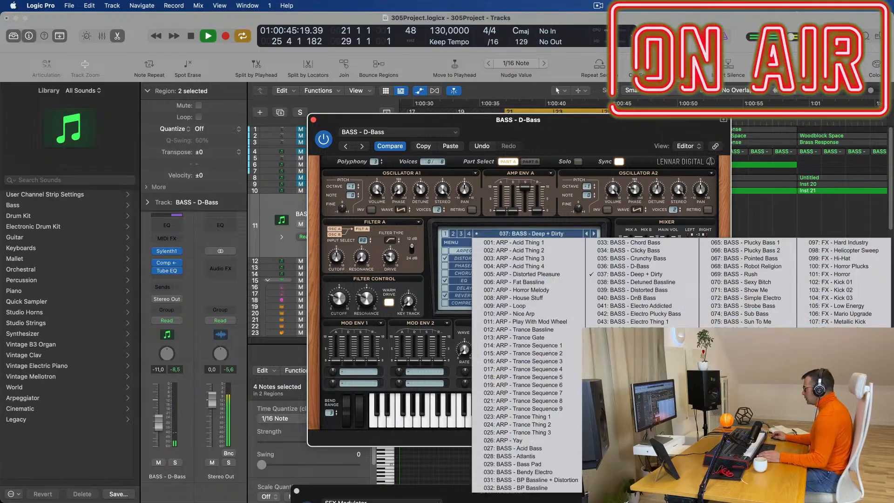
click(740, 393)
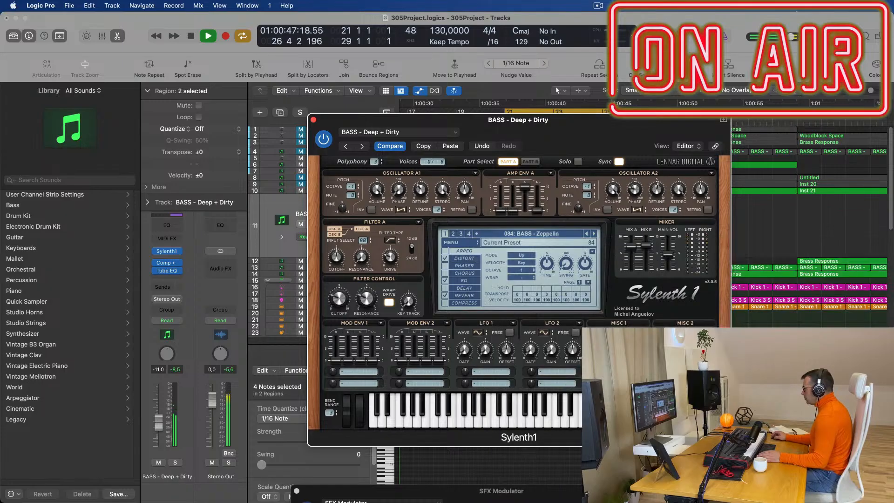
key(space)
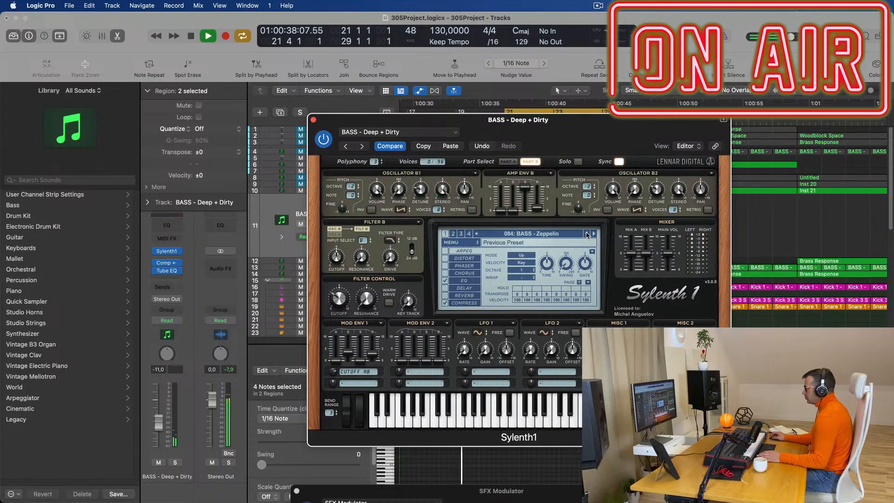
click(588, 234)
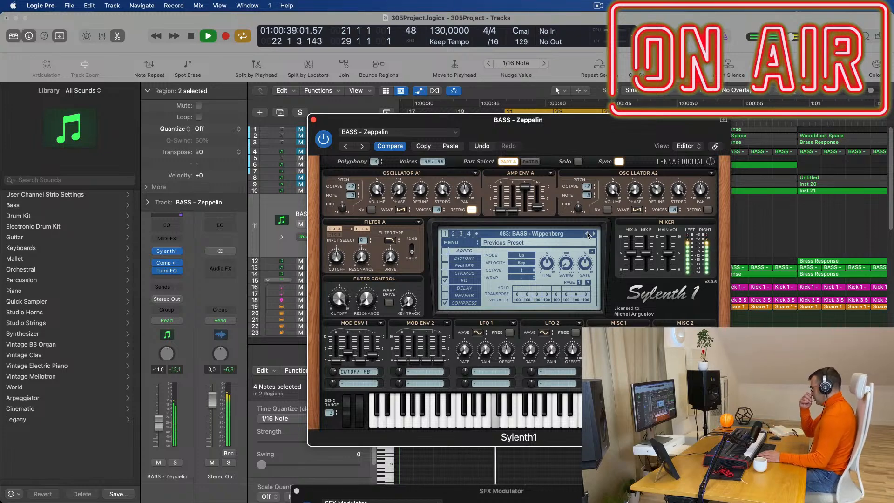
key(space)
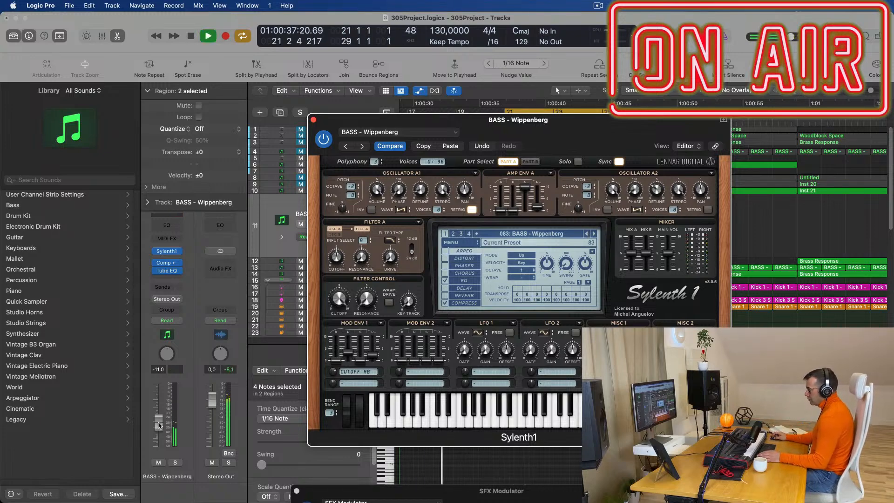
- Set the BASS - Wippenberg track volume to -17.6 dB and close its Sylenth1 window
drag(162, 433, 155, 436)
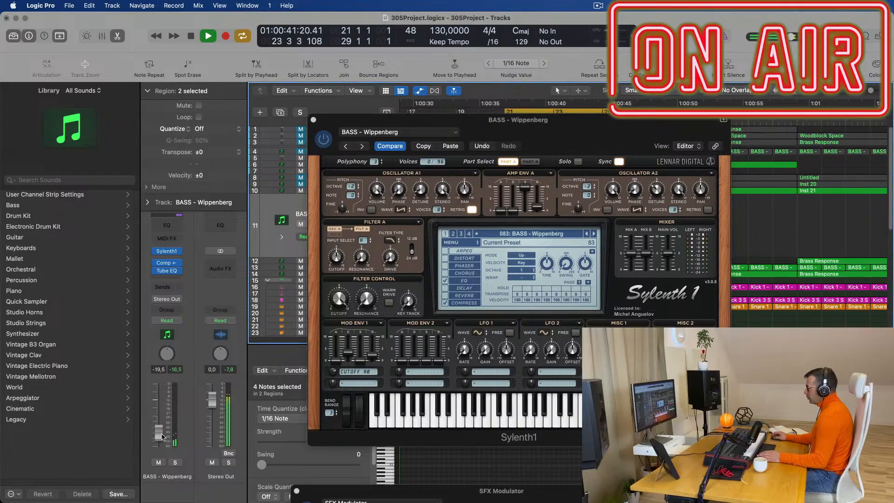
key(space)
key(space)
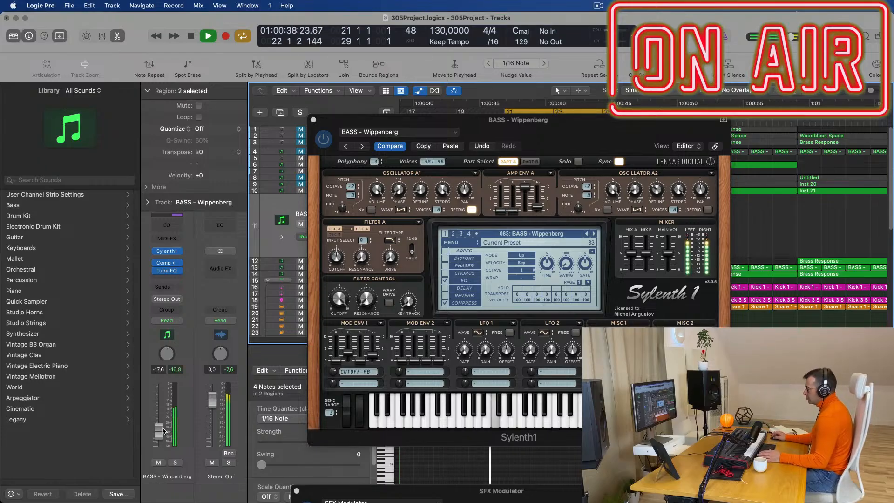
drag(595, 135, 423, 163)
click(157, 156)
- Copy the eight-bar SFX Modulator region from bar 9 to bar 21 together with its automation
key(super+Left)
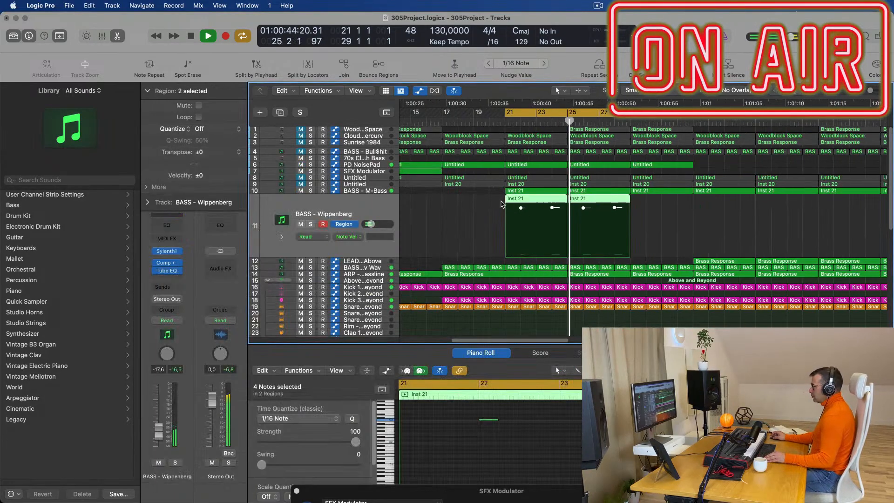
key(super+Left)
key(super+Left)
scroll(671, 219, left, 1)
click(670, 225)
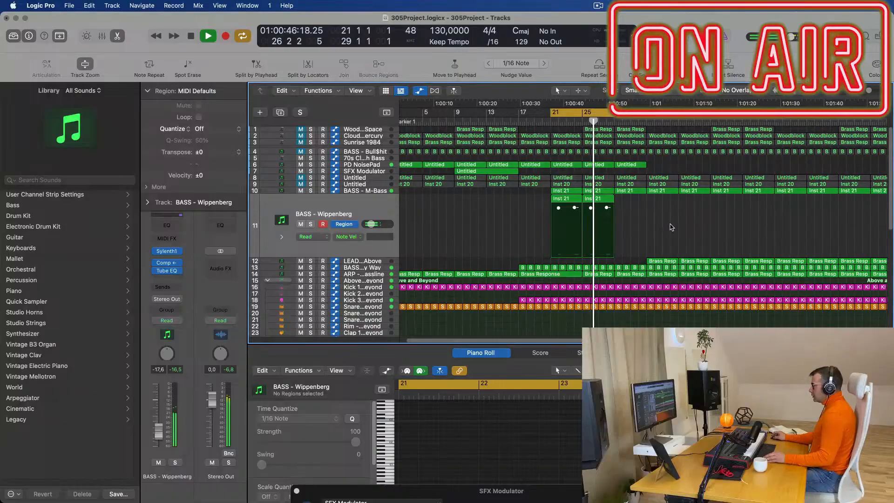
key(super+Left)
key(super+Left)
key(super+Left)
key(super+Left)
key(super+Right)
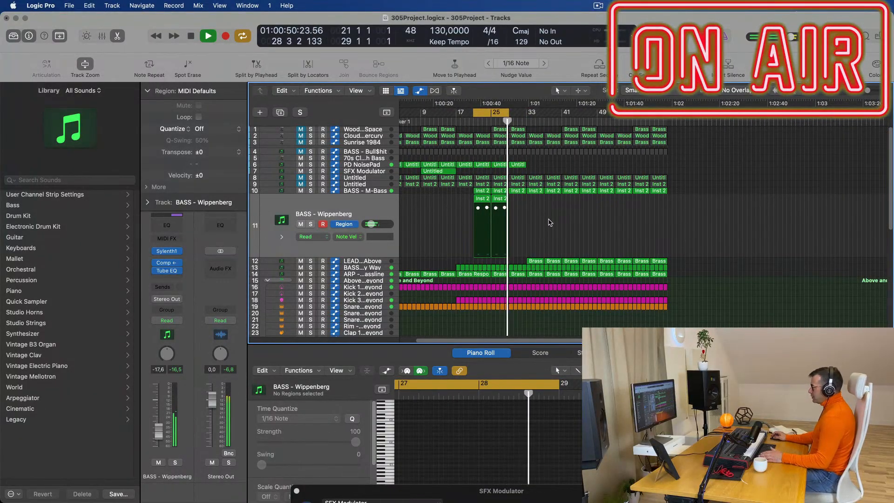
scroll(552, 231, up, 2)
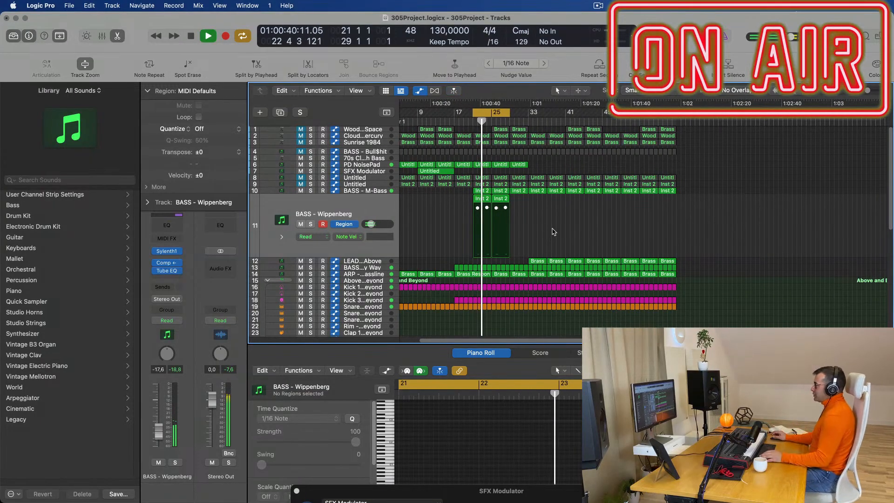
scroll(457, 176, up, 3)
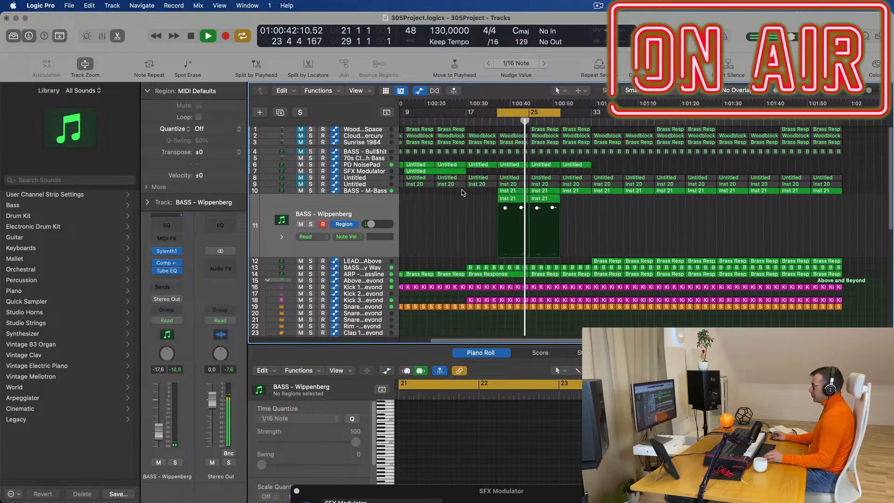
scroll(457, 176, down, 4)
drag(473, 172, 528, 173)
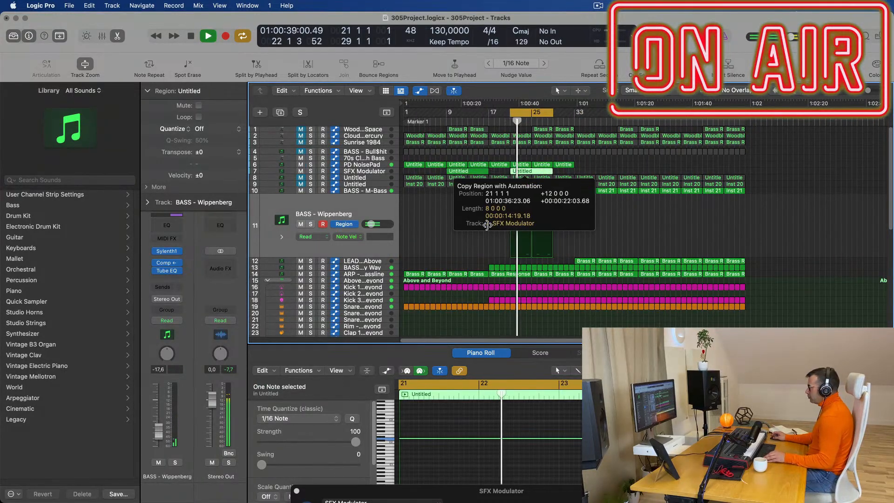
- Review the arrangement around bars 21 to 29 while the cycle plays, with no regions selected
scroll(486, 237, up, 3)
scroll(486, 237, down, 5)
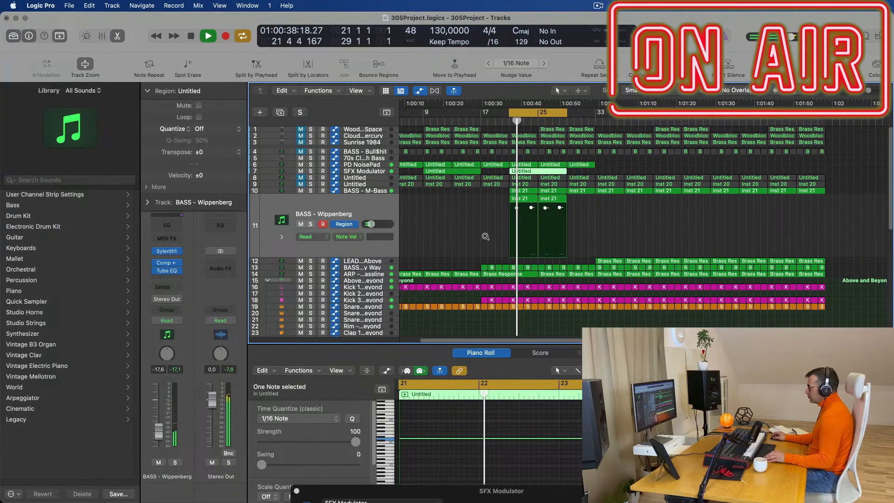
scroll(473, 237, up, 2)
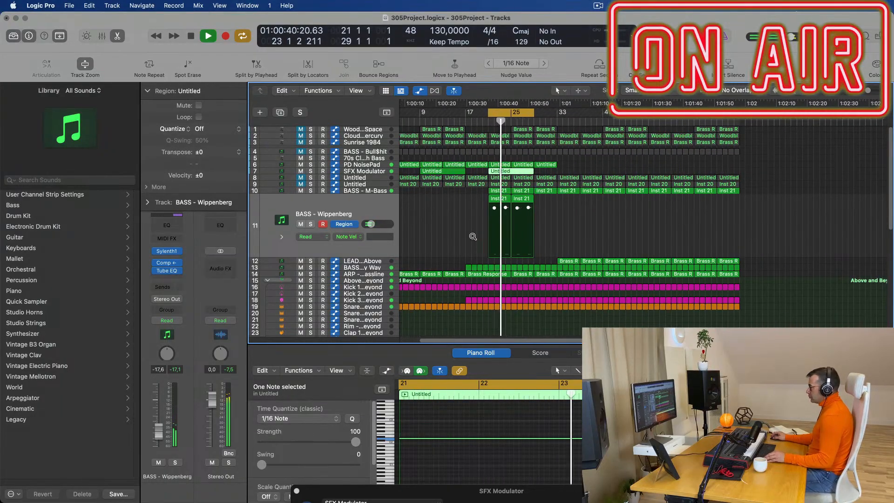
scroll(584, 226, up, 2)
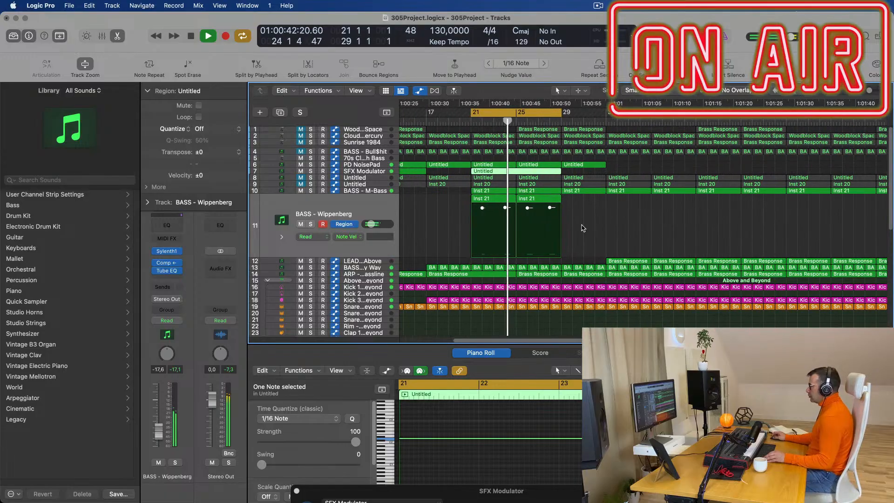
scroll(604, 226, up, 1)
scroll(623, 226, down, 2)
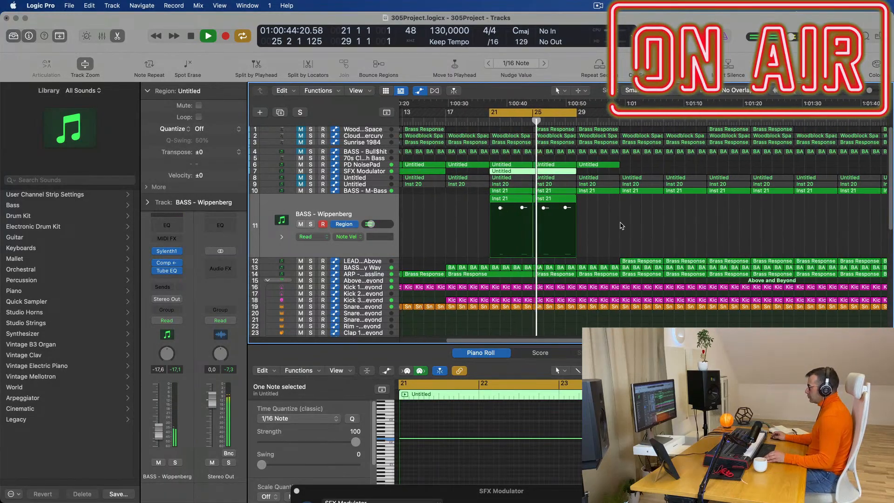
click(598, 5)
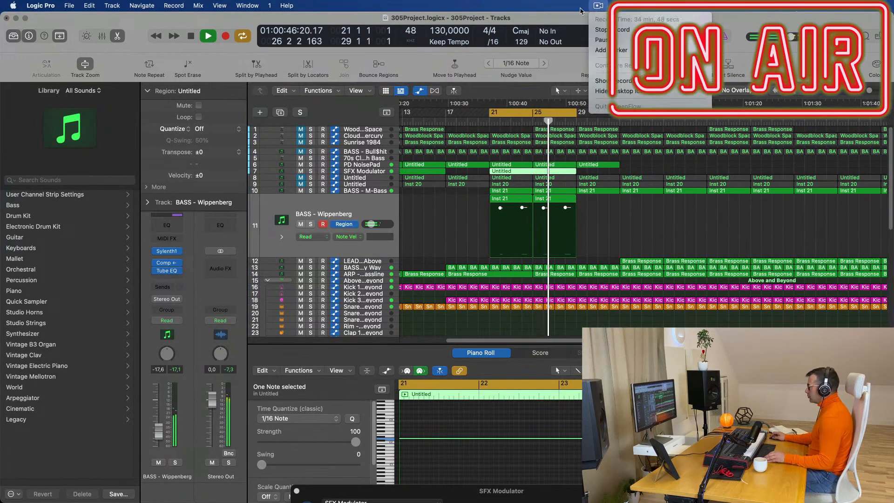
click(565, 60)
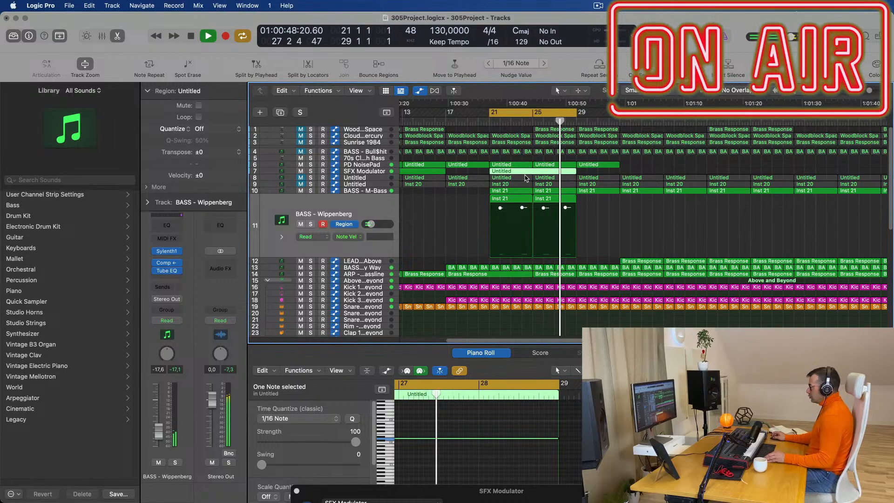
scroll(481, 185, down, 3)
scroll(481, 185, down, 1)
scroll(440, 201, up, 3)
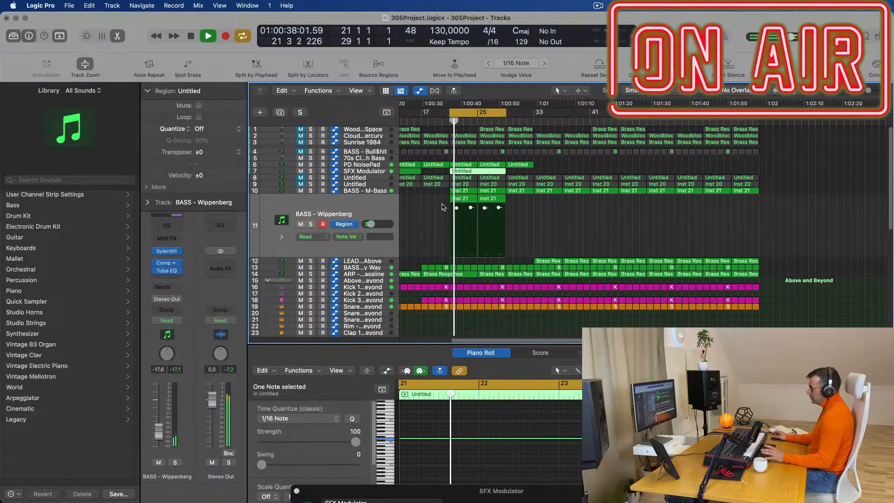
click(443, 210)
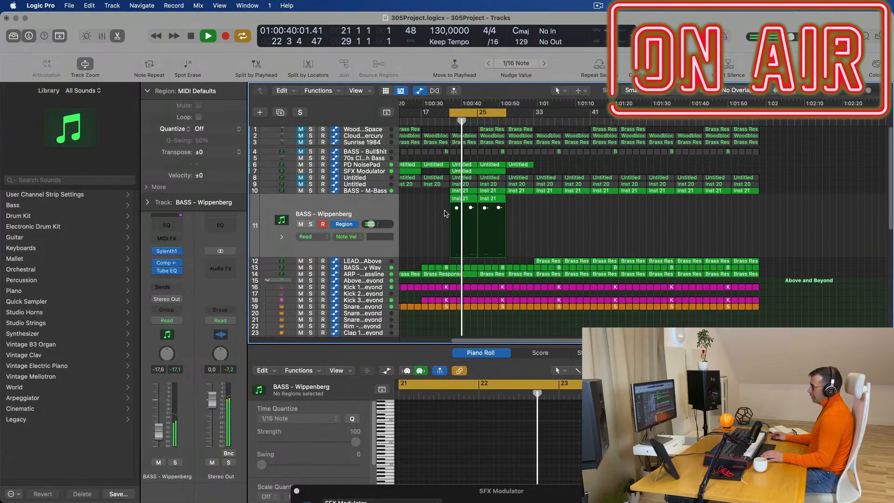
scroll(581, 231, up, 2)
scroll(583, 230, up, 1)
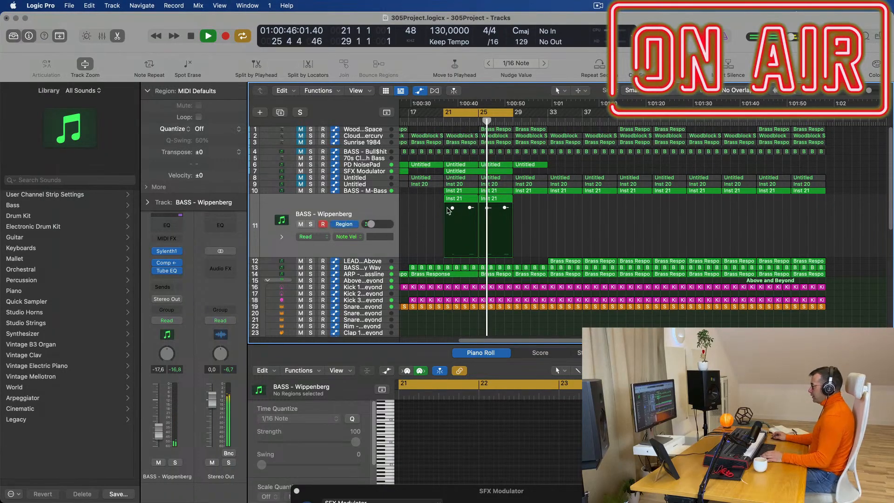
key(space)
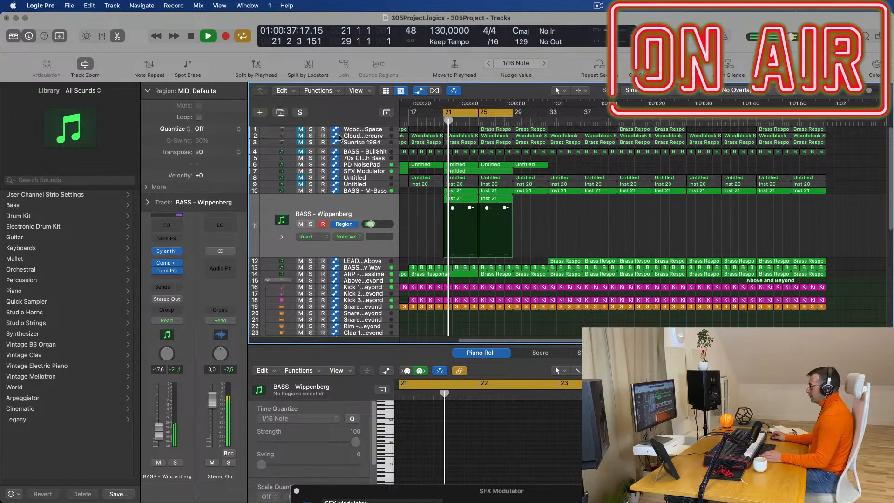
- Unmute the Sunrise 1984 track and set its volume to -5.2 dB
click(364, 136)
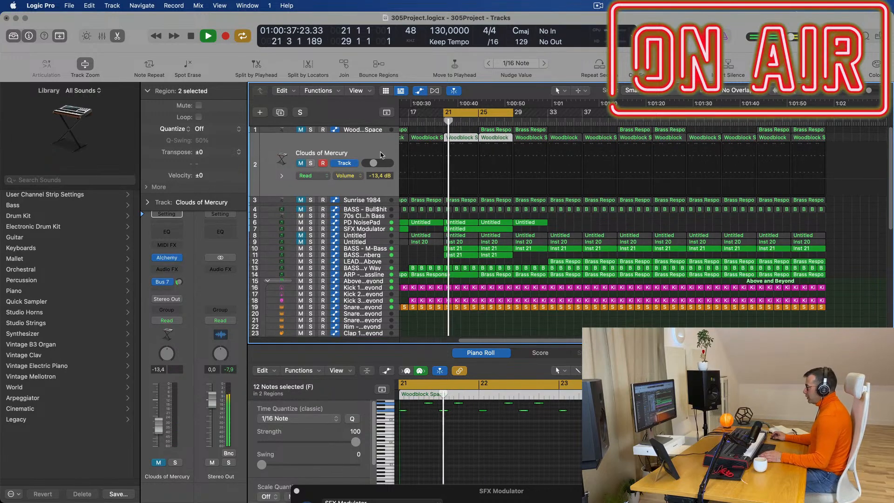
click(372, 200)
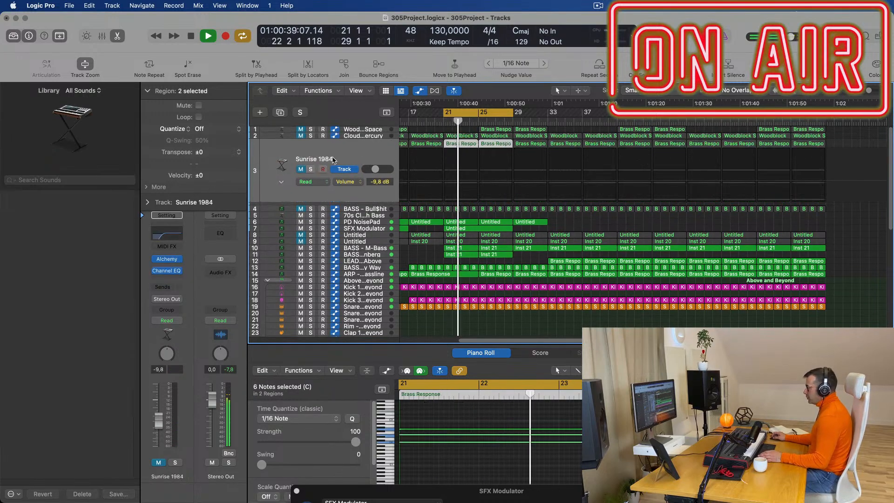
click(300, 170)
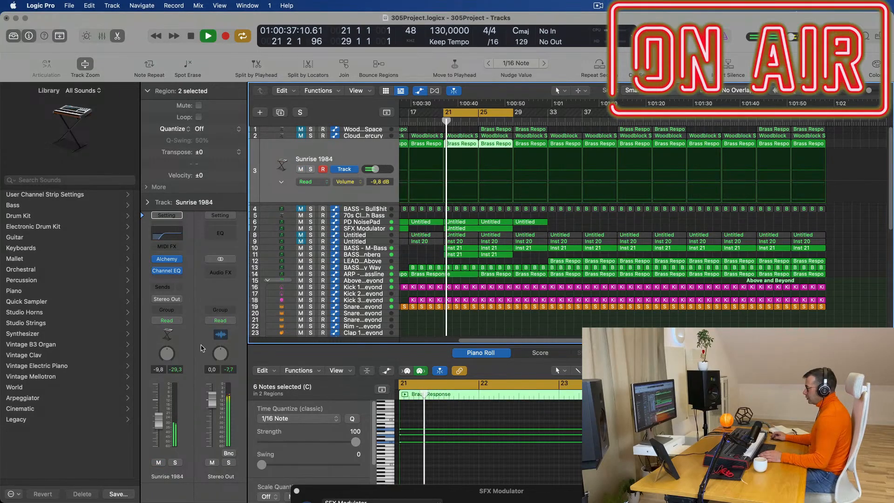
drag(161, 422, 157, 418)
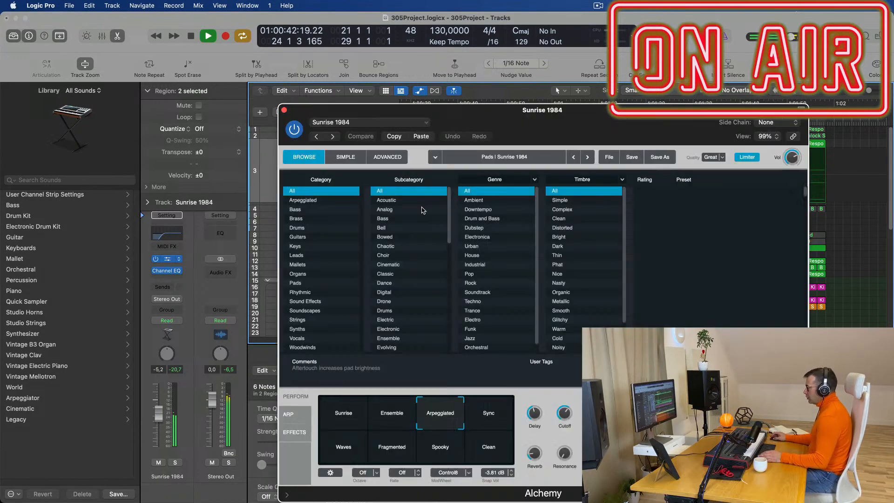
- Load different arpeggiator patterns in the Sunrise 1984 track's Alchemy instrument and set the track volume to -2.9 dB
click(166, 259)
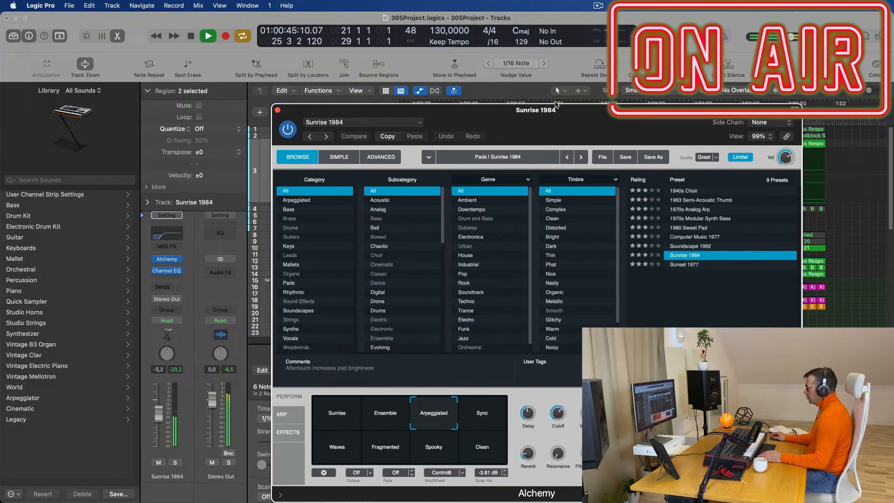
drag(562, 116, 592, 101)
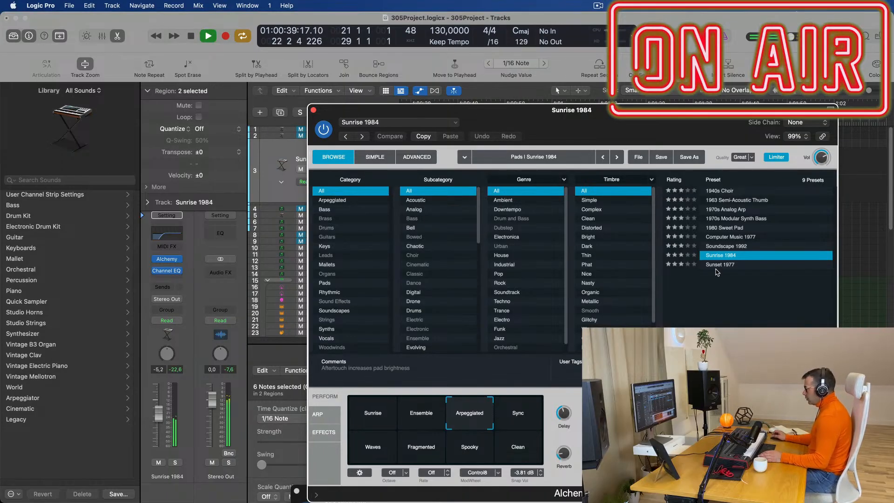
click(318, 415)
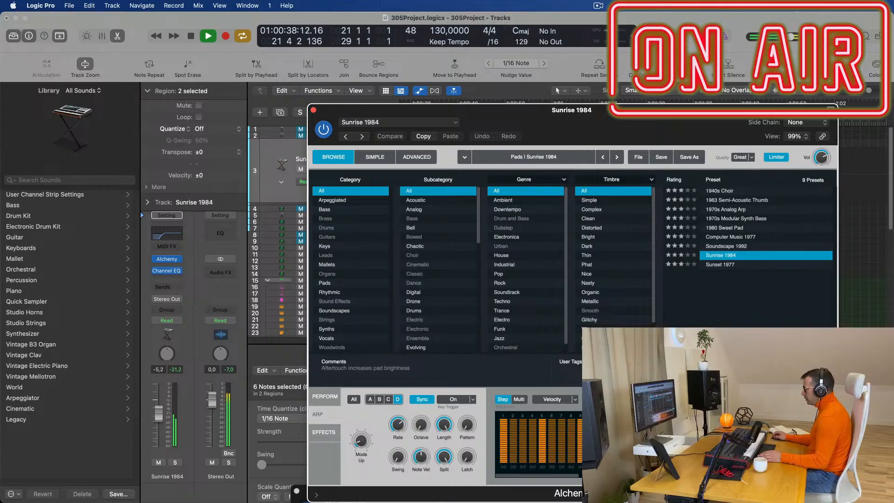
mouse_move(652, 410)
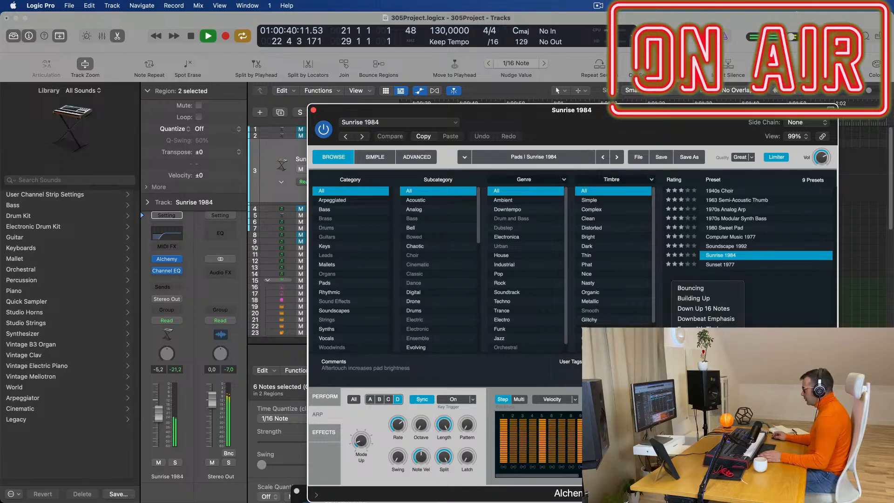
click(705, 391)
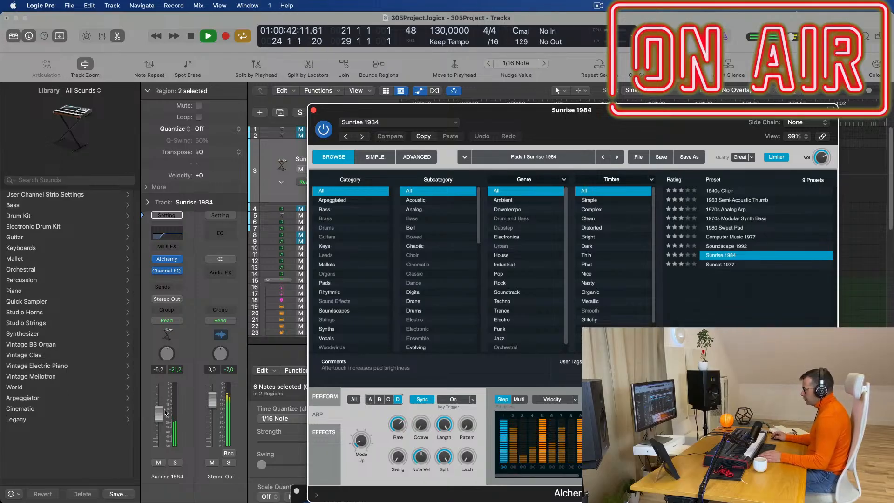
click(863, 336)
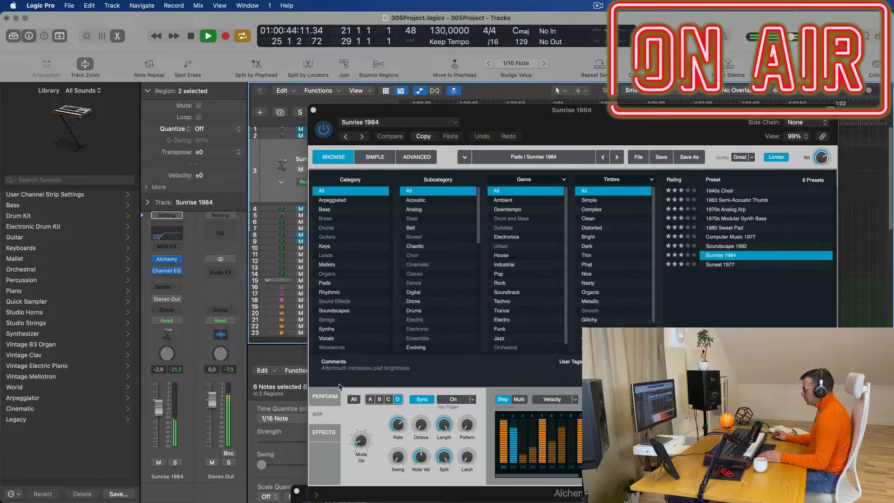
click(610, 400)
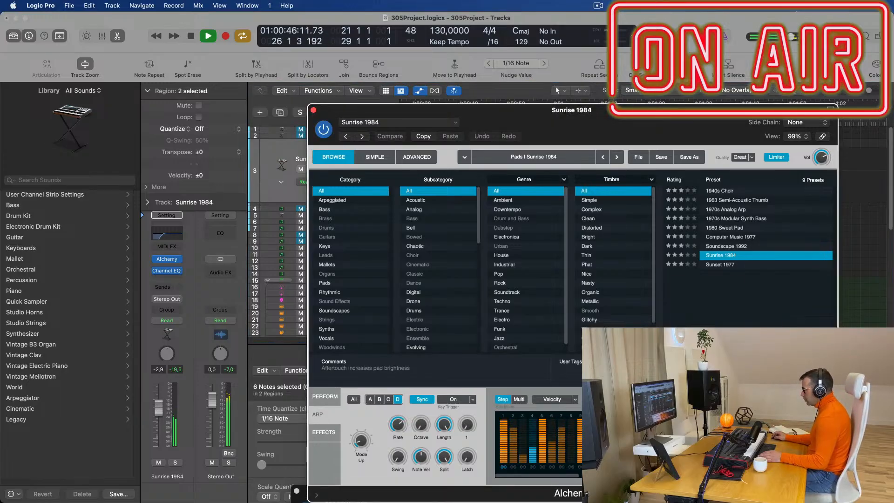
mouse_move(638, 410)
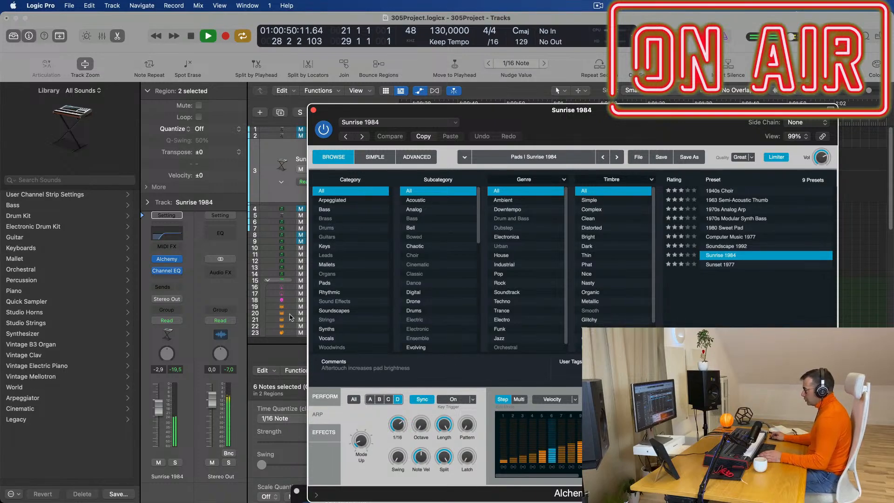
- Set the Delay performance control of Alchemy to 68.5 % and close its window
click(321, 397)
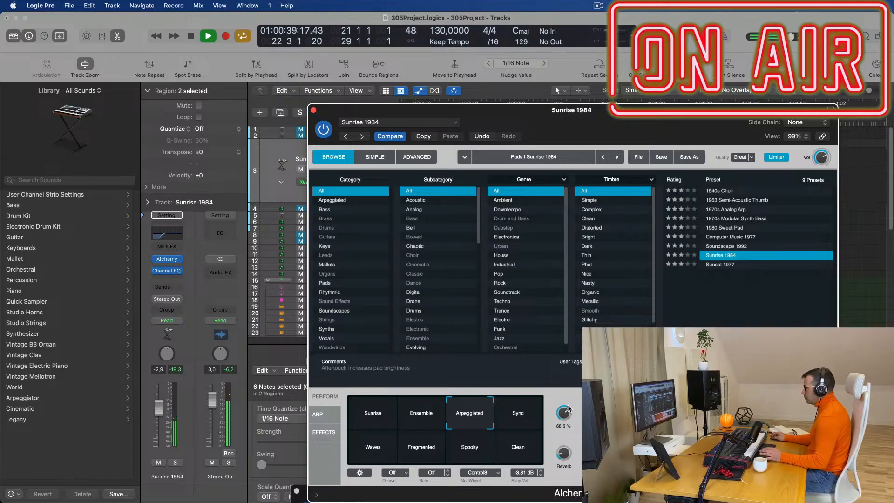
click(314, 111)
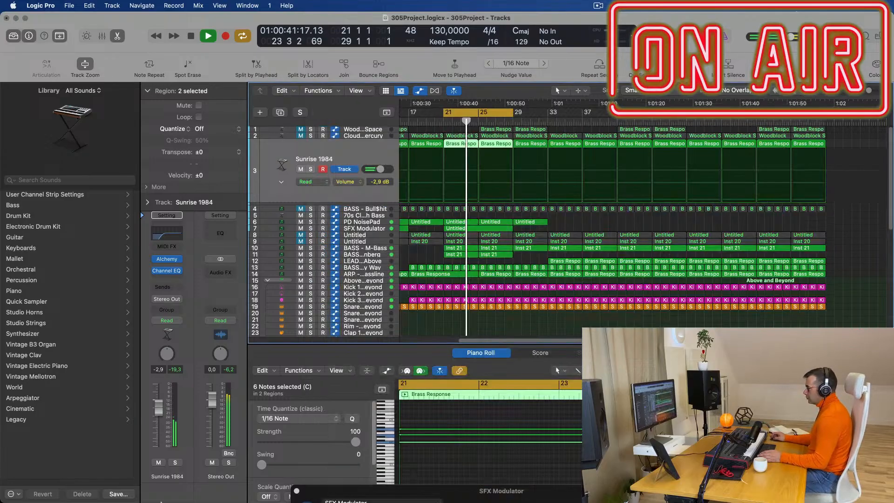
- Audition the Sunrise 1984 track in solo, unsolo it and mute the track
click(175, 462)
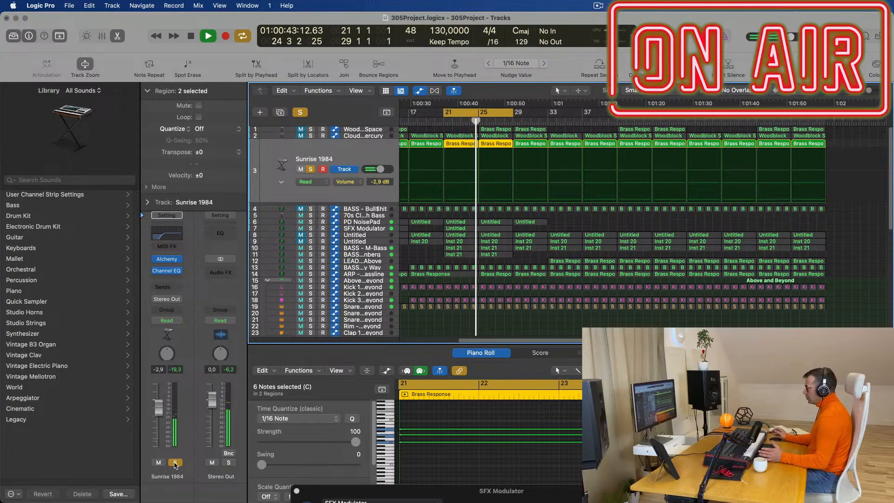
click(175, 463)
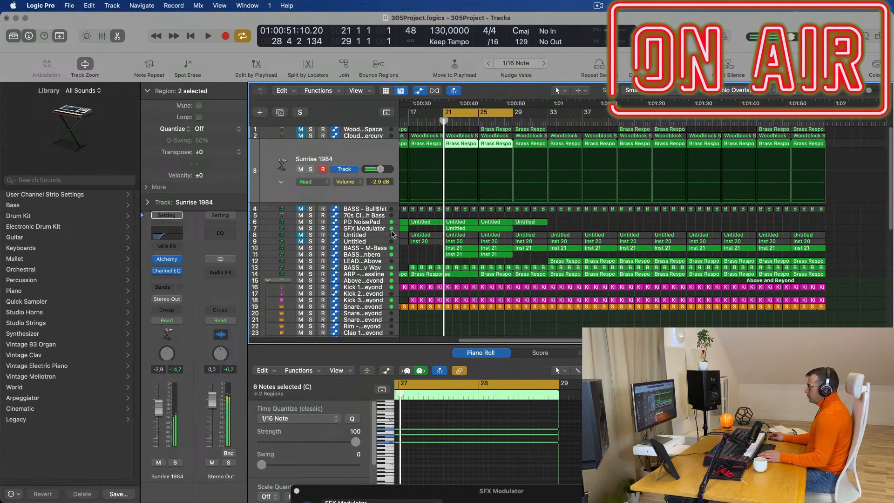
click(301, 170)
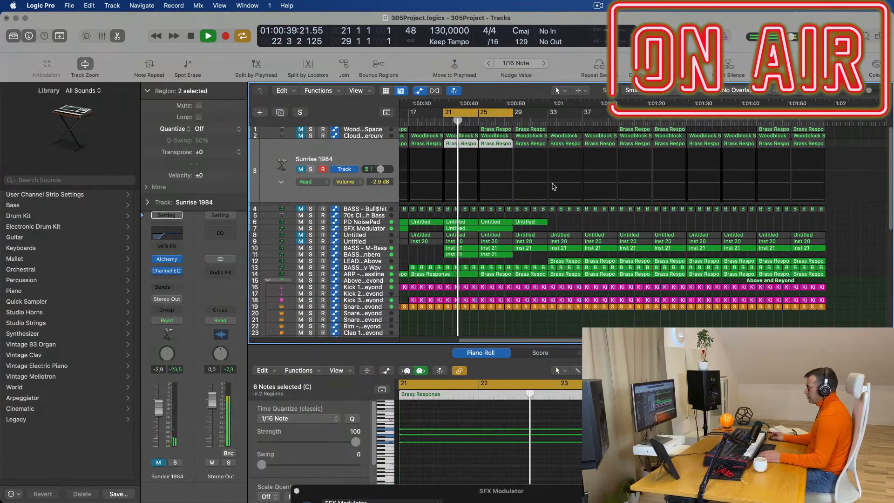
- Create a duplicate of the LEAD - From Above track directly below the original, without its regions
scroll(503, 196, down, 1)
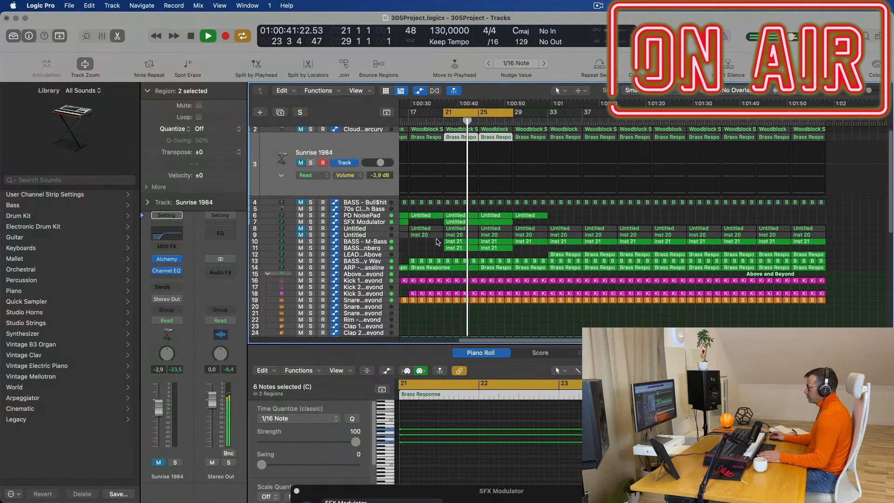
key(space)
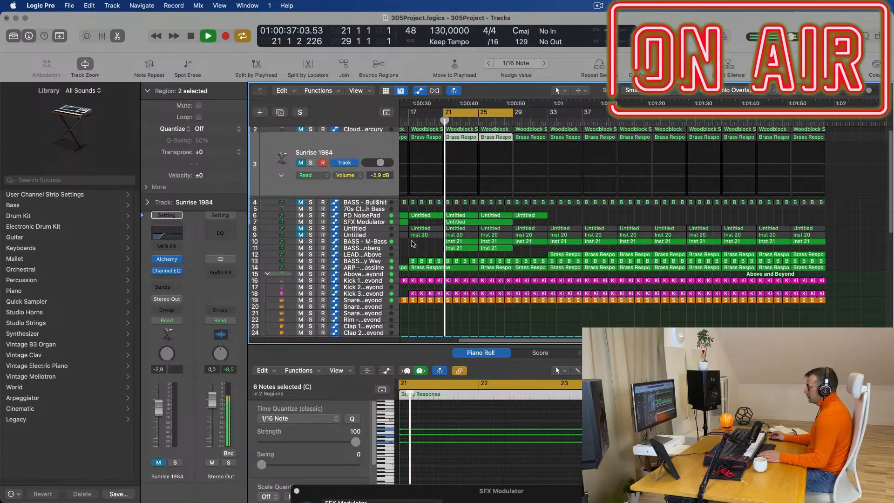
click(378, 253)
key(space)
key(space)
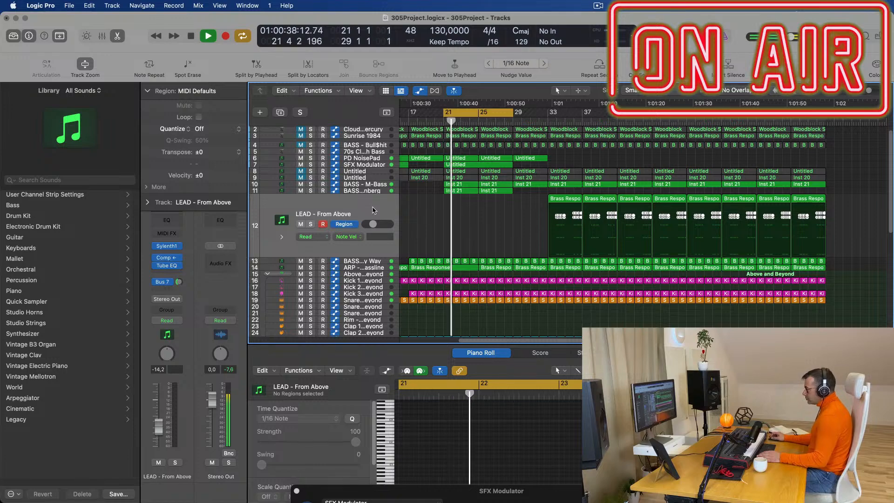
key(space)
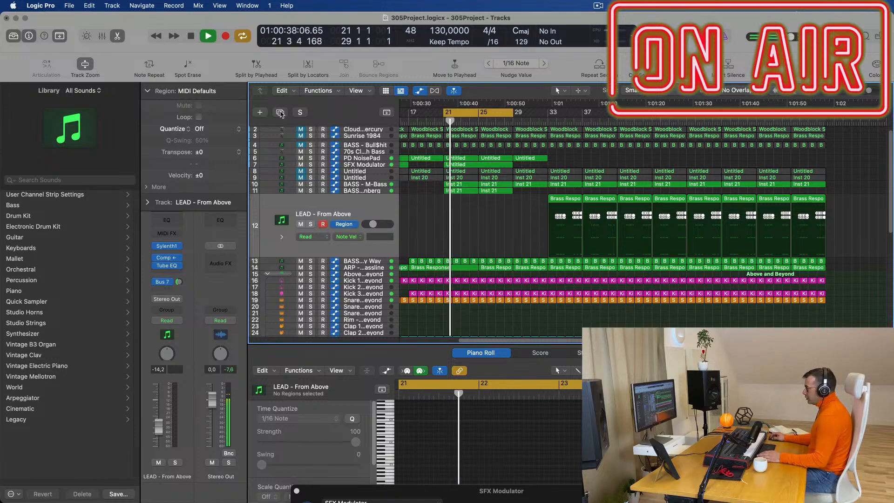
key(super+d)
key(space)
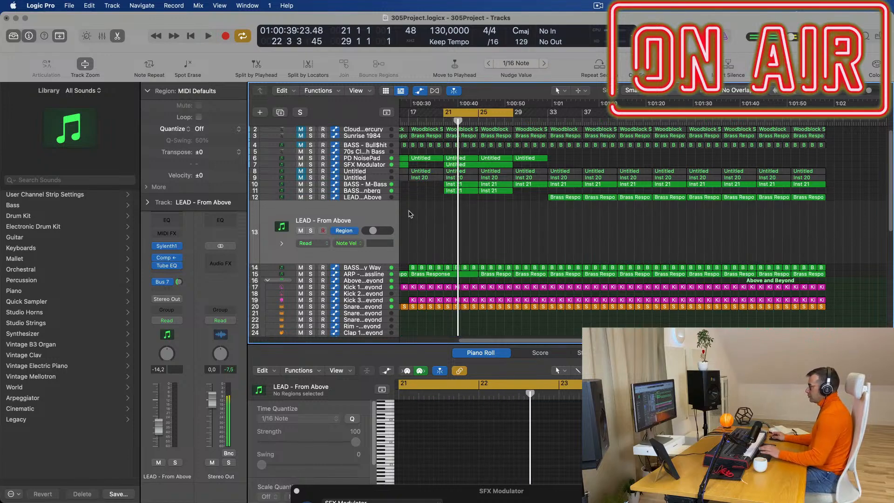
key(space)
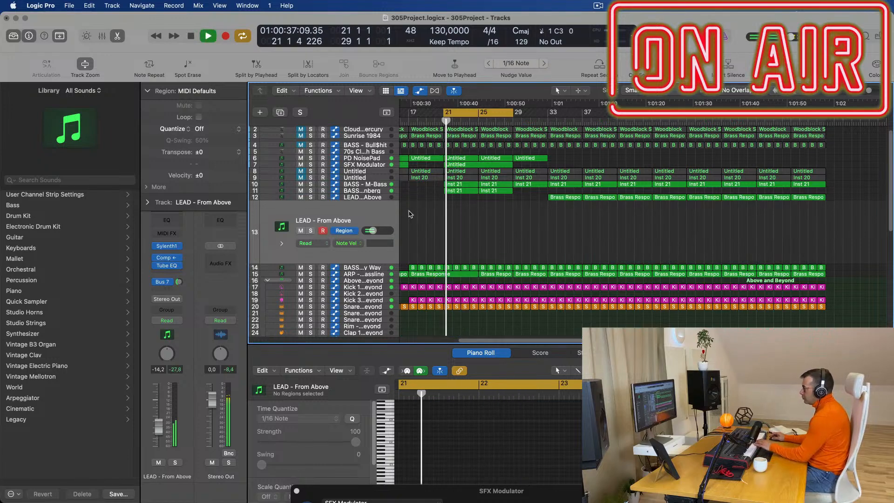
- Load the Sylenth1 preset 247: PAD - Anjuna Pad on the duplicated lead track
click(168, 246)
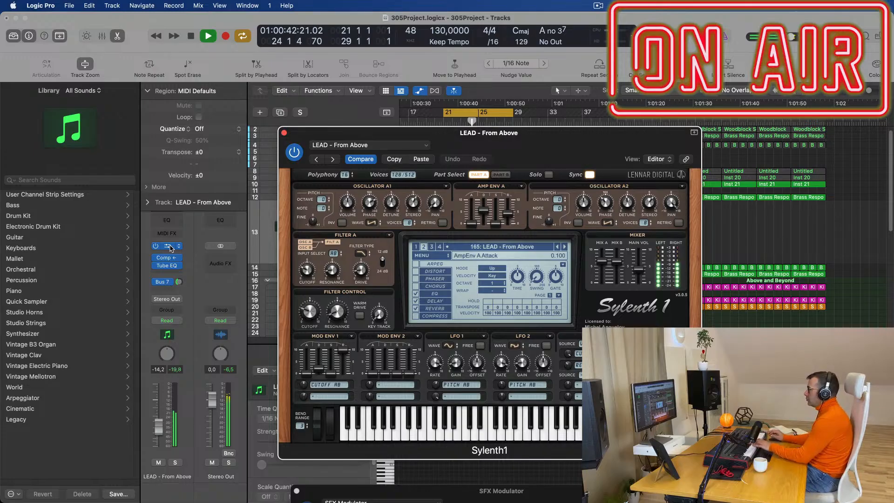
click(506, 248)
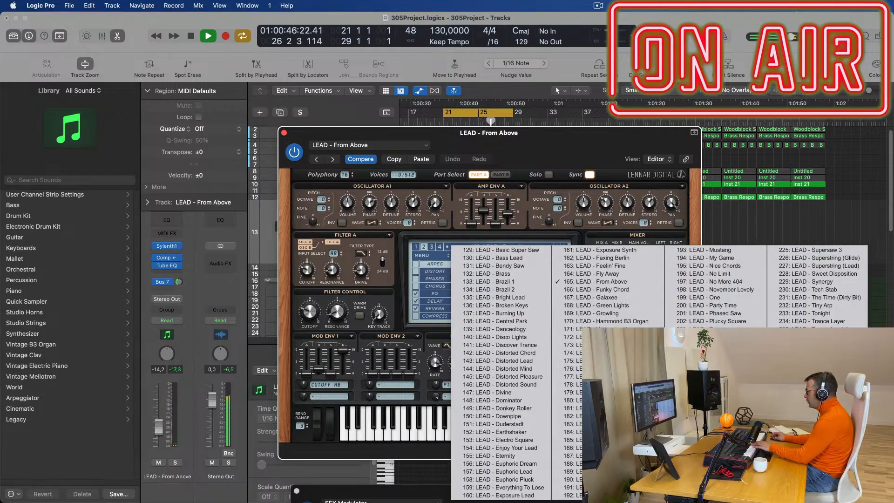
click(810, 424)
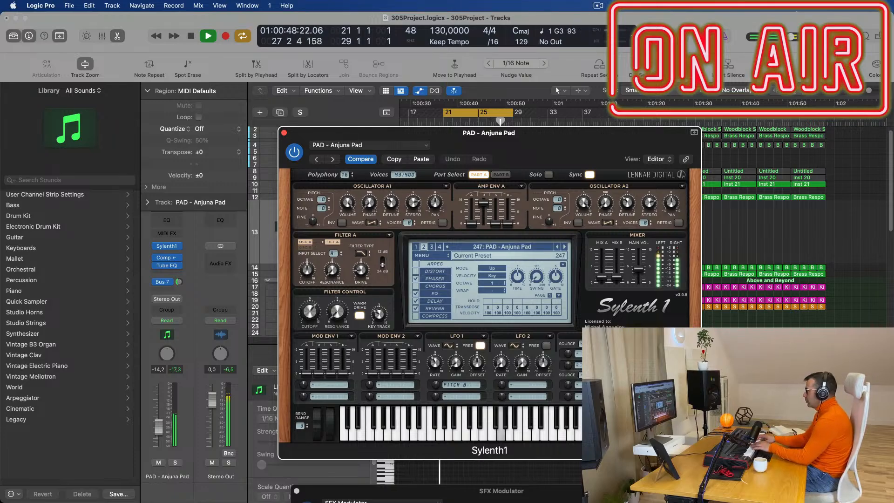
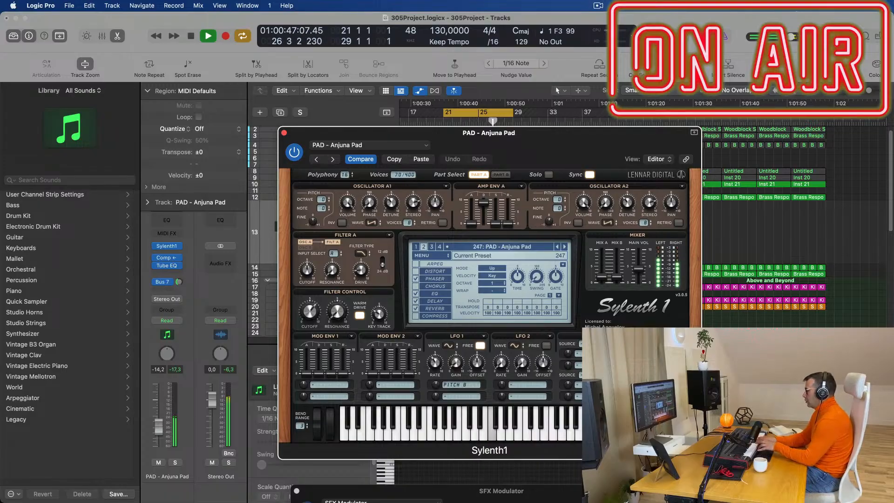
- Record a MIDI part on the PAD - Anjuna Pad track from bar 21 and close the Sylenth1 window
key(r)
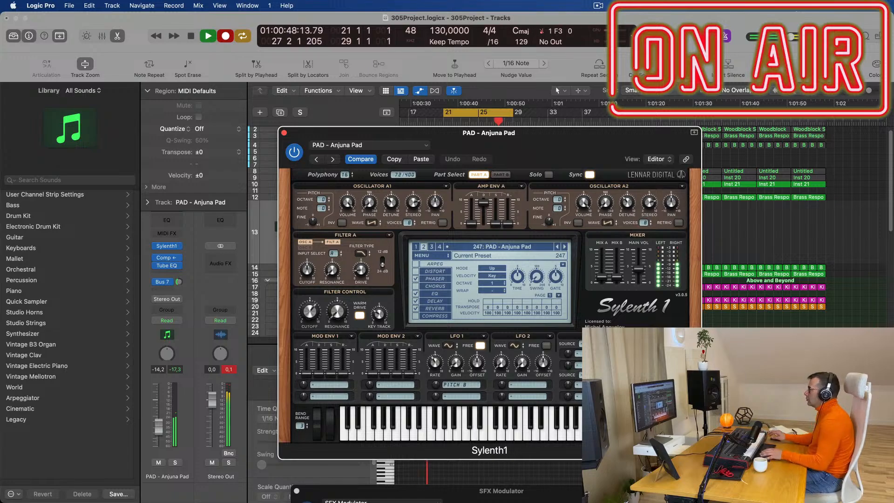
key(space)
key(space)
click(284, 133)
key(space)
key(space)
- Show the recorded pad region in the Piano Roll and select all of its notes
key(p)
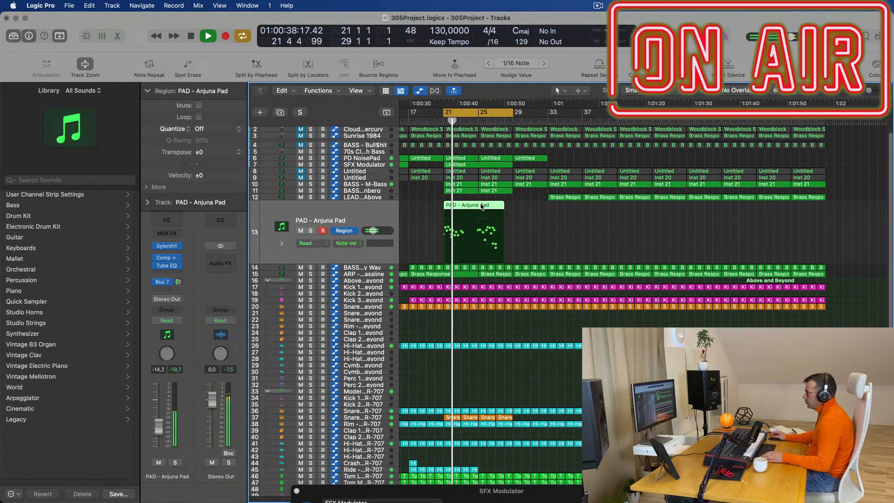
key(p)
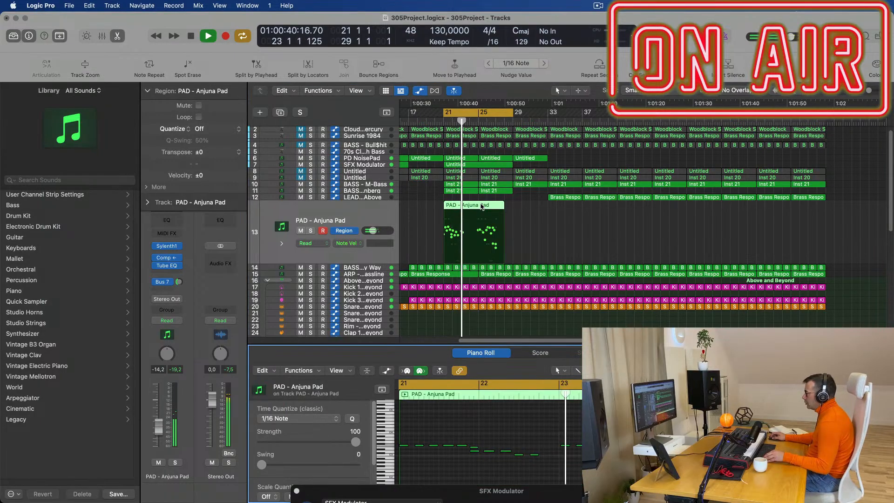
scroll(578, 440, down, 5)
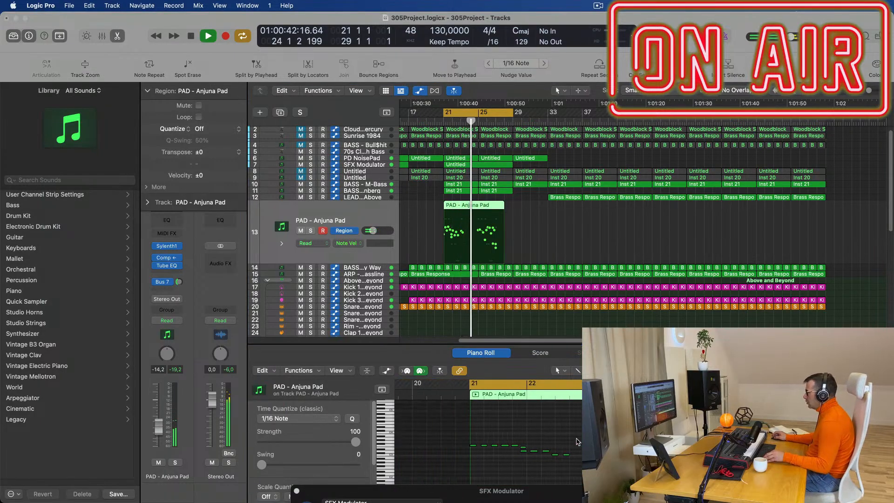
key(super+a)
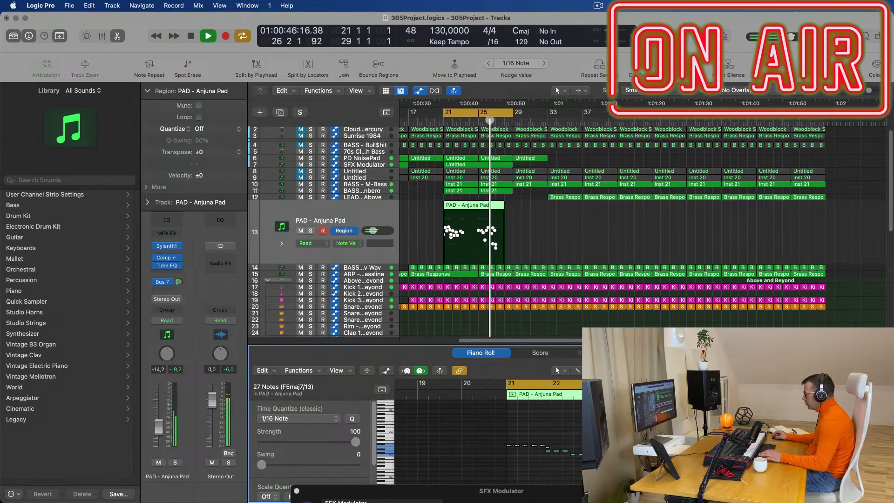
- Split the pad region at bar 25 and move its second part to bar 21 in place of the first
key(space)
key(space)
super+double_click(478, 208)
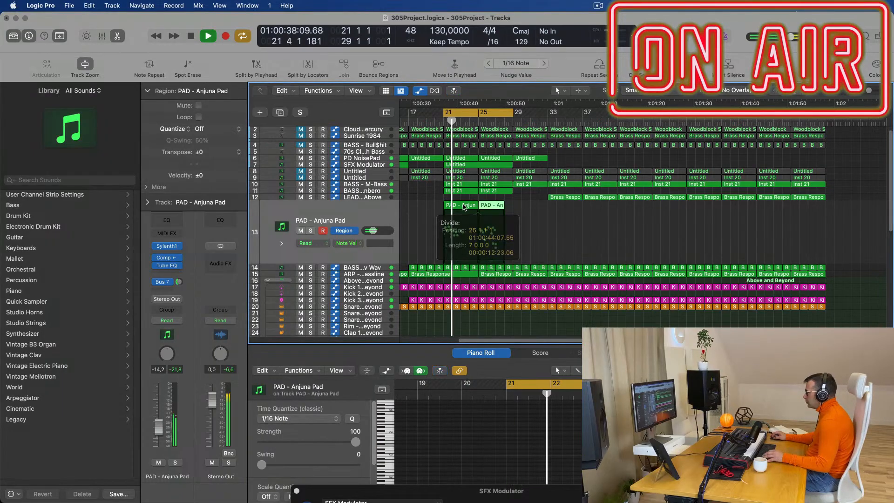
click(464, 208)
drag(464, 207, 454, 211)
- Switch the pad track to track-based volume automation and review the region's notes from bar 21 during playback
click(344, 231)
key(space)
key(space)
scroll(565, 444, up, 5)
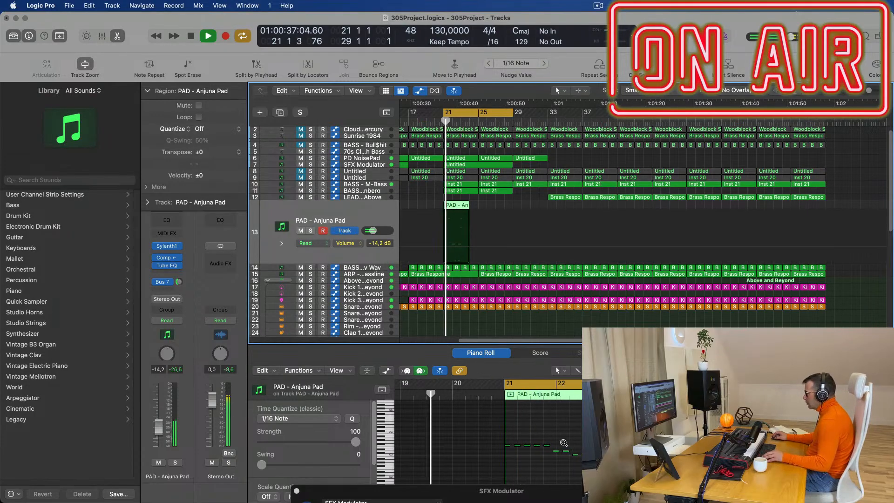
scroll(570, 445, up, 1)
scroll(571, 444, left, 1)
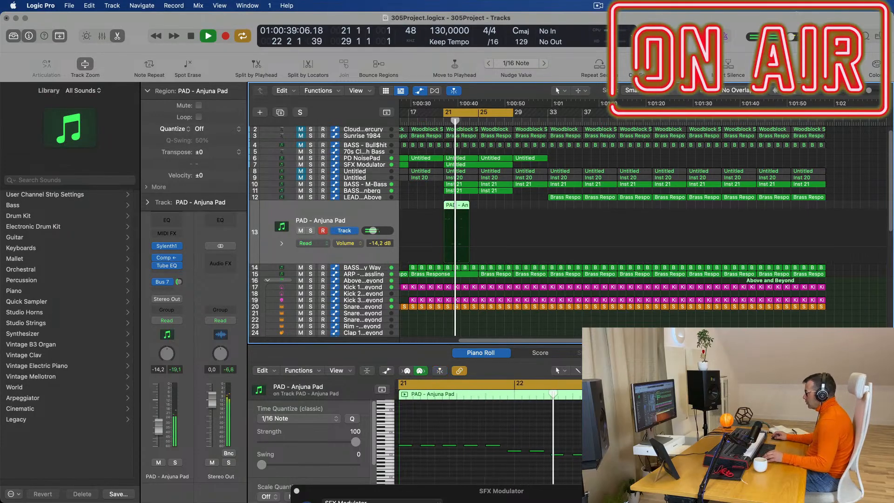
key(space)
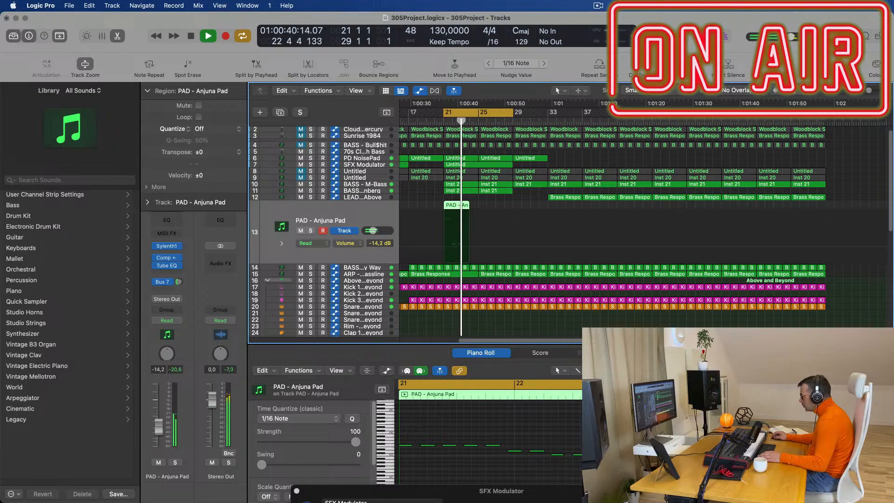
key(space)
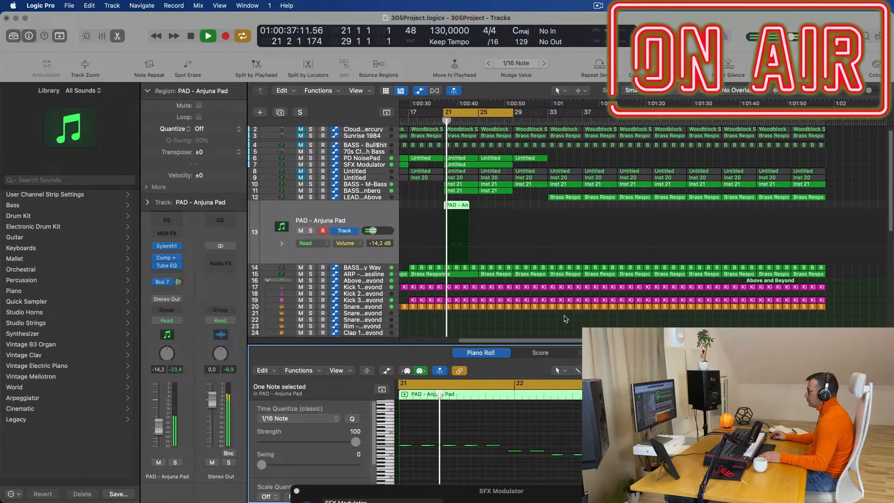
key(space)
key(space)
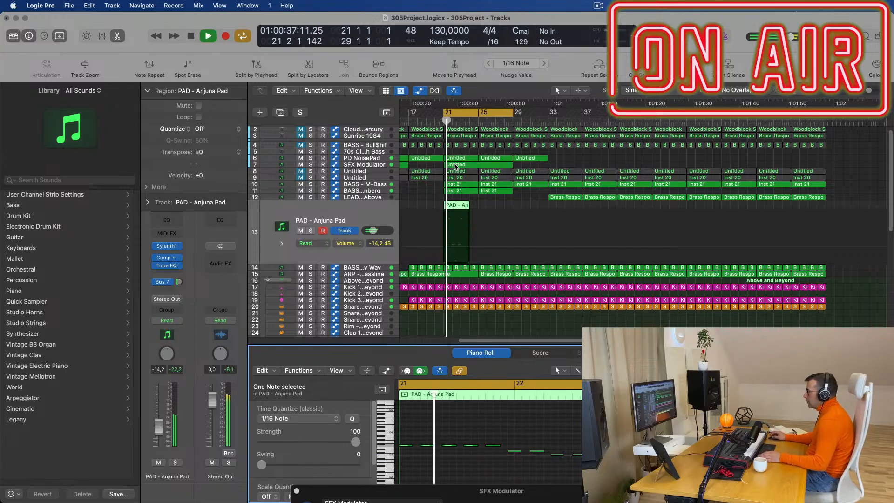
- Mute the SFX Modulator track and restart playback from bar 21
click(301, 165)
key(space)
key(space)
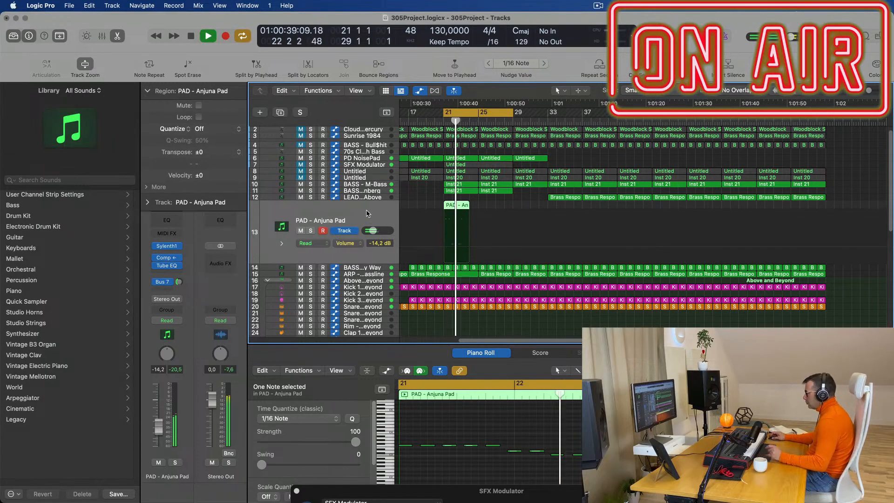
- Extend the end of the Anjuna Pad region to bar 25
key(space)
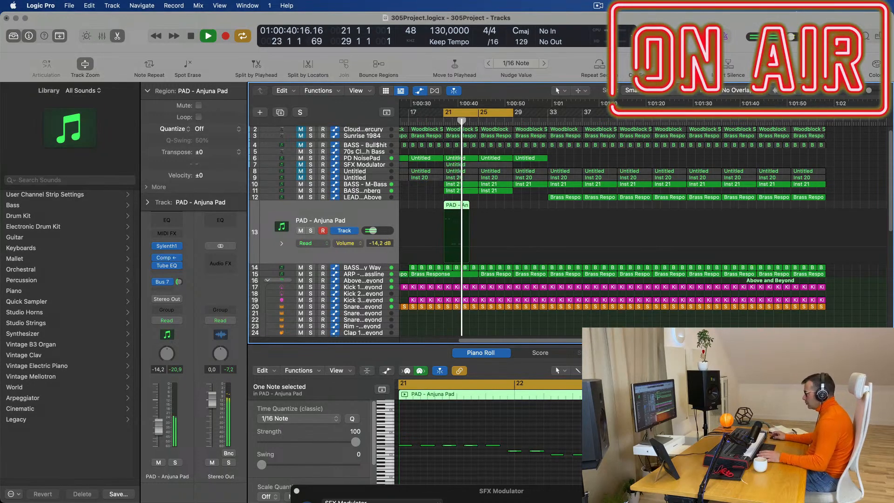
key(space)
click(443, 207)
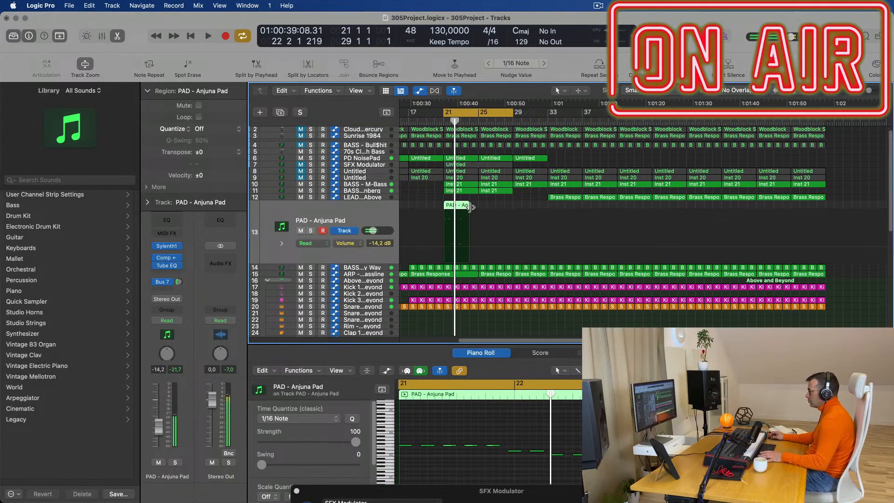
drag(469, 205, 475, 208)
- Select the group of notes near the end of the pad region in the Piano Roll, auditioning it from bar 21
scroll(771, 433, down, 3)
key(space)
key(space)
click(770, 433)
click(770, 446)
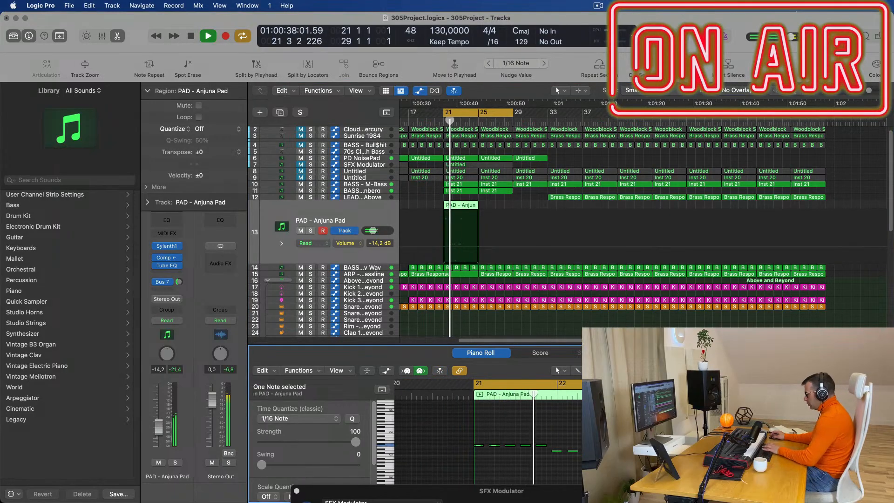
key(space)
key(space)
drag(792, 438, 675, 447)
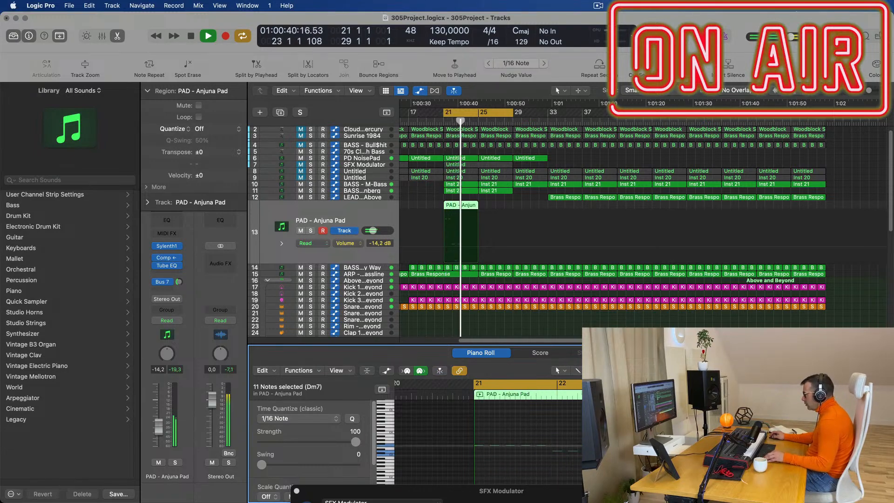
- Repeat the pad region once so that the copy starts at bar 25
click(489, 206)
click(461, 206)
key(space)
key(space)
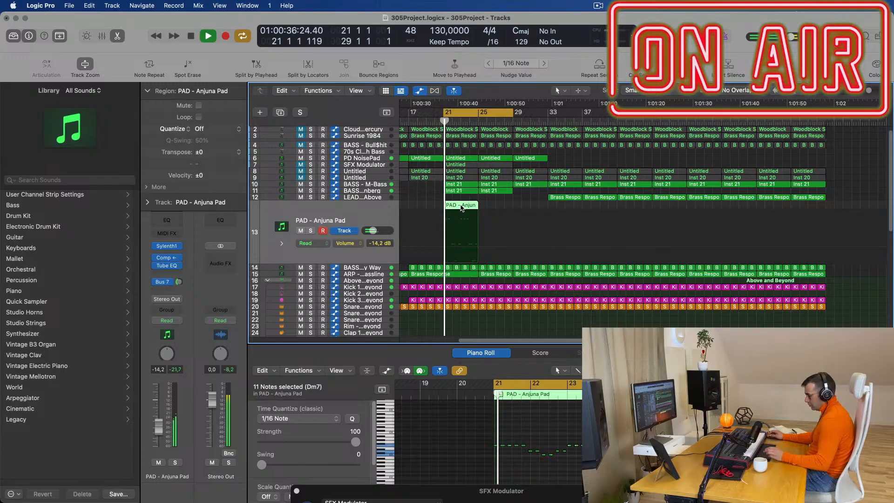
key(super+r)
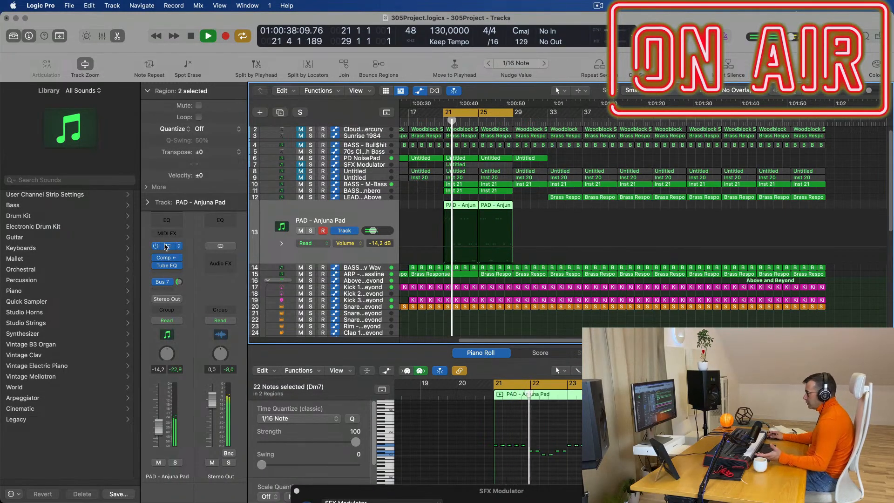
- Open the pad's Sylenth1, set the filter cutoff to 7.902, adjust amp envelope A and raise the track volume to -12.0 dB
click(167, 246)
drag(517, 221, 448, 176)
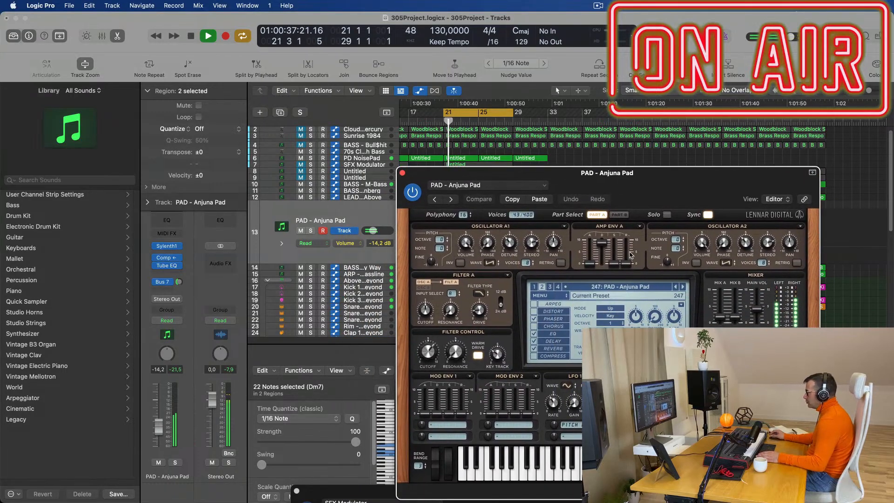
key(space)
drag(428, 353, 429, 368)
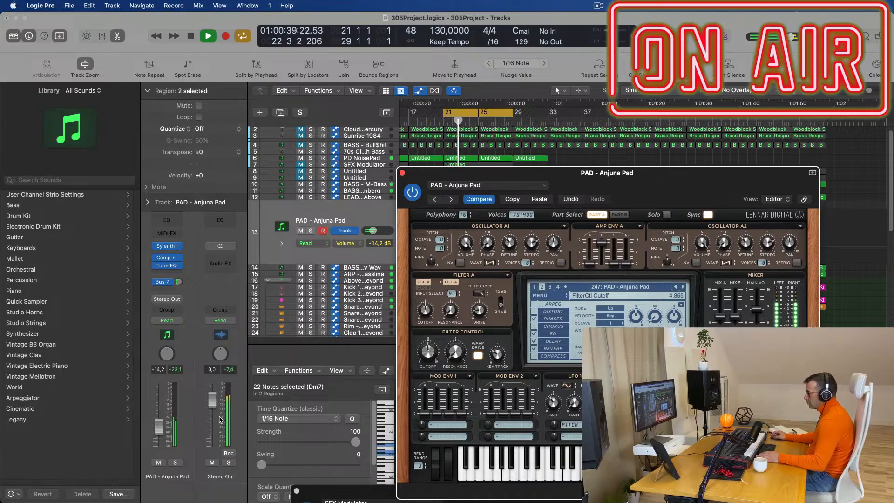
drag(164, 419, 164, 418)
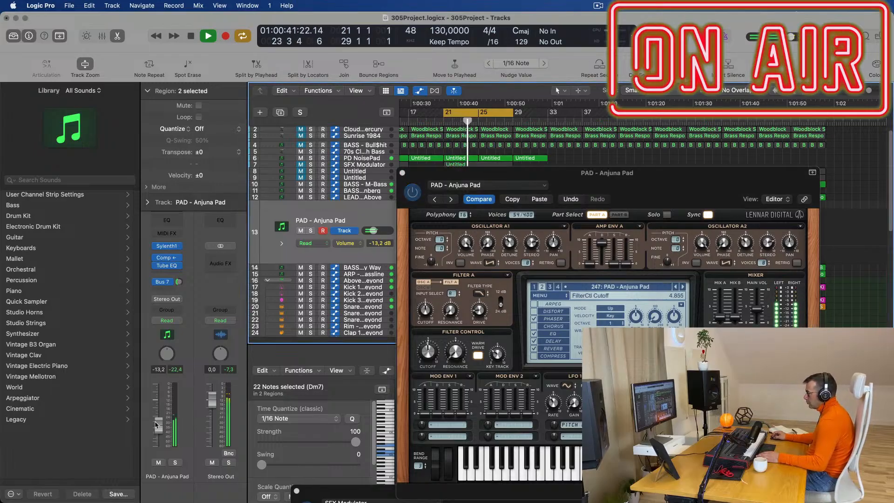
drag(429, 353, 431, 353)
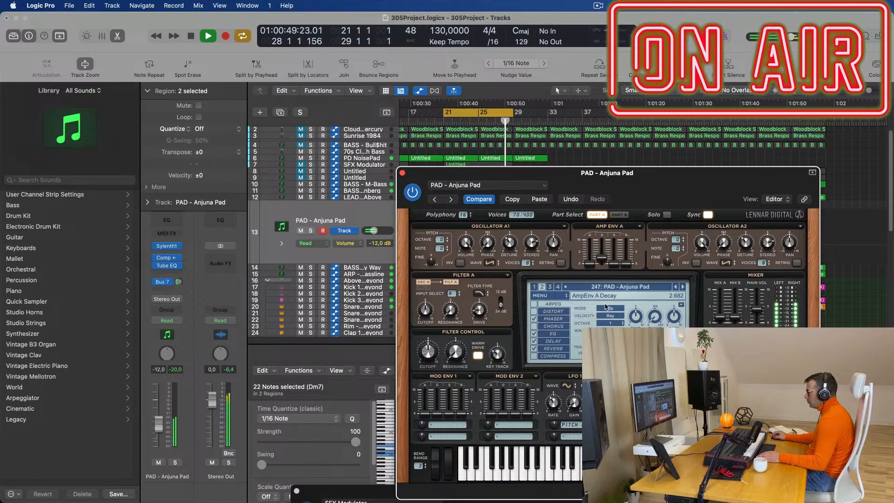
drag(627, 253, 630, 268)
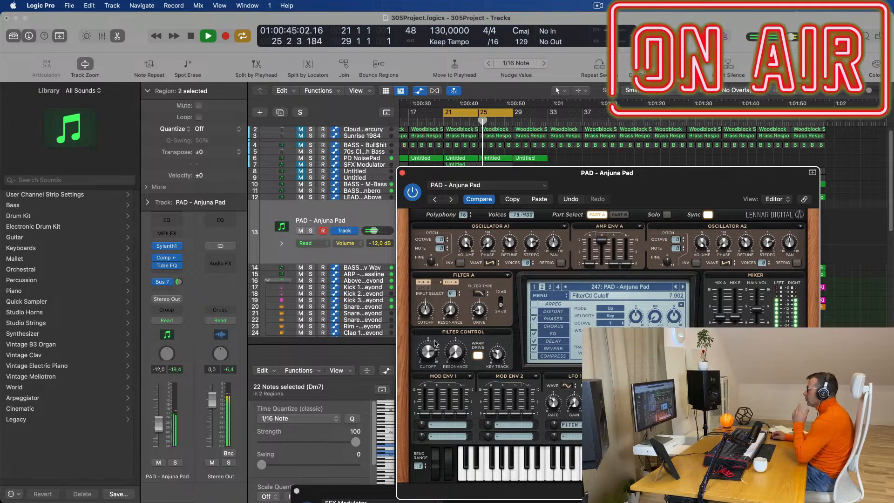
- Raise the pad's filter cutoff to 9.464, set its volume to -15.2 dB, adjust the Bus 7 send and close the synth
drag(436, 344, 448, 308)
drag(157, 424, 157, 428)
click(179, 283)
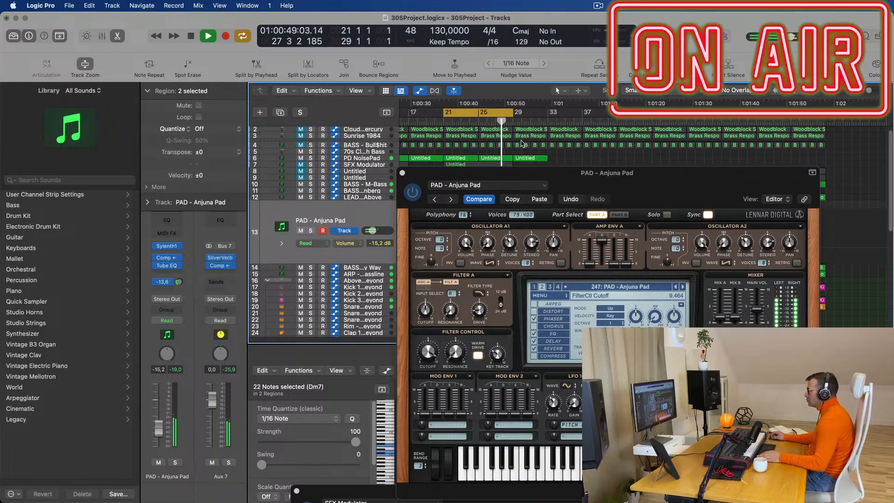
click(402, 174)
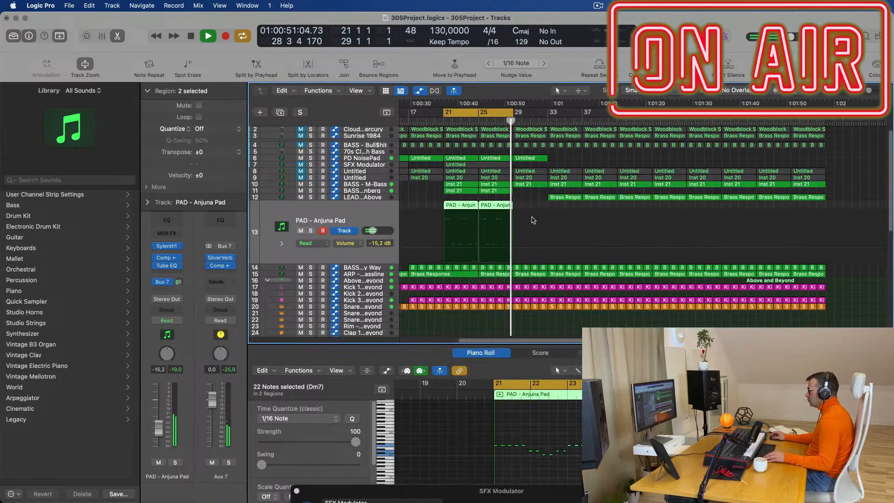
- Examine the notes of the first pad region in the Piano Roll during playback from bar 21
key(super+Right)
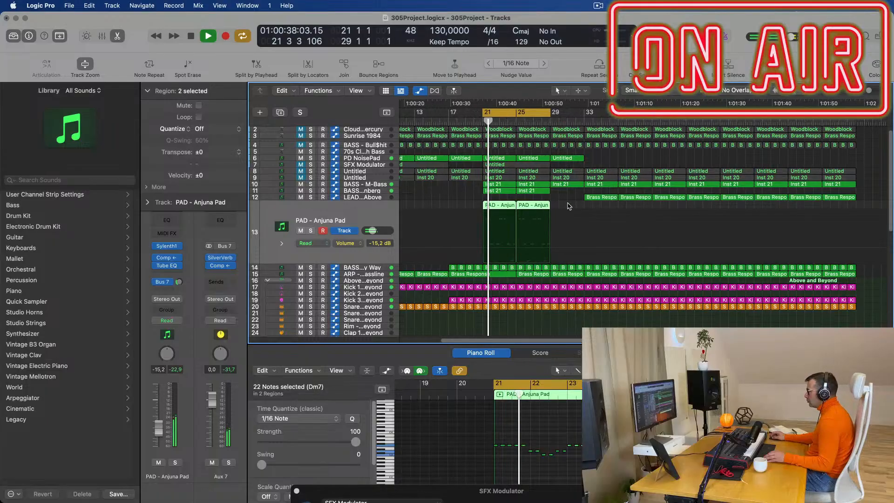
click(569, 207)
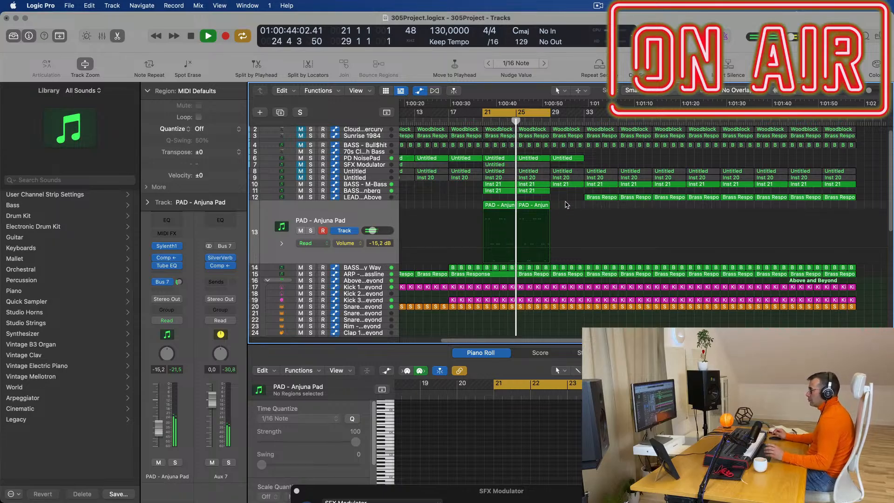
click(508, 207)
key(shift+space)
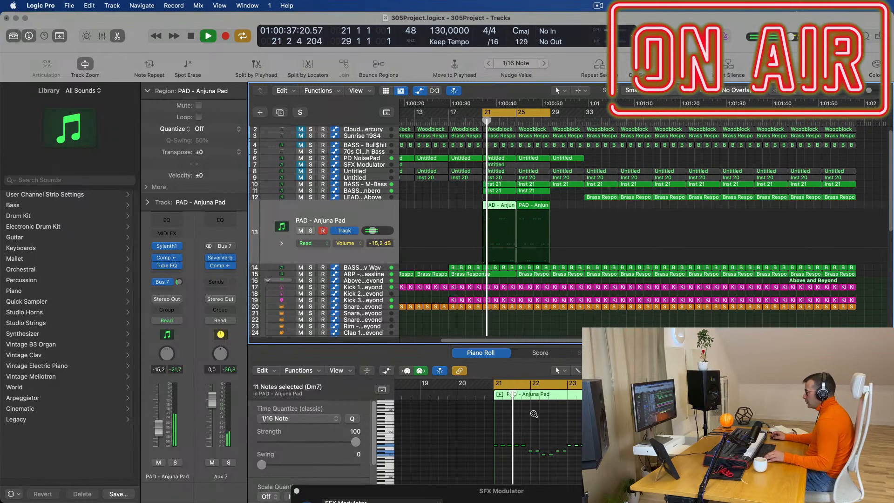
scroll(536, 417, up, 6)
scroll(544, 451, left, 4)
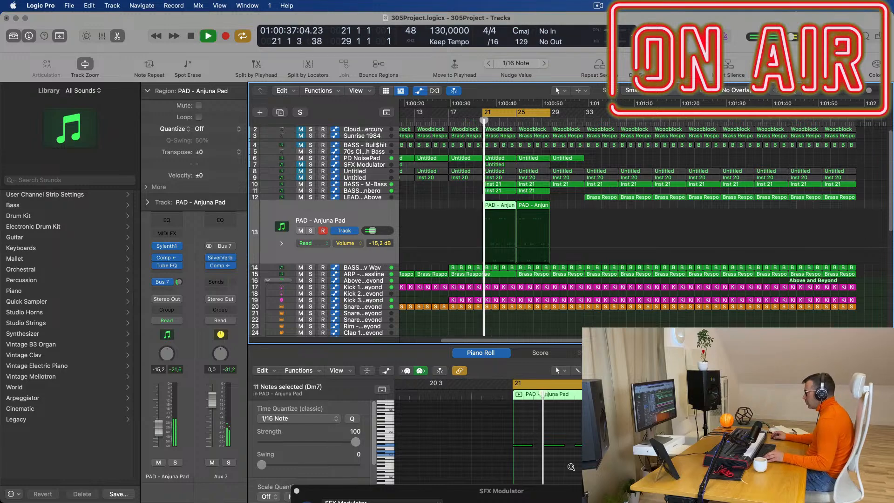
scroll(571, 469, left, 3)
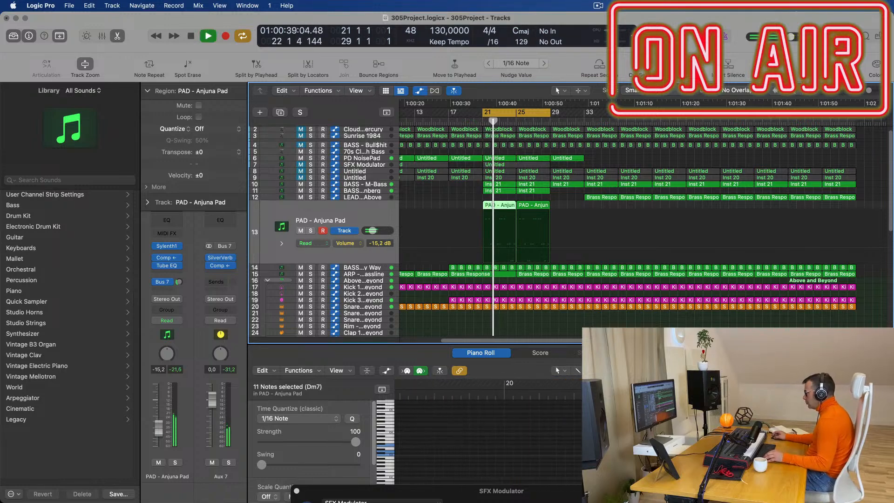
scroll(483, 432, right, 5)
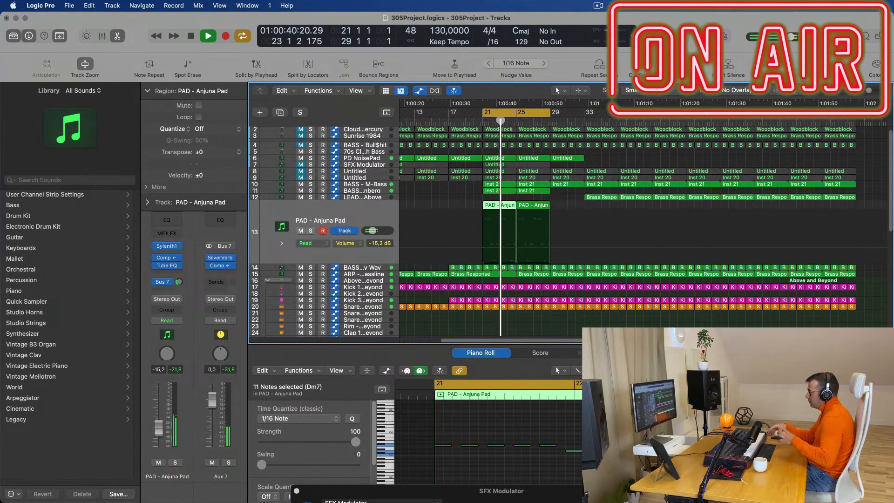
- Select both Anjuna Pad regions and restart playback from bar 21
click(373, 216)
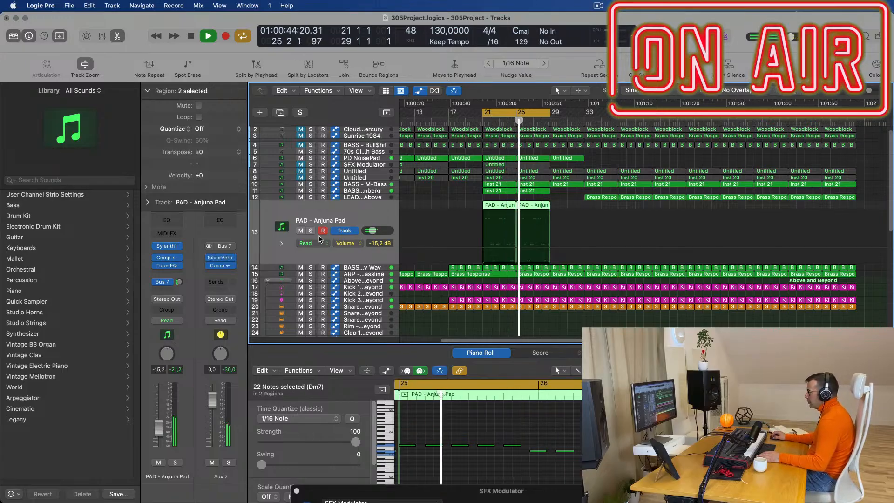
click(472, 434)
key(space)
key(space)
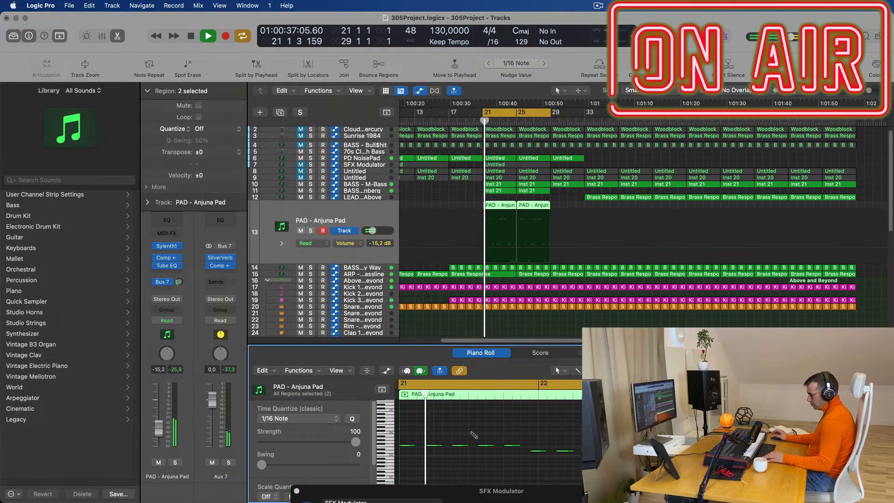
- Try all notes of both pad regions one octave higher and move them back down
key(super+a)
key(alt+shift+Up)
key(space)
key(space)
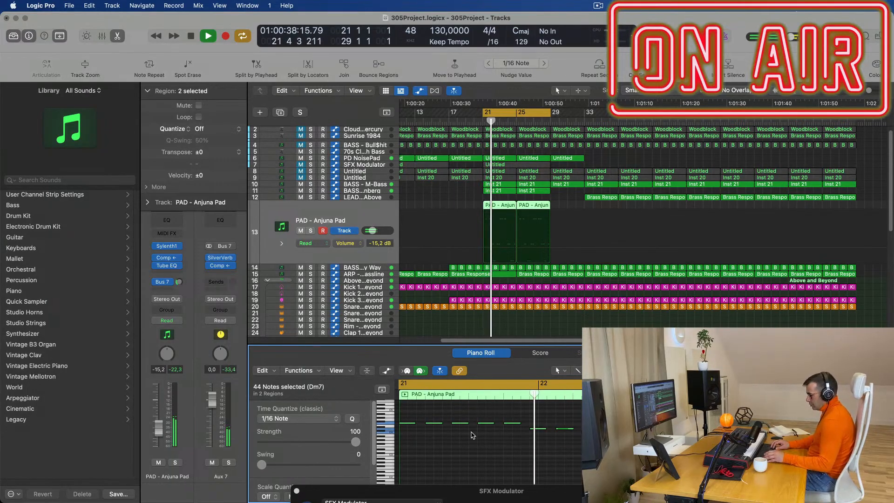
key(alt+shift+Down)
key(space)
key(space)
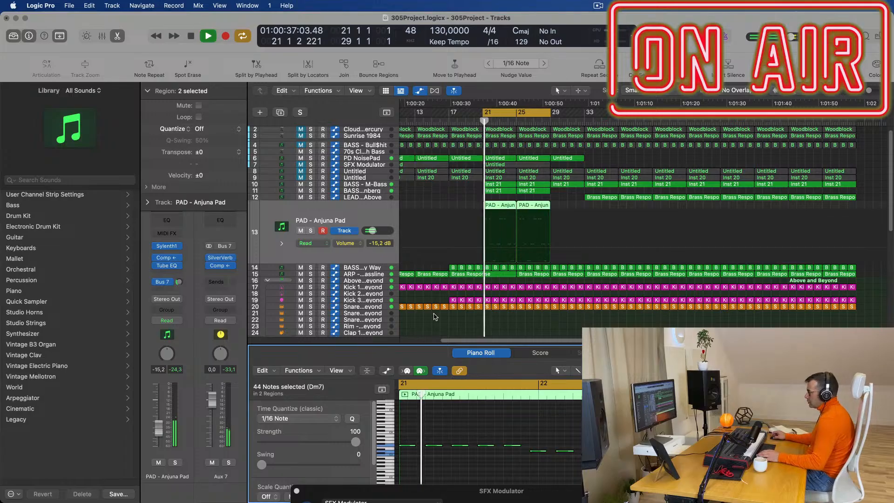
- Duplicate the Anjuna Pad track and copy both pad regions onto the new track at bars 21 and 25
key(space)
key(space)
click(310, 108)
key(space)
key(space)
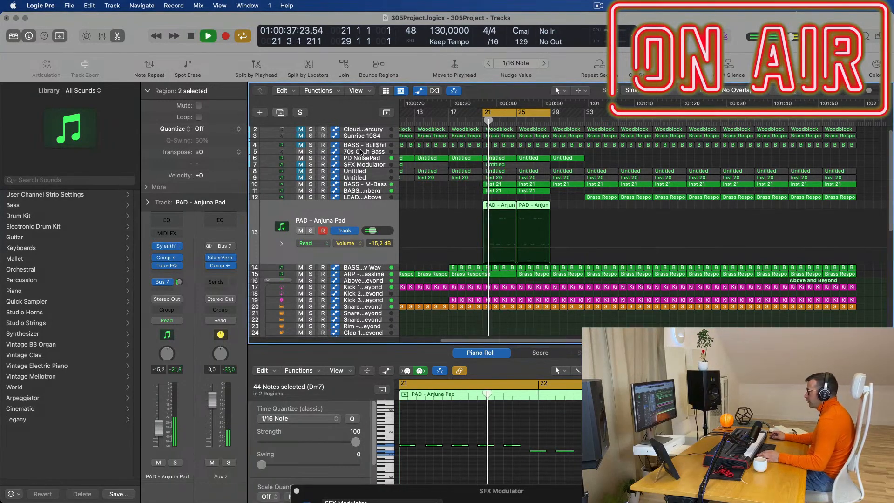
key(super+d)
drag(506, 205, 506, 213)
key(space)
key(space)
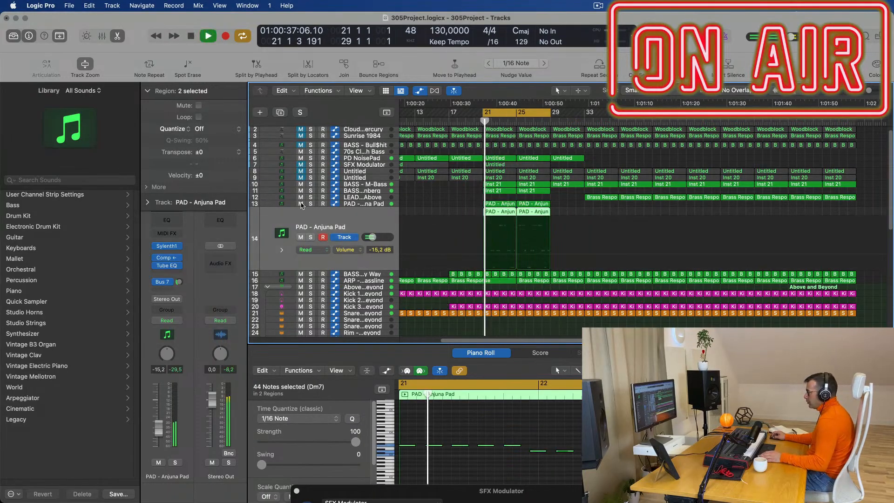
- Open Sylenth1 on the duplicated track, raise the track volume to -9.6 dB and load the preset LEAD - Xtreme Lead
click(168, 246)
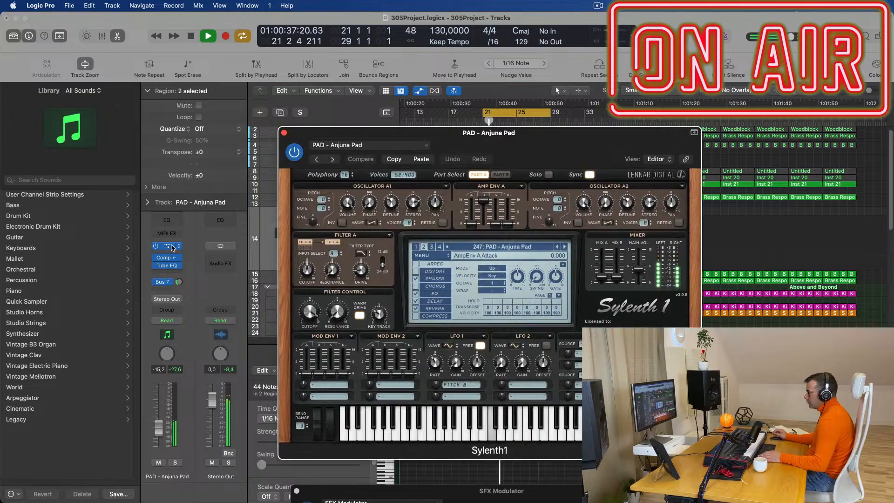
key(space)
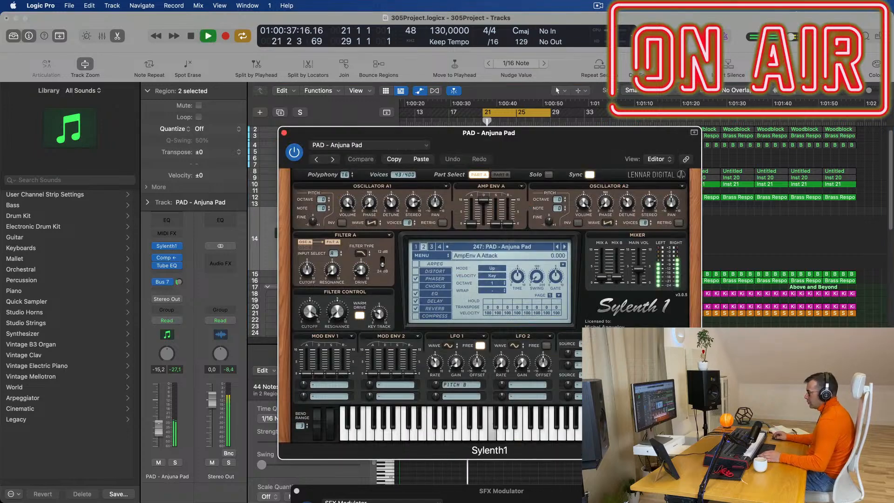
drag(538, 146, 602, 176)
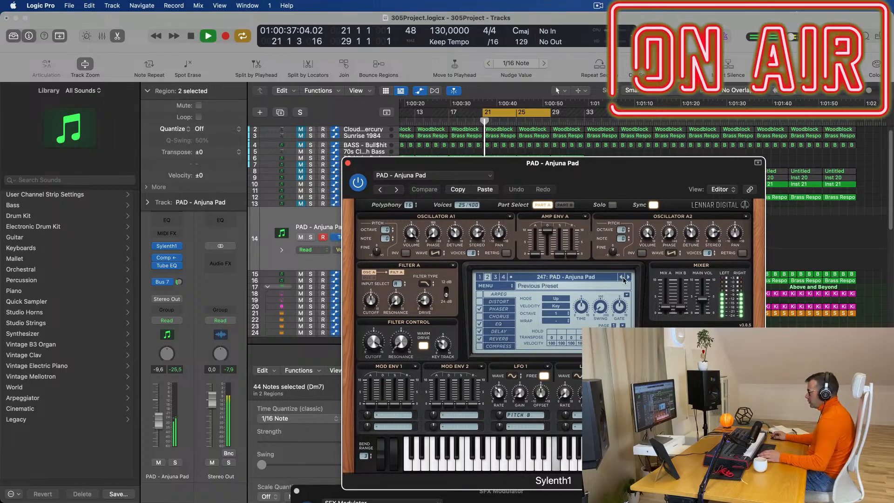
click(592, 278)
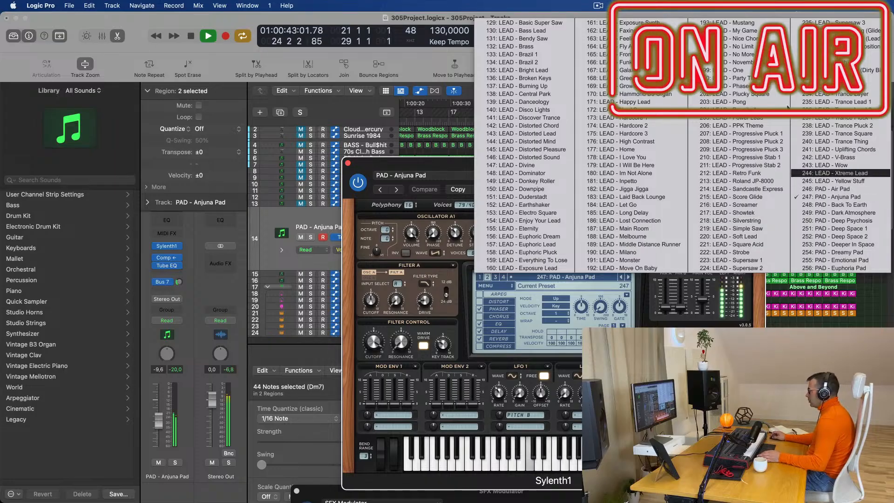
click(862, 173)
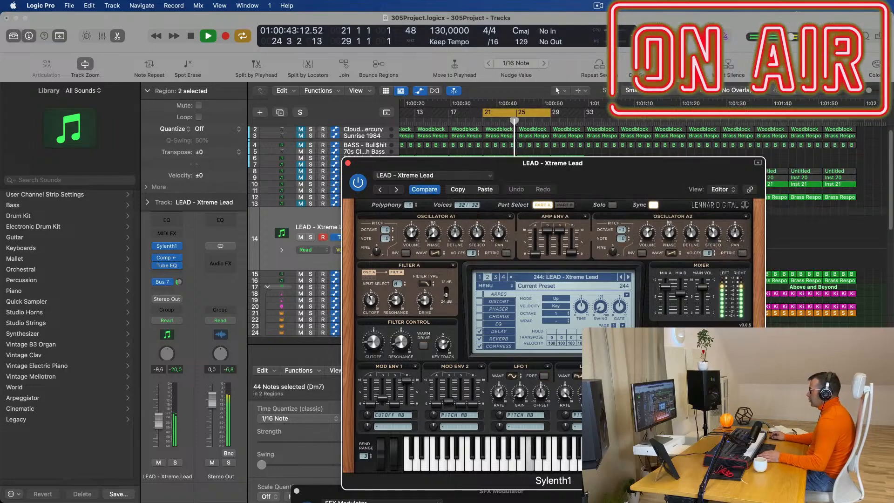
- Audition the preceding lead presets back to LEAD - Trance Pluck 2 and set the track volume to -10.8 dB
click(381, 190)
click(381, 190)
click(381, 190)
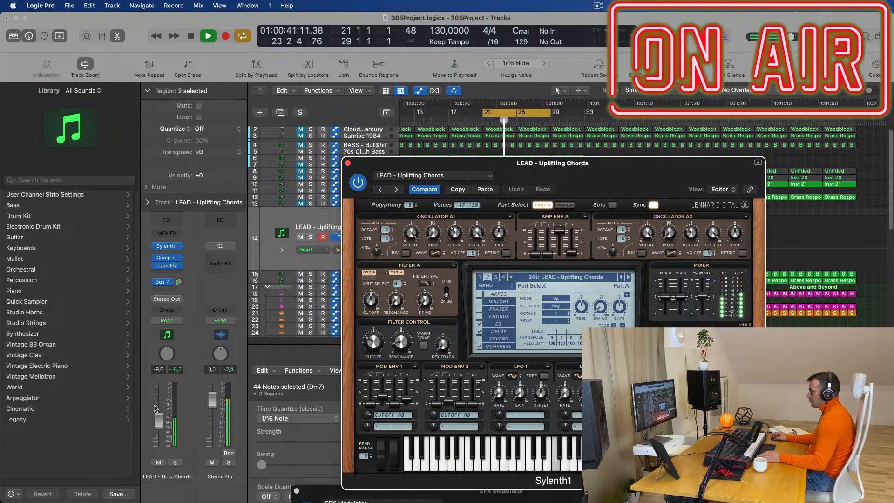
click(329, 239)
click(379, 190)
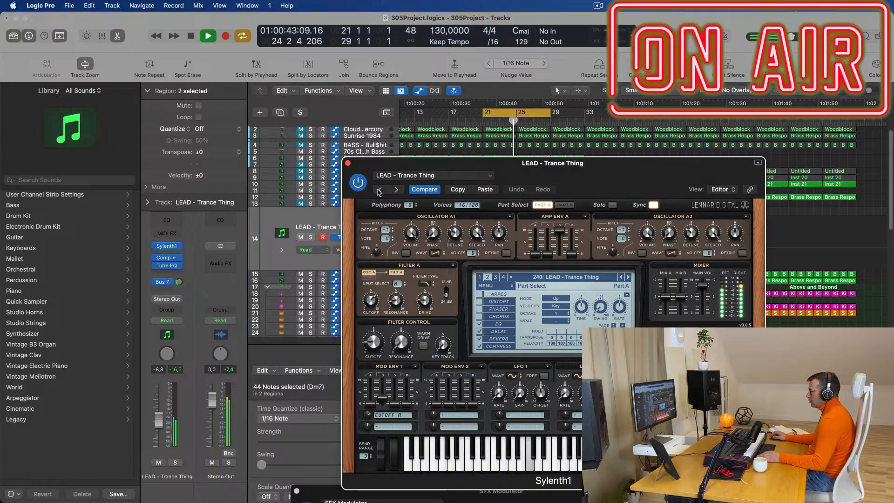
click(379, 190)
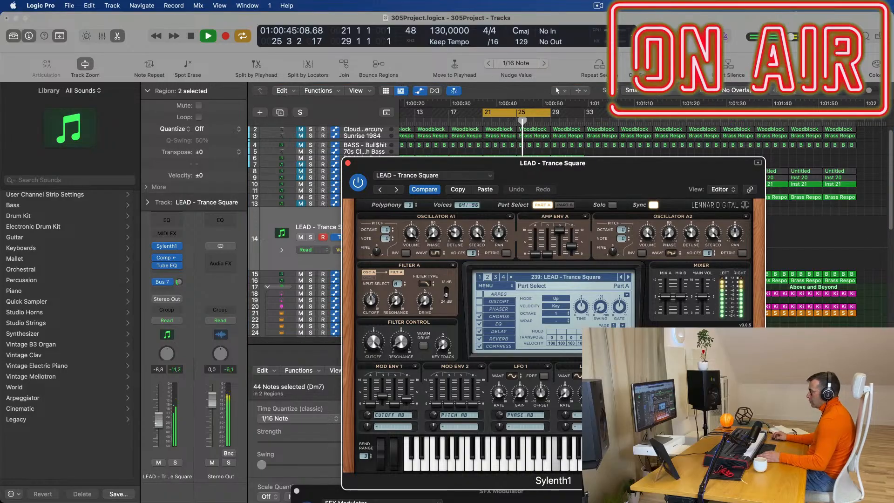
click(380, 190)
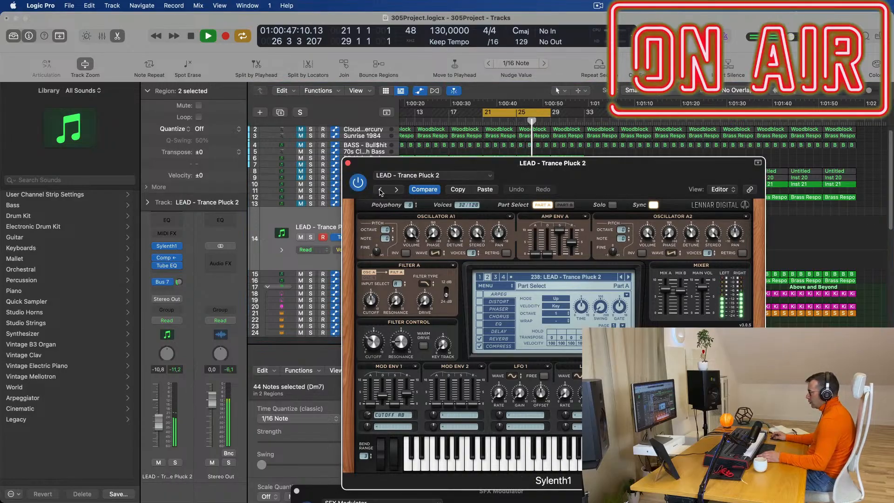
drag(667, 164, 583, 218)
key(Return)
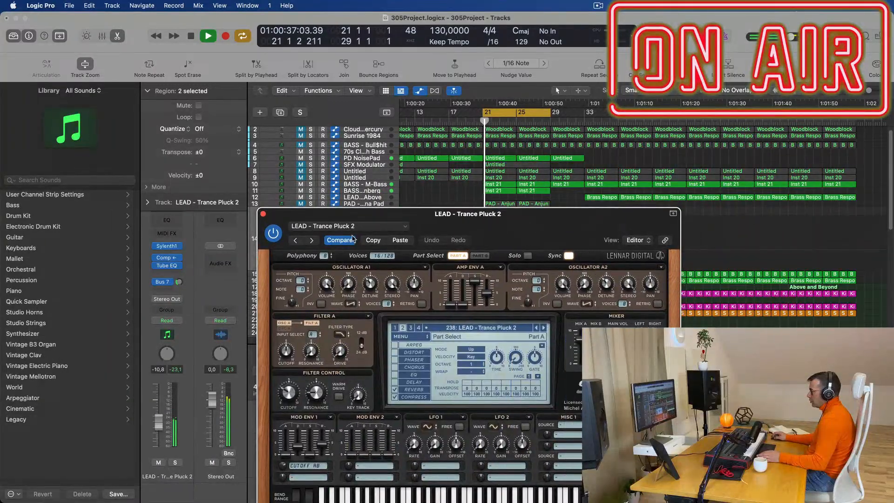
- Audition the preceding lead presets in Sylenth1 back to LEAD - Tech Stab and set the track volume to -10.4 dB
click(295, 240)
click(294, 241)
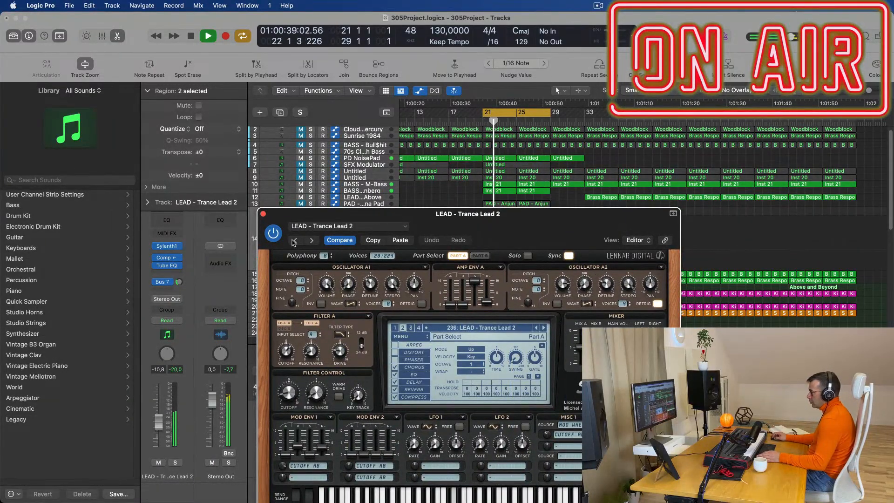
click(293, 240)
click(293, 240)
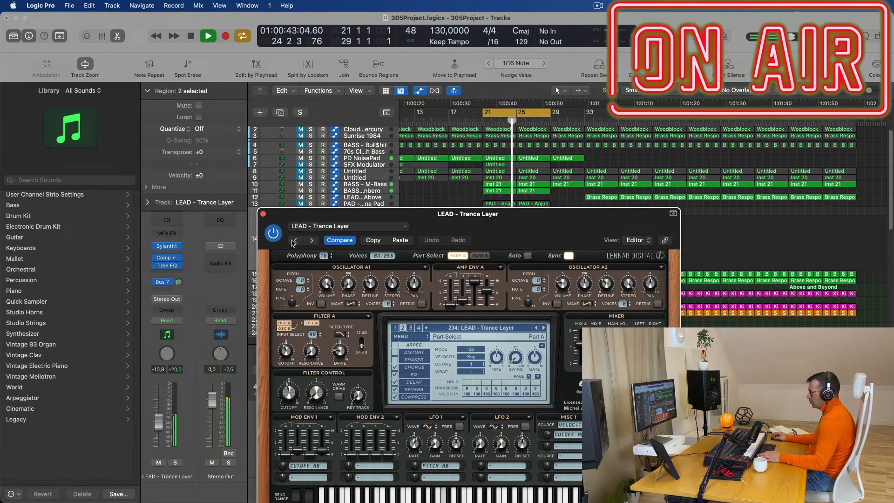
click(293, 241)
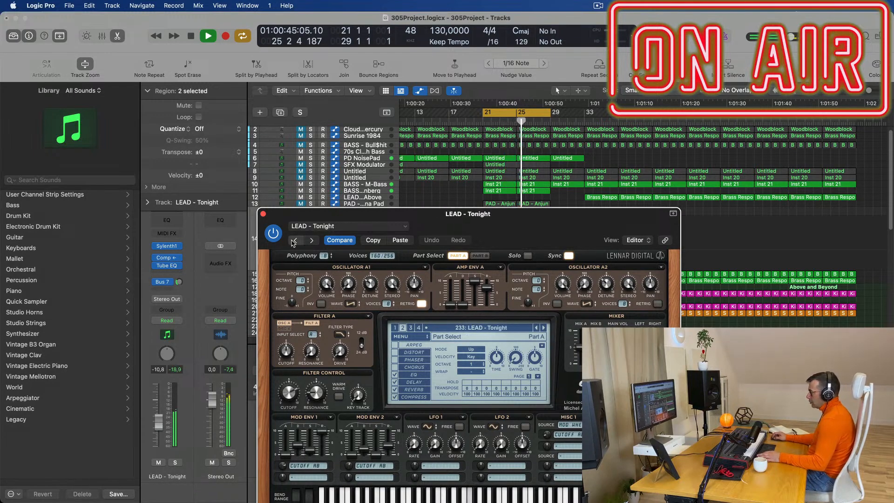
click(294, 240)
click(294, 240)
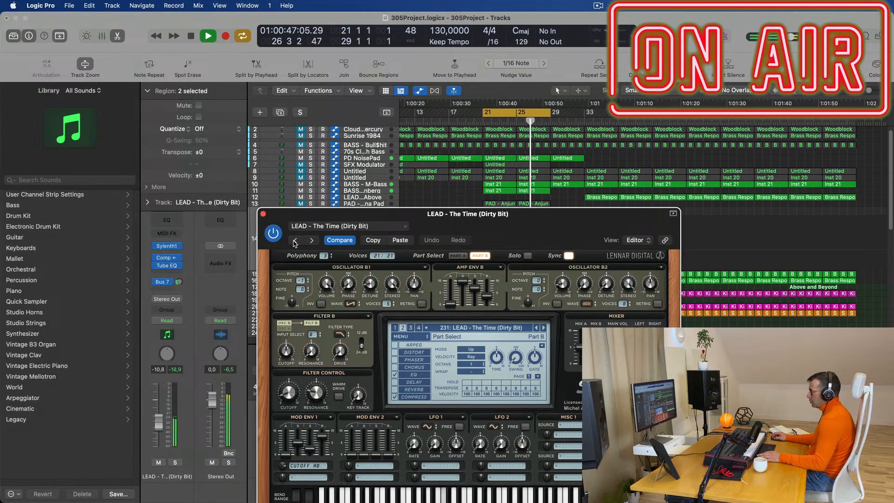
drag(536, 228, 576, 166)
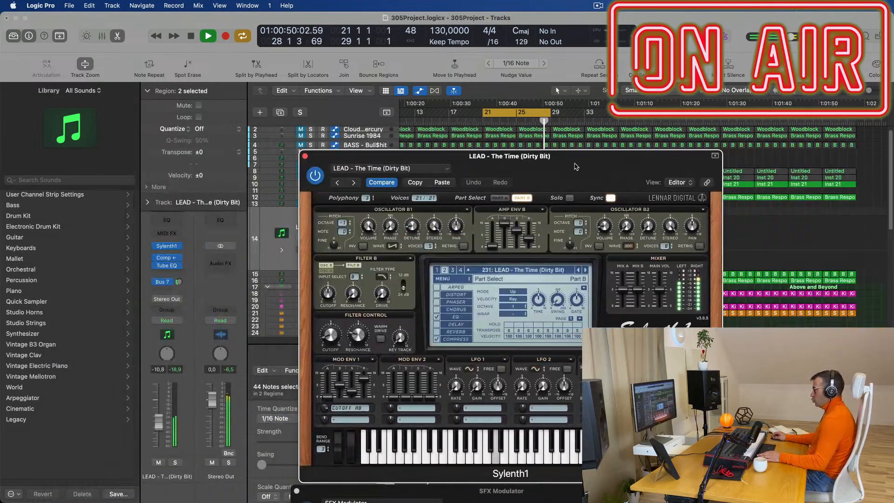
click(338, 183)
drag(546, 164, 383, 150)
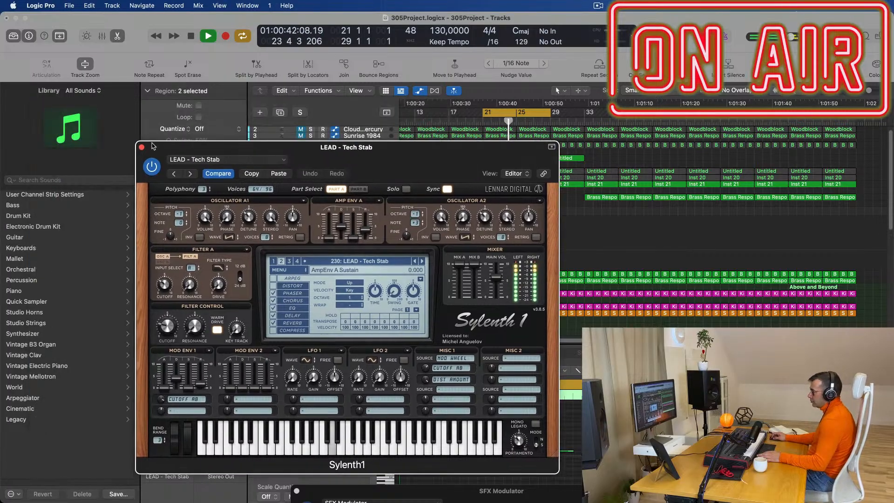
click(141, 147)
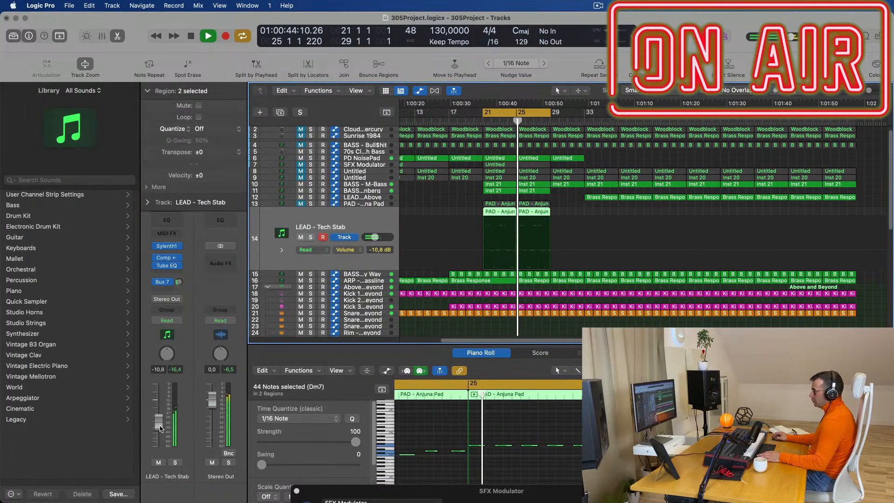
drag(160, 426, 159, 424)
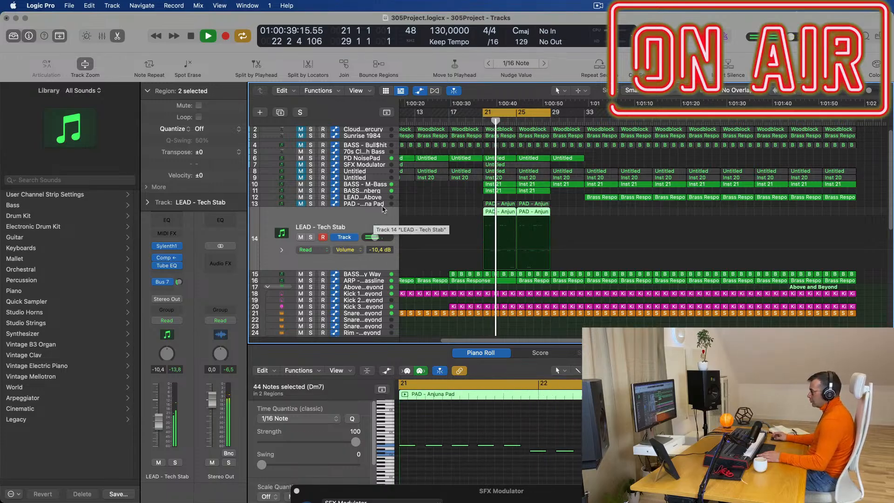
- Unmute the PAD - Anjuna Pad track and lower its volume to -22.0 dB during playback
key(space)
key(space)
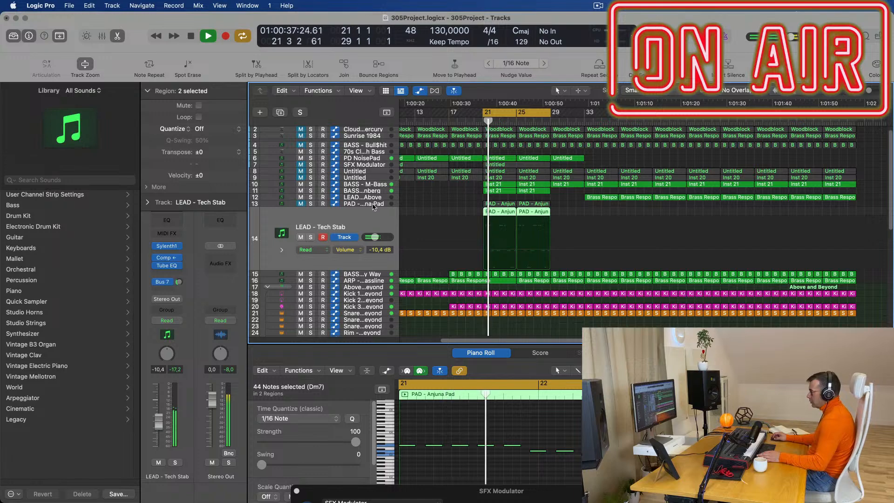
click(371, 205)
key(space)
click(300, 231)
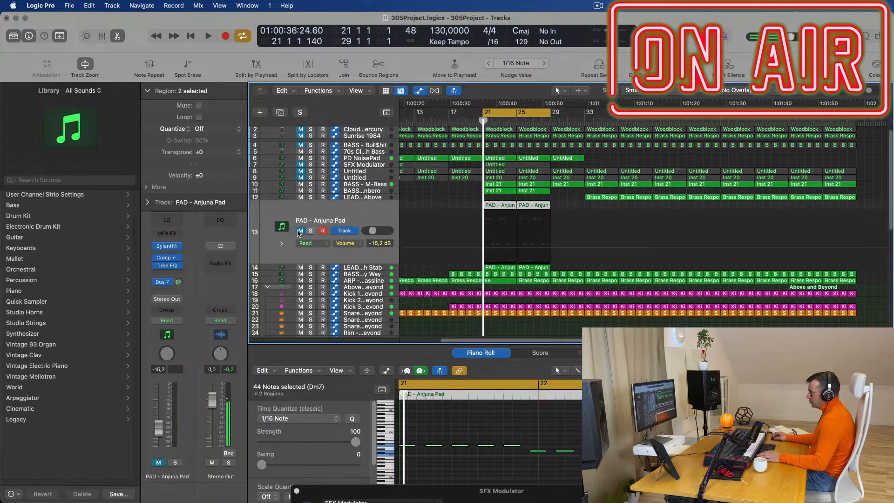
click(300, 231)
key(space)
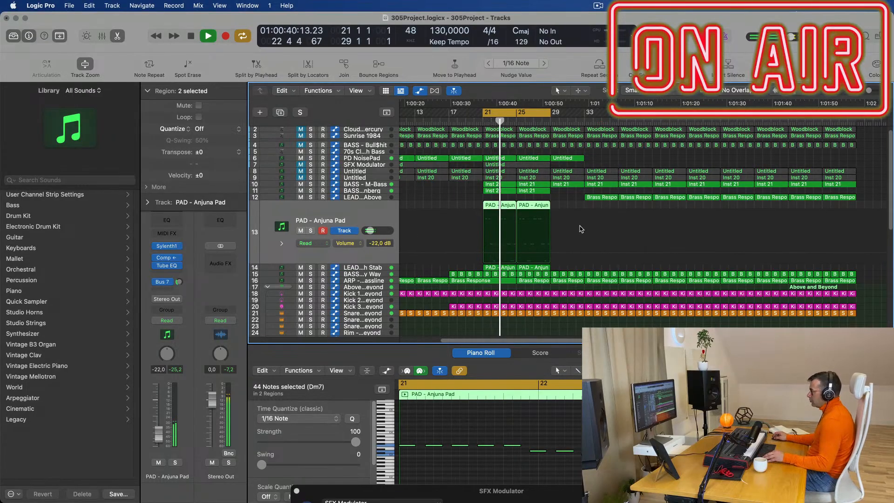
- Reopen Sylenth1 on the LEAD - Tech Stab track, set the amp envelope release to 3.548 and adjust the oscillator A2 detune
key(super+Left)
key(super+Left)
key(super+Left)
key(super+Left)
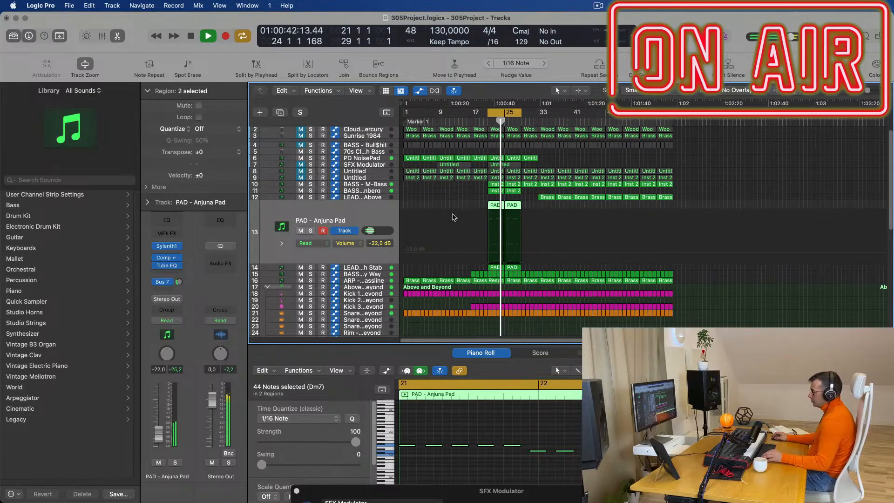
click(355, 267)
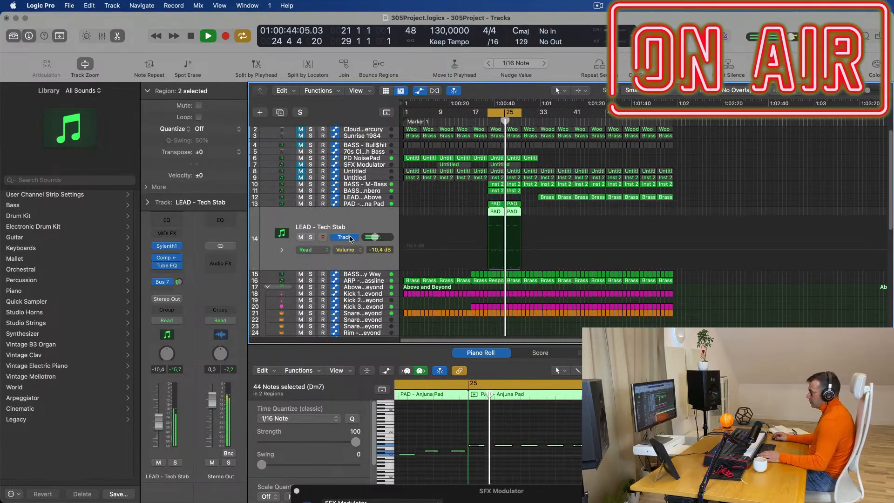
click(166, 247)
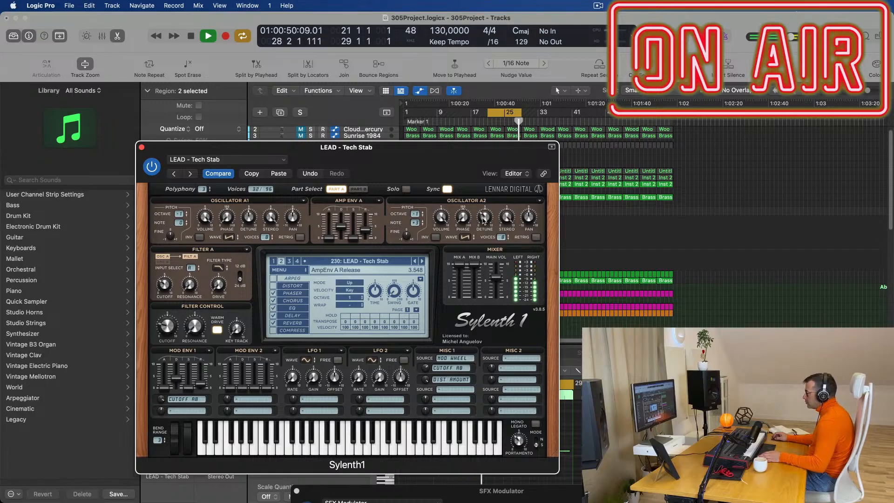
drag(487, 219, 489, 211)
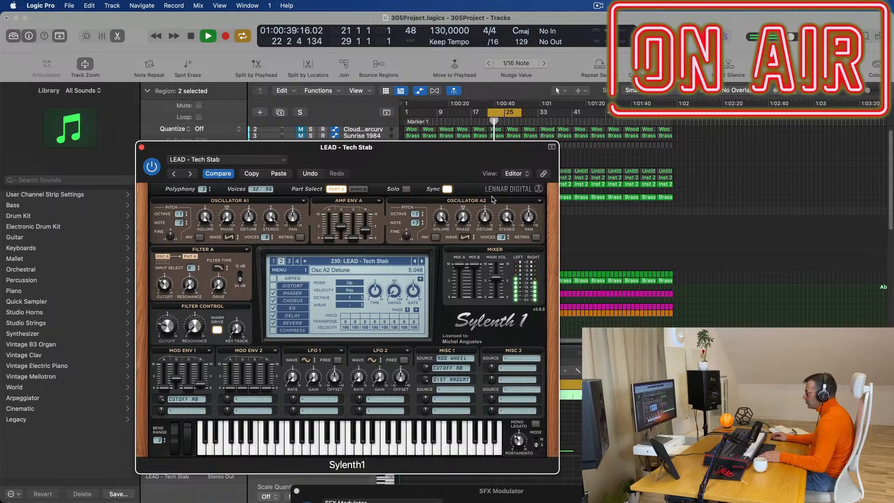
drag(405, 151, 535, 121)
click(272, 116)
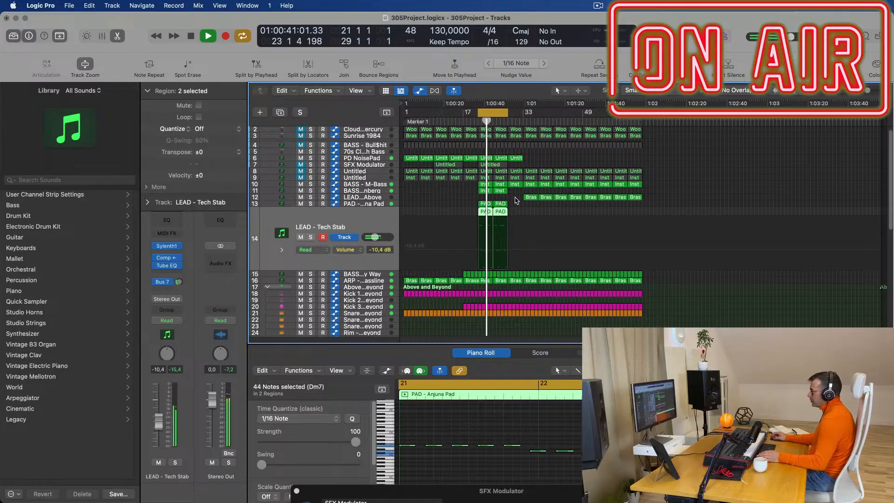
- Delete the brass regions at bars 33 and 37 on track 12 and repeat the bars 21 to 28 regions of tracks 11, 13 and 14 from bar 29
drag(516, 196, 475, 215)
key(Delete)
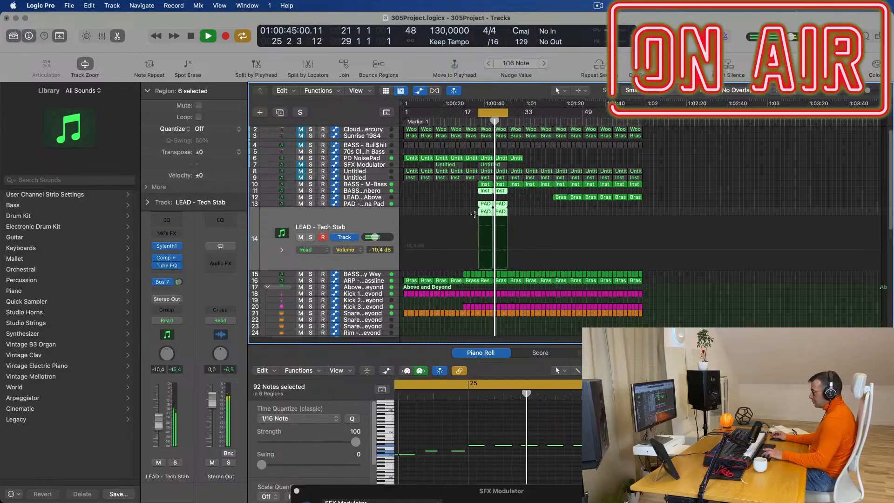
key(super+r)
click(558, 197)
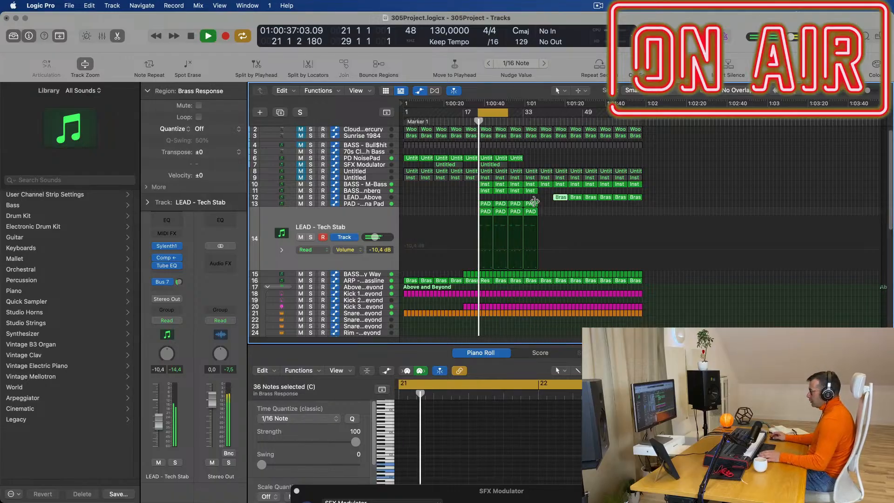
- Restart the cycle playback and mute the BASS - M-Bass track and the bass track below it
click(456, 194)
key(space)
key(space)
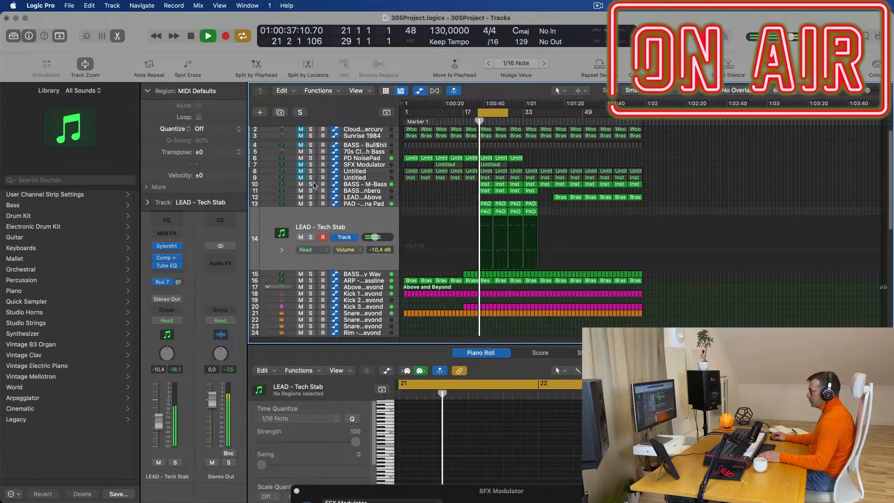
click(301, 185)
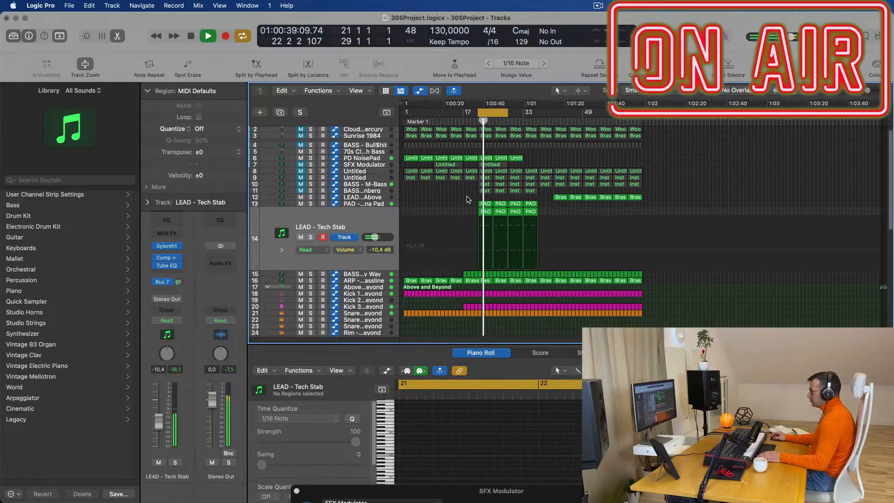
- Try the section without the two PD NoisePad regions at bars 21 and 25
click(517, 158)
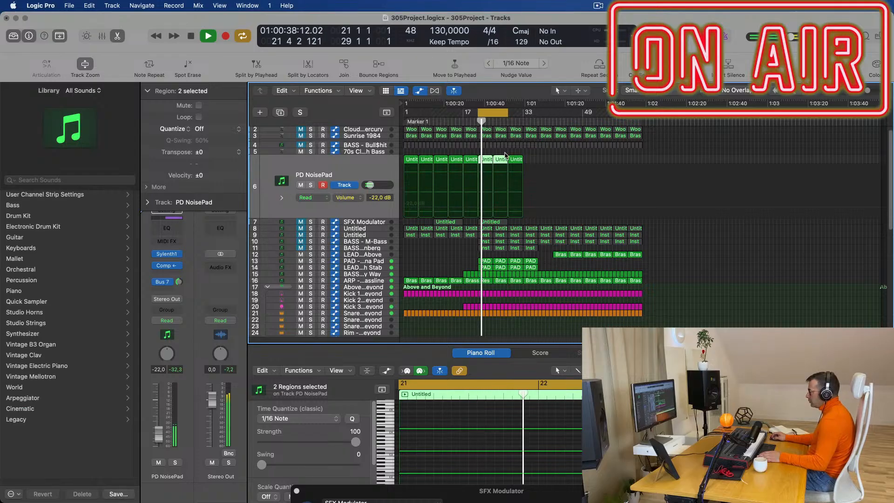
key(Delete)
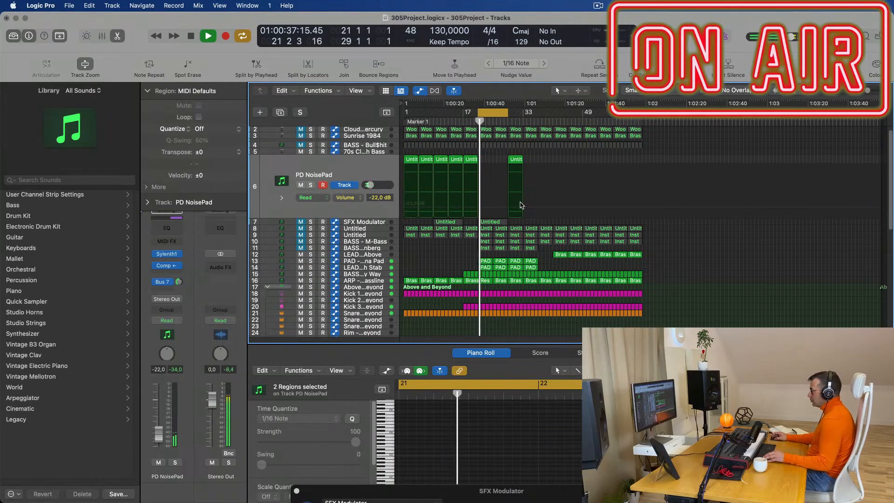
key(super+Right)
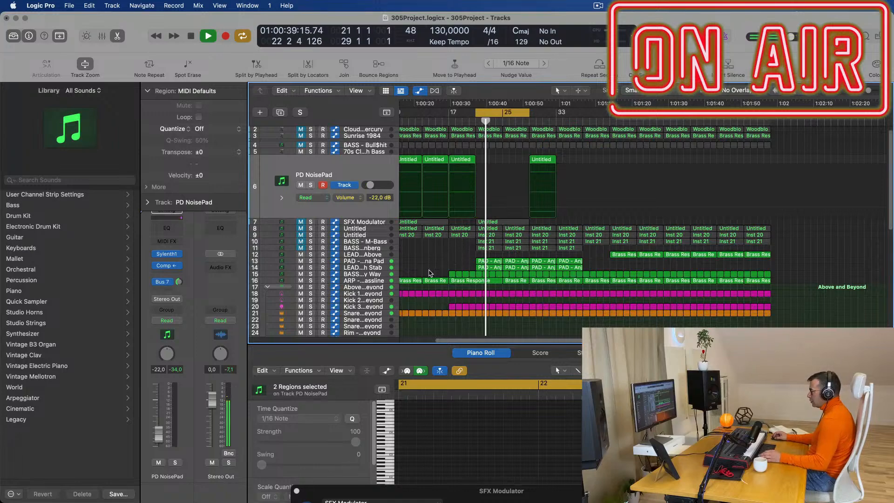
- Try the section with BASS - Get Outta My Way and ARP - Fat Bassline muted, soloing the bass briefly first
click(380, 276)
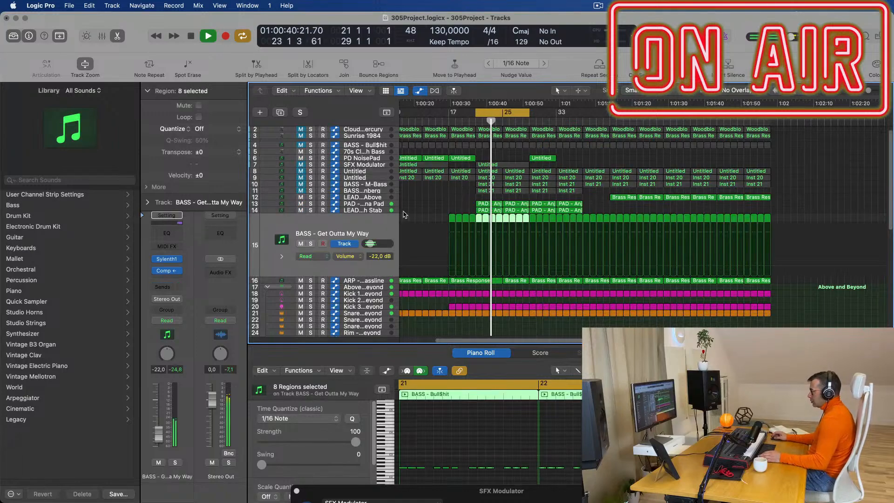
click(310, 244)
click(310, 244)
click(300, 244)
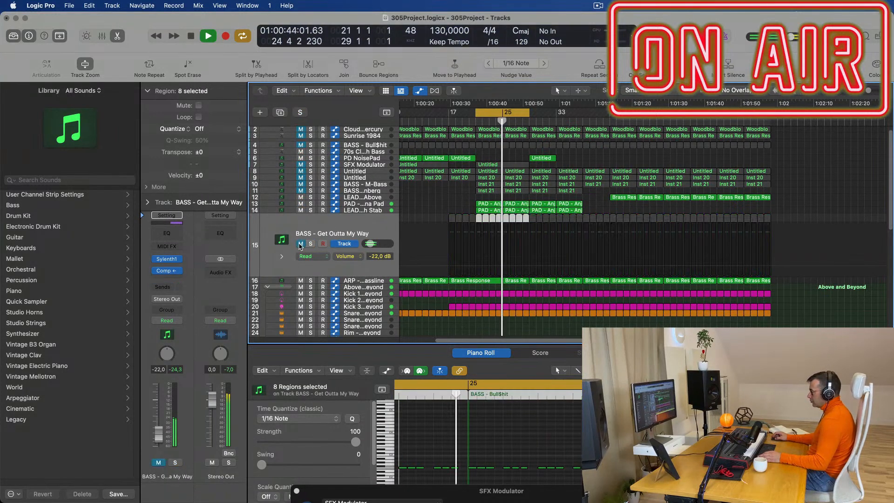
click(379, 281)
click(300, 250)
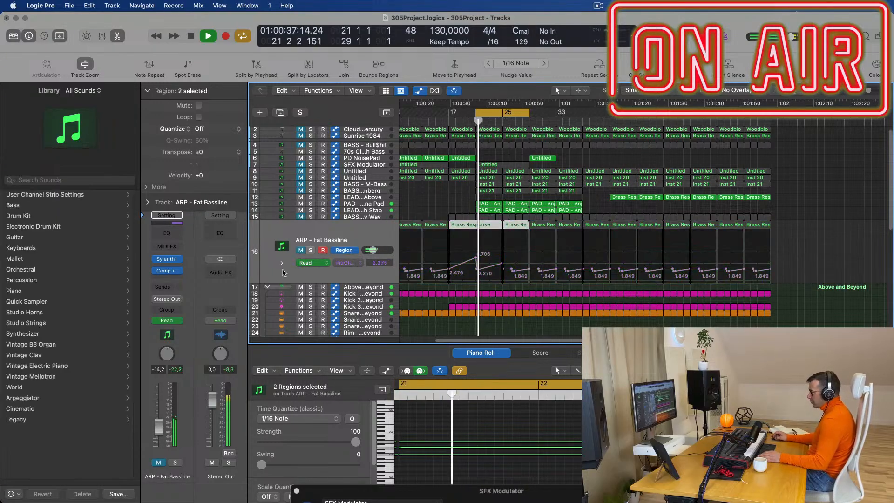
- Repeat the last two PD NoisePad regions before bar 21 to fill bars 21 and 25, and select that track
scroll(435, 196, up, 1)
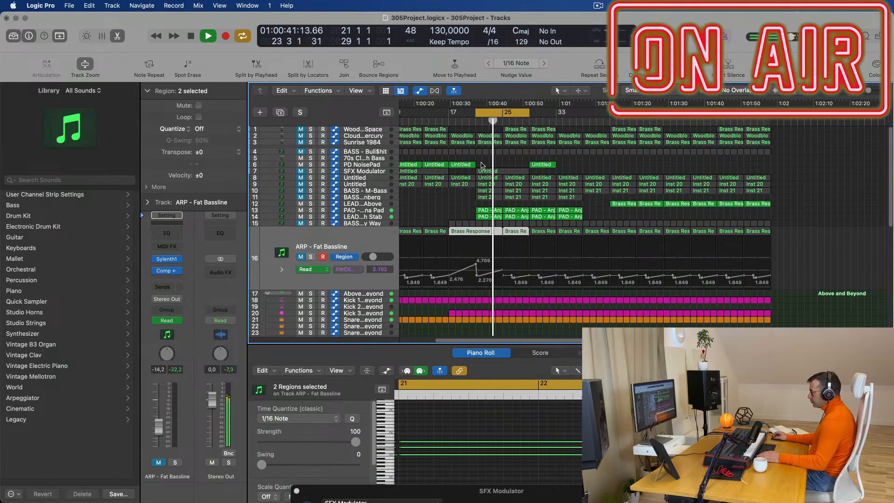
drag(486, 165, 450, 166)
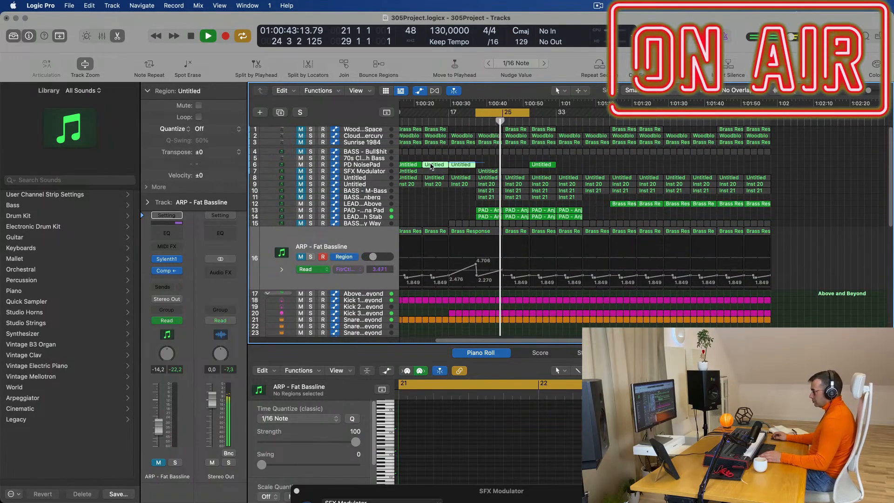
key(super+r)
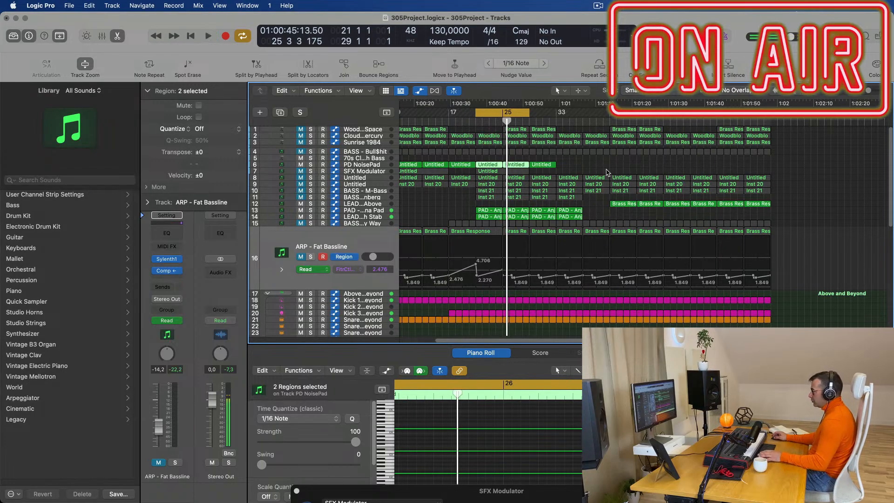
click(373, 166)
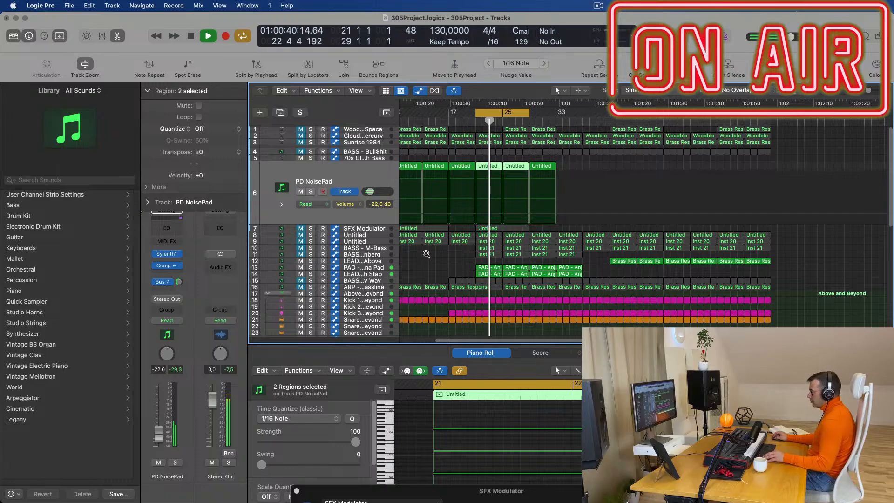
- Unmute BASS - Get Outta My Way and ARP - Fat Bassline, setting their volumes to -16.4 dB and -13.6 dB
scroll(426, 255, right, 1)
scroll(431, 255, left, 1)
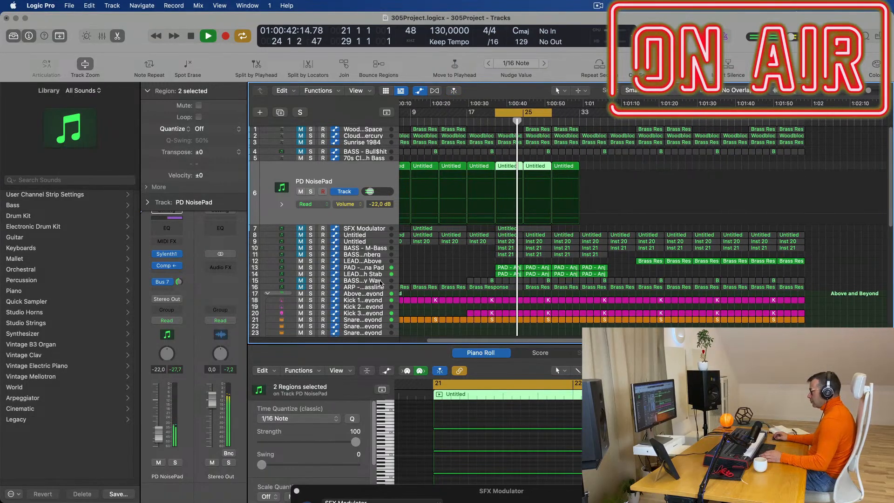
click(380, 282)
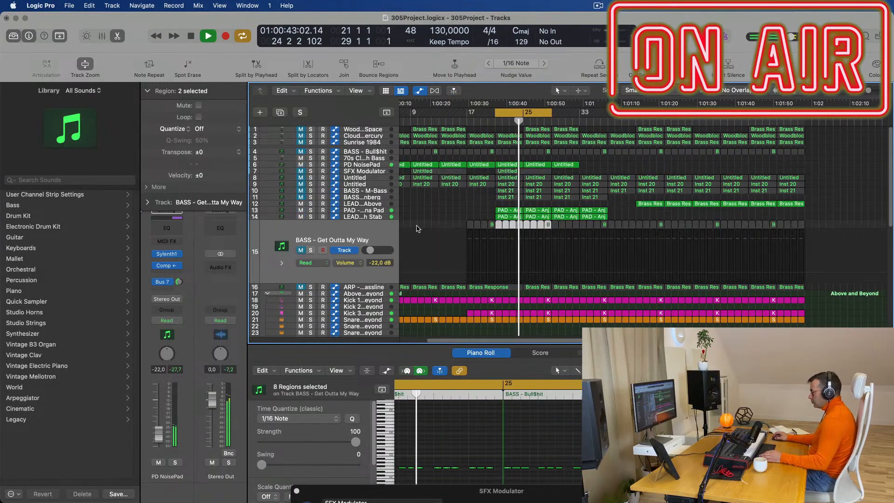
click(301, 254)
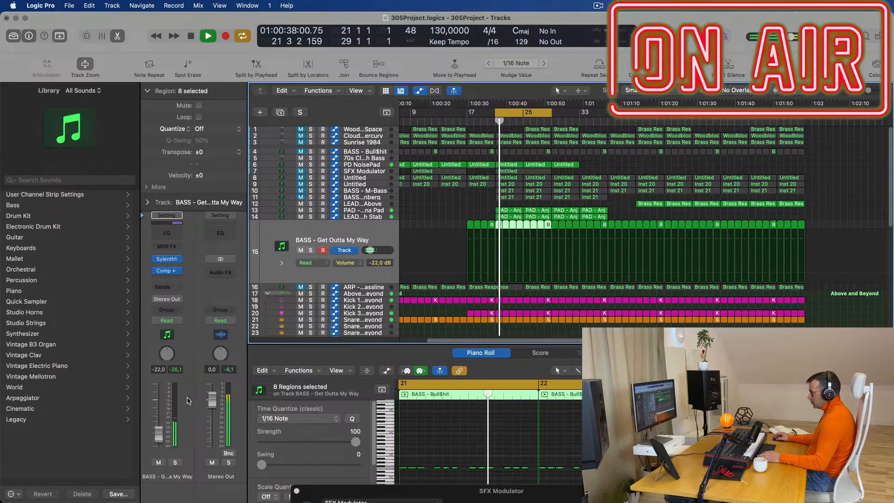
click(175, 463)
click(175, 462)
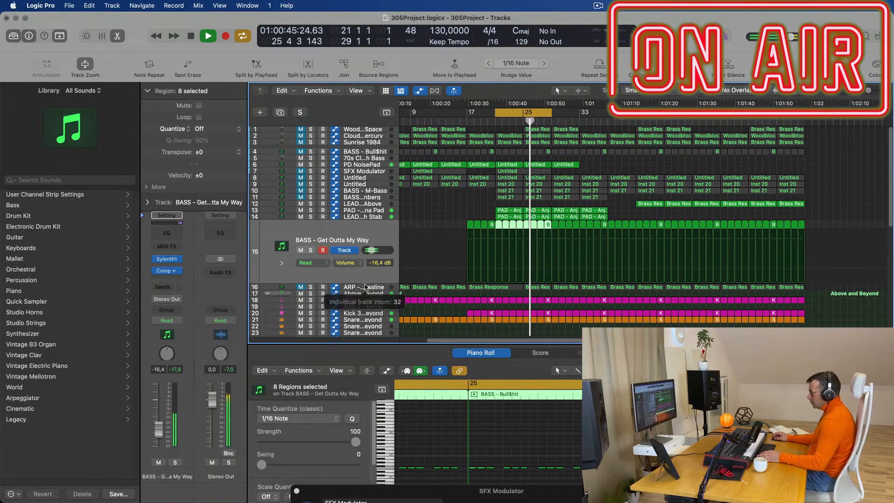
key(Down)
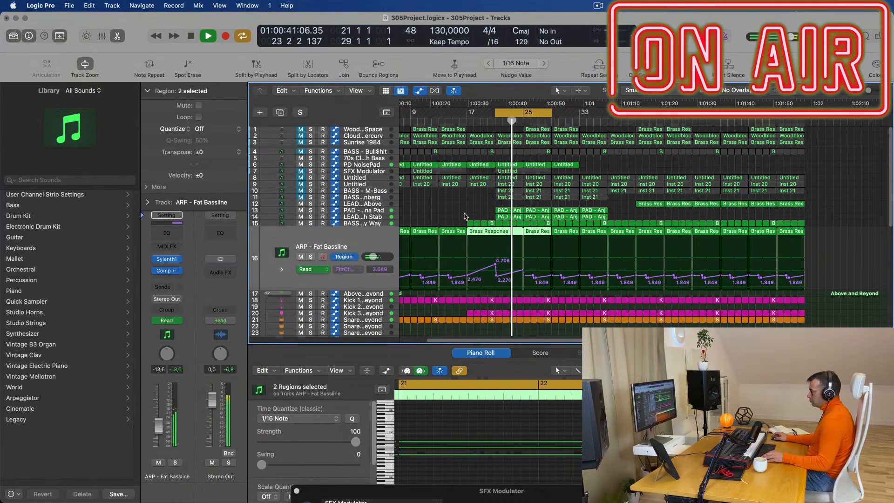
- Unmute the BASS - M-Bass and BASS - Wippenberg tracks
scroll(466, 216, right, 2)
scroll(465, 217, left, 1)
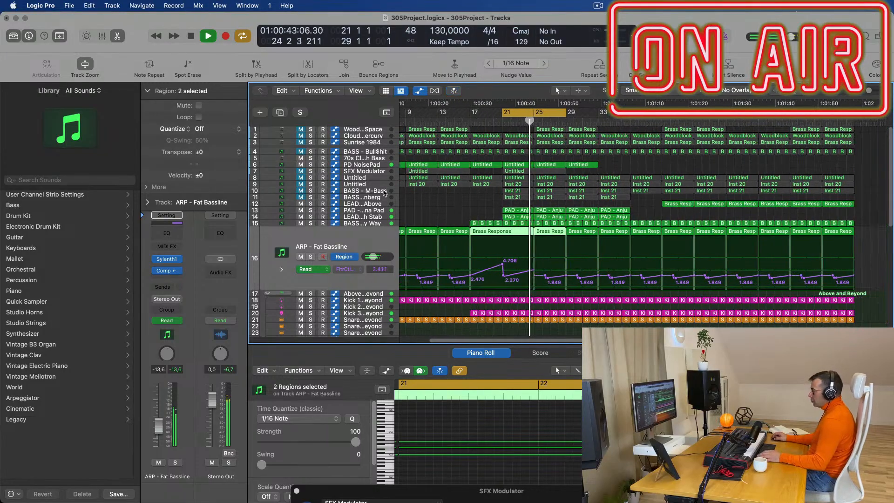
click(300, 191)
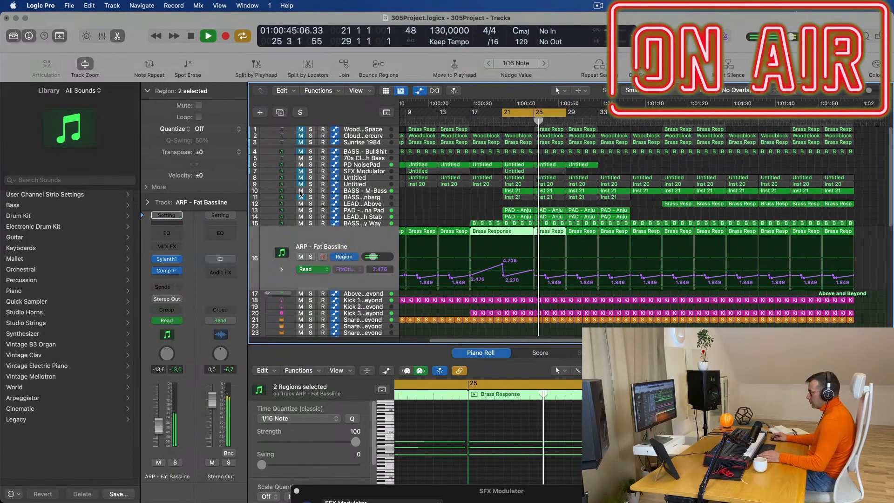
click(301, 197)
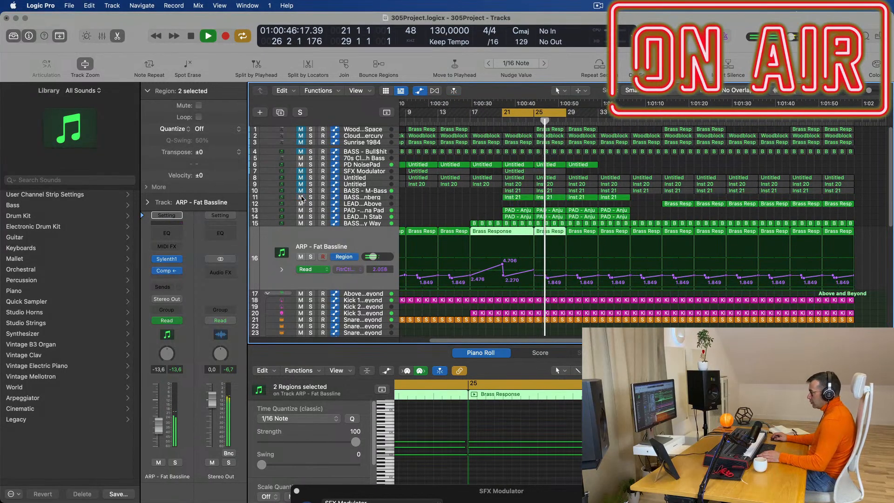
click(376, 197)
click(300, 191)
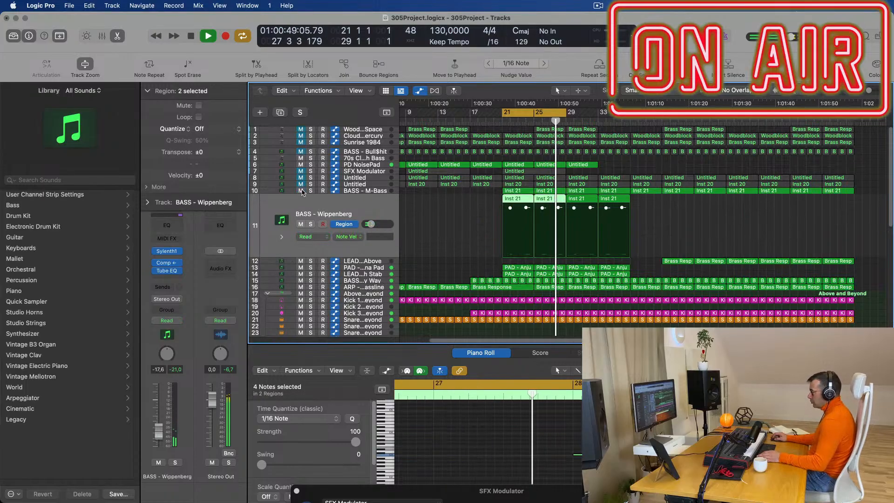
scroll(472, 212, down, 5)
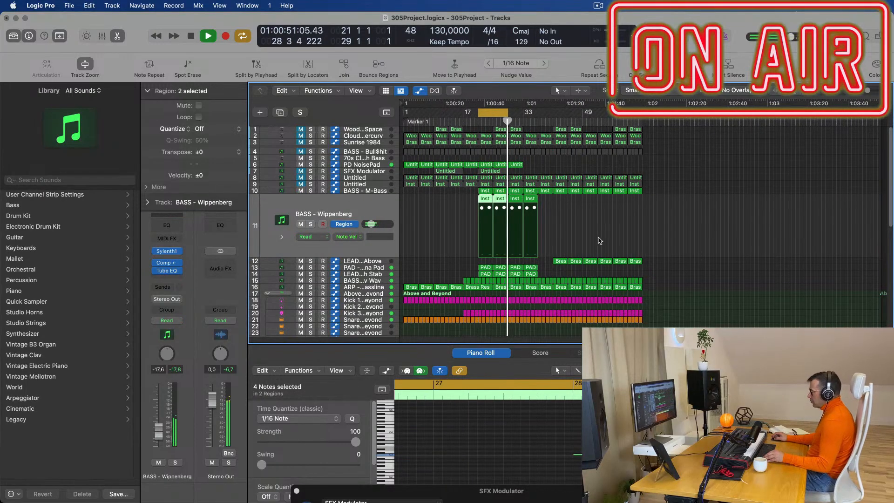
scroll(602, 233, up, 5)
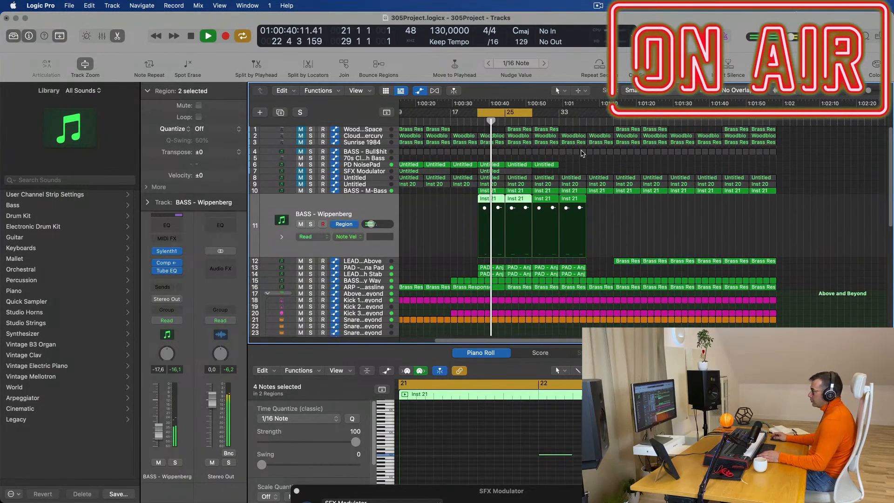
- Delete the muted Untitled Mini V track together with its Inst 20 regions
click(369, 185)
key(space)
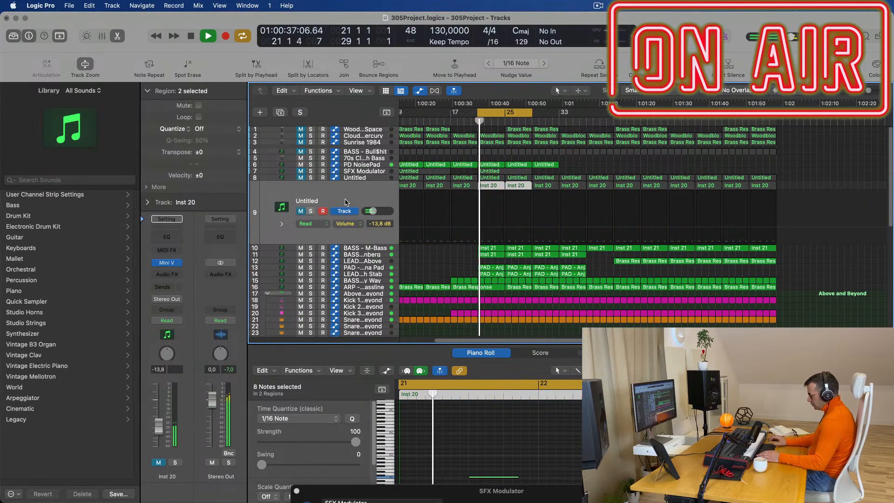
key(super+BackSpace)
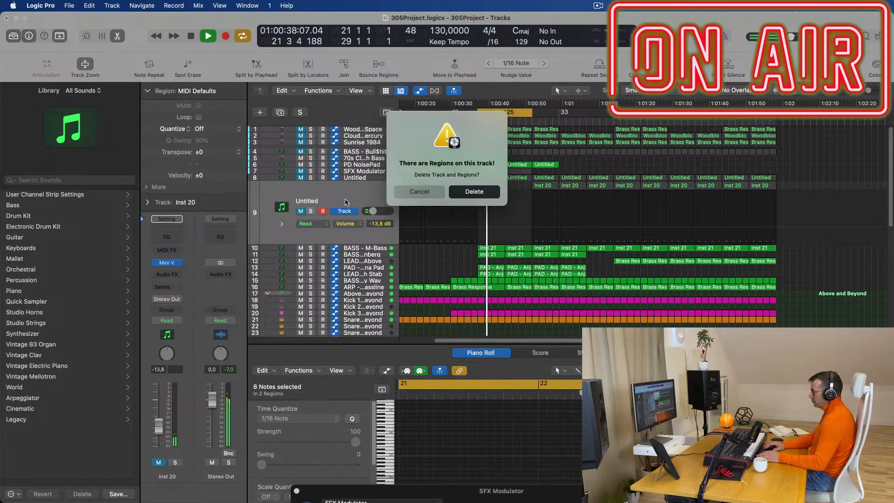
key(Return)
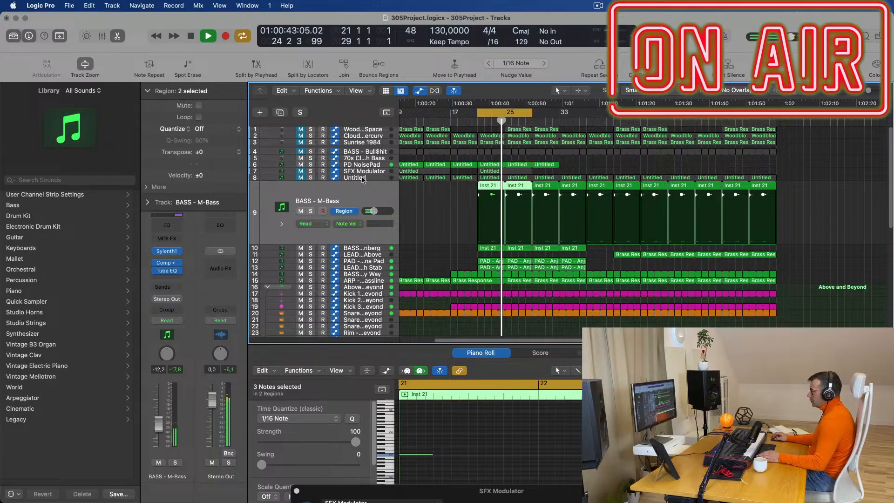
- Unmute the Untitled CS-80V2 track and lower its volume to -17.8 dB
click(362, 180)
key(space)
key(space)
key(space)
key(space)
key(m)
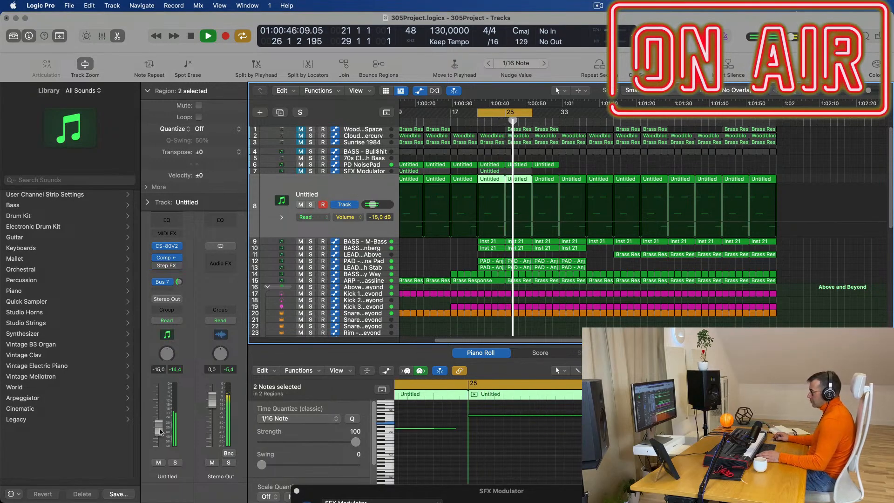
drag(157, 428, 156, 436)
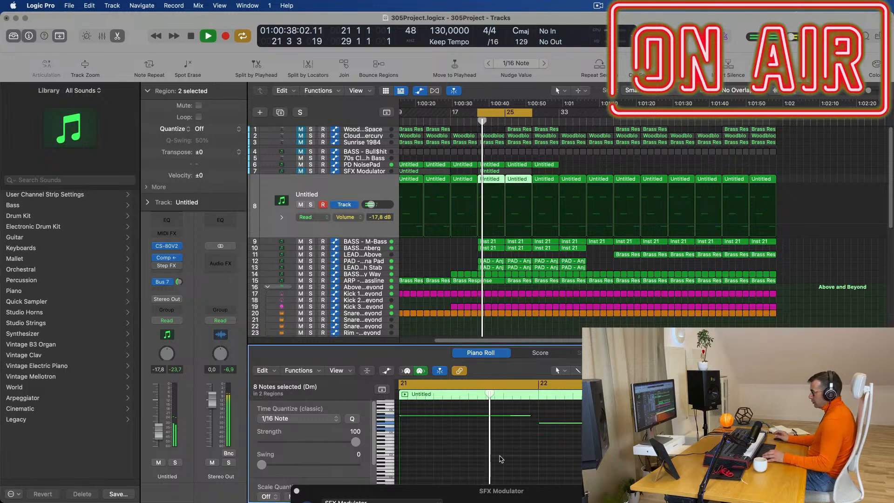
- Transpose the eight selected notes of the Untitled CS-80V2 regions at bars 21 and 25 up an octave
key(alt+shift+Up)
key(space)
key(space)
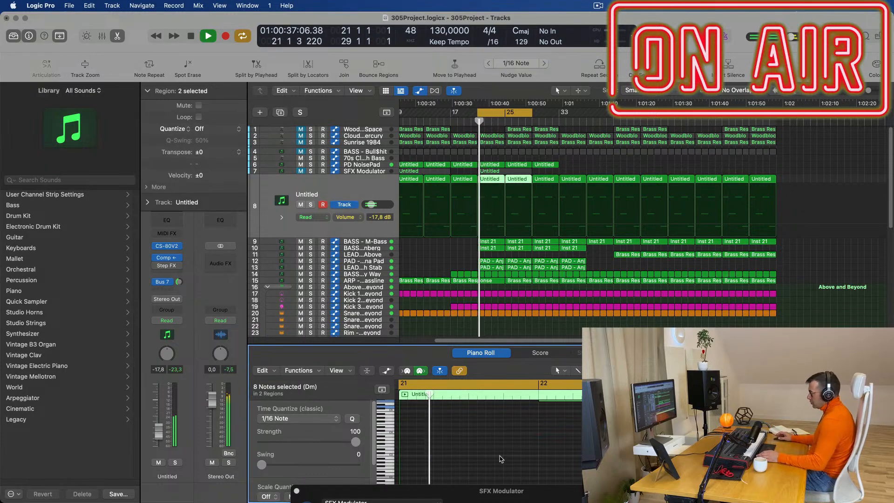
- Unmute the SFX Modulator track and mute the Untitled CS-80V2 track
click(363, 187)
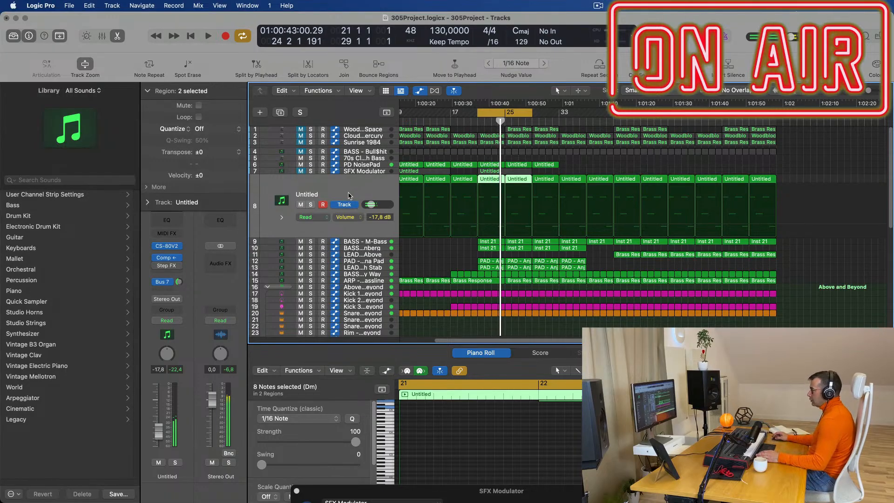
key(Up)
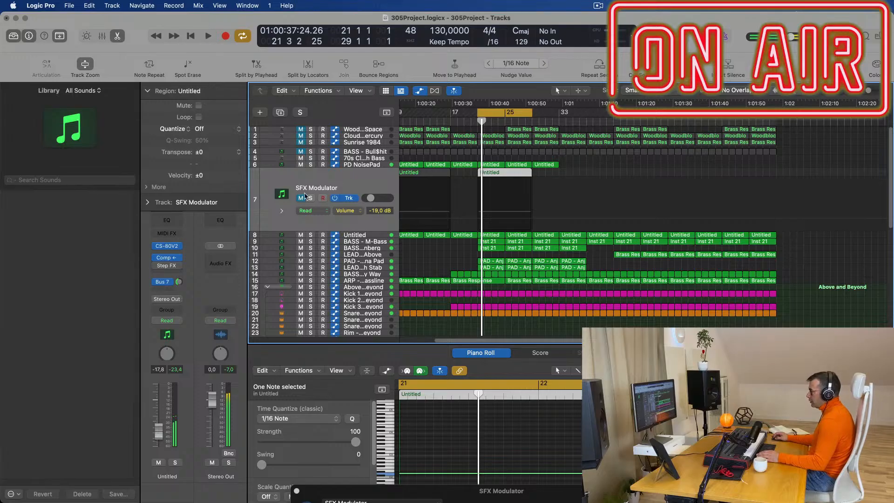
key(space)
click(372, 235)
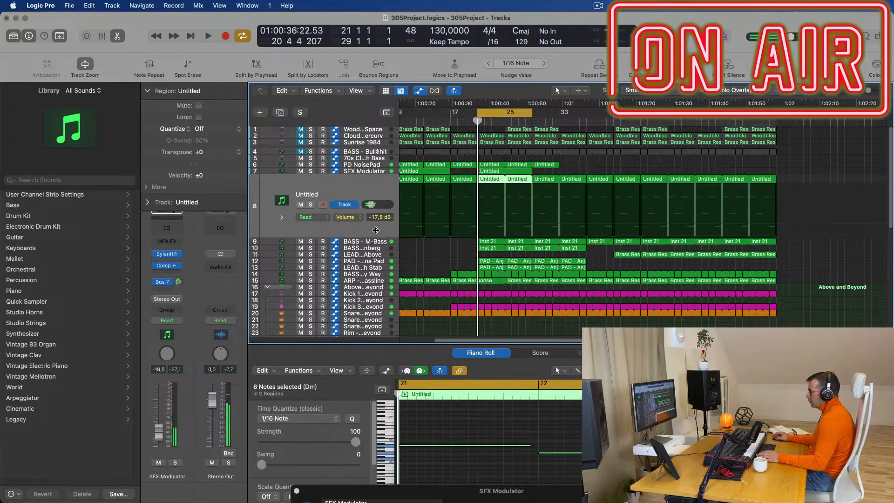
key(space)
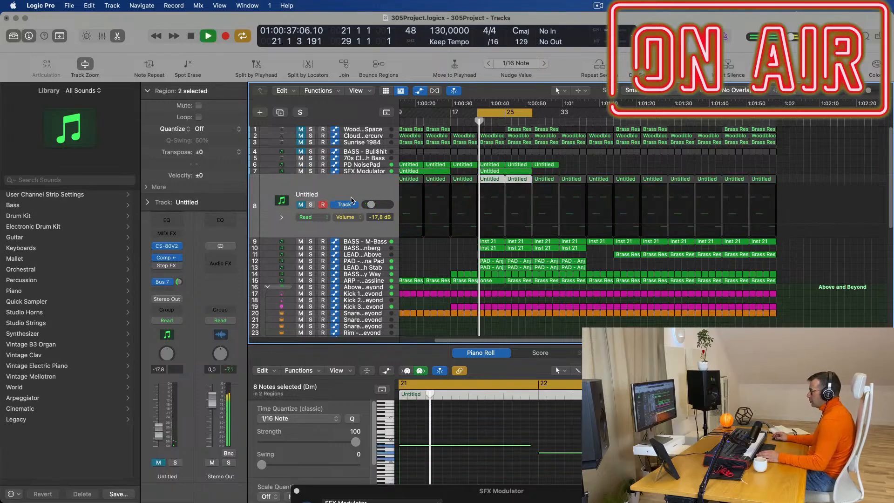
- Try BASS - Bull$hit soloed and in the mix at -11.2 dB, and mute it again
click(373, 152)
key(space)
click(311, 178)
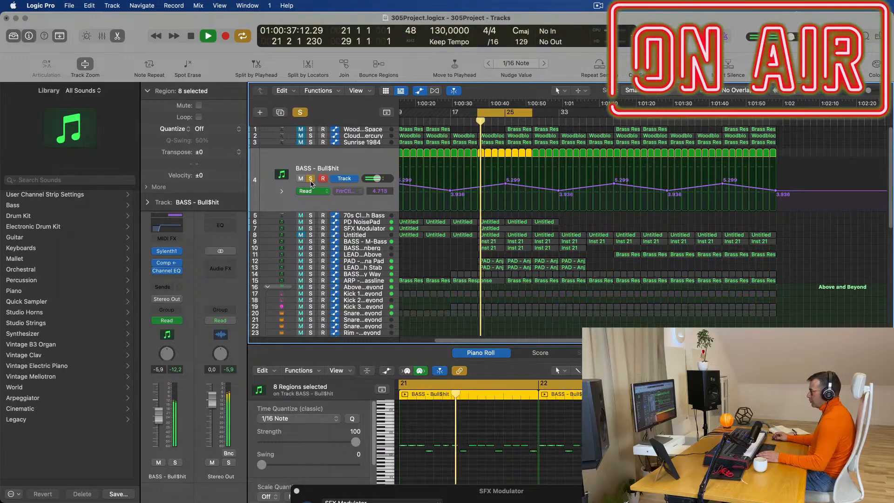
click(310, 179)
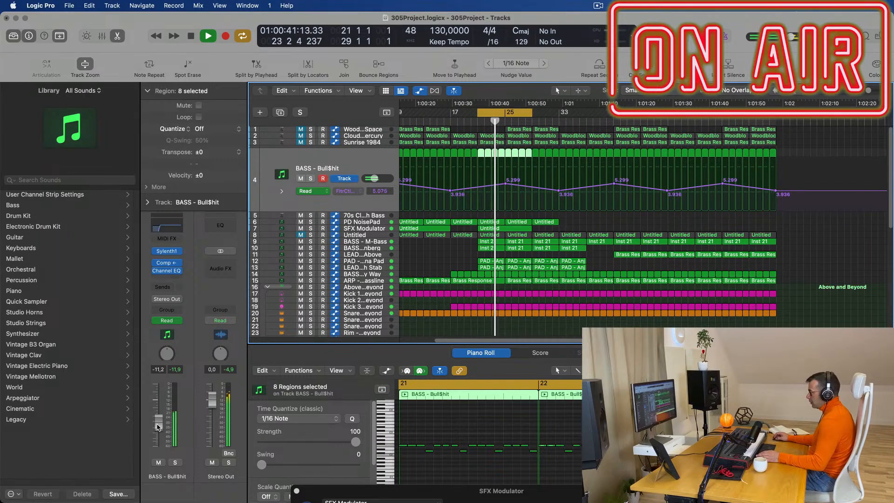
key(space)
click(158, 463)
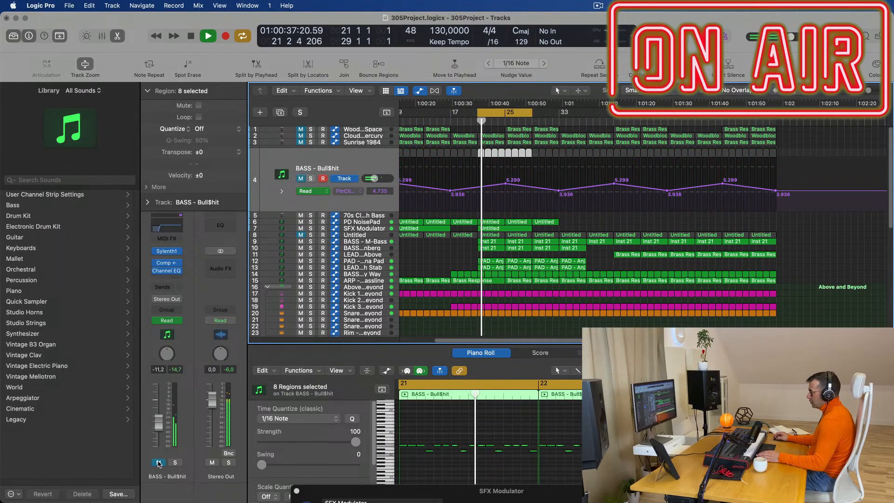
- Delete the BASS - Bull$hit track together with its regions
key(Delete)
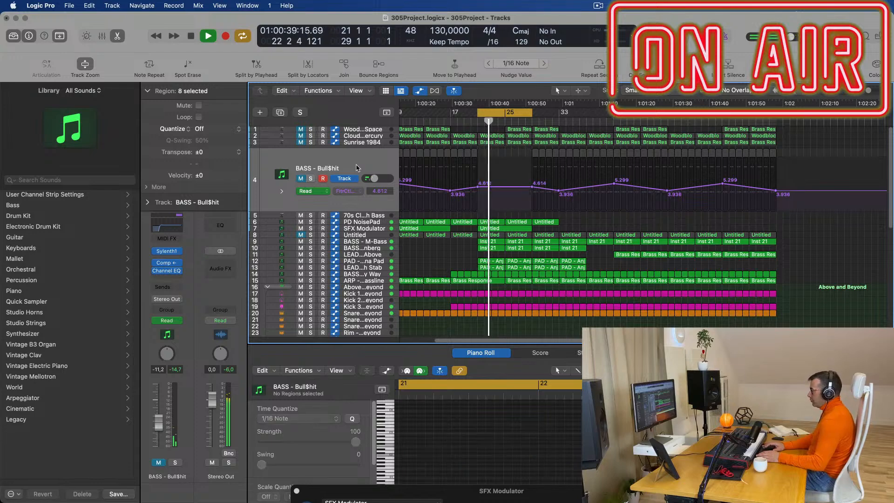
key(super+BackSpace)
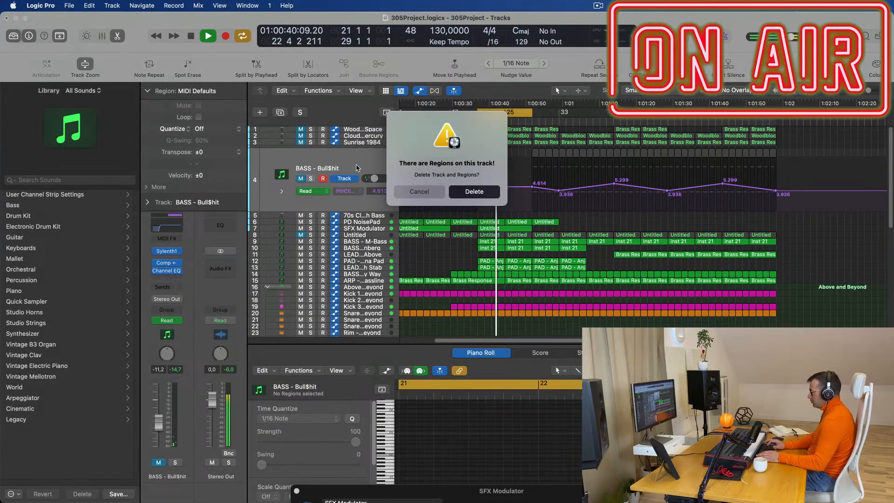
key(Return)
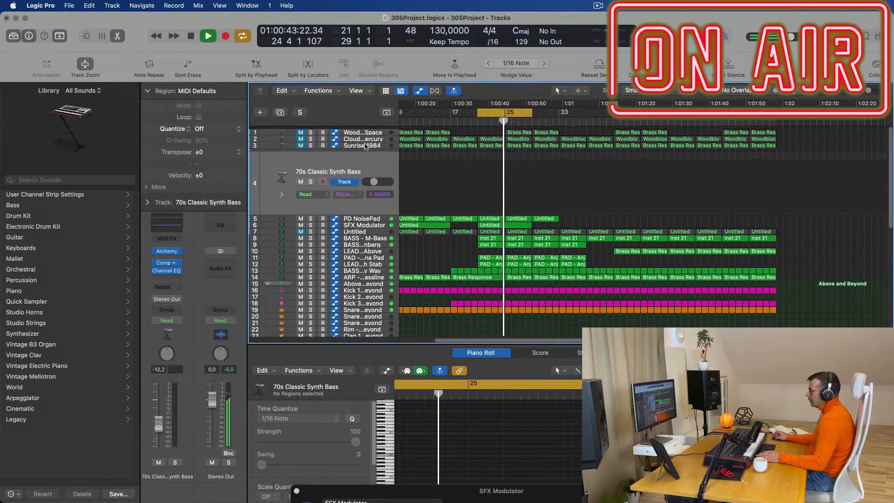
- Unmute Woodblock Space and copy its Brass Response region from bar 25 to bar 21
click(367, 130)
key(space)
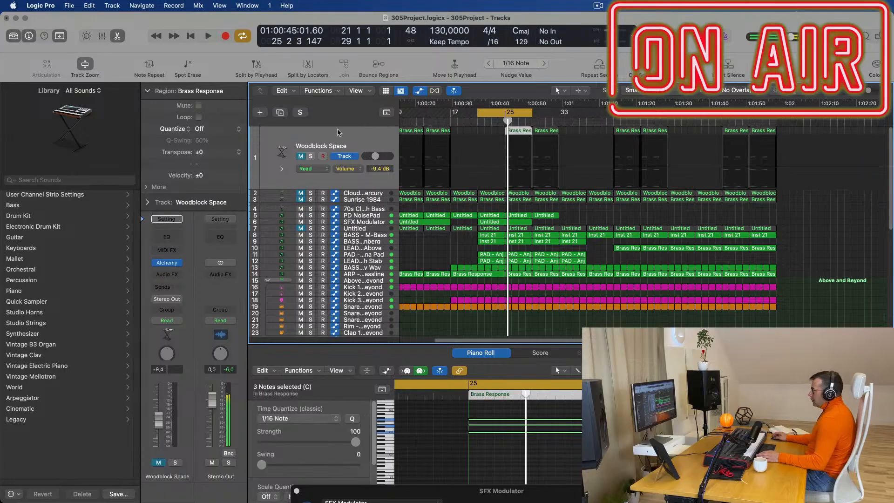
click(301, 157)
key(space)
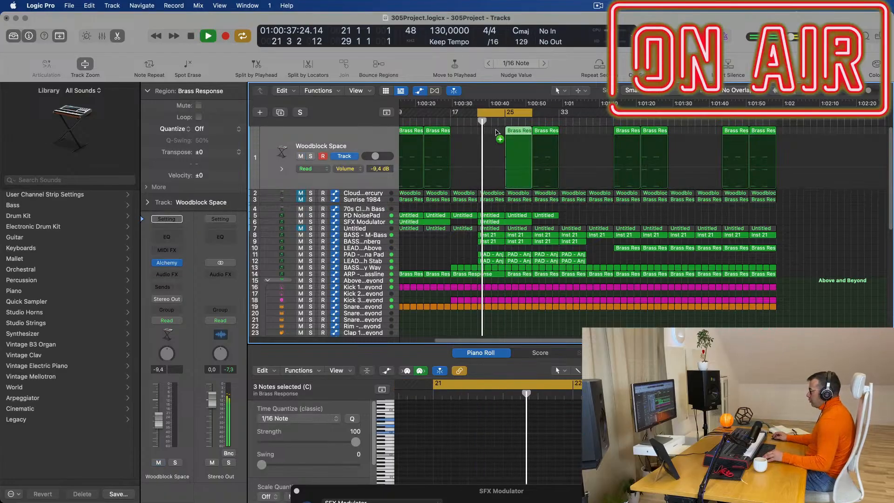
drag(516, 132, 488, 134)
drag(404, 145, 404, 146)
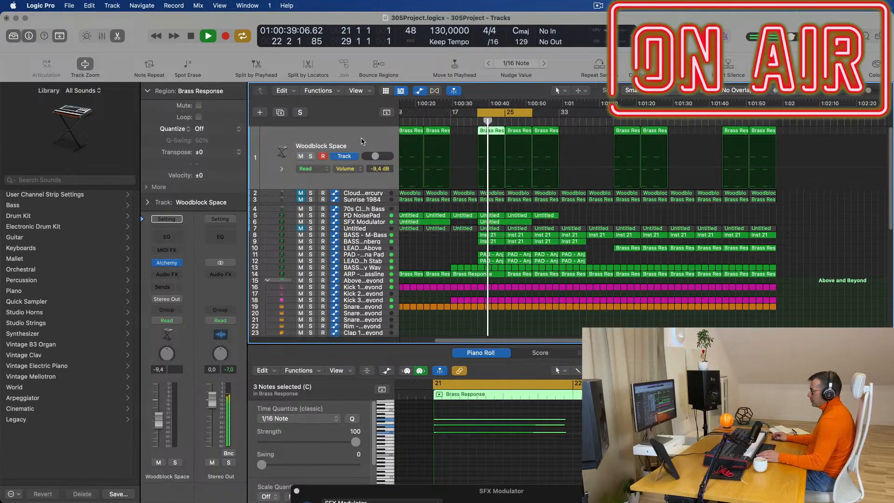
- Listen to Woodblock Space soloed over the looped bars, and return to the full mix
click(311, 157)
key(space)
key(space)
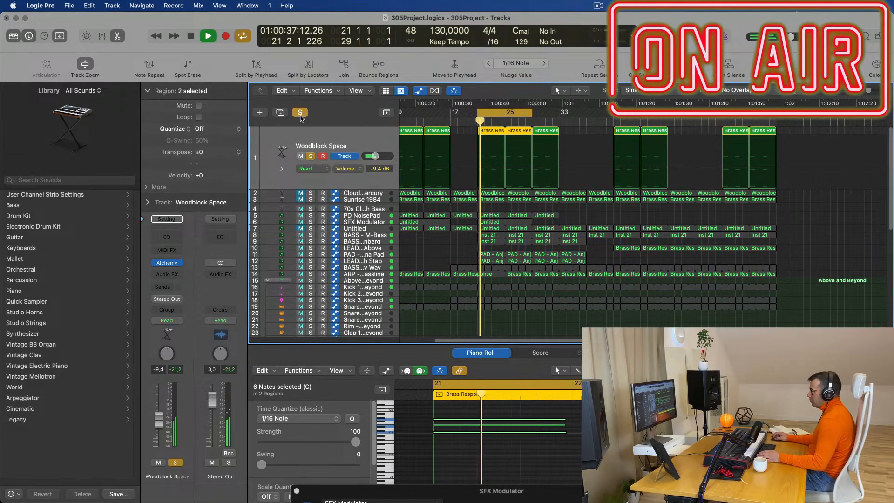
click(311, 156)
key(space)
- Delete the two Woodblock Space regions at bars 9 and 13
scroll(351, 142, down, 2)
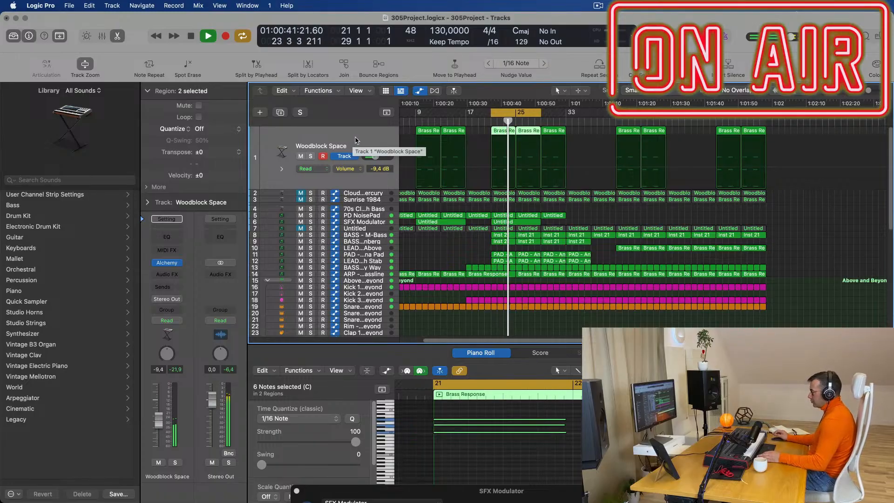
drag(476, 135, 423, 133)
key(Delete)
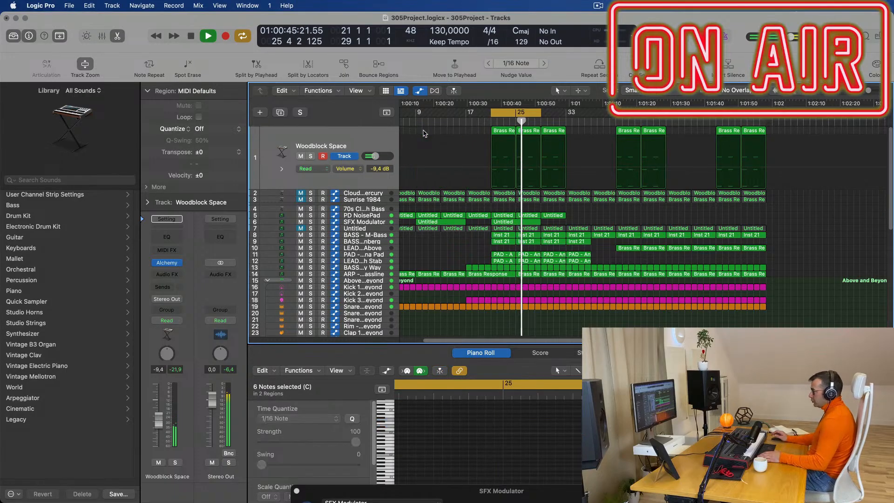
key(space)
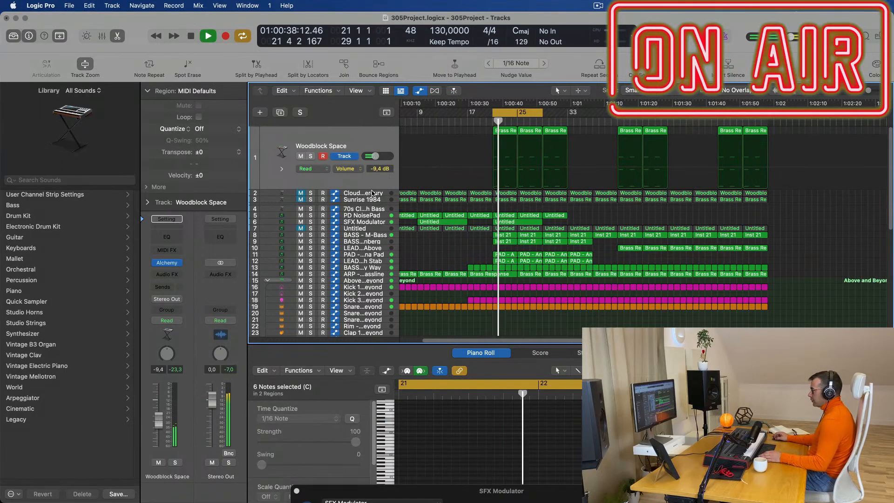
- Audition Clouds of Mercury soloed, unmute it in the full mix and set its volume to -15.2 dB
key(Down)
click(310, 163)
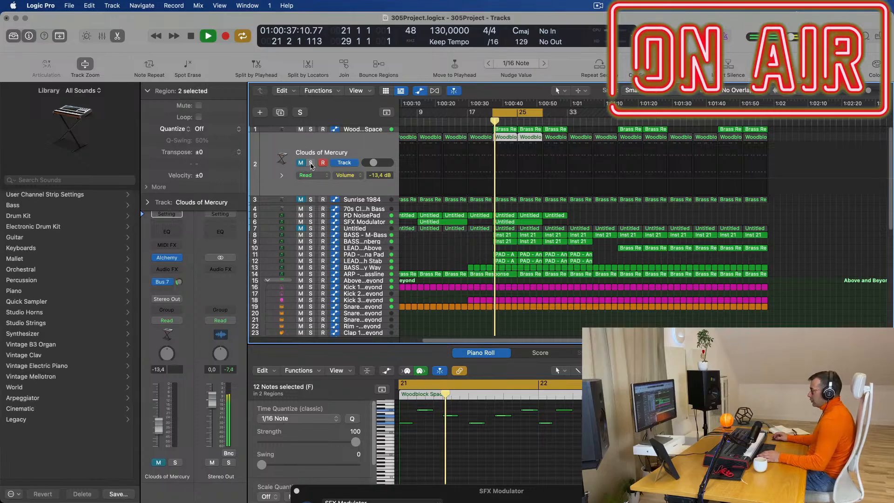
key(space)
key(space)
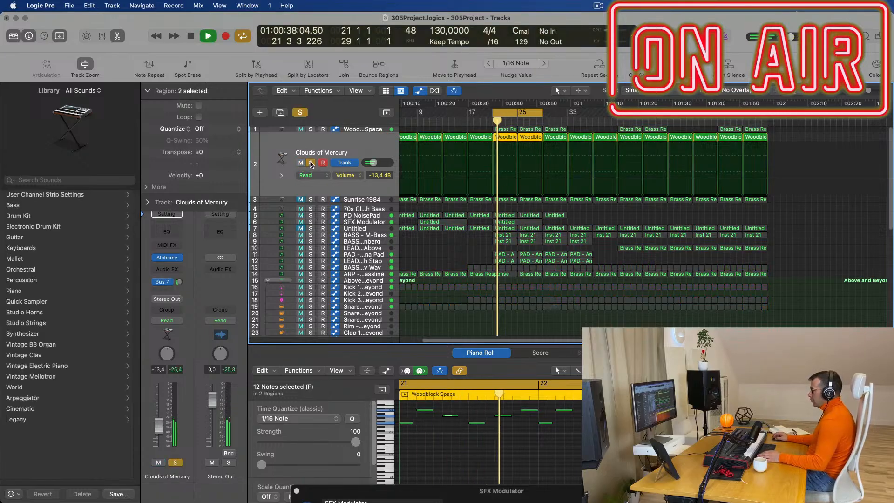
click(311, 163)
key(space)
click(300, 163)
click(300, 163)
key(space)
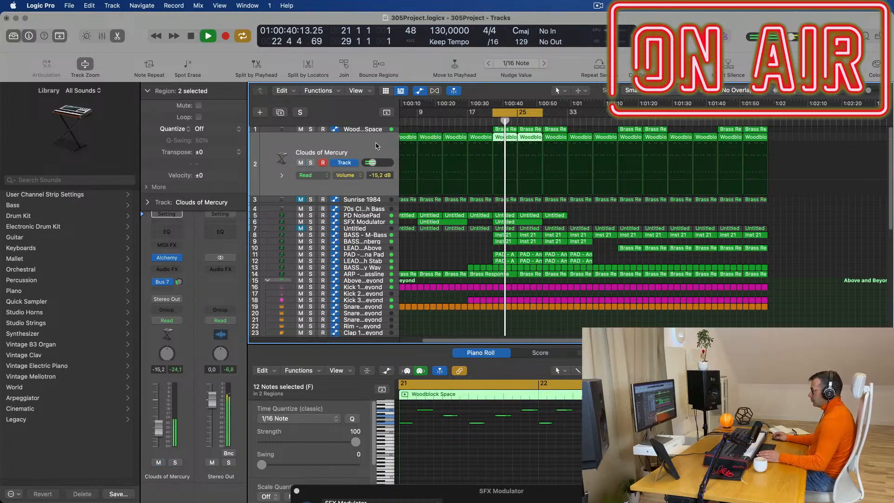
- Mute the Clouds of Mercury track and select the Sunrise 1984 track
key(super+Left)
key(super+Left)
key(super+Left)
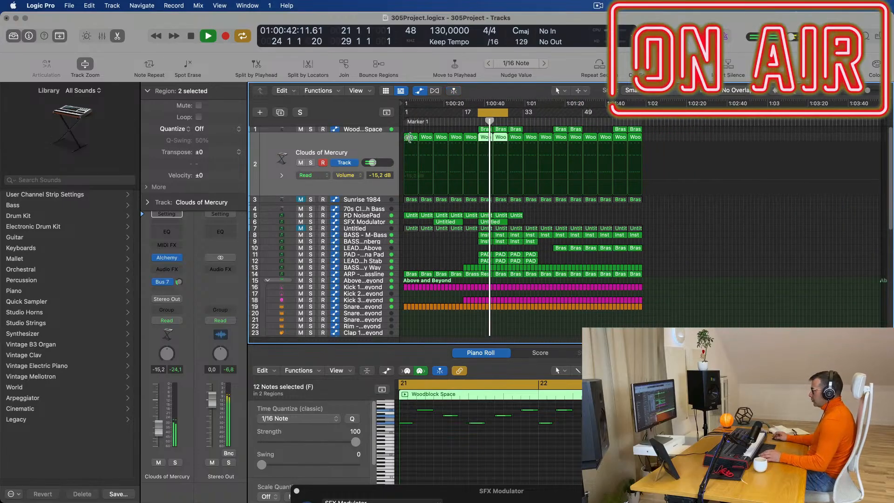
click(409, 138)
click(301, 163)
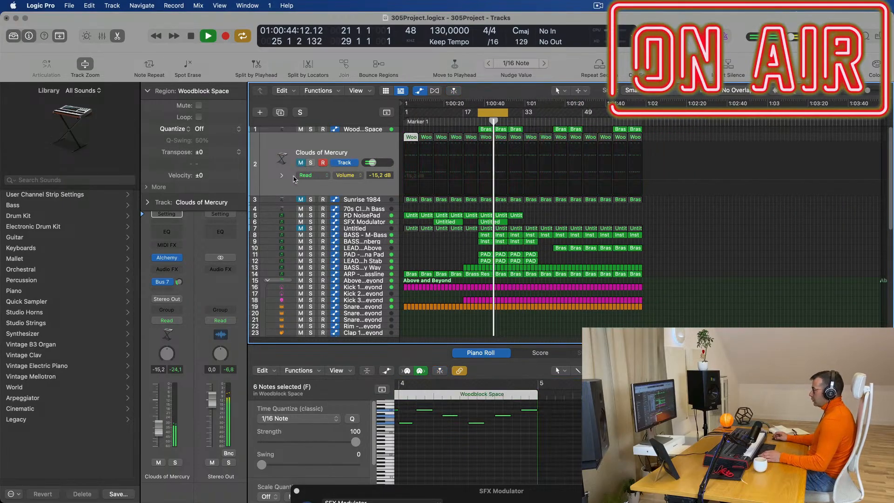
key(space)
click(372, 199)
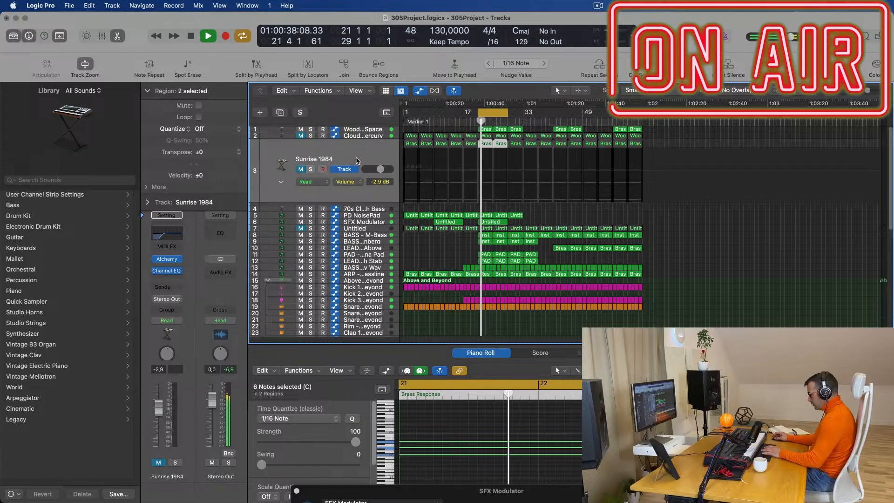
- Delete the Sunrise 1984 track together with its regions, and delete the empty 70s Classic Synth Bass track
key(super+BackSpace)
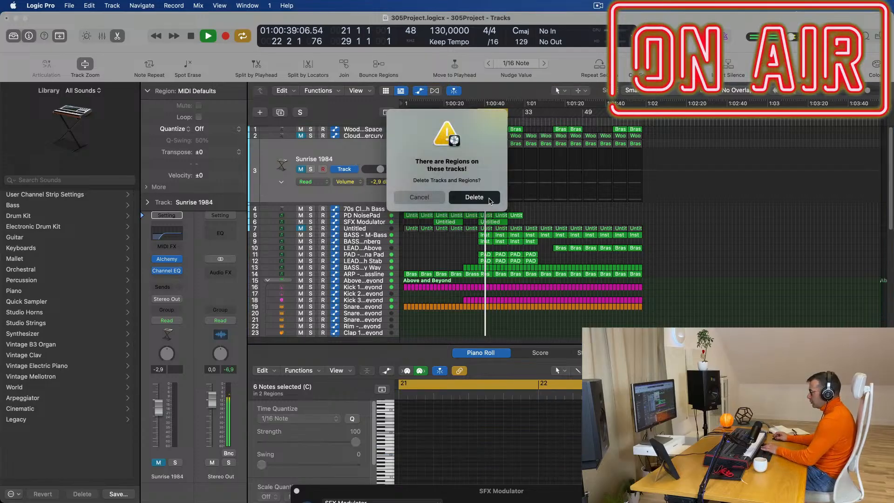
click(474, 197)
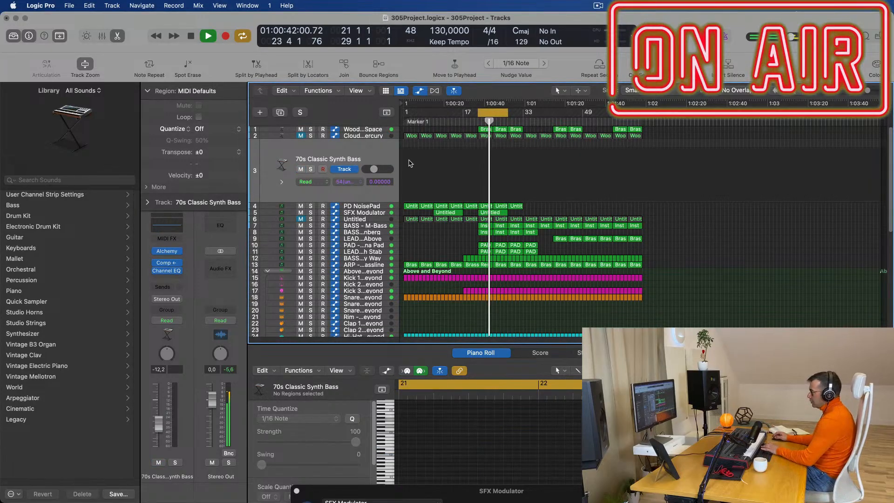
key(super+BackSpace)
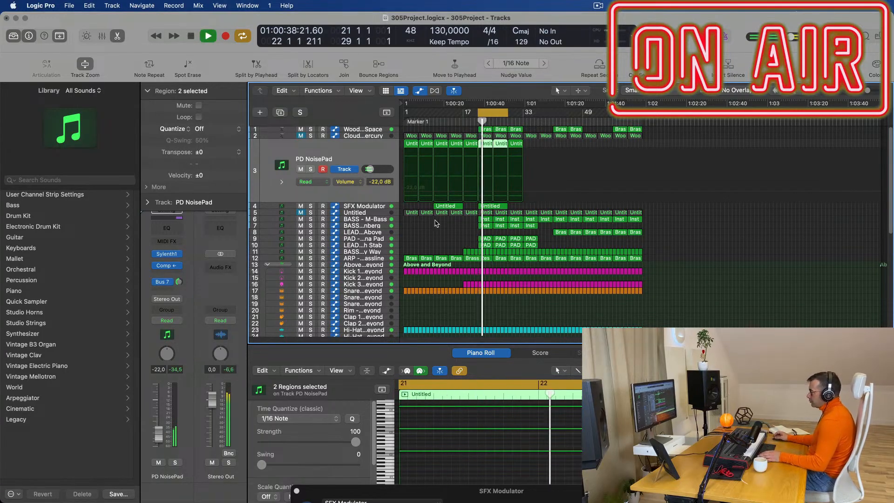
- Mute the Woodblock Space track and replay the loop from bar 21 to hear the mix without it
key(super+Right)
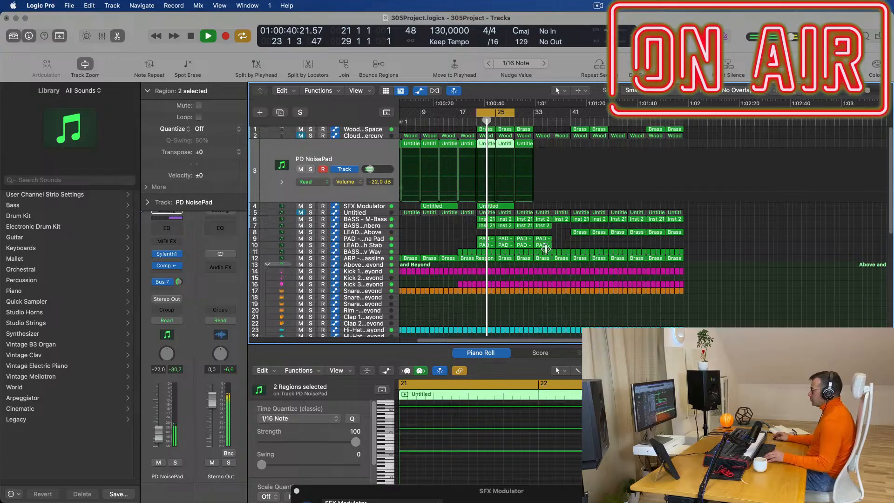
key(super+Right)
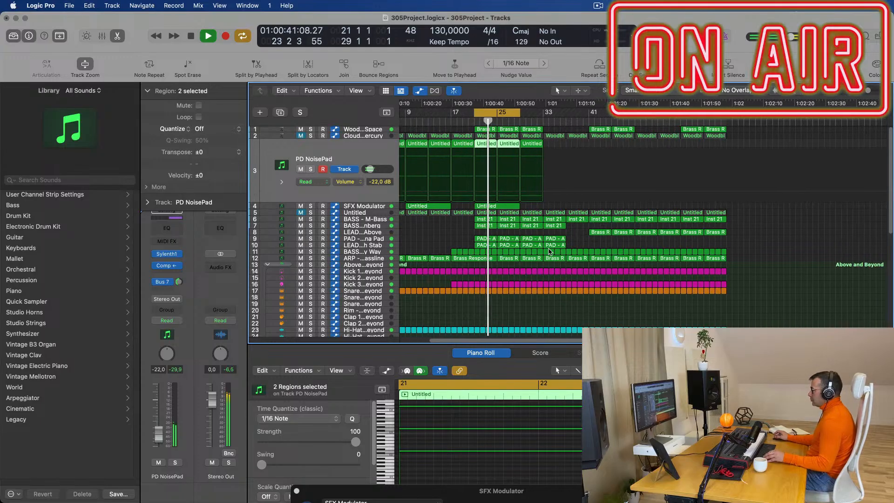
click(300, 129)
key(space)
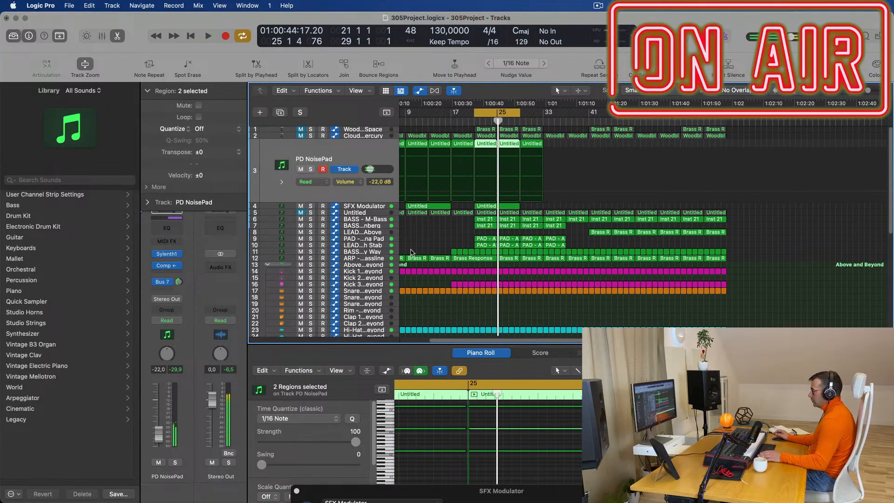
key(space)
key(super+Left)
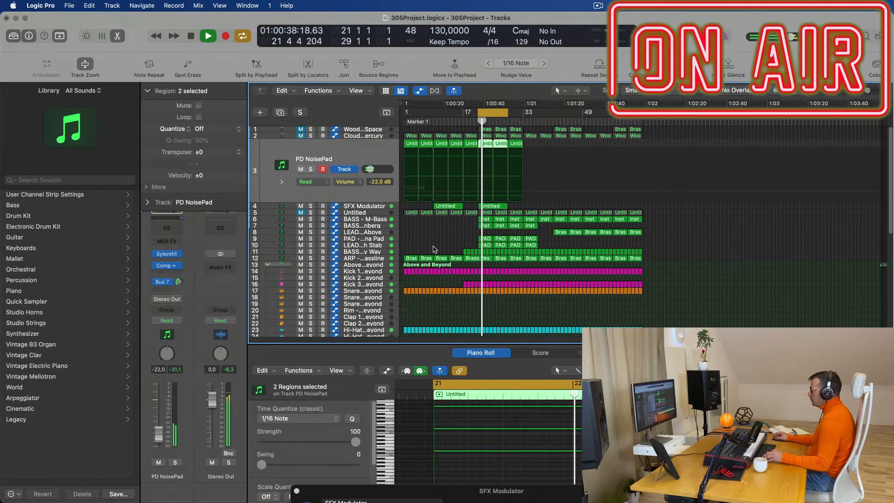
key(space)
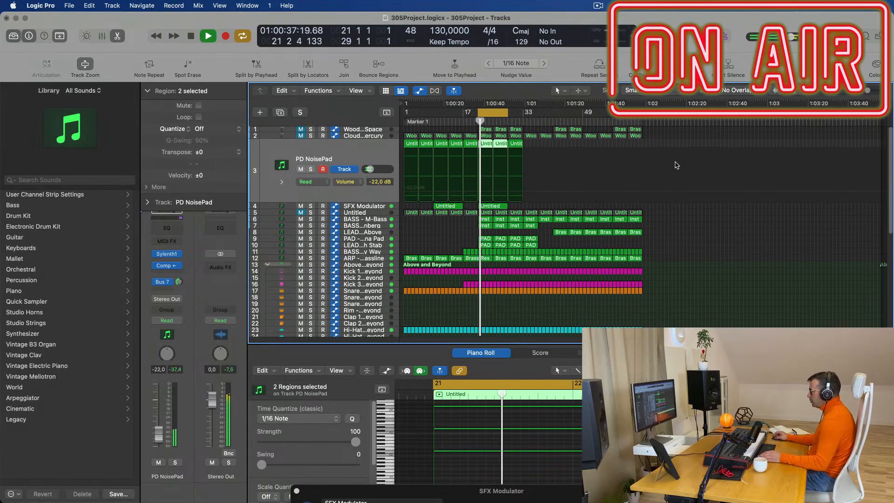
- Set the cycle range from bar 1 to bar 65 and repeat the section between the locators across all tracks
drag(479, 113, 404, 114)
drag(510, 113, 642, 126)
key(space)
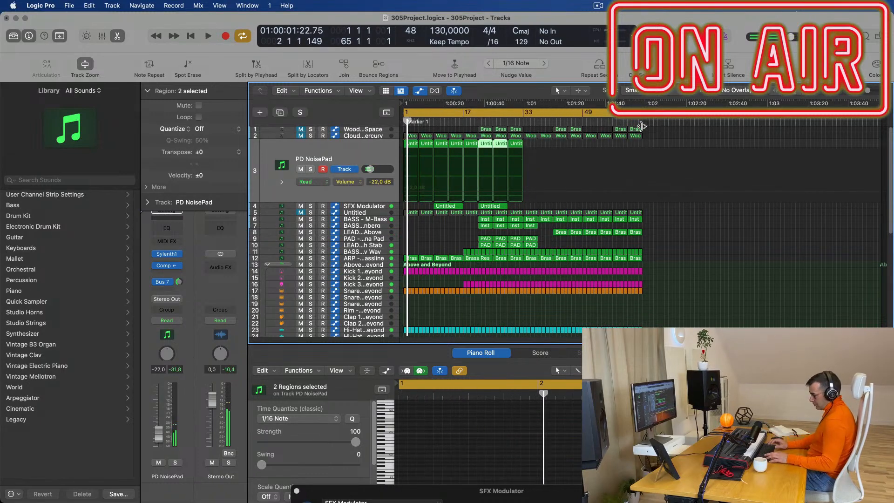
key(ctrl+super+r)
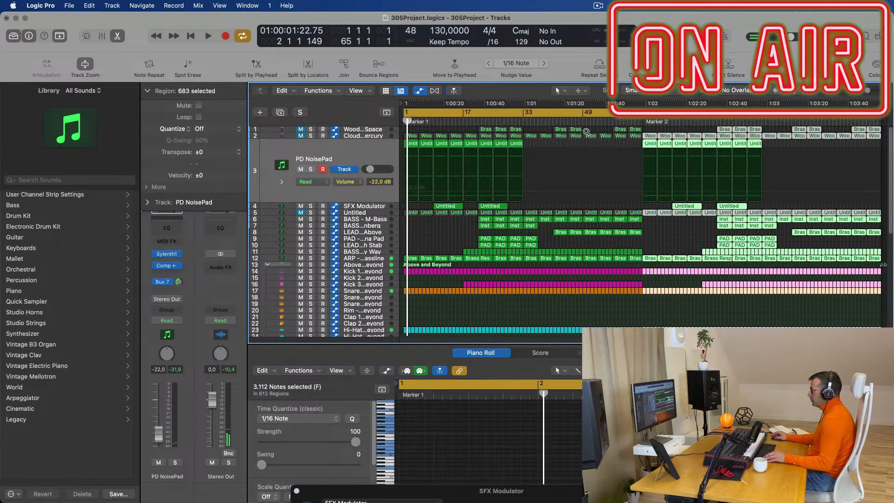
key(space)
click(446, 234)
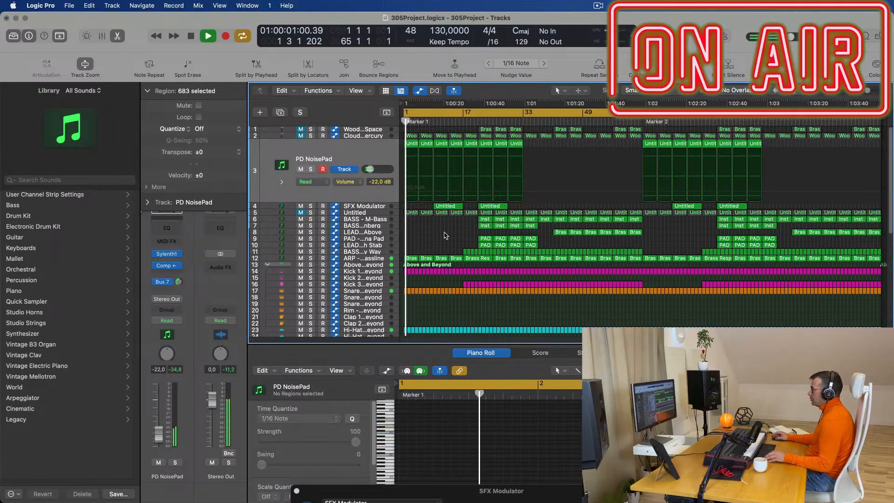
- Unmute the Untitled instrument on track 5 and restart playback from bar 1
scroll(449, 233, up, 2)
scroll(449, 234, up, 2)
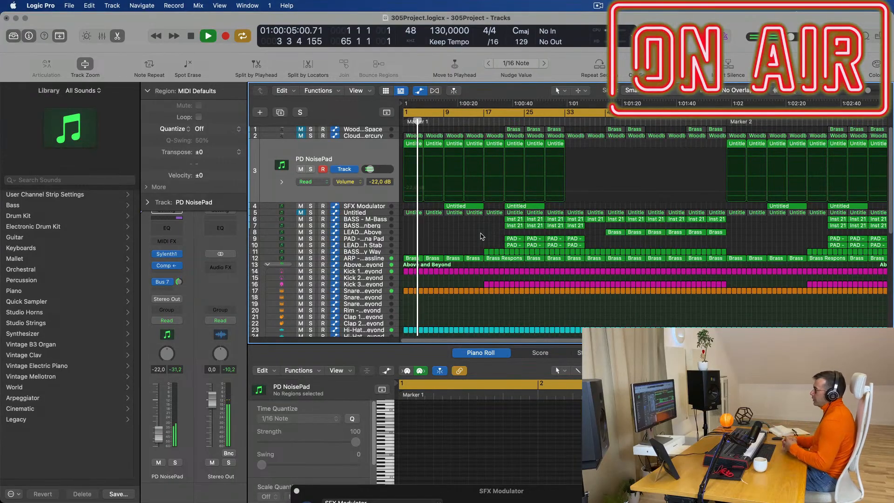
scroll(460, 233, down, 3)
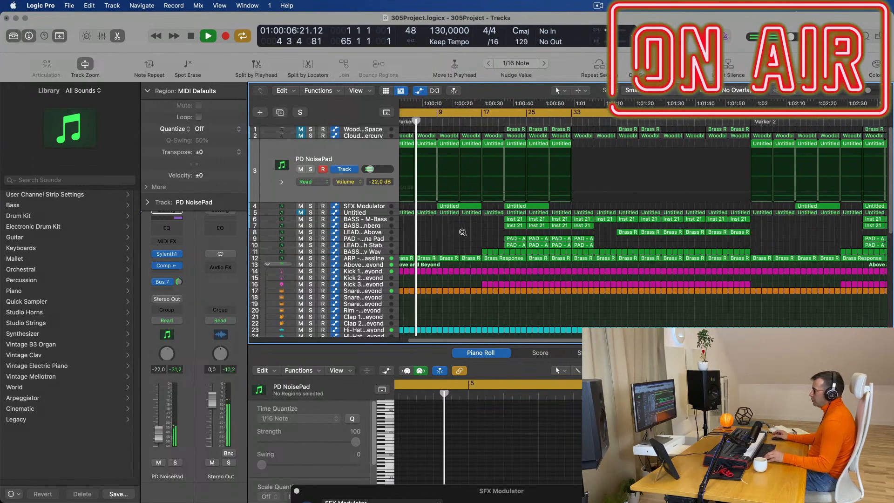
scroll(460, 233, down, 2)
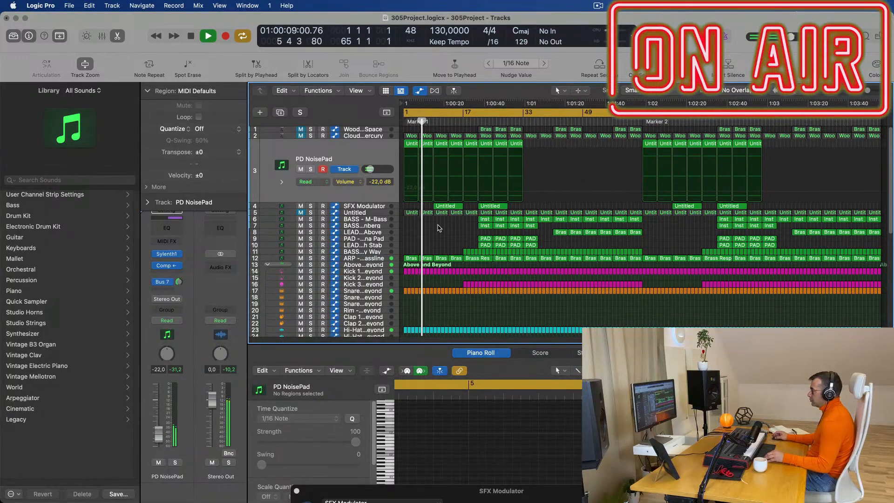
click(378, 213)
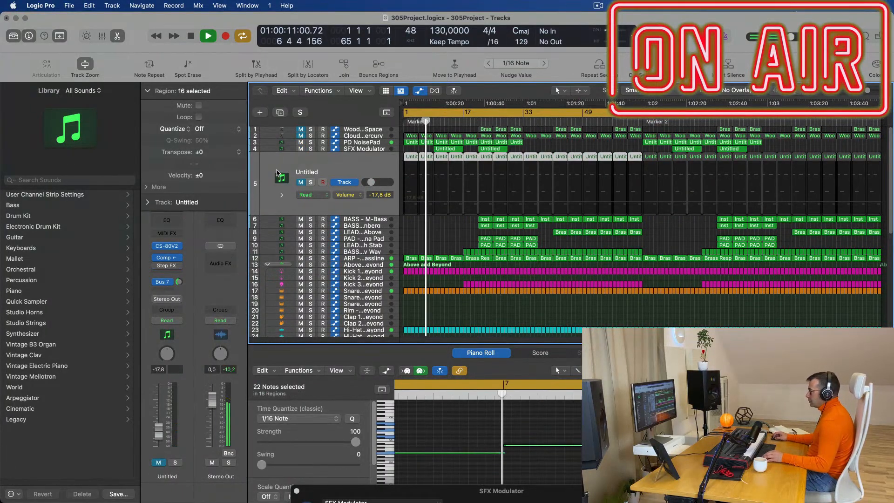
click(301, 183)
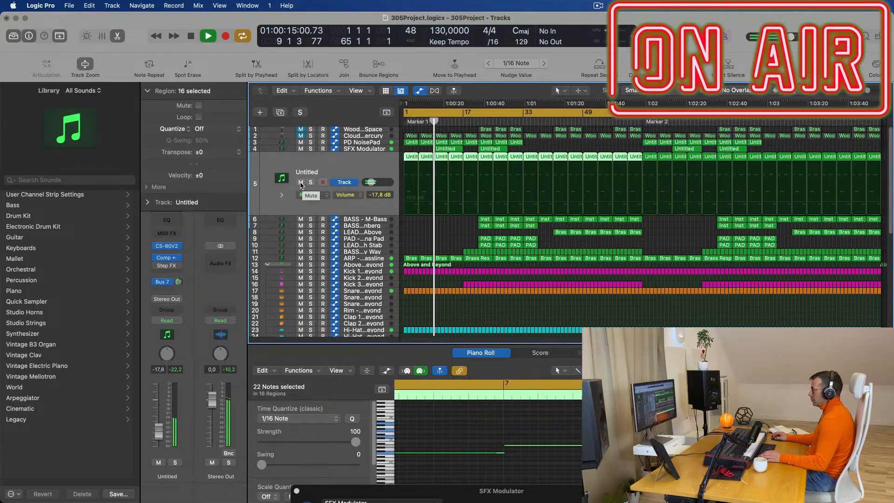
key(space)
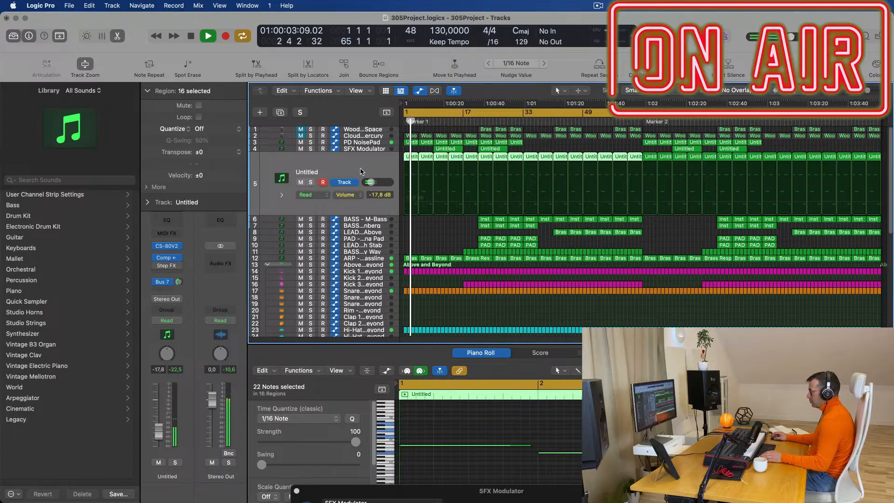
- Delete the Untitled regions at bar 1 and bar 9 on track 5
click(442, 255)
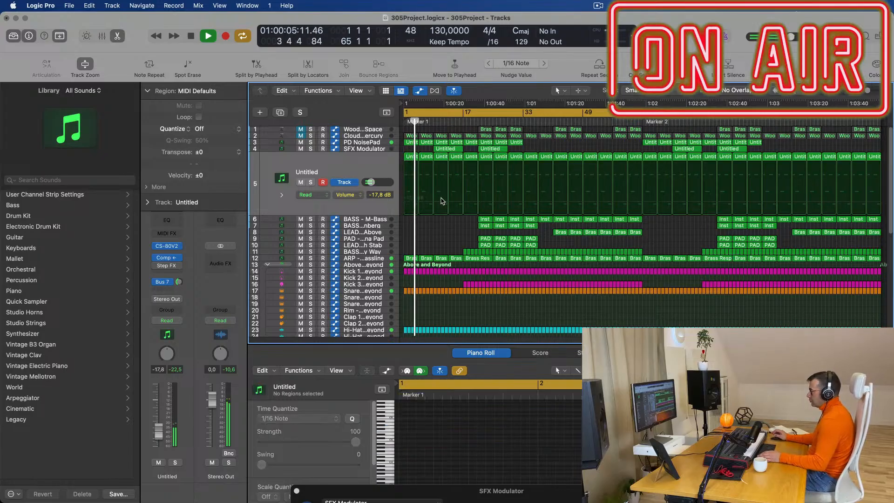
click(411, 157)
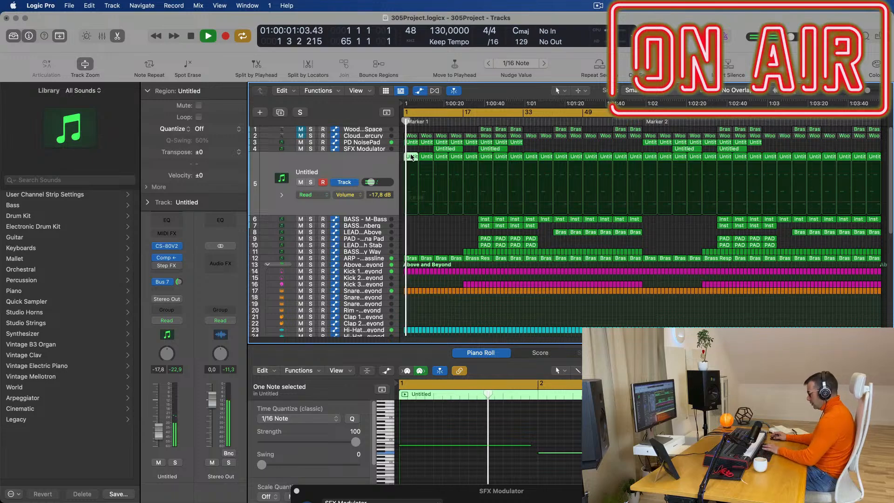
key(Delete)
click(378, 168)
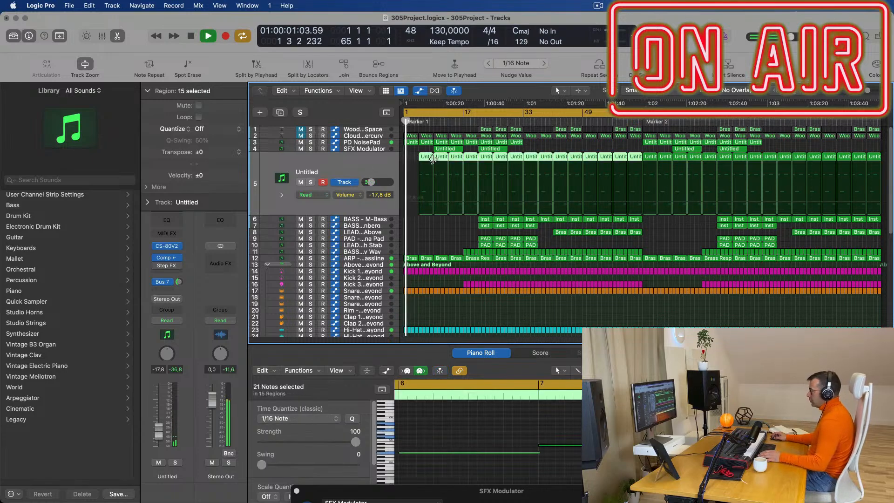
click(440, 157)
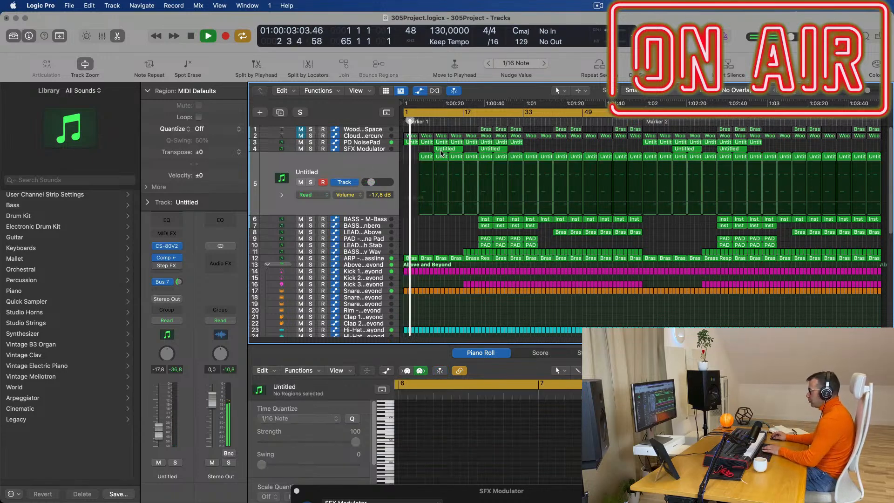
key(Delete)
- Set the volume of the Untitled track 5 to -16.6 dB and show the Aux 7 channel fed by its Bus 7 send
click(375, 169)
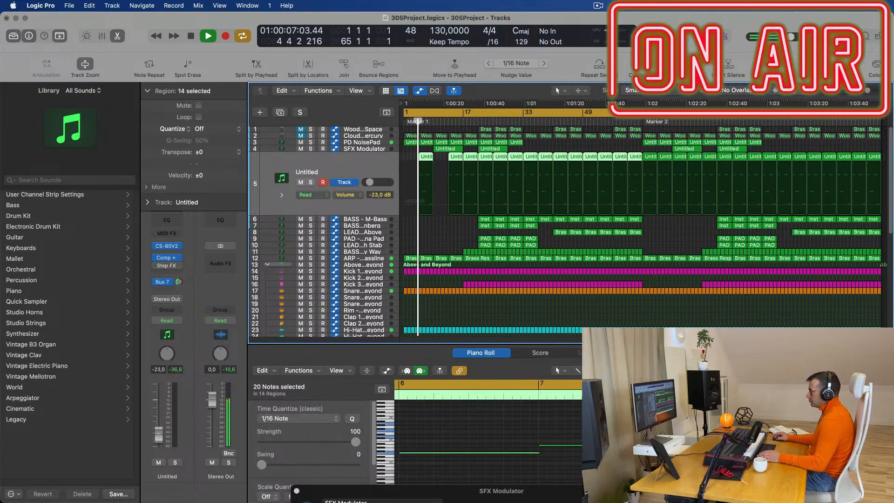
drag(159, 436, 158, 432)
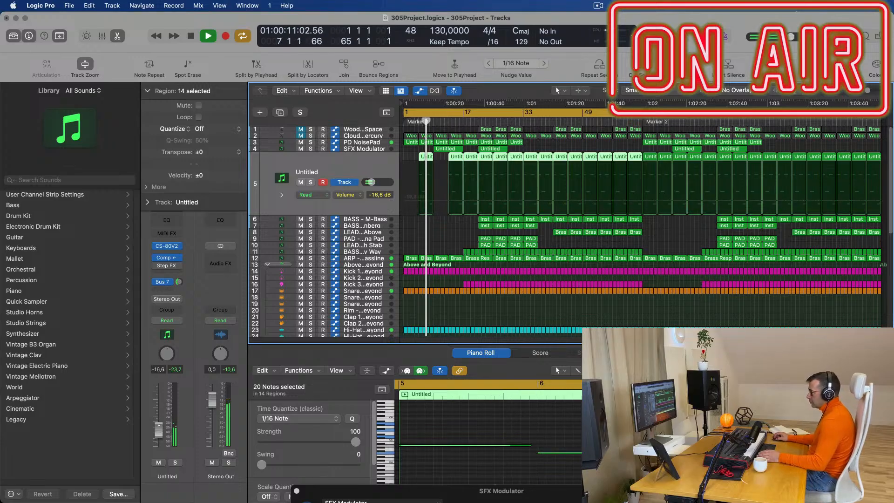
click(178, 282)
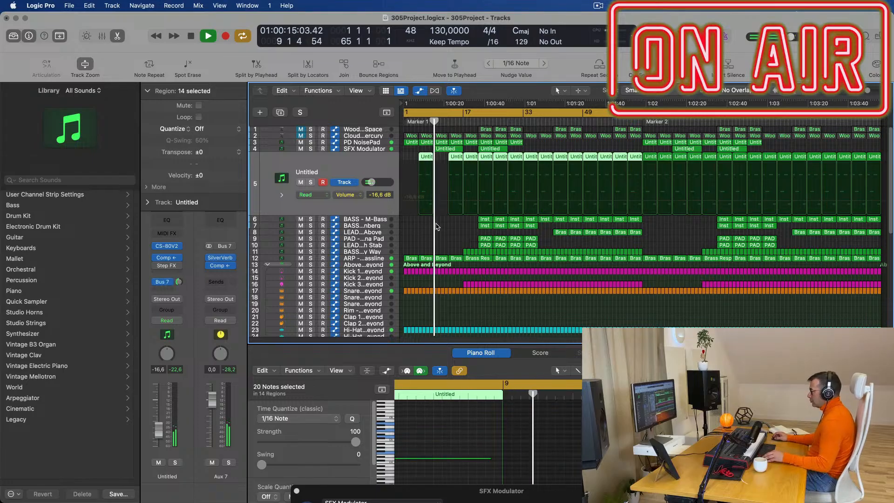
- Delete the Untitled region at bar 13 on track 5
scroll(461, 219, up, 3)
scroll(452, 228, down, 3)
scroll(455, 236, up, 3)
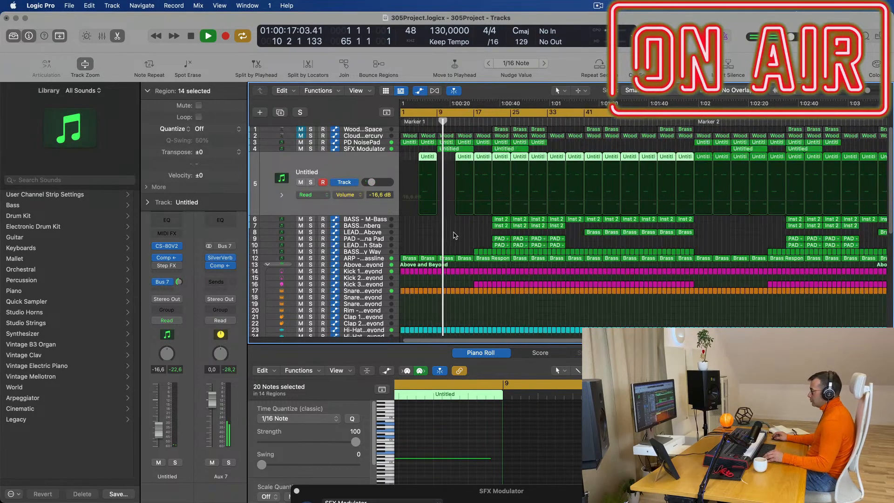
scroll(452, 235, up, 3)
scroll(448, 236, up, 4)
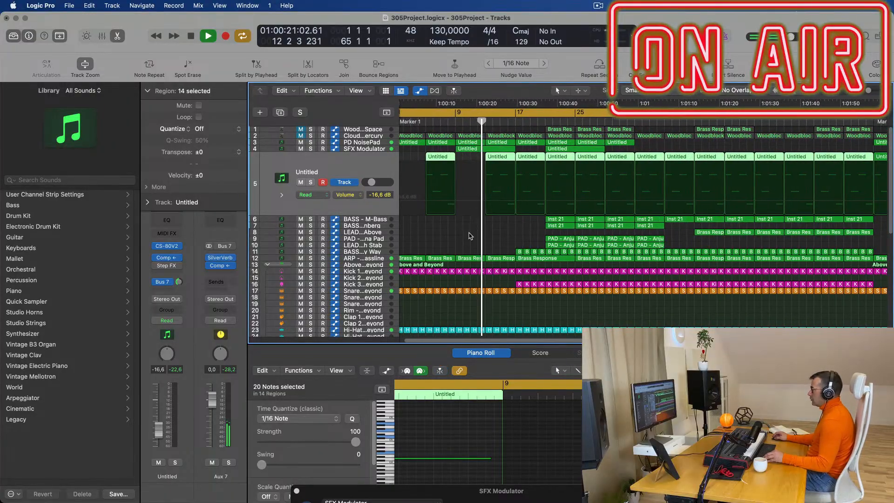
scroll(470, 236, up, 4)
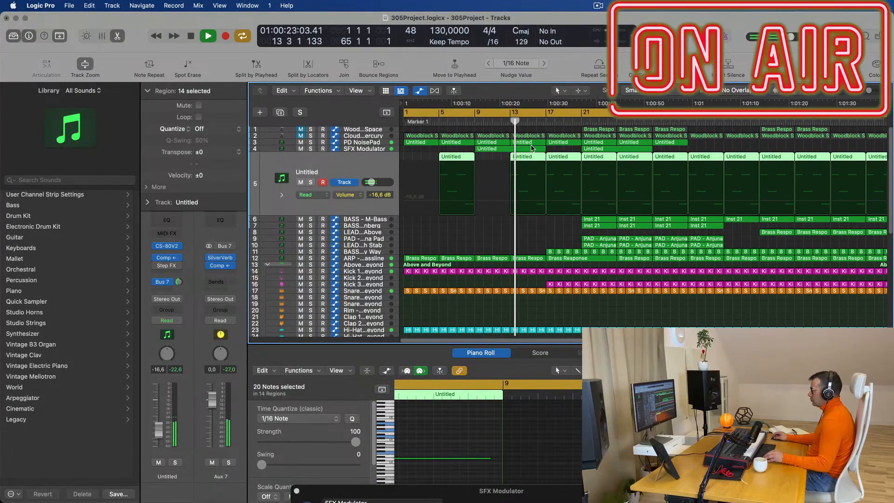
click(521, 161)
key(Delete)
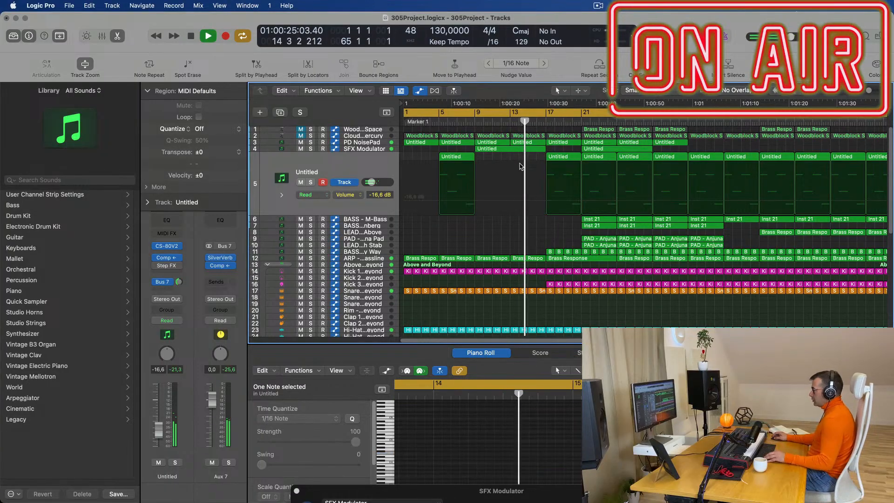
- Delete the Untitled regions at bars 17, 21 and 25 on track 5
scroll(508, 158, down, 3)
scroll(479, 147, down, 3)
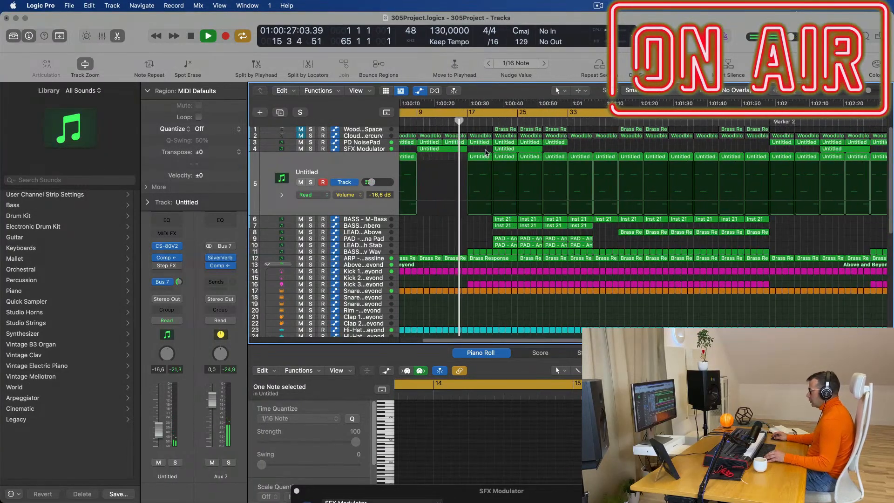
scroll(446, 250, up, 4)
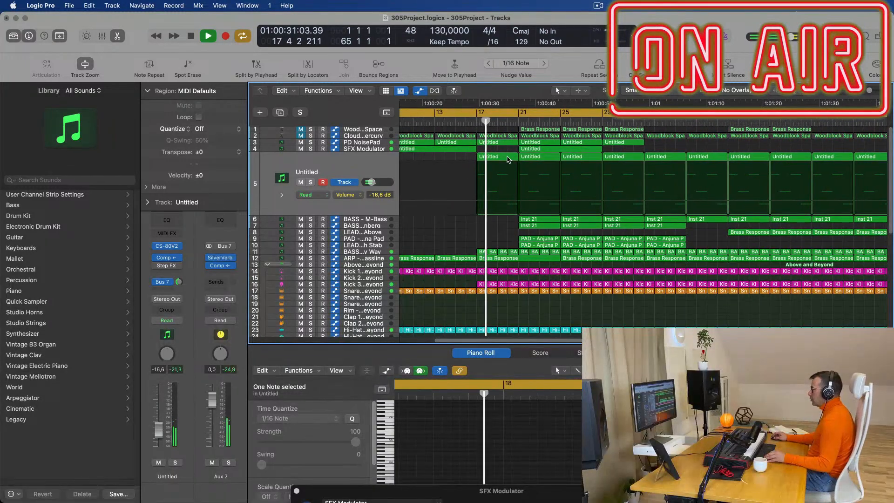
scroll(503, 158, down, 3)
drag(496, 160, 559, 159)
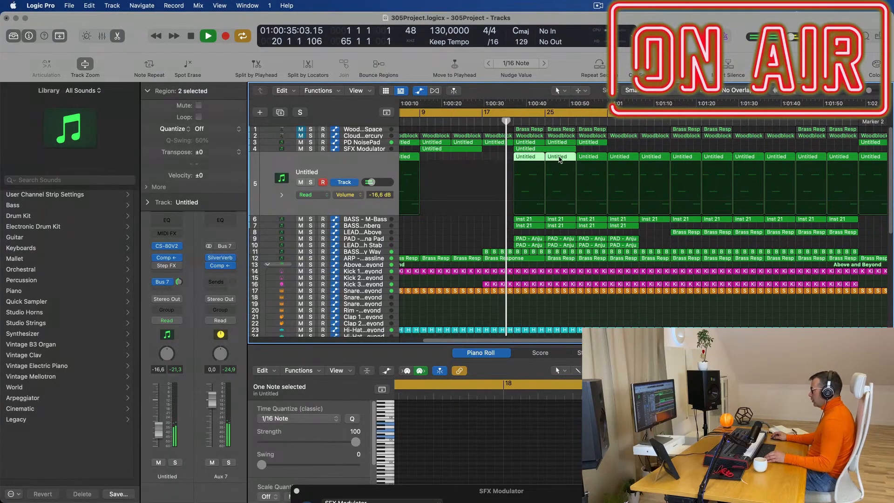
key(Delete)
- Repeat the four regions starting at bar 21 on bass track 7, PAD track 9 and LEAD track 10 three times
scroll(497, 158, up, 3)
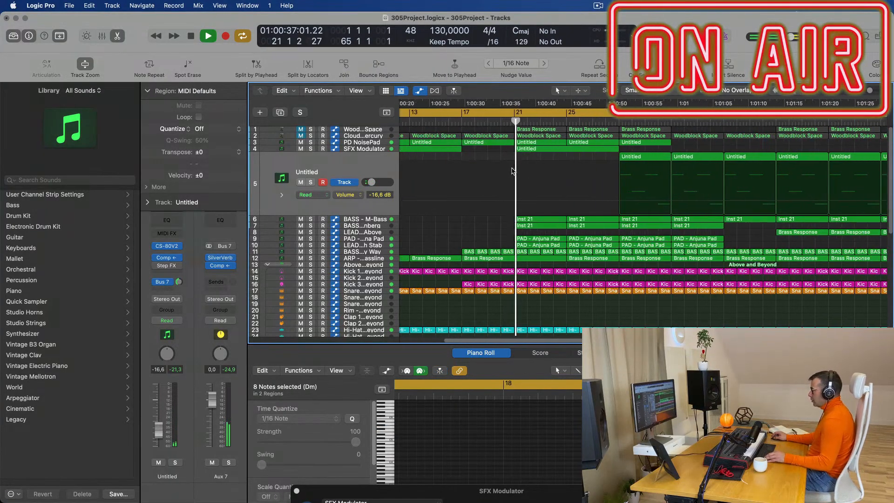
scroll(514, 135, down, 5)
key(space)
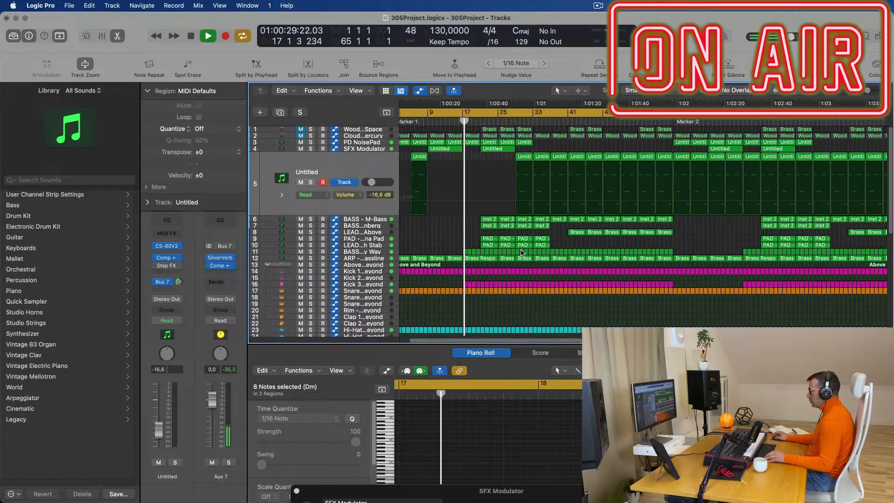
scroll(512, 195, up, 3)
scroll(565, 232, down, 3)
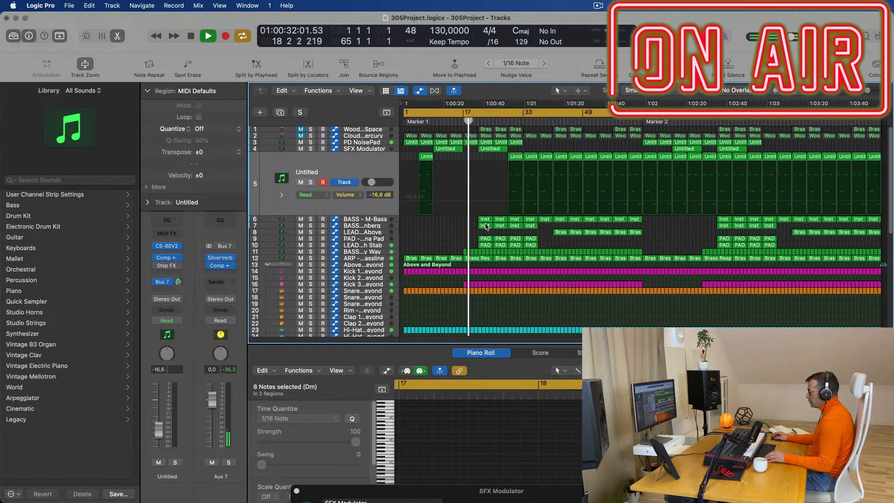
drag(476, 228, 527, 241)
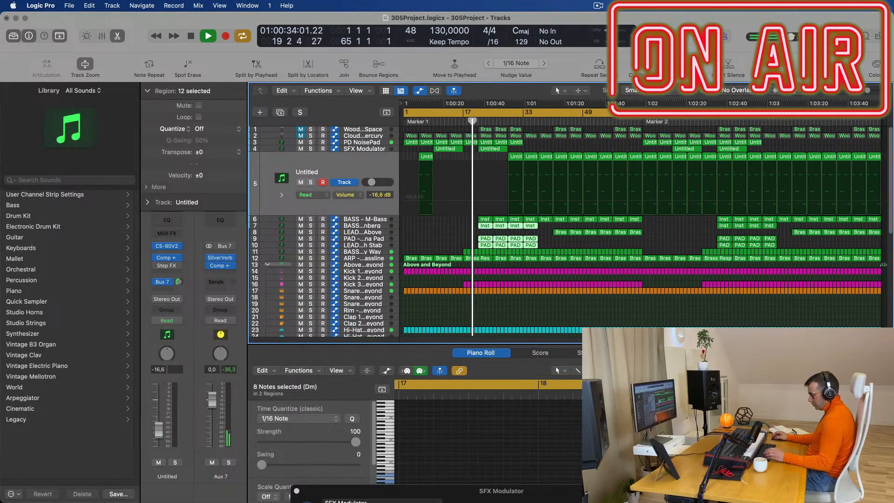
key(super+r)
key(super+r)
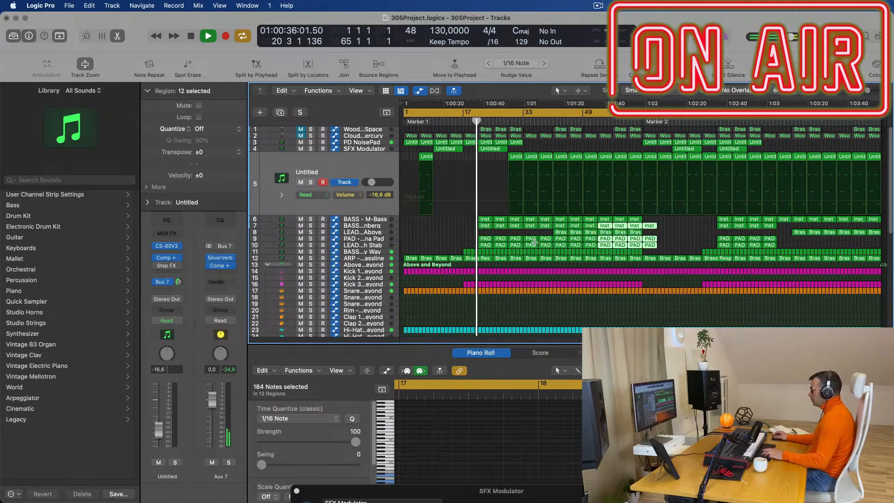
key(super+r)
- Delete the regions at bars 21 and 25 on the two bass tracks 6 and 7
key(space)
key(super+Right)
key(super+Right)
key(super+Right)
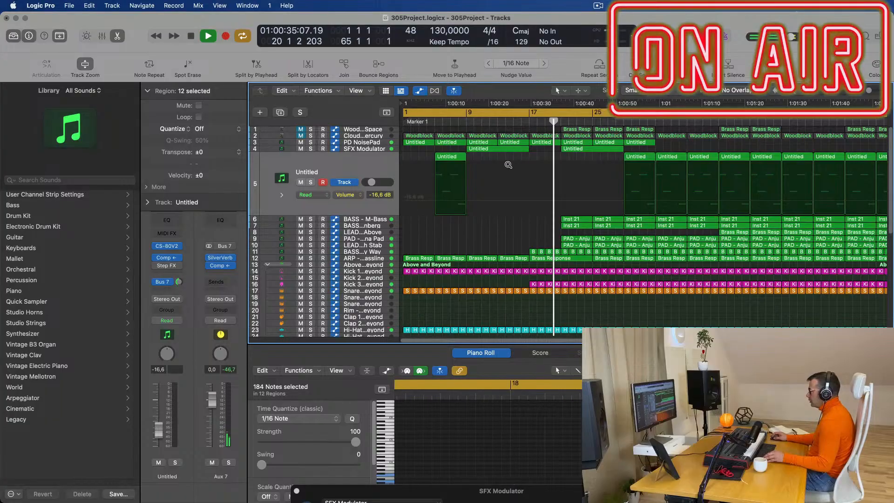
key(super+Left)
key(super+Left)
key(super+Left)
drag(465, 217, 507, 227)
key(Delete)
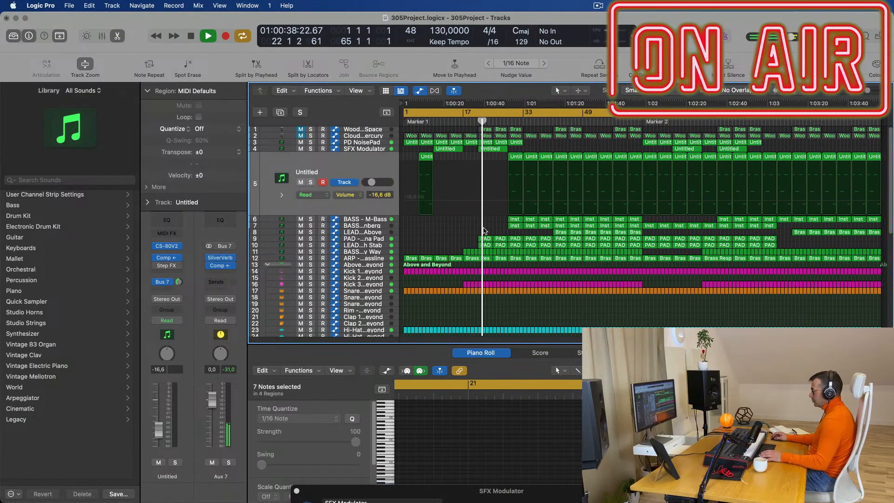
- Play from around bar 17 and delete the PAD regions at bars 21 and 25 on track 9
click(468, 122)
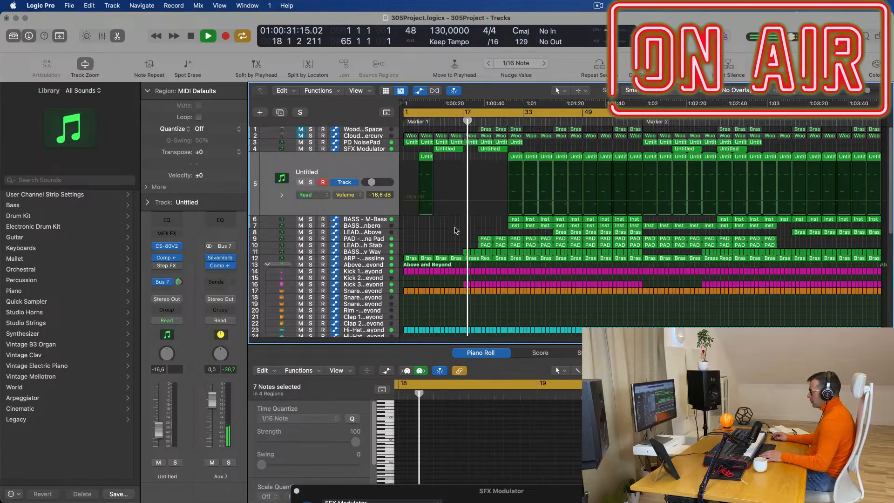
drag(469, 236, 500, 241)
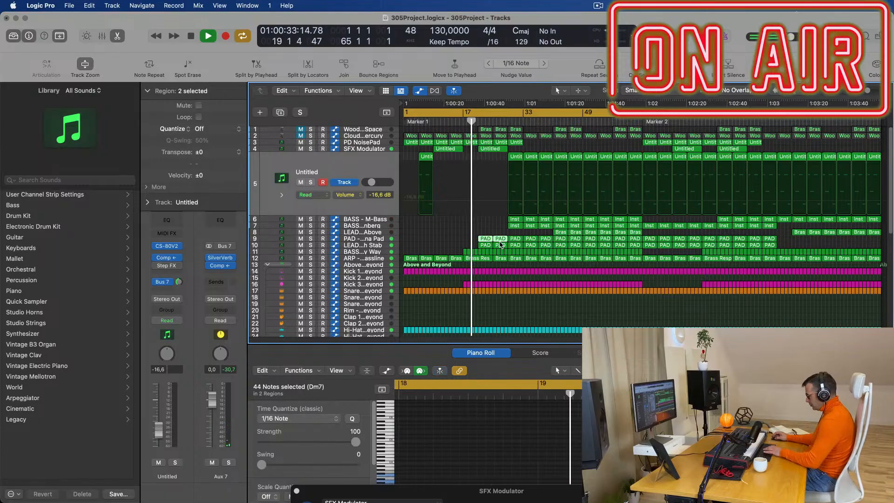
key(Delete)
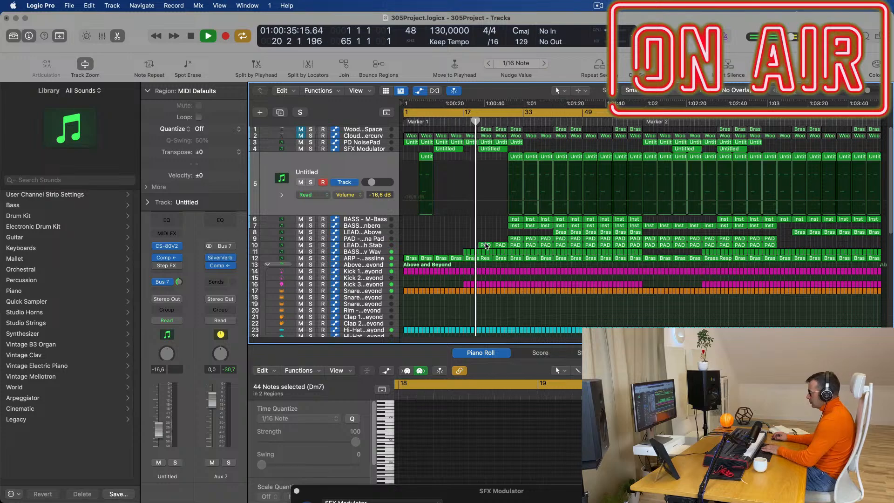
- Delete the regions at bars 21 and 25 on the LEAD - Tech Stab track
click(384, 247)
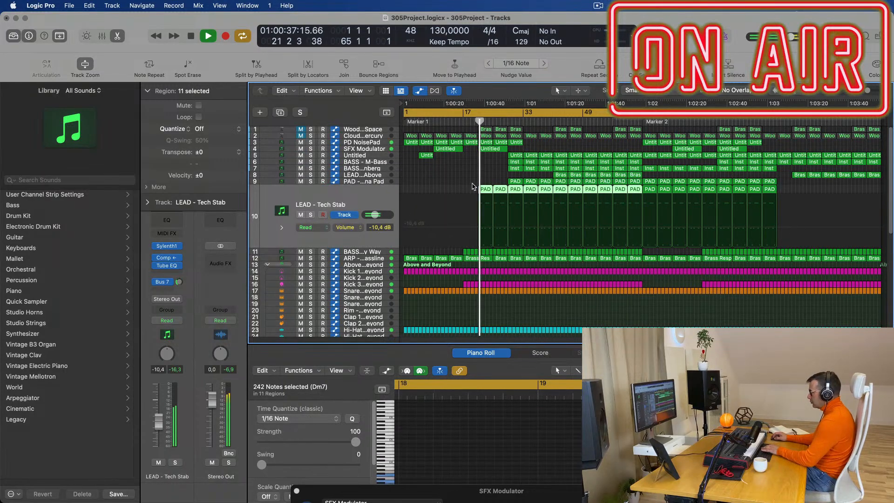
drag(472, 186, 500, 193)
key(Delete)
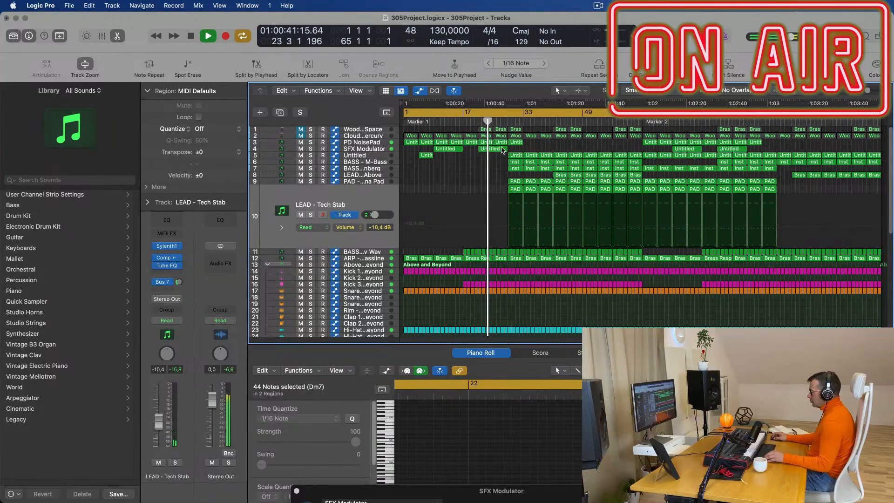
- Delete the SFX Modulator region at bar 21 and play from about bar 21
click(501, 150)
key(Delete)
click(480, 122)
scroll(463, 161, up, 5)
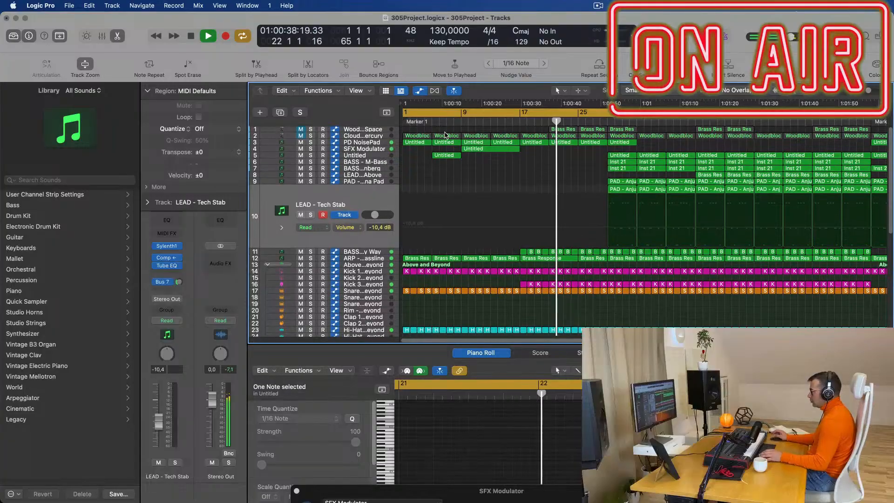
- Unmute the Clouds of Mercury track and set its Bus 7 send to -10.2 dB and its volume to -15.8 dB
click(302, 136)
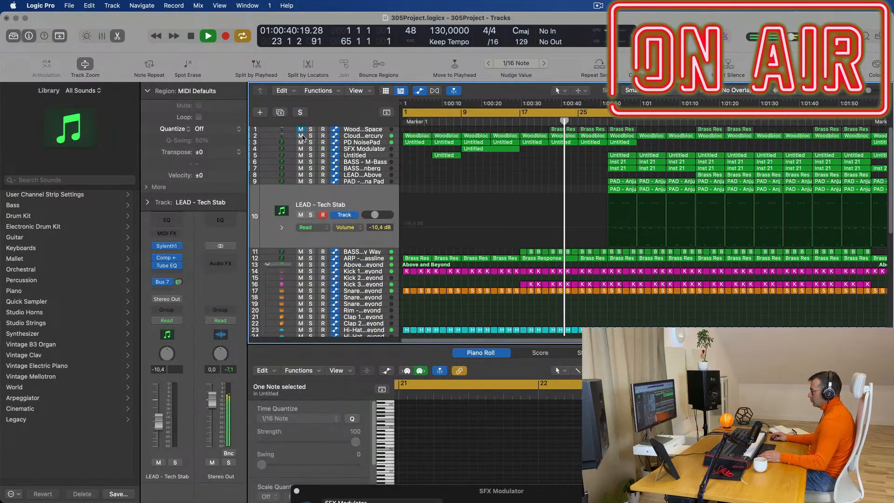
click(367, 135)
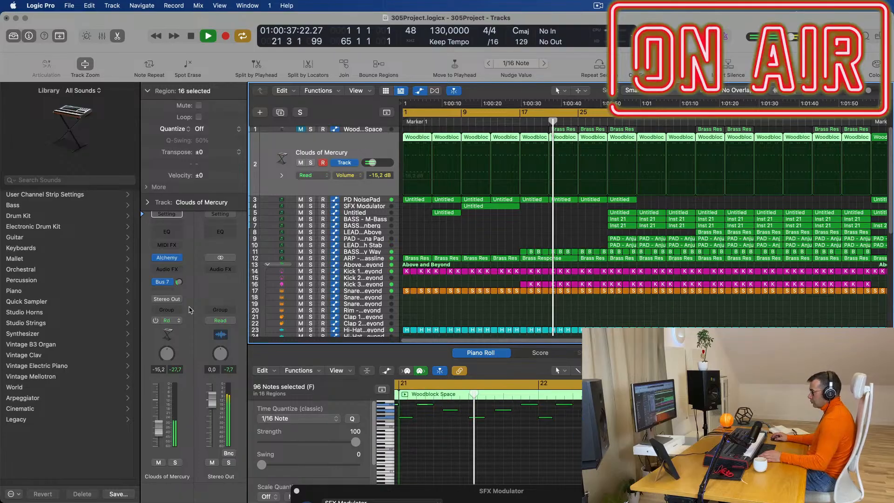
mouse_move(180, 282)
mouse_down()
mouse_move(188, 262)
mouse_move(186, 279)
mouse_move(190, 270)
mouse_up()
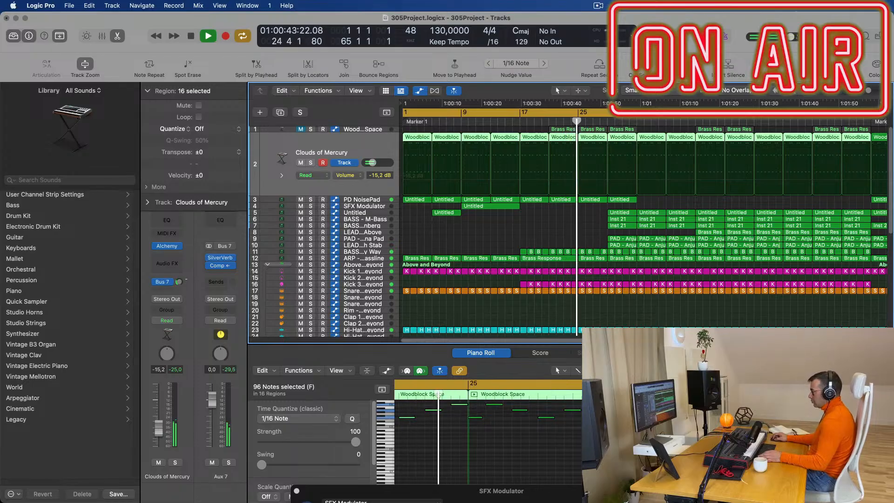
drag(159, 427, 159, 429)
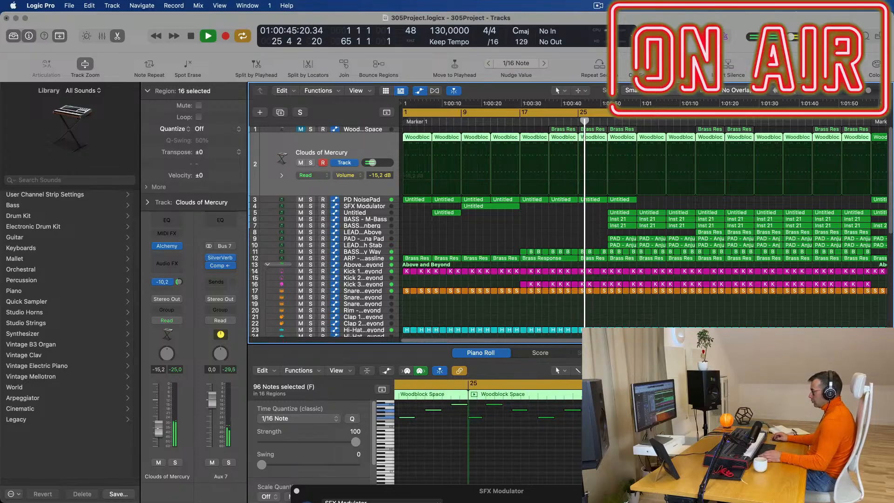
- Restart playback from bar 1 and delete the Clouds of Mercury regions at bars 1, 5, 9, 13 and 17
key(space)
key(Return)
key(space)
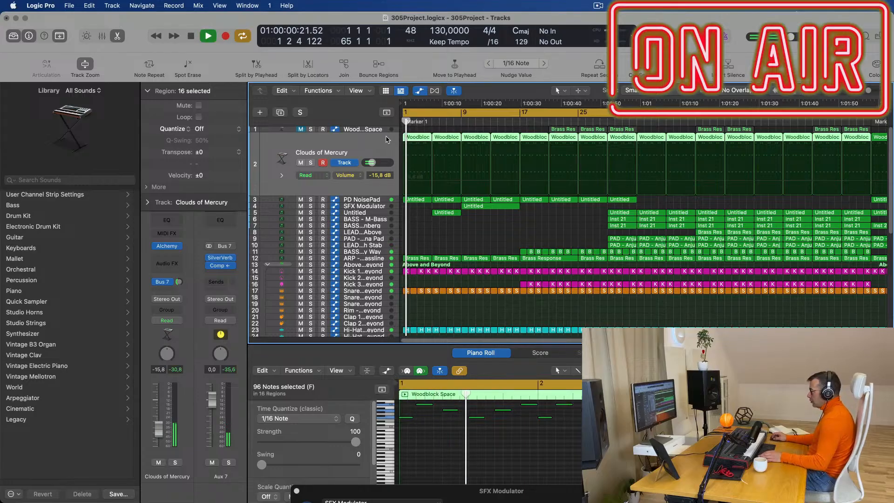
click(416, 130)
click(421, 138)
key(Delete)
drag(423, 139, 506, 158)
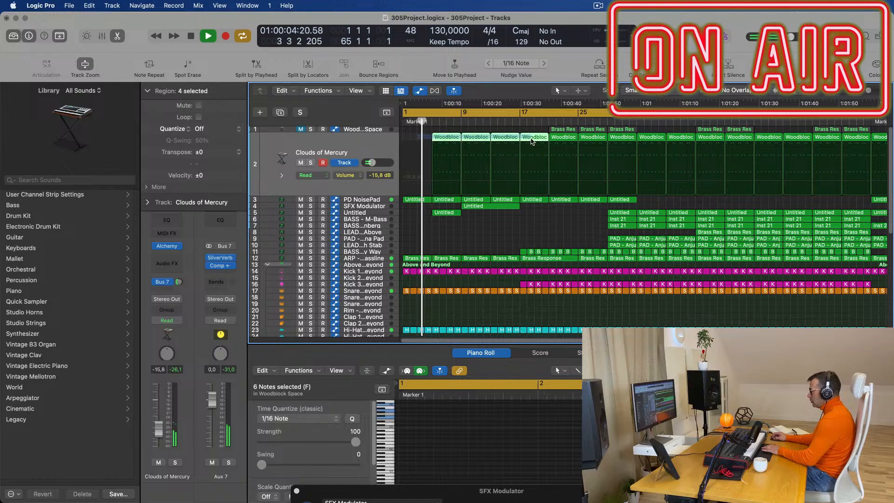
key(Delete)
scroll(513, 150, down, 1)
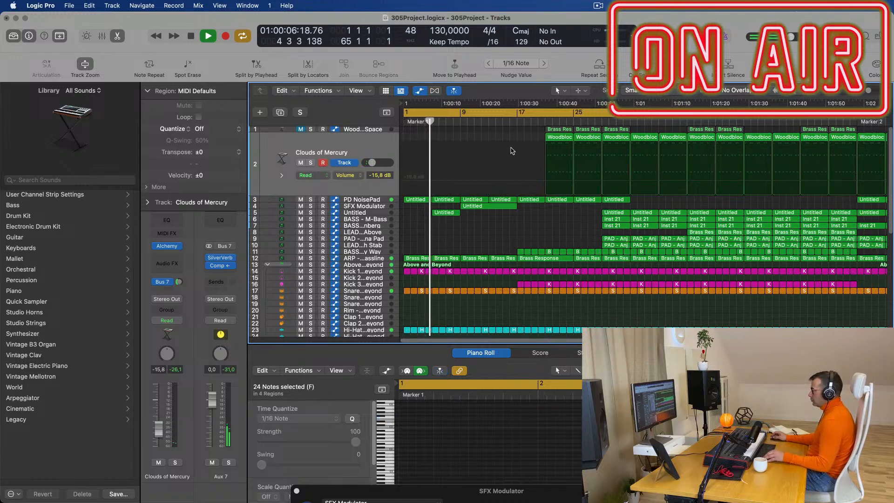
scroll(519, 153, down, 2)
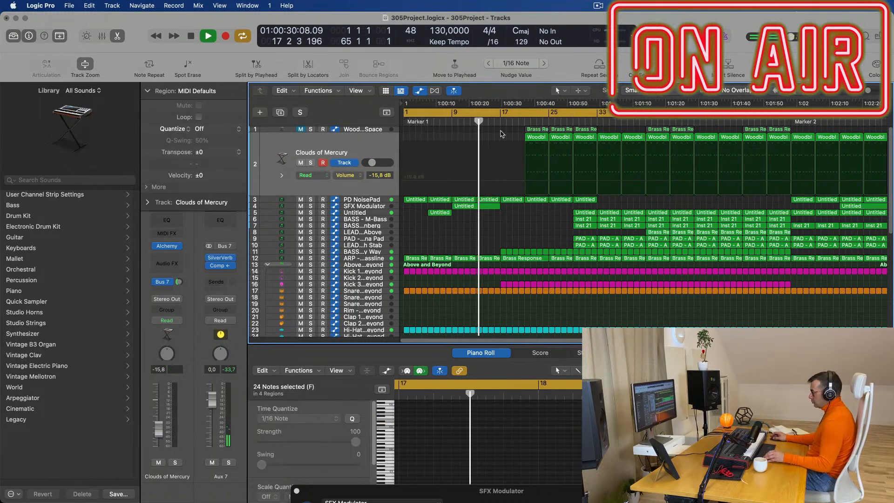
scroll(523, 179, up, 2)
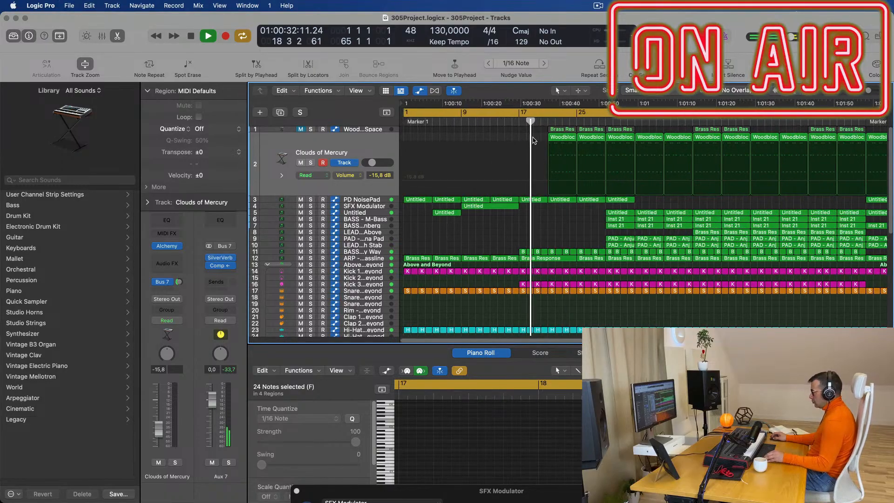
- Play from the start again and delete the Clouds of Mercury regions at bars 21 and 25
key(Return)
key(Return)
drag(545, 138, 600, 144)
key(Delete)
scroll(557, 152, down, 3)
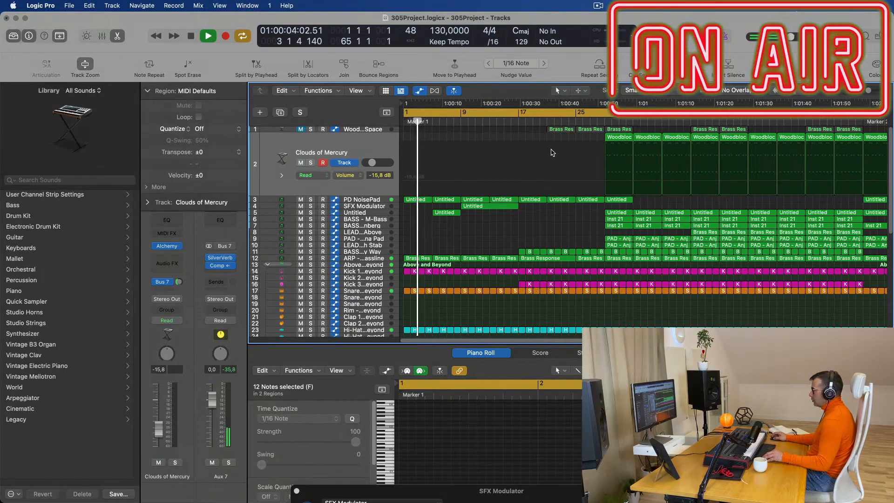
- Repeat the eight ride regions starting at bar 17 on track 42 until they reach the next ride section at bar 81
scroll(497, 166, down, 3)
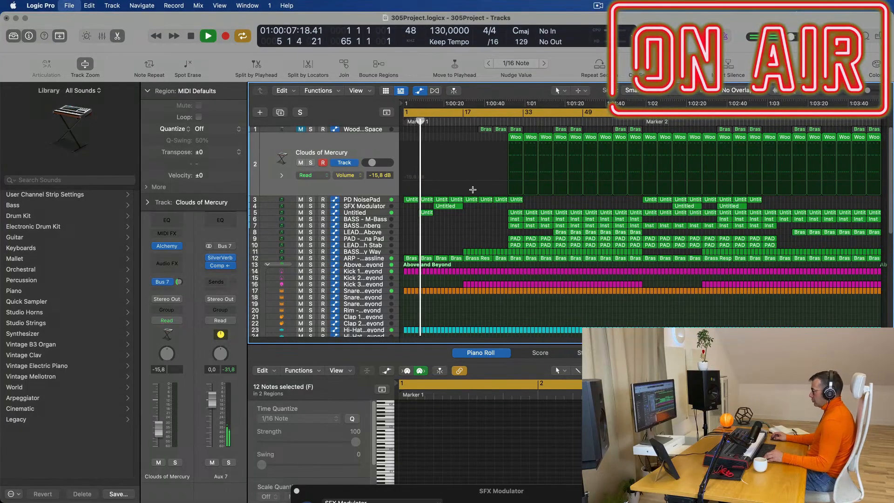
scroll(472, 190, up, 3)
scroll(493, 231, down, 2)
scroll(472, 232, down, 2)
scroll(472, 232, up, 2)
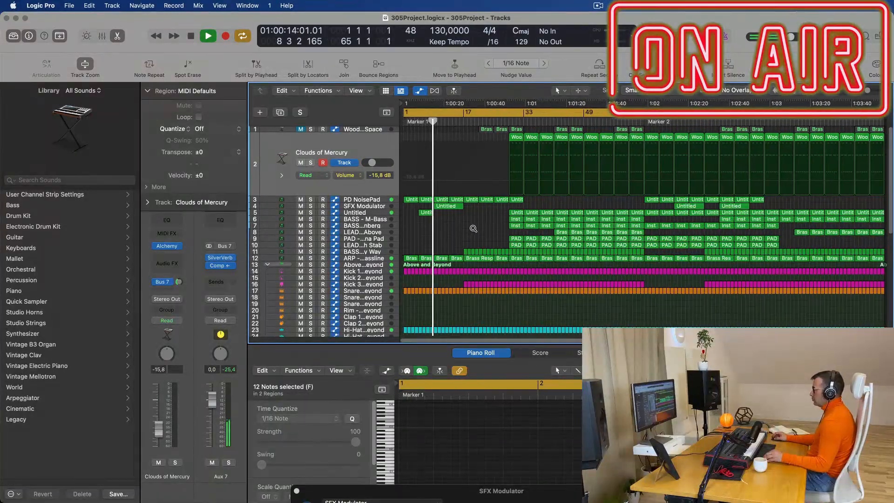
scroll(467, 229, up, 2)
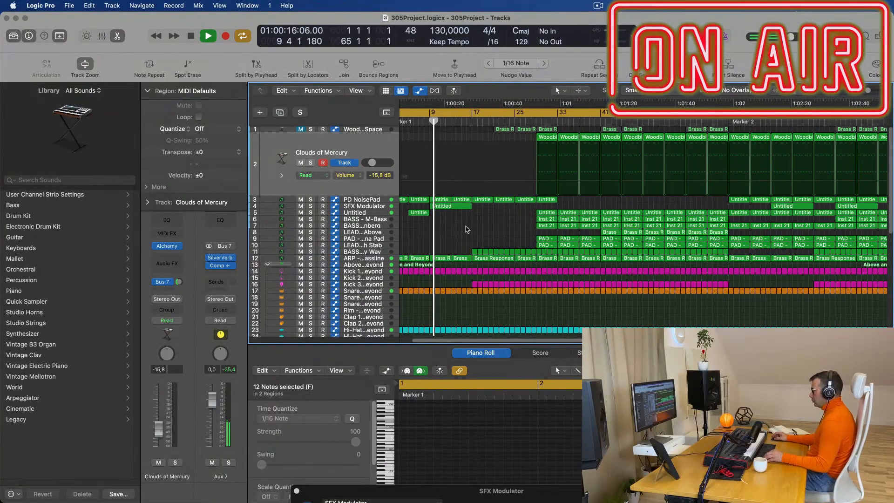
scroll(468, 229, down, 5)
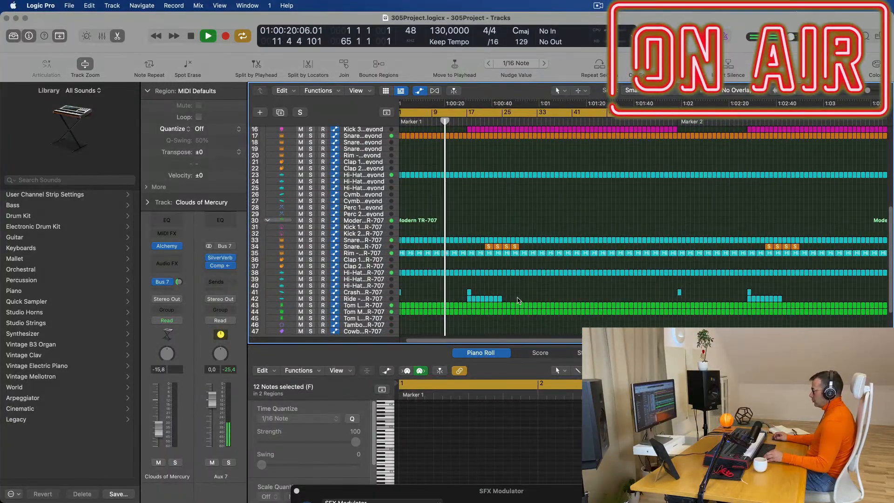
click(468, 299)
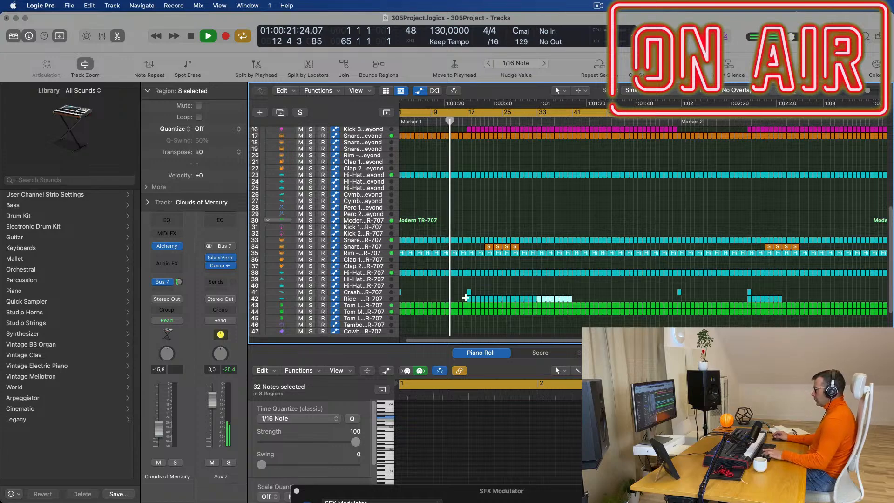
key(super+r)
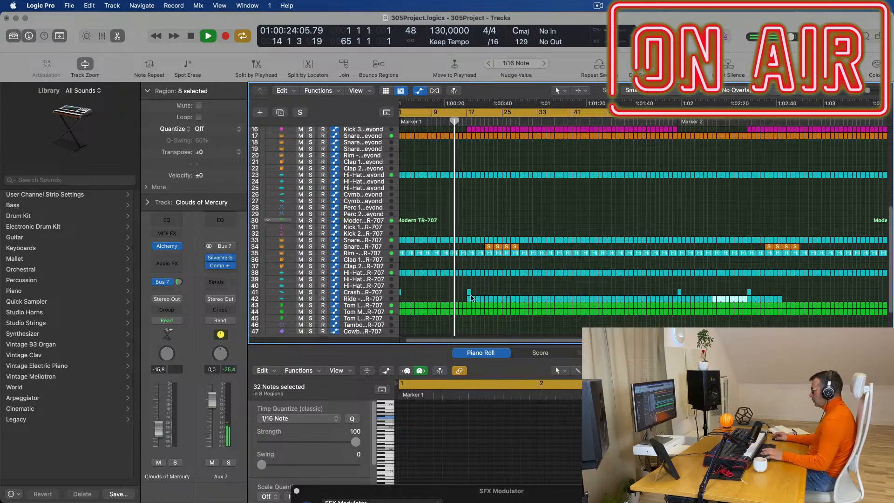
- Select all regions in the project and name them by their tracks
scroll(550, 232, up, 8)
scroll(548, 231, left, 2)
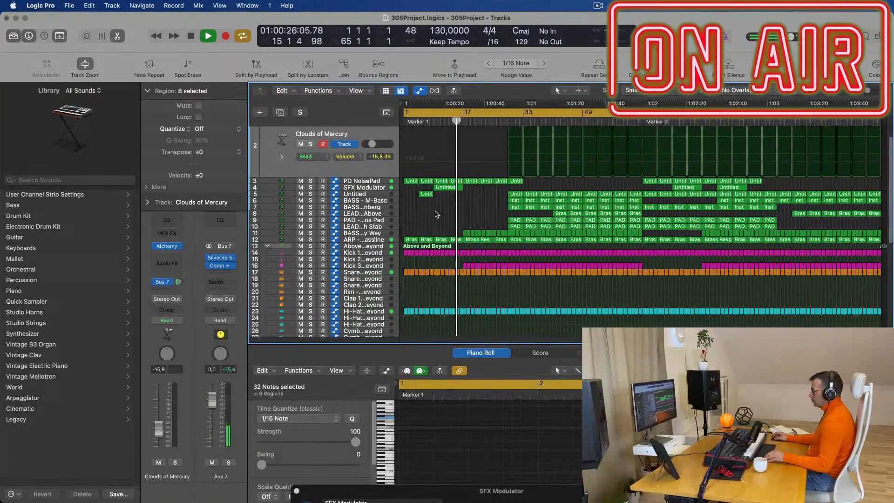
key(super+a)
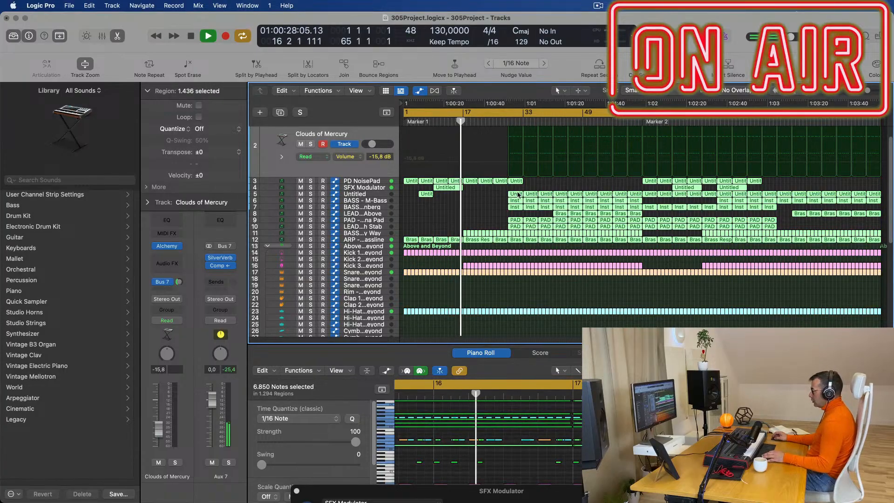
right_click(519, 195)
key(Escape)
right_click(527, 201)
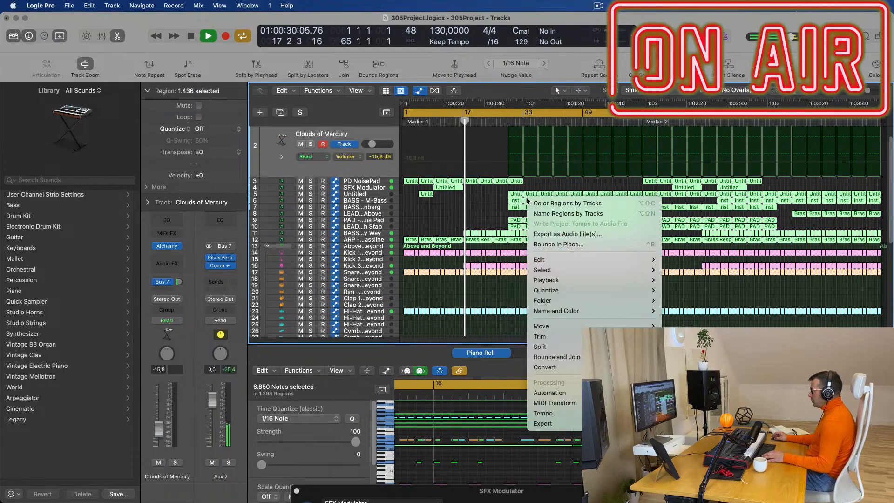
click(561, 213)
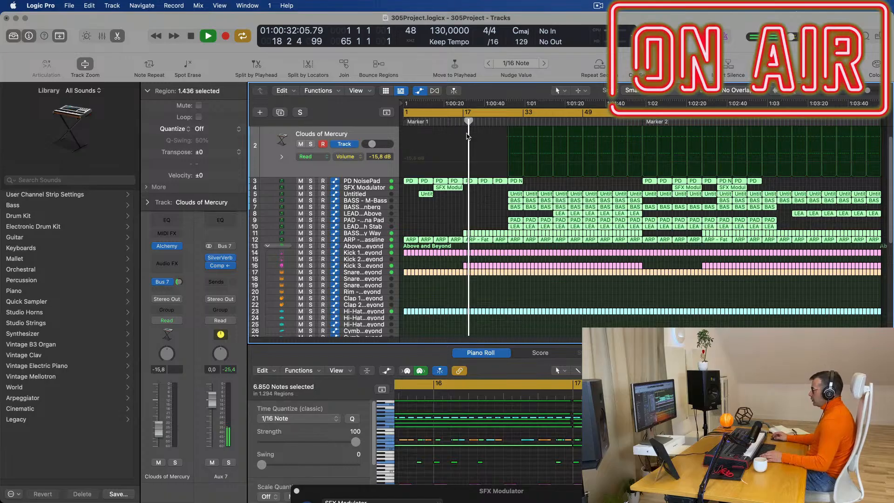
- Try to flatten the filter cutoff automation between bars 17 and 25 on the ARP - Fat Bassline track
click(378, 240)
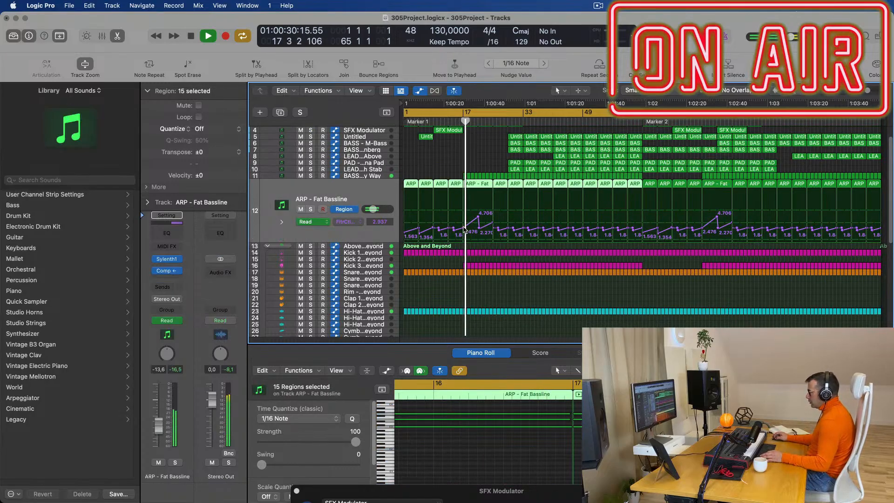
drag(466, 229, 496, 230)
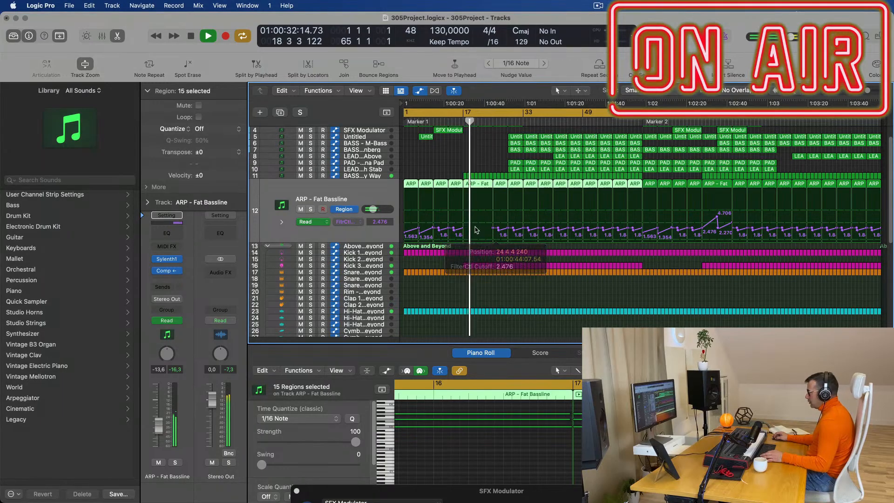
key(super+Right)
key(super+Right)
key(super+Right)
key(super+Right)
key(super+Right)
key(super+Right)
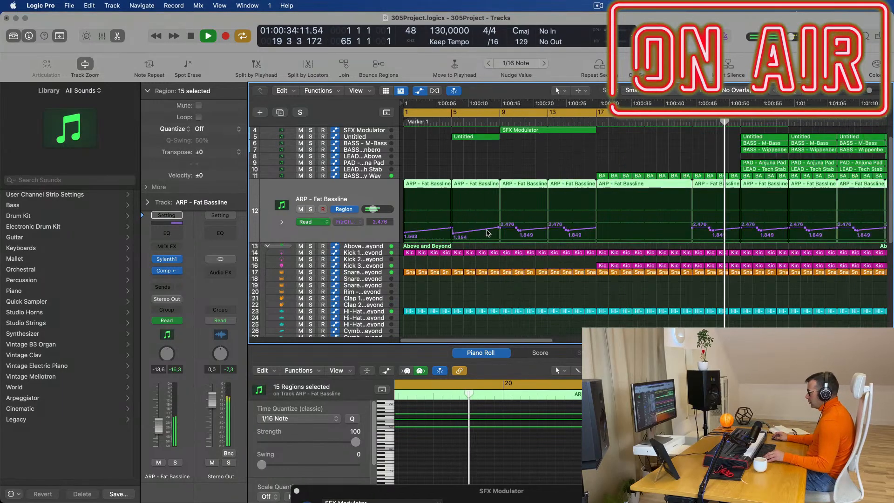
scroll(522, 230, left, 5)
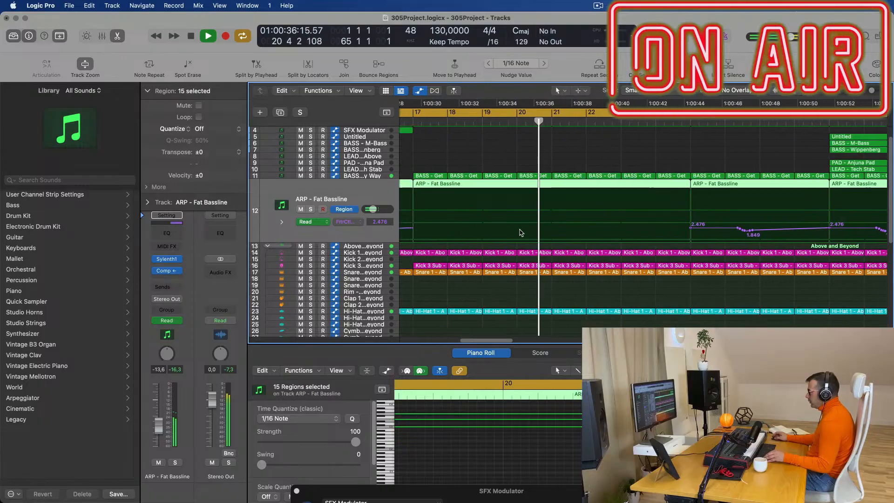
drag(487, 229, 622, 228)
key(Return)
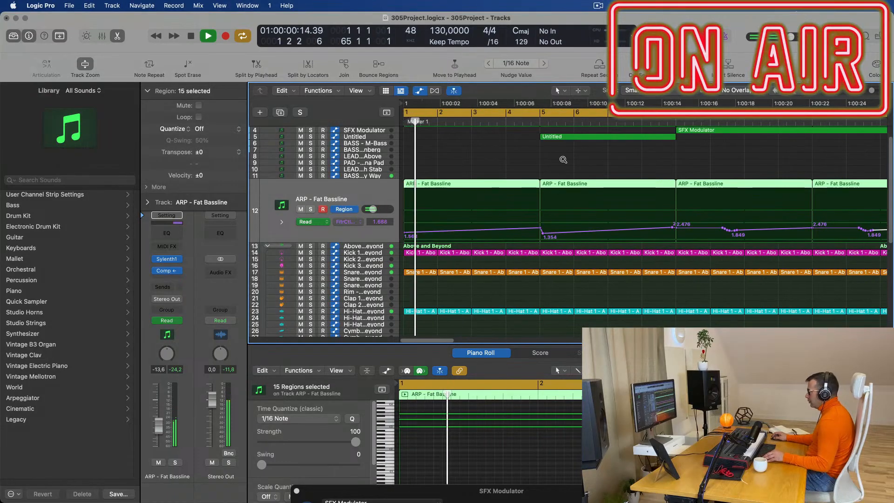
- Play from bar 16 and lower the ARP - Fat Bassline filter cutoff automation at bar 21 to about 1.663
key(super+Left)
key(super+Left)
key(super+Left)
key(super+Left)
key(super+Left)
click(477, 121)
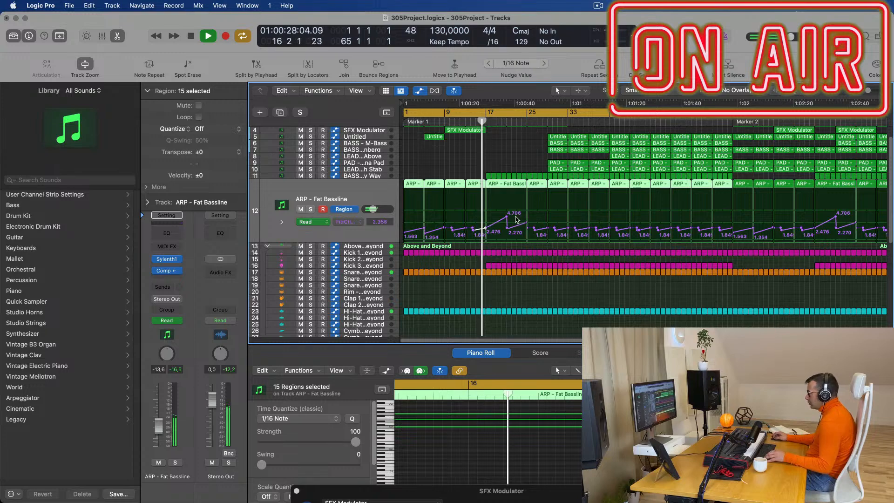
drag(508, 224, 506, 229)
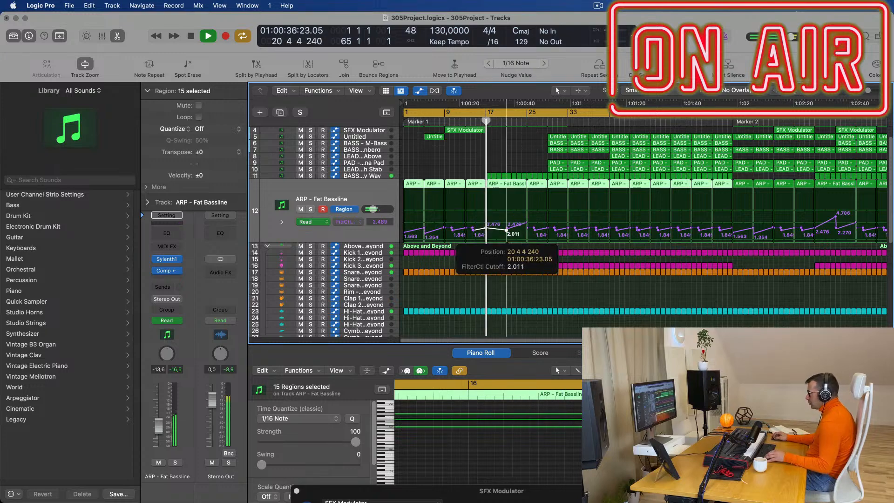
click(508, 229)
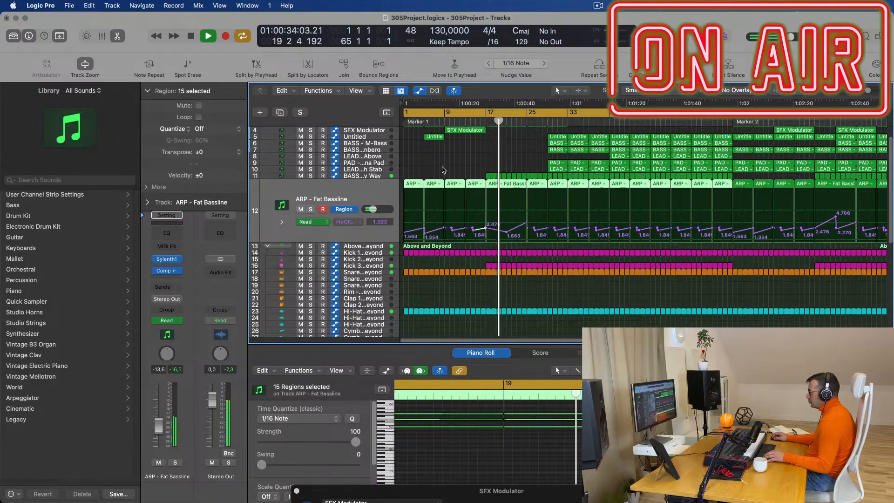
- Delete the eight BASS - Get Outta My Way regions from bar 17 up to bar 25 on track 11
drag(473, 173, 526, 177)
key(Delete)
scroll(495, 173, down, 2)
scroll(496, 175, up, 3)
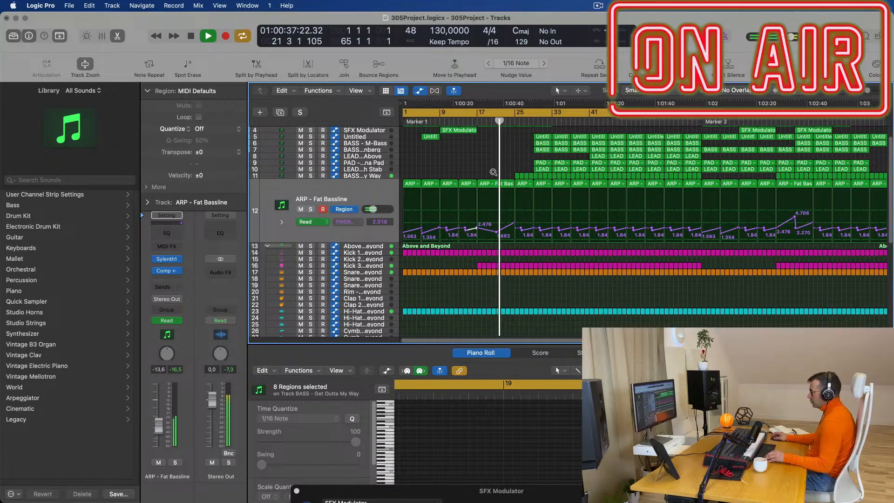
scroll(498, 173, up, 2)
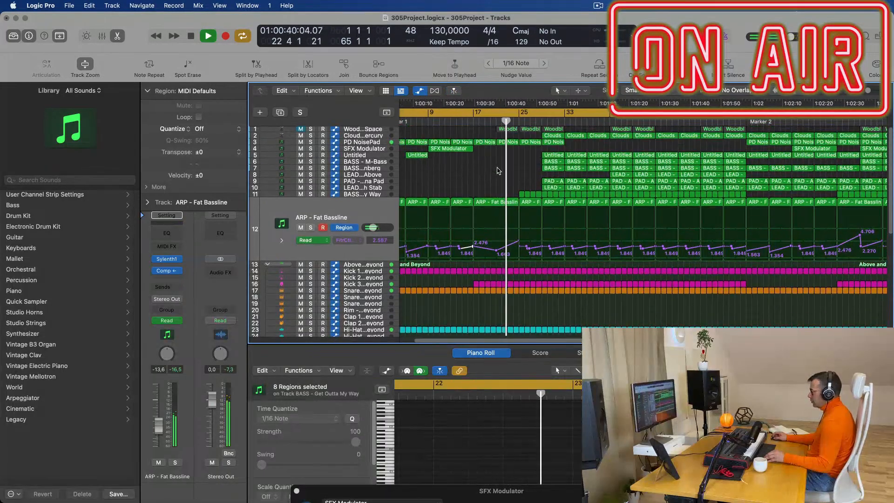
- Copy two BASS - M-Bass regions to bars 17 and 21 on track 6 and play from bar 16
click(468, 121)
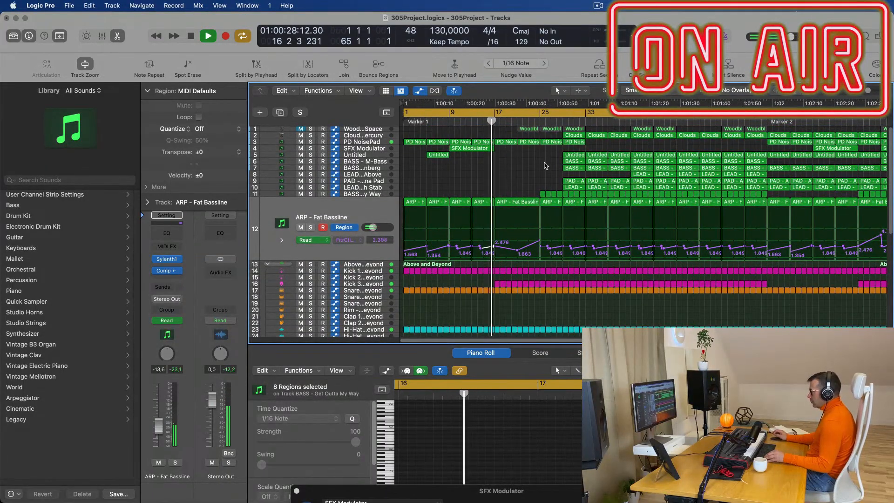
drag(547, 162, 508, 166)
drag(487, 121, 487, 121)
click(489, 121)
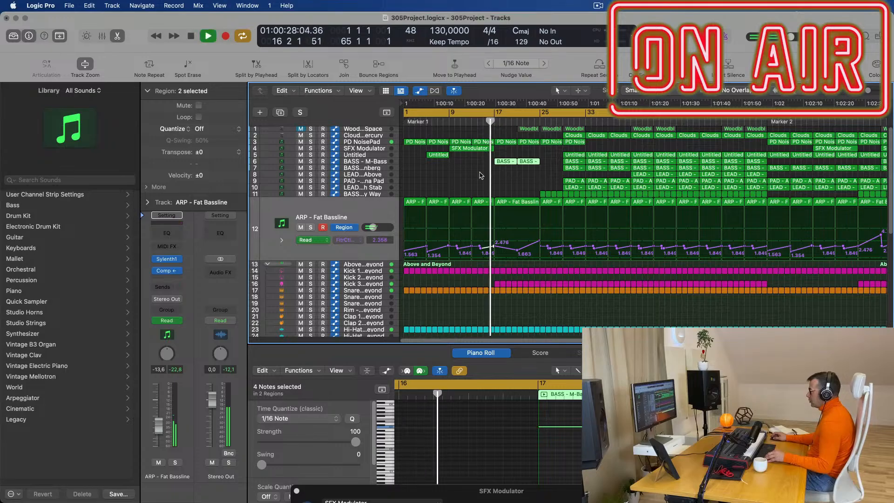
scroll(484, 175, down, 5)
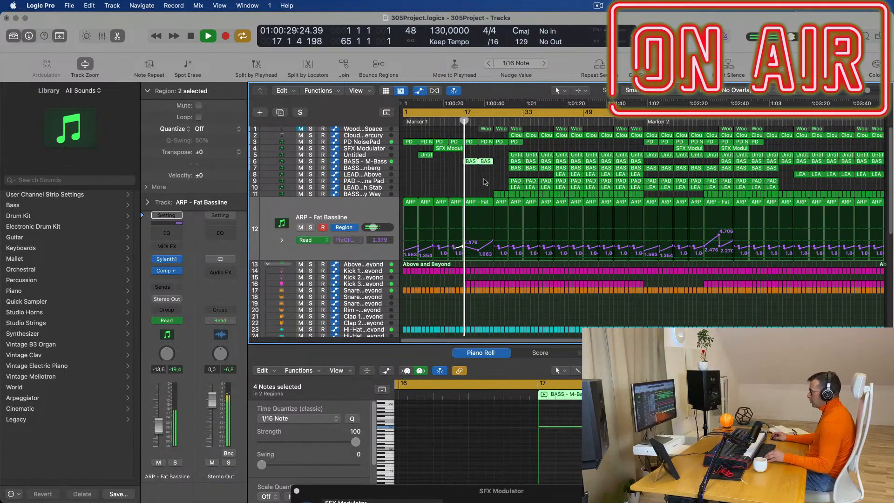
scroll(484, 182, up, 1)
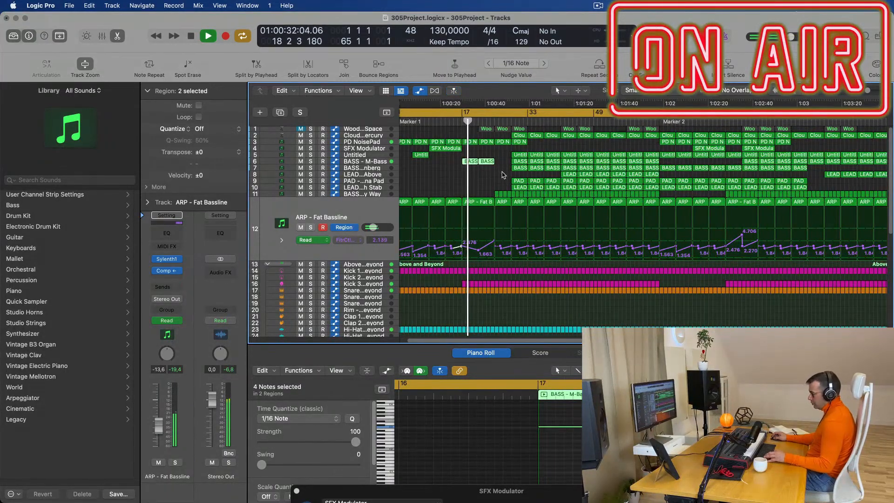
- Undo the M-Bass region copies and delete the regions at bar 29 on the Untitled track and the two bass tracks 6 and 7
key(super+z)
drag(503, 155, 518, 168)
key(Delete)
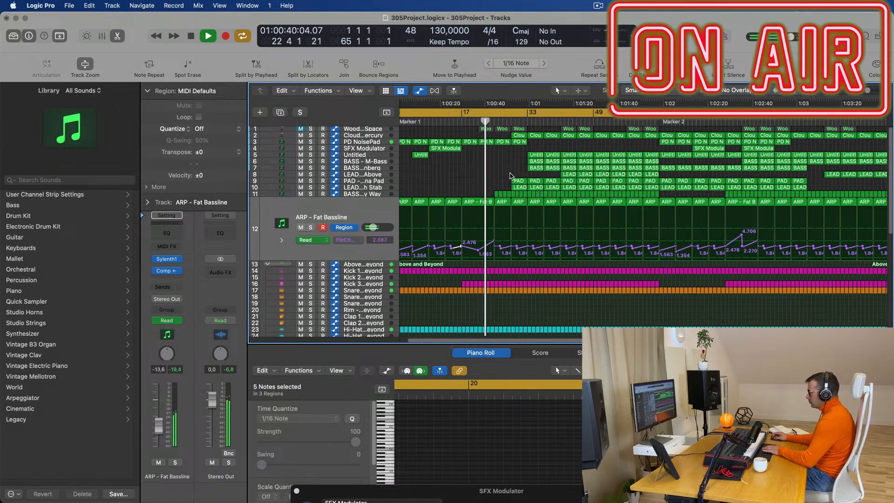
- Delete the LEAD - Tech Stab, PAD - Anjuna Pad and Clouds of Mercury regions at bar 29
click(518, 187)
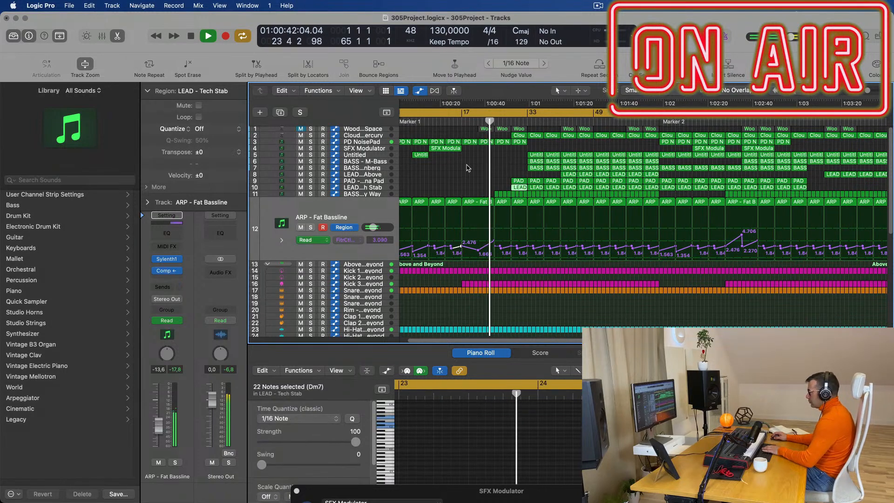
key(Delete)
click(519, 181)
key(Delete)
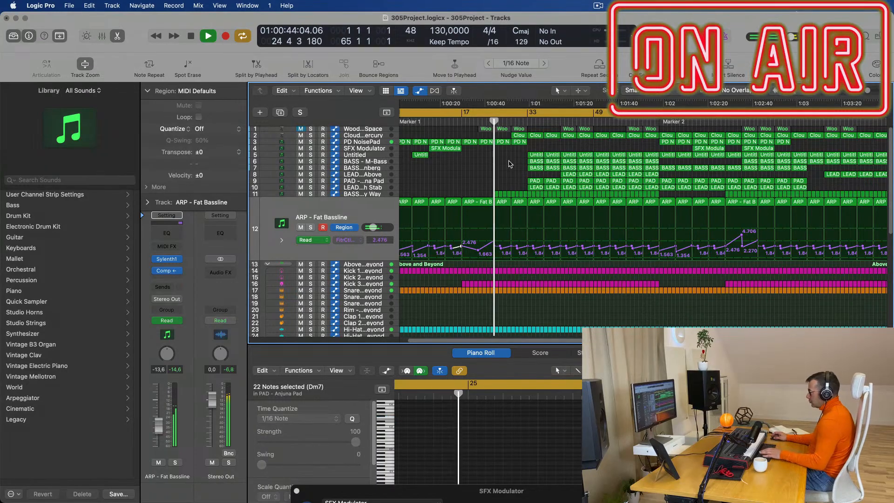
click(521, 137)
key(Delete)
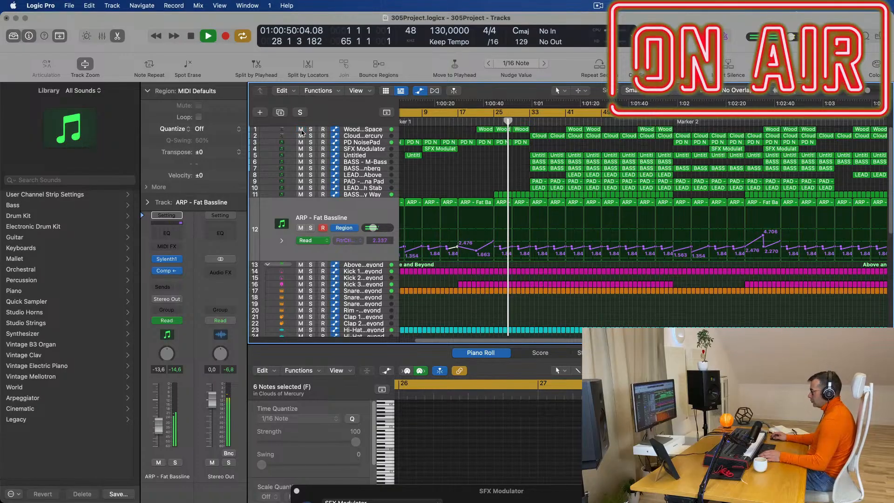
- Play from bar 17 and delete the three regions between bars 21 and 33 on track 1
click(459, 123)
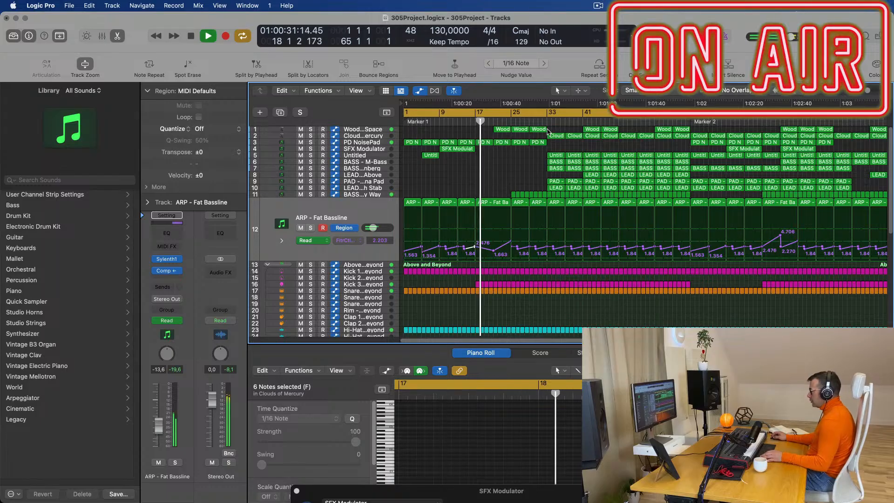
drag(499, 133, 536, 132)
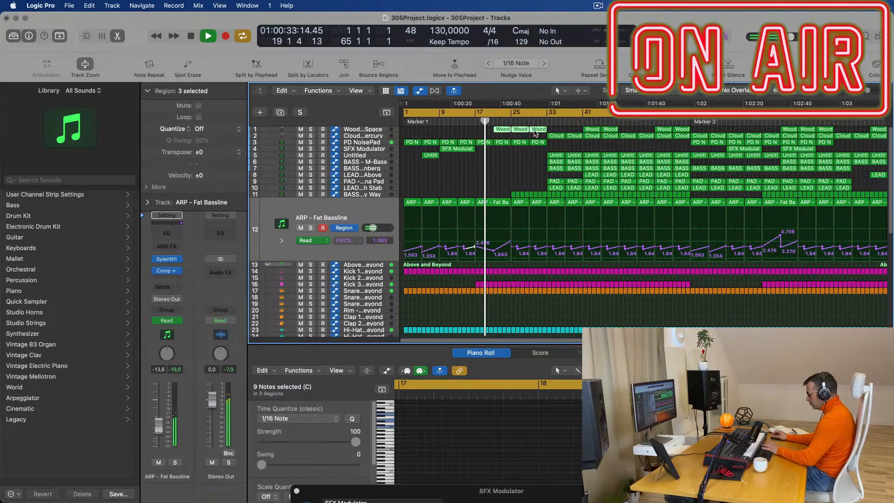
key(Delete)
key(super+Left)
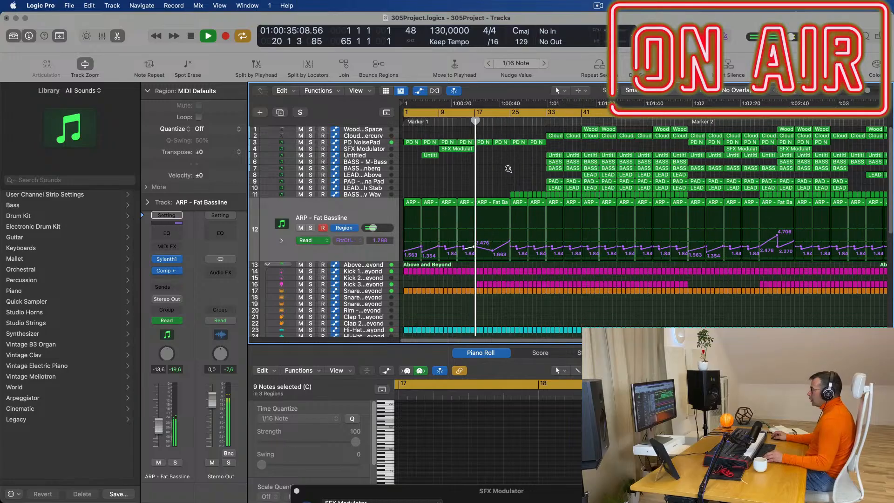
key(super+Right)
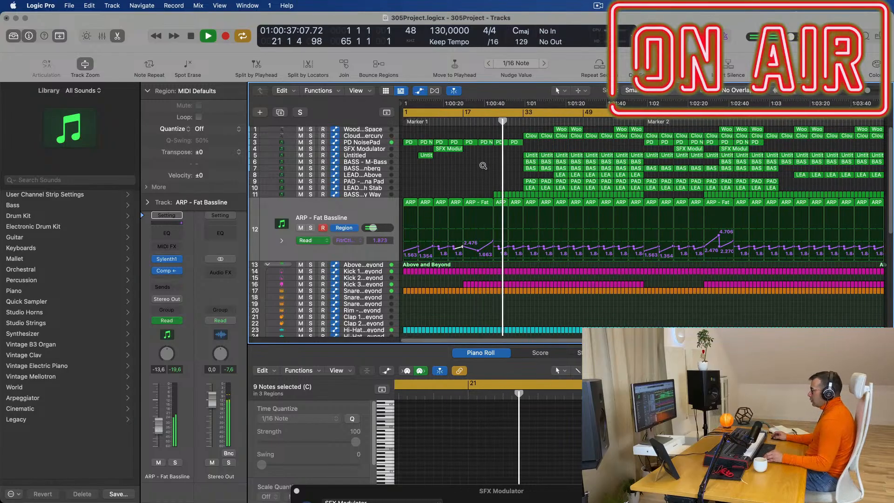
scroll(507, 225, up, 3)
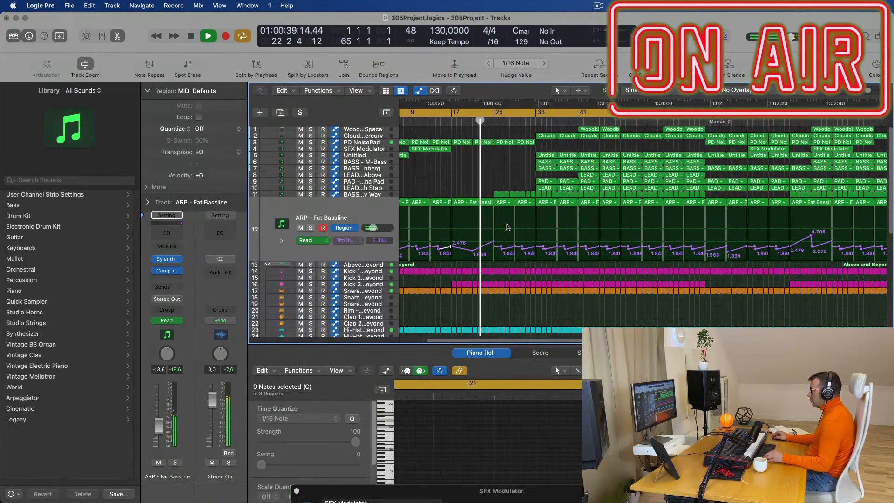
- Set the Snare 2 - Modern TR-707 track volume to -7.0 dB and adjust its Bus 6 and Bus 2 send levels
scroll(507, 224, down, 4)
scroll(511, 227, down, 4)
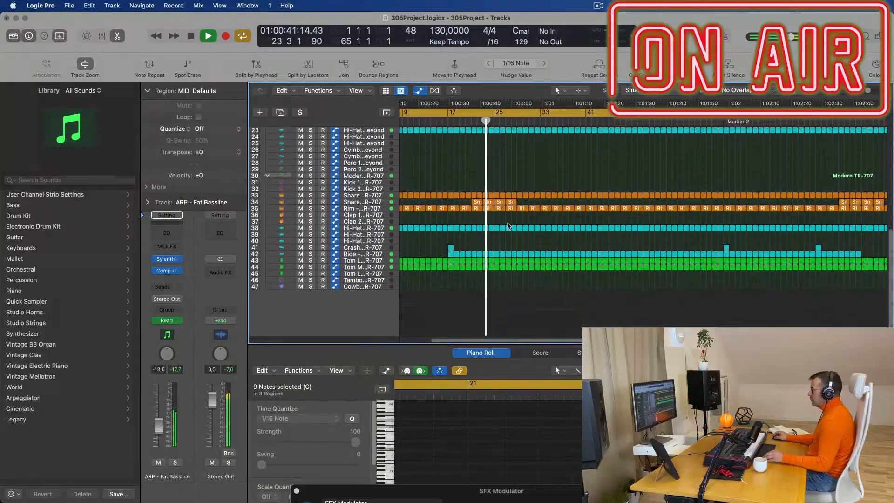
click(372, 203)
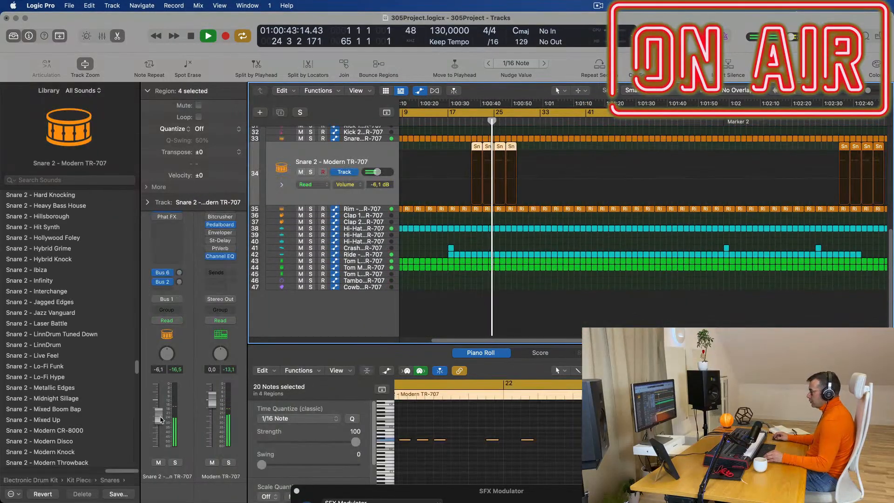
click(179, 272)
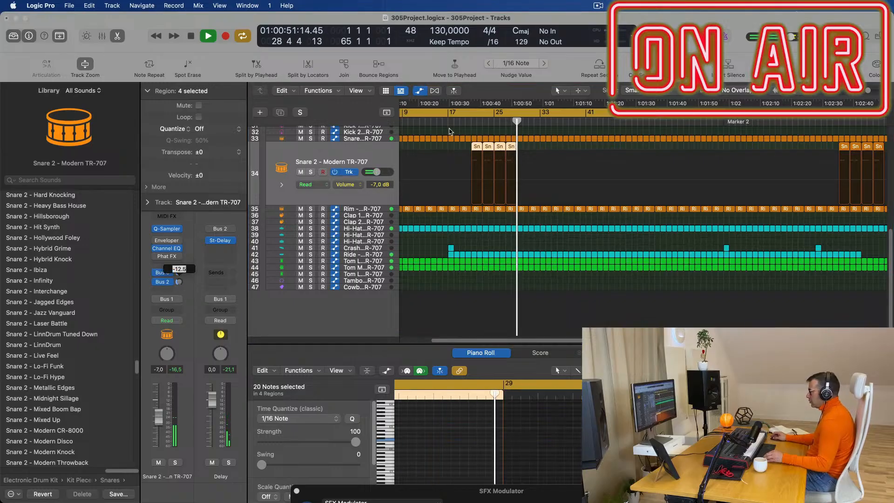
- Repeat the four Snare 2 - Modern TR-707 regions once so that they continue from bar 29 to bar 37
scroll(553, 204, up, 10)
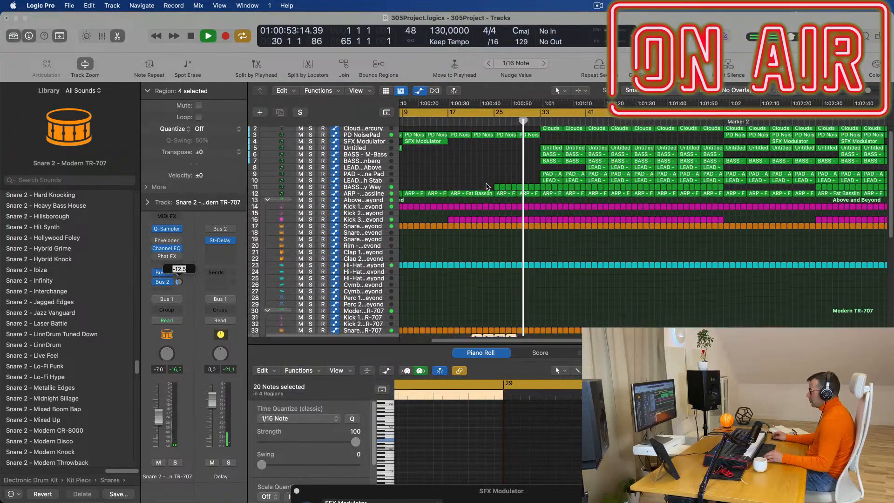
scroll(525, 260, down, 1)
drag(528, 272, 473, 272)
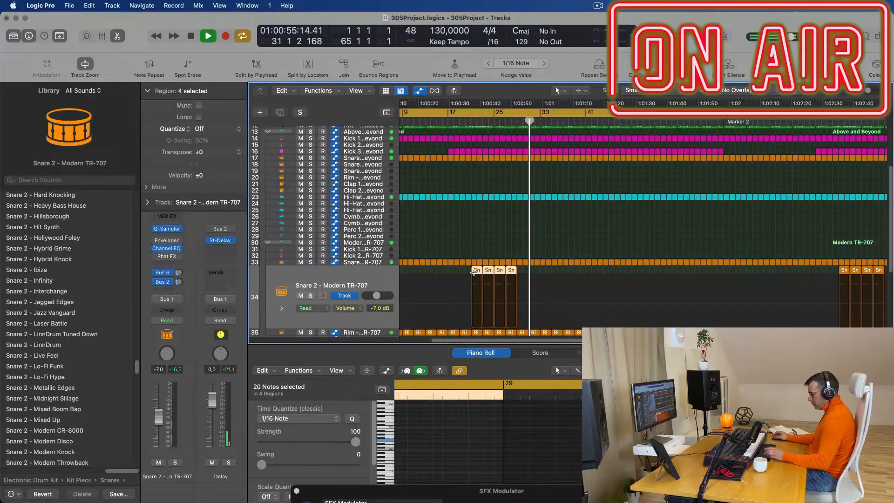
key(super+r)
scroll(520, 230, up, 5)
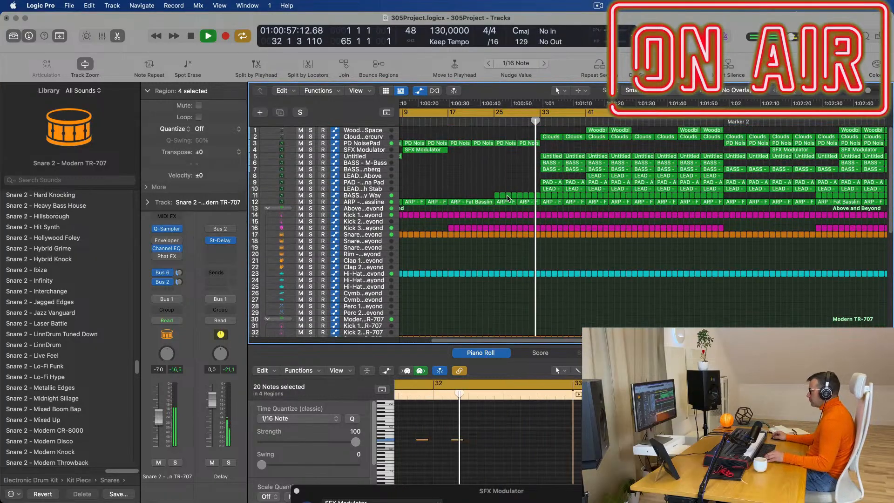
scroll(520, 133, down, 1)
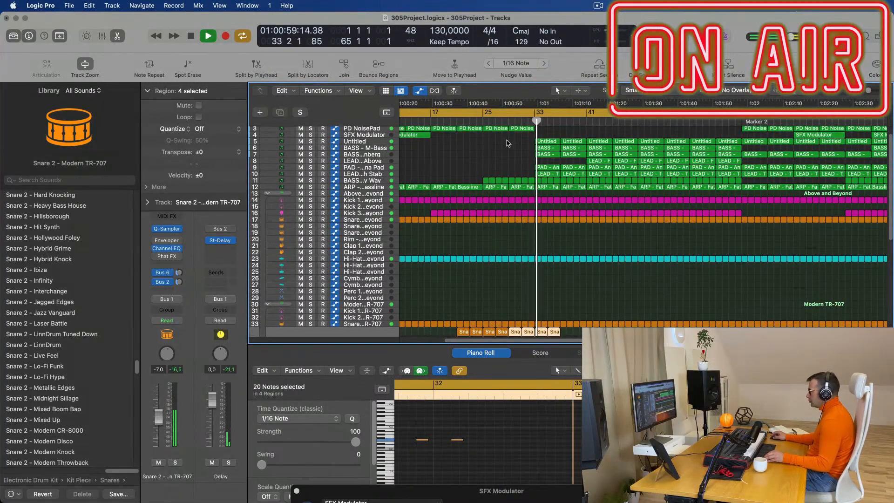
scroll(507, 141, up, 1)
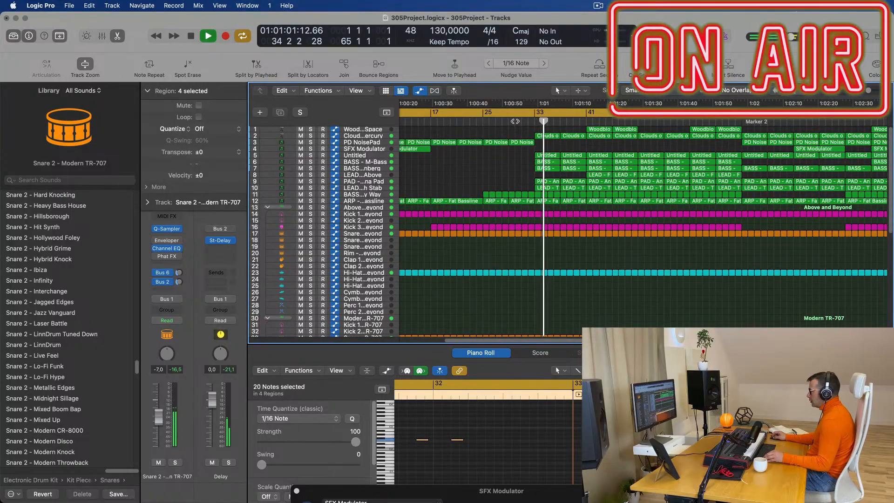
- Replay the passage before bar 33 and delete the Above and Beyond Snare 1 and Hi-Hat regions between bars 33 and 41 on tracks 17 and 23
click(515, 122)
key(super+Right)
key(super+Left)
key(super+Left)
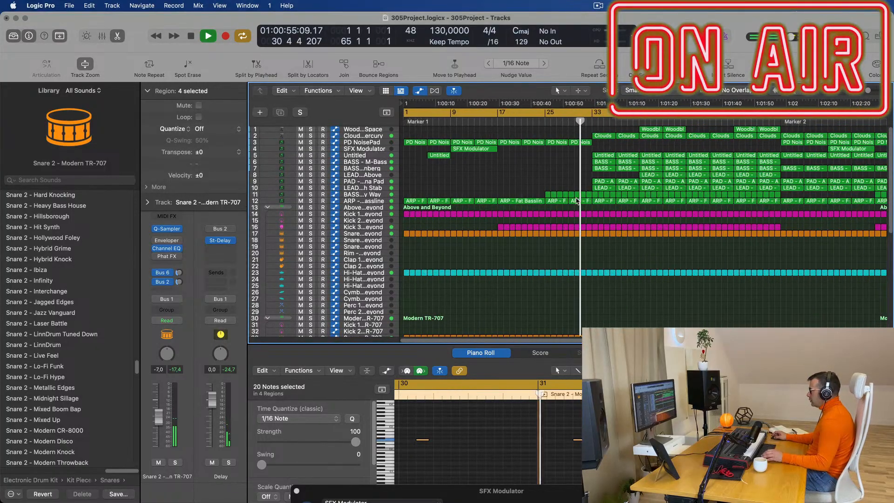
key(Return)
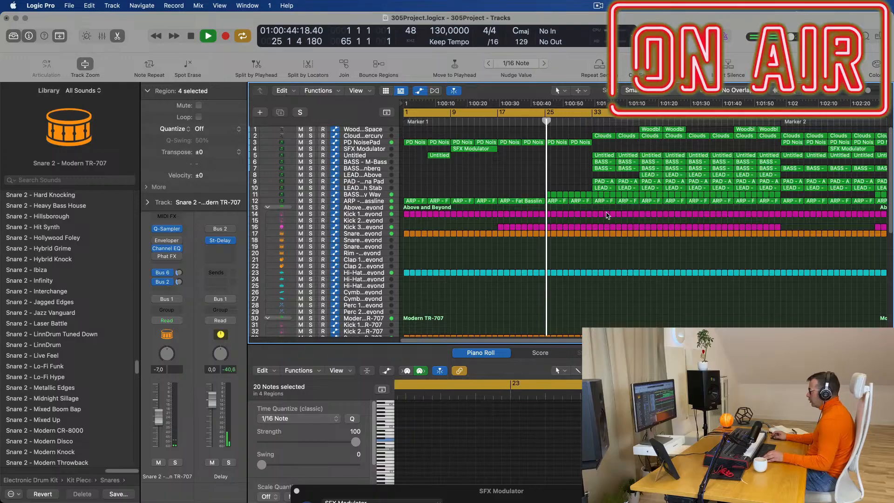
click(595, 234)
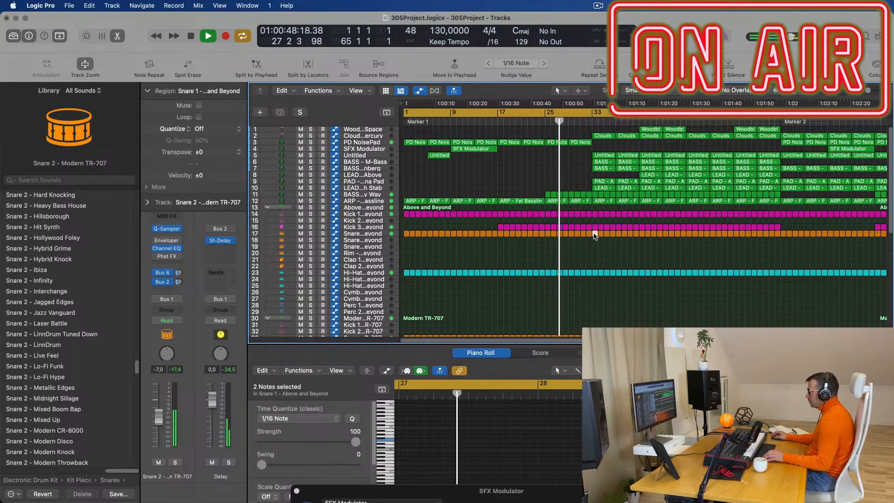
key(Delete)
drag(594, 237, 638, 164)
key(BackSpace)
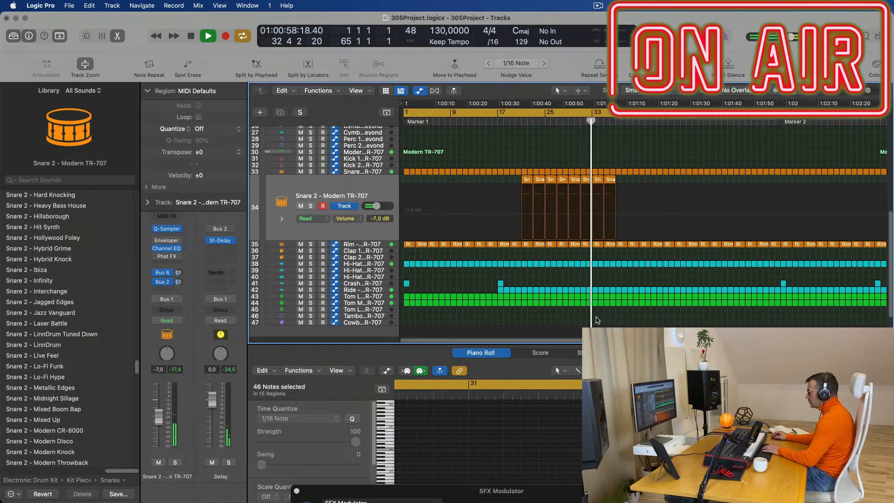
- Delete the Ride and Tom regions between bars 33 and 41 on tracks 42 to 44 and replay from about bar 30
drag(604, 316, 641, 282)
key(BackSpace)
scroll(656, 240, up, 8)
click(578, 120)
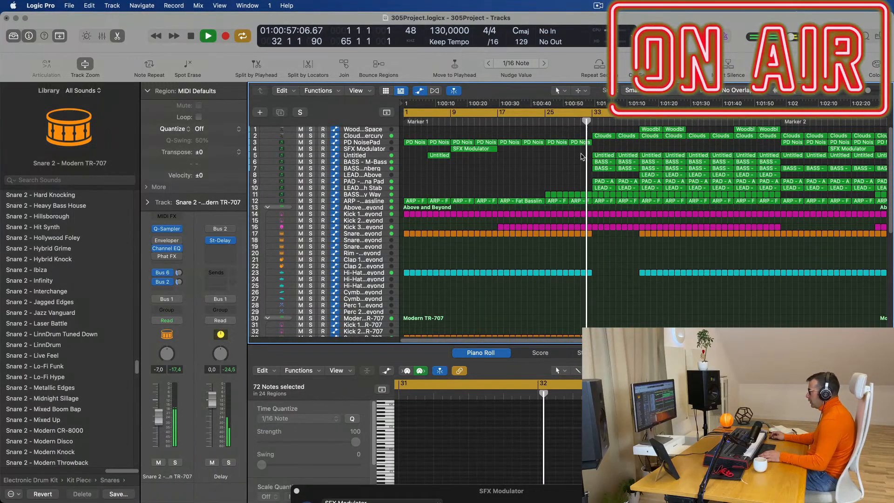
- Delete the four regions from bar 33 up to bar 49 on the Untitled track 5
click(385, 156)
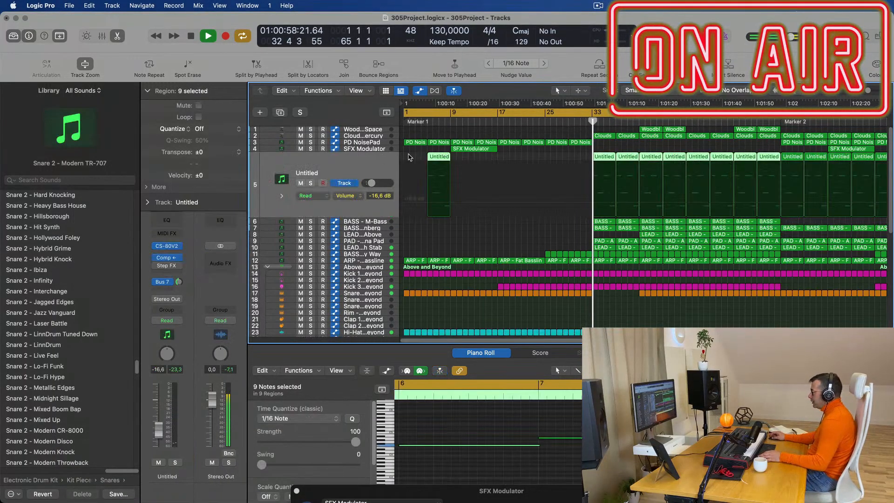
click(630, 148)
drag(600, 150, 683, 166)
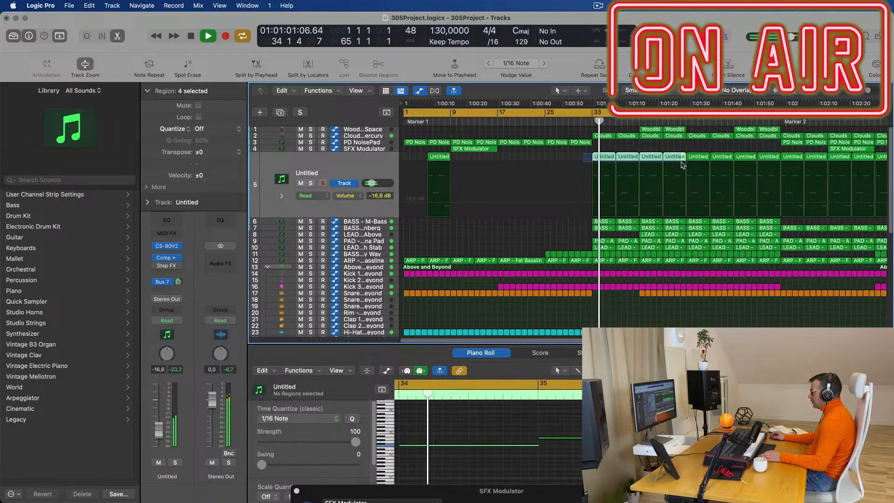
key(Delete)
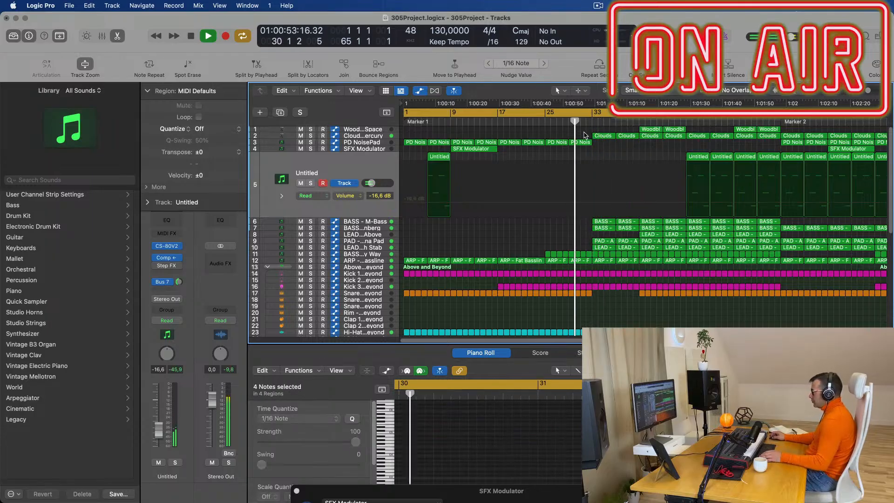
- Delete the two Clouds of Mercury regions at bars 33 and 37 on track 2
click(603, 136)
key(Delete)
click(628, 136)
key(Delete)
scroll(629, 159, down, 5)
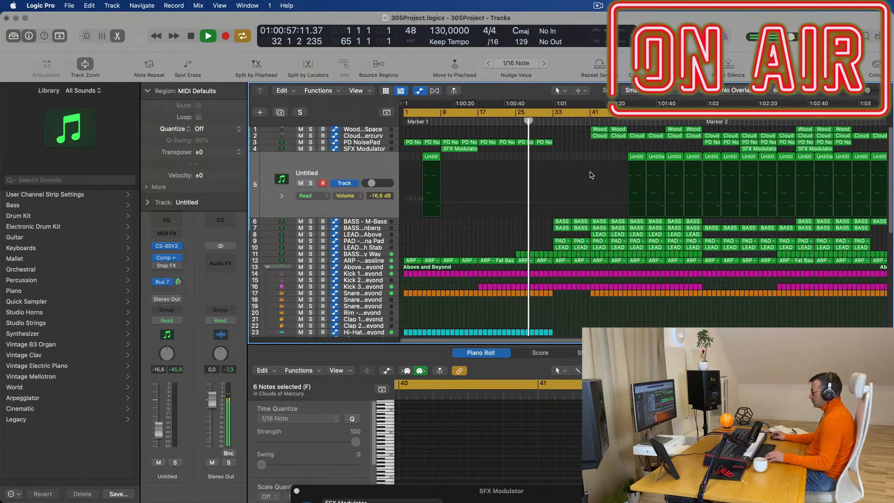
scroll(548, 214, up, 5)
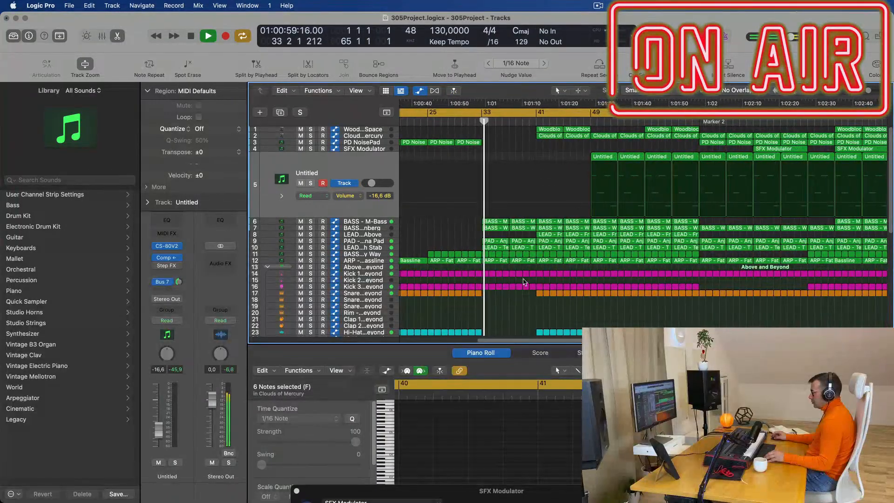
- Delete the Snare 2 regions at bars 33 and 35 and the eight Hi-Hat Closed - Modern TR-707 regions between bars 33 and 41
scroll(525, 281, down, 3)
scroll(526, 281, down, 5)
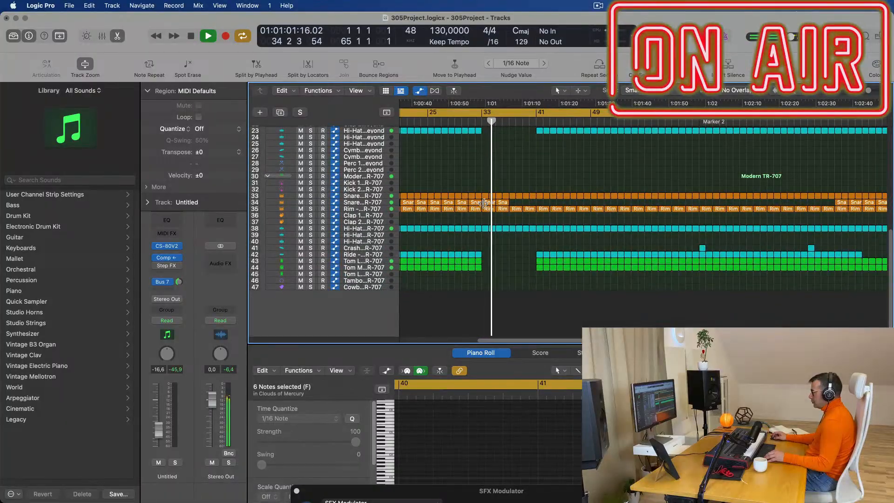
click(486, 202)
key(Delete)
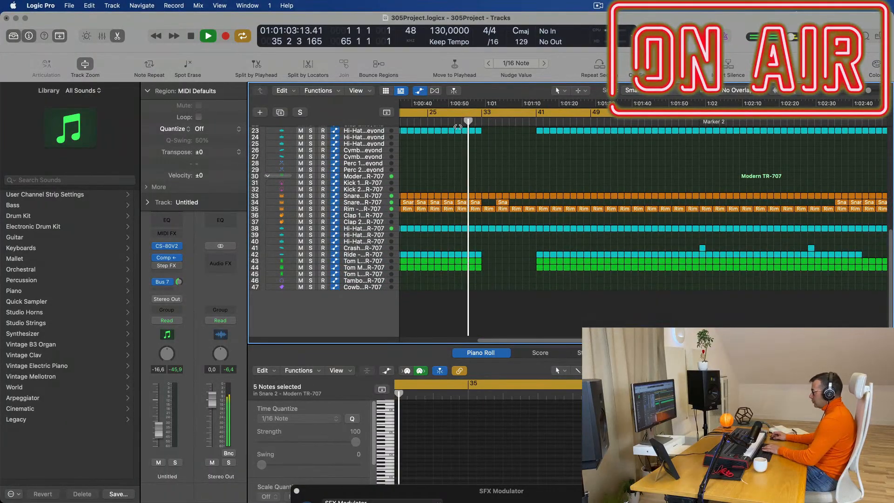
click(468, 122)
click(641, 202)
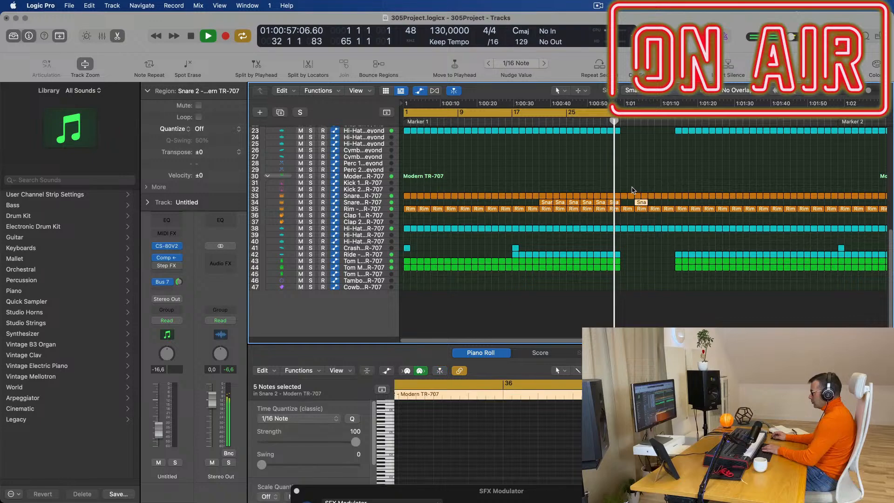
key(Delete)
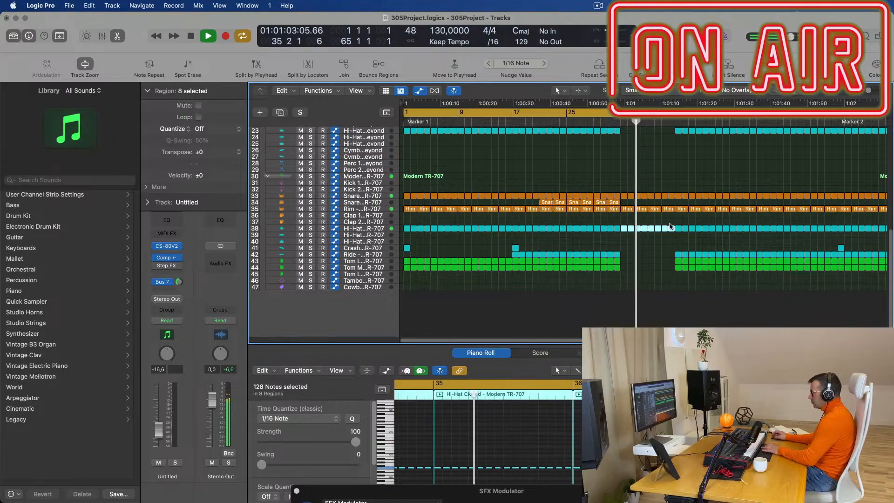
- Delete the Anjuna Pad and Tech Stab regions between bars 33 and 41 on tracks 9 and 10
scroll(668, 176, up, 2)
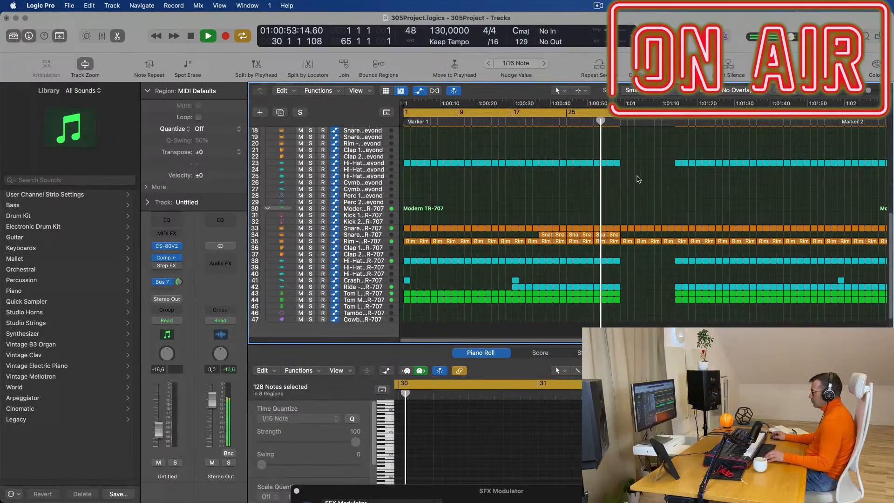
scroll(652, 177, up, 6)
scroll(635, 177, up, 3)
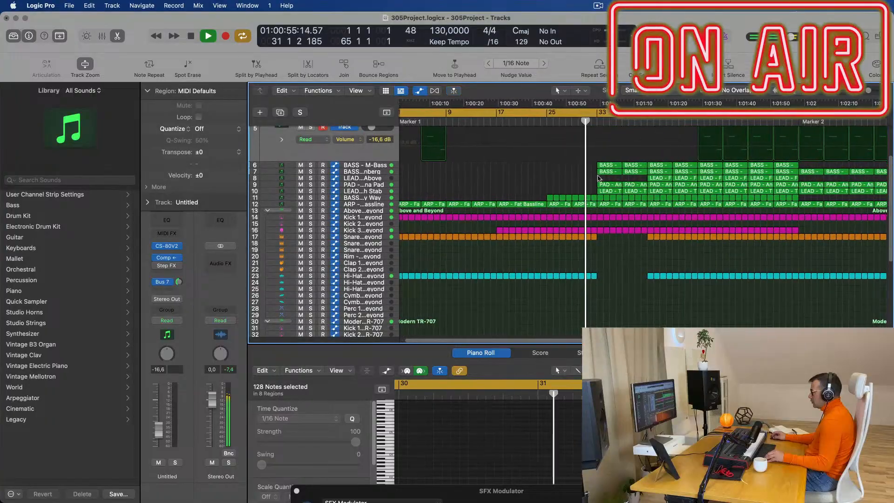
drag(562, 178, 636, 190)
key(Delete)
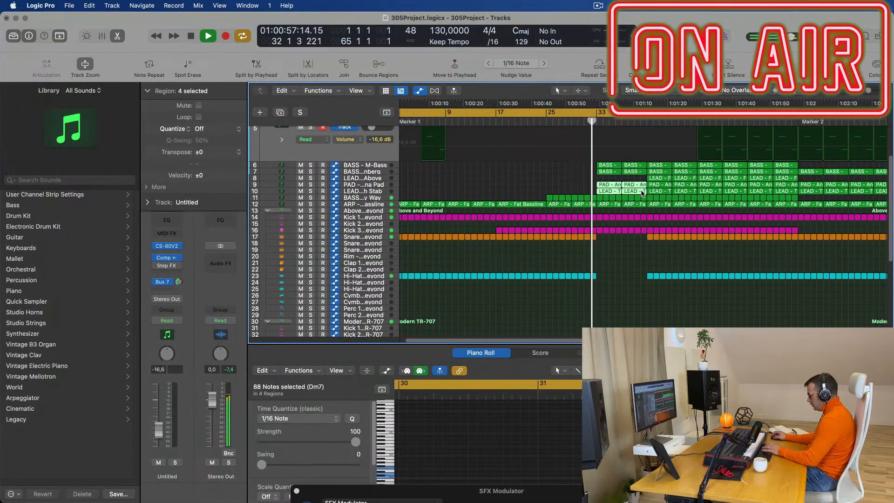
- Delete the eight BASS - Get Outta My Way regions from bar 33 up to bar 41 on track 11
drag(601, 192, 644, 198)
key(Delete)
key(super+Left)
key(super+Left)
key(super+Left)
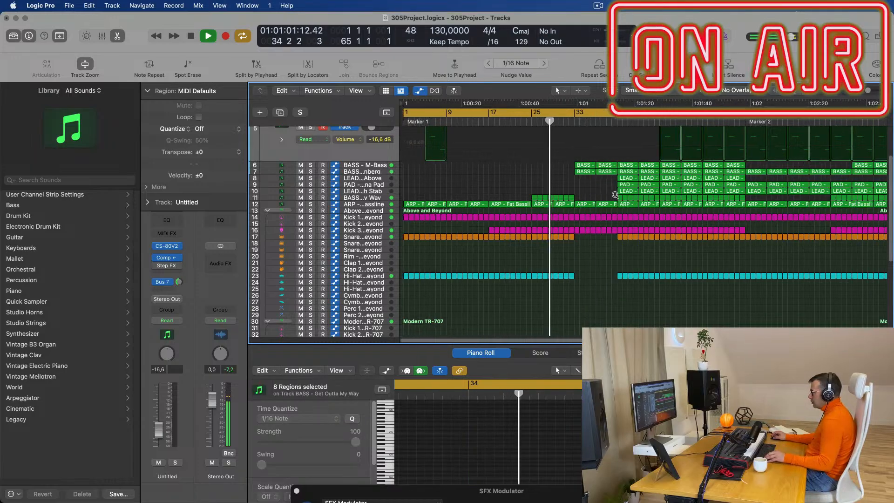
- Delete the LEAD, Anjuna Pad, Tech Stab and BASS - Get Outta My Way regions between bars 41 and 49 on tracks 8 to 11
key(super+Right)
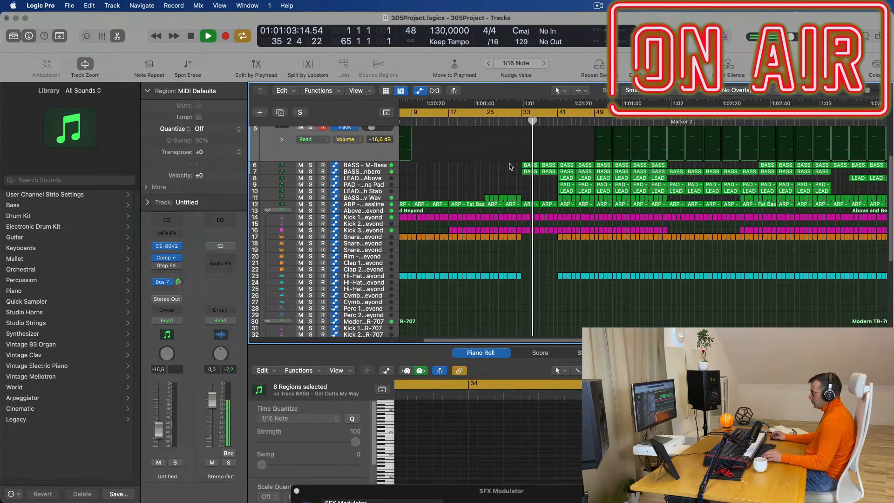
click(513, 121)
key(super+Right)
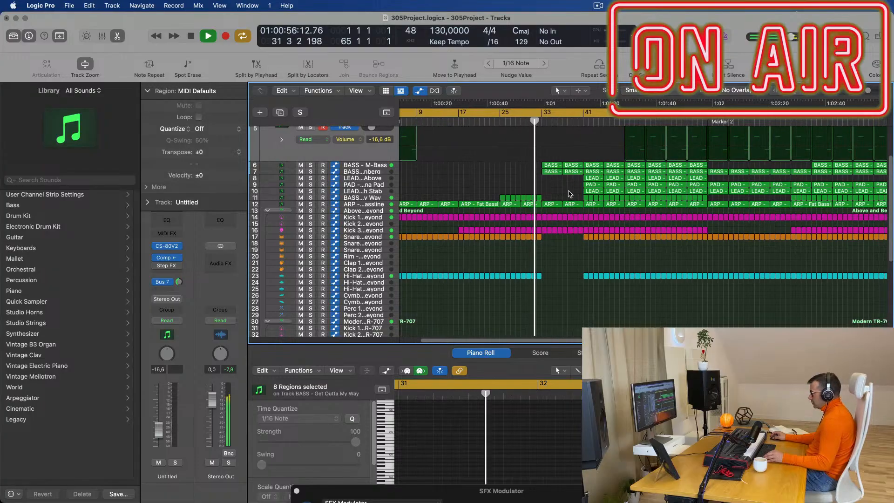
drag(578, 180, 608, 196)
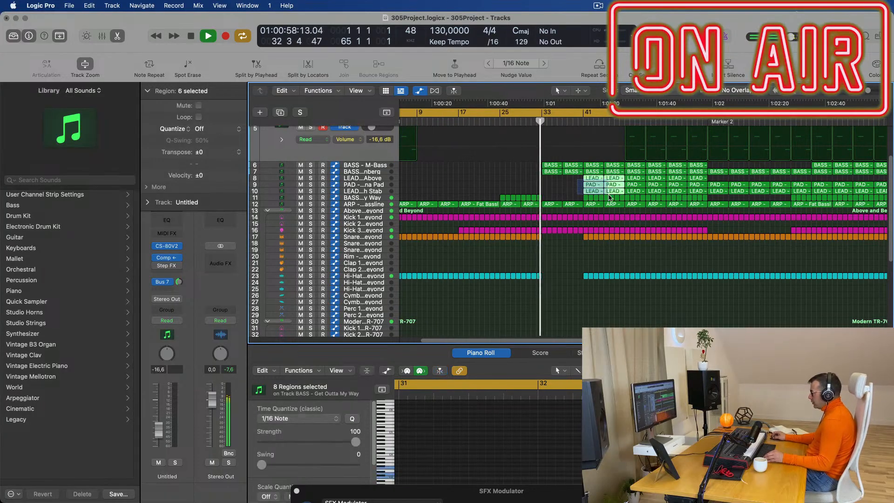
key(Delete)
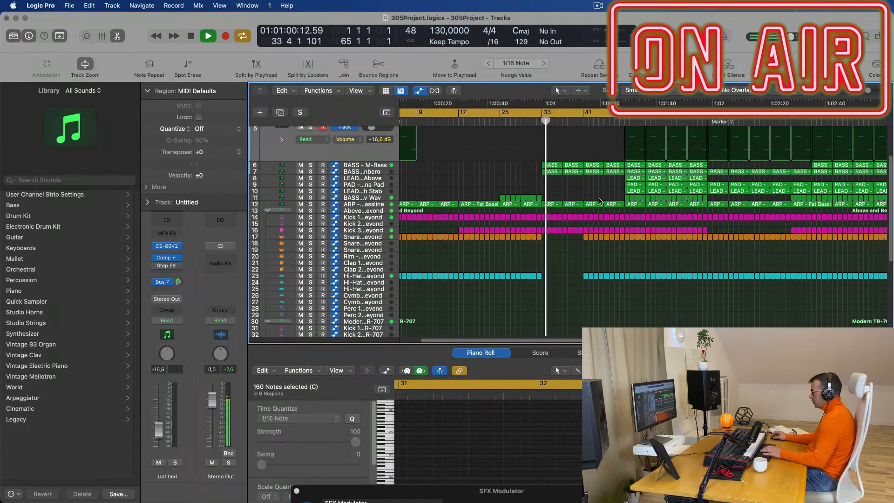
- Delete the two ARP - Fat Bassline regions at bars 33 and 37 on track 12
key(super+Left)
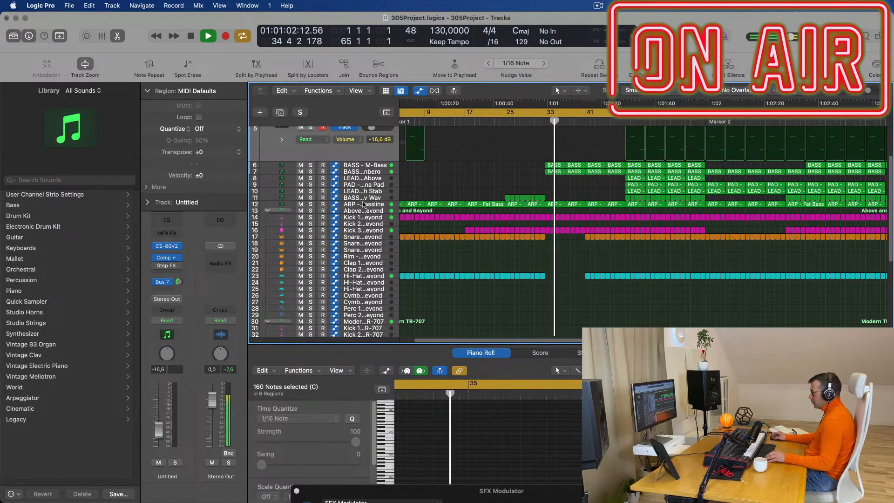
click(367, 205)
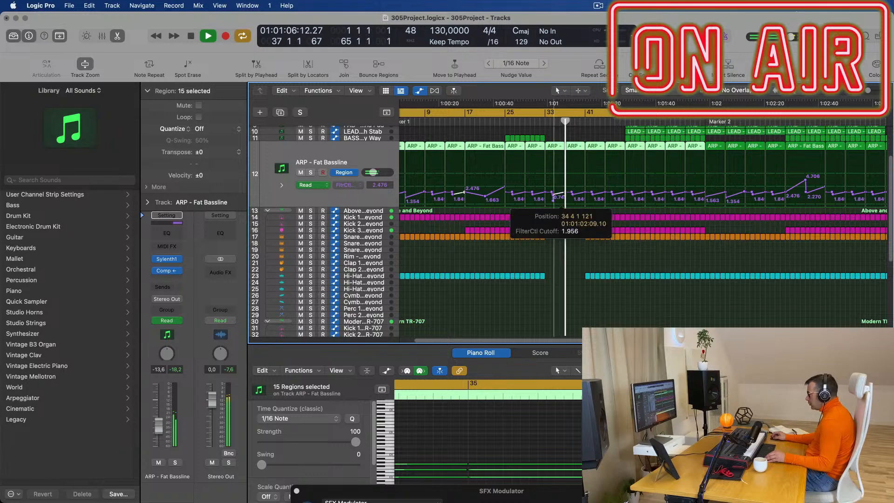
drag(552, 133, 578, 152)
key(BackSpace)
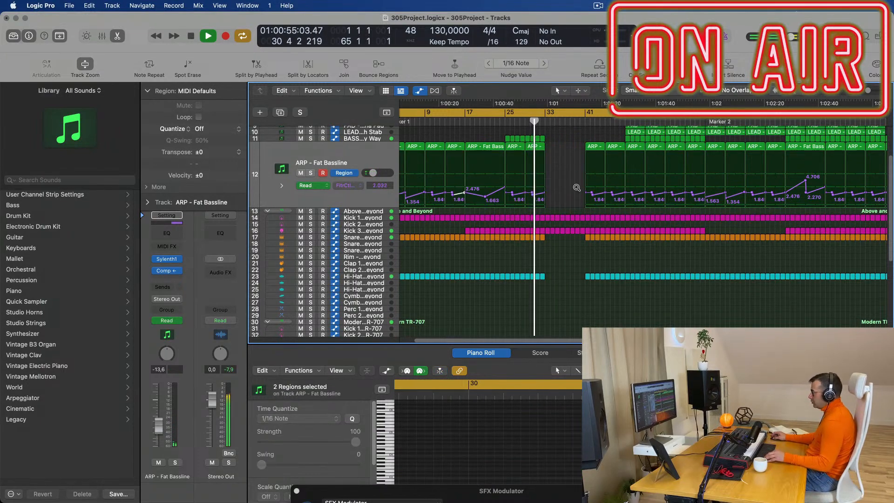
- Repeat the PD NoisePad region at bar 29 twice to fill bars 33 to 41 on track 3
key(super+Right)
key(super+Right)
scroll(584, 189, up, 5)
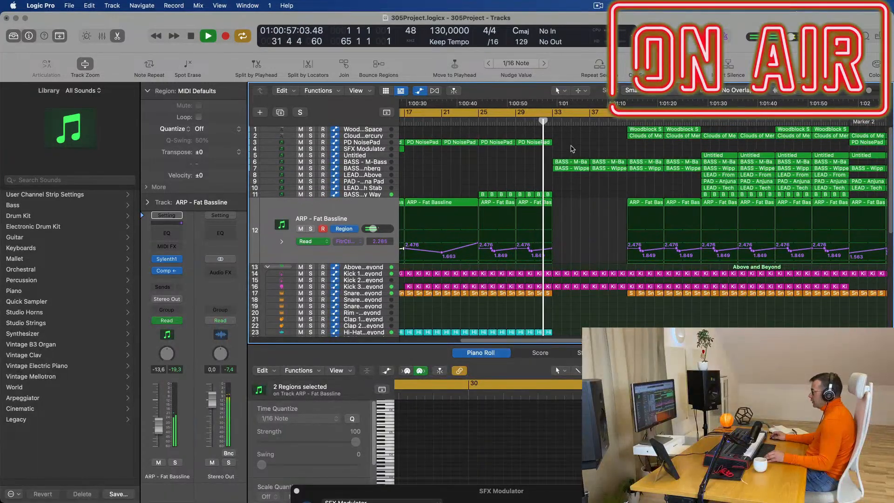
click(545, 143)
key(super+r)
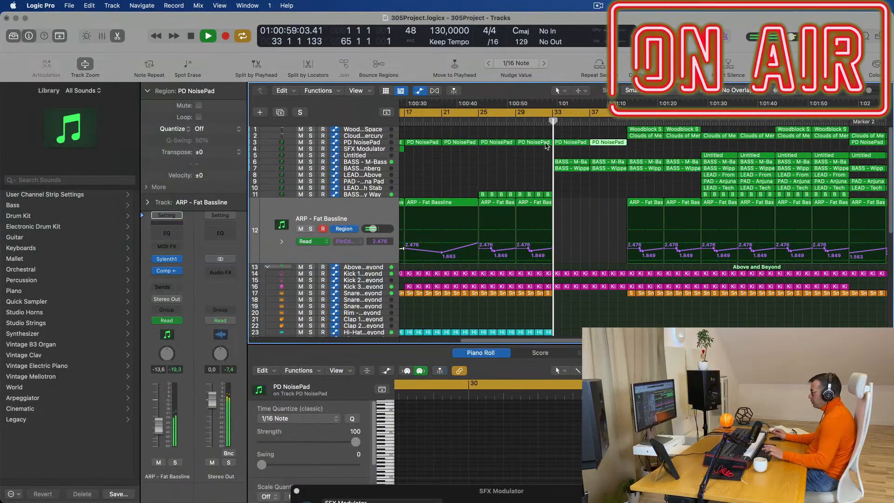
- Review the synth and drum tracks around the bars 33–41 break while it plays
key(super+Left)
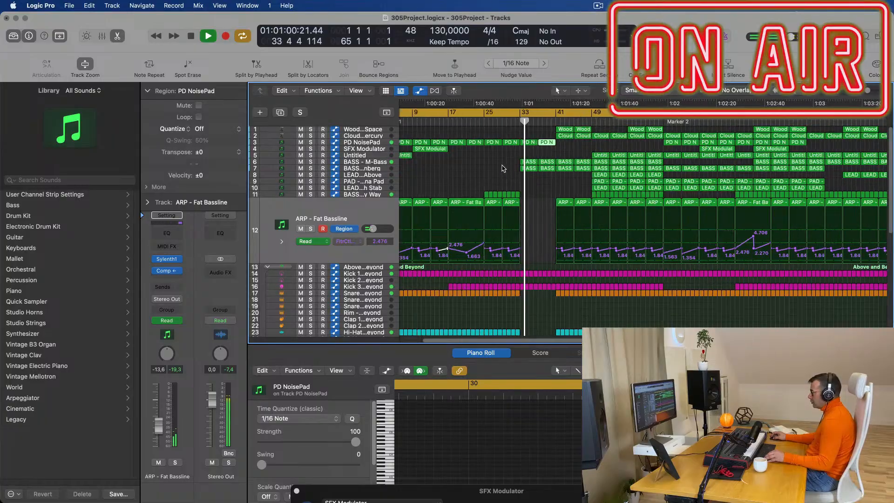
scroll(503, 176, down, 2)
scroll(509, 176, up, 3)
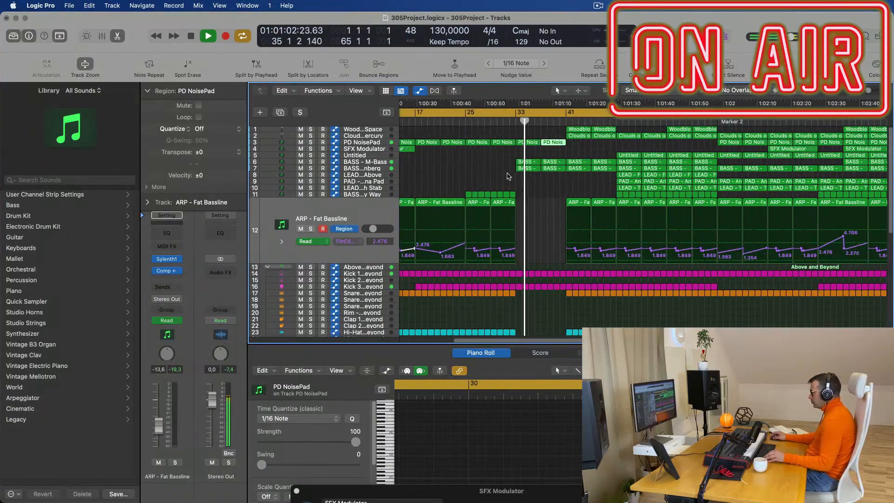
scroll(535, 181, down, 1)
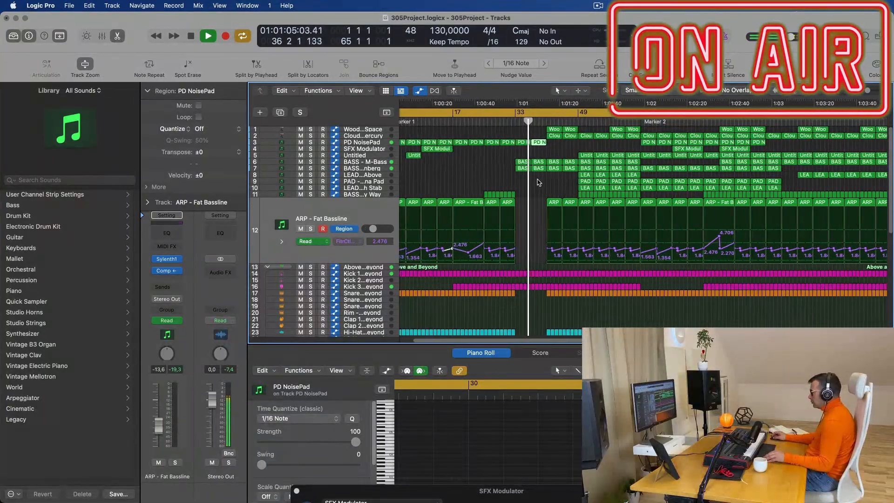
scroll(545, 181, up, 2)
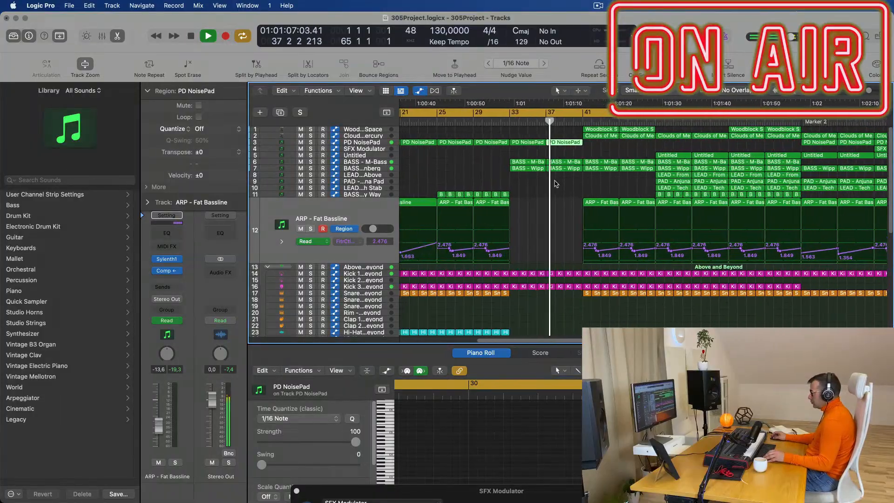
scroll(555, 181, down, 1)
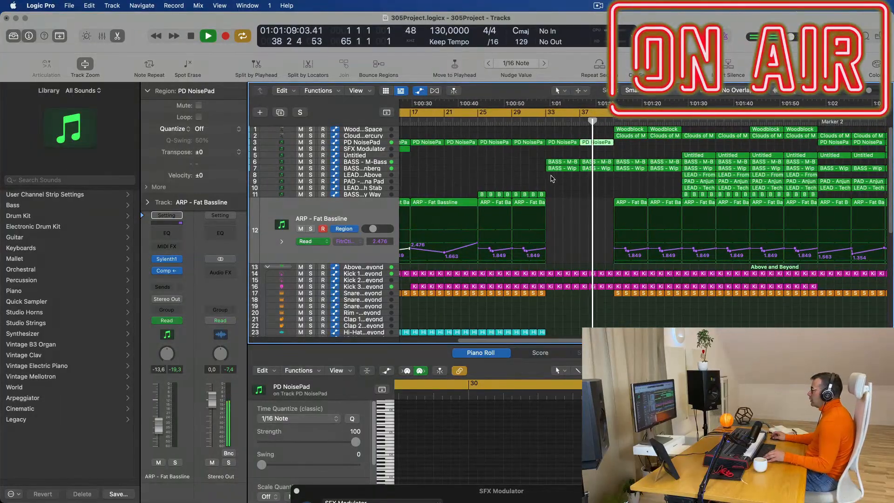
scroll(575, 183, down, 6)
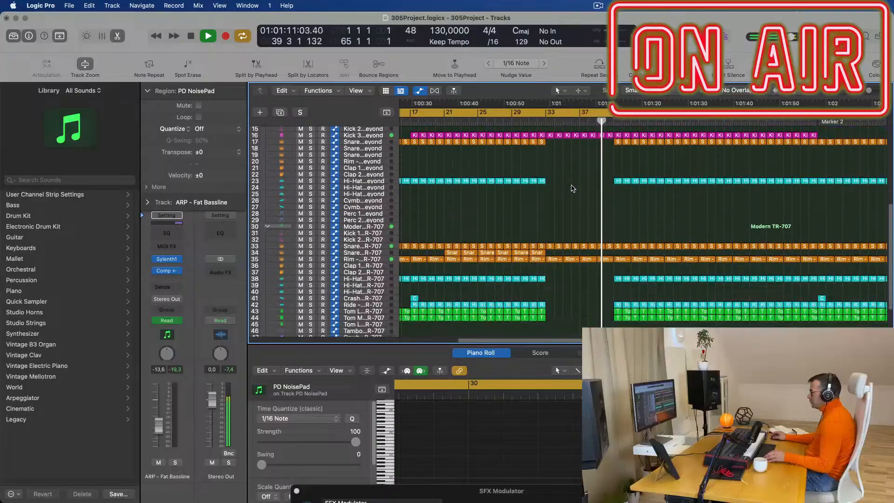
scroll(584, 203, down, 1)
scroll(601, 179, up, 6)
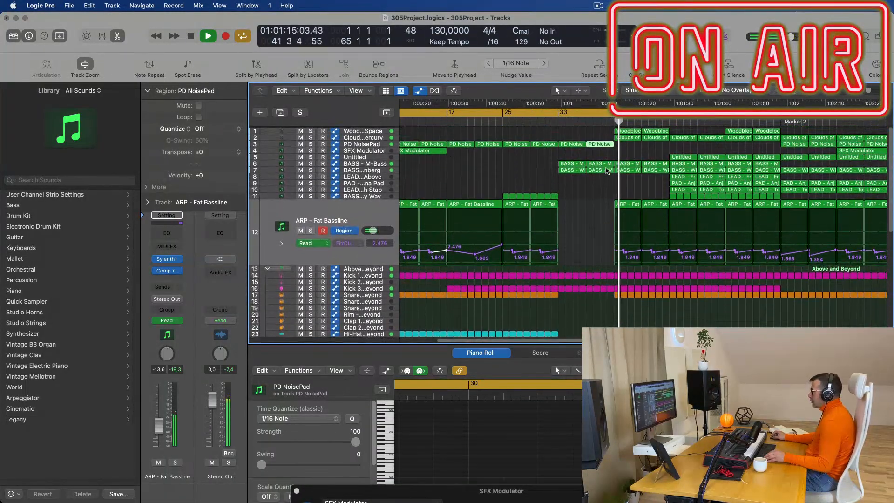
- Restart playback from bar 33 and delete the Woodblock and Clouds of Mercury regions at bars 41 and 45
click(558, 122)
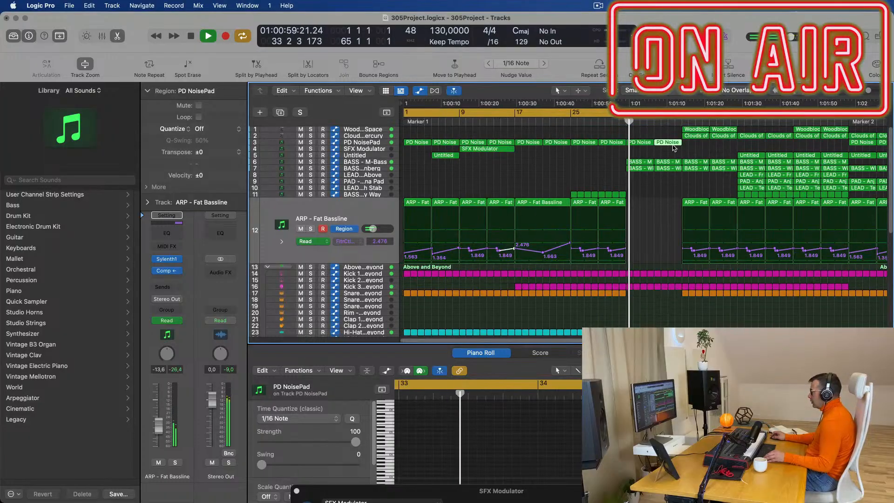
drag(674, 131, 731, 136)
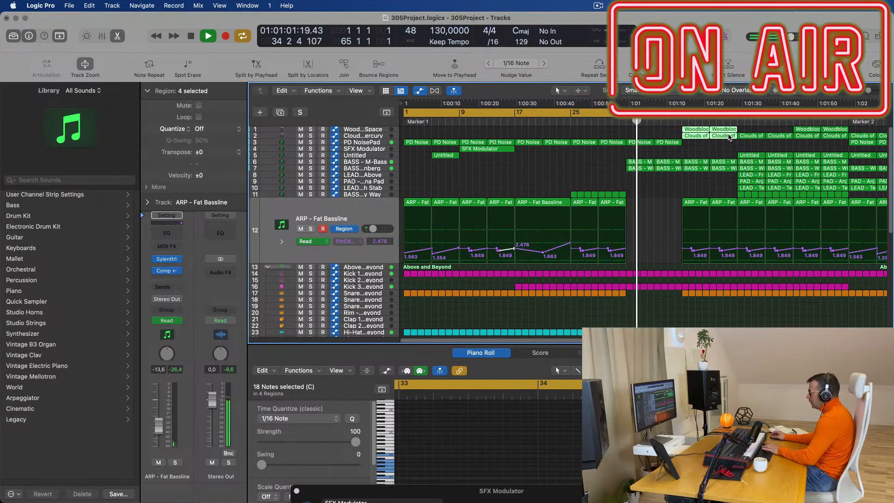
key(Delete)
- Place the bar 17 Crash - Modern TR-707 region at bar 41 on track 41
key(super+Left)
key(super+Left)
key(super+Left)
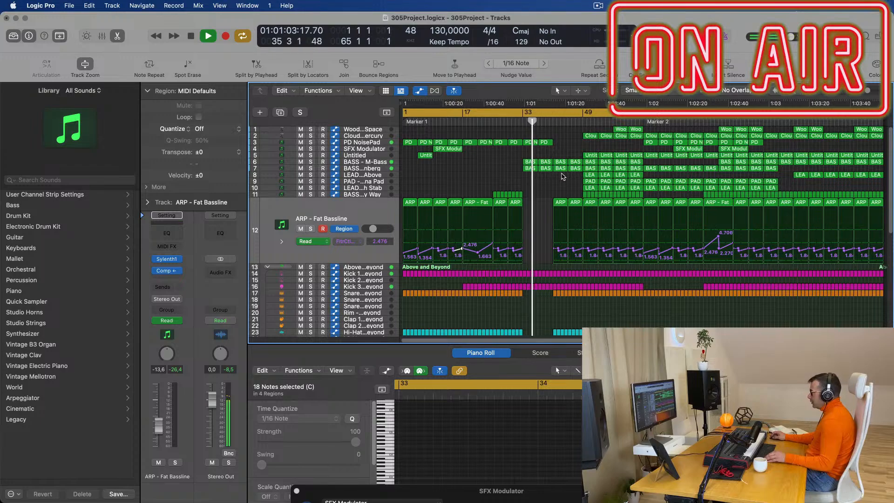
scroll(512, 209, down, 10)
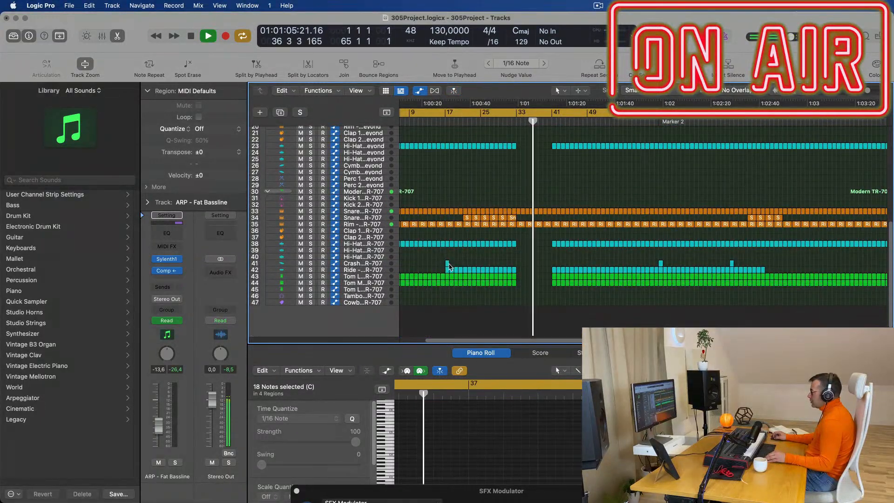
drag(448, 264, 554, 264)
scroll(534, 206, up, 10)
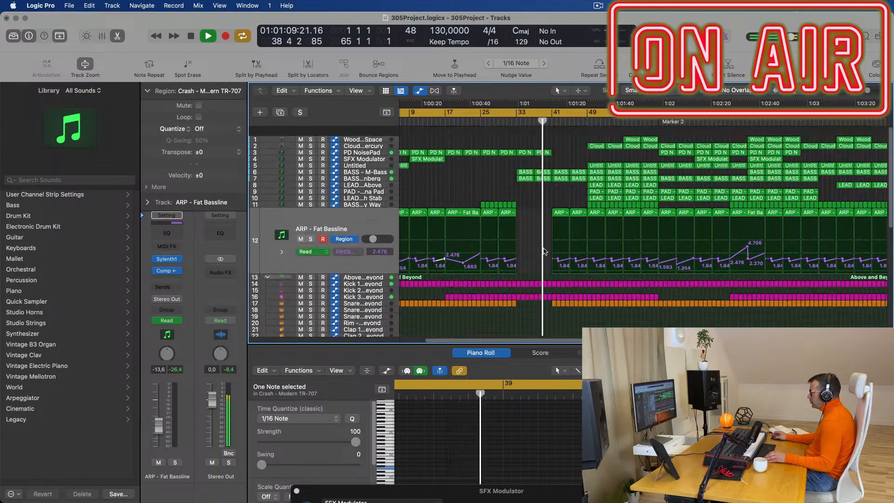
- Play the arrangement from bar 33 and again from bar 41 to check the break and its transition
scroll(535, 204, down, 1)
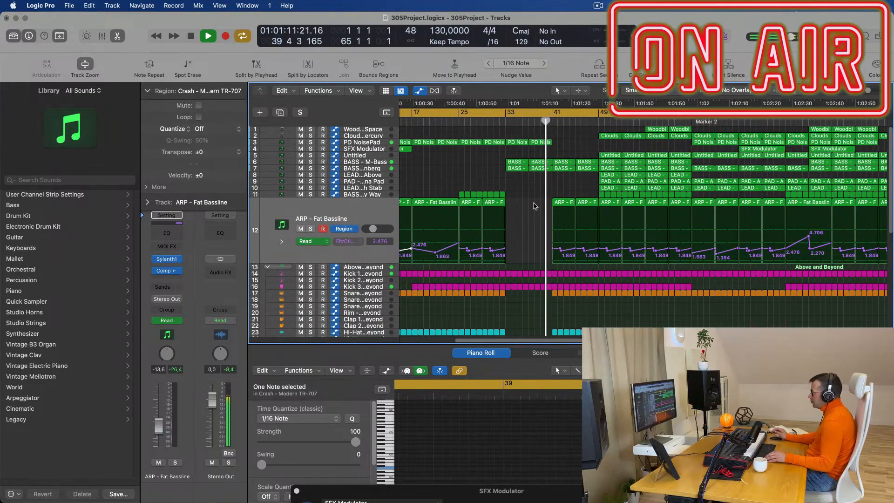
scroll(501, 186, down, 1)
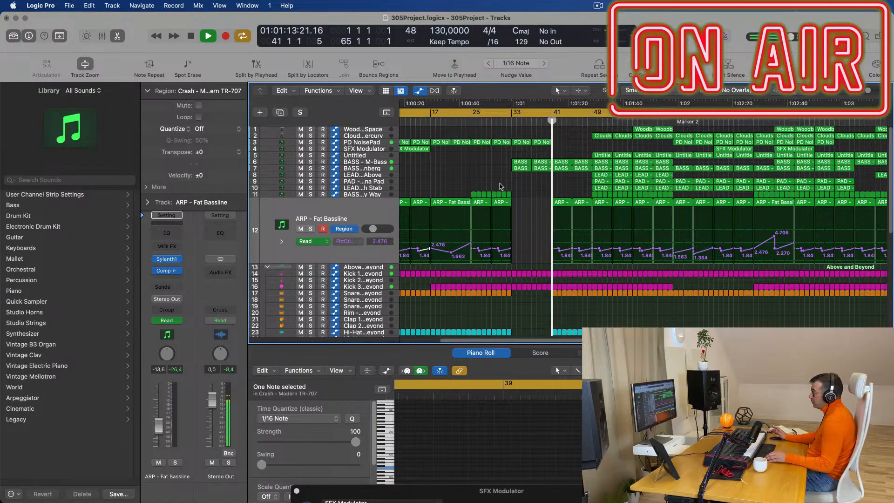
click(487, 180)
scroll(522, 184, up, 1)
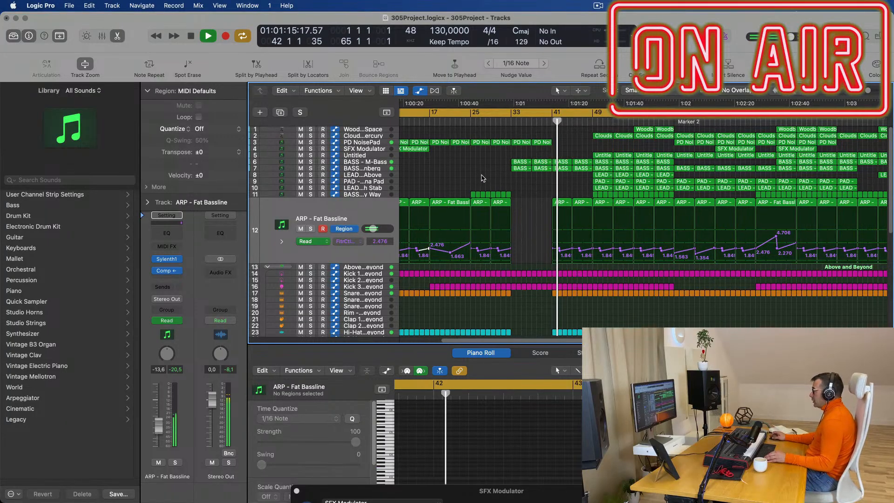
scroll(549, 185, up, 1)
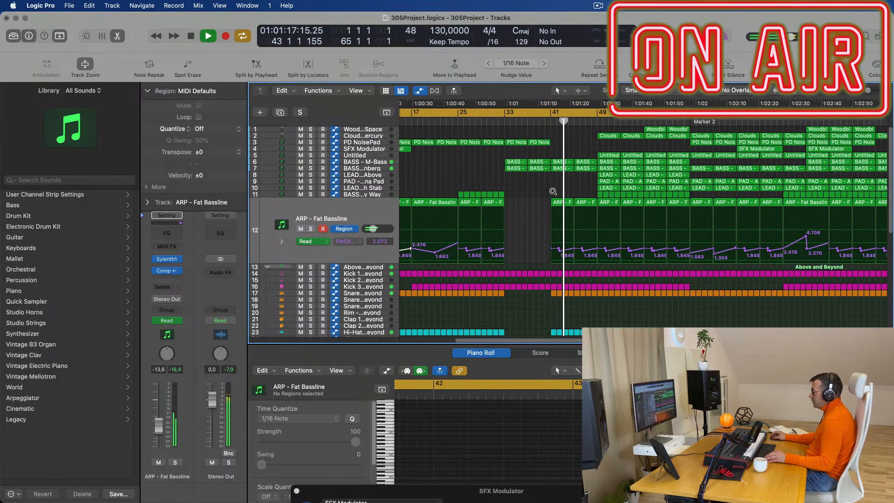
click(507, 122)
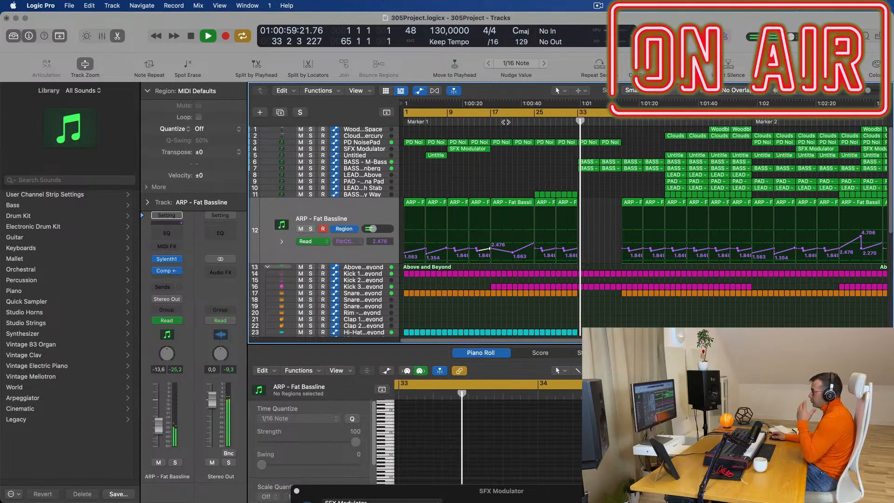
scroll(554, 171, down, 2)
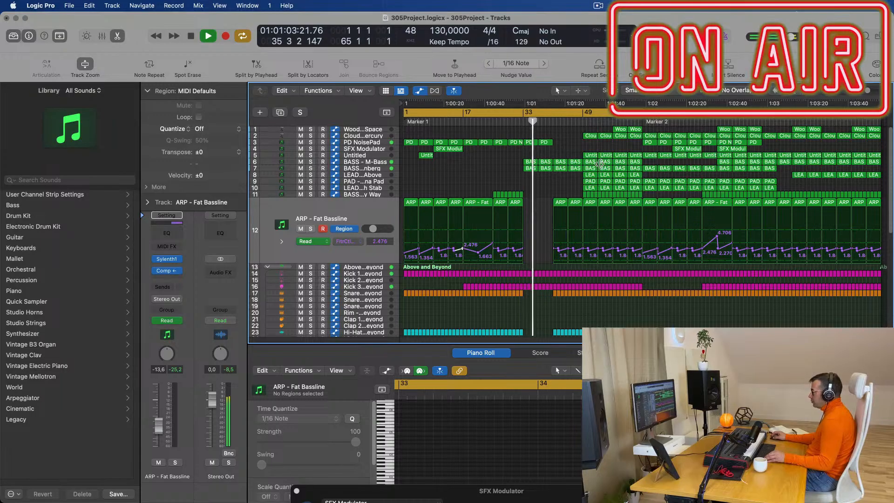
click(554, 123)
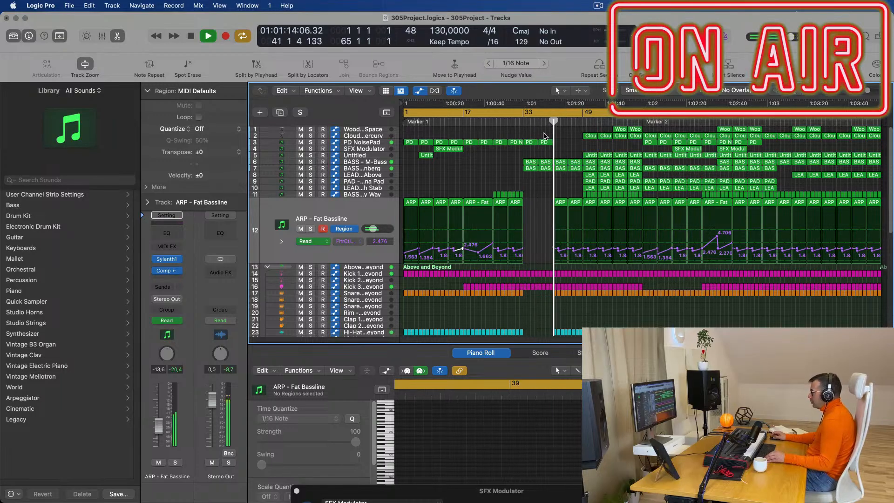
- Delete the Get Outta My Way regions from bar 57 to 65 and the LEAD, Anjuna Pad and Tech Stab regions from bar 49 to 65
click(620, 202)
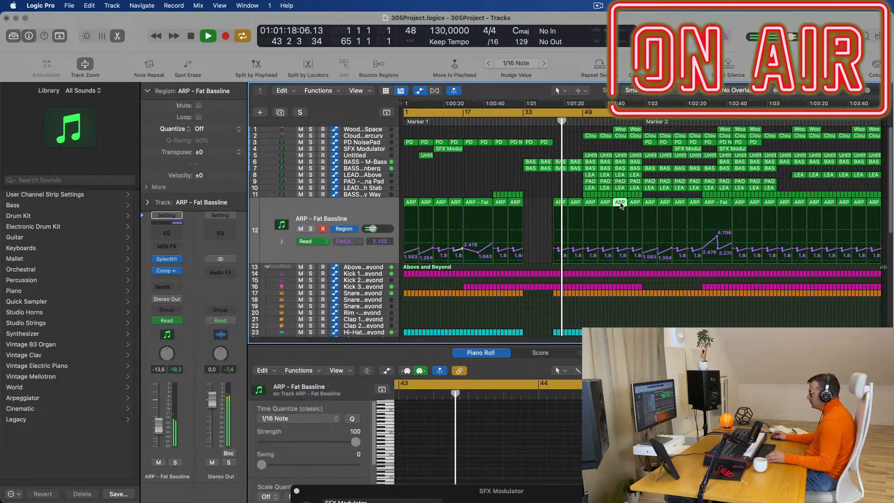
click(619, 194)
drag(655, 196, 616, 195)
key(Delete)
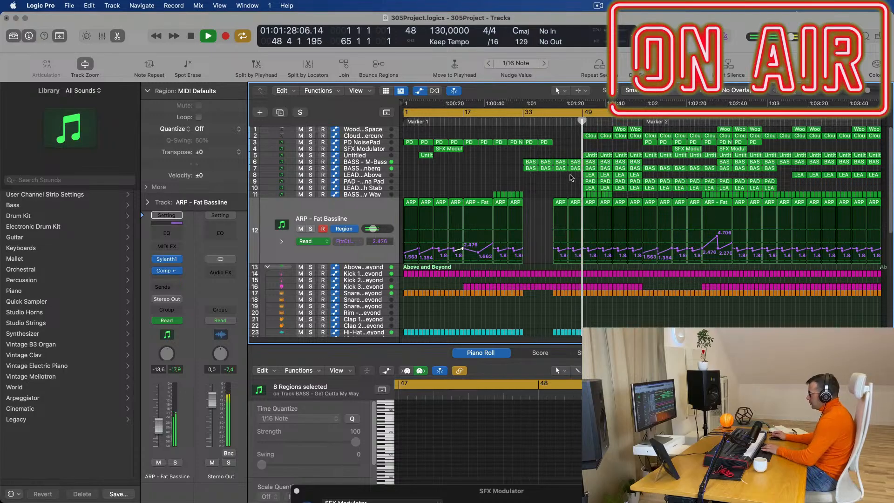
drag(584, 179, 630, 187)
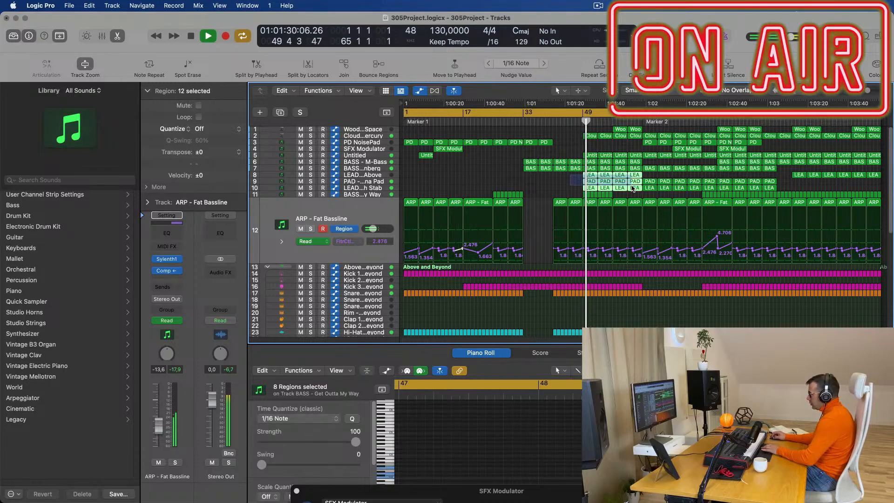
key(Delete)
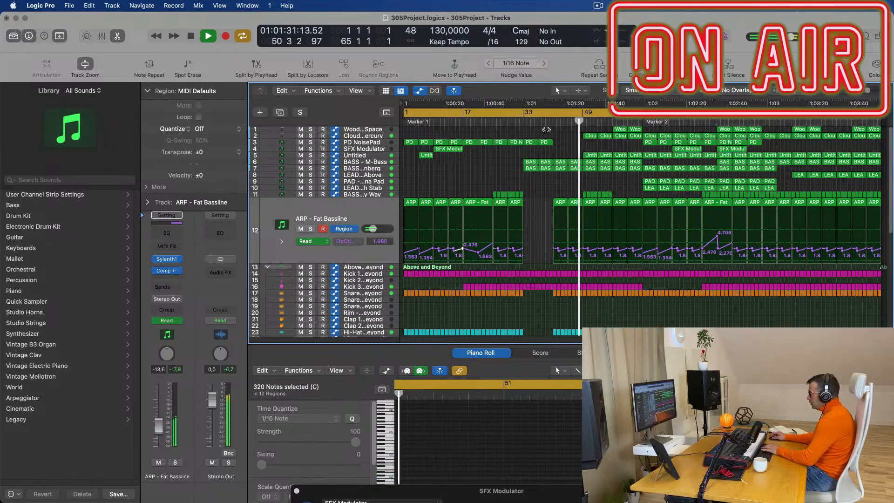
- Delete the Clouds of Mercury and Woodblock regions between bars 49 and 65 on tracks 1 and 2
click(599, 136)
key(Delete)
drag(609, 130, 630, 136)
key(Delete)
- Delete the four Untitled regions between bars 49 and 65 on track 5
click(591, 155)
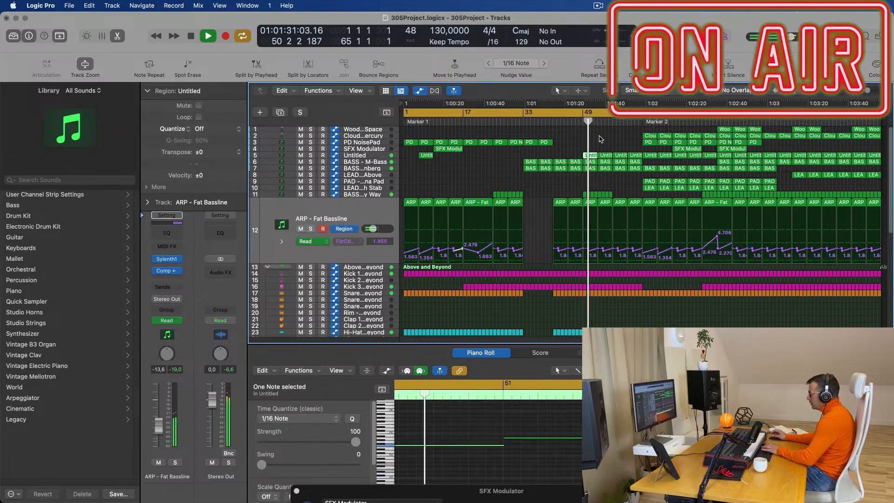
key(Delete)
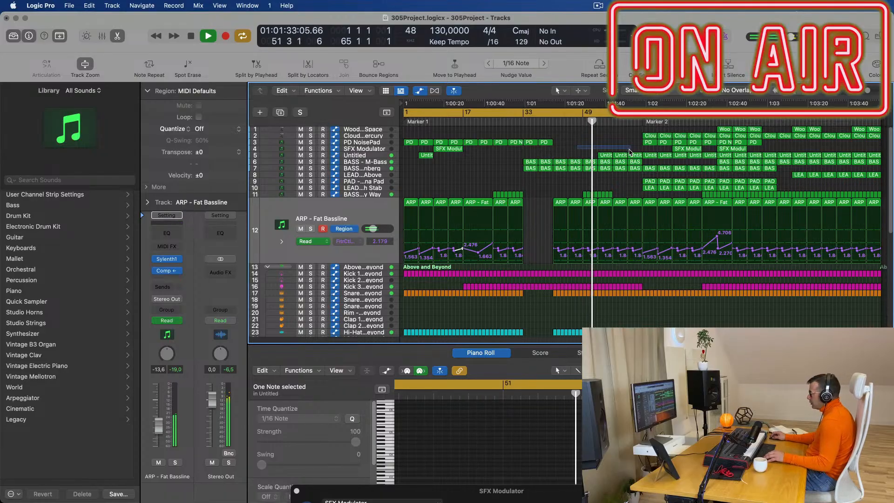
drag(631, 151, 633, 157)
key(Delete)
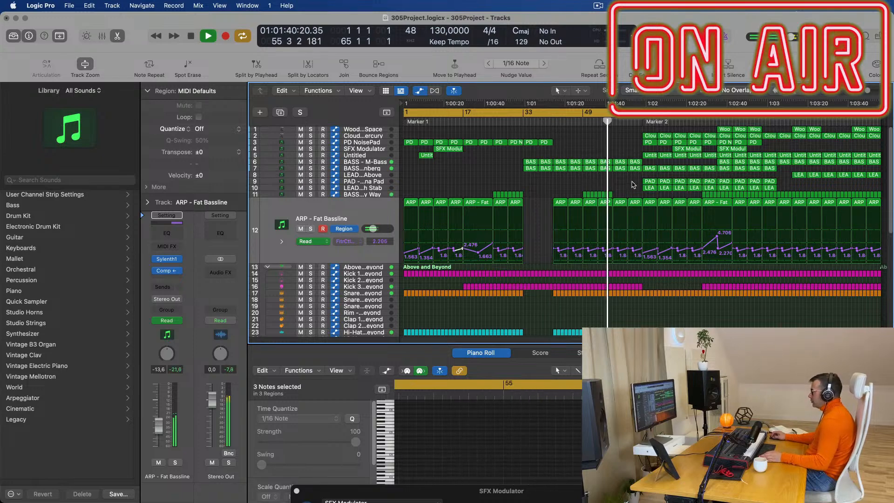
- Delete the Clouds of Mercury, PD NoisePad and Untitled regions between bars 65 and 81
drag(637, 134, 669, 138)
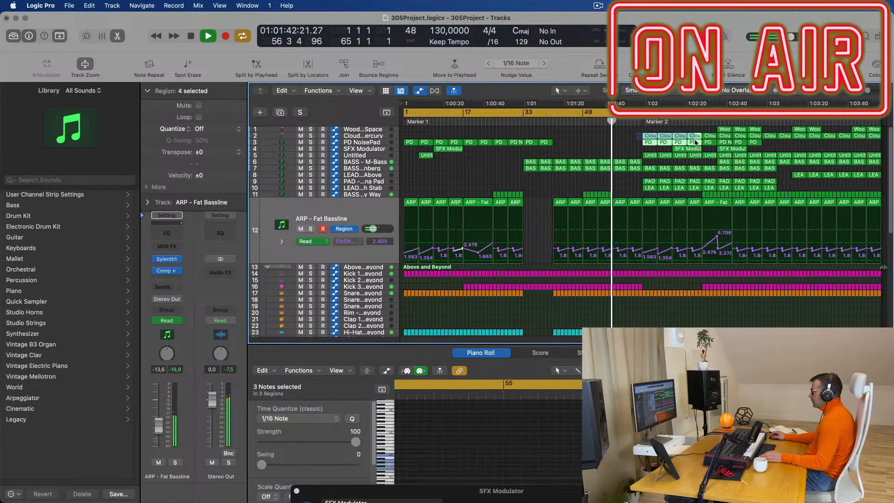
key(Delete)
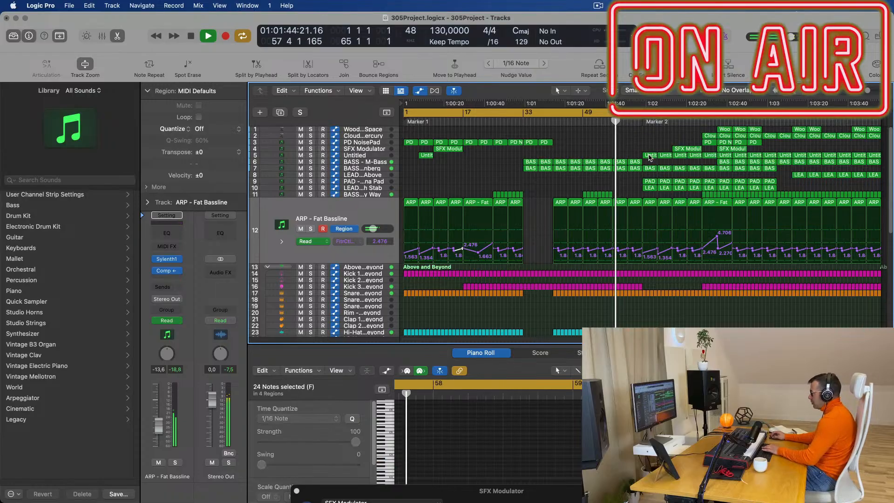
click(651, 156)
key(Delete)
click(665, 156)
key(Delete)
click(680, 156)
key(Delete)
click(696, 155)
key(Delete)
- Delete the four BASS - Wippenberg regions between bars 65 and 81
click(658, 168)
key(Delete)
click(667, 168)
key(Delete)
click(680, 168)
key(Delete)
click(694, 168)
key(Delete)
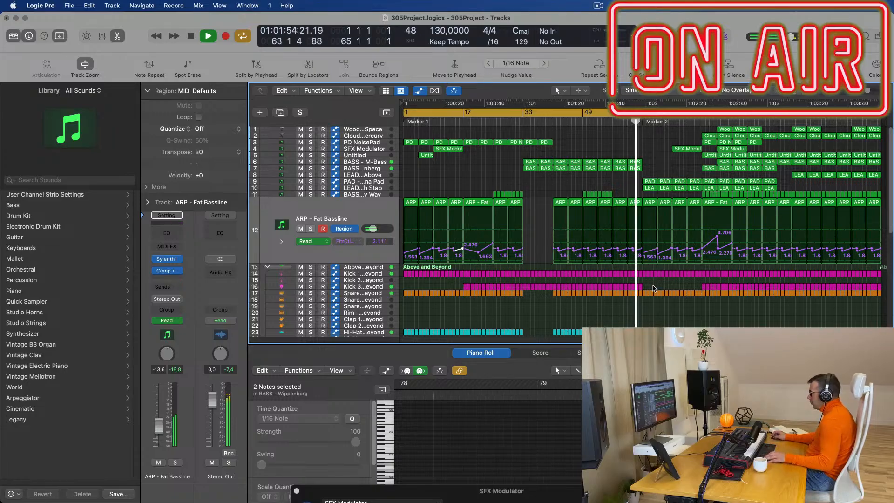
- Play from bar 41 and delete the Above and Beyond and Modern TR-707 drum regions from bar 58 to 65
scroll(654, 309, down, 3)
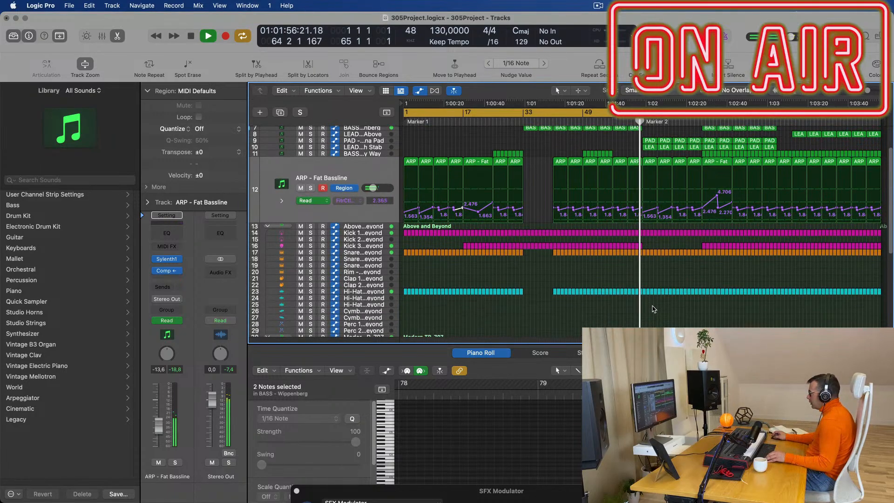
scroll(654, 220, up, 3)
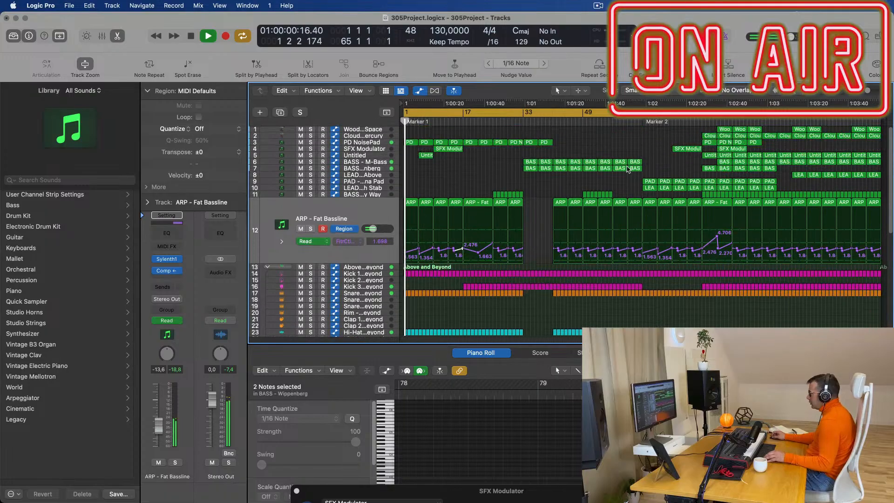
click(555, 122)
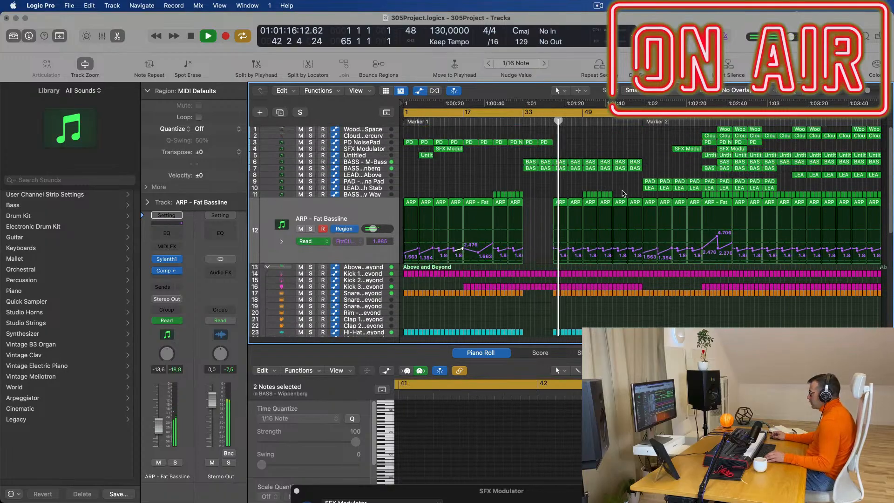
scroll(628, 235, down, 2)
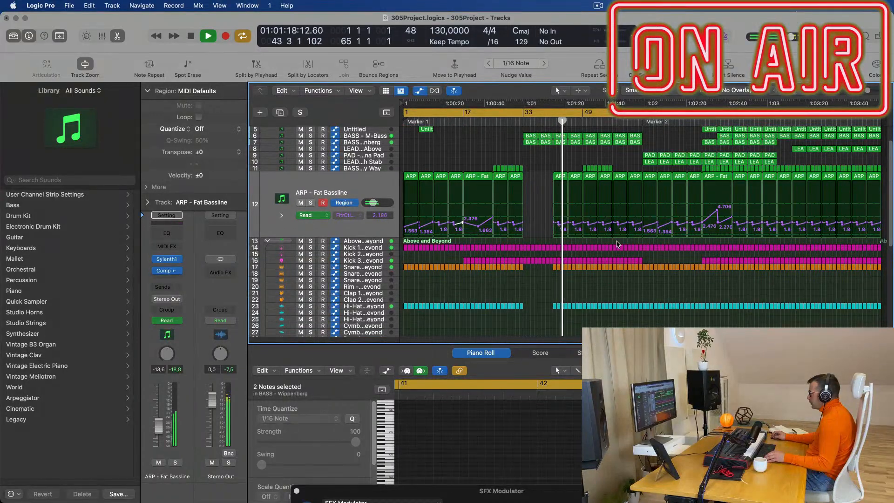
drag(617, 245, 641, 301)
key(Delete)
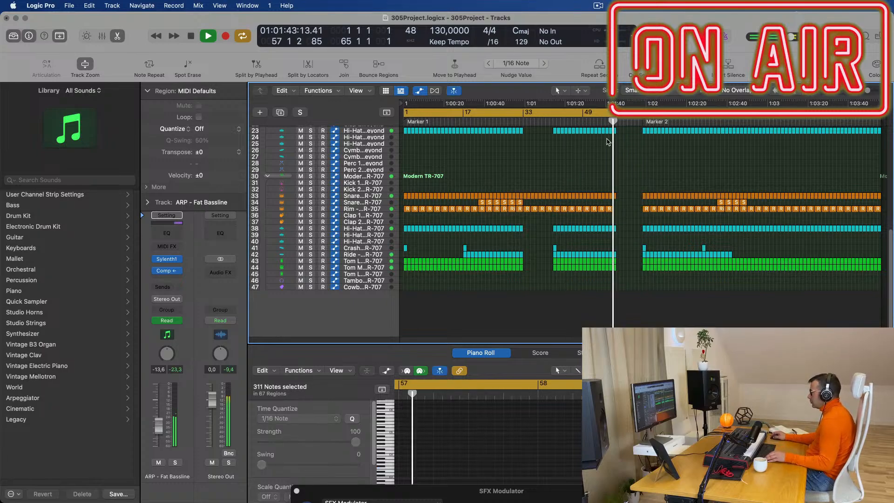
- Delete the leftover one-bar drum regions at bar 57 in both drum kits, so the drum gap starts at bar 57
scroll(631, 190, up, 5)
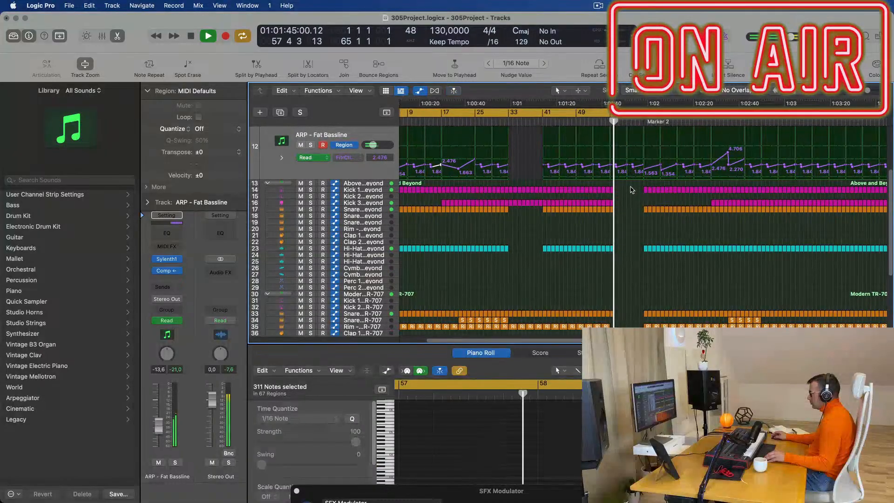
scroll(632, 194, up, 5)
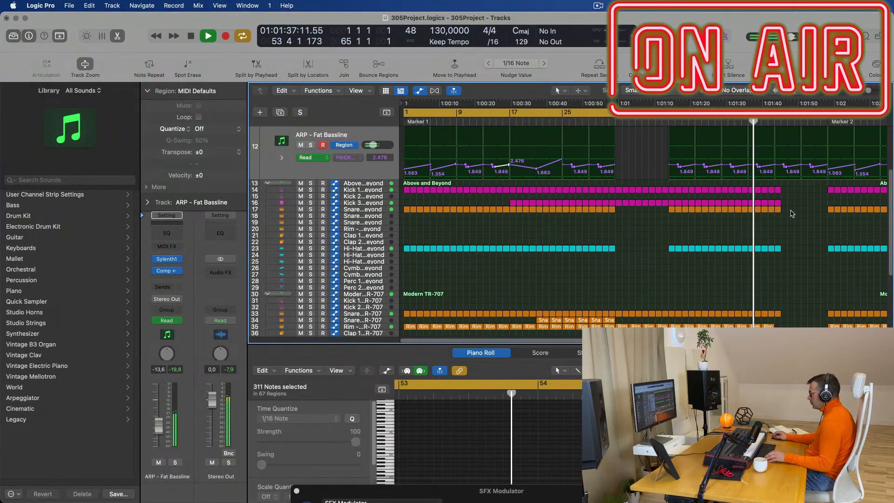
drag(790, 189, 778, 263)
key(Delete)
scroll(792, 246, down, 5)
drag(810, 224, 776, 321)
key(Delete)
- Delete the BASS - M-Bass and BASS - Wippenberg regions between bars 57 and 65
key(super+Left)
key(super+Left)
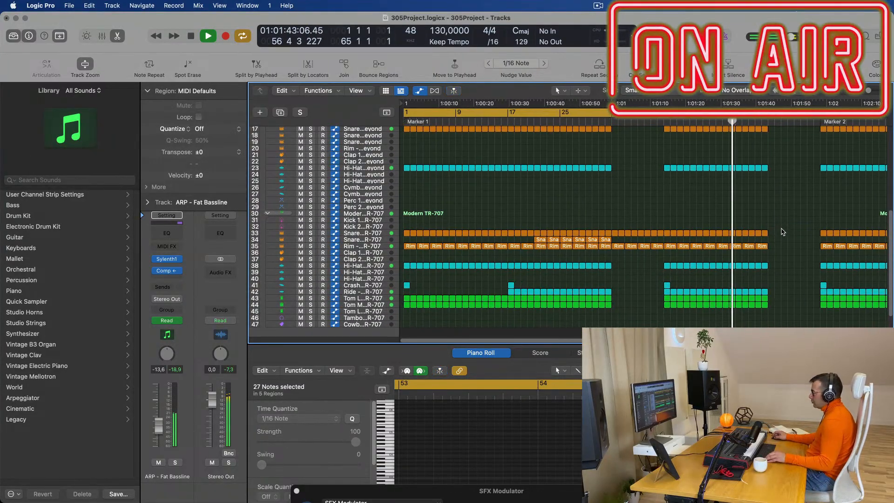
scroll(713, 211, up, 8)
key(super+Left)
key(super+Left)
key(super+Left)
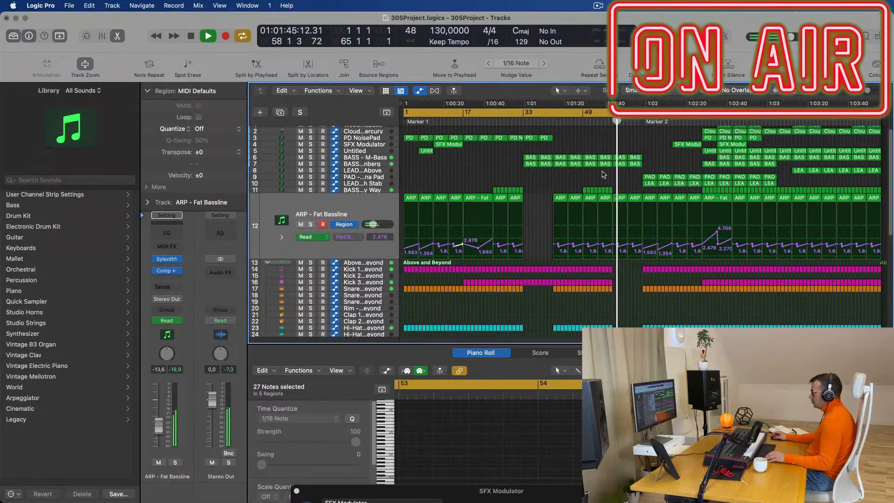
click(601, 122)
drag(649, 159, 623, 165)
key(Delete)
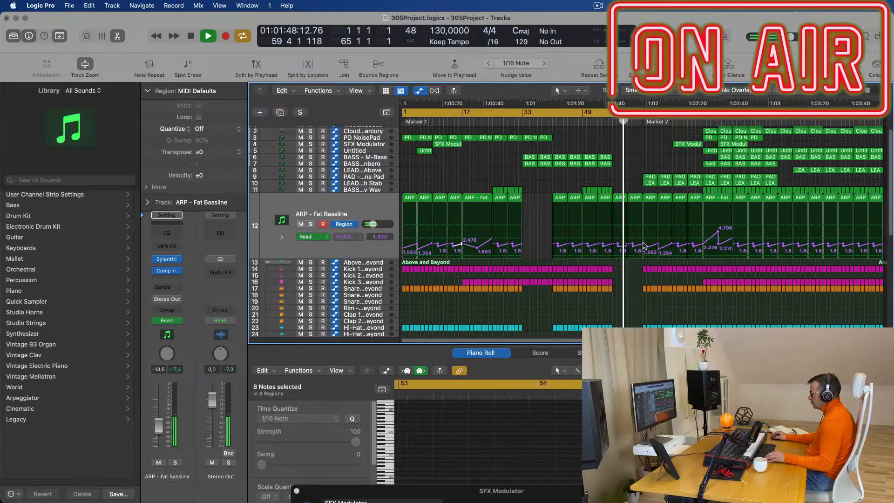
- Raise the ARP - Fat Bassline filter cutoff automation around bar 61 to 1.898 and 1.956, and play from bar 55
key(super+Right)
key(super+Right)
key(super+Right)
key(super+Right)
key(super+Right)
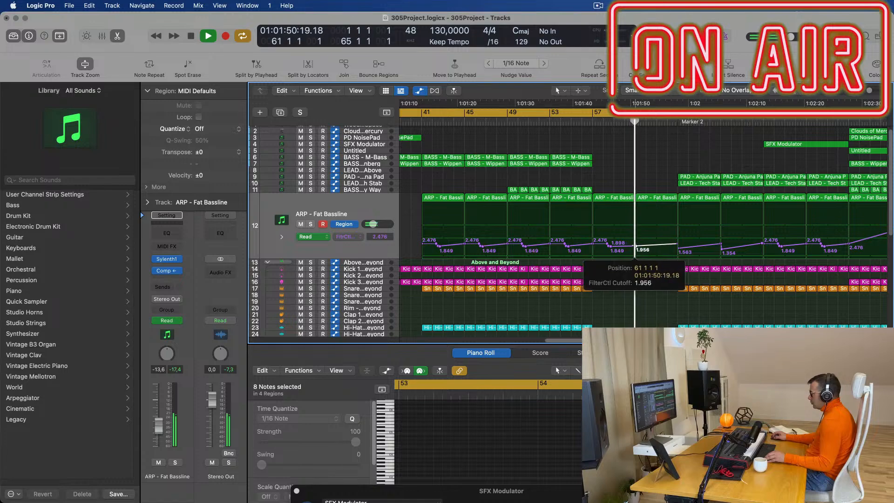
click(575, 123)
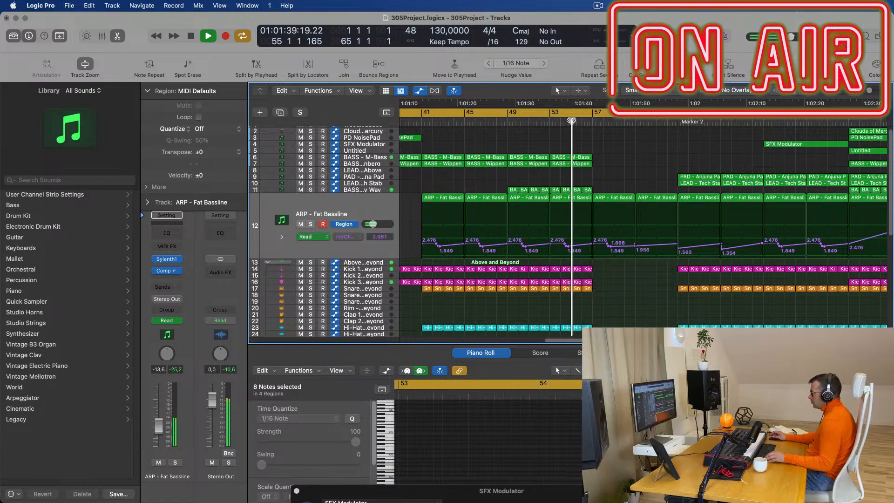
- Copy two Anjuna Pad and two Tech Stab regions from bar 65 into the gap between bars 57 and 65
key(super+Left)
key(super+Left)
key(super+Left)
key(super+Left)
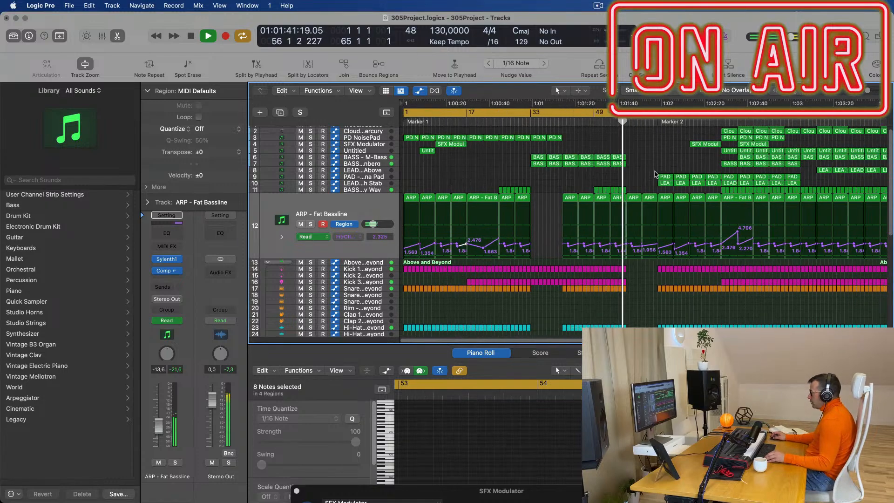
mouse_move(650, 174)
mouse_down()
mouse_move(674, 178)
mouse_move(635, 180)
mouse_up()
drag(631, 133, 631, 133)
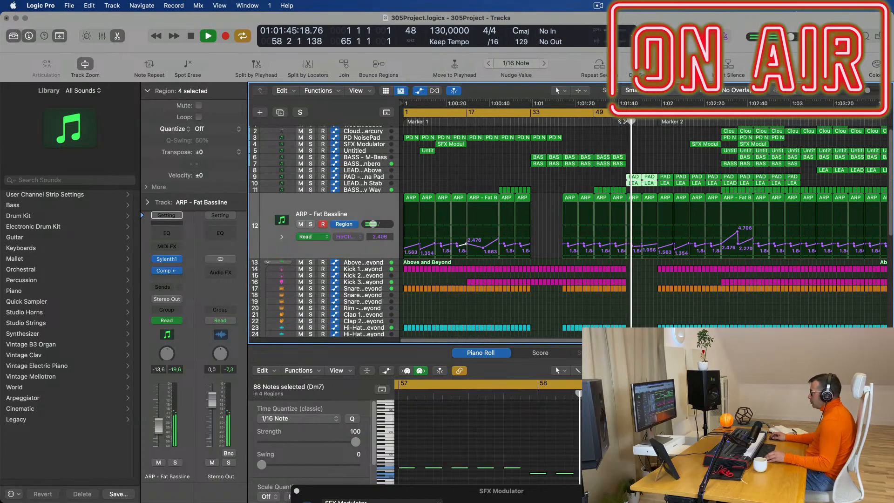
- Route the output of the PAD - Anjuna Pad track to Bus 8 while playing from about bar 57
click(366, 177)
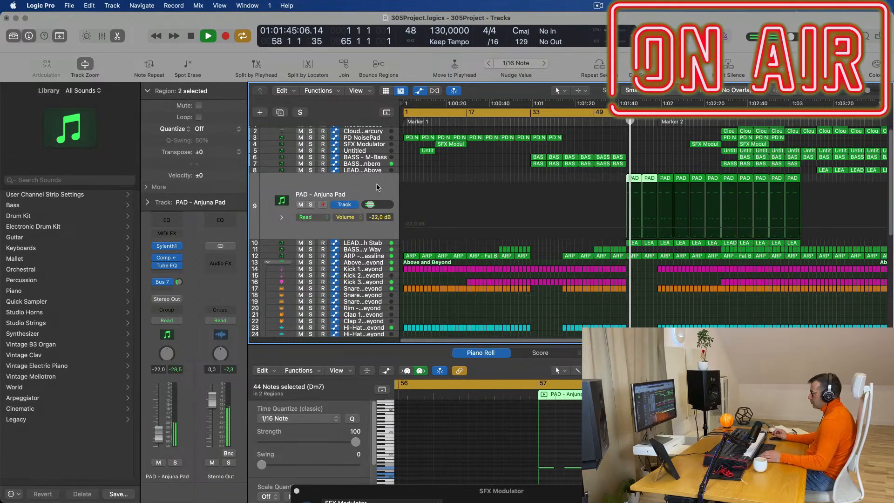
click(619, 123)
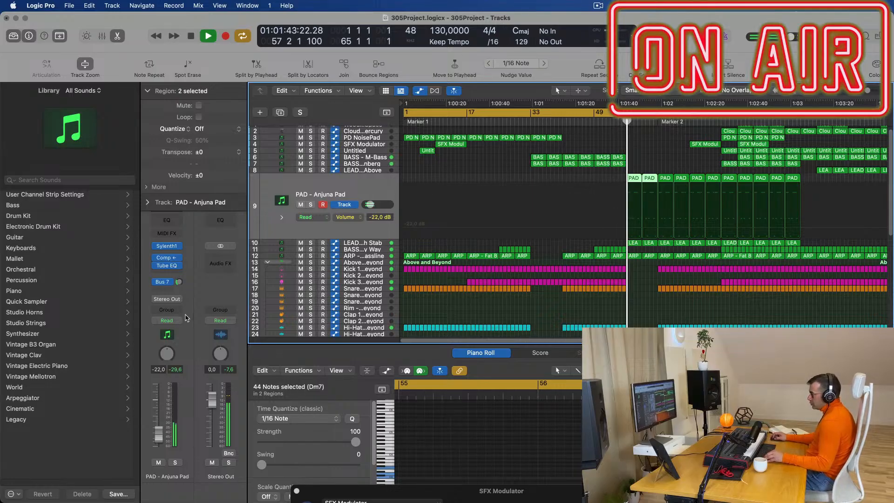
click(180, 301)
mouse_move(195, 341)
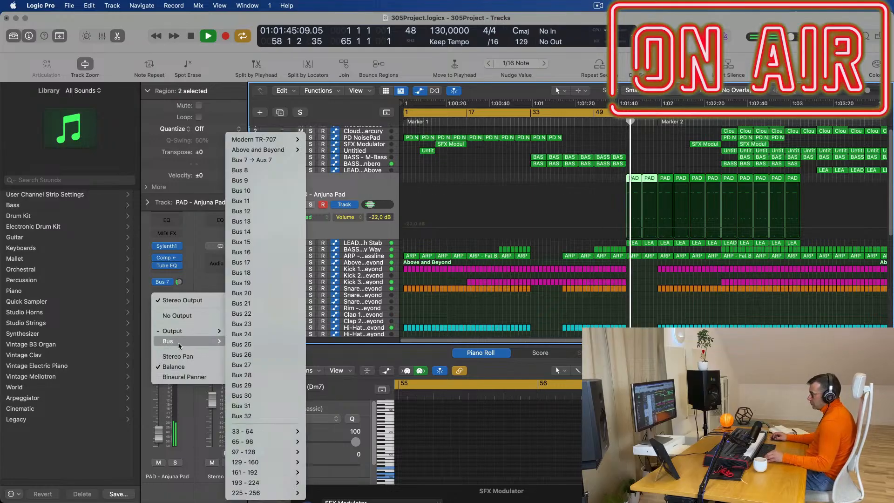
click(284, 170)
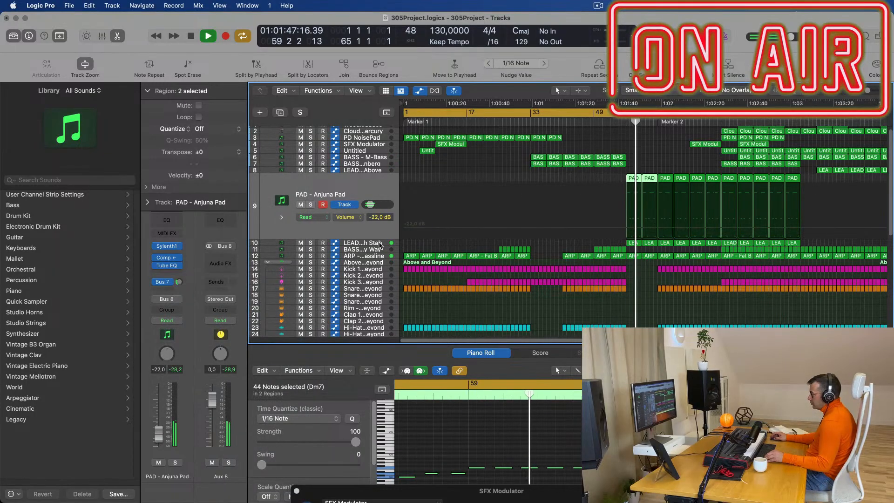
- Route the output of the LEAD - Tech Stab track to Bus 8, feeding Aux 8
click(381, 245)
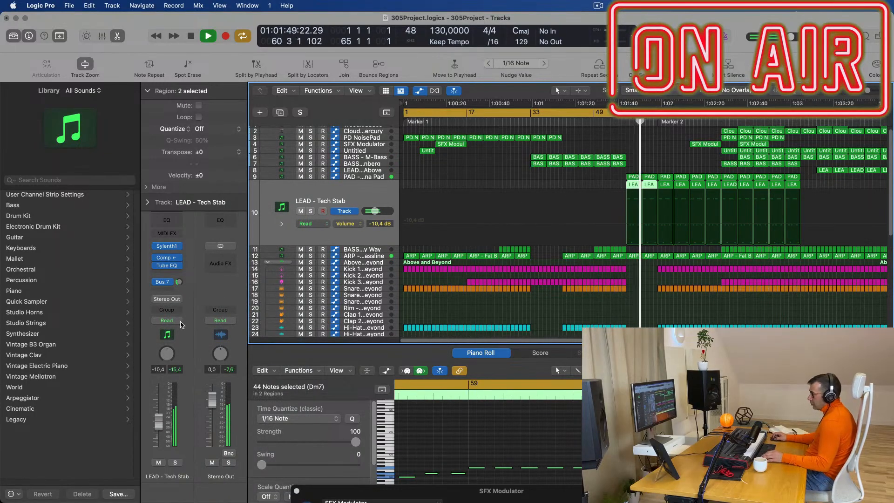
click(179, 301)
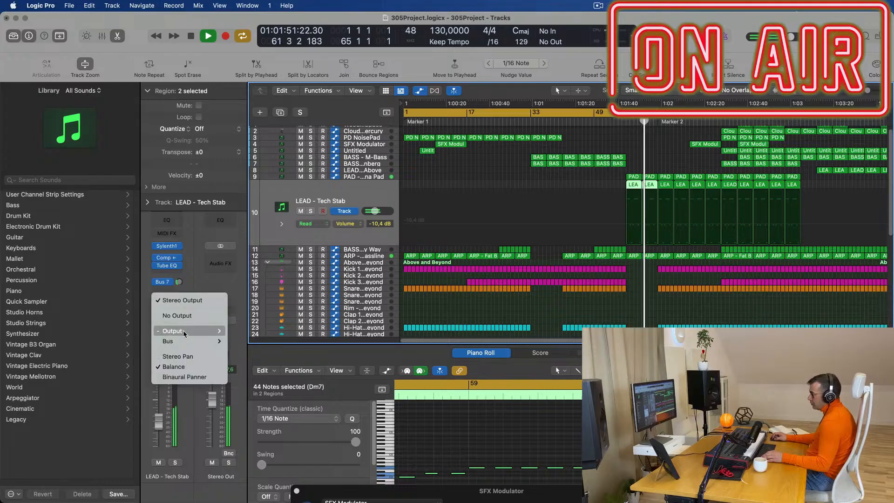
mouse_move(184, 332)
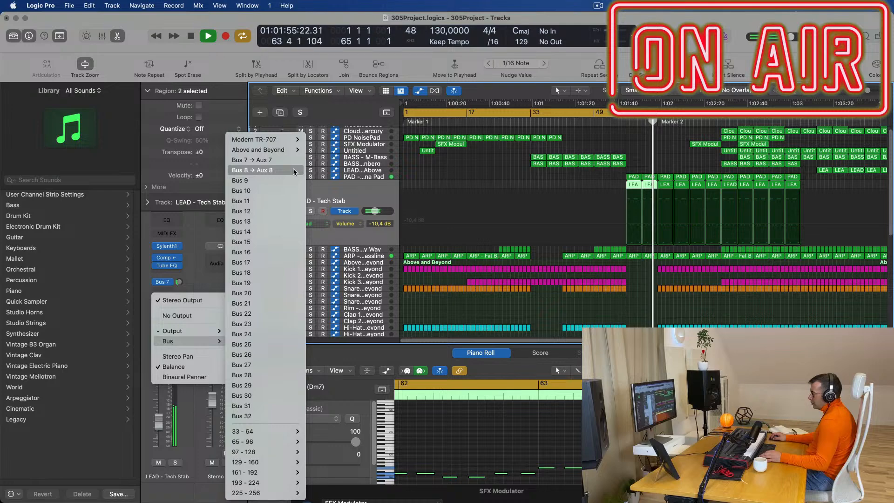
click(279, 170)
- Add a Channel EQ to Aux 8 with its high-cut filter at about 300 Hz, and move the EQ window out of the way
click(626, 122)
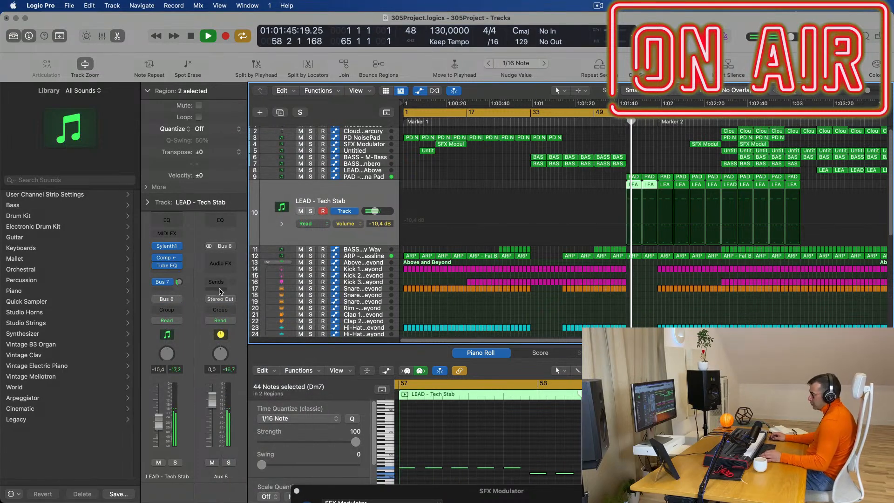
click(222, 222)
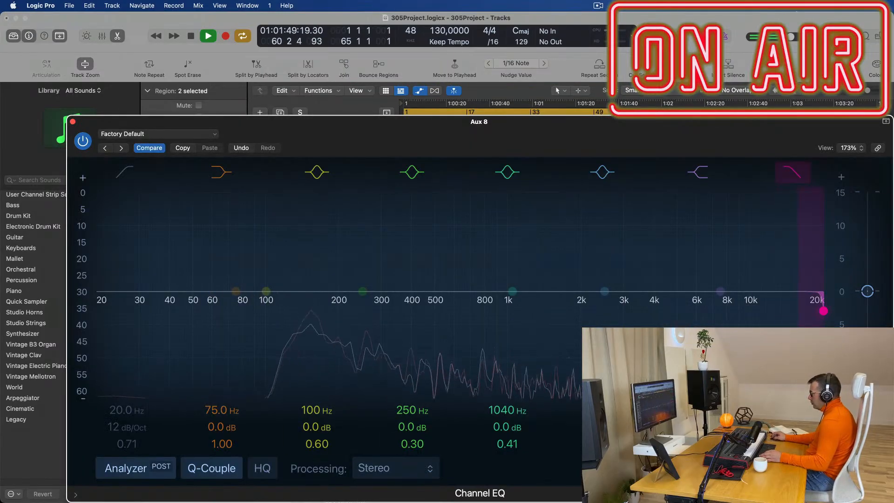
drag(823, 311, 388, 311)
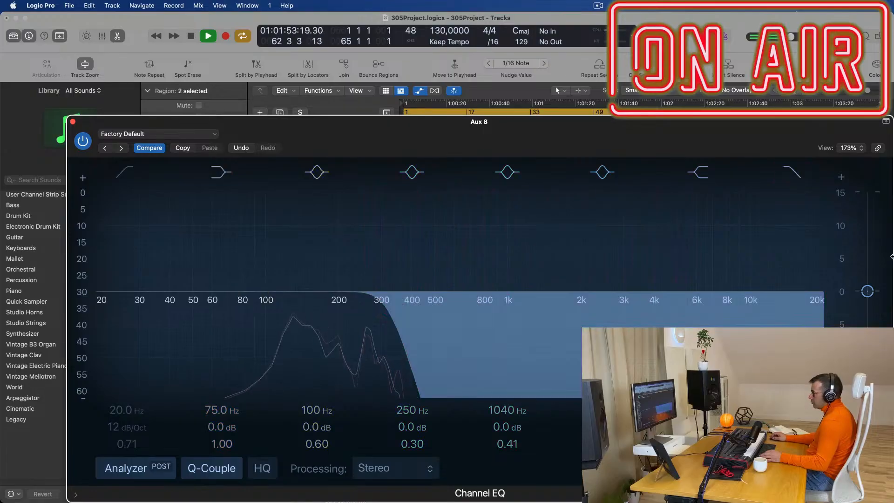
drag(382, 125, 535, 495)
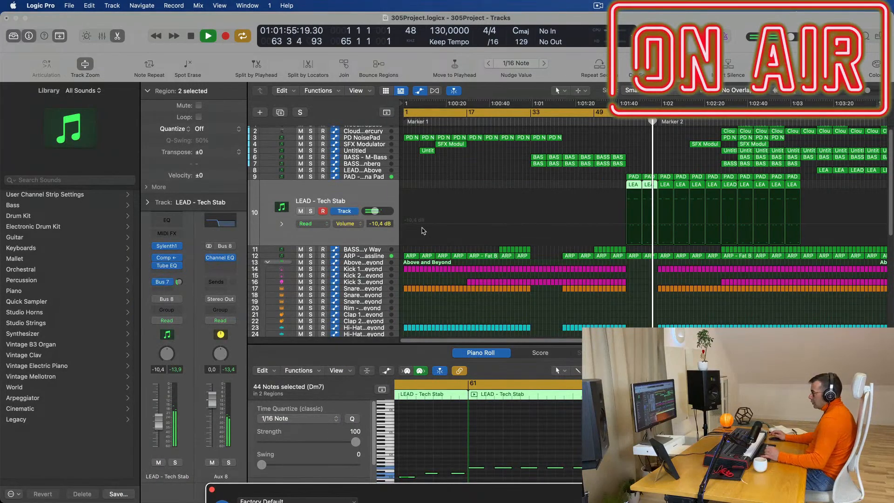
- Turn the Bus 7 reverb sends of the Tech Stab and Anjuna Pad tracks all the way down
click(622, 121)
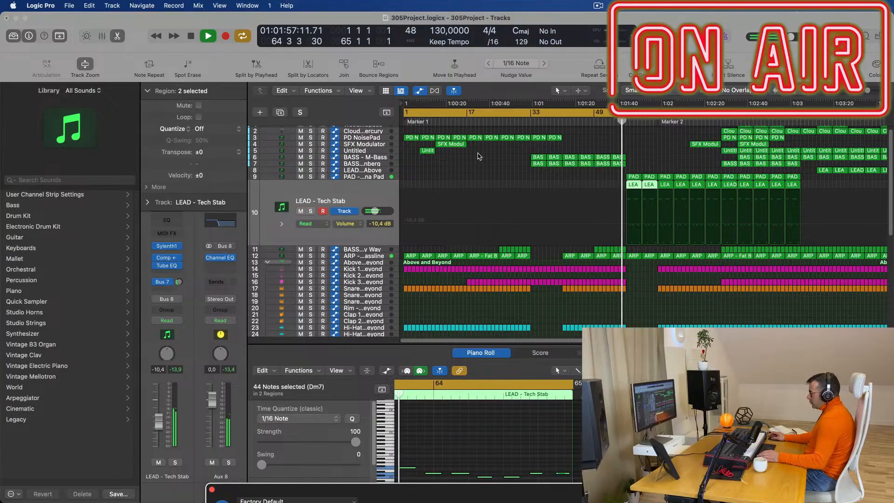
drag(179, 282, 180, 318)
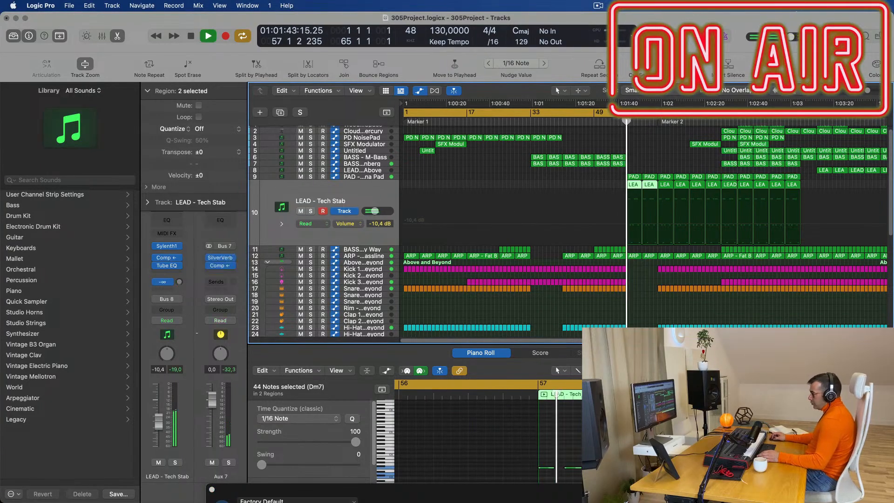
click(373, 179)
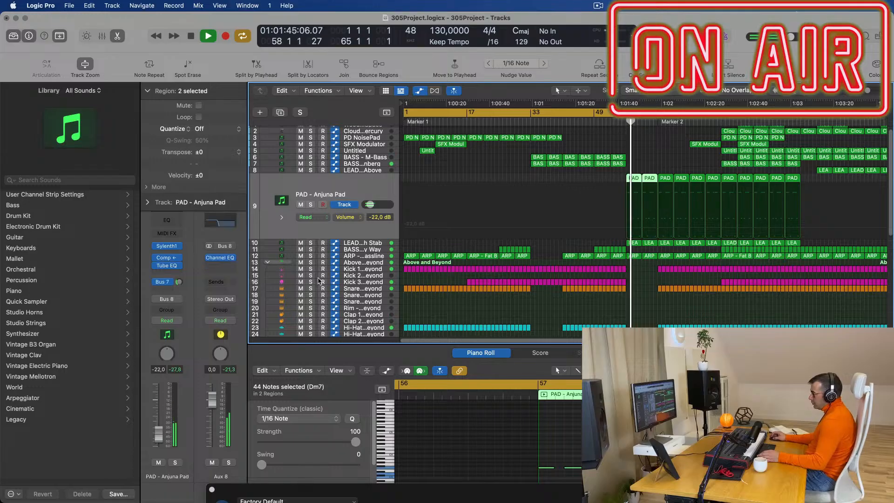
click(179, 282)
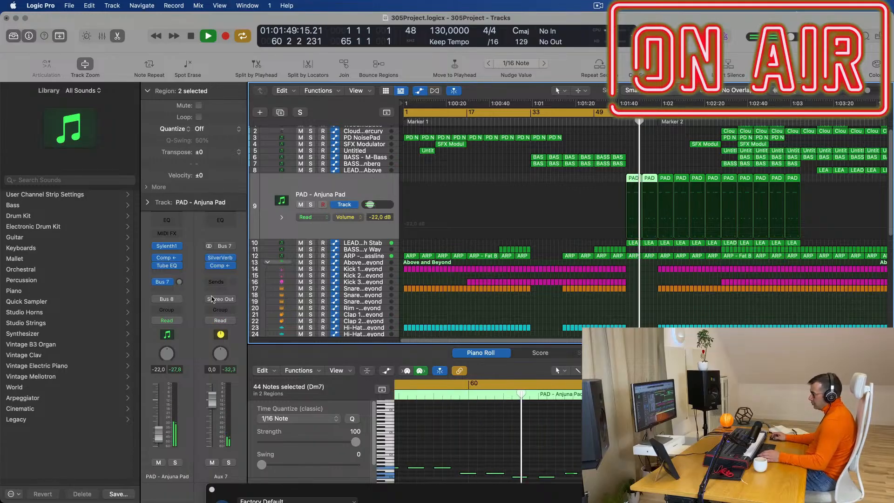
- Add a Bus 7 send on the Aux 7 channel at about -12.6 dB and play from just before bar 57
click(216, 282)
mouse_move(219, 297)
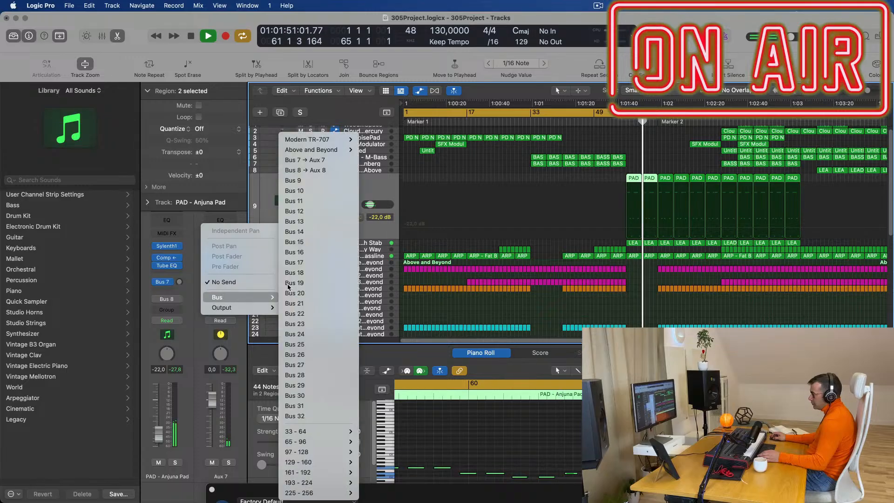
click(319, 160)
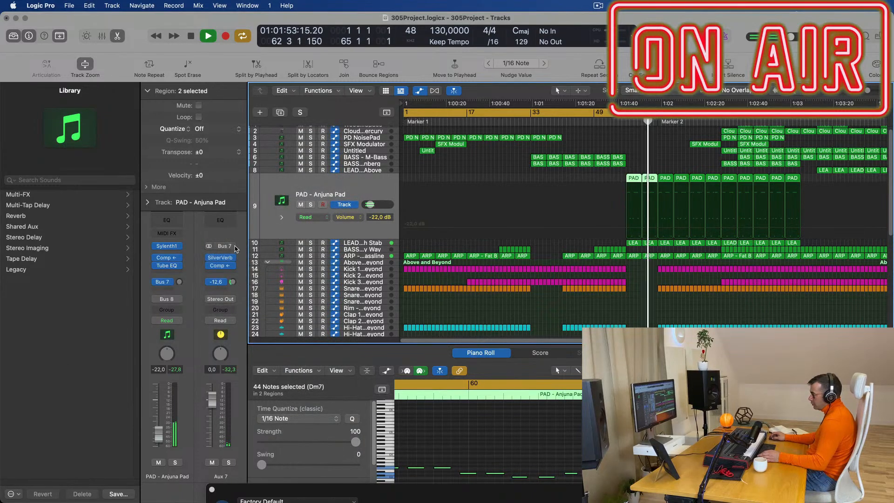
click(622, 122)
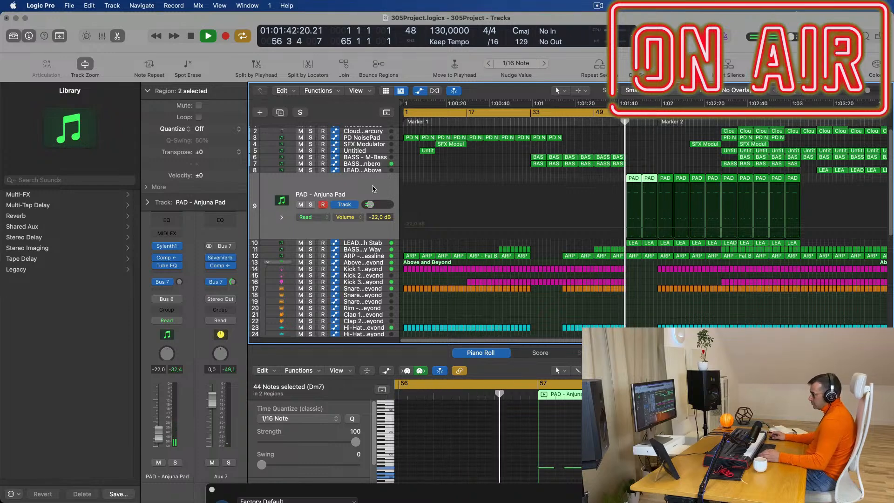
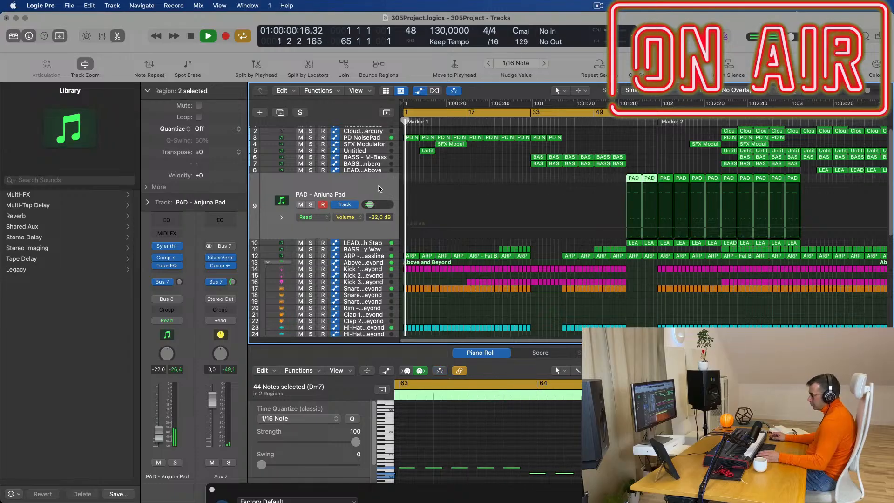
- Check the Channel EQ on the Aux 8 channel in the mixer, and return to the full arrangement view
key(x)
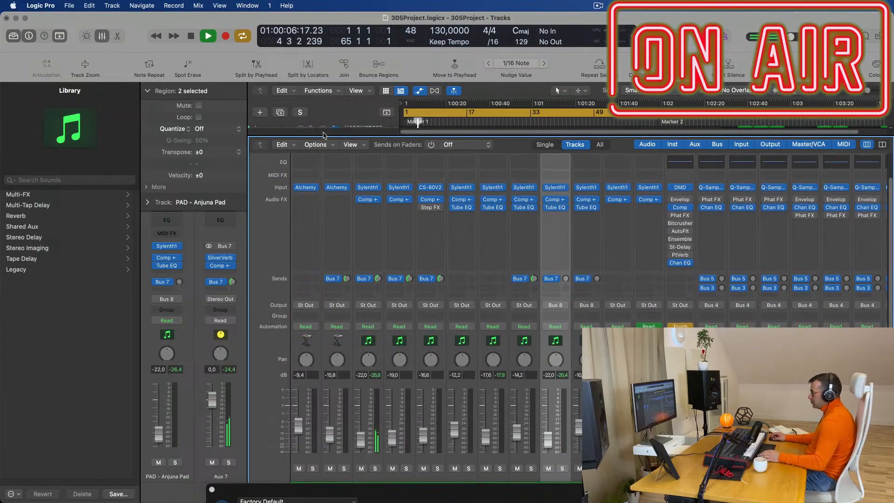
scroll(652, 257, right, 10)
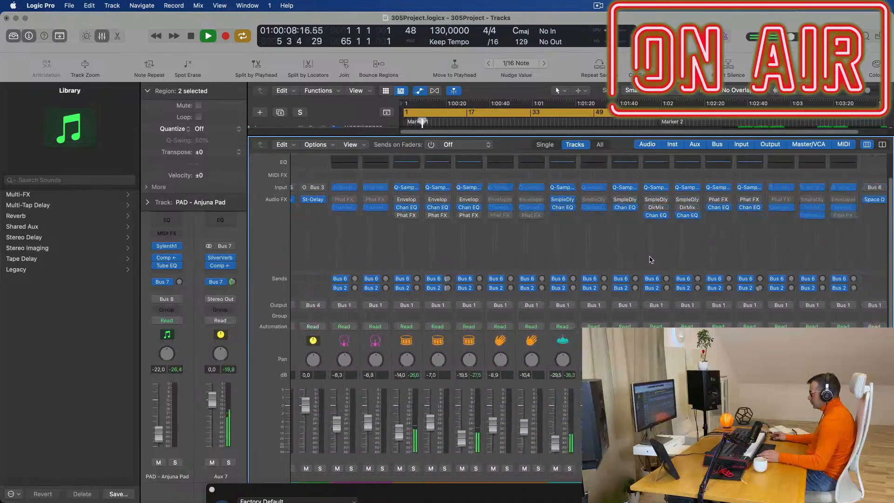
click(812, 165)
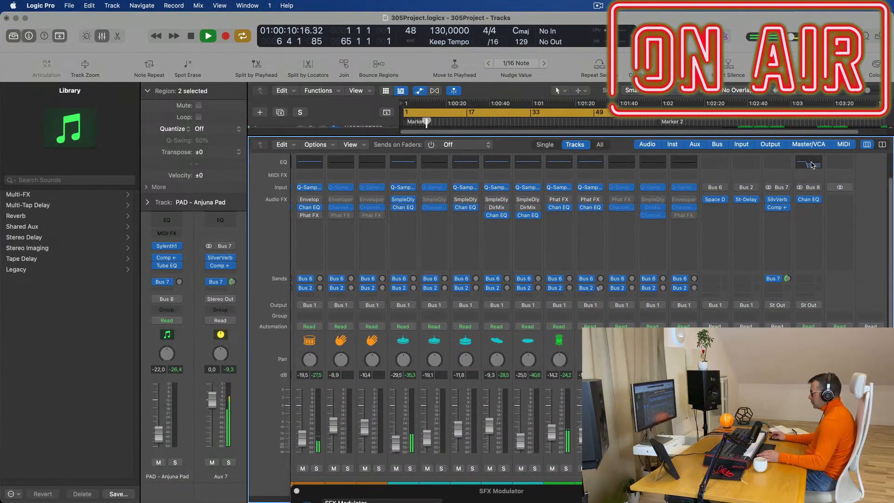
click(808, 165)
key(x)
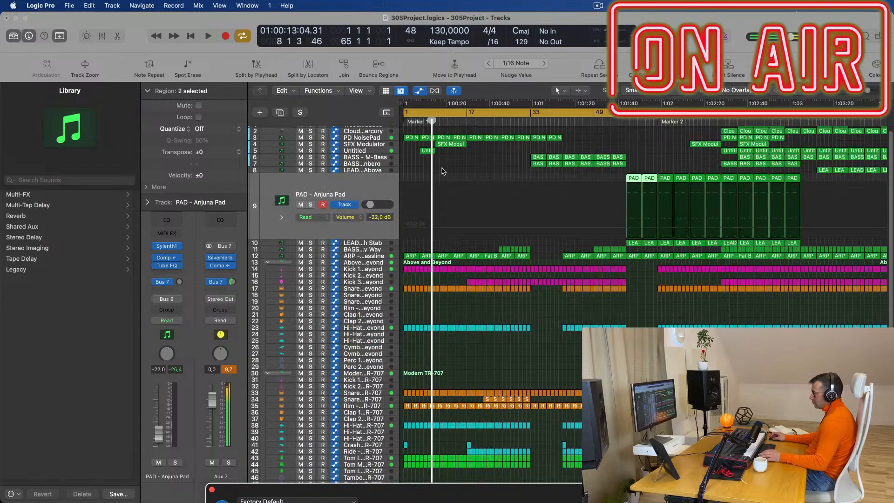
- Select the Untitled track and audition the opening of the song repeatedly from bar 1
click(366, 152)
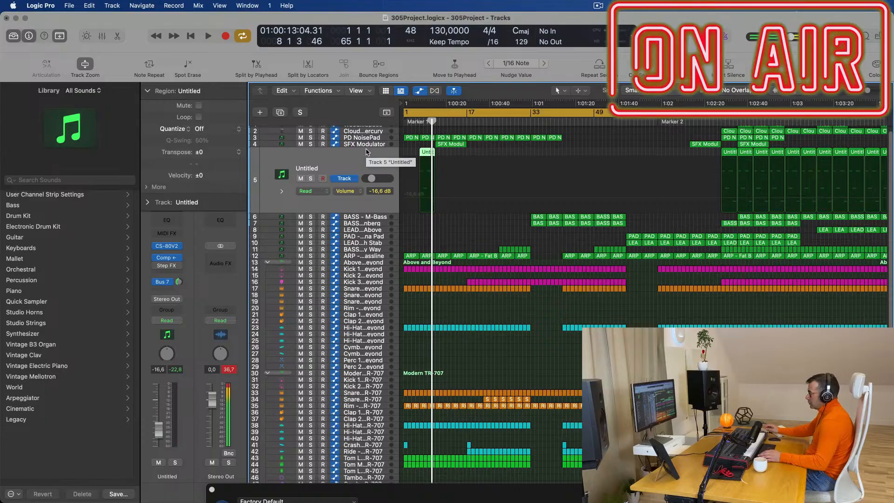
key(Return)
key(space)
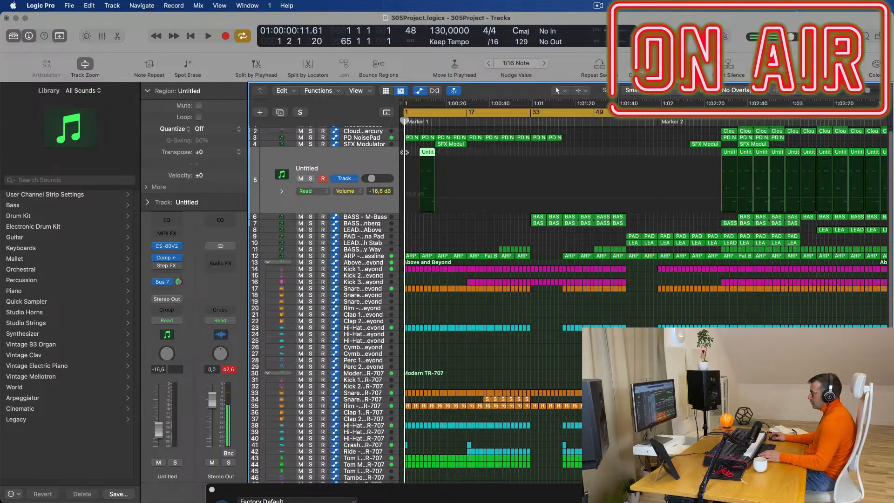
key(space)
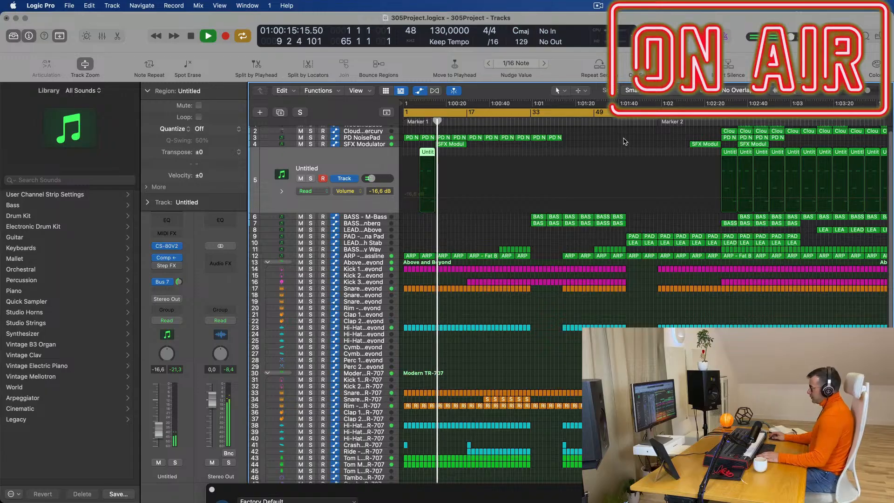
key(space)
key(Return)
key(space)
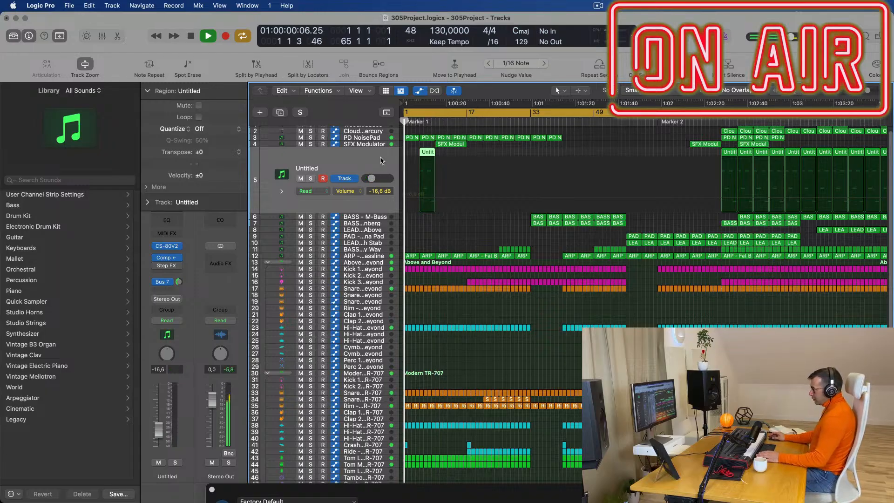
- Bypass the CS-80V2 instrument on the Untitled track and test playback from bars 1 and 5
key(space)
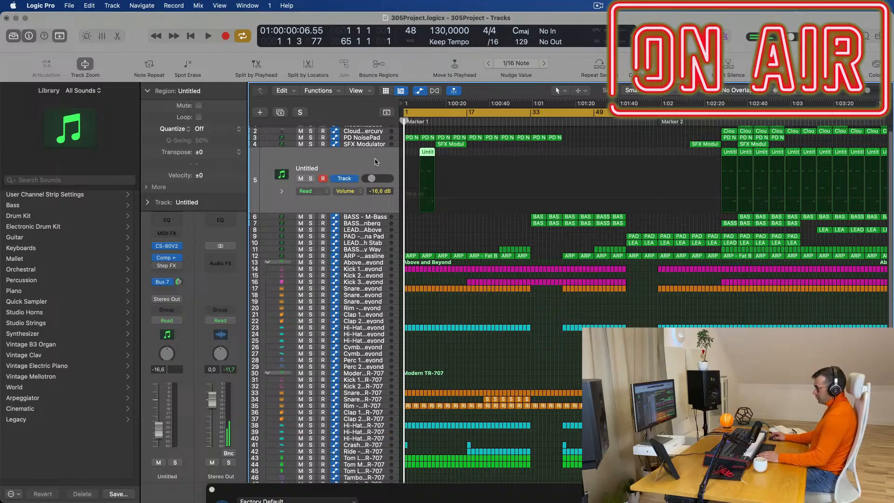
key(space)
key(space)
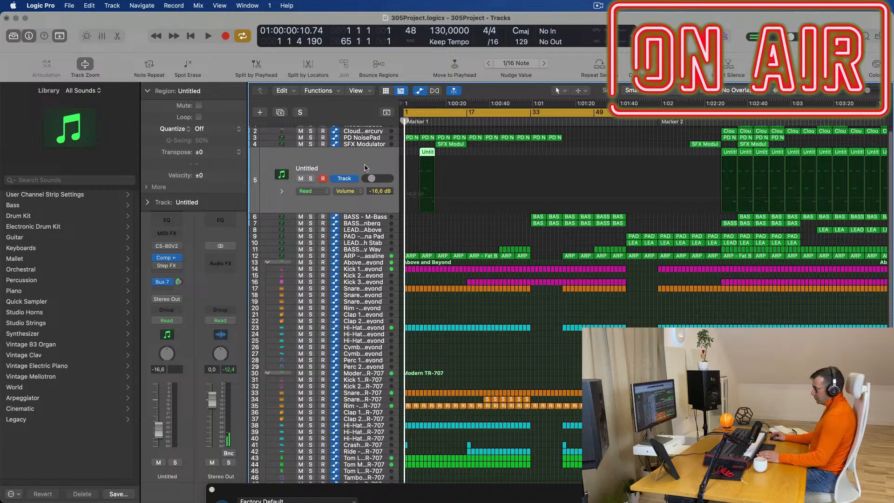
key(space)
click(418, 124)
key(space)
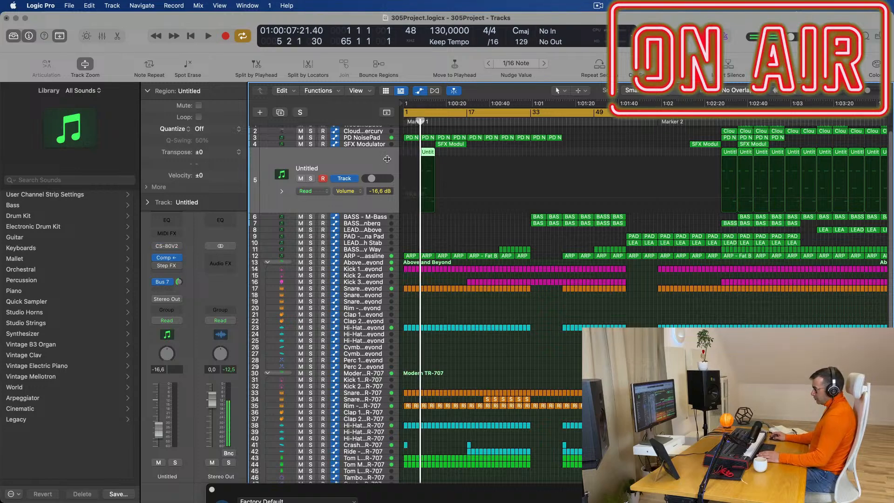
key(space)
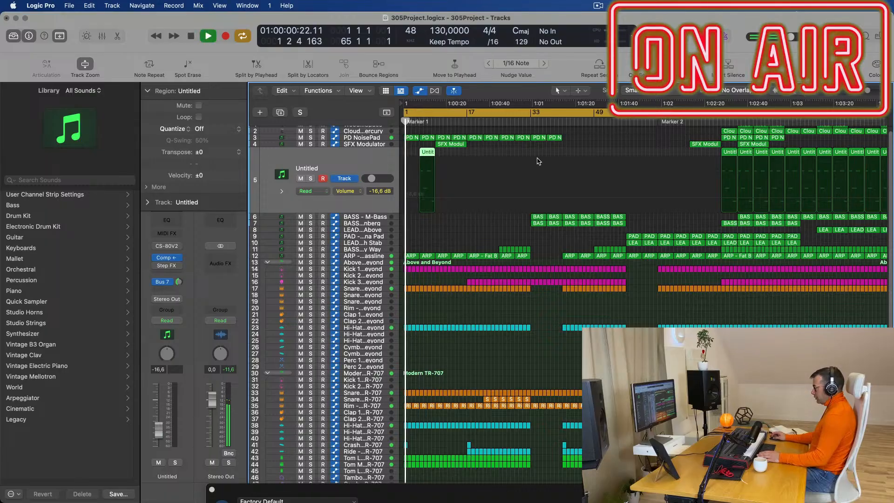
- Play from about bar 56 and create an arrangement track for the Aux 8 channel fed by LEAD - Tech Stab
click(624, 122)
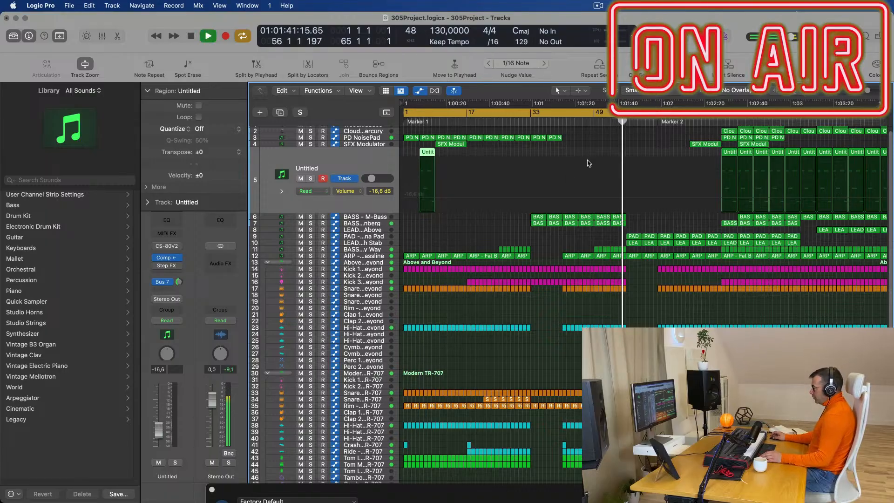
click(375, 243)
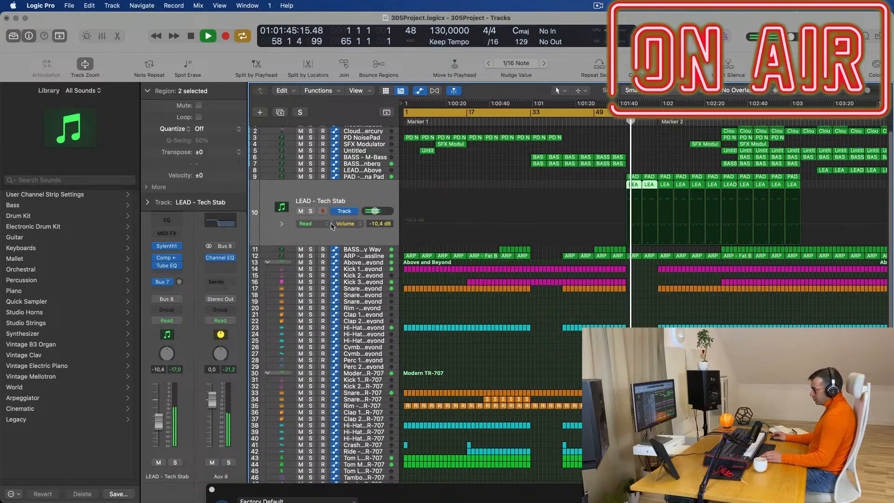
right_click(233, 476)
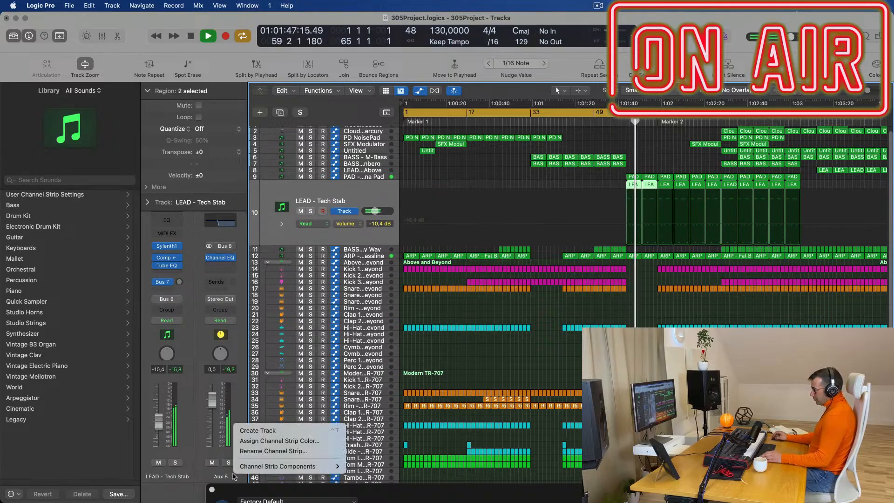
mouse_move(257, 468)
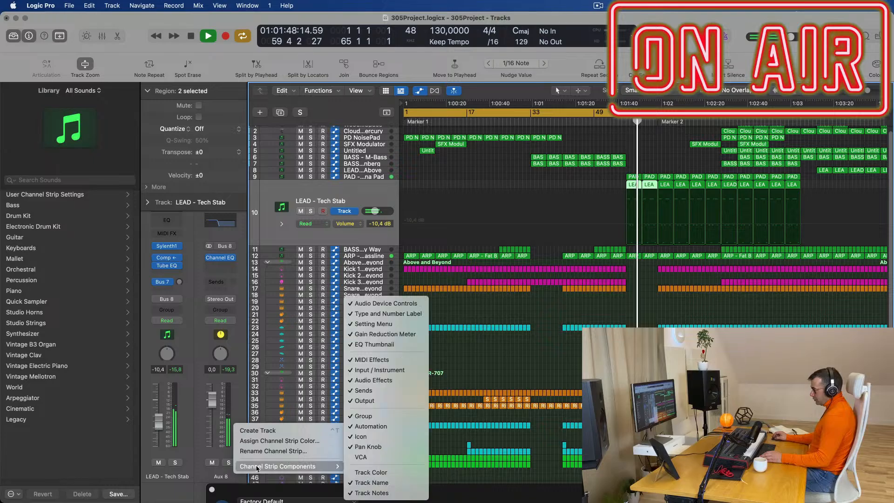
click(272, 429)
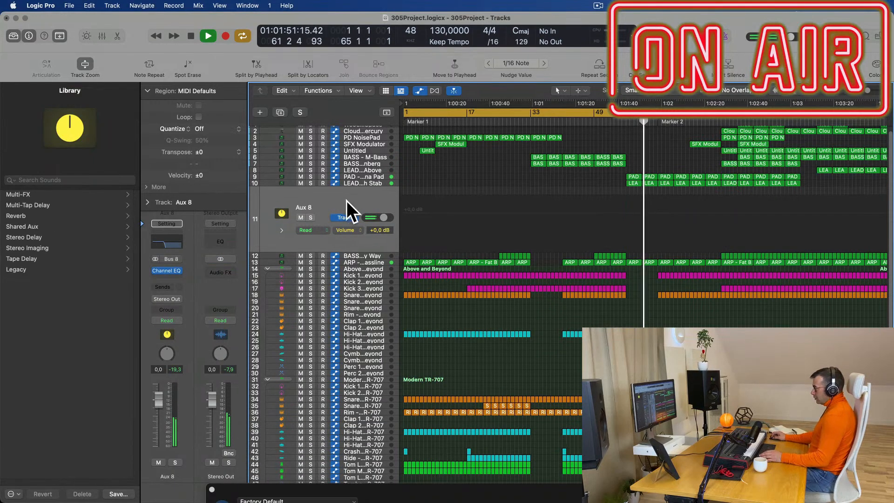
- Restart playback from bar 1 and set the automation mode of Aux 8 to Touch
key(space)
key(space)
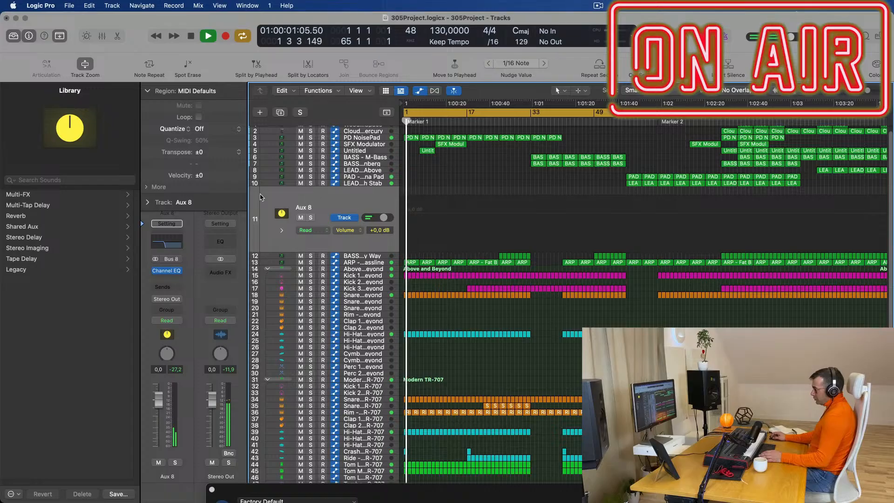
click(174, 322)
click(174, 331)
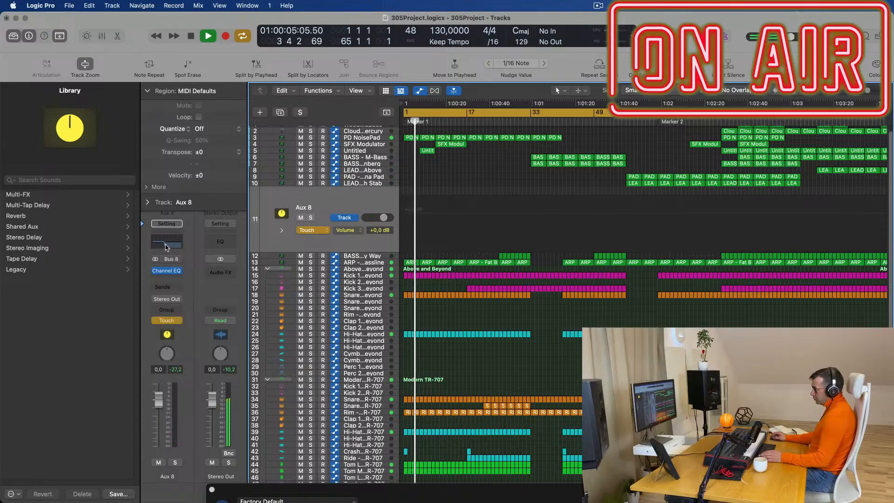
- Bring the SFX Modulator Sylenth1 window into view, close it, and stop playback
drag(472, 497, 347, 132)
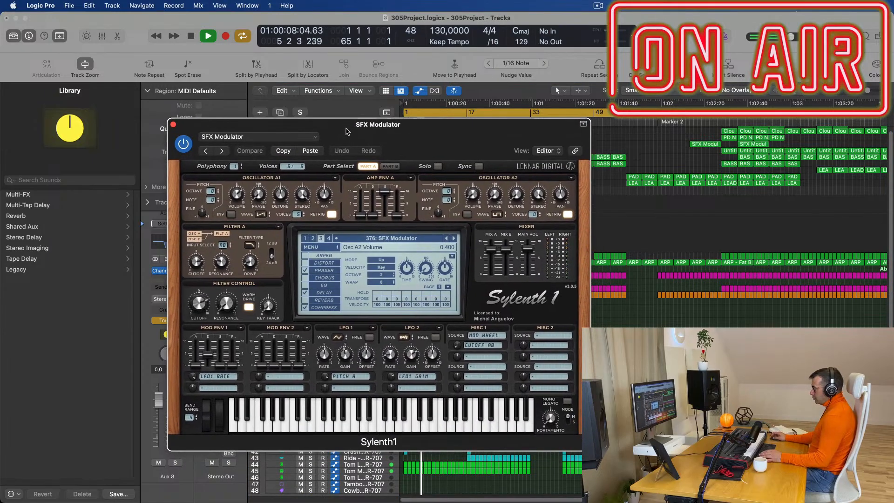
click(174, 125)
scroll(488, 192, up, 1)
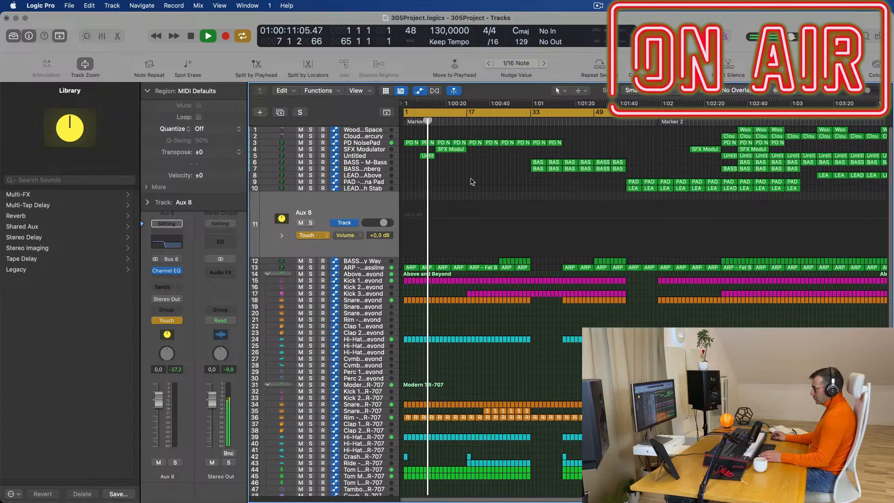
key(space)
- Play from bar 1 with the PD NoisePad track selected and examine the Aux 7 channel in the mixer
click(378, 145)
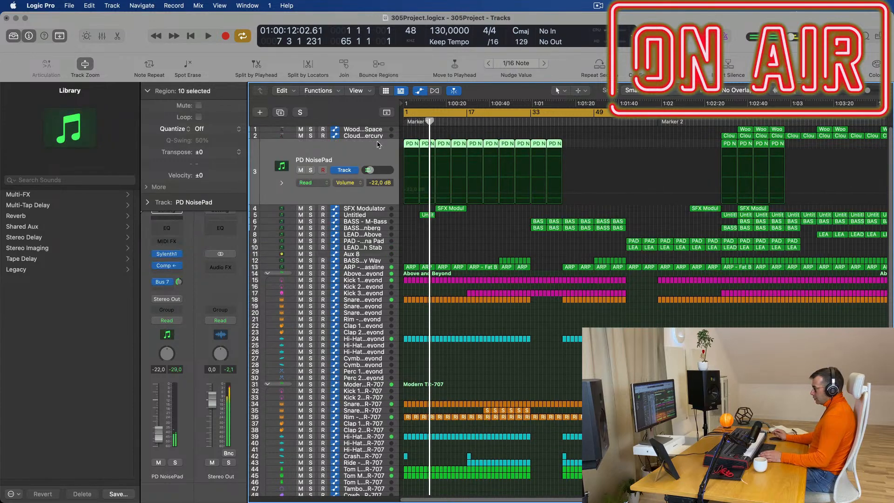
key(Return)
key(space)
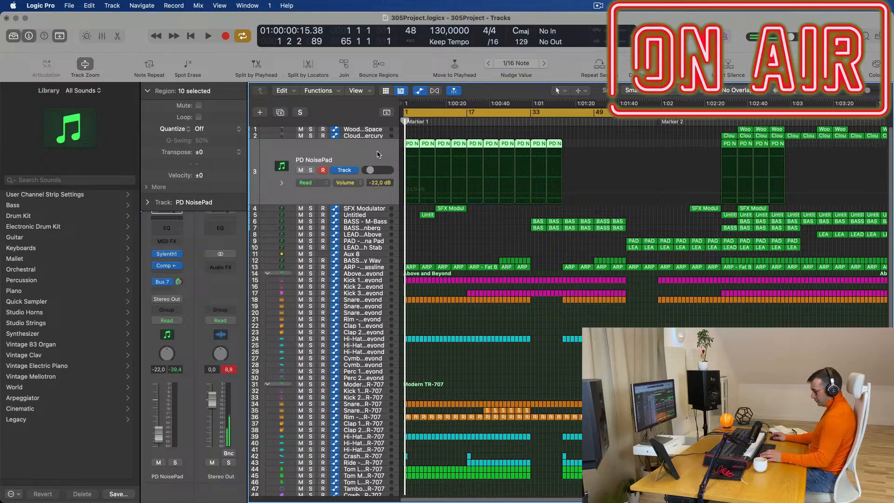
key(x)
scroll(589, 321, right, 20)
key(space)
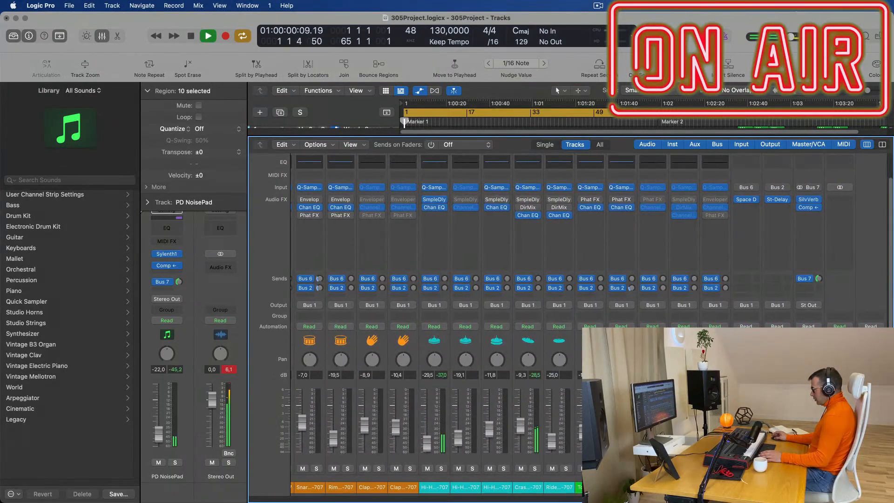
click(809, 419)
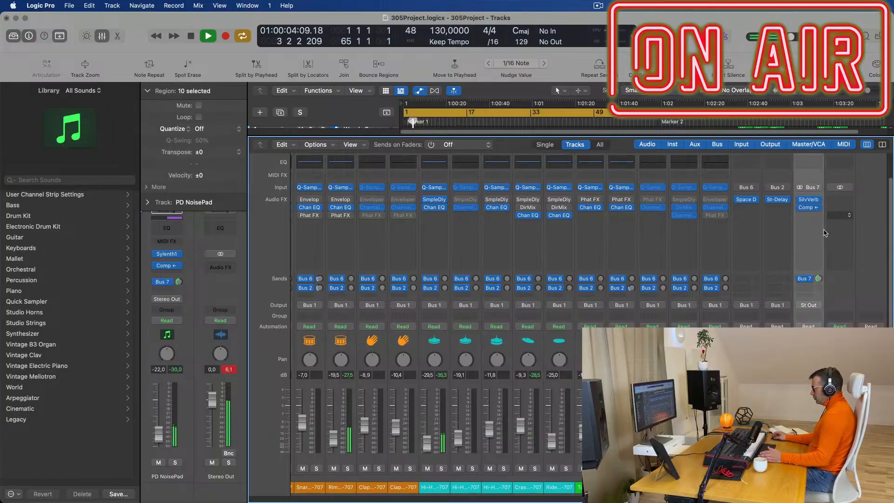
scroll(821, 224, right, 2)
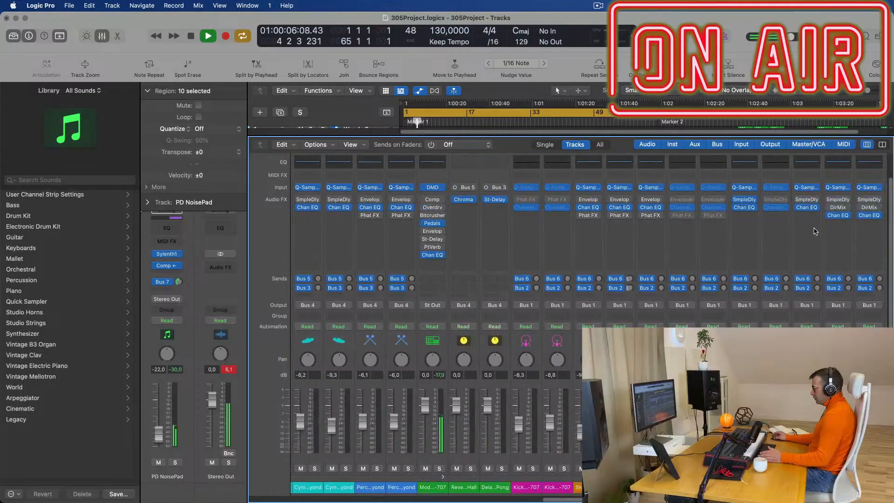
scroll(834, 258, left, 2)
- Turn the Aux 7 channel's Bus 7 send all the way down and remove that send
key(space)
click(808, 279)
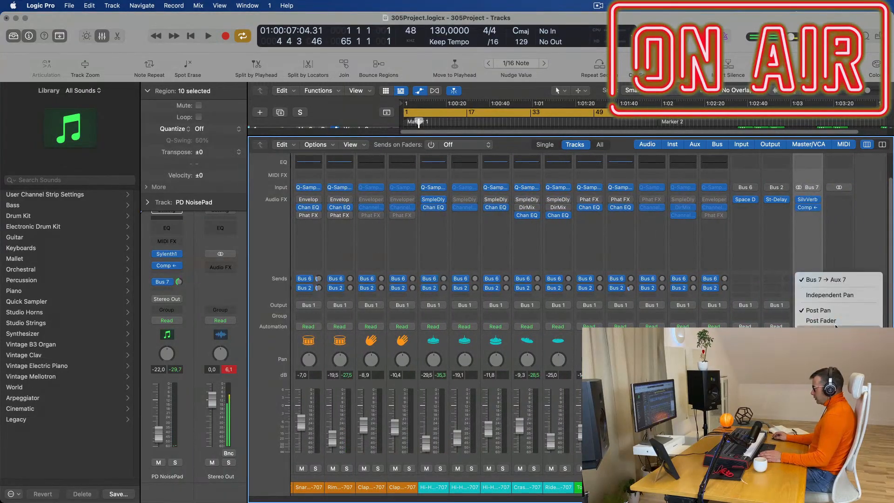
click(839, 242)
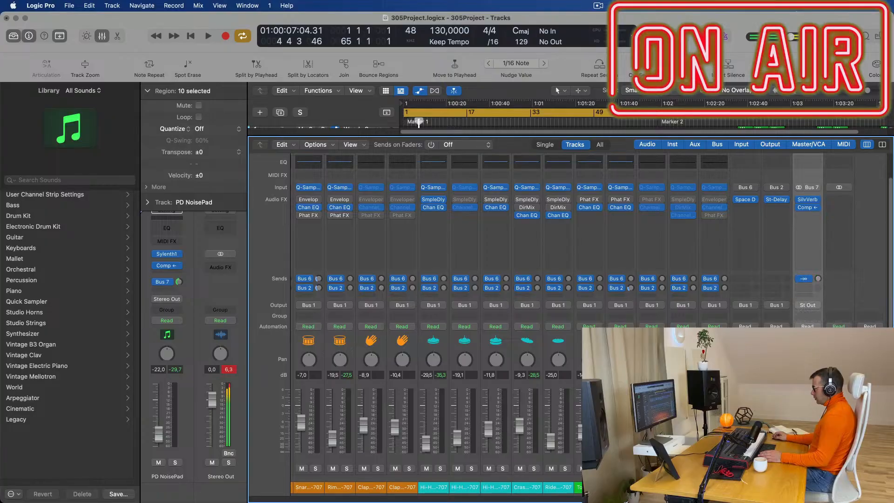
click(809, 280)
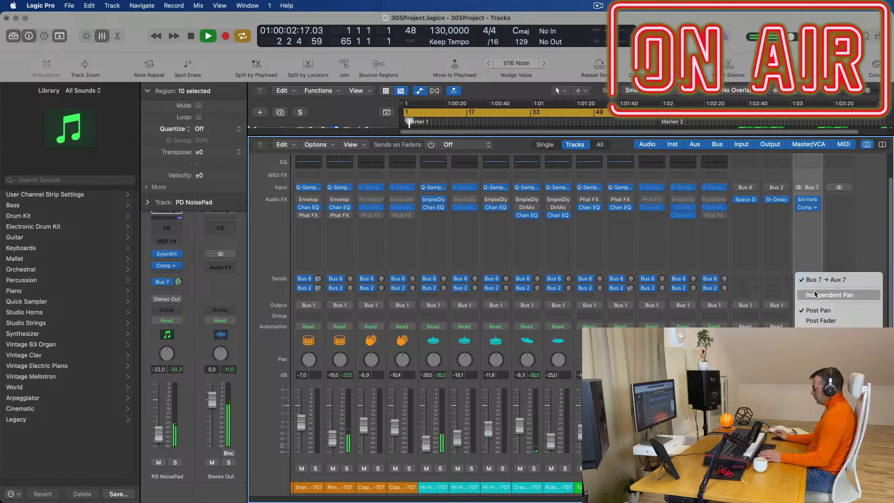
click(820, 346)
key(space)
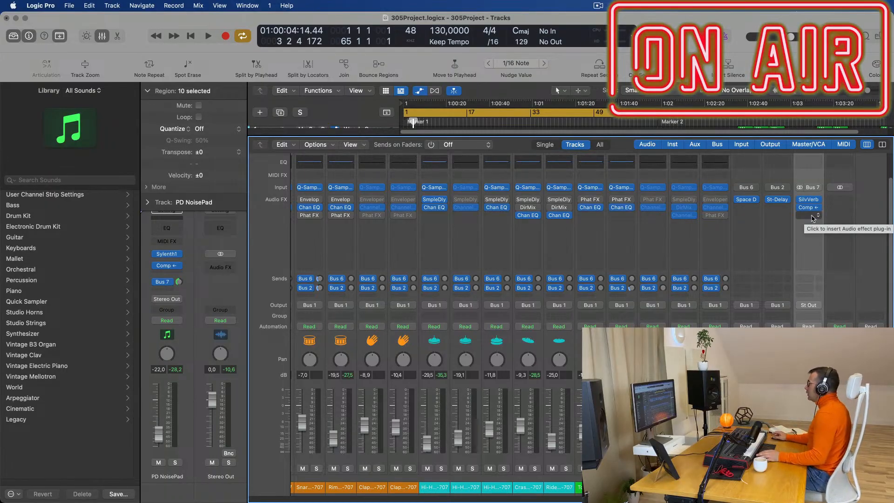
- Replay the opening from bar 1 to check the sound, and close the mixer
key(Return)
key(space)
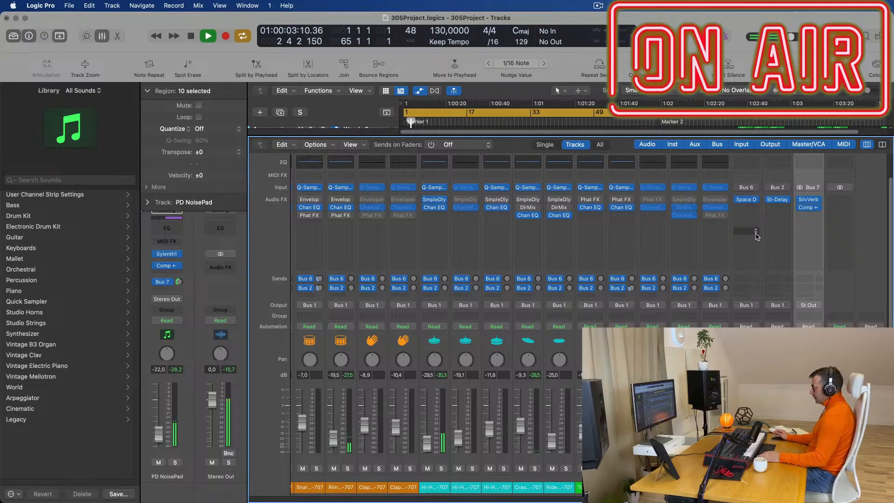
key(x)
key(space)
key(Return)
key(space)
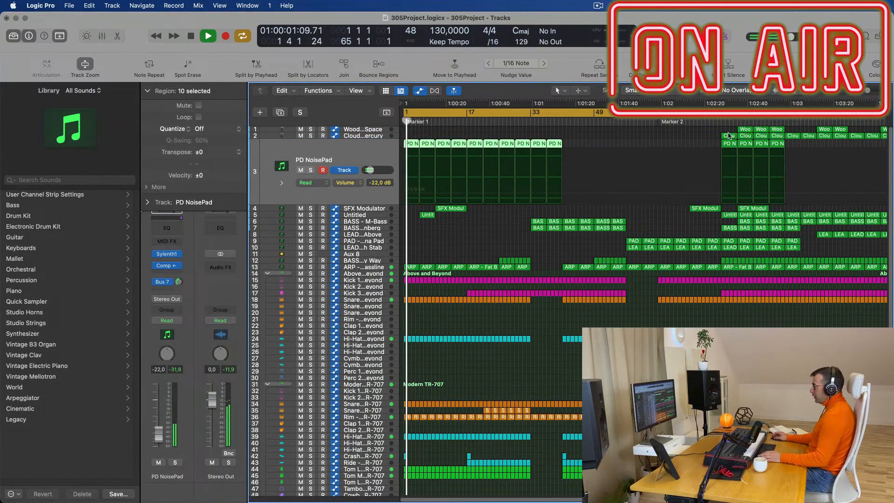
- Set the cycle range to bars 57–73, play from bar 57, and select the Aux 8 track
drag(629, 113, 674, 143)
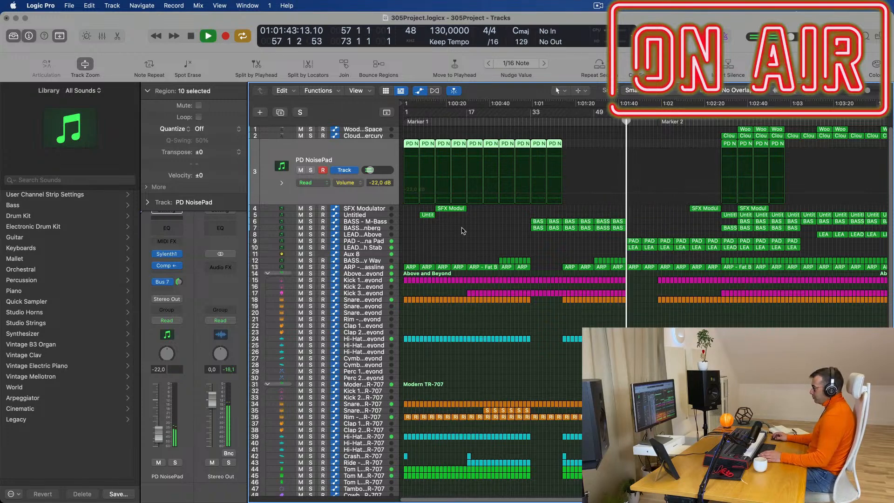
click(371, 255)
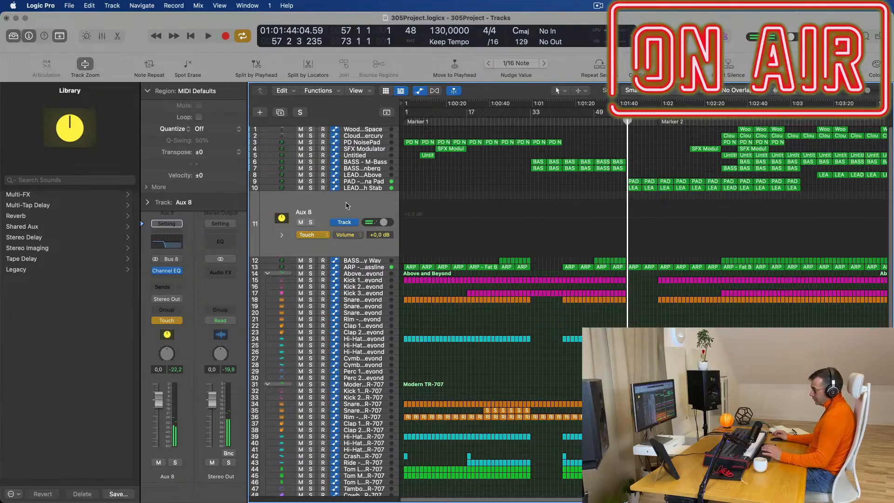
- Open the Channel EQ on Aux 8, play from bar 57, bring up its high-cut frequency automation, and close the EQ
click(163, 243)
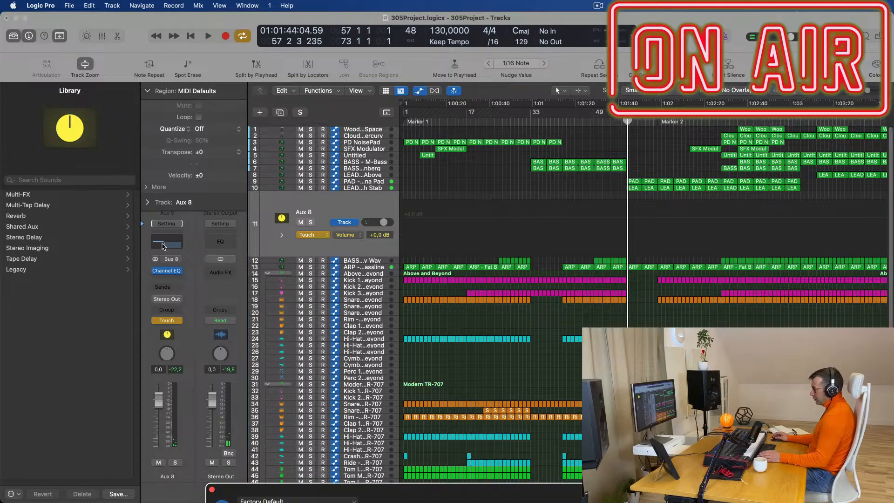
drag(375, 483, 234, 65)
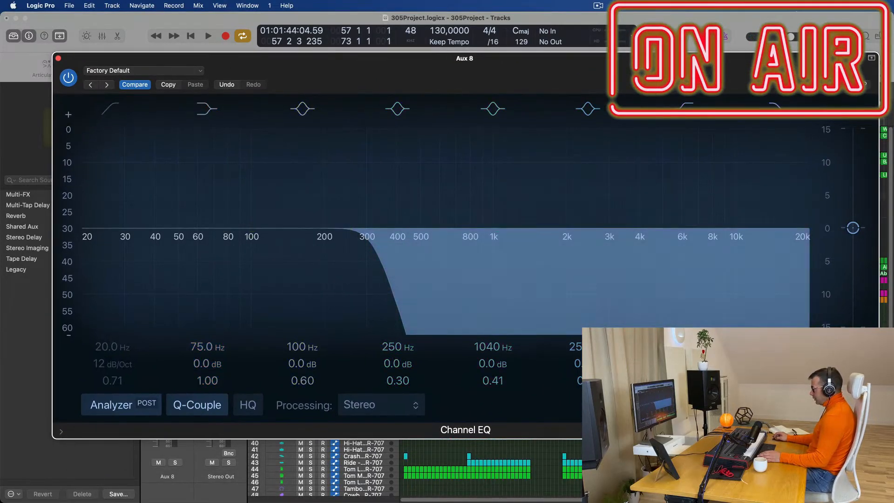
drag(879, 438, 633, 322)
drag(463, 67, 569, 170)
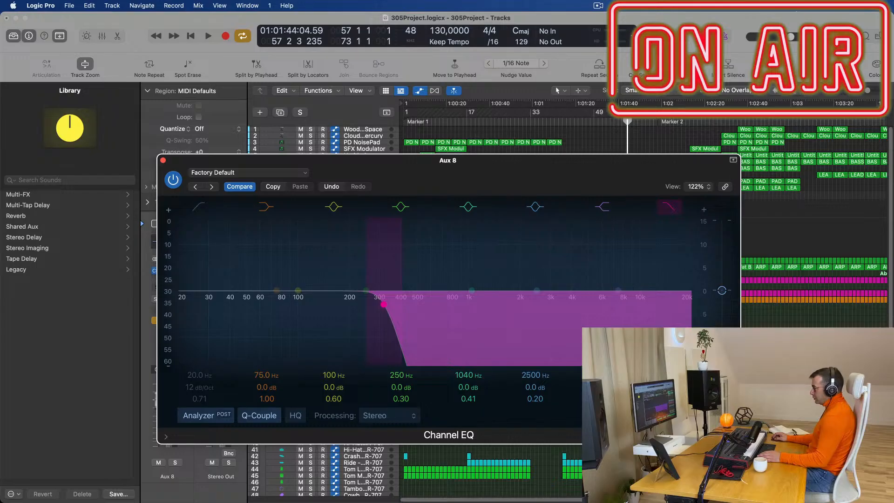
key(space)
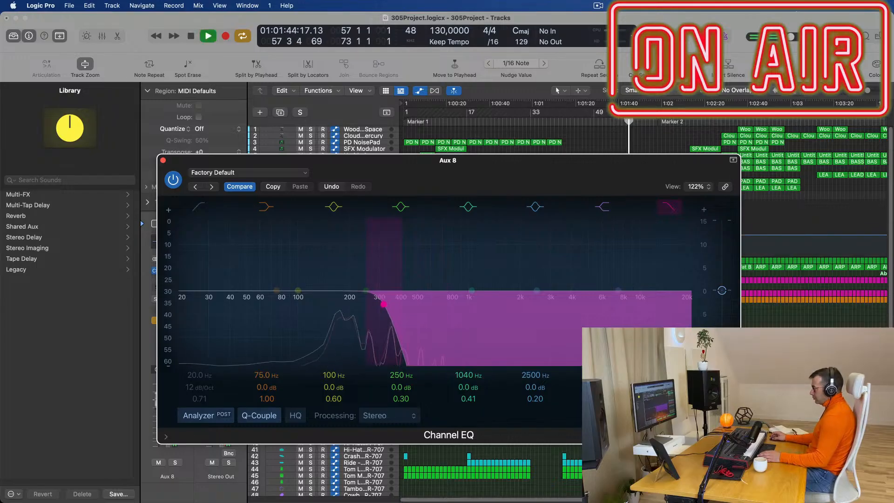
click(163, 160)
- Shape the Aux 8 high-cut automation as a rise from 190 Hz at bar 57 to 3500 Hz at bar 65, and replay
drag(638, 237, 661, 218)
key(Return)
key(Return)
key(Return)
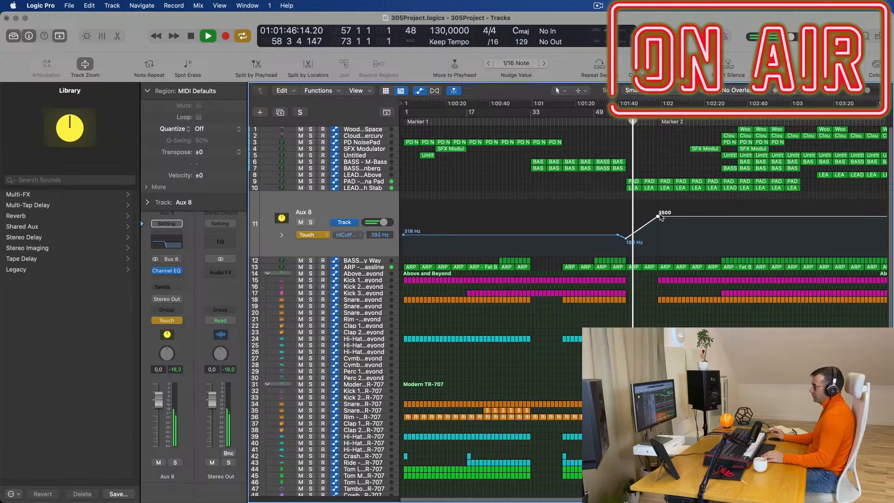
key(space)
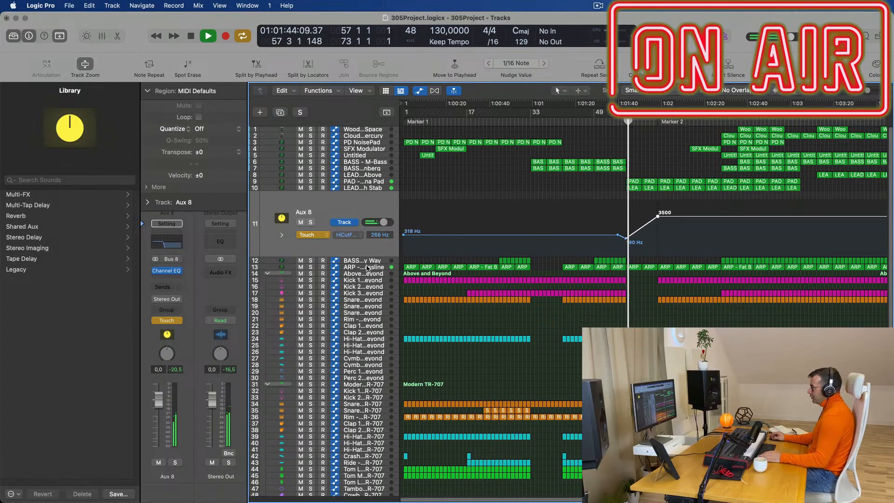
- Lower the ARP - Fat Bassline filter cutoff automation to 0.810 from bar 57 and join its four regions across bars 57–73
click(368, 267)
key(space)
click(636, 256)
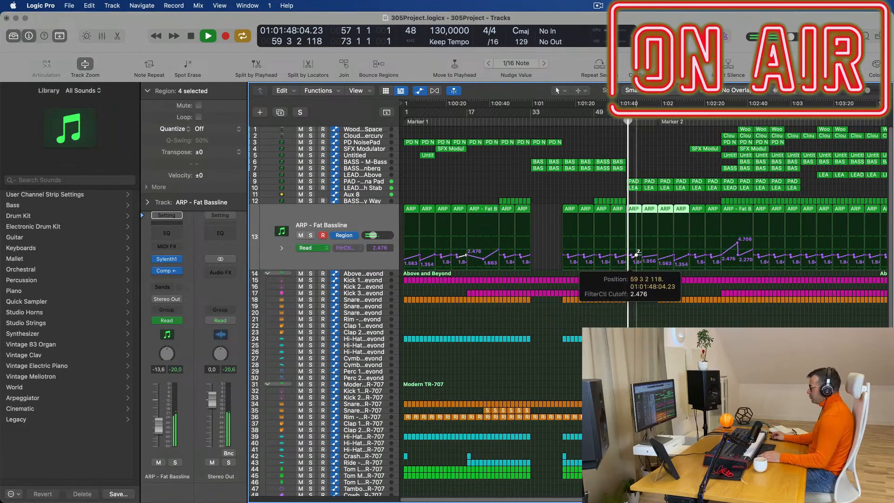
drag(629, 260, 629, 265)
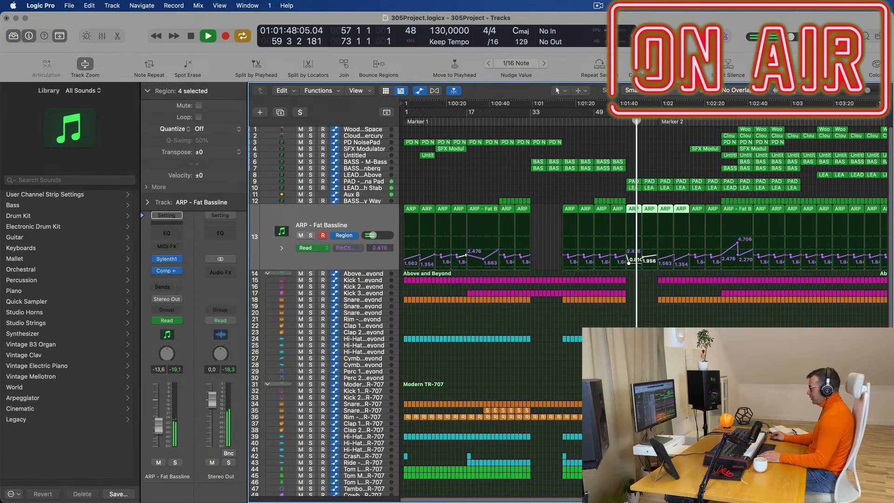
scroll(649, 264, up, 5)
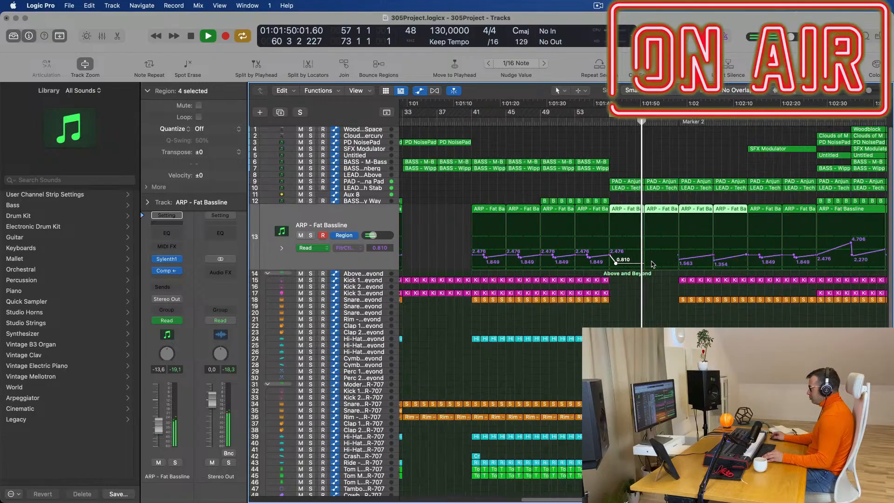
click(680, 259)
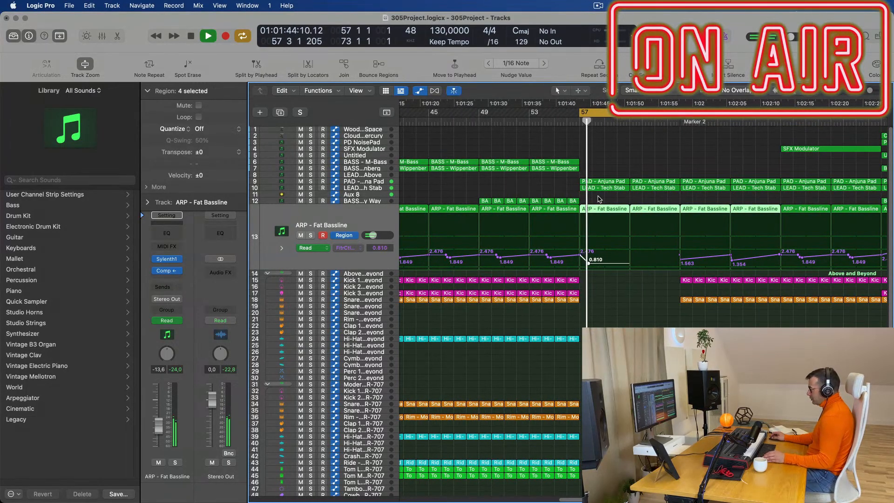
key(super+j)
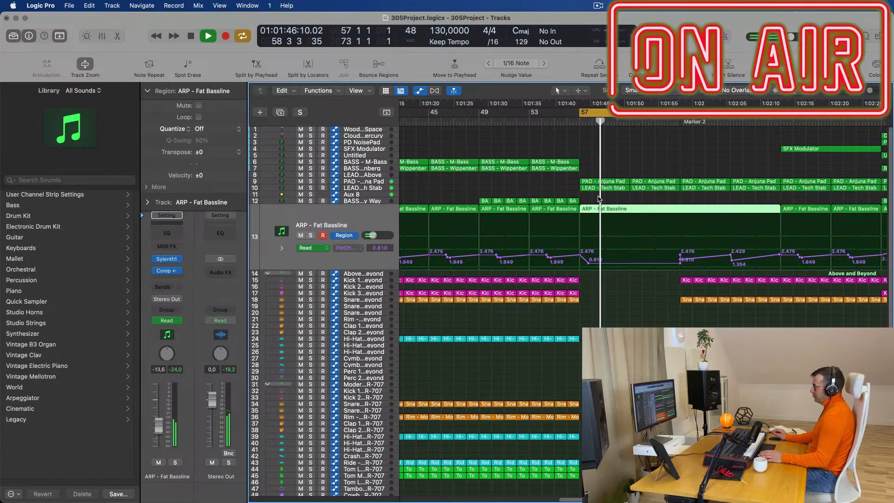
- Reshape the joined bassline region's filter cutoff into a steady rise starting at 1.230 on bar 57, and replay it
drag(682, 261, 581, 258)
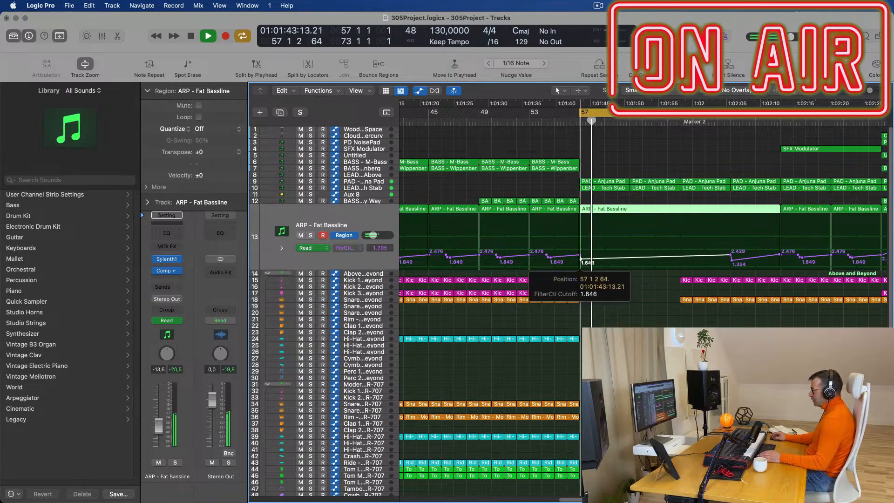
drag(581, 262, 579, 261)
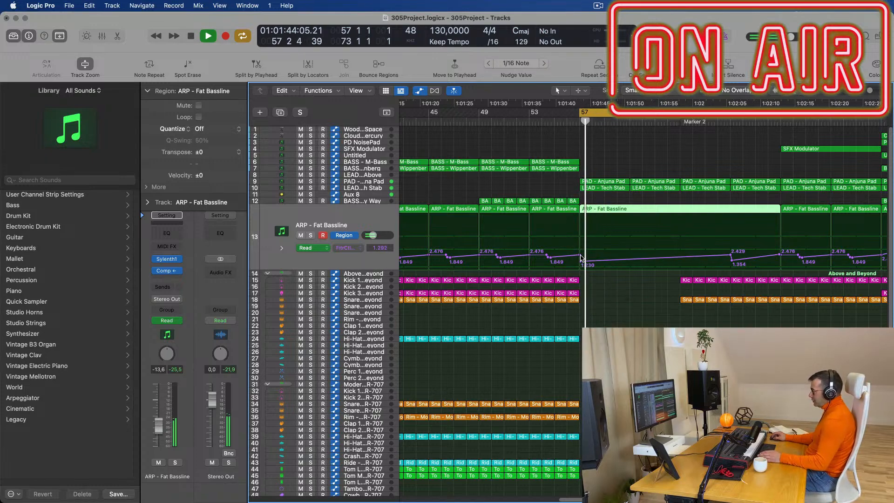
click(580, 256)
key(space)
key(space)
click(579, 262)
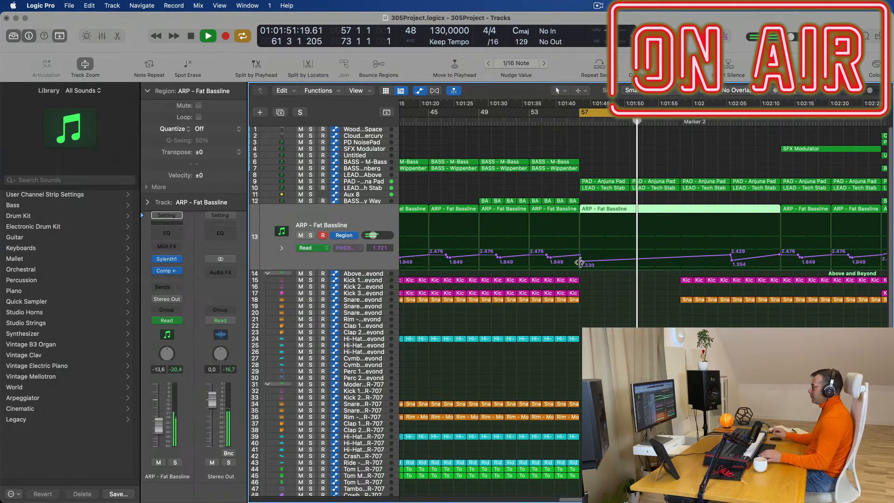
- Move the peak of the bassline's cutoff rise to the end of the joined region at bar 73 and replay from bar 57
key(super+Left)
key(super+Left)
key(super+Left)
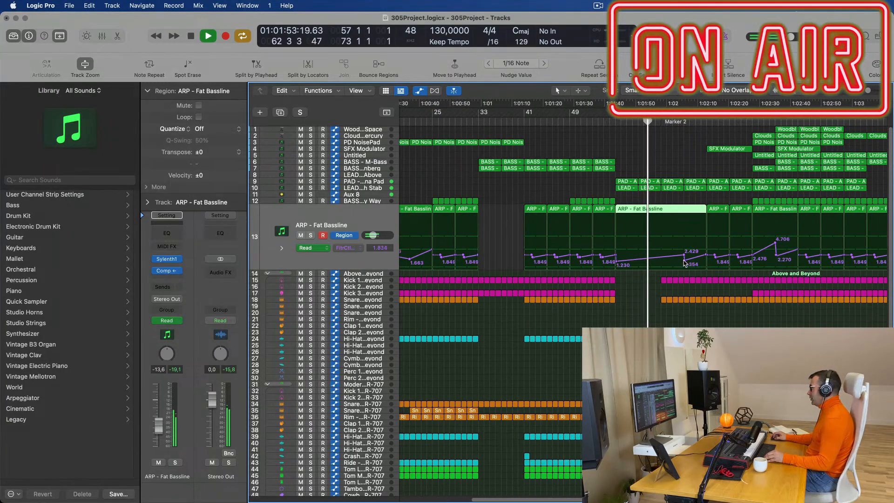
drag(685, 255, 707, 253)
key(space)
key(space)
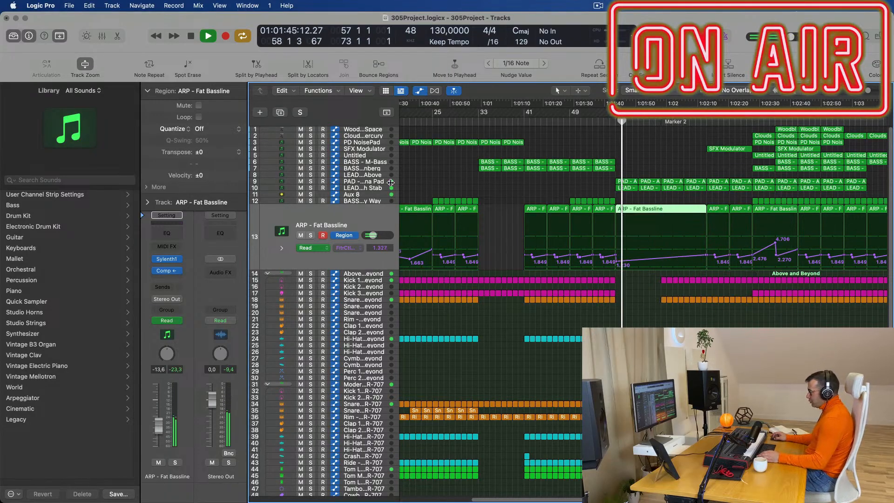
- Select the Aux 8 track and lower its high-cut automation point at bar 65 to 1900 Hz
click(372, 195)
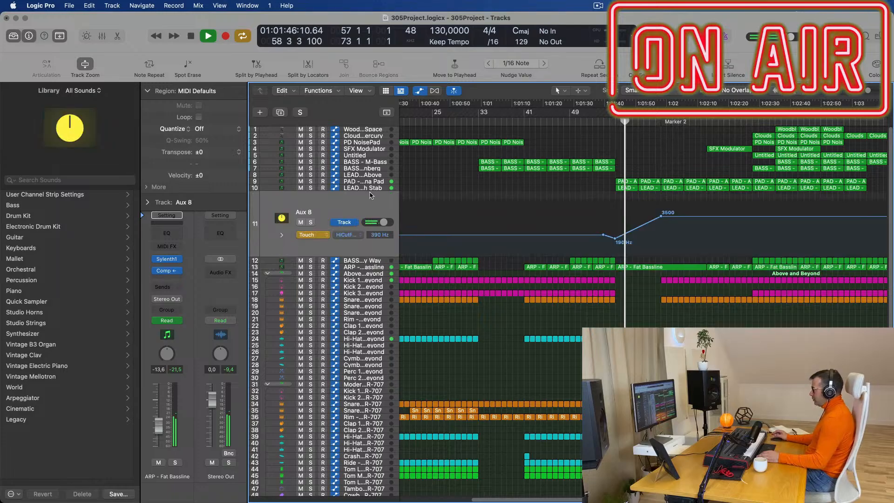
mouse_move(662, 218)
mouse_down()
mouse_move(661, 207)
mouse_move(656, 238)
mouse_move(659, 220)
mouse_up()
click(660, 221)
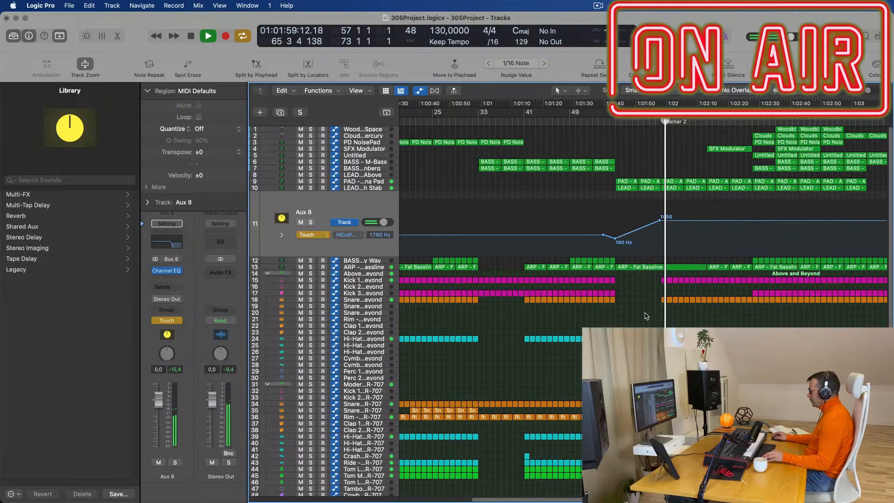
- Delete the drum regions from the Above and Beyond snare downward between bars 65 and 73, keeping the kick regions
key(super+Right)
key(super+Right)
key(super+Right)
key(super+Right)
scroll(654, 295, down, 3)
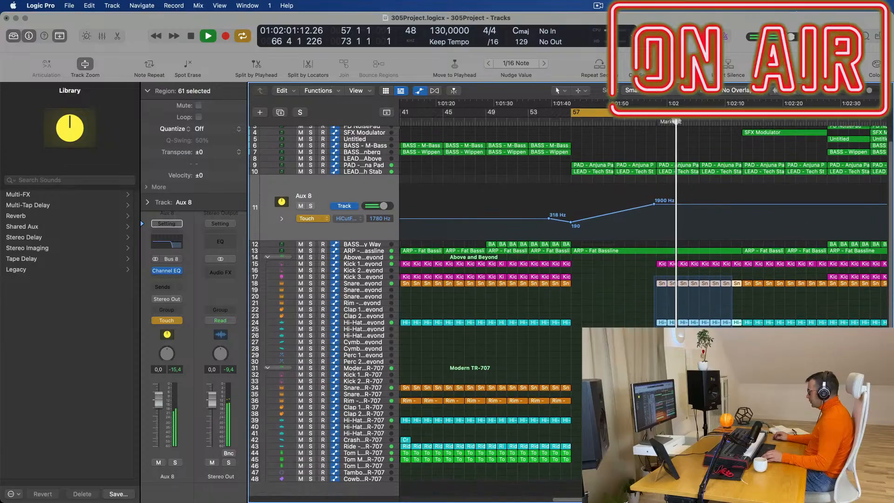
drag(652, 328, 740, 328)
key(Delete)
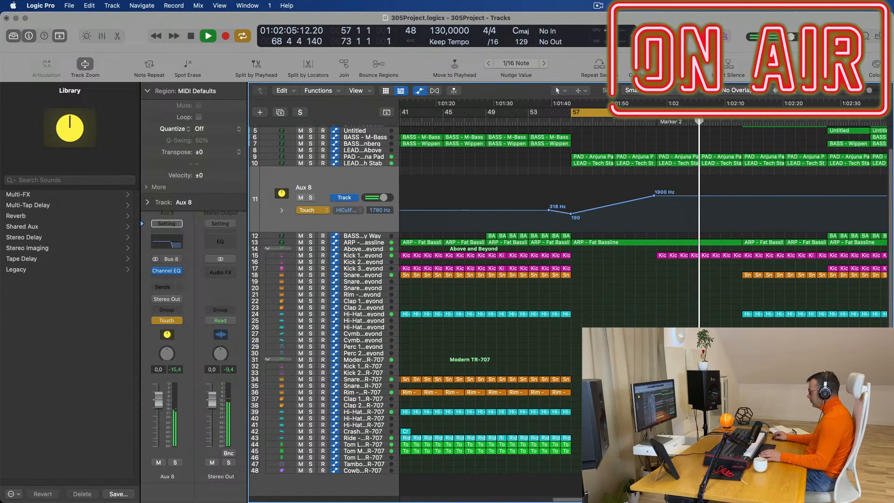
- Replay from bar 57 and review the arrangement around Marker 2
scroll(732, 165, up, 3)
scroll(731, 165, down, 4)
key(Return)
scroll(671, 156, down, 2)
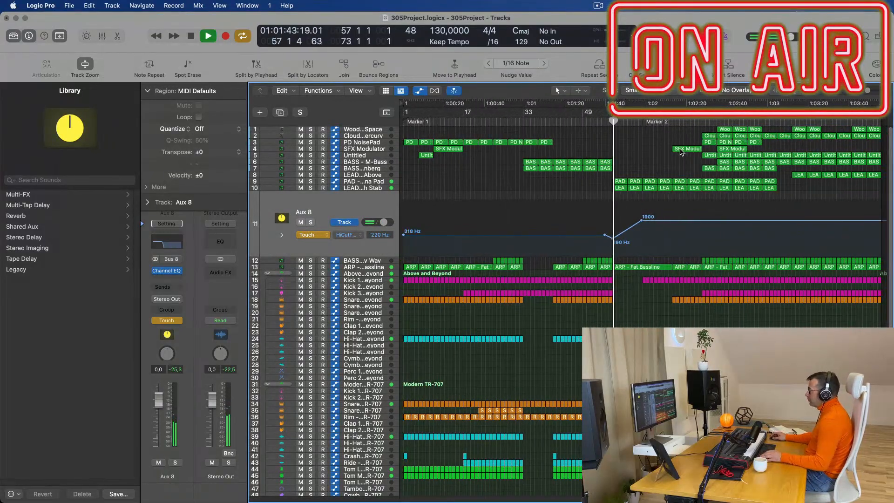
scroll(650, 165, up, 2)
scroll(645, 191, down, 2)
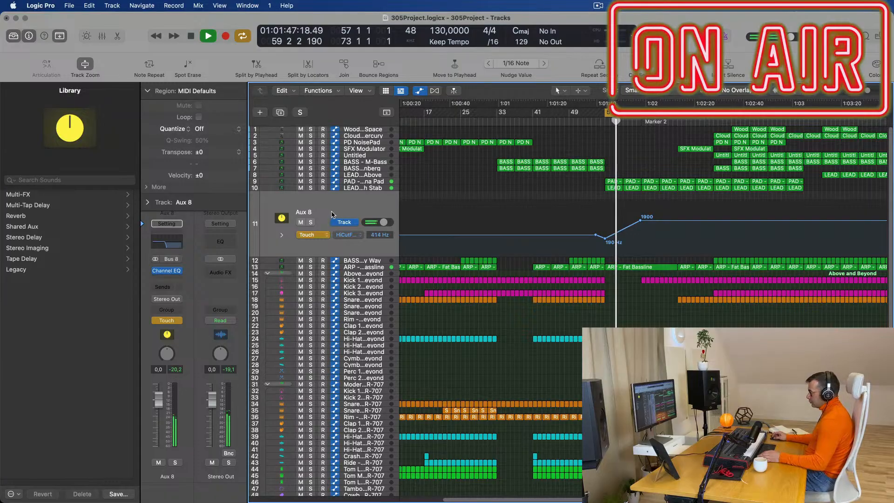
- Add a Bus 8 send to the Aux 8 channel and raise its level during playback
click(164, 288)
mouse_move(205, 302)
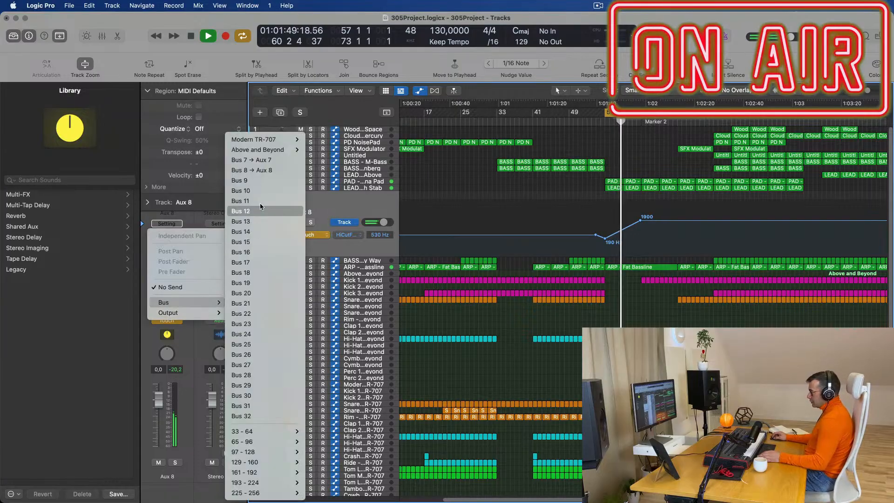
click(227, 170)
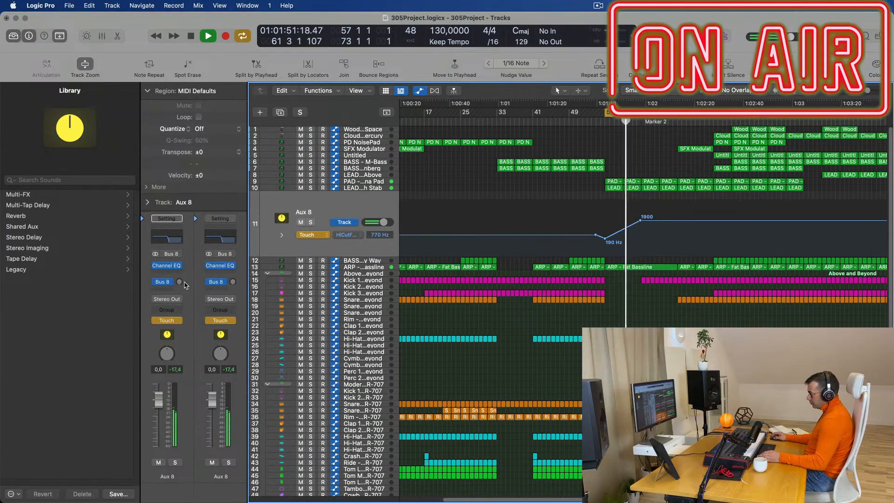
drag(179, 285, 179, 272)
key(space)
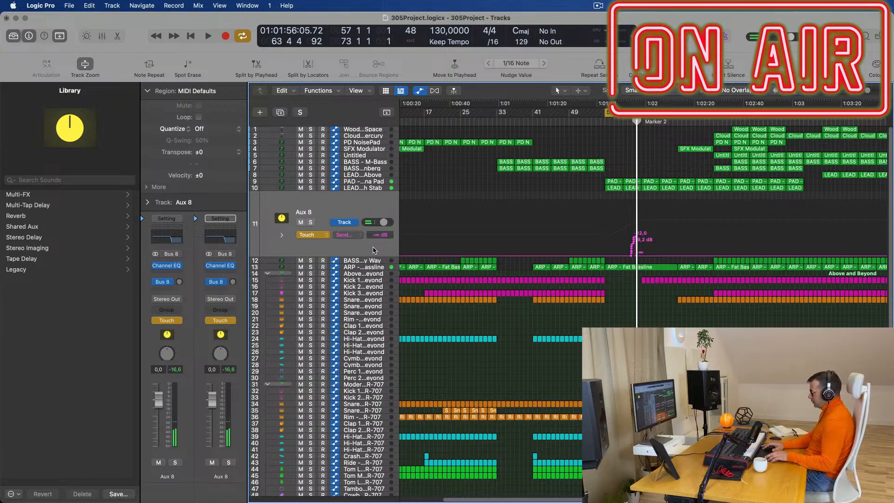
- Set the Aux 8 automation mode to Read and play the section again
click(311, 235)
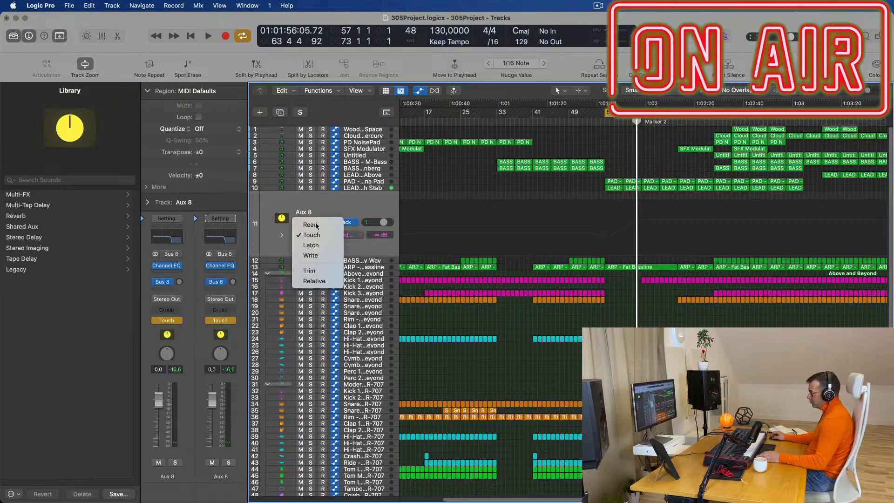
click(317, 226)
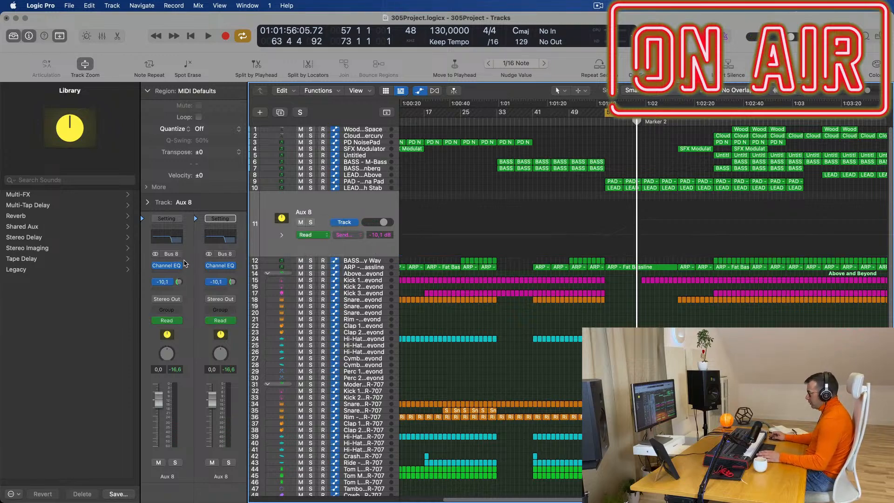
key(space)
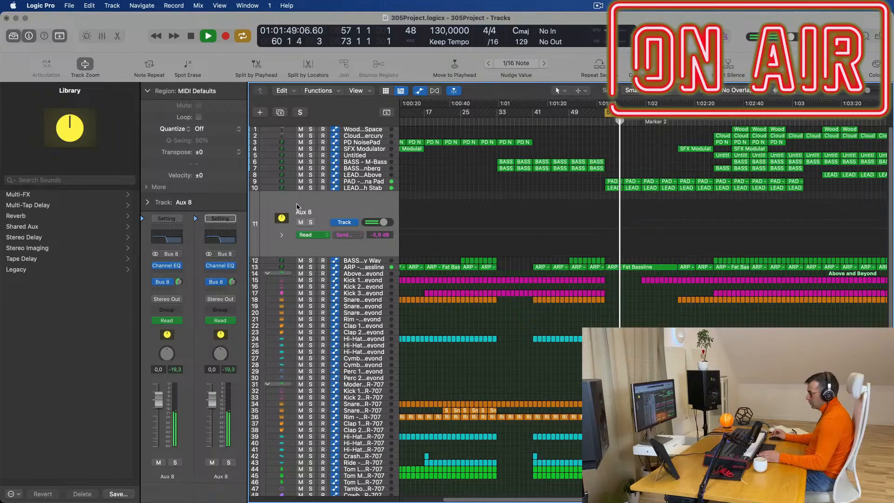
- Reroute the Aux 8 send from Bus 8 to Bus 7, feeding the SilverVerb on Aux 7, and replay the section
click(168, 282)
mouse_move(186, 365)
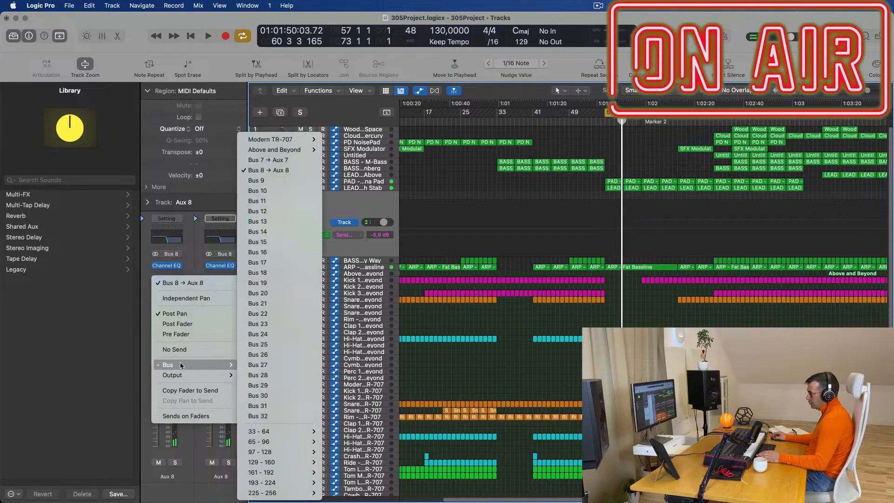
click(284, 160)
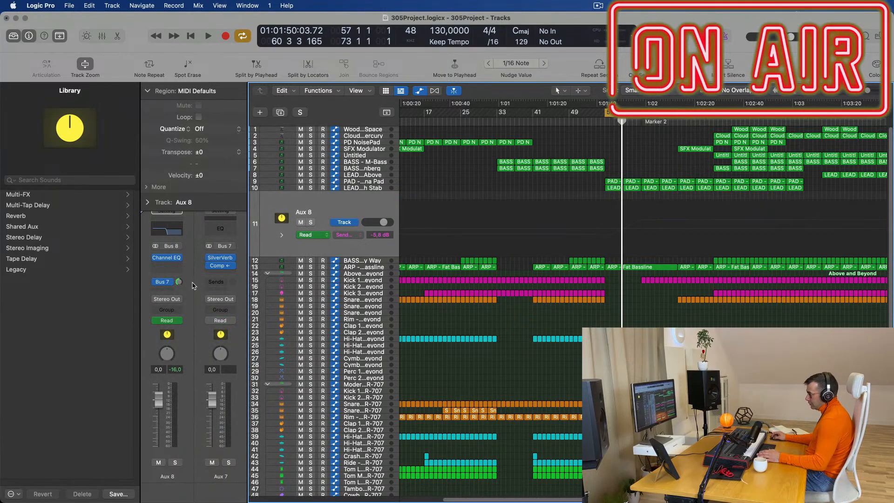
key(space)
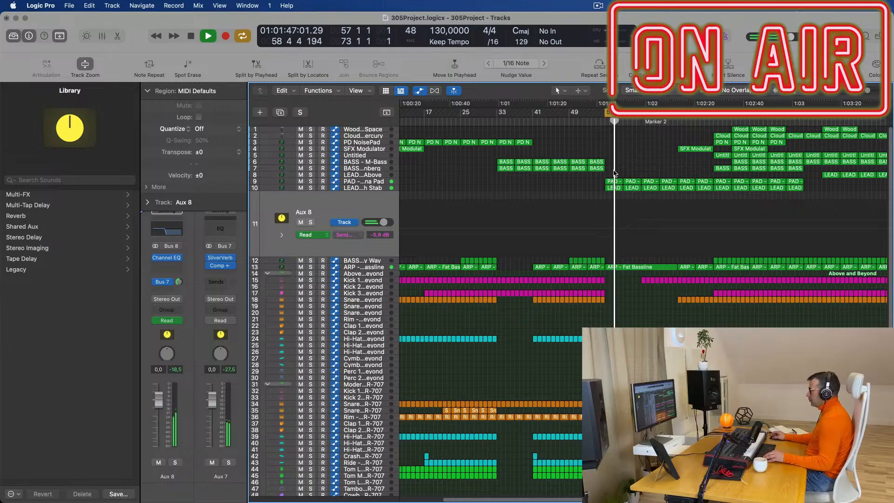
- Lower the start of the ARP - Fat Bassline cutoff rise at bar 57 to 0.730
click(378, 269)
drag(607, 261, 607, 265)
key(super+Left)
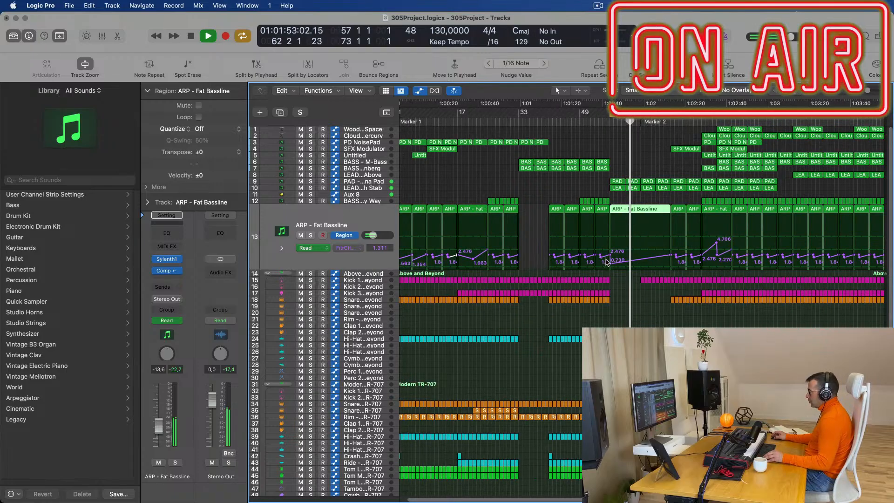
key(super+Left)
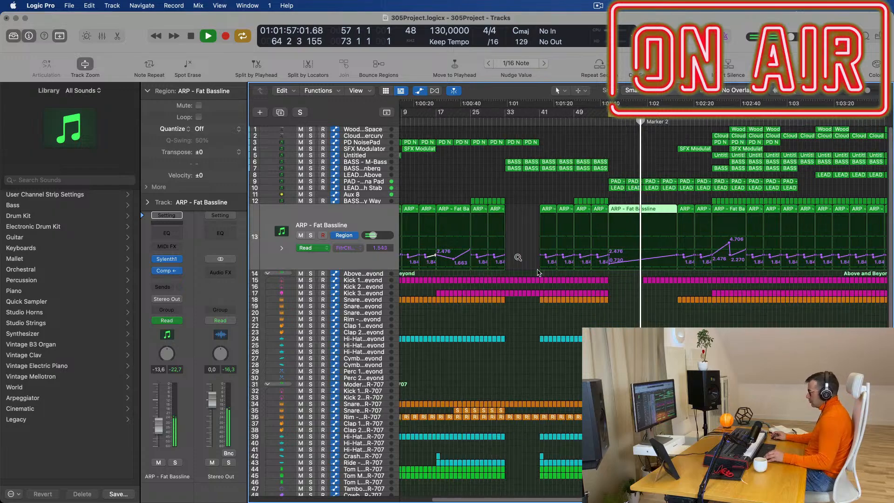
- Reshape the Above and Beyond track's low-cut automation to start at 141 Hz on bar 65 and fall toward bar 73
click(376, 274)
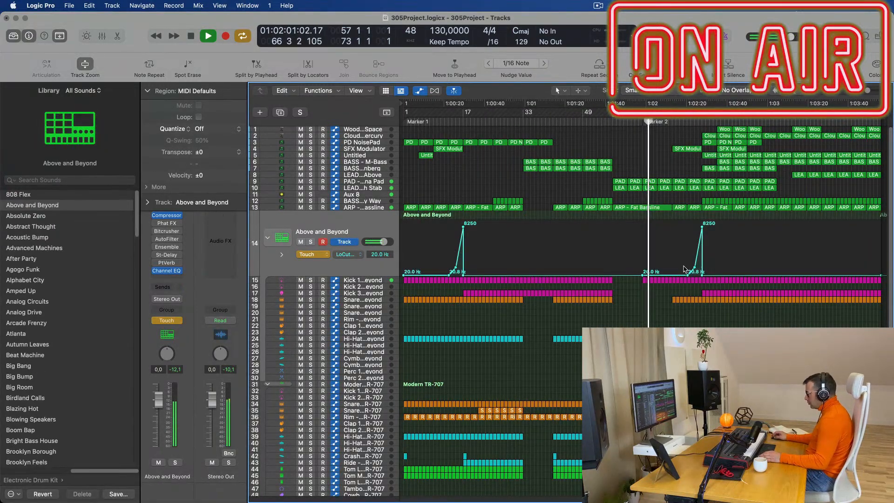
drag(688, 275, 644, 260)
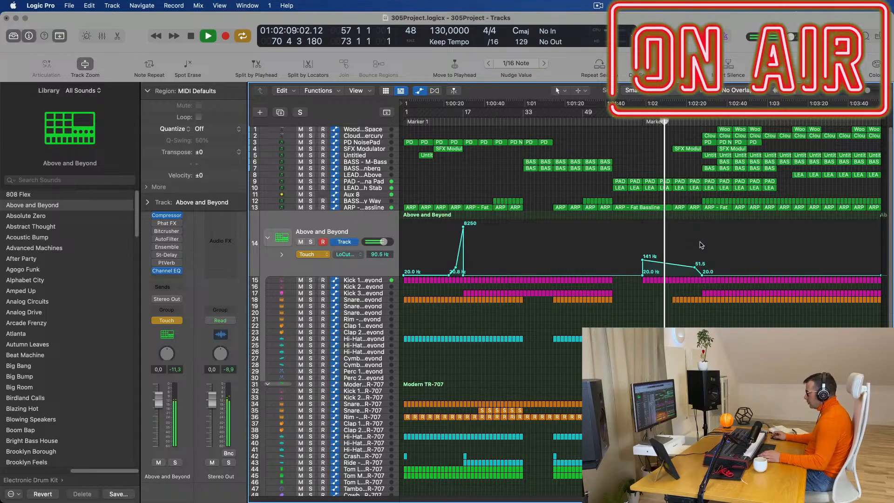
- Raise the point near bar 79 in the Above and Beyond low-cut automation to 175 Hz and replay from bar 57
drag(694, 269, 695, 267)
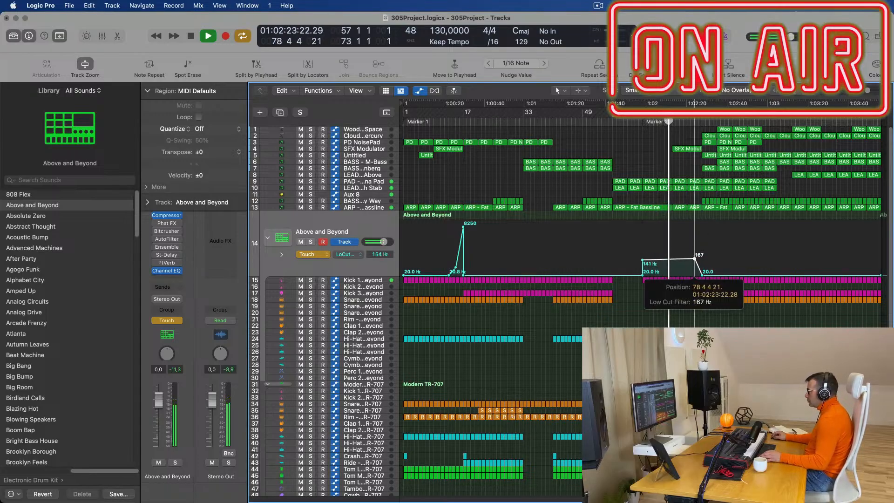
scroll(691, 257, up, 8)
key(Return)
scroll(598, 177, up, 1)
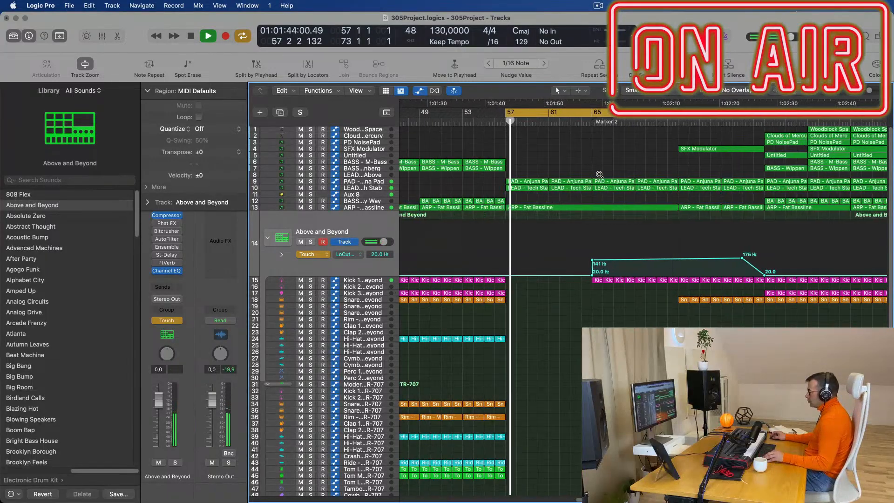
scroll(598, 178, down, 6)
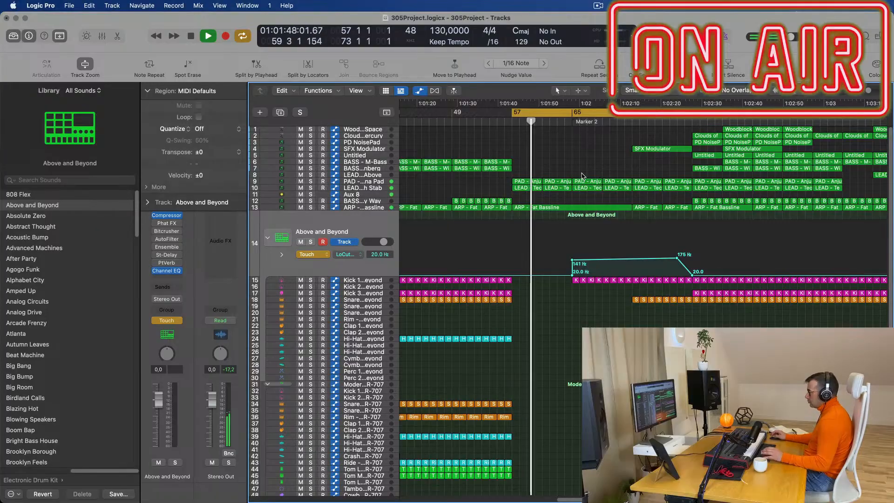
- Show the Aux 8 automation lane and listen through the breakdown from bar 57, comparing it with the surrounding arrangement
click(358, 195)
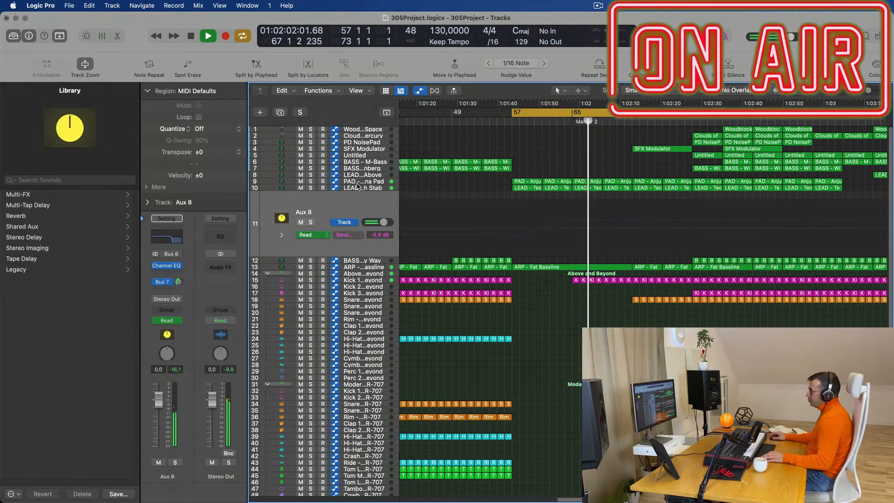
scroll(593, 324, up, 3)
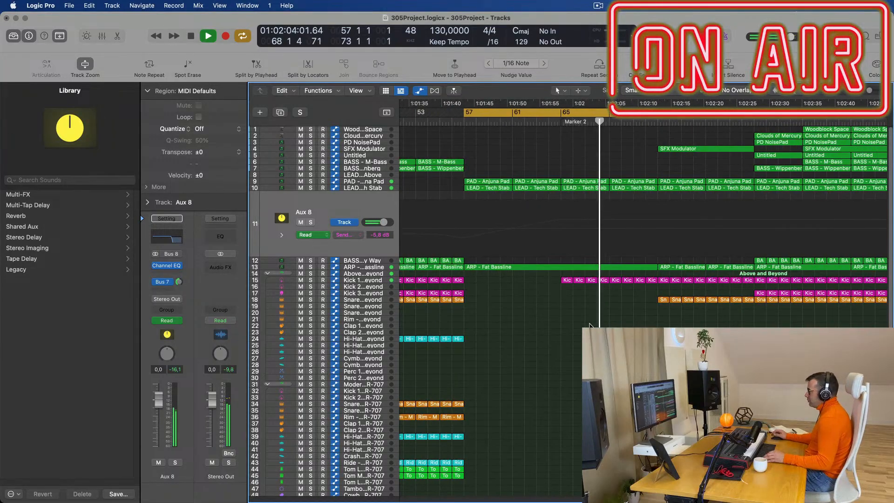
scroll(591, 324, down, 3)
scroll(582, 325, down, 2)
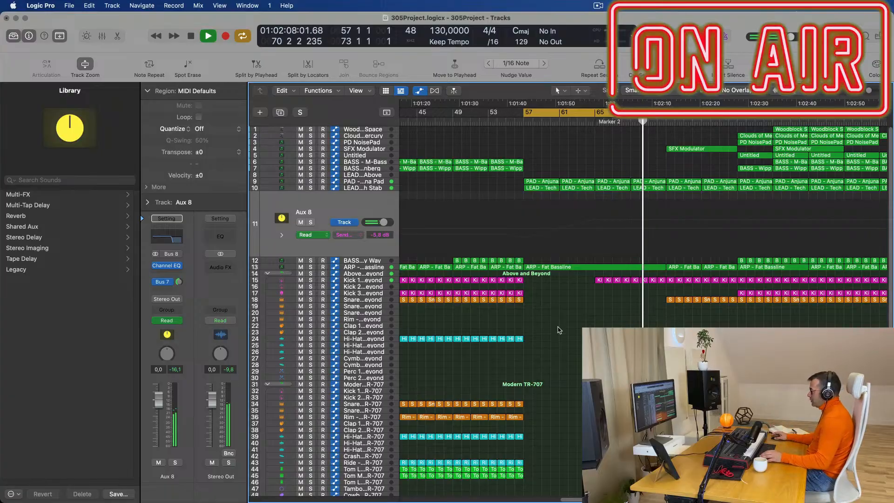
scroll(566, 330, down, 3)
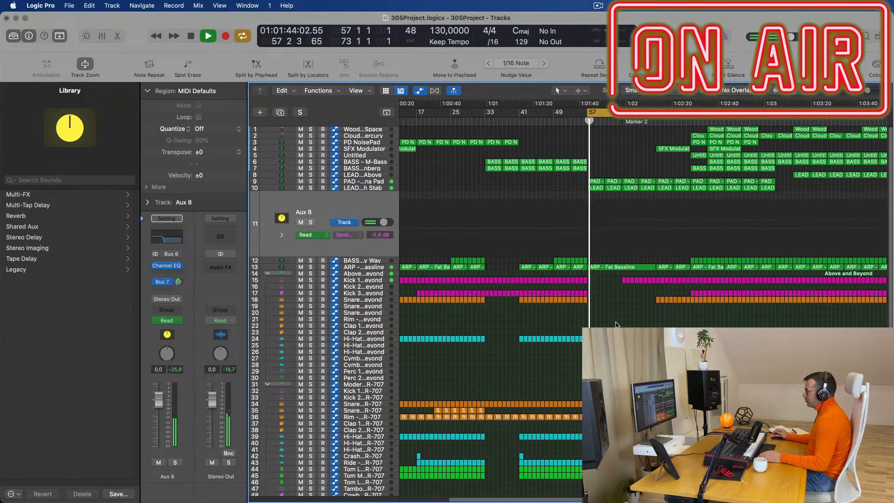
scroll(617, 325, up, 4)
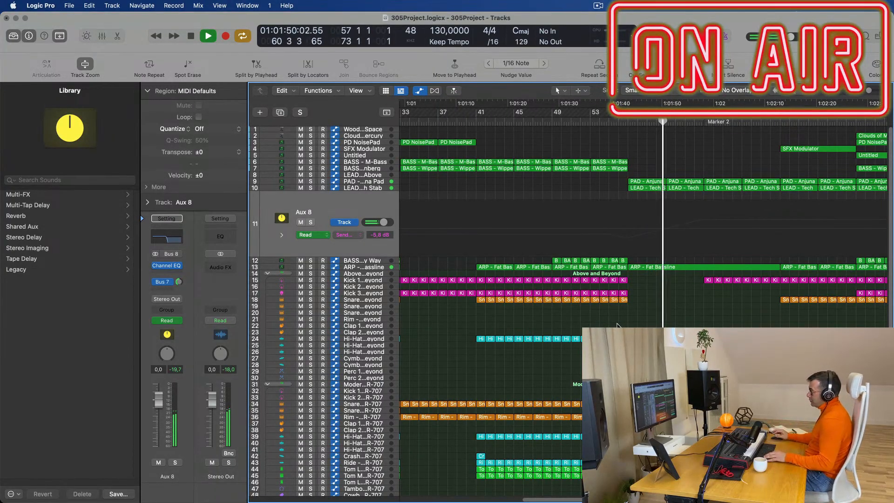
scroll(617, 325, down, 3)
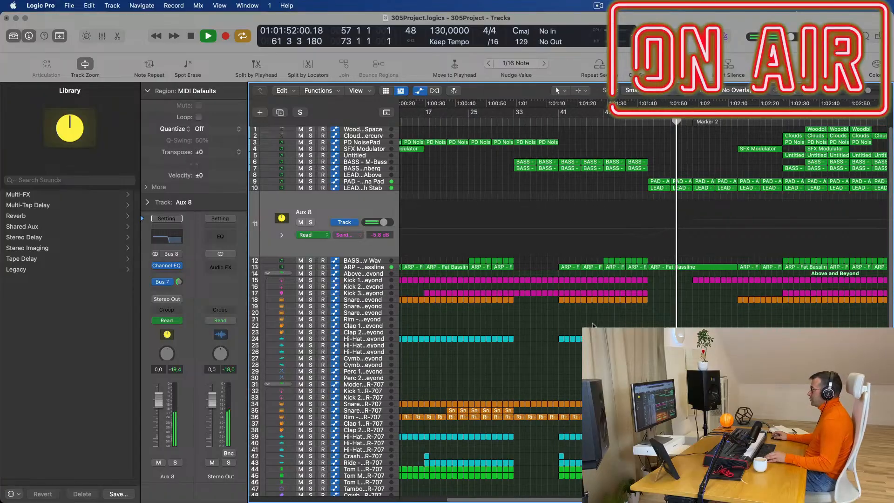
scroll(687, 321, down, 2)
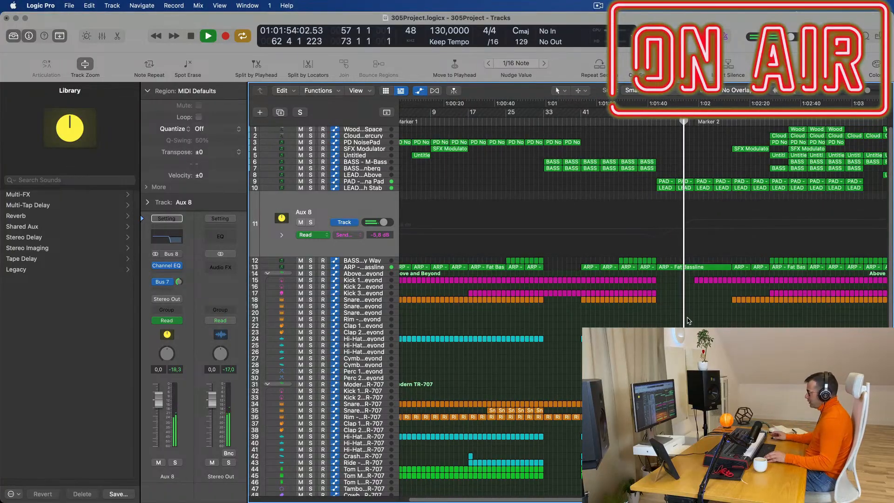
scroll(691, 319, down, 2)
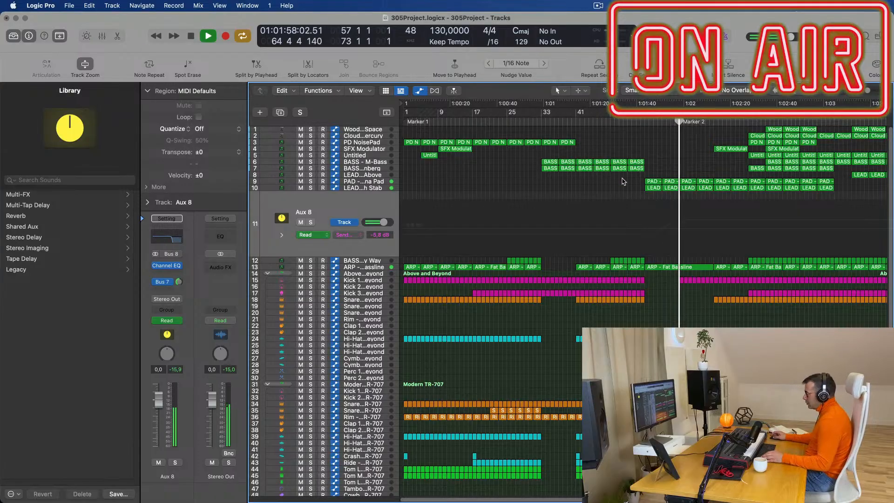
- Duplicate the ARP - Fat Bassline track and copy its long bar 57 region onto the new track
click(360, 269)
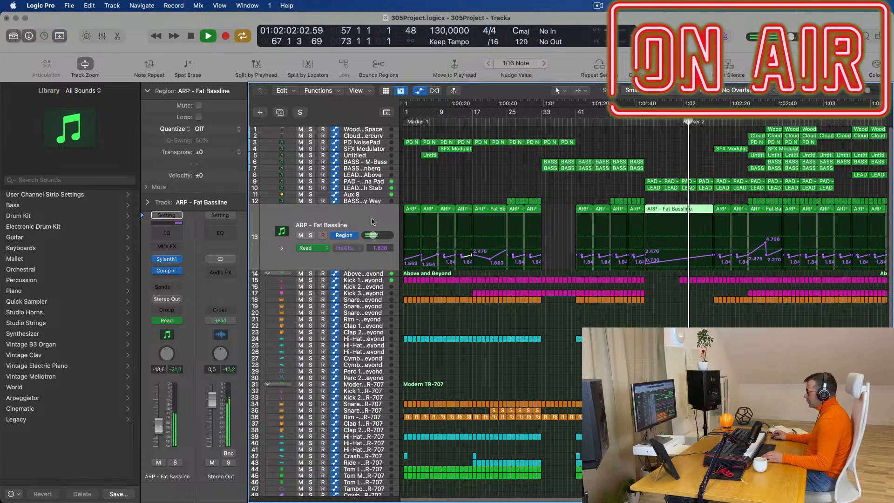
key(super+d)
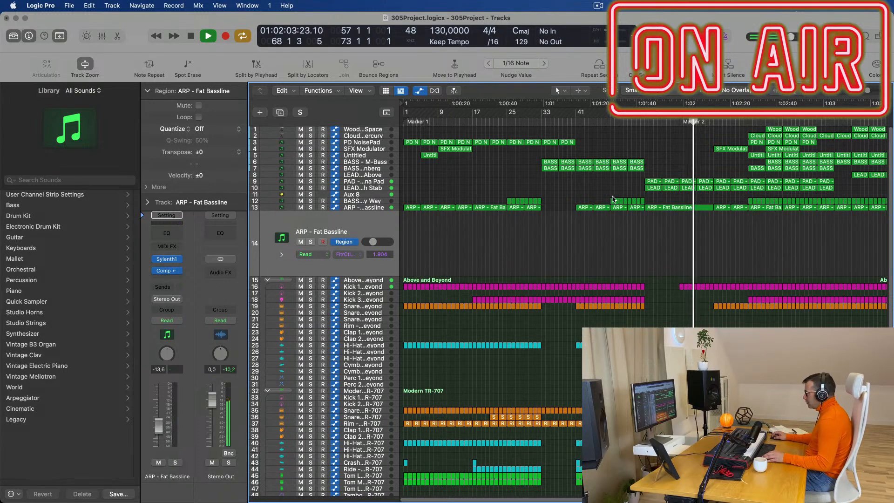
click(675, 208)
drag(676, 216, 682, 223)
key(space)
- Reduce the copied region's chord to a single low note in the Piano Roll
double_click(681, 218)
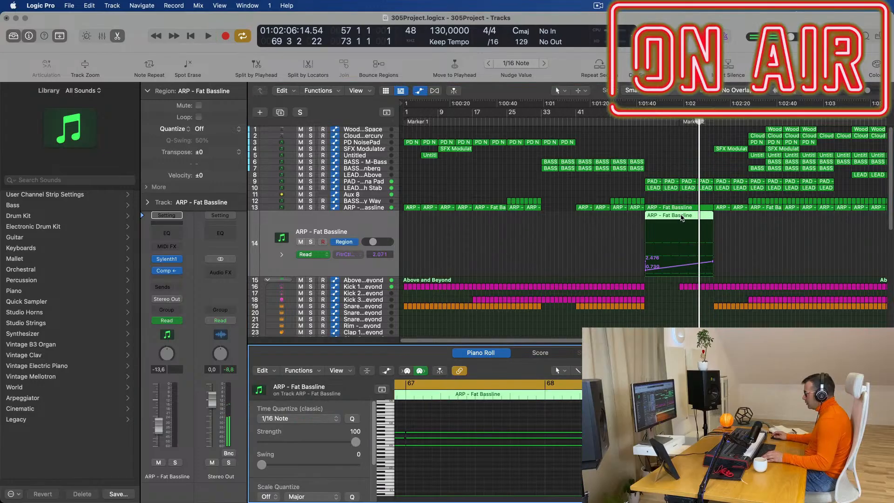
ctrl+alt+click(515, 419)
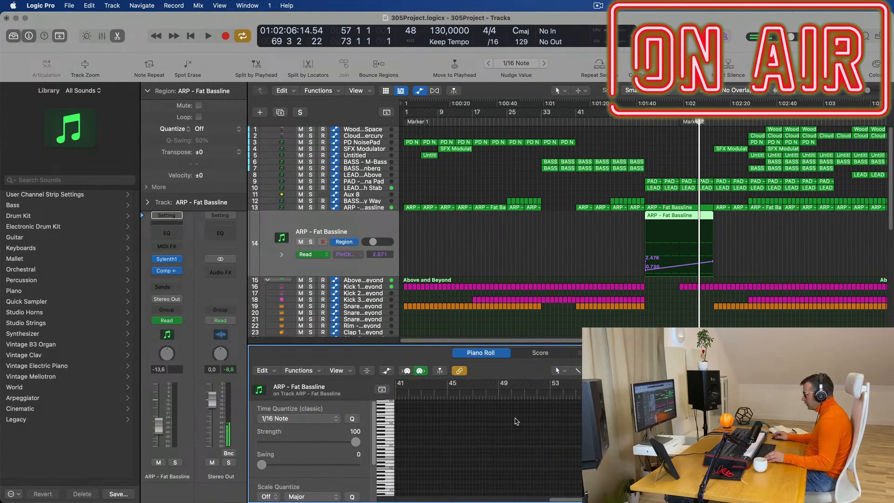
key(super+a)
key(super+z)
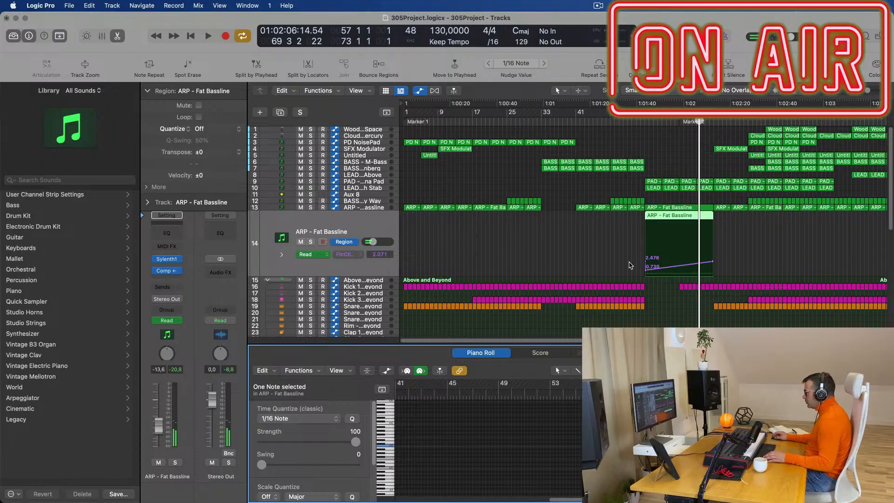
click(631, 269)
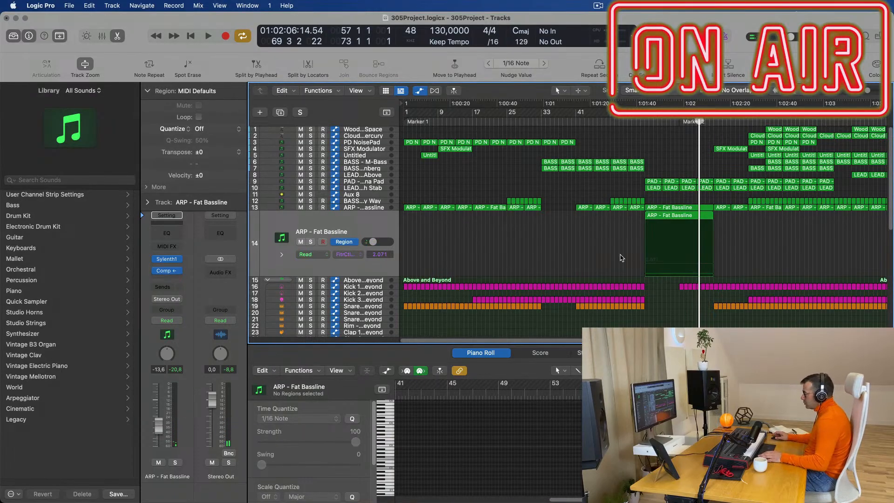
- Load the Sylenth1 preset 029: BASS - Bass Pad on the duplicated track while the breakdown plays
key(space)
key(space)
click(354, 220)
click(166, 259)
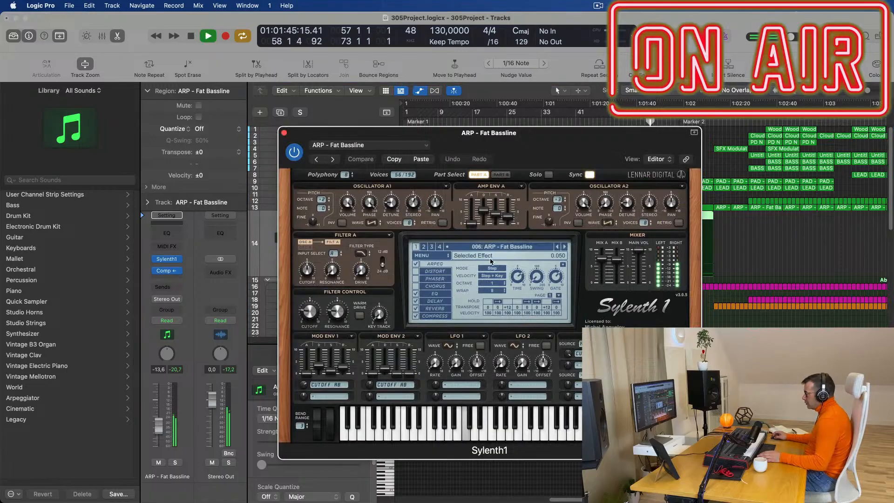
click(516, 247)
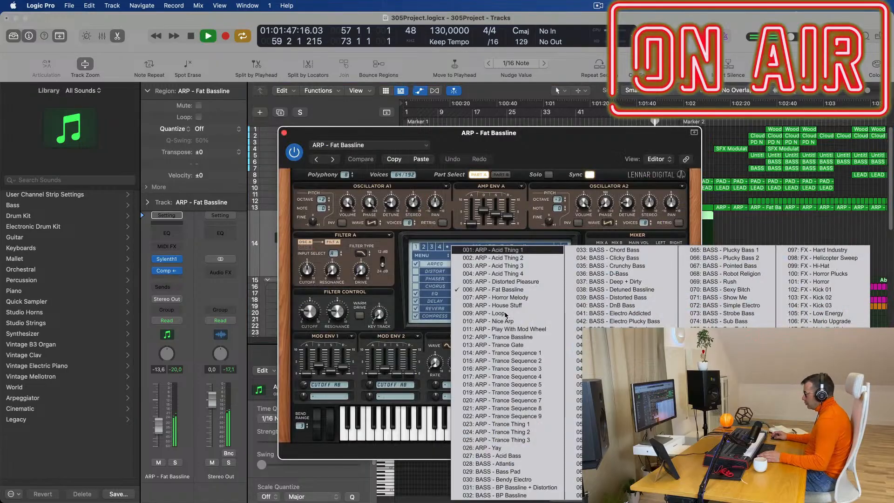
click(512, 472)
- Set the Bass Pad's filter control cutoff to 3.077 and its track volume to -8.6 dB, and close Sylenth1
drag(590, 143, 580, 321)
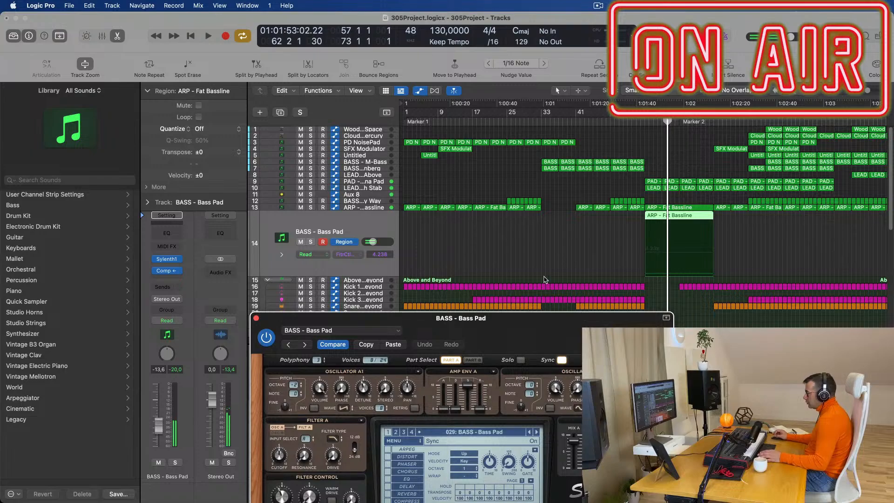
key(space)
click(526, 246)
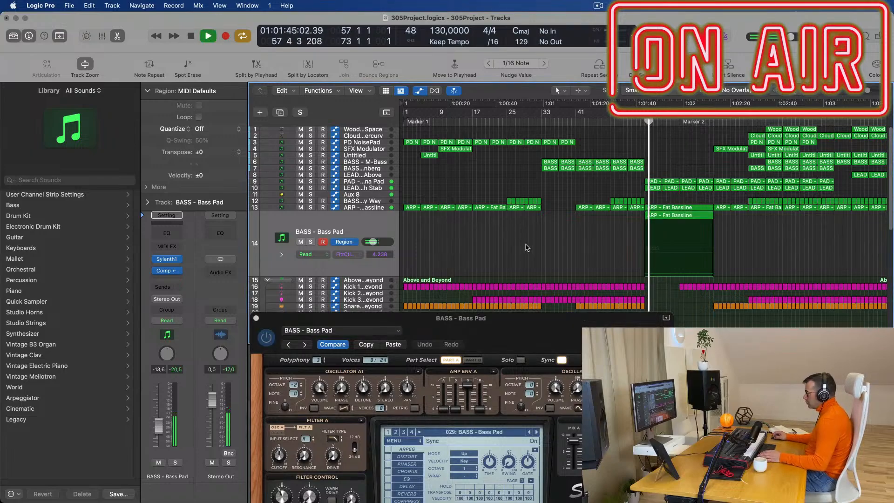
drag(517, 321, 588, 144)
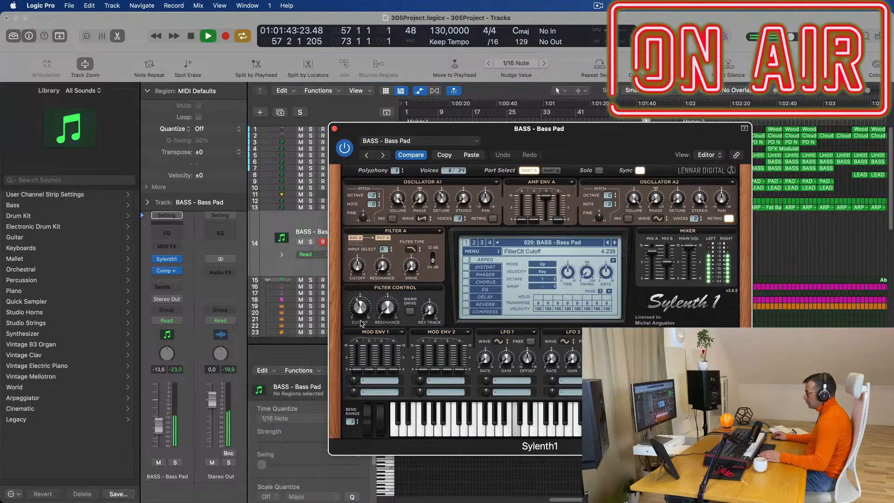
click(334, 129)
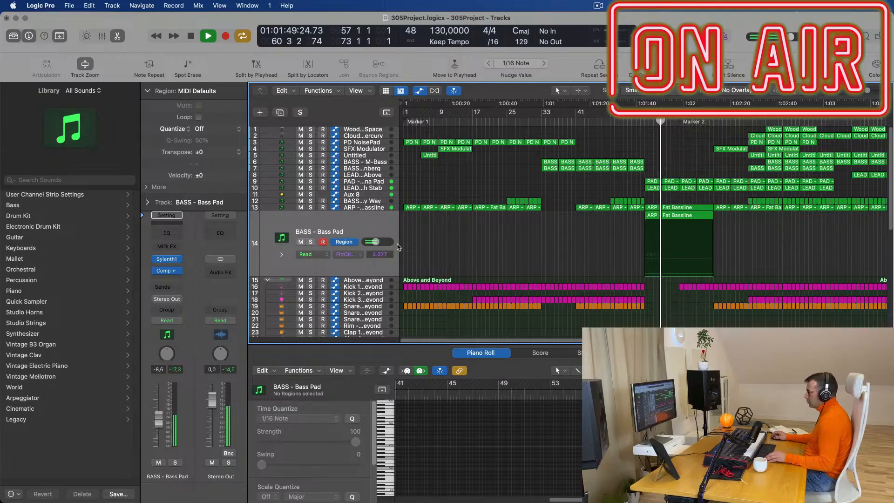
- Listen to the breakdown with the new Bass Pad layer while checking the arrangement around bar 65
scroll(539, 240, down, 3)
scroll(522, 248, up, 3)
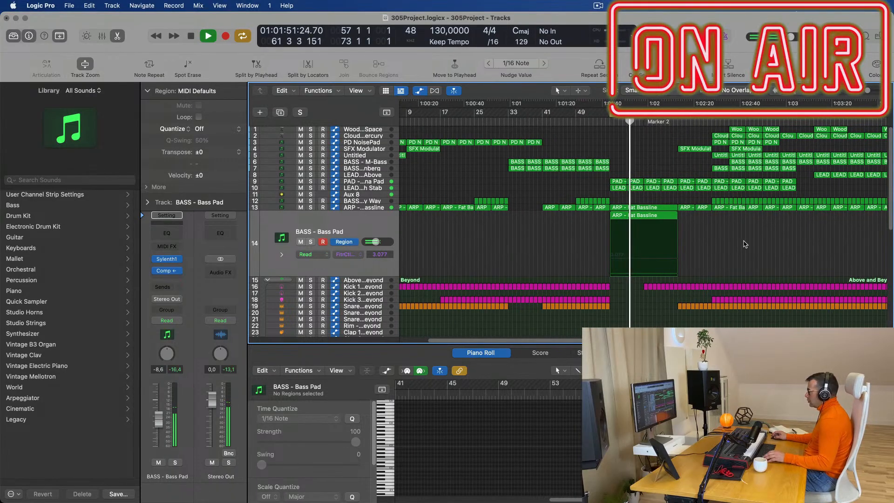
scroll(709, 248, down, 2)
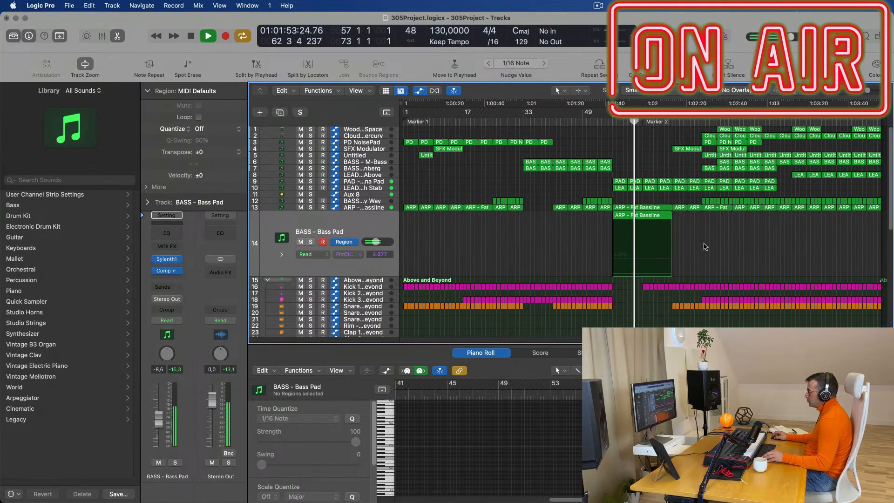
scroll(707, 271, up, 3)
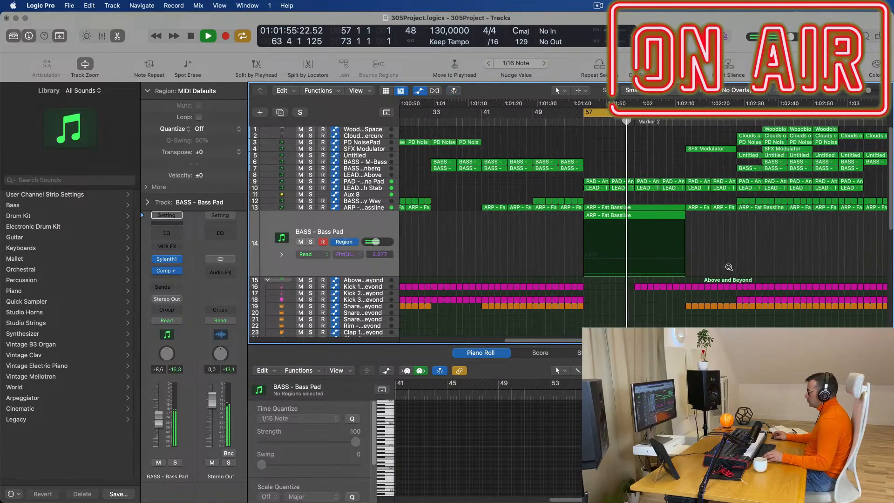
scroll(746, 266, down, 3)
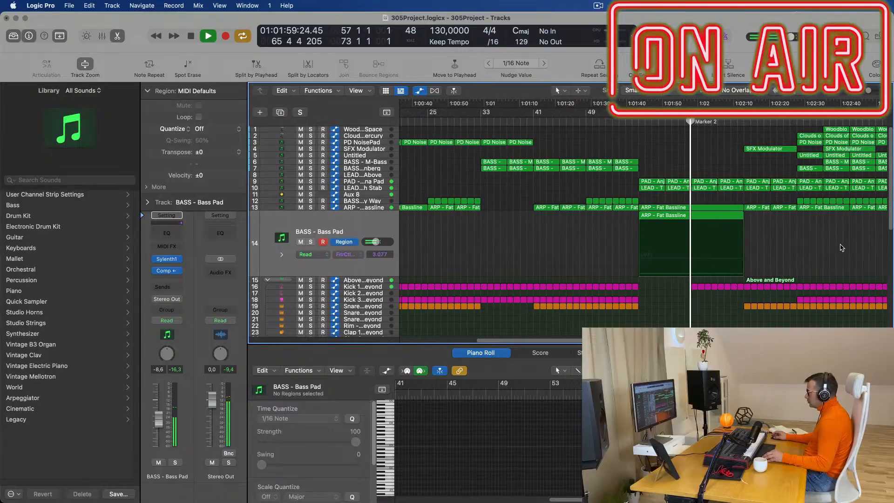
scroll(750, 233, up, 3)
scroll(725, 210, down, 3)
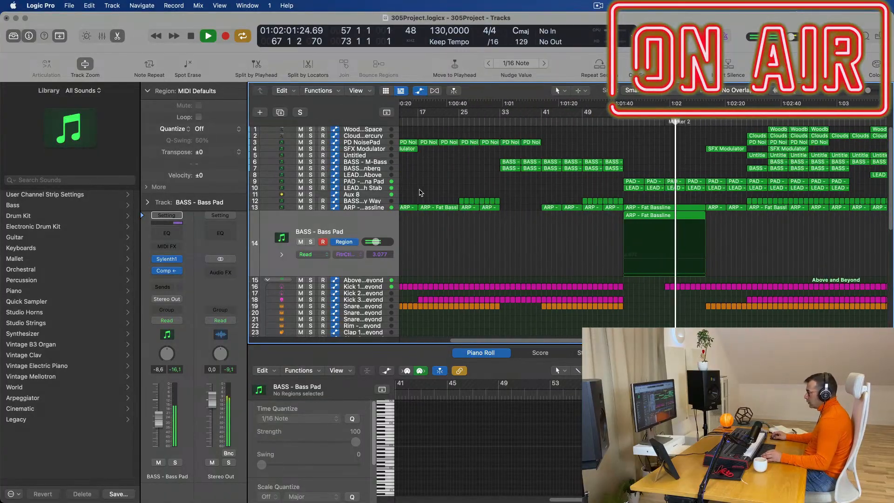
- Extend the Aux 8 high-cut automation rise to reach 16300 Hz just before bar 73 and replay from bar 57
click(379, 195)
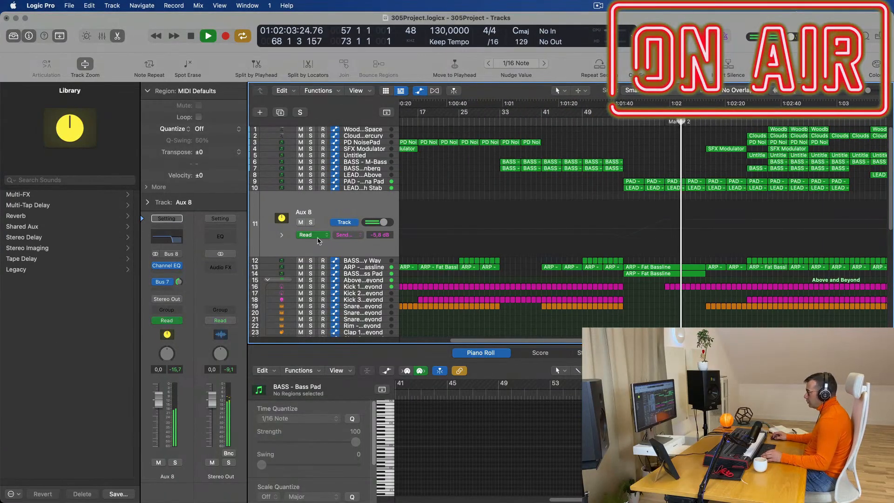
click(354, 235)
click(627, 255)
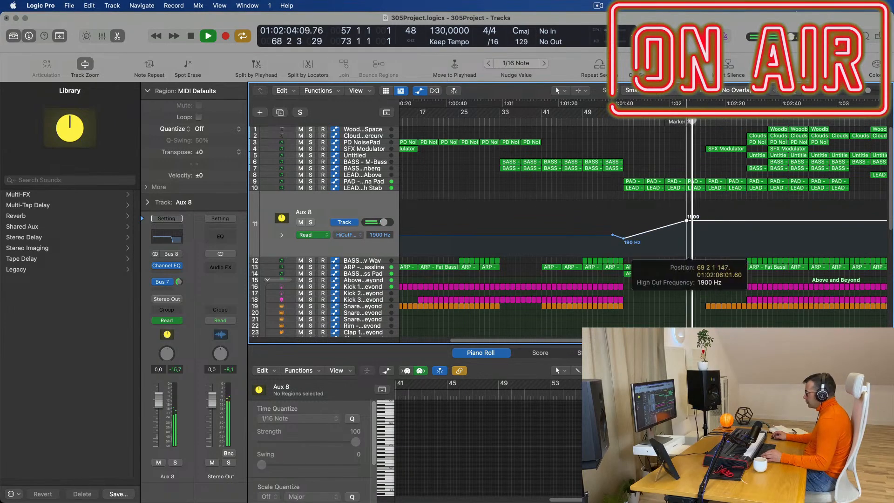
drag(702, 221, 704, 204)
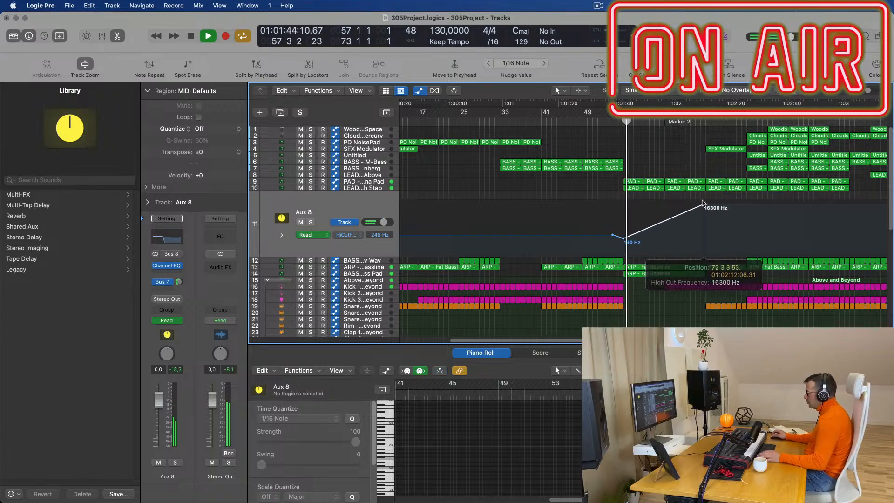
key(space)
key(space)
key(super+Left)
key(super+Left)
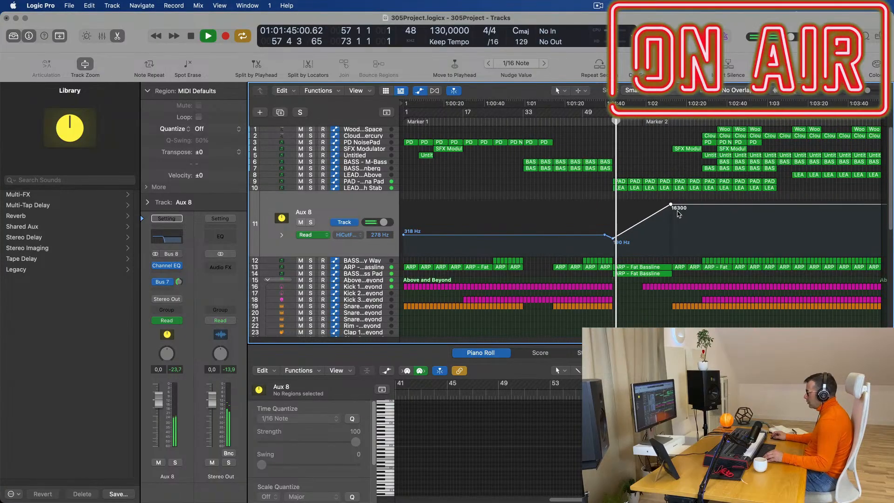
- Copy the short Modern TR-707 snare regions on track 36 backward to fill the gap from bar 73
scroll(678, 261, down, 6)
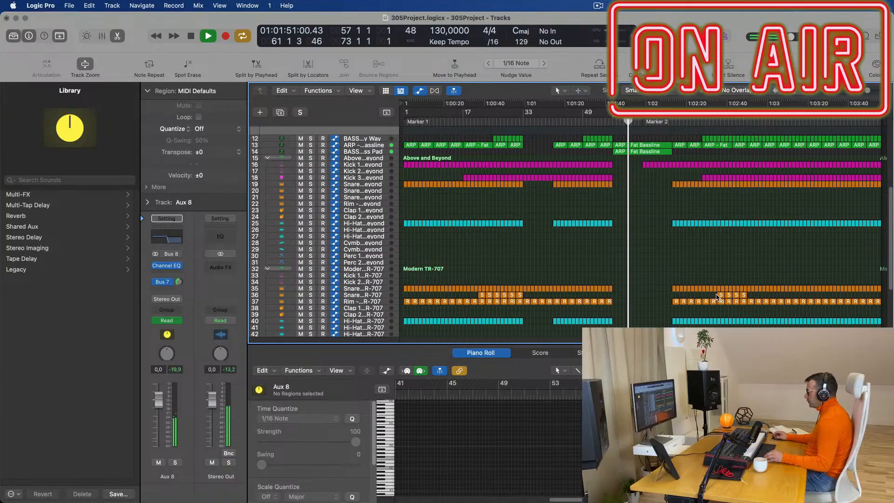
drag(709, 295, 747, 297)
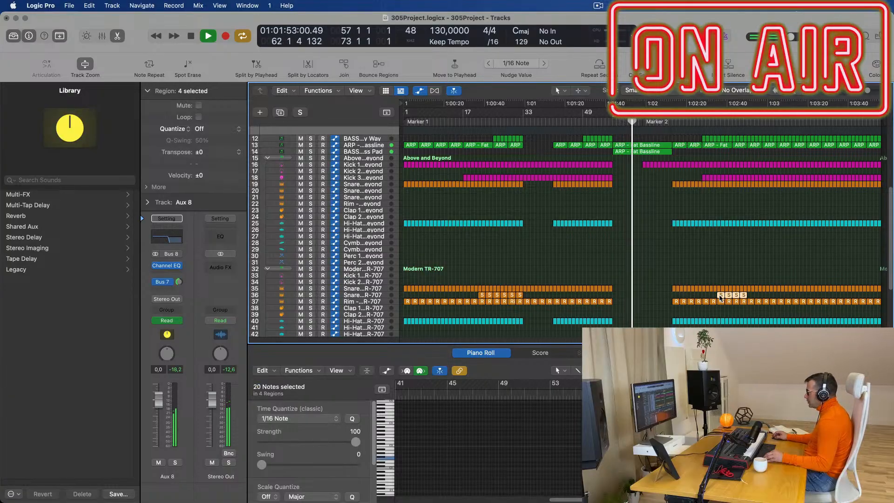
mouse_move(693, 298)
mouse_down()
mouse_move(675, 298)
mouse_move(706, 295)
mouse_move(689, 296)
mouse_up()
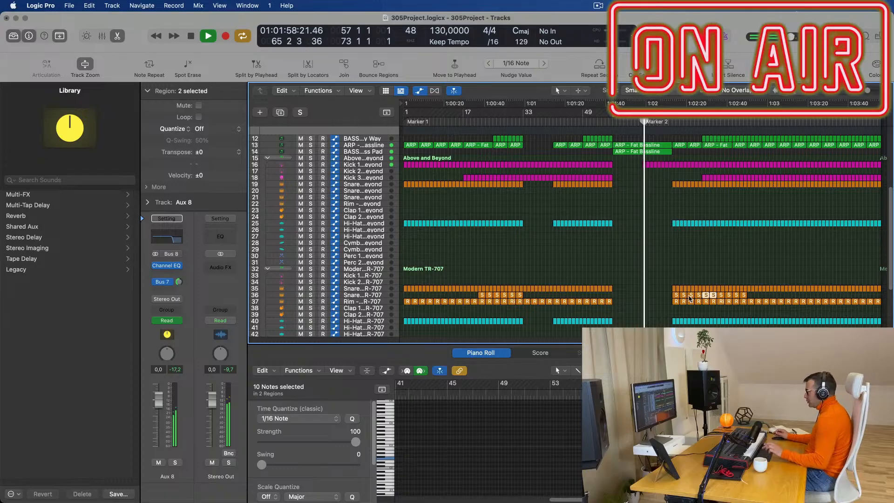
- Remove the hi-hat and Modern TR-707 drum regions between bars 73 and 81, and extend the cycle range to bar 81
click(662, 247)
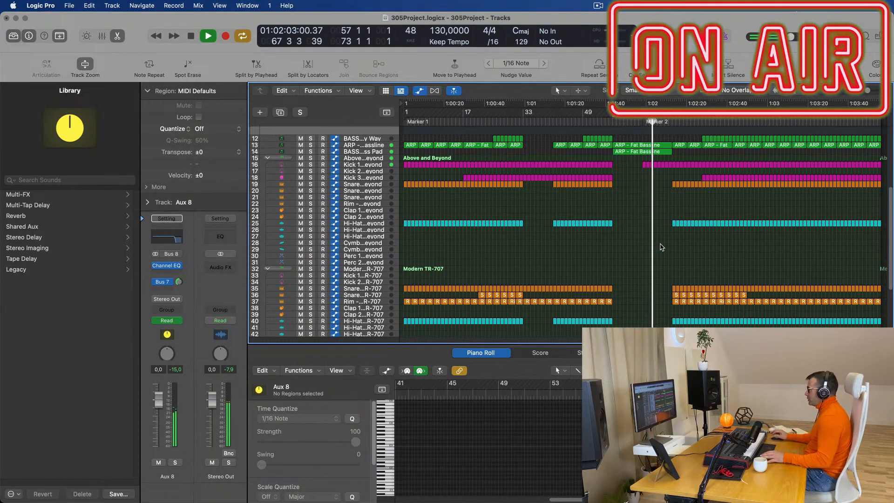
ctrl+alt+click(651, 244)
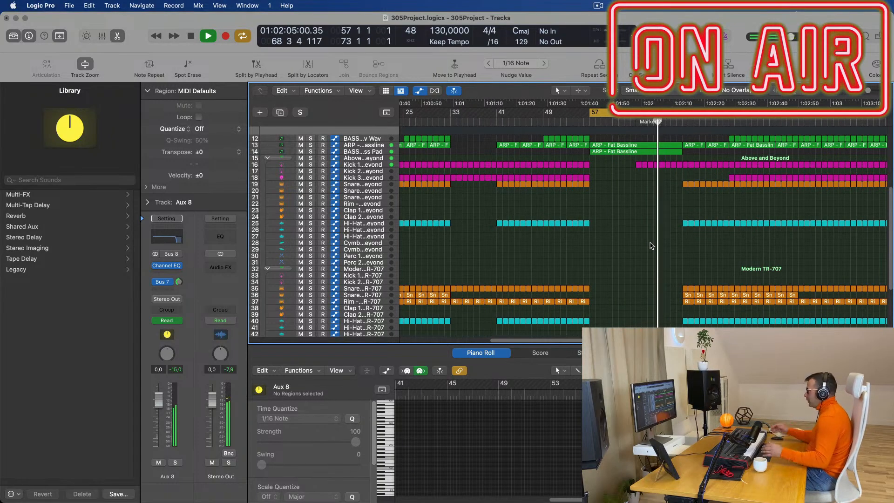
scroll(651, 246, up, 5)
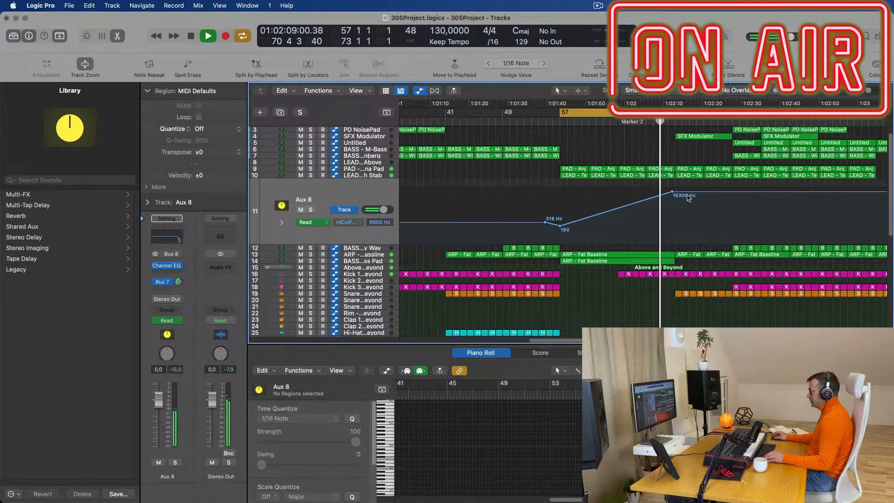
scroll(676, 147, down, 4)
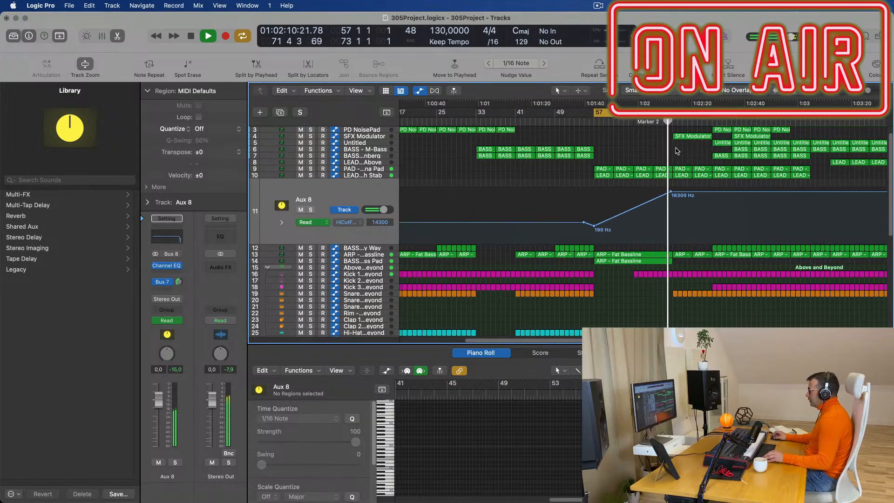
scroll(675, 149, up, 2)
scroll(725, 203, up, 2)
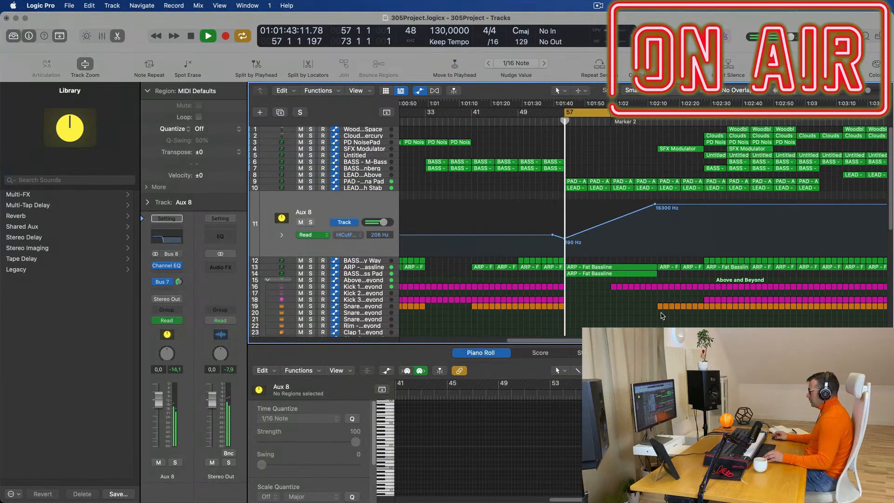
scroll(660, 315, down, 4)
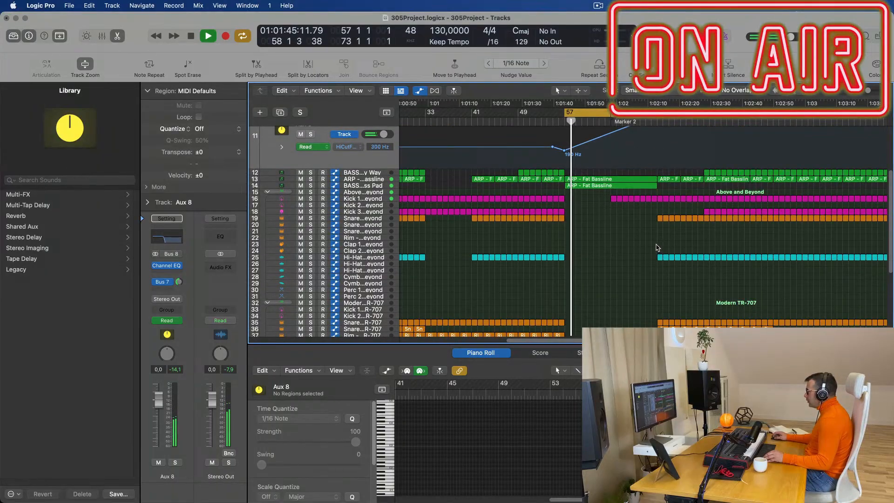
drag(658, 241, 700, 321)
click(701, 322)
- Raise the Aux 8 high-cut automation point at bar 73 to 20000 Hz and rename the track as Main Synths
scroll(684, 224, up, 8)
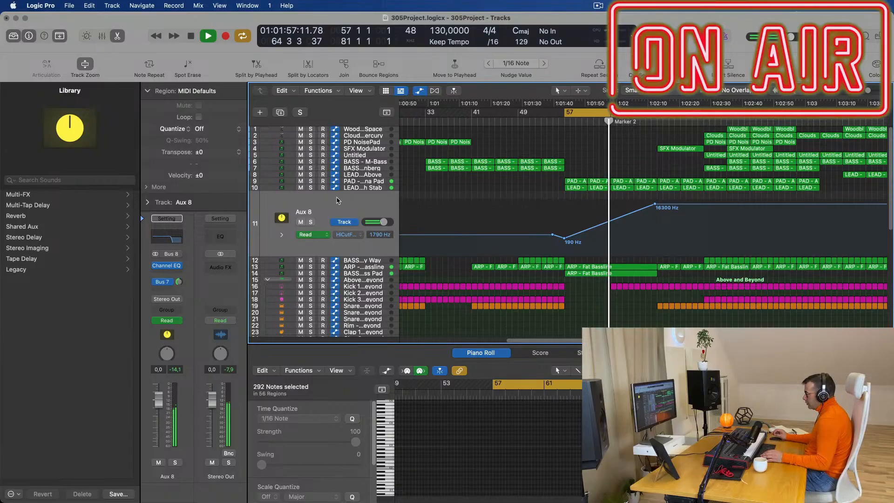
drag(656, 205, 655, 202)
double_click(306, 211)
text(Main Synths)
key(Return)
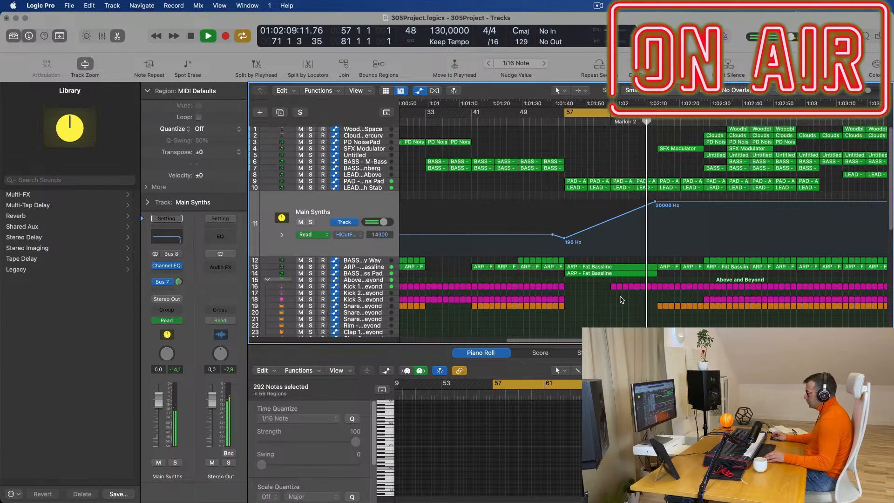
- Add a 161 Hz low-cut automation point just before bar 73 on the Above and Beyond track and remove the 175 Hz point
click(373, 280)
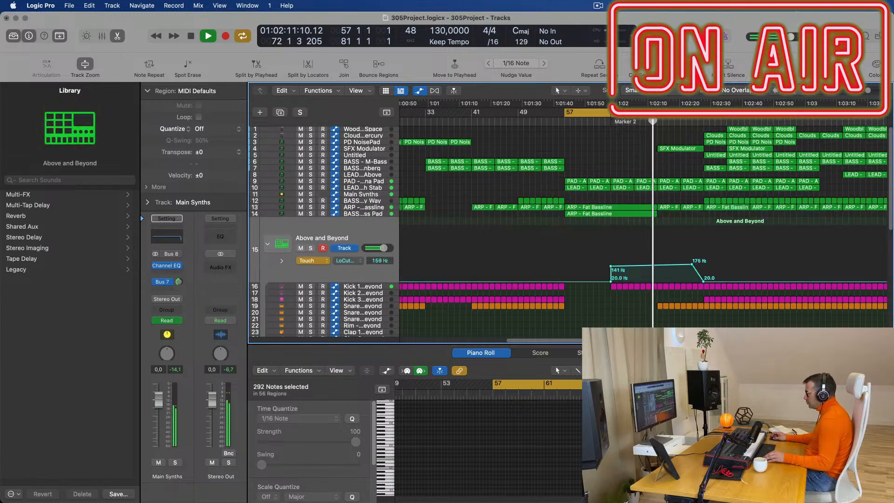
scroll(672, 271, up, 2)
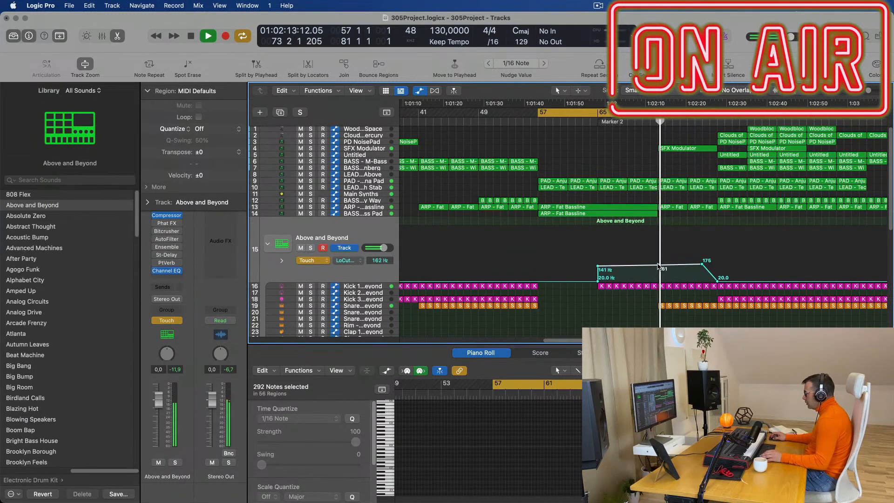
click(657, 265)
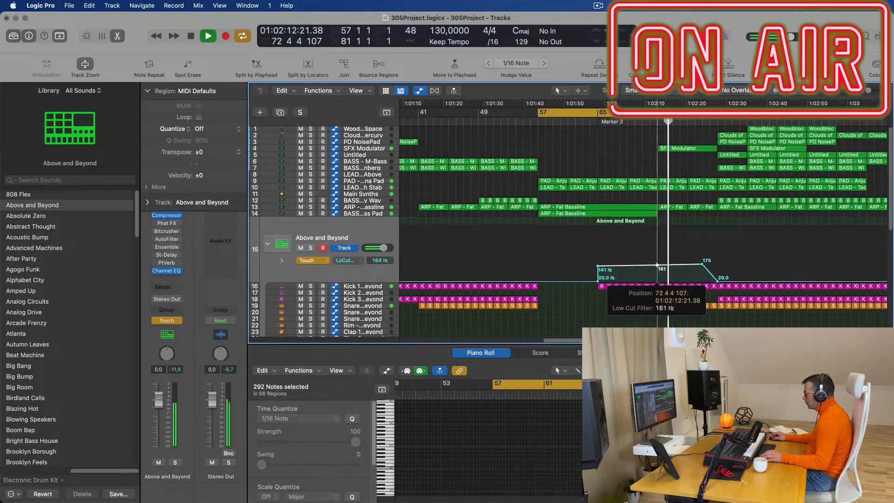
double_click(703, 265)
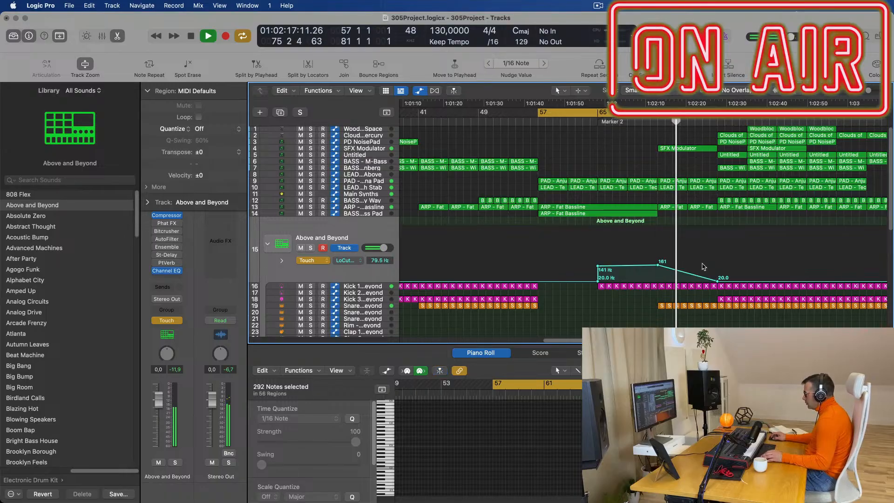
- Delete the regions on tracks 1 to 7 that start between bars 81 and 89, and extend the cycle range to bar 89
scroll(703, 266, down, 1)
scroll(677, 272, down, 3)
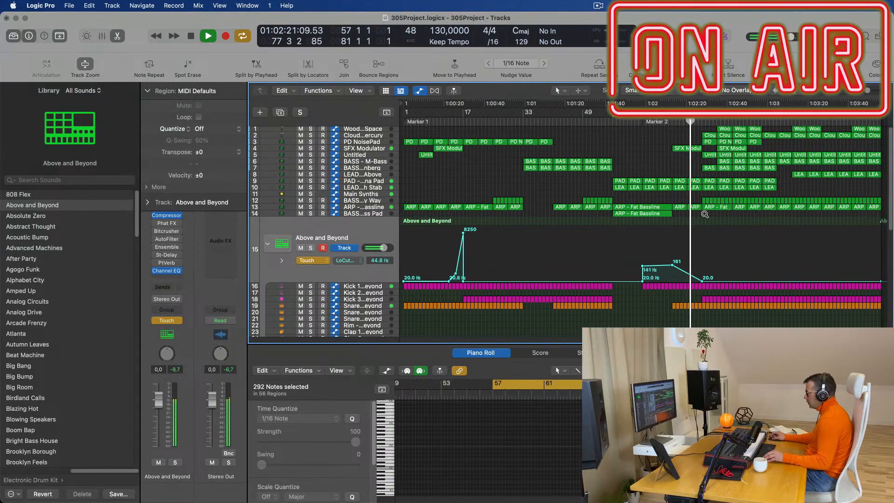
scroll(718, 233, down, 5)
scroll(732, 252, down, 1)
scroll(735, 239, up, 5)
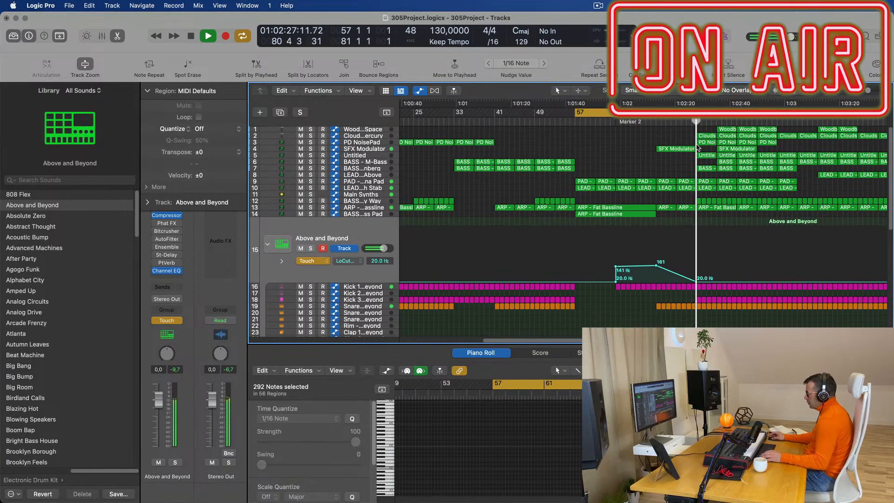
click(706, 136)
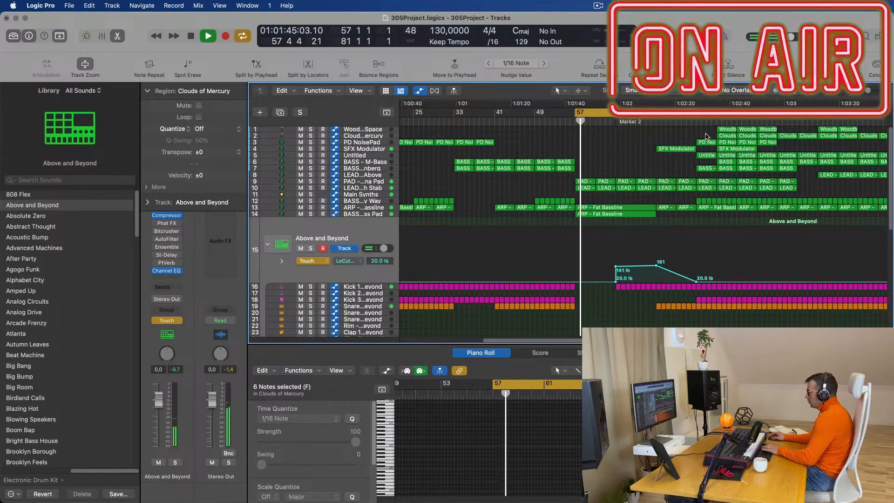
key(Delete)
click(707, 155)
key(Delete)
click(706, 168)
key(Delete)
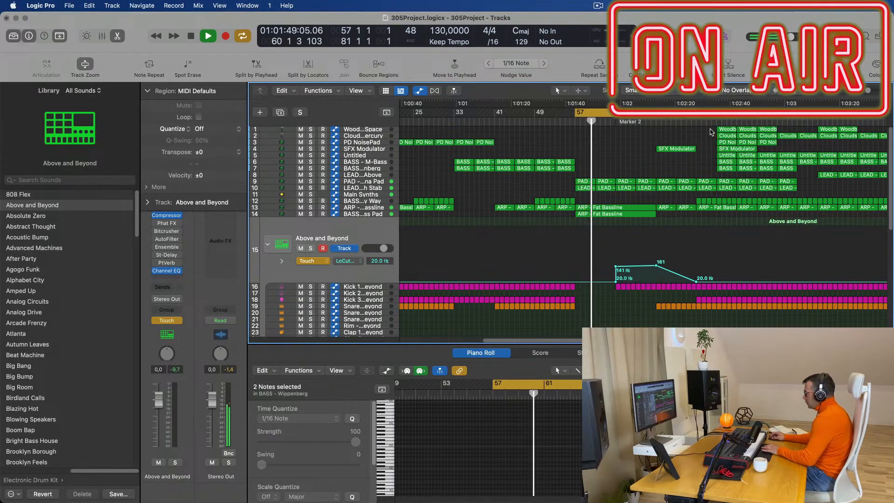
drag(695, 113, 725, 170)
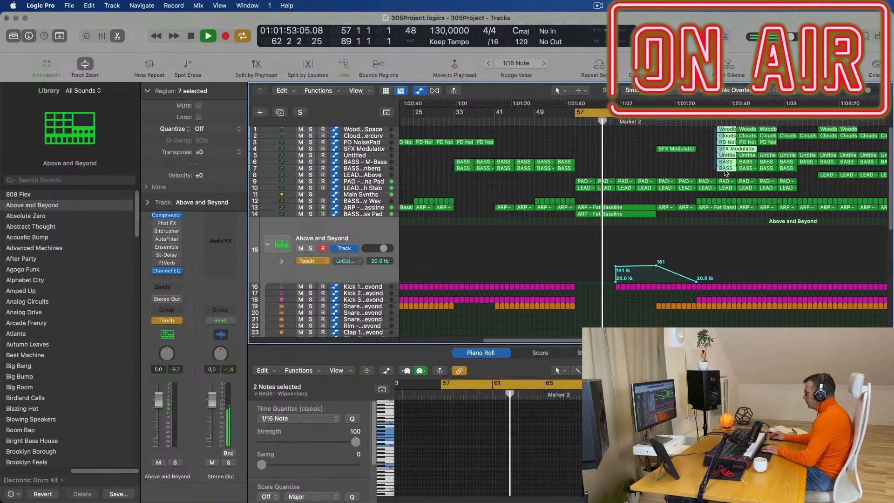
key(Delete)
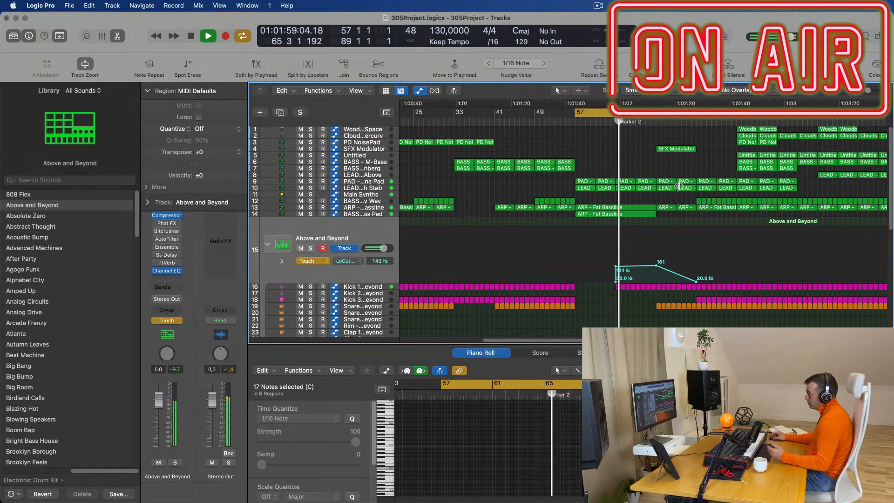
- Shape Above and Beyond's low-cut automation from 195 Hz at bar 81 to 336 Hz just before bar 89, ending at 20.2 Hz
scroll(717, 209, down, 3)
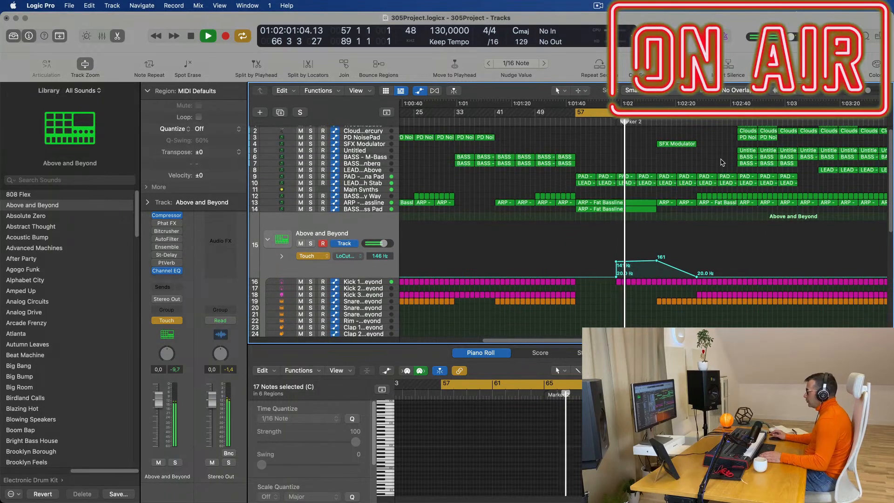
scroll(735, 269, down, 3)
scroll(735, 268, down, 1)
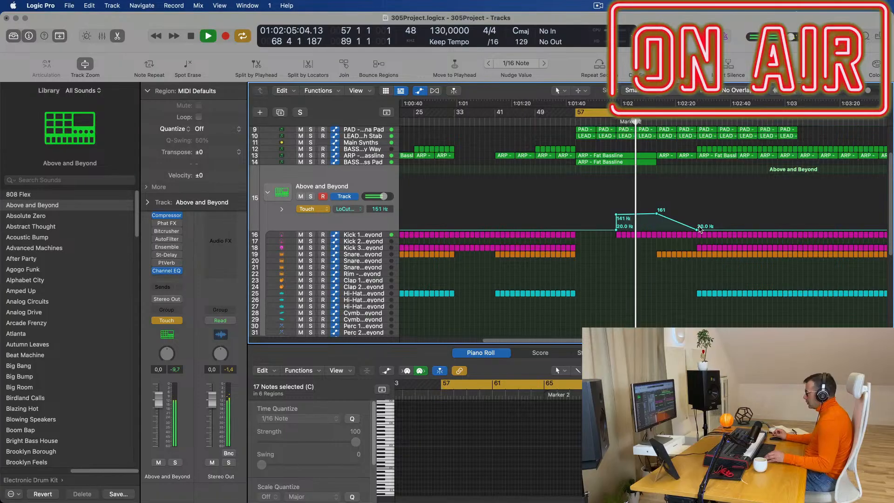
click(695, 122)
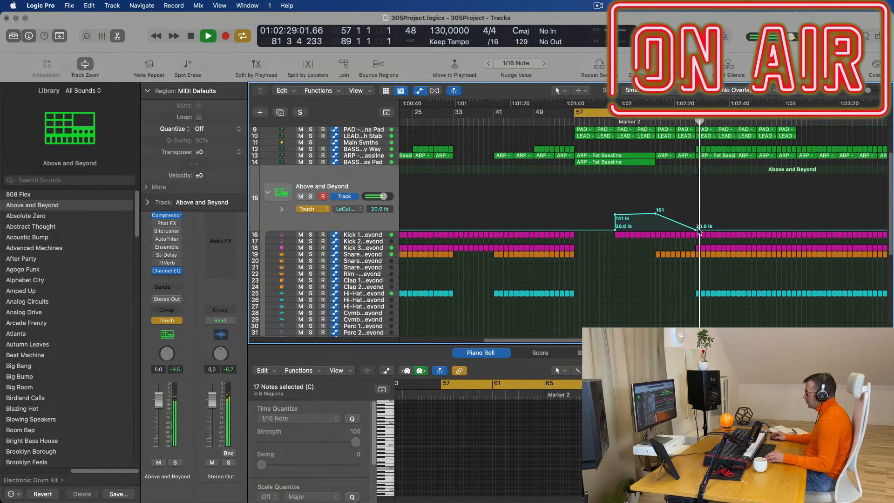
drag(698, 229, 737, 209)
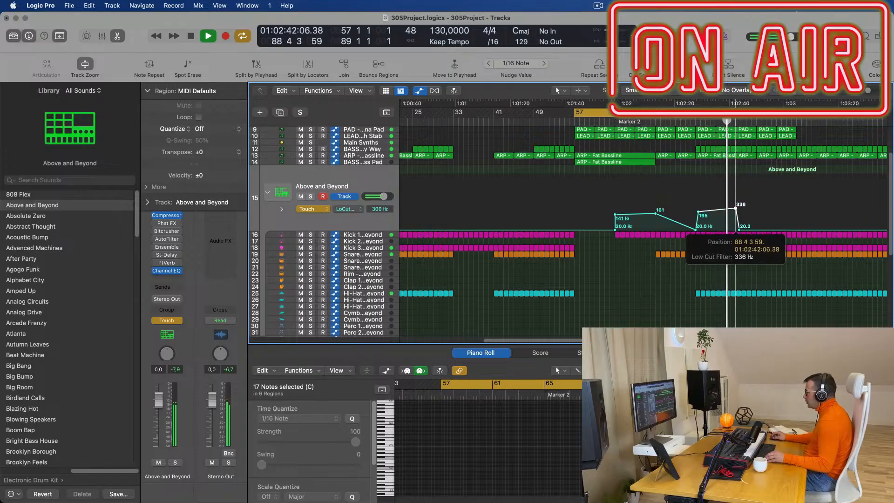
key(shift+comma)
- Cycle playback over bars 81 to 89 and delete the Modern TR-707 ride and tom regions from bar 81 to bar 93
scroll(674, 240, down, 9)
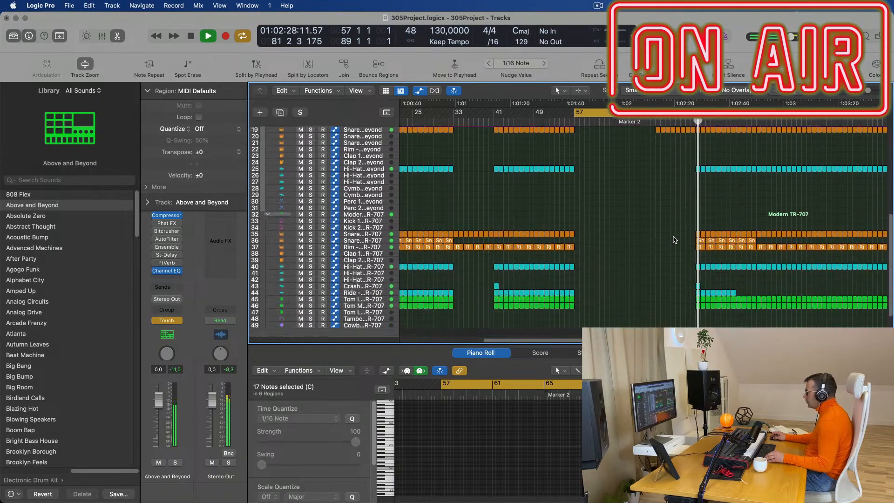
click(699, 202)
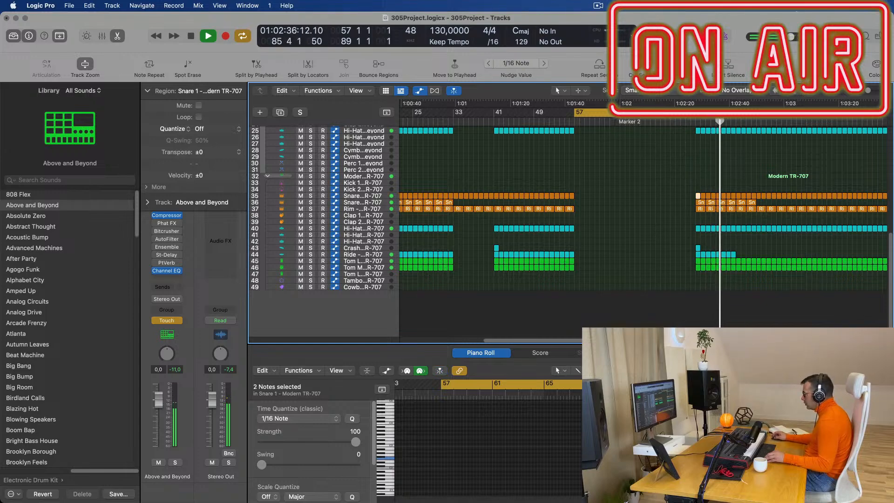
drag(704, 438, 824, 475)
key(space)
key(space)
click(697, 112)
drag(698, 113, 738, 112)
key(space)
key(space)
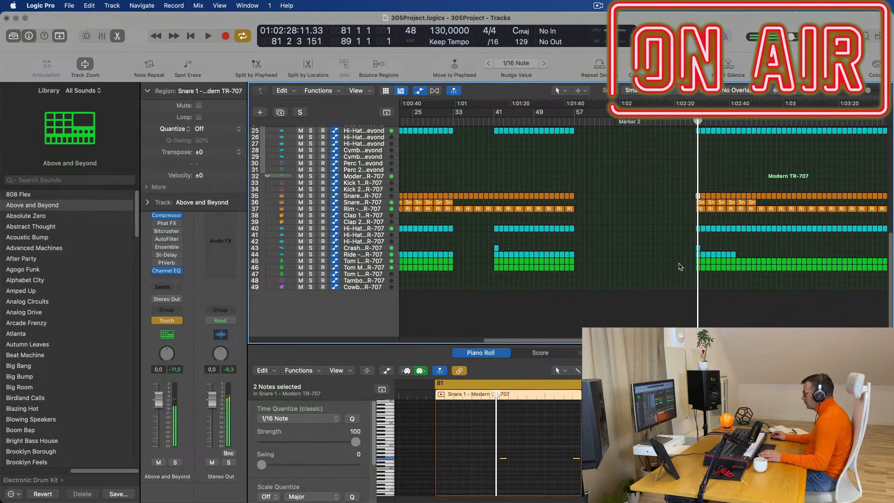
drag(684, 257, 757, 275)
key(Delete)
- Delete the last notes of the Snare 2 region at bar 81, keeping its three evenly spaced middle notes
scroll(749, 269, up, 2)
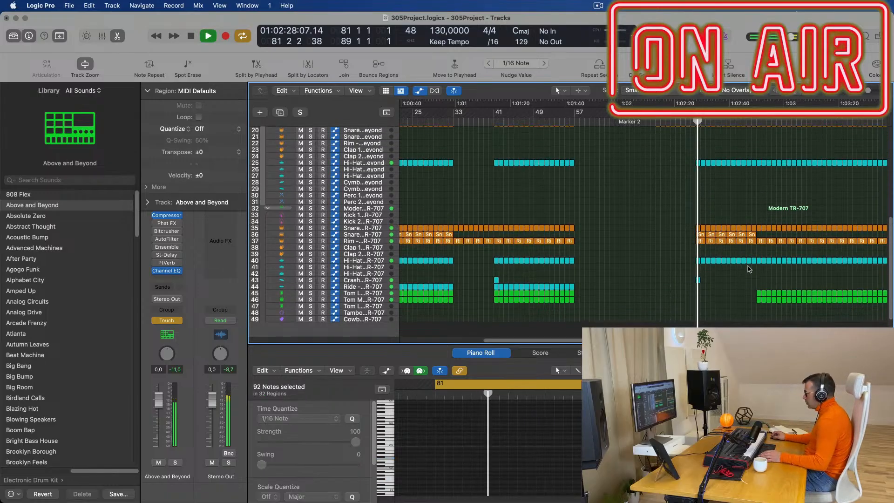
scroll(750, 269, up, 3)
click(698, 267)
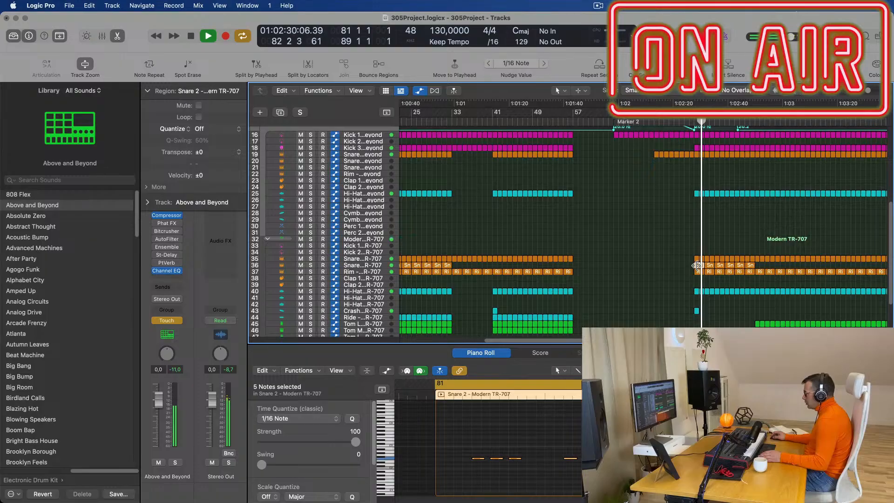
mouse_move(464, 450)
mouse_down()
mouse_move(573, 468)
mouse_move(540, 468)
mouse_move(605, 470)
mouse_up()
key(Delete)
drag(559, 438, 601, 476)
key(Delete)
- Copy the remaining Snare 2 notes to fill the region at bar 81 with evenly spaced hits while looping playback
drag(442, 439, 575, 481)
key(space)
key(space)
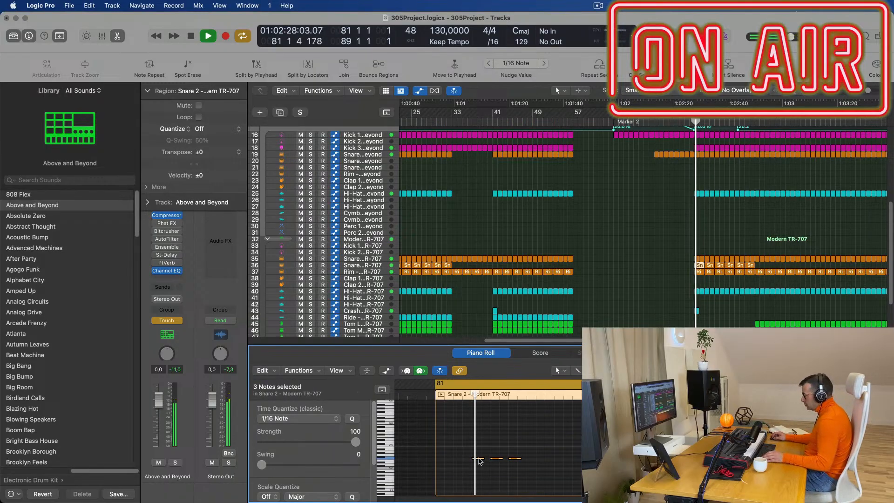
drag(480, 461, 498, 462)
key(space)
key(space)
drag(438, 459, 550, 469)
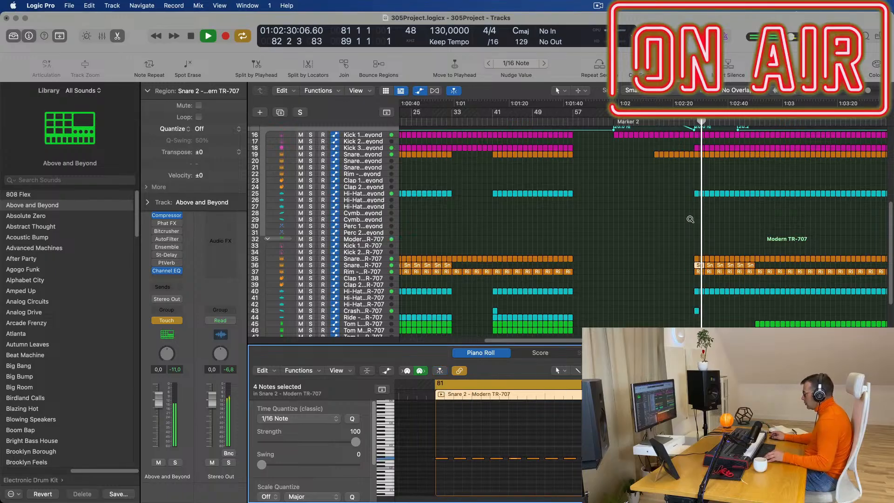
- Delete the five old Snare 2 regions on track 36 that follow the reworked region at bar 81
key(space)
key(space)
drag(765, 265, 710, 265)
key(Delete)
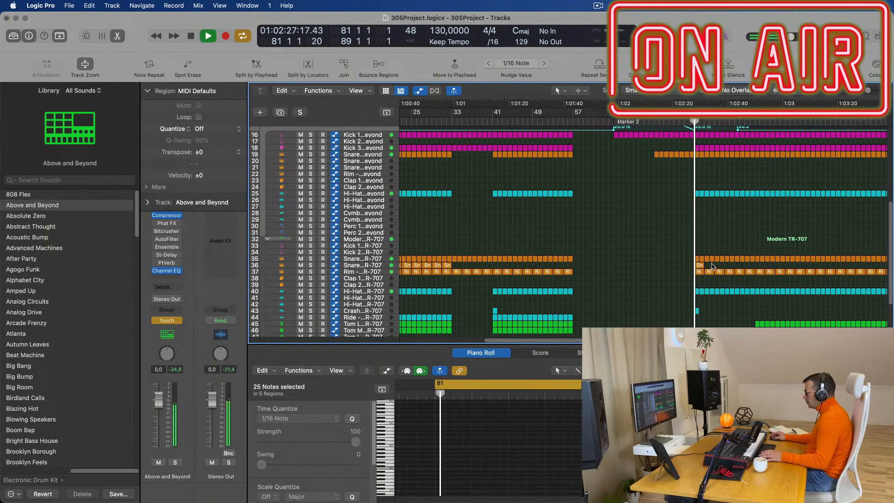
click(700, 265)
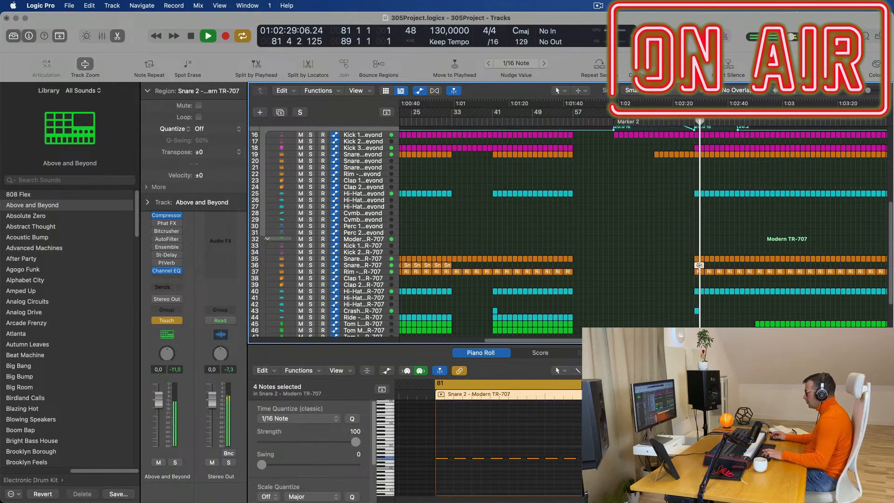
key(super+d)
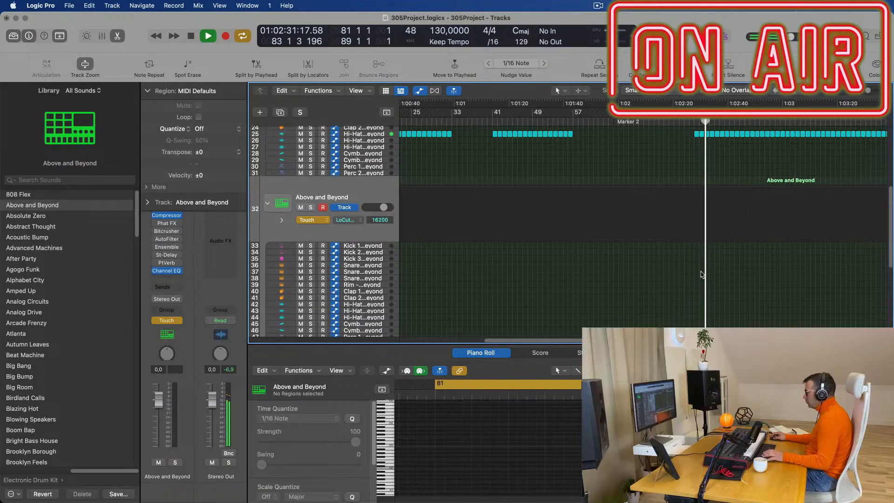
scroll(702, 275, up, 10)
scroll(702, 273, down, 7)
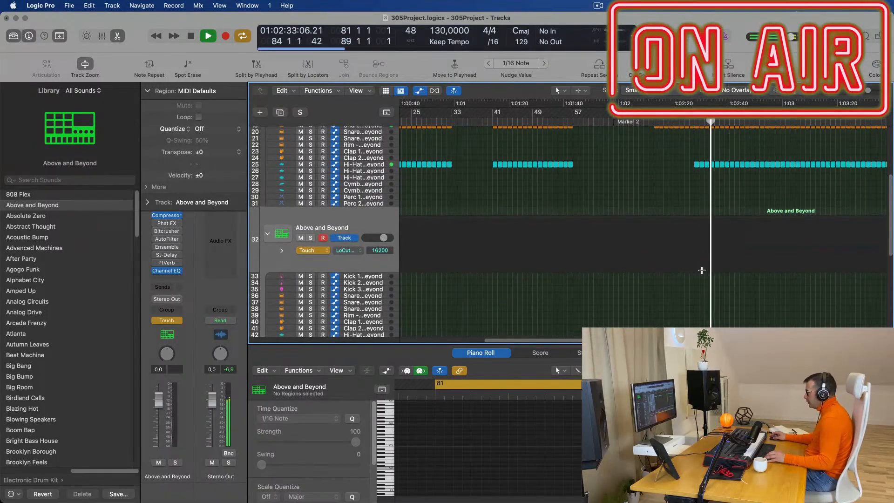
key(super+z)
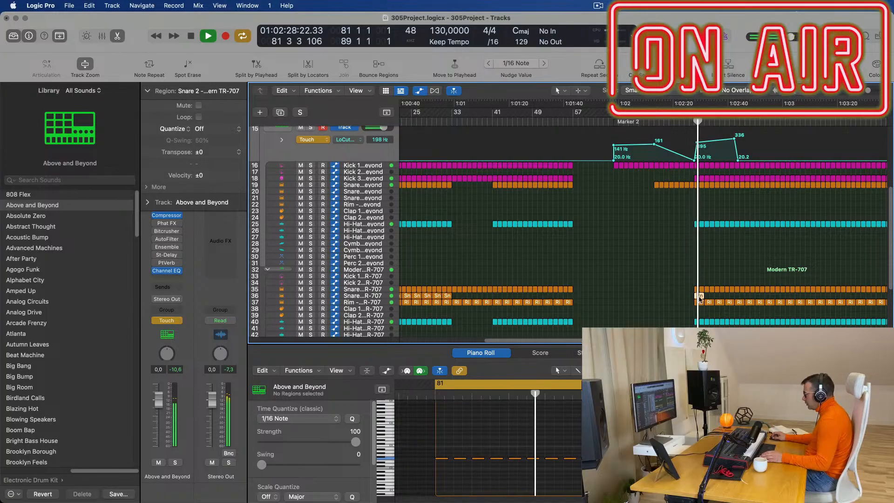
- Repeat the two-bar Snare 2 region on track 36 from bar 81 to bar 89 and join the four regions into one
key(super+r)
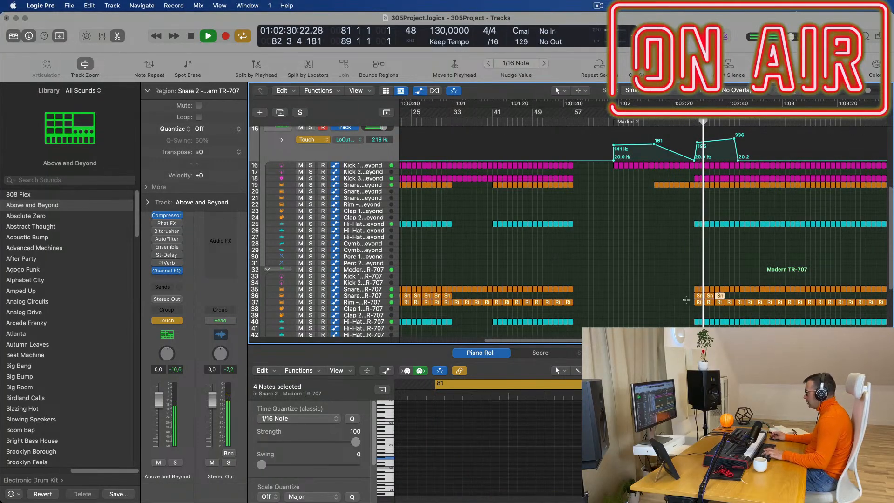
drag(748, 297, 683, 296)
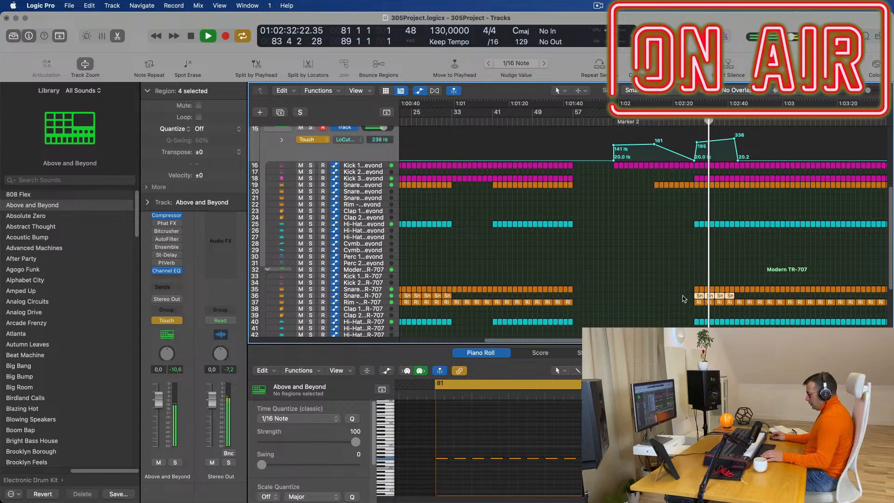
key(super+j)
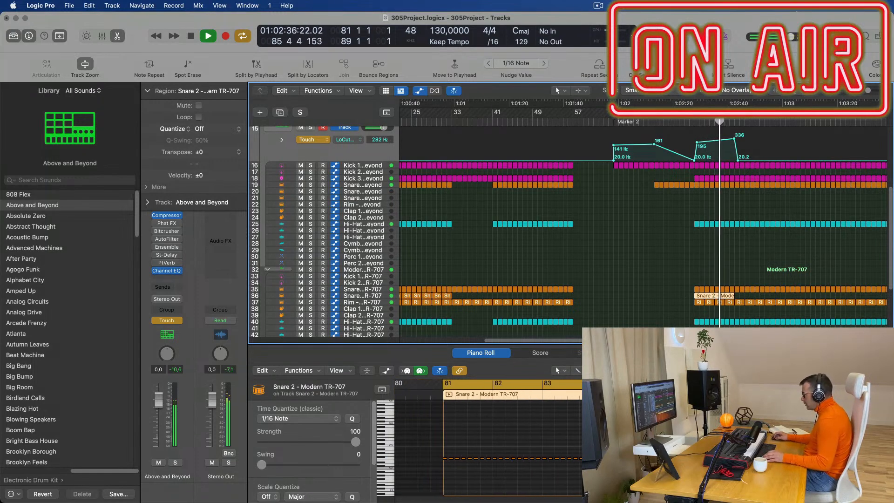
key(Tab)
key(super+a)
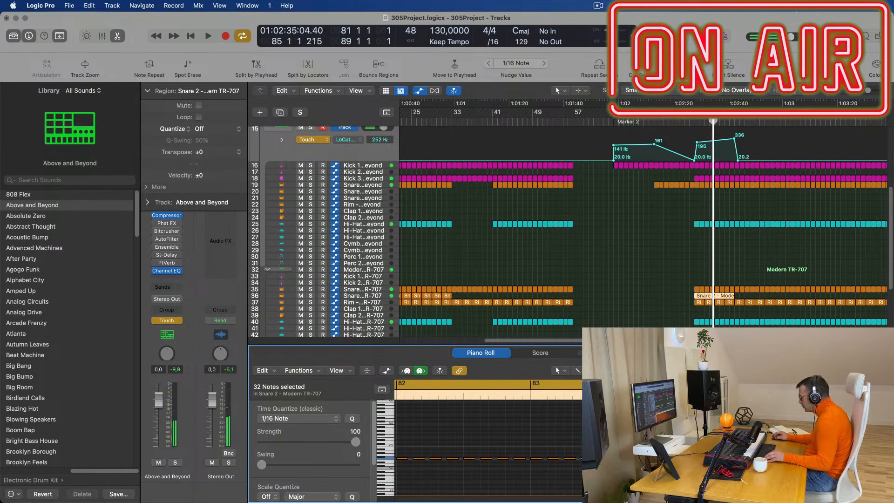
- Add volume automation to the Snare 2 track, rising from -7.0 dB at bar 81 to about -4.6 dB at bar 89
key(space)
scroll(833, 326, down, 3)
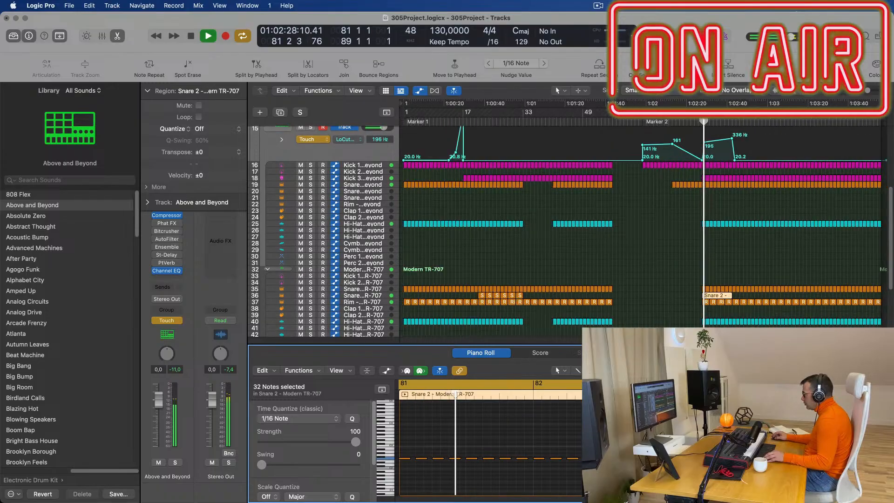
click(367, 295)
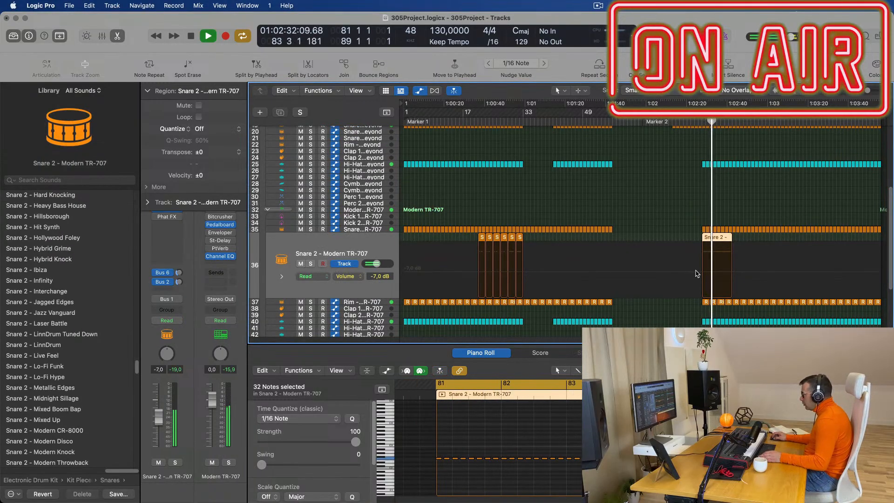
click(699, 275)
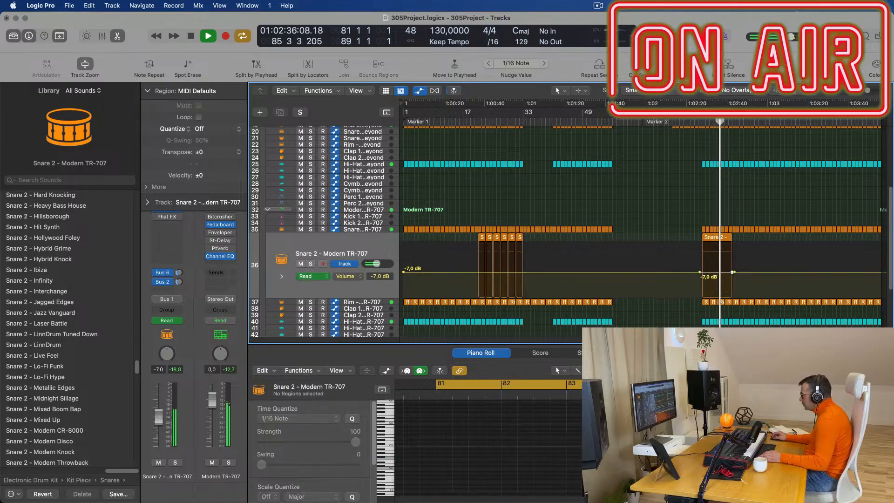
click(733, 272)
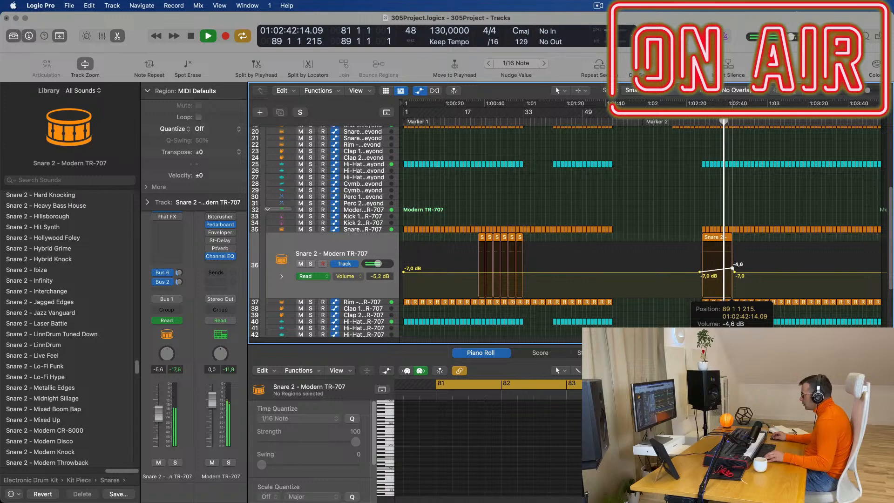
- Extend the playback cycle back to bar 57 and copy the 16-bar BASS - Bass Pad region to bar 73
scroll(737, 223, up, 8)
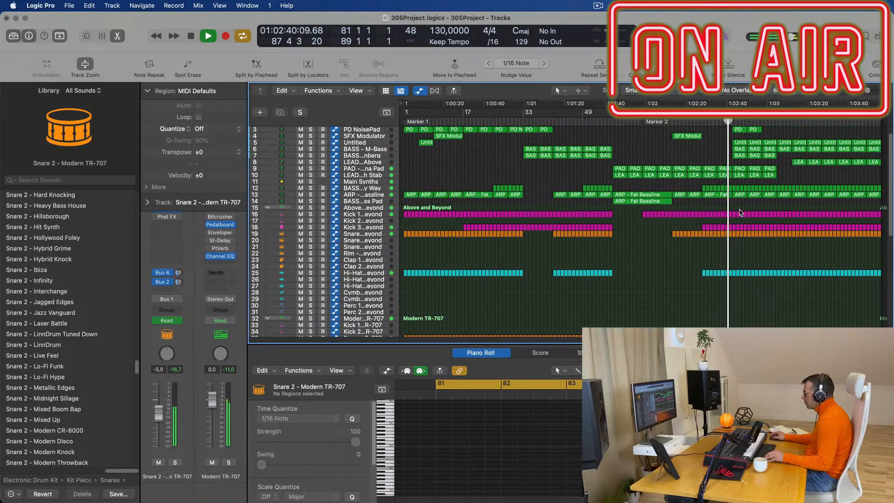
scroll(721, 141, up, 2)
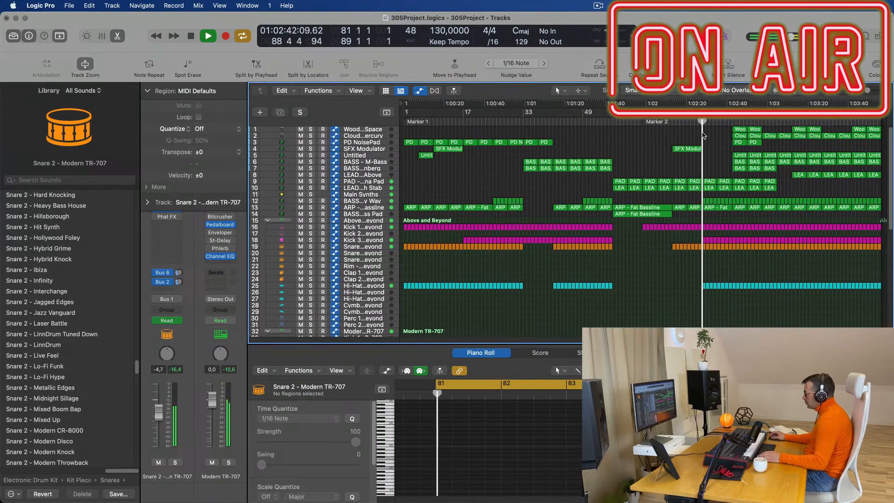
drag(707, 123, 612, 124)
key(space)
key(space)
drag(635, 216, 698, 217)
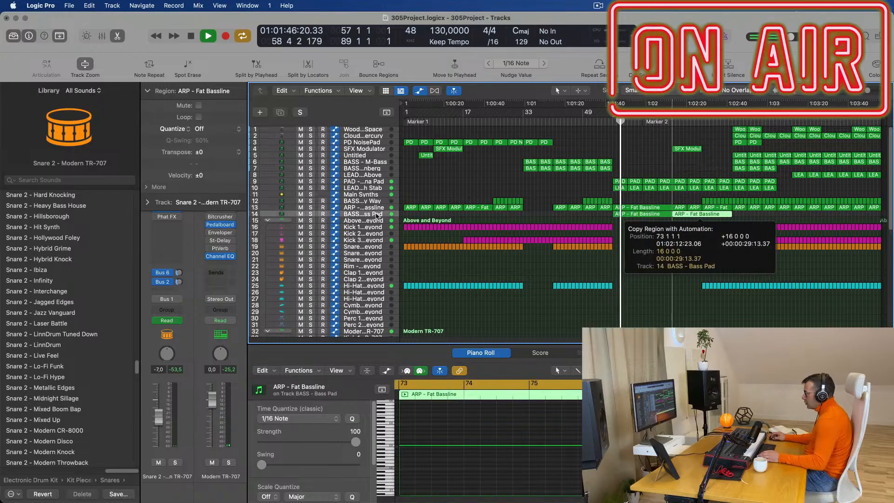
key(space)
key(space)
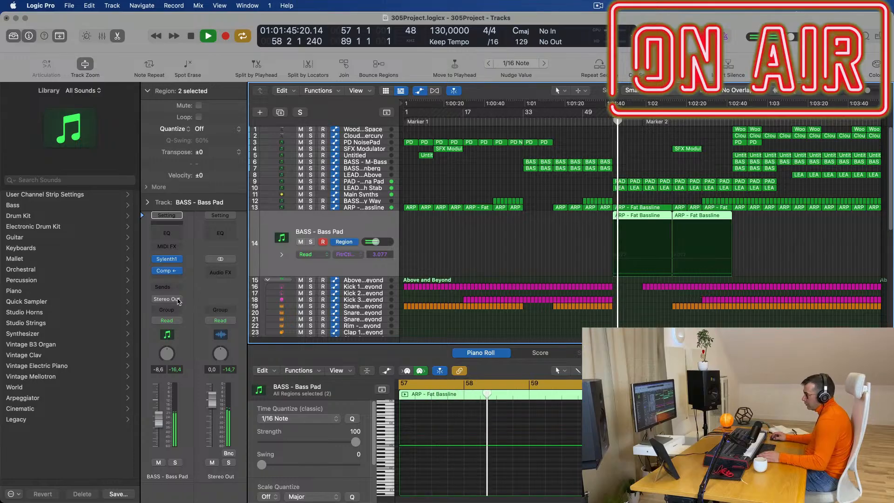
- Set the BASS - Bass Pad track to Touch automation and record a Filter Control cutoff move in Sylenth1
click(166, 320)
click(168, 331)
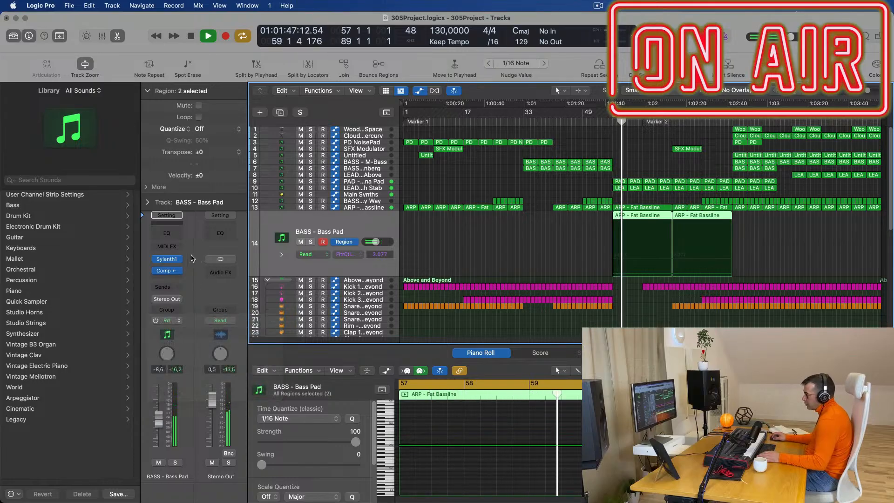
click(168, 259)
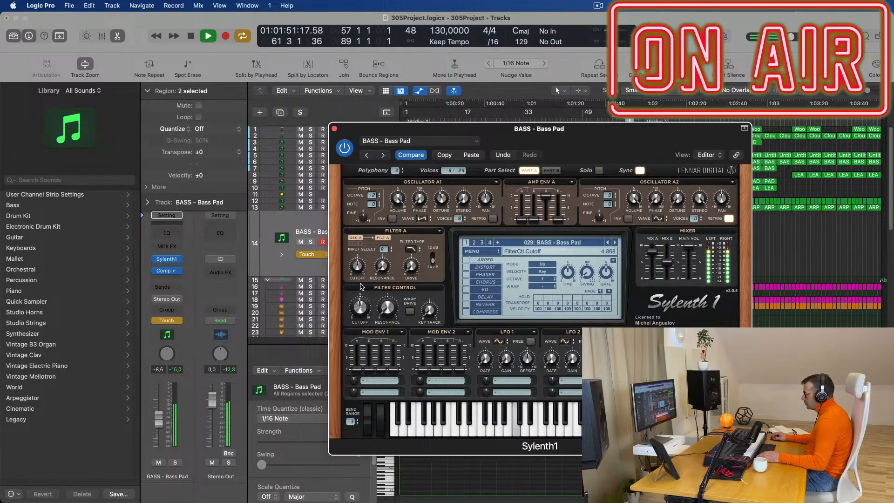
click(335, 129)
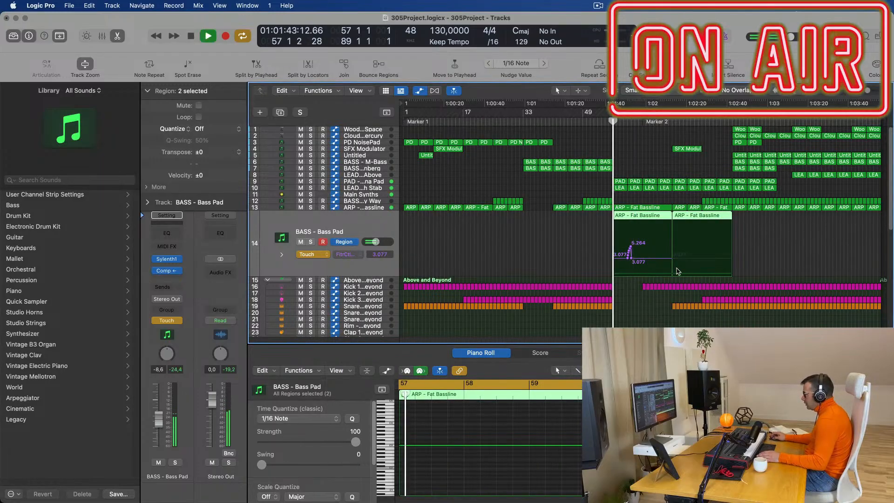
- Remove the recorded cutoff bump and draw a FilterCtl Cutoff rise from 3.077 at bar 73 up to bar 88, playing from bar 73
drag(647, 259, 621, 259)
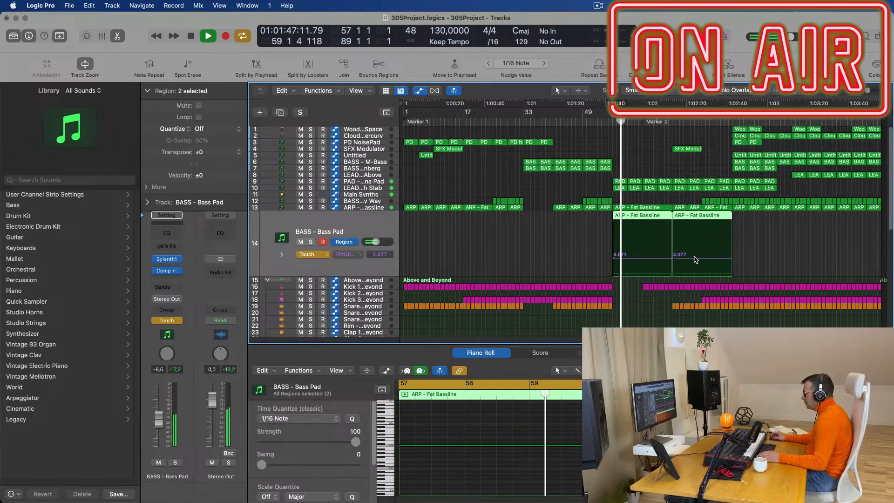
drag(729, 258, 729, 245)
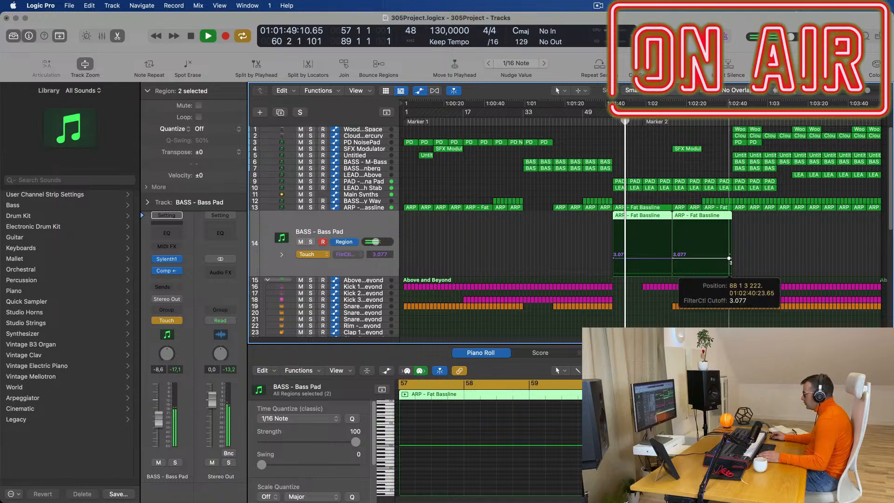
click(672, 123)
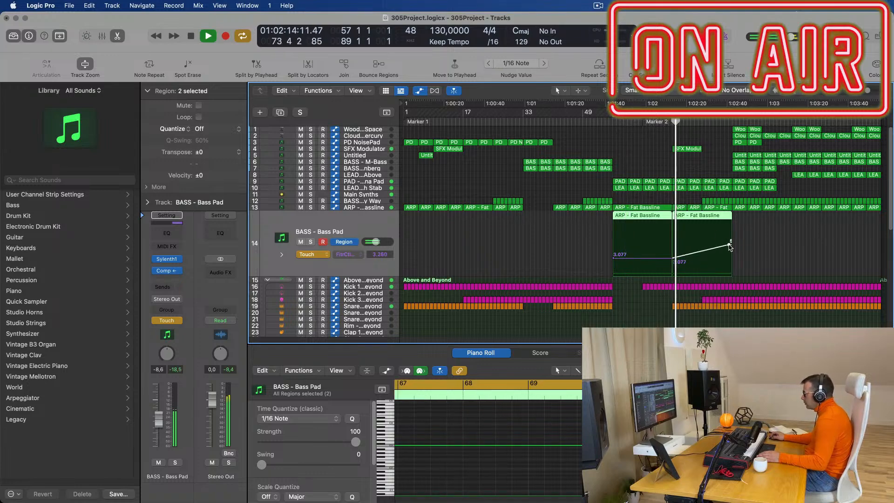
- Lengthen the SFX Modulator region that starts at bar 73 so it ends at bar 89
drag(701, 148, 730, 154)
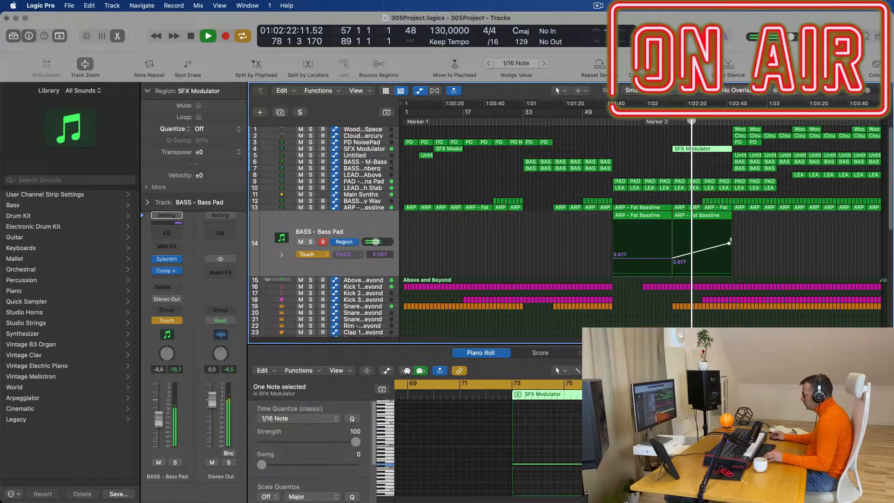
click(695, 464)
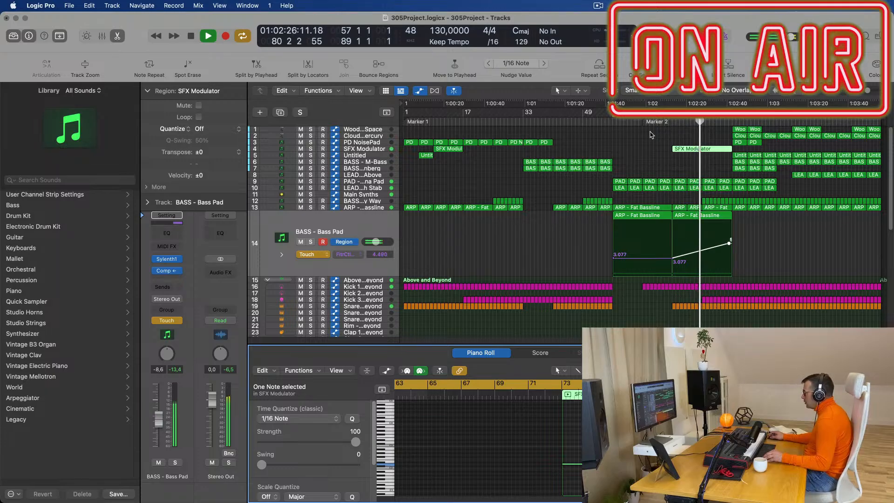
click(652, 152)
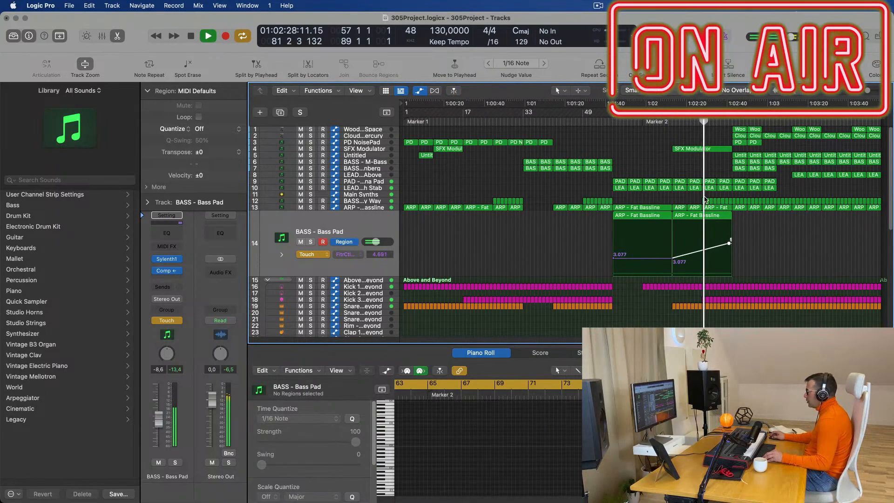
- Examine the ARP - Fat Bassline track's filter automation across the breakdown from bar 57 to bar 89
scroll(759, 240, right, 1)
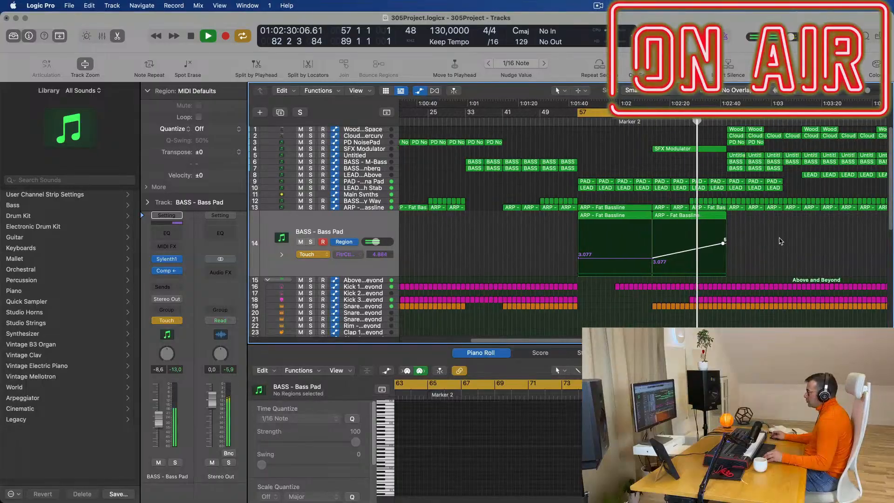
scroll(776, 243, up, 3)
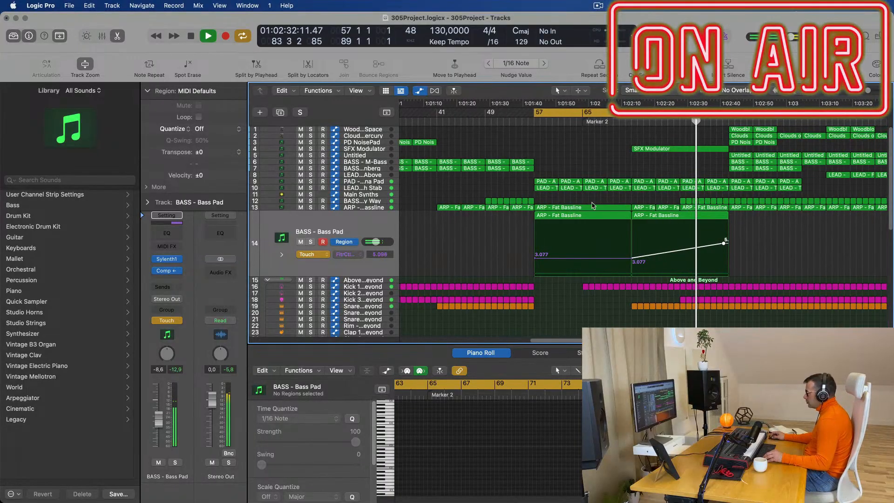
click(378, 209)
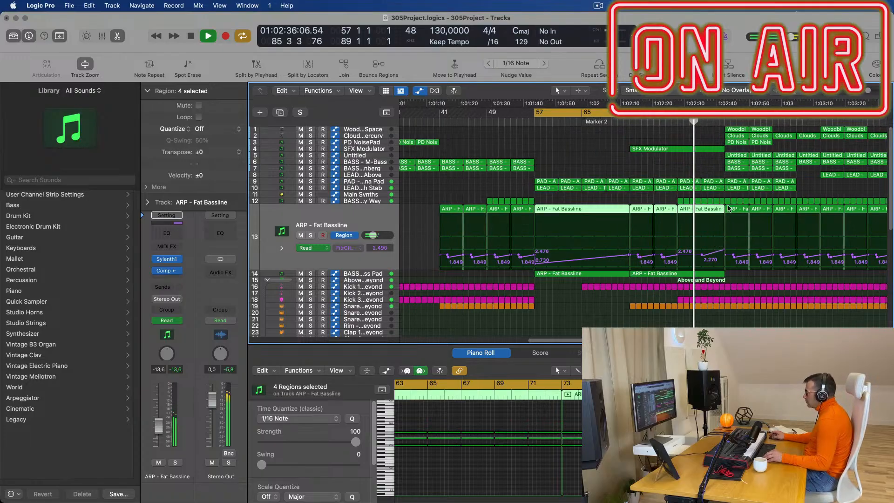
scroll(639, 157, down, 3)
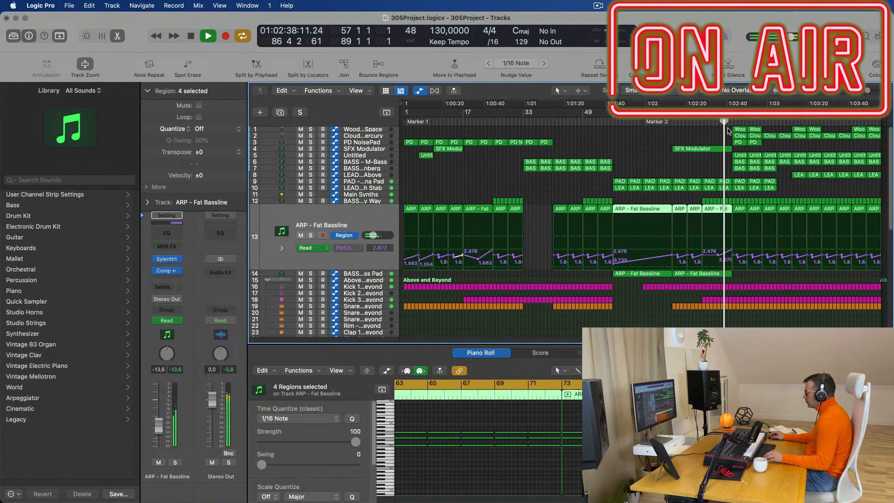
- Delete the Woodblock and Clouds regions between bars 89 and 105 and continue playback from about bar 85
drag(723, 128, 788, 138)
key(Delete)
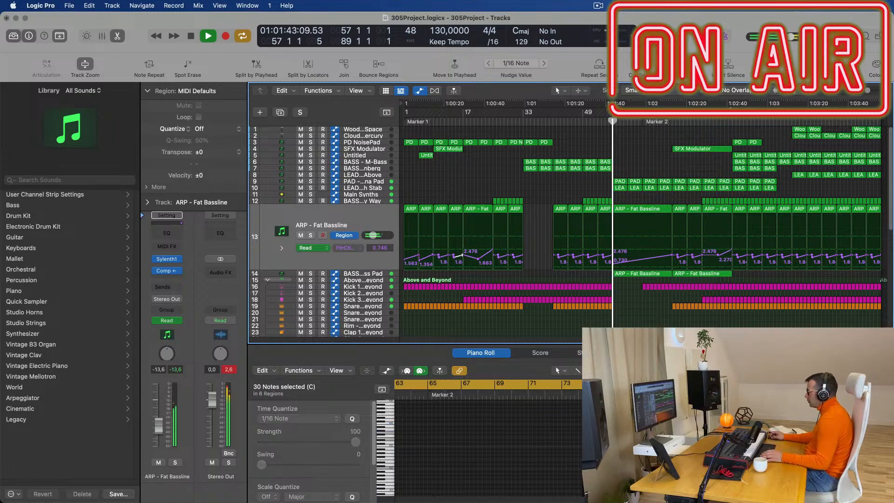
click(718, 112)
- Cut bar 88 out of the PAD track and every track below it, making a one-bar break before bar 89
scroll(764, 179, up, 3)
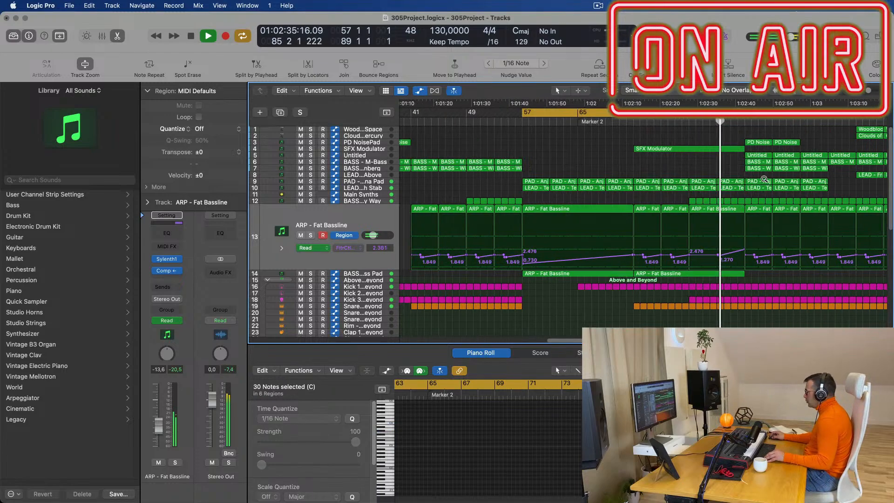
scroll(765, 179, up, 3)
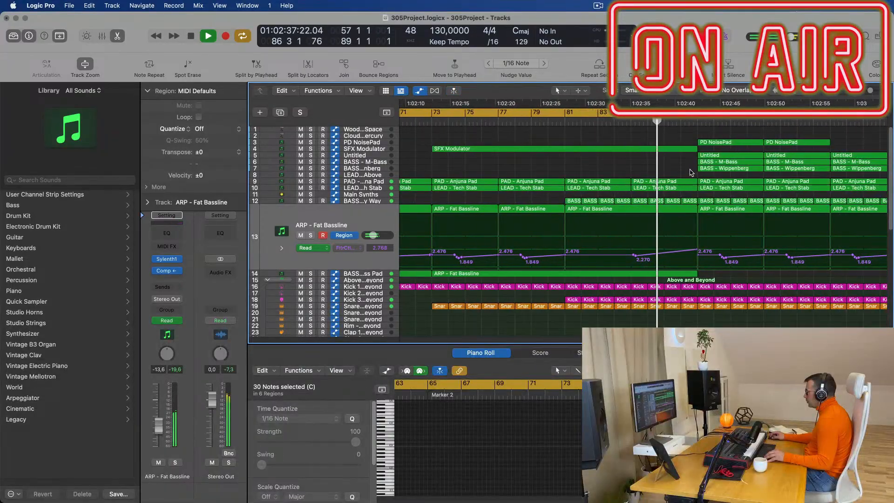
scroll(691, 224, down, 2)
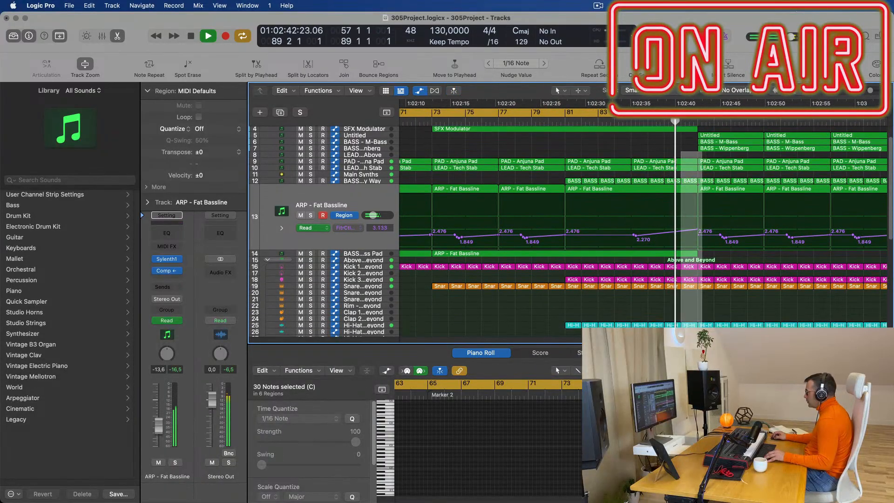
scroll(568, 233, down, 5)
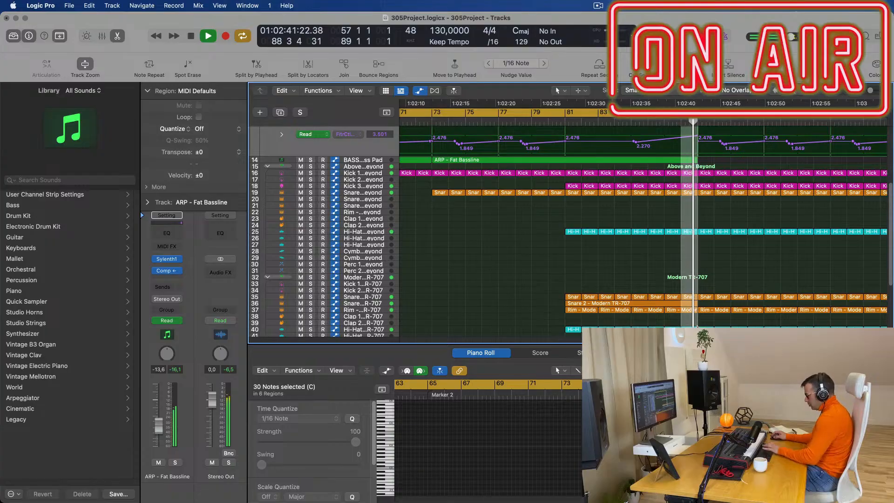
key(super+t)
key(Return)
scroll(666, 154, left, 5)
key(super+Left)
key(super+Left)
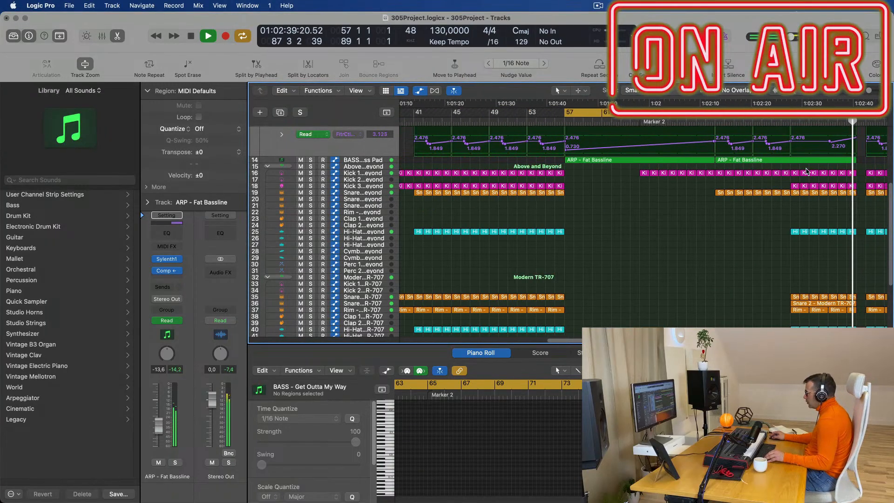
- Extend the playback cycle to end at bar 101 and play from the break before bar 89
scroll(811, 173, right, 6)
key(super+Left)
scroll(710, 141, up, 6)
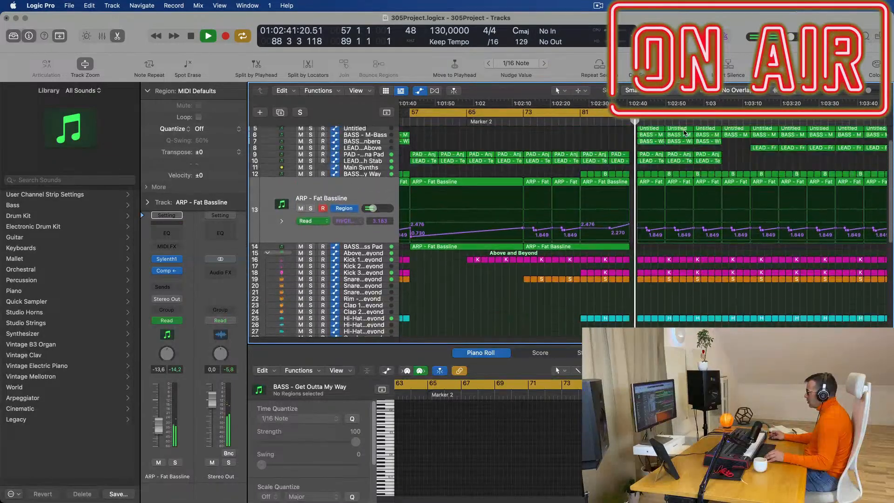
drag(637, 112, 722, 113)
click(629, 121)
key(super+Left)
scroll(601, 141, left, 8)
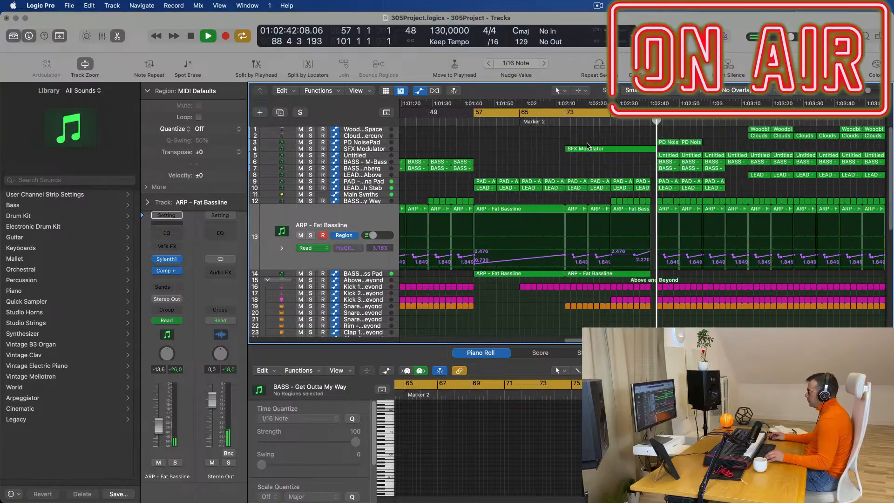
- Audition the section following the break at bar 89 and restart playback from bar 57
scroll(701, 175, right, 8)
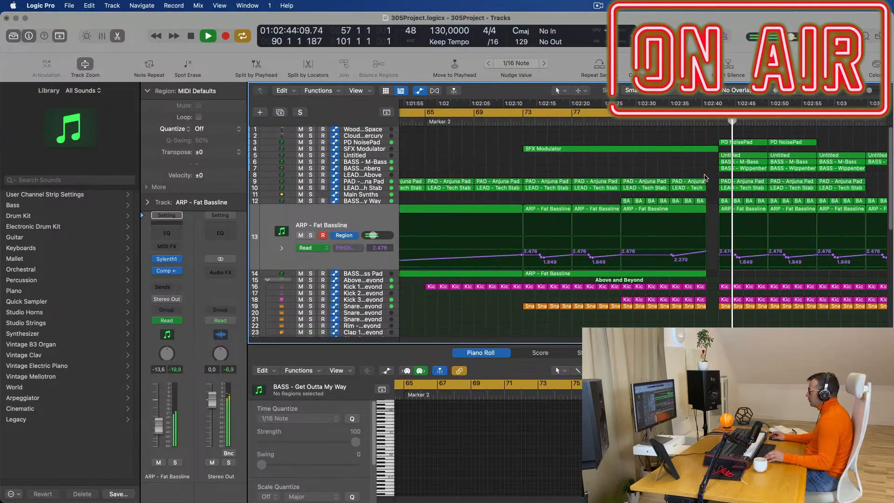
scroll(755, 148, left, 5)
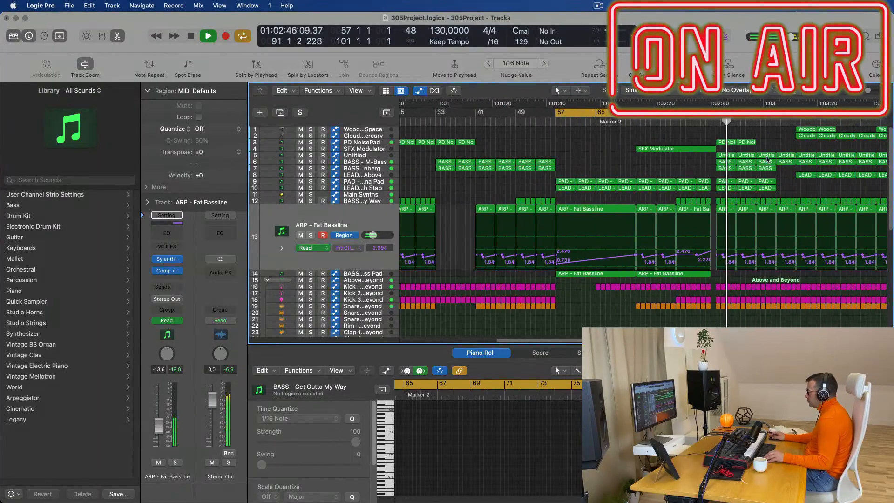
scroll(764, 147, left, 4)
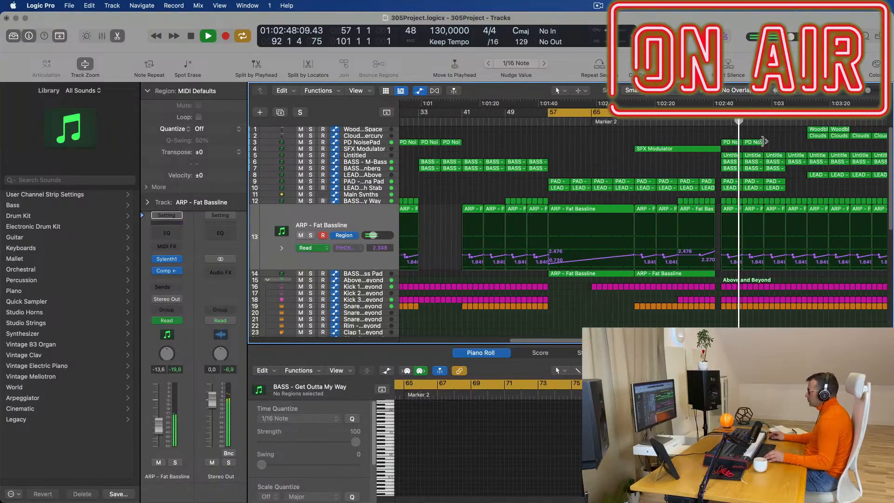
scroll(601, 140, left, 2)
key(Return)
scroll(613, 146, left, 4)
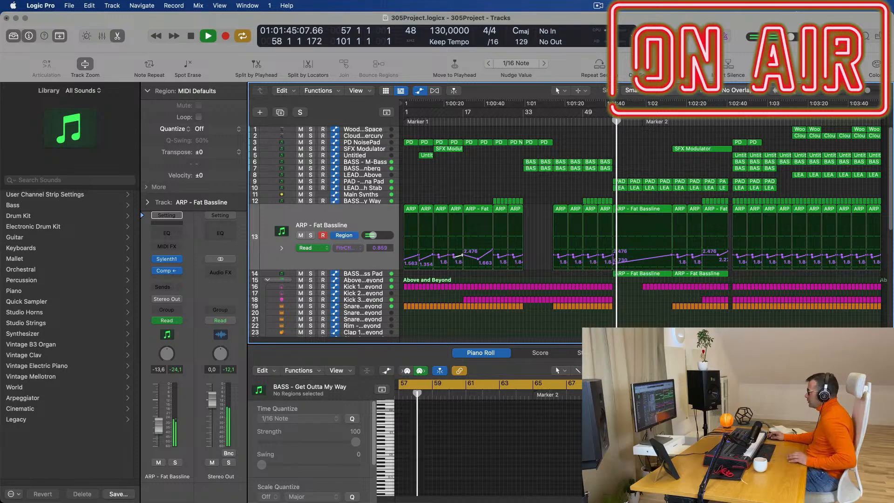
click(598, 5)
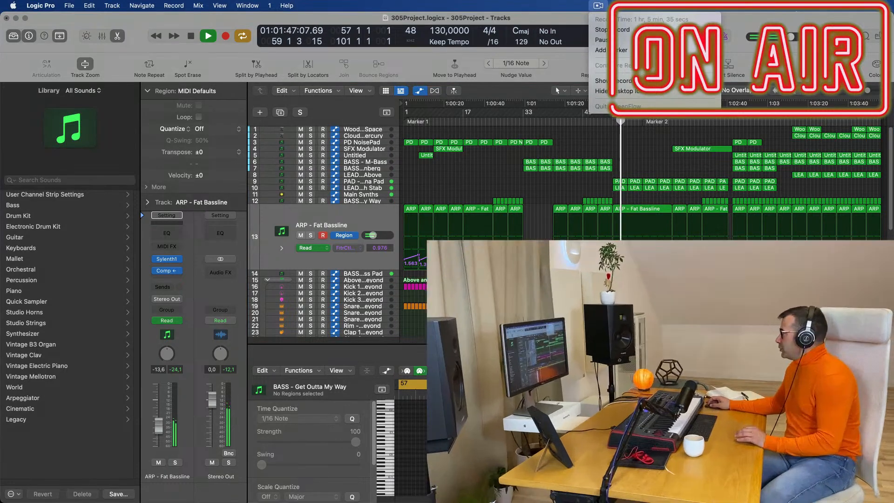